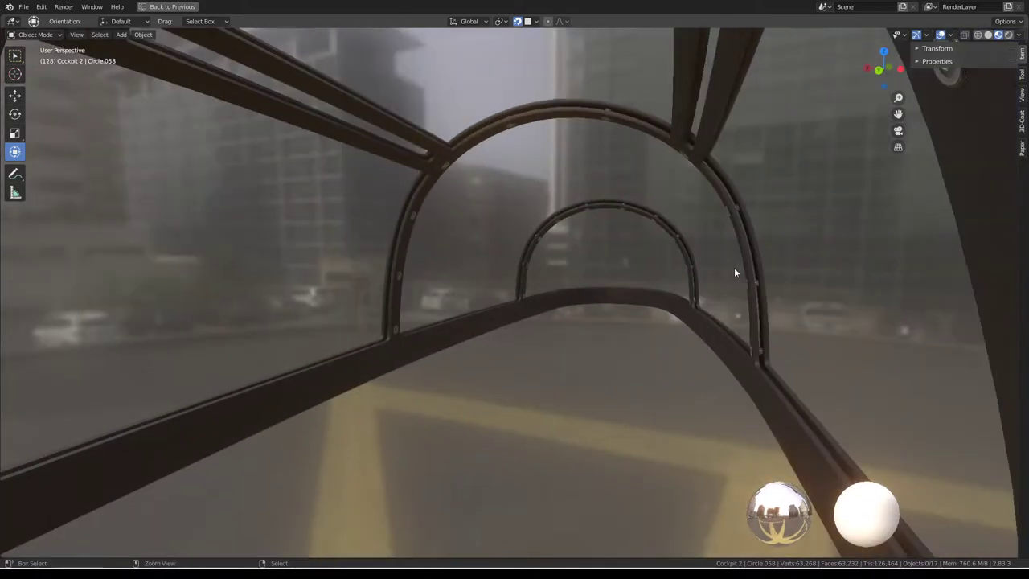
Restore the workspace layout, unhide the cockpit model and maximize the 3D viewport.
key("ctrl+space")
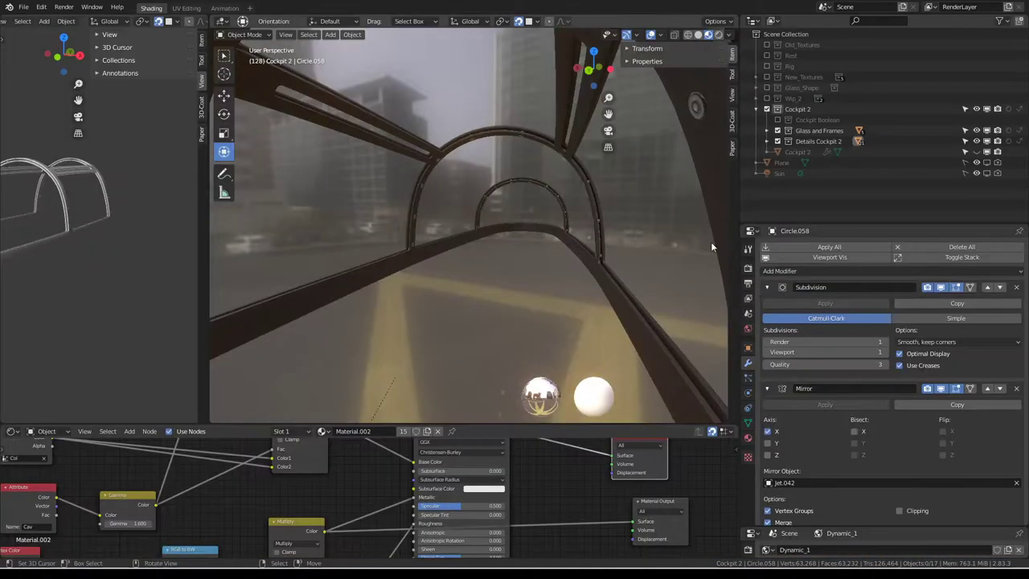
key("alt+h")
key("ctrl+space")
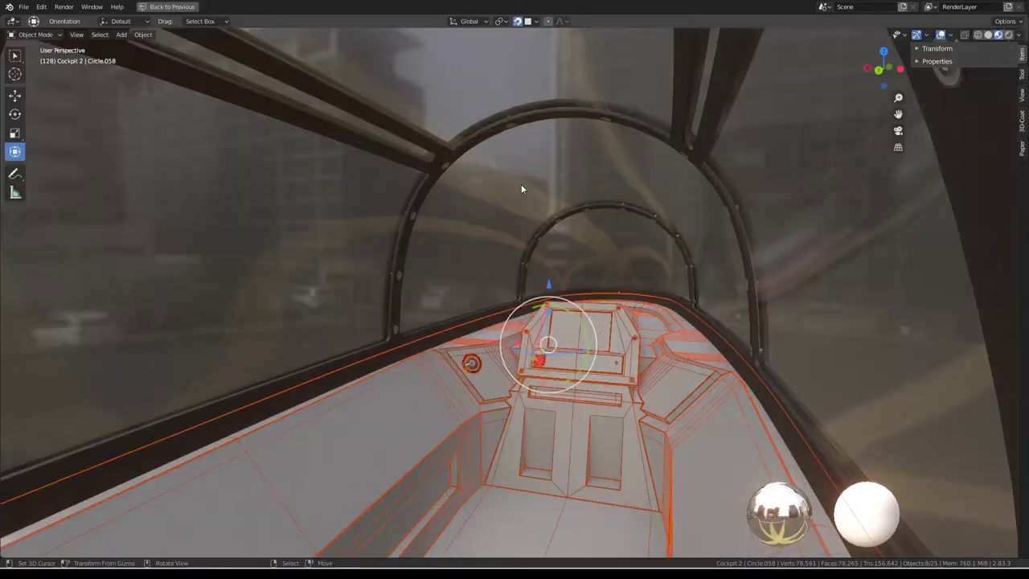
Move the view inside the cockpit and select a bolt on the window frame pillar.
middle_click_drag(521, 184, 530, 281)
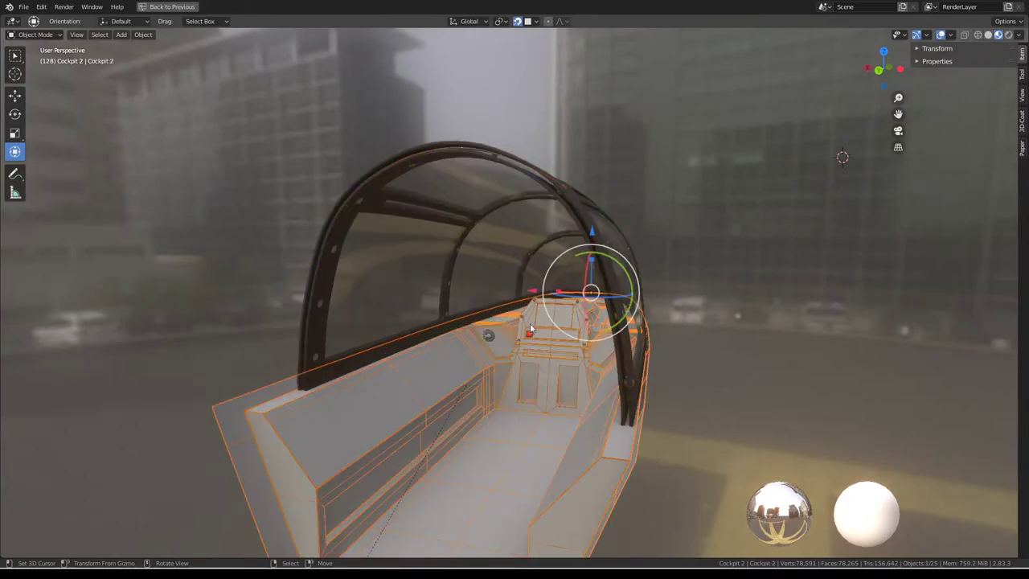
scroll(394, 384, "up", 8)
mouse_move(487, 259)
middle_mouse_down()
mouse_move(684, 356)
mouse_move(551, 361)
mouse_move(595, 390)
mouse_move(560, 373)
mouse_move(344, 338)
mouse_move(307, 424)
mouse_move(395, 349)
mouse_move(386, 378)
middle_mouse_up()
left_click(345, 332)
Duplicate the bolt and place the copy lower on the window pillar.
key("shift+d")
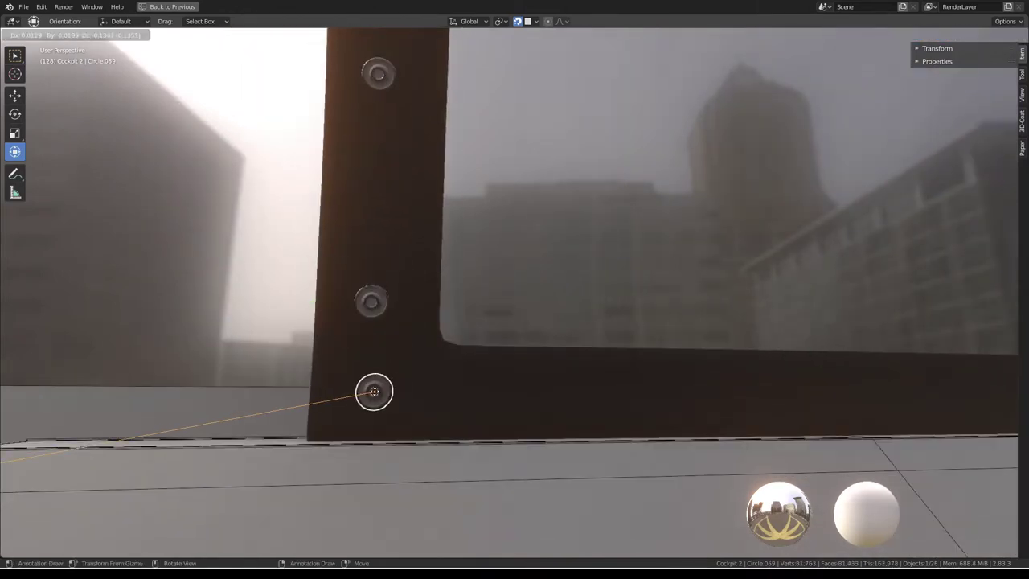
key("Return")
mouse_move(434, 410)
middle_mouse_down()
mouse_move(523, 401)
mouse_move(435, 392)
mouse_move(438, 374)
middle_mouse_up()
In Edit Mode, select the copied bolt's disc by growing the selection out to its rim.
key("Tab")
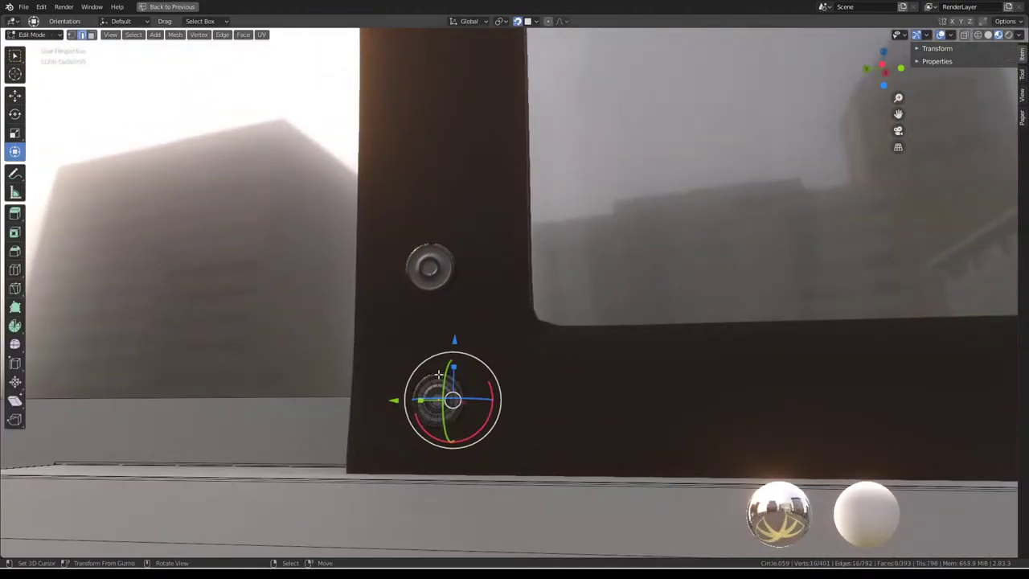
left_click(451, 388)
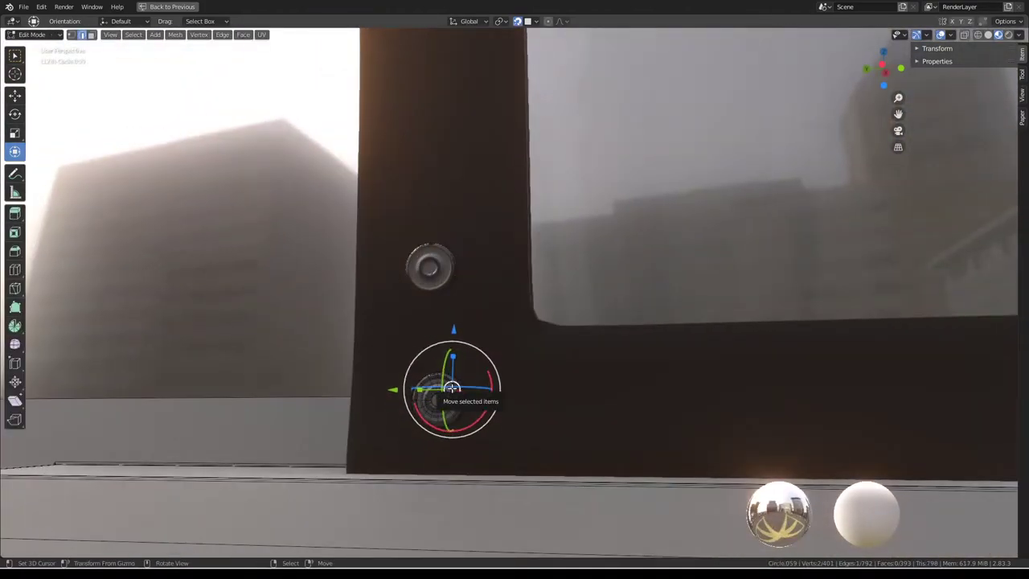
key("KP_0")
key("KP_Decimal")
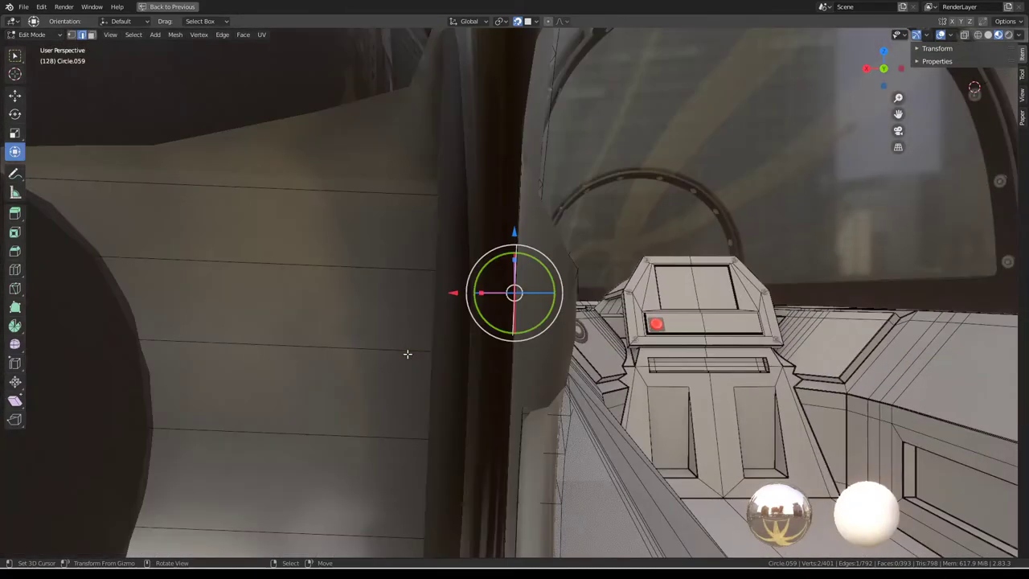
mouse_move(407, 354)
middle_mouse_down()
mouse_move(521, 270)
mouse_move(466, 307)
mouse_move(581, 306)
middle_mouse_up()
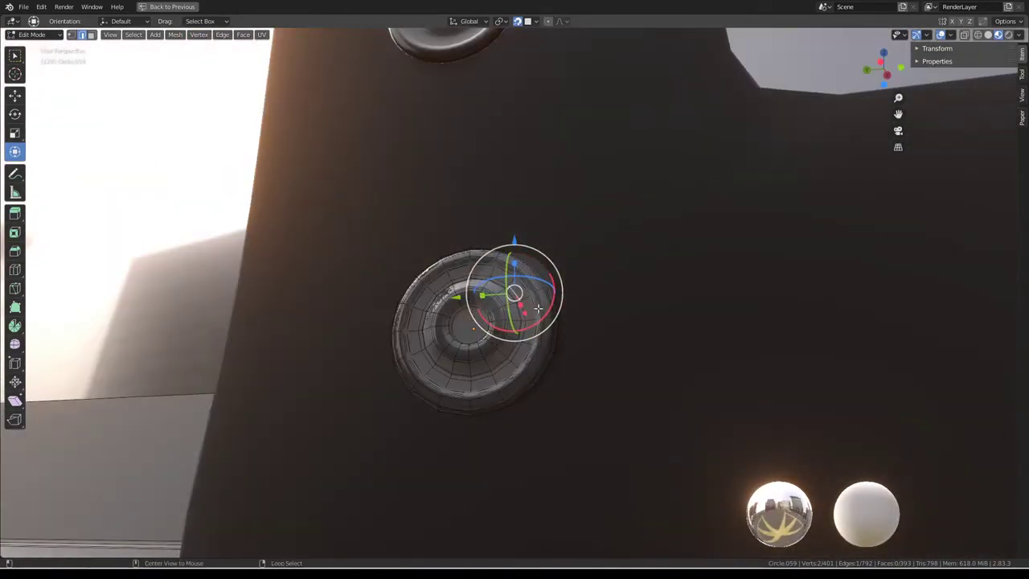
key("ctrl+KP_Add")
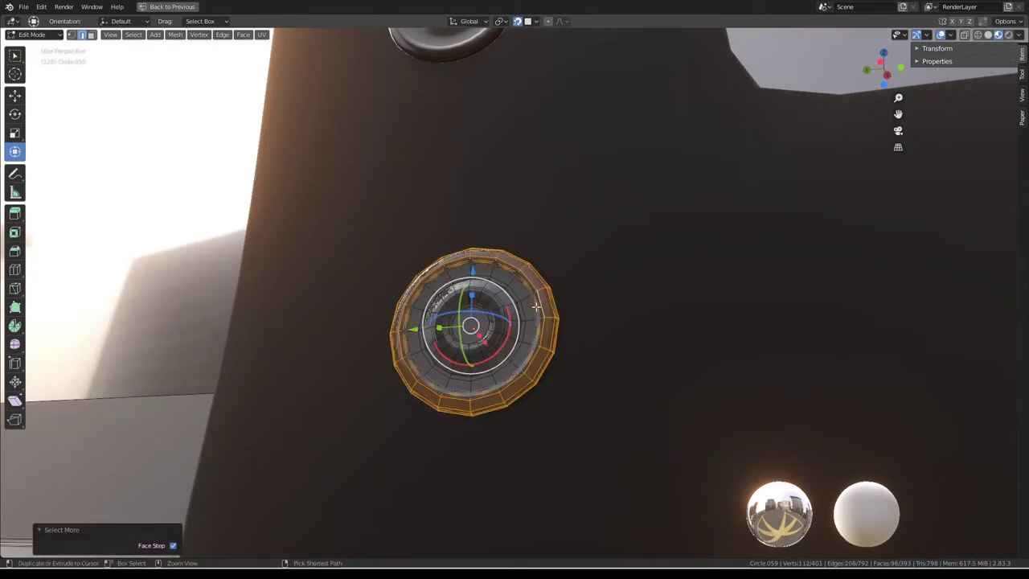
key("ctrl+KP_Add")
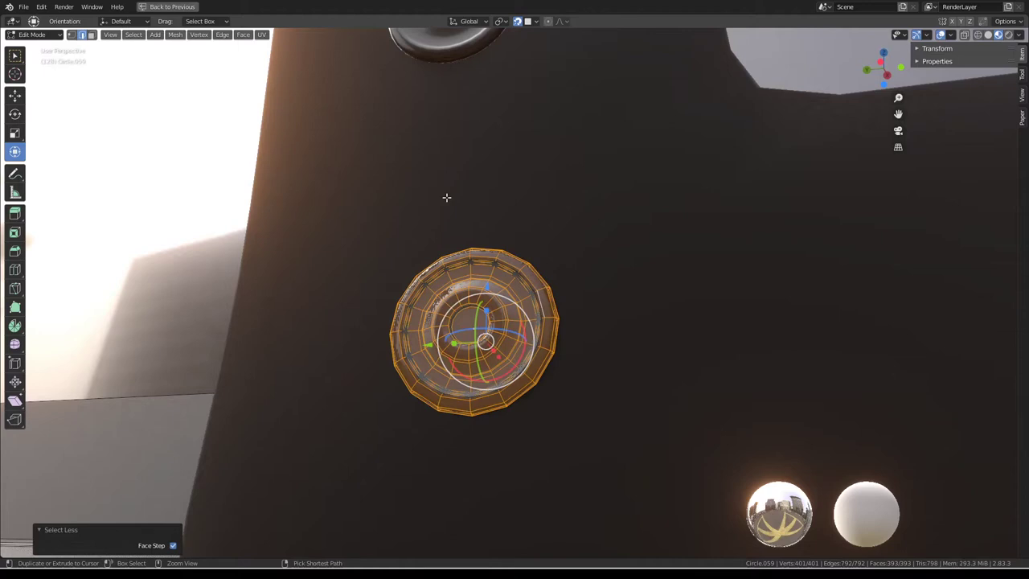
left_click(507, 320, "alt")
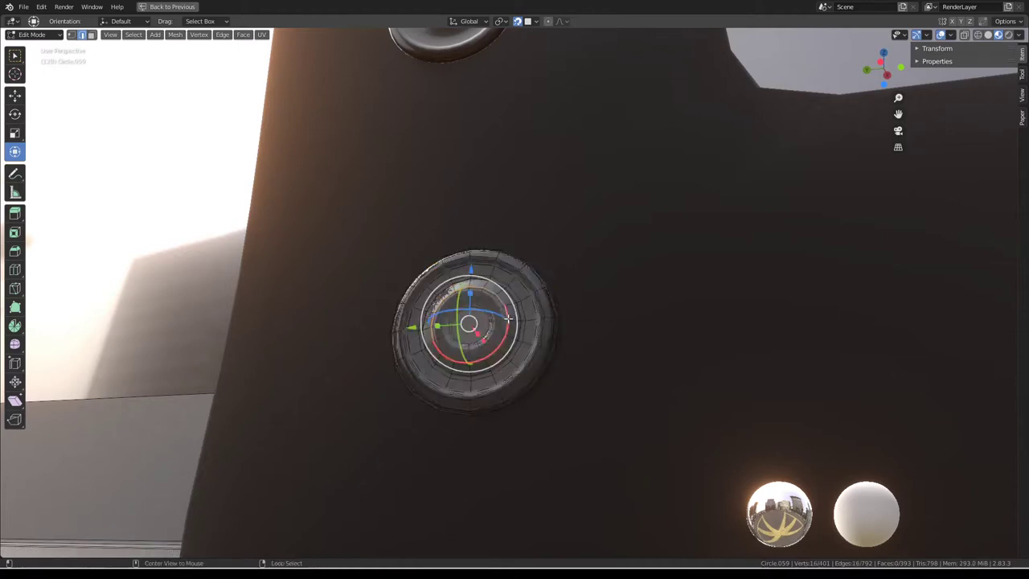
key("ctrl+KP_Add")
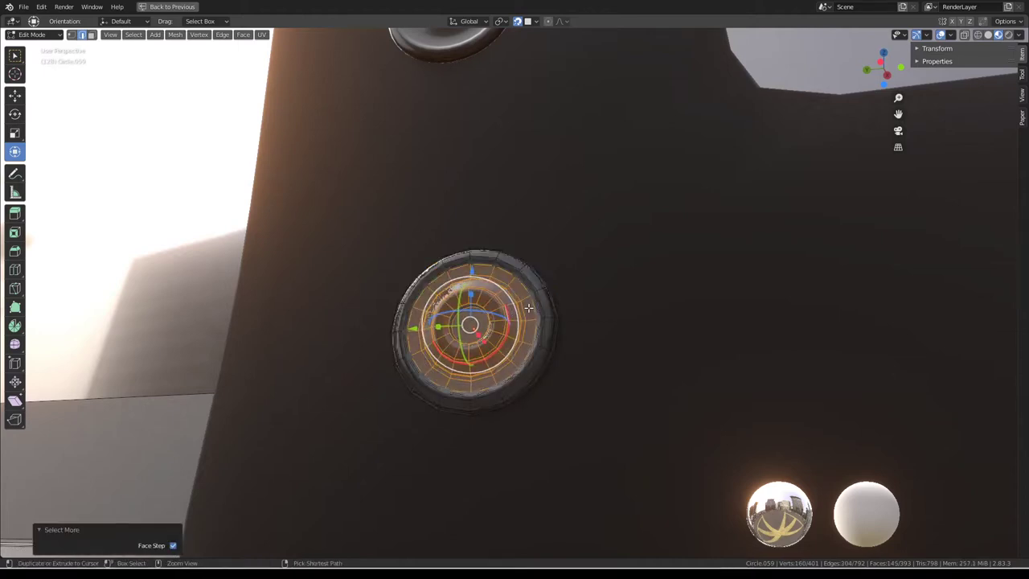
key("ctrl+KP_Add")
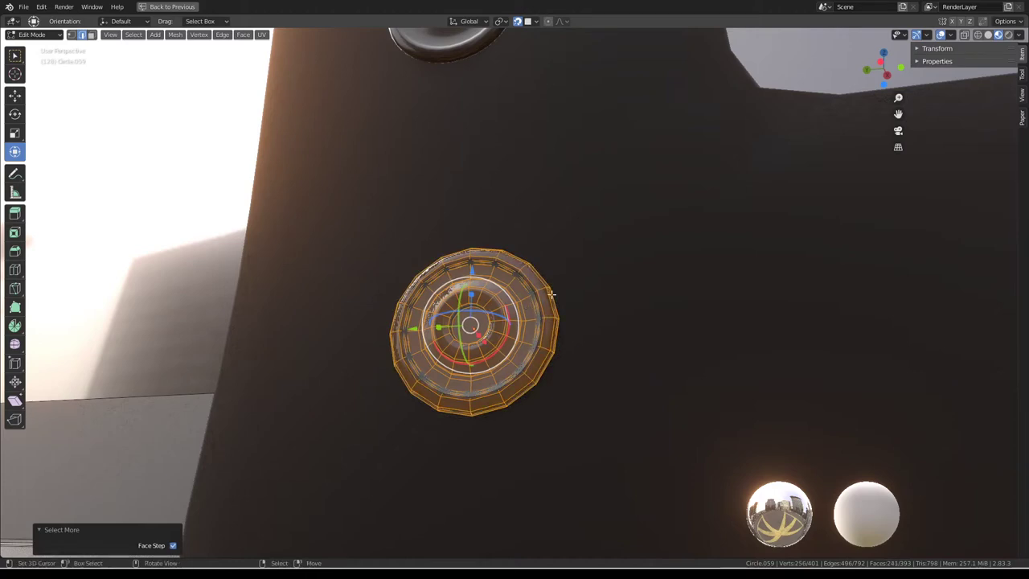
mouse_move(552, 294)
middle_mouse_down()
mouse_move(543, 261)
mouse_move(620, 281)
mouse_move(649, 308)
mouse_move(733, 291)
mouse_move(622, 329)
mouse_move(710, 310)
mouse_move(599, 356)
middle_mouse_up()
Scale the selected disc up by 1.352.
key("s")
left_click(735, 337)
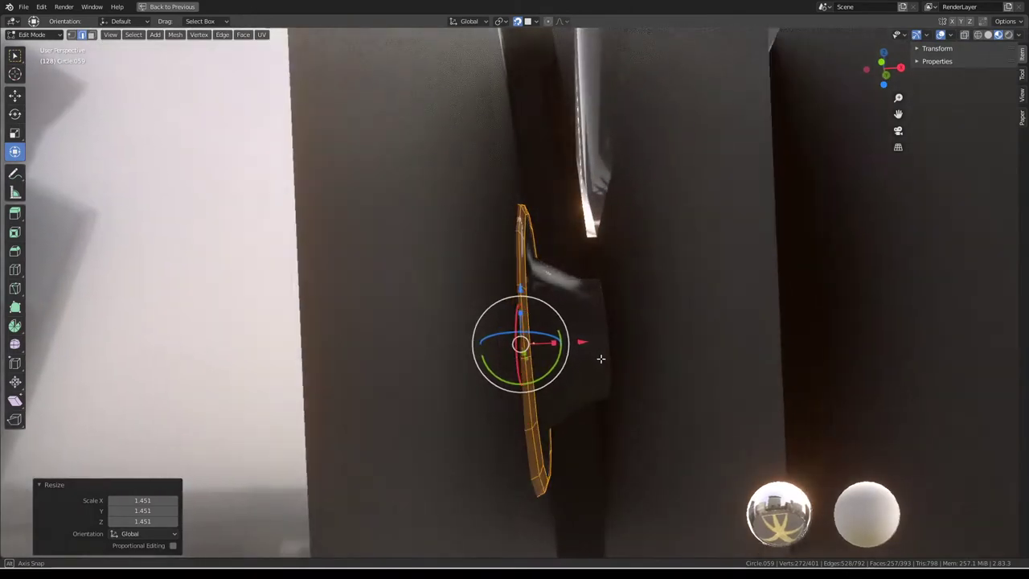
key("ctrl+z")
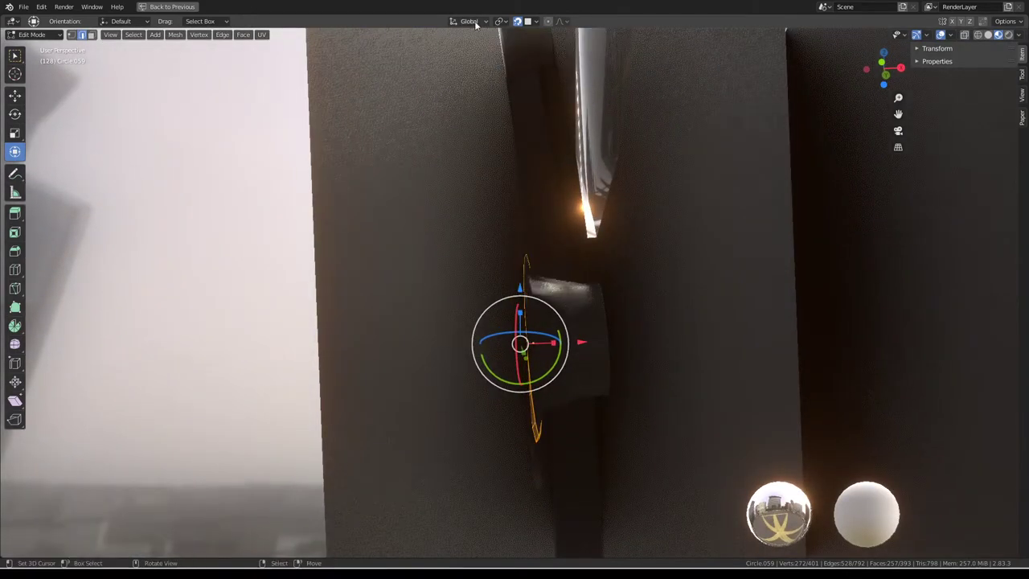
key("s")
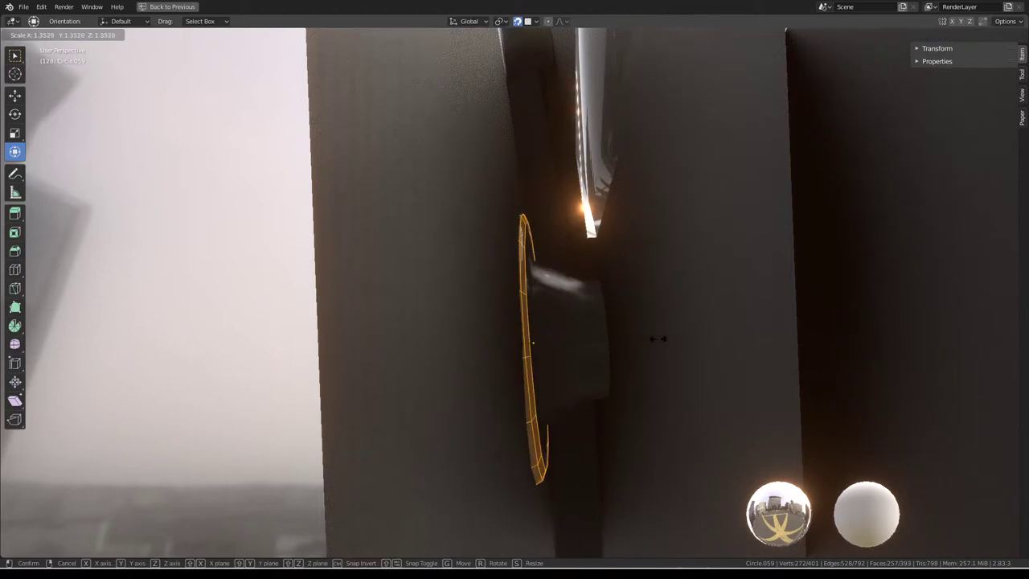
left_click(658, 338)
Set the transform orientation to Normal and try sliding the disc along its normal.
left_click(467, 21)
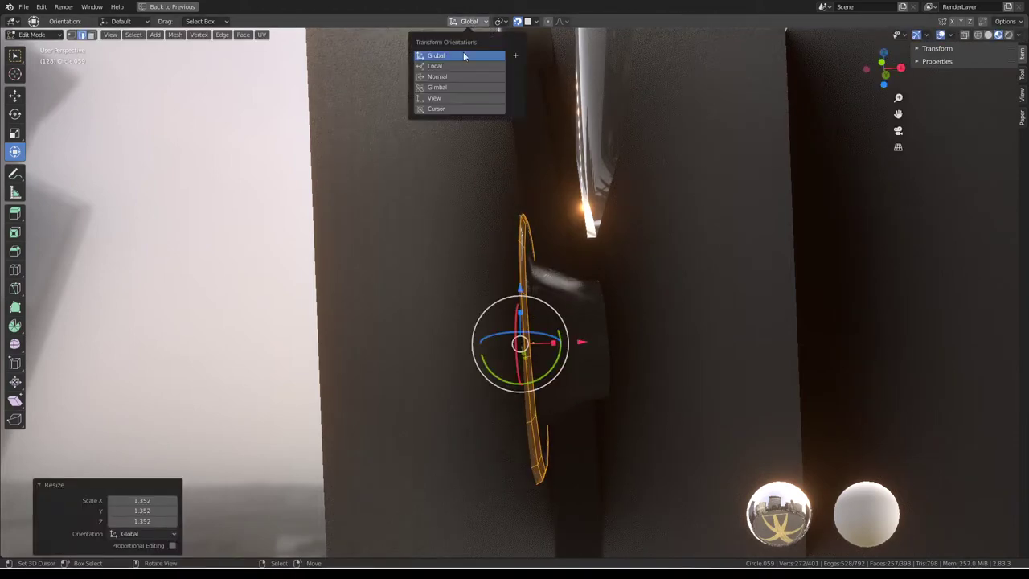
left_click(451, 76)
left_click_drag(456, 350, 450, 345)
Frame the bolt mesh, return to Object Mode and view the panel from a new angle.
key("KP_Decimal")
key("Tab")
scroll(583, 305, "down", 3)
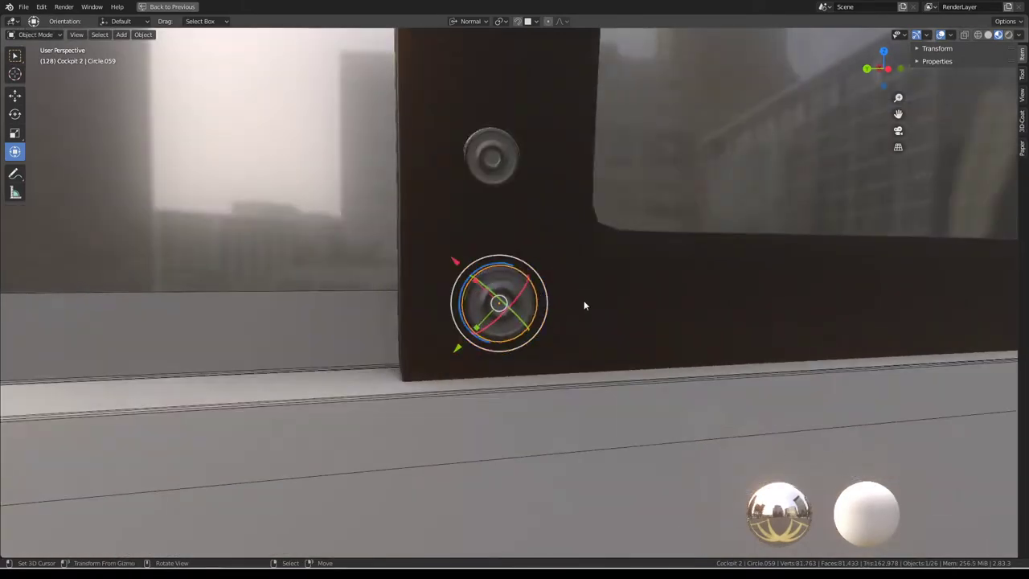
mouse_move(584, 305)
middle_mouse_down()
mouse_move(609, 271)
mouse_move(600, 305)
middle_mouse_up()
Select the whole bolt disc in Edit Mode and scale it by about 1.2166.
key("Tab")
scroll(562, 338, "up", 3)
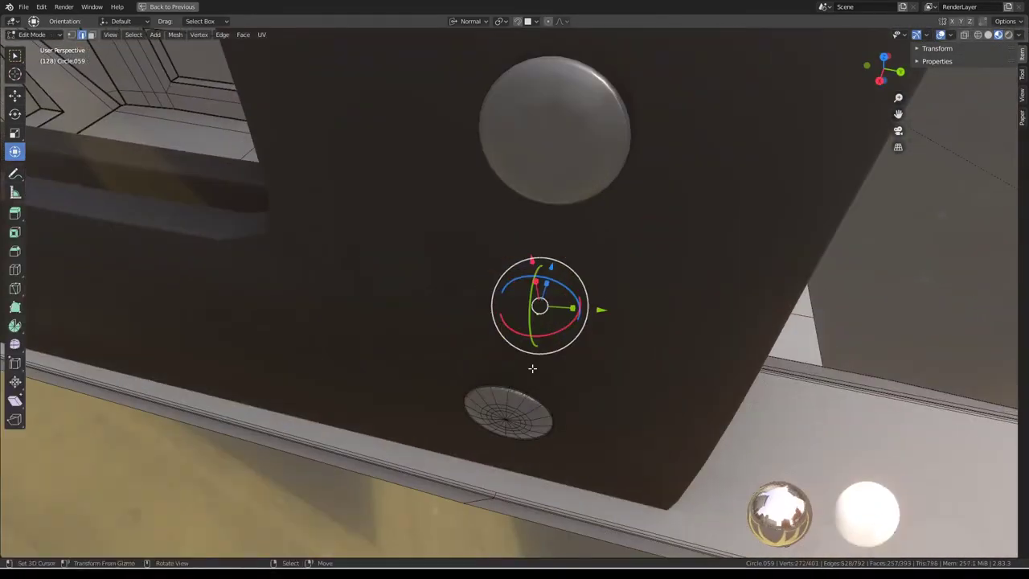
key("ctrl+KP_Add")
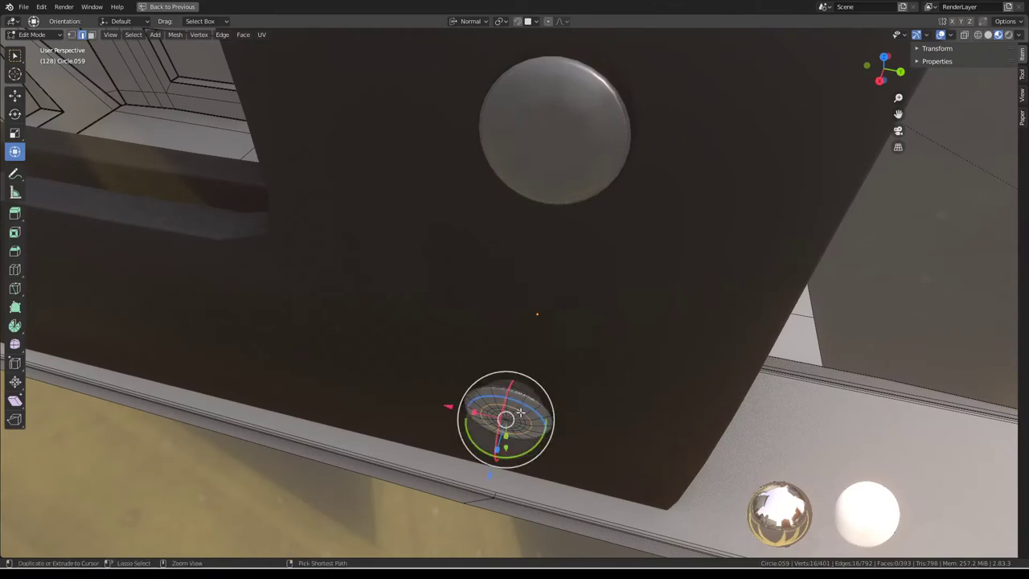
key("ctrl+KP_Add")
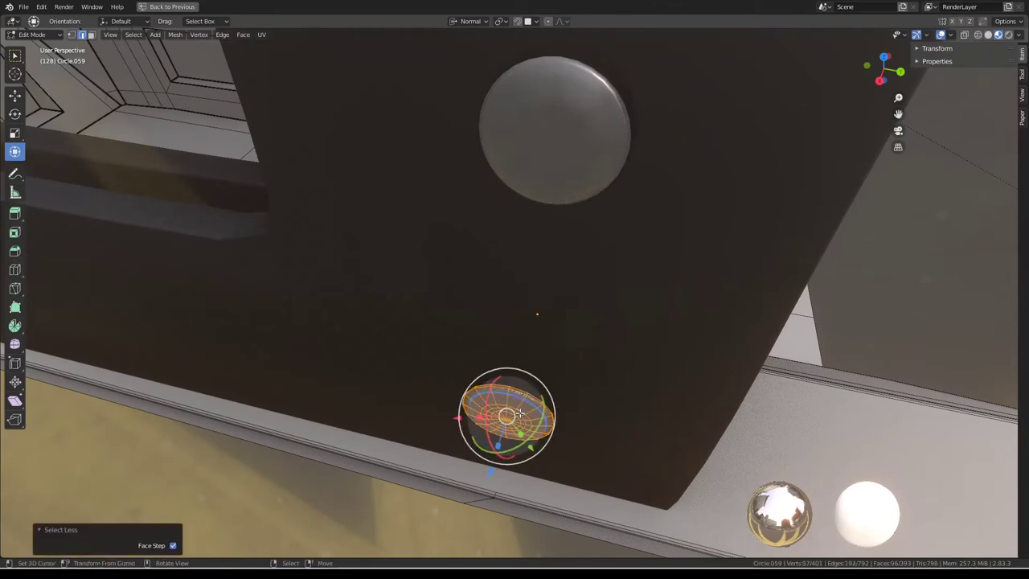
mouse_move(520, 412)
middle_mouse_down()
mouse_move(614, 275)
mouse_move(519, 306)
mouse_move(485, 249)
mouse_move(452, 250)
middle_mouse_up()
key("s")
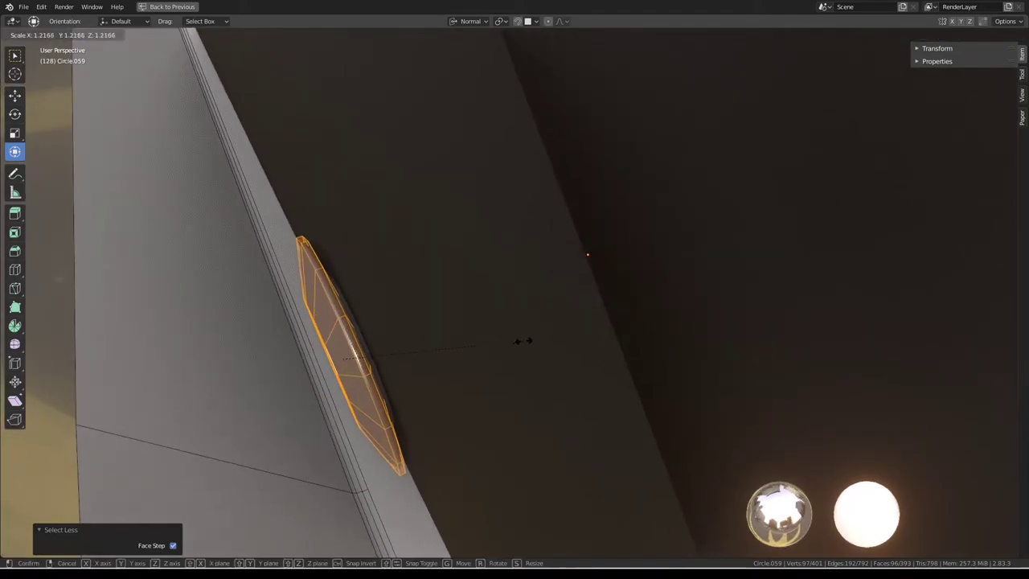
left_click(522, 341)
mouse_move(495, 347)
middle_mouse_down()
mouse_move(544, 322)
mouse_move(561, 272)
mouse_move(514, 287)
mouse_move(385, 278)
mouse_move(500, 276)
middle_mouse_up()
key("Tab")
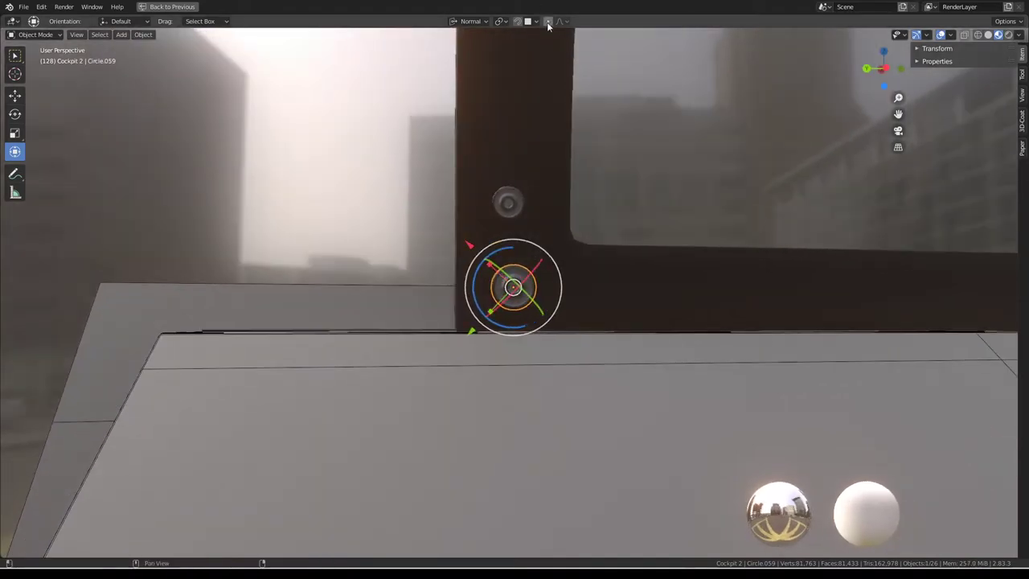
Slide the bolt along the pillar, toggling proportional editing on and back off.
left_click(548, 21)
mouse_move(506, 282)
left_mouse_down()
mouse_move(519, 273)
mouse_move(744, 300)
mouse_move(494, 47)
left_mouse_up()
key("o")
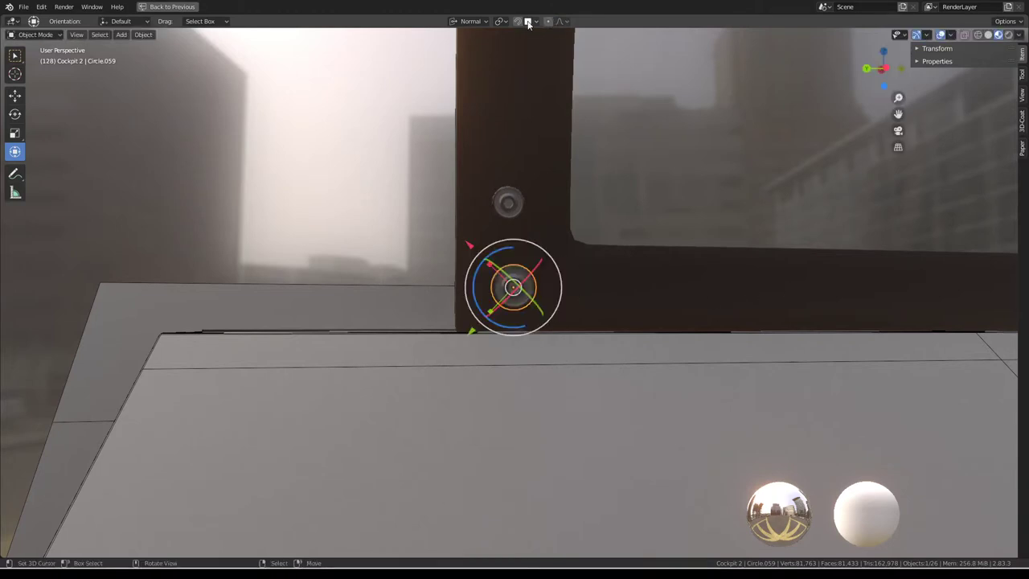
key("g")
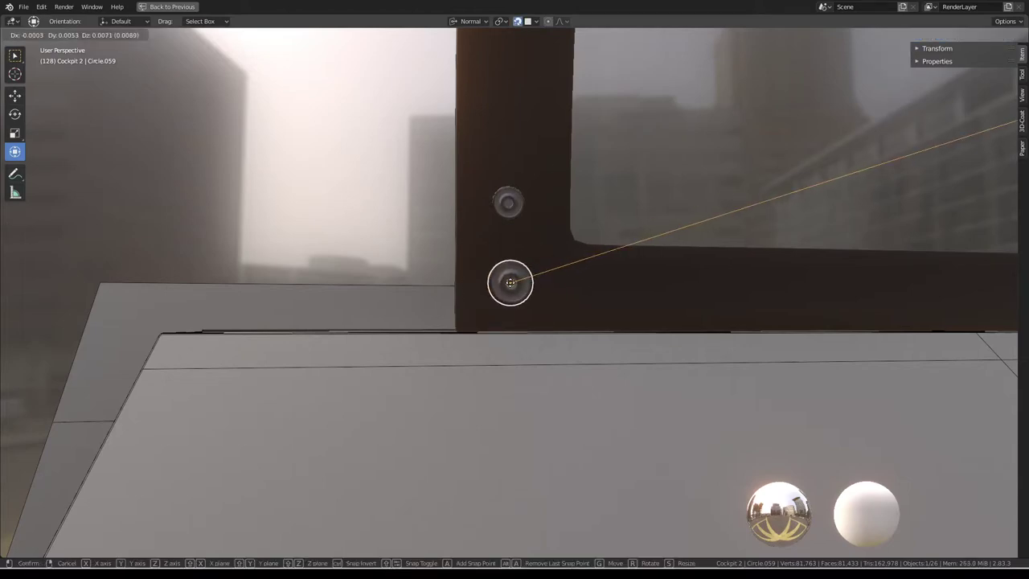
key("Return")
mouse_move(574, 264)
middle_mouse_down()
mouse_move(834, 287)
mouse_move(589, 284)
mouse_move(574, 311)
mouse_move(604, 232)
mouse_move(655, 278)
mouse_move(704, 261)
mouse_move(499, 237)
middle_mouse_up()
Add a linked copy of the bolt and move it onto the window mullion.
key("shift+d")
left_click(585, 284)
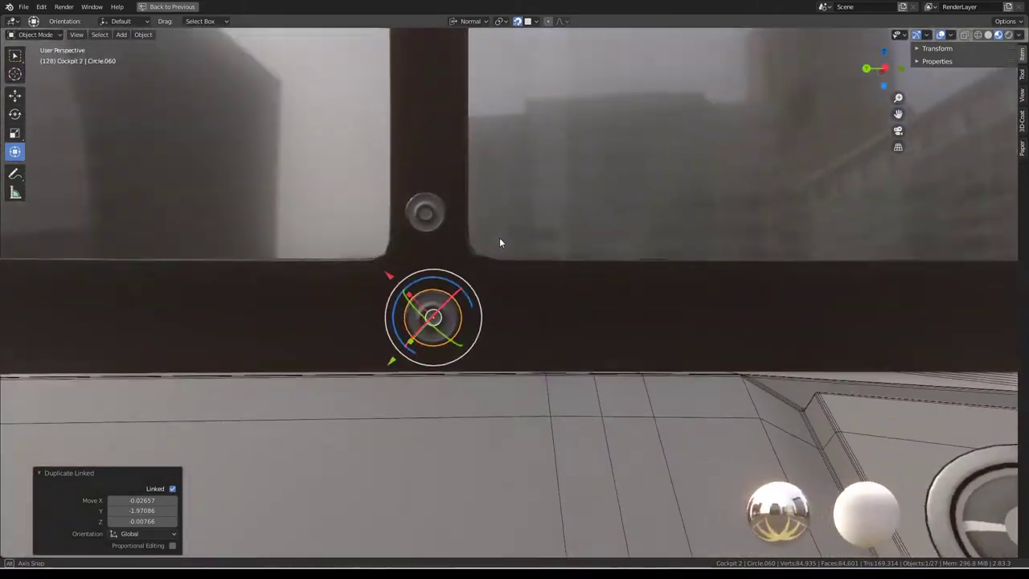
key("g")
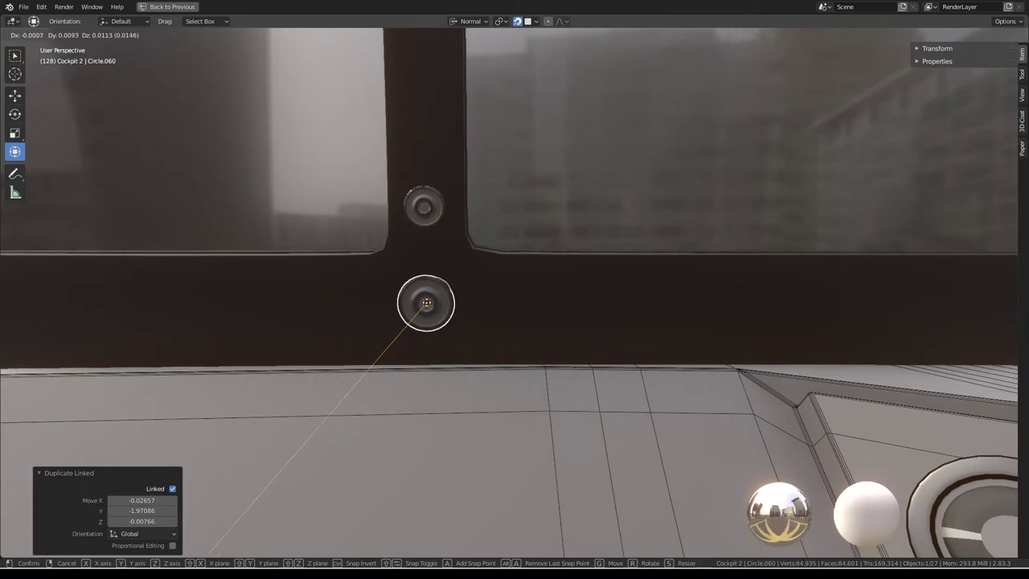
key("Return")
mouse_move(879, 242)
middle_mouse_down()
mouse_move(702, 303)
mouse_move(680, 353)
mouse_move(395, 358)
mouse_move(453, 365)
middle_mouse_up()
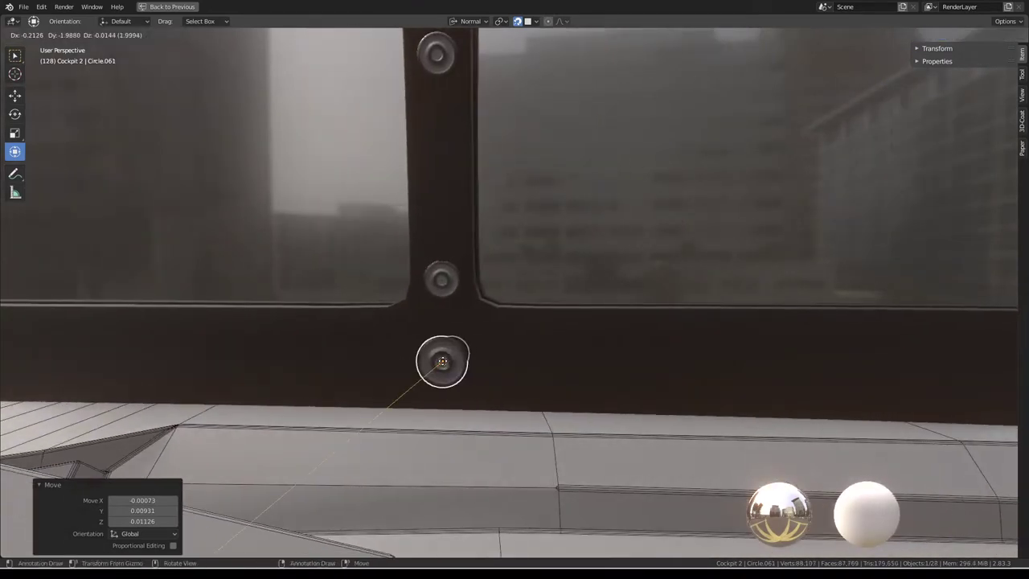
key("Return")
Nudge the bolt along the frame and return to a front view of the cockpit.
mouse_move(667, 322)
middle_mouse_down()
mouse_move(684, 311)
mouse_move(518, 340)
mouse_move(667, 383)
mouse_move(452, 340)
mouse_move(530, 328)
mouse_move(512, 323)
mouse_move(551, 306)
mouse_move(509, 327)
mouse_move(495, 290)
middle_mouse_up()
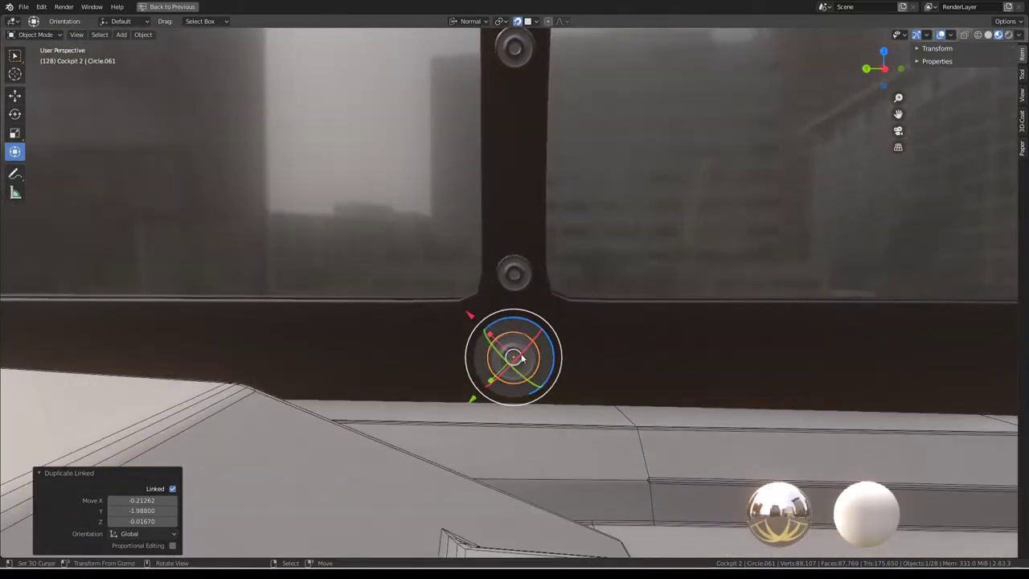
key("g")
key("Return")
mouse_move(438, 555)
middle_mouse_down()
mouse_move(596, 279)
mouse_move(447, 282)
mouse_move(456, 257)
mouse_move(863, 264)
mouse_move(753, 262)
mouse_move(298, 394)
mouse_move(517, 337)
mouse_move(352, 348)
mouse_move(559, 377)
mouse_move(437, 334)
mouse_move(670, 321)
mouse_move(401, 308)
middle_mouse_up()
key("alt+a")
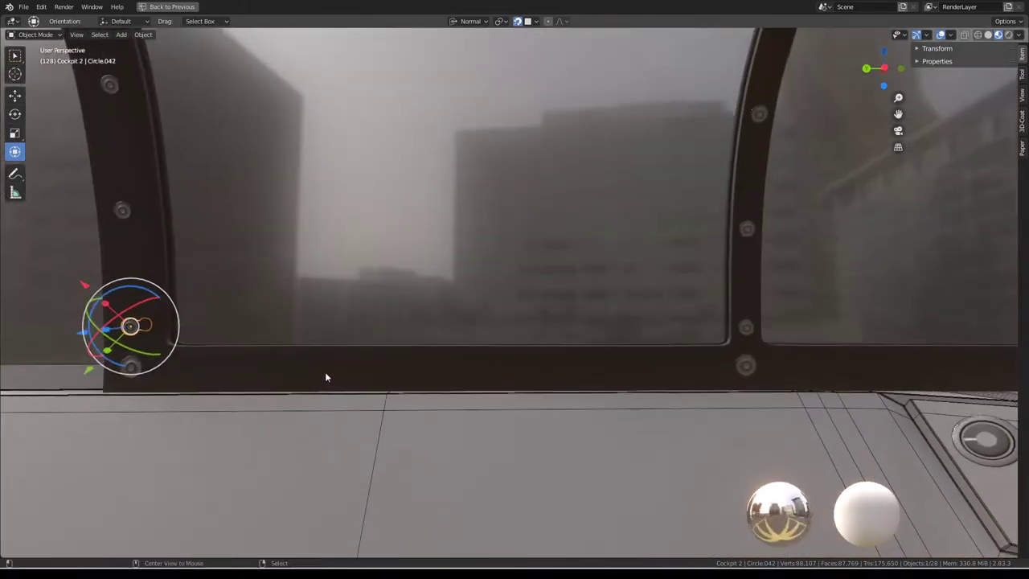
Place four linked bolt copies along the lower window rail.
key("shift+d")
left_click(38, 421)
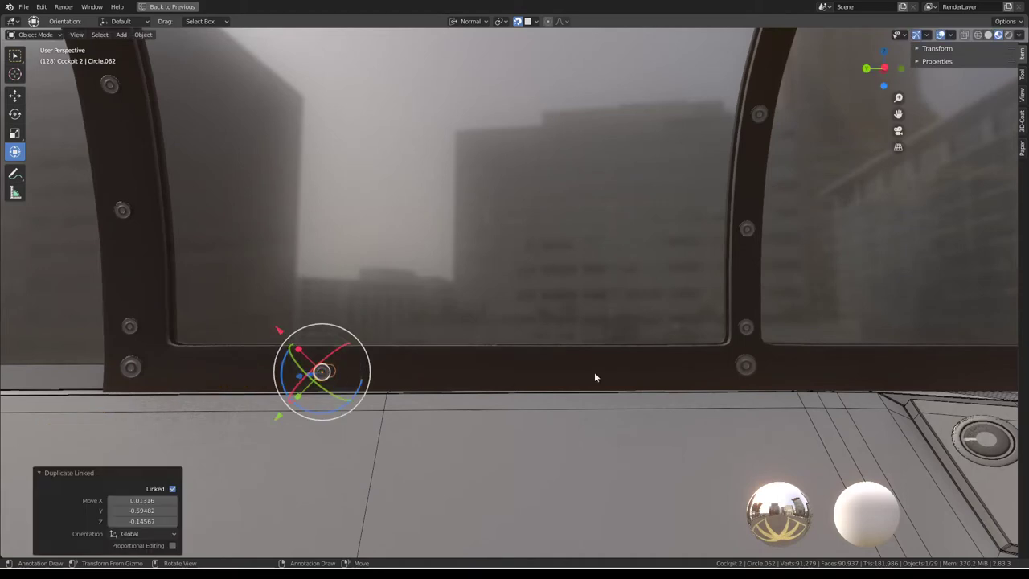
key("alt+d")
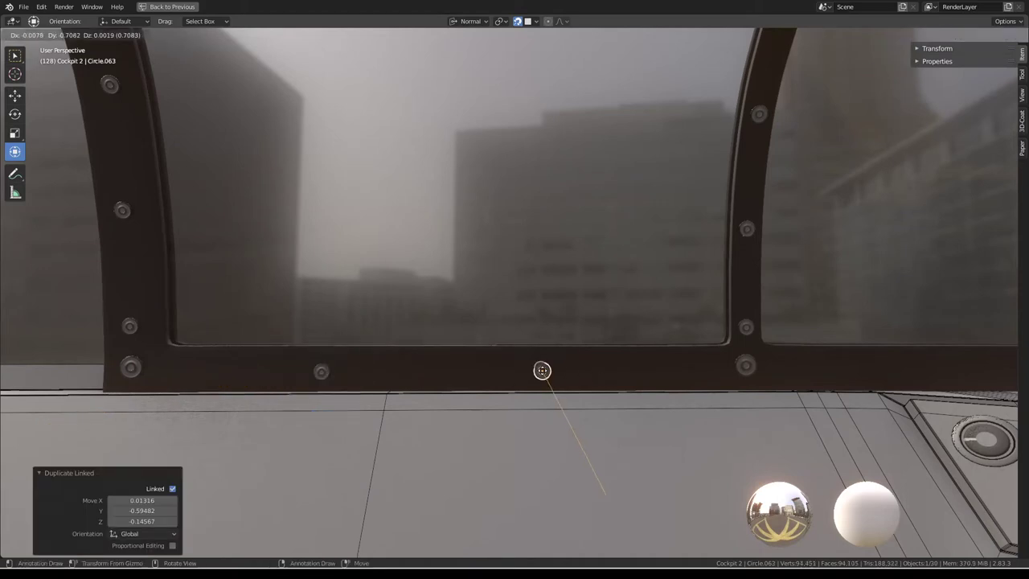
left_click(544, 371)
key("alt+d")
left_click(328, 372)
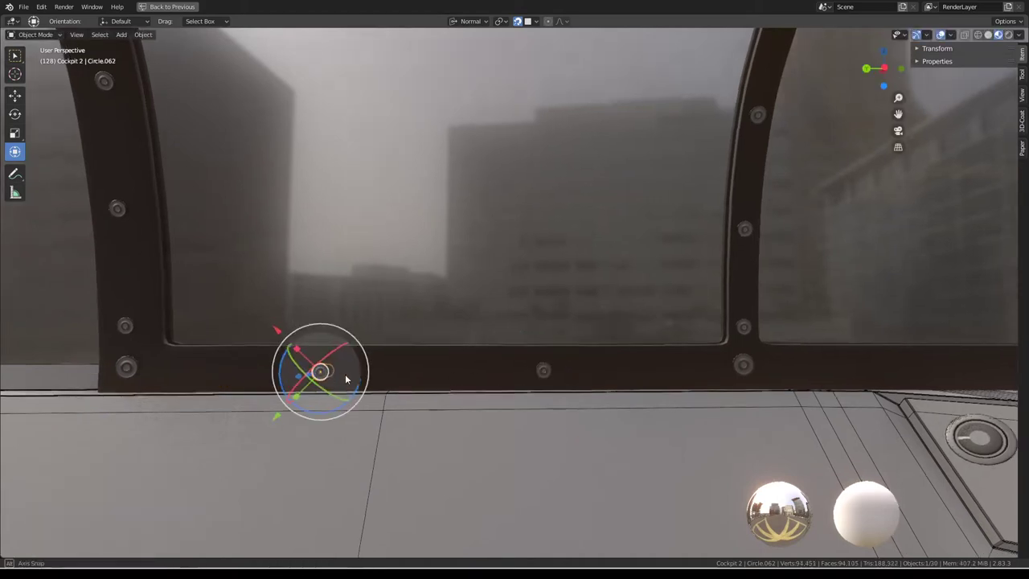
middle_click_drag(345, 374, 255, 370)
key("alt+d")
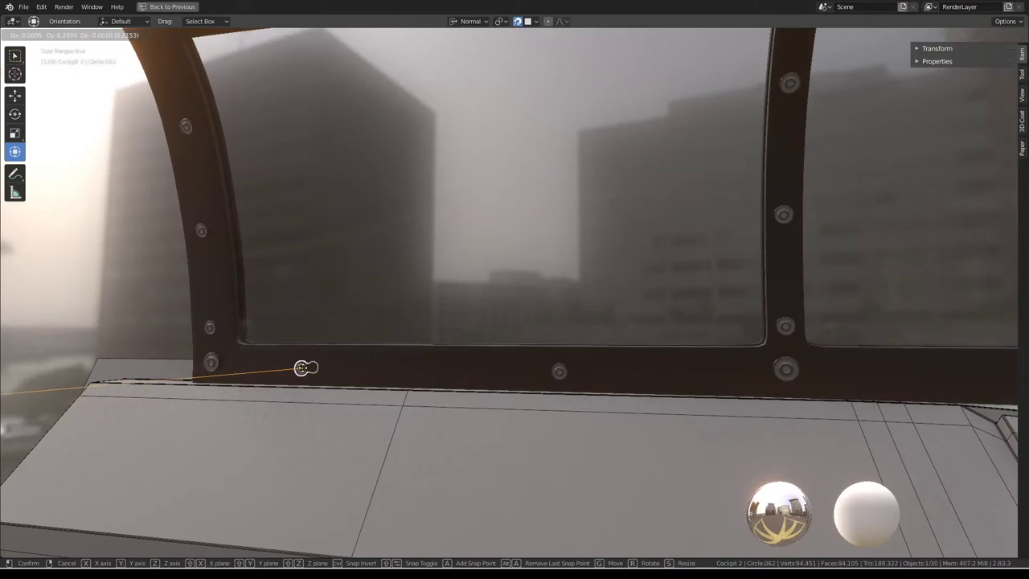
left_click(306, 368)
Reposition the right-hand bolt, add another copy and adjust the centre bolt on the rail.
left_click(558, 370)
key("g")
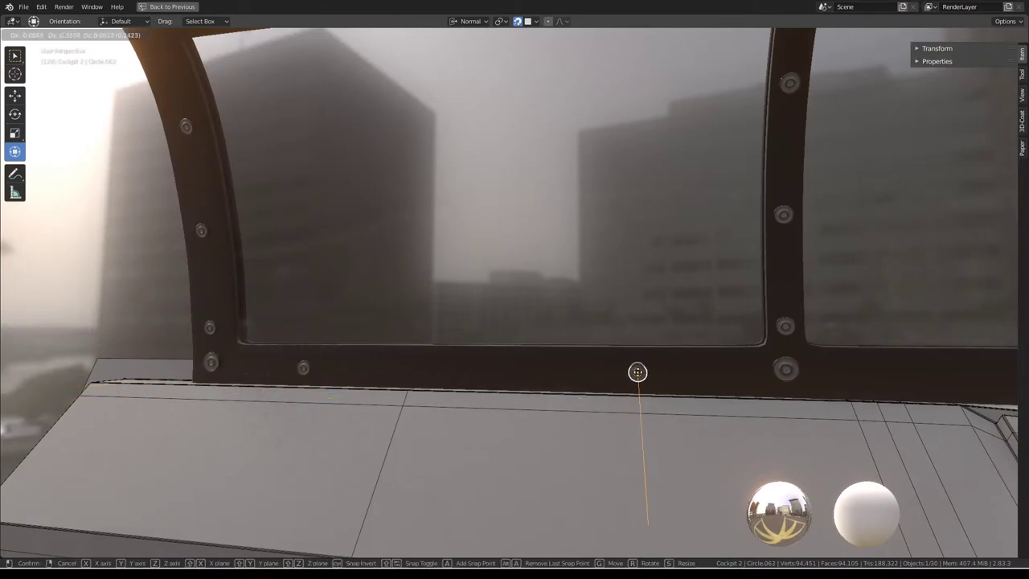
left_click(636, 372)
mouse_move(541, 373)
middle_mouse_down()
mouse_move(470, 371)
mouse_move(611, 347)
middle_mouse_up()
key("alt+d")
left_click(465, 368)
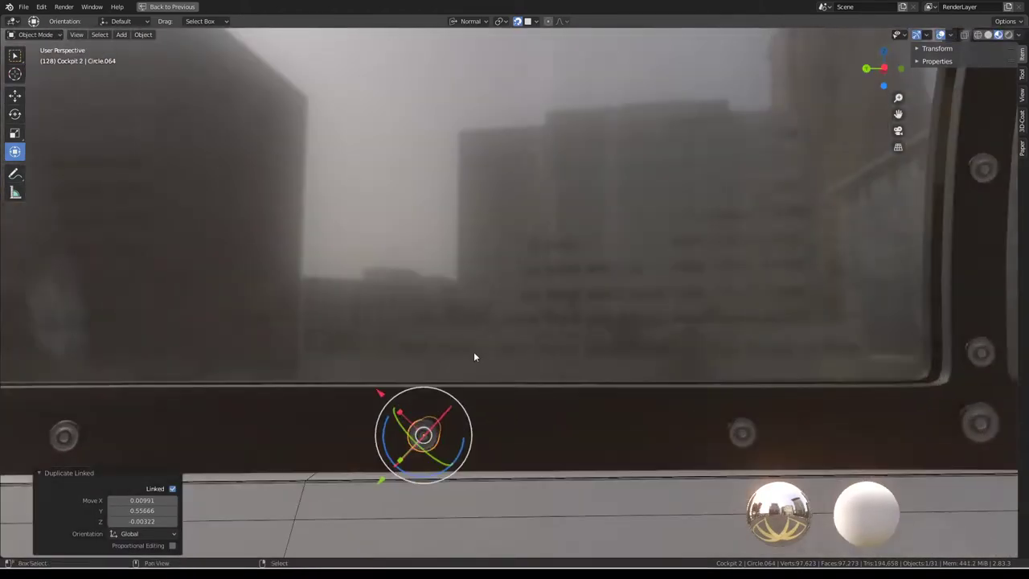
left_click(746, 384)
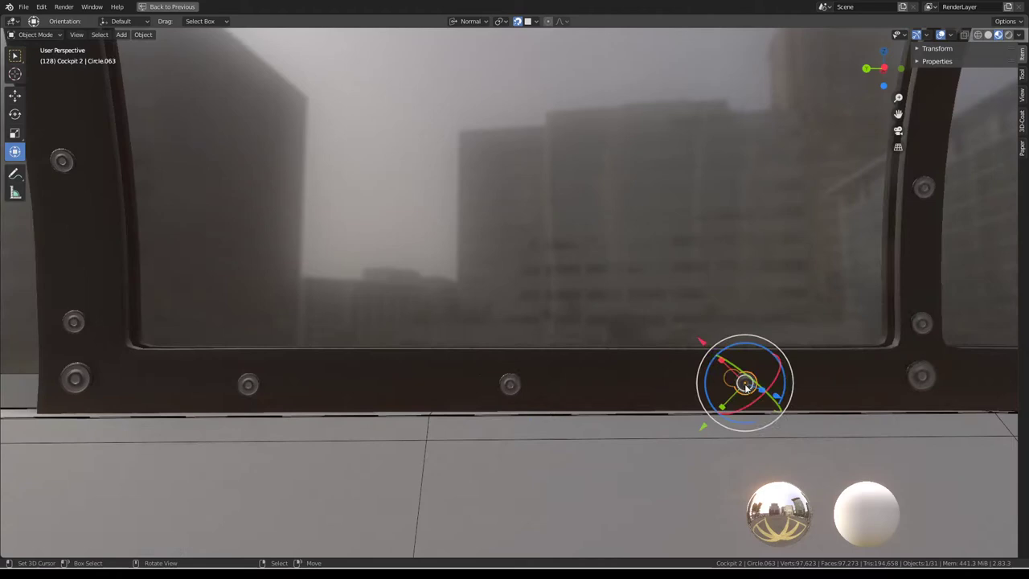
left_click(493, 391)
left_click(509, 383)
middle_click_drag(527, 376, 594, 355)
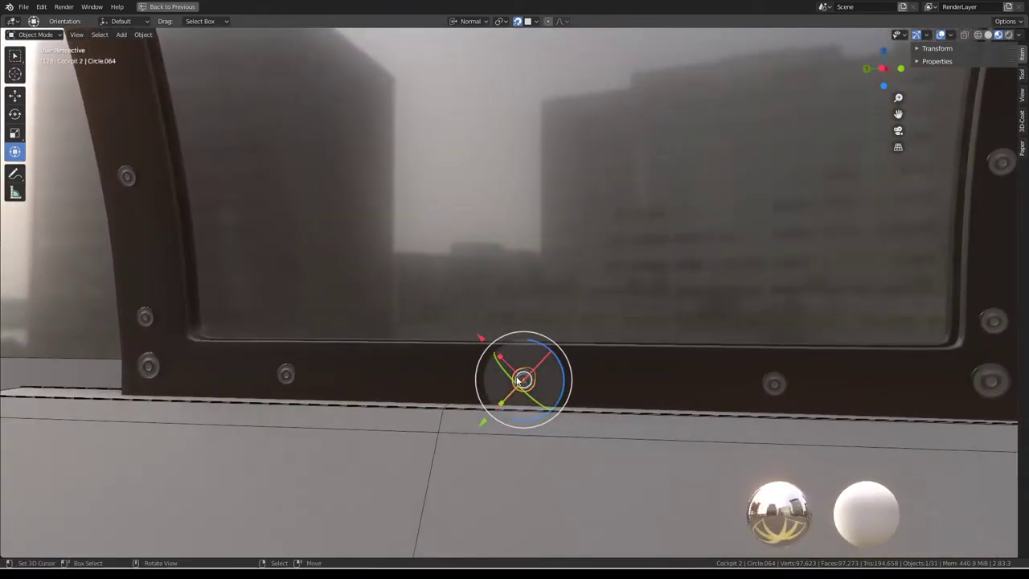
key("g")
left_click(509, 379)
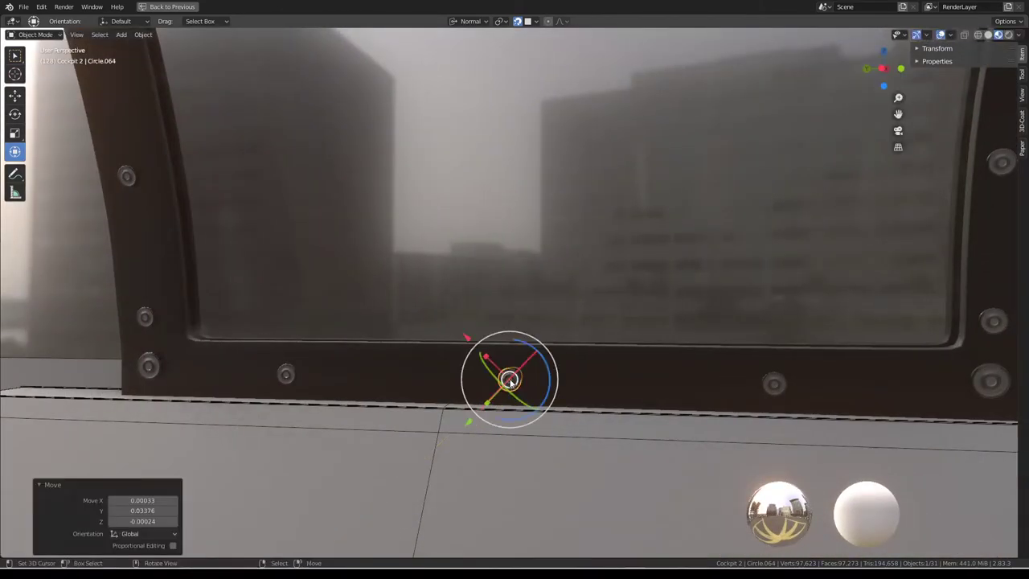
Select bolts Circle.062 and Circle.063, then reposition Circle.064 on the rail.
mouse_move(509, 378)
middle_mouse_down()
mouse_move(519, 373)
mouse_move(241, 386)
middle_mouse_up()
left_click(219, 390)
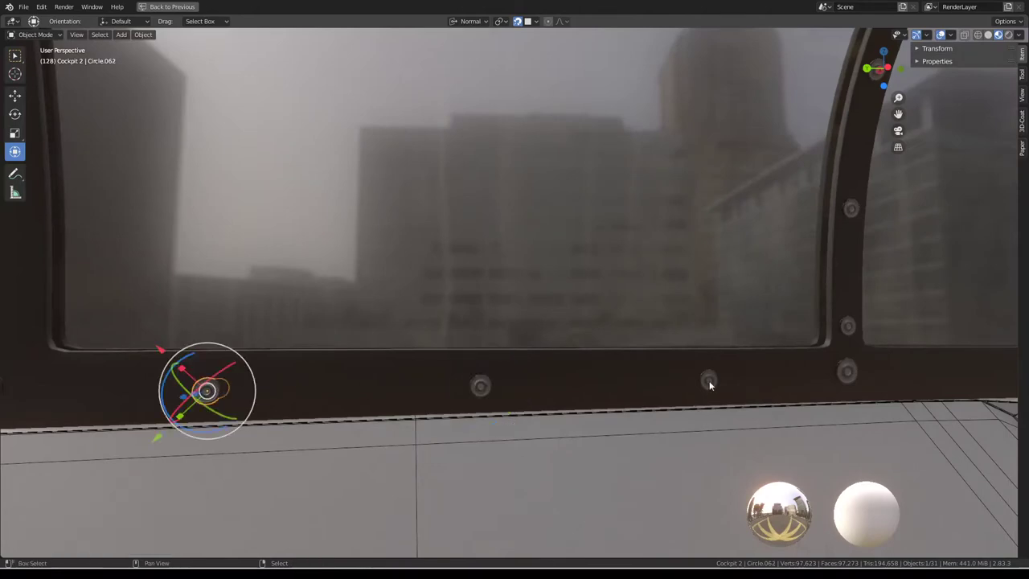
left_click(709, 380, "alt+shift")
left_click(621, 384)
middle_click_drag(488, 385, 487, 383)
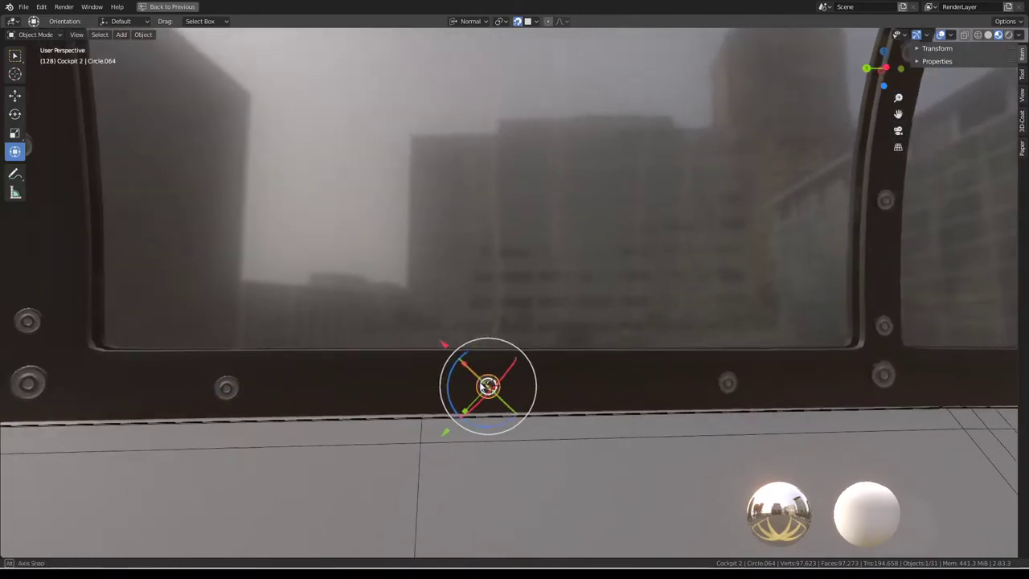
left_click(490, 385)
key("g")
left_click(487, 385)
mouse_move(575, 377)
middle_mouse_down()
mouse_move(522, 379)
mouse_move(631, 358)
mouse_move(732, 402)
mouse_move(496, 372)
mouse_move(553, 338)
middle_mouse_up()
Snap the cursor to Circle.060 and add bolt copies at and left of the dashboard centre.
left_click(261, 335)
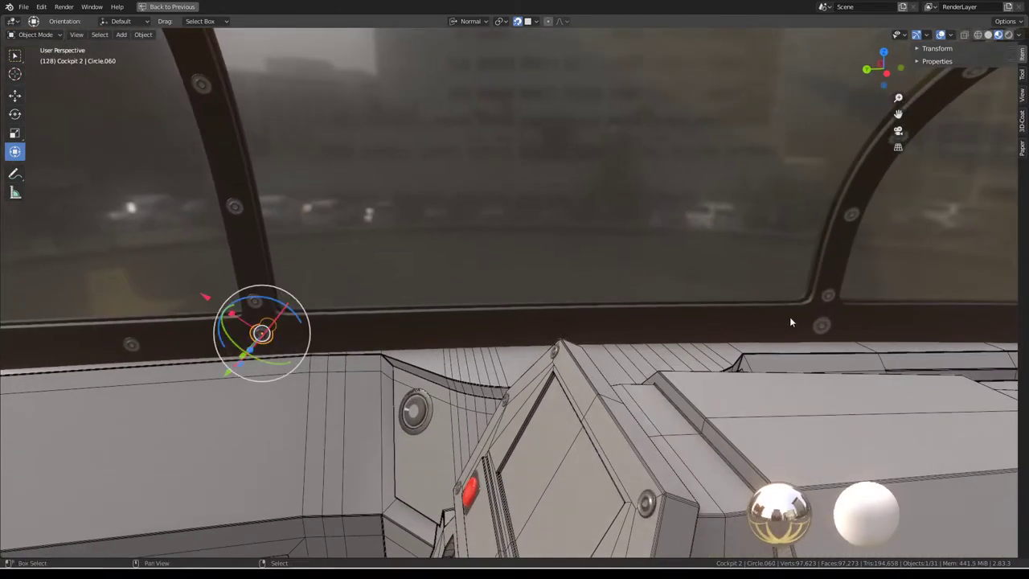
key("shift+s")
left_click(820, 328)
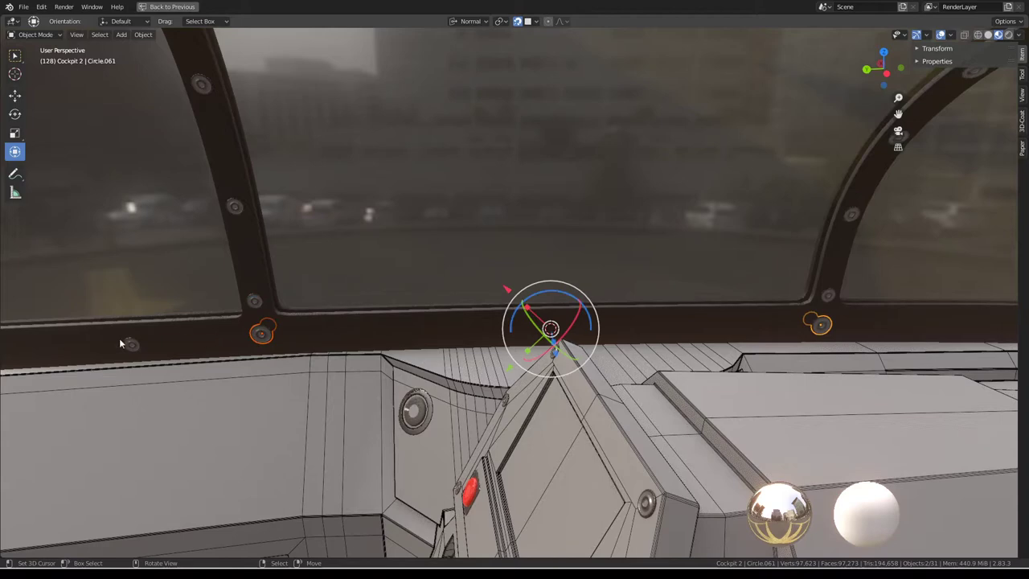
key("shift+d")
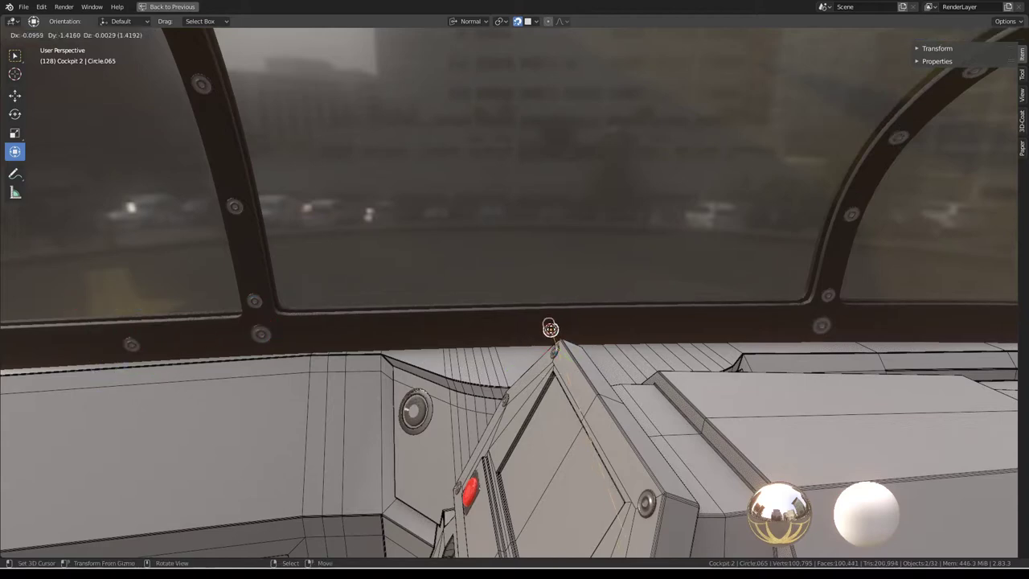
left_click(549, 328)
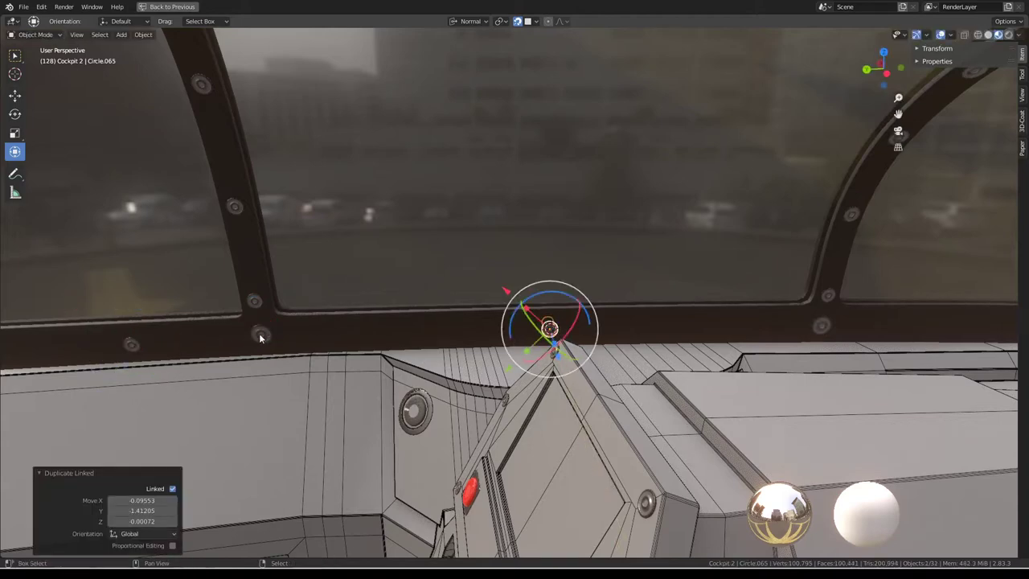
key("shift+s")
left_click(534, 329)
key("shift+d")
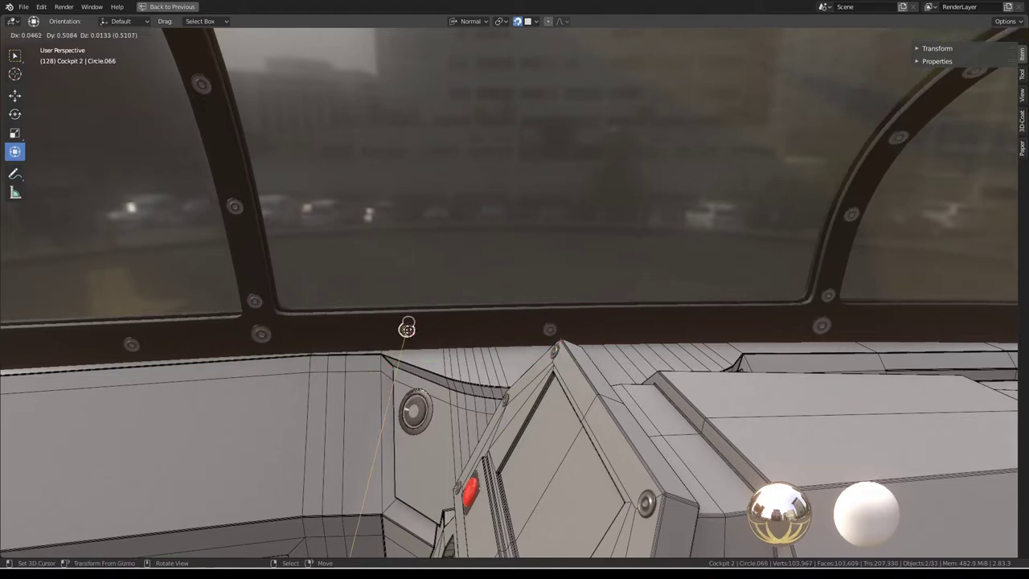
left_click(408, 330)
Snap the cursor between Circle.065 and its neighbour and add a copy right of centre.
left_click(549, 328)
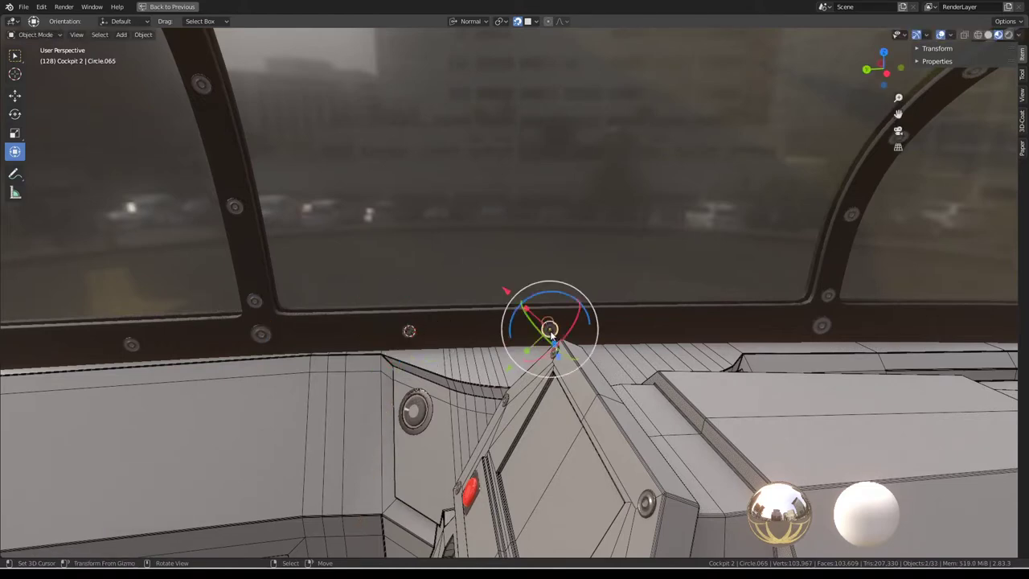
left_click(821, 325, "shift")
key("shift+s")
left_click(818, 320)
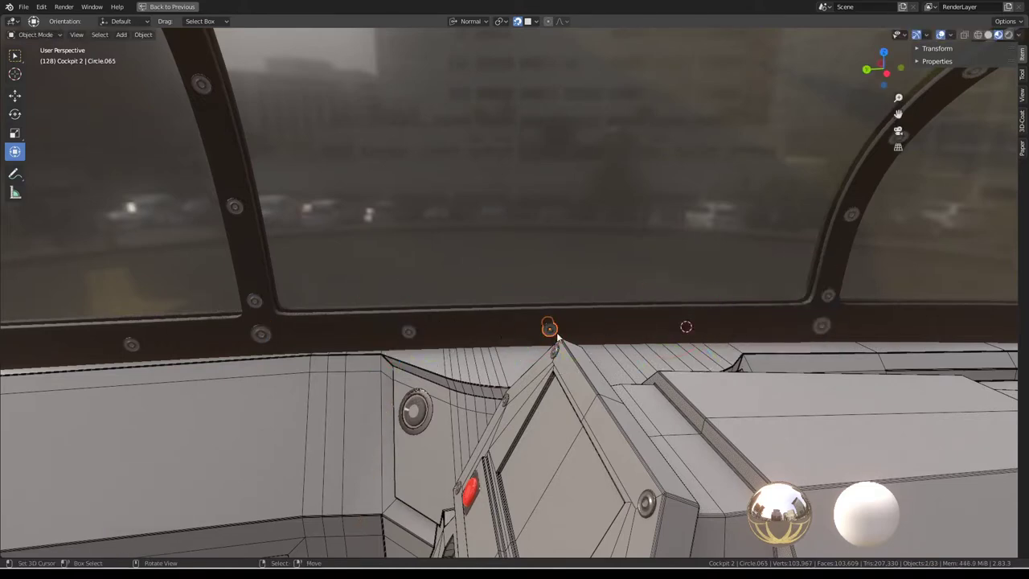
key("shift+d")
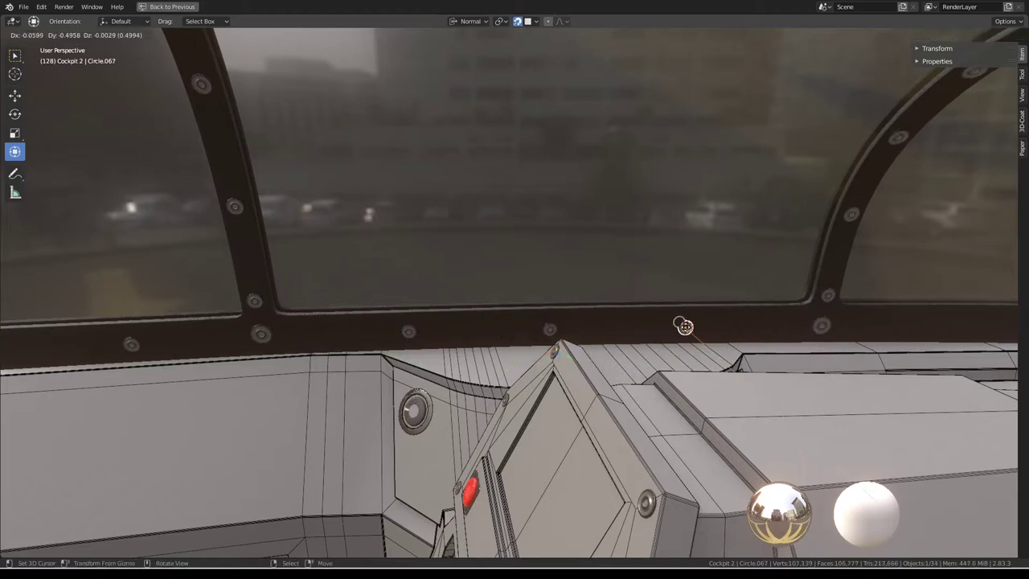
left_click(683, 325)
mouse_move(684, 326)
middle_mouse_down()
mouse_move(578, 325)
mouse_move(650, 277)
mouse_move(667, 299)
mouse_move(557, 330)
mouse_move(570, 327)
mouse_move(560, 381)
middle_mouse_up()
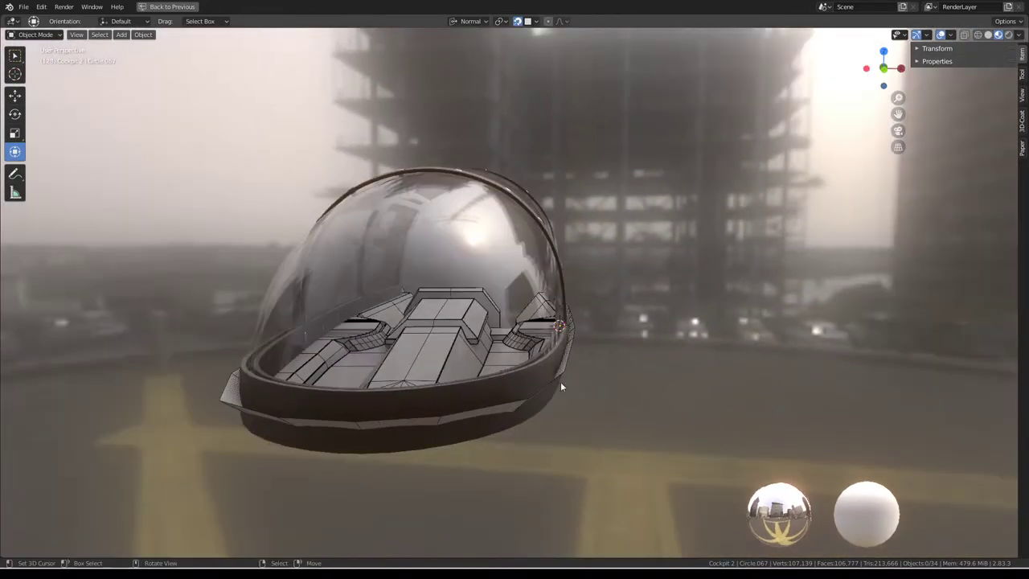
Shift the cockpit body's rim edges in Edit Mode.
left_click(545, 391)
key("Tab")
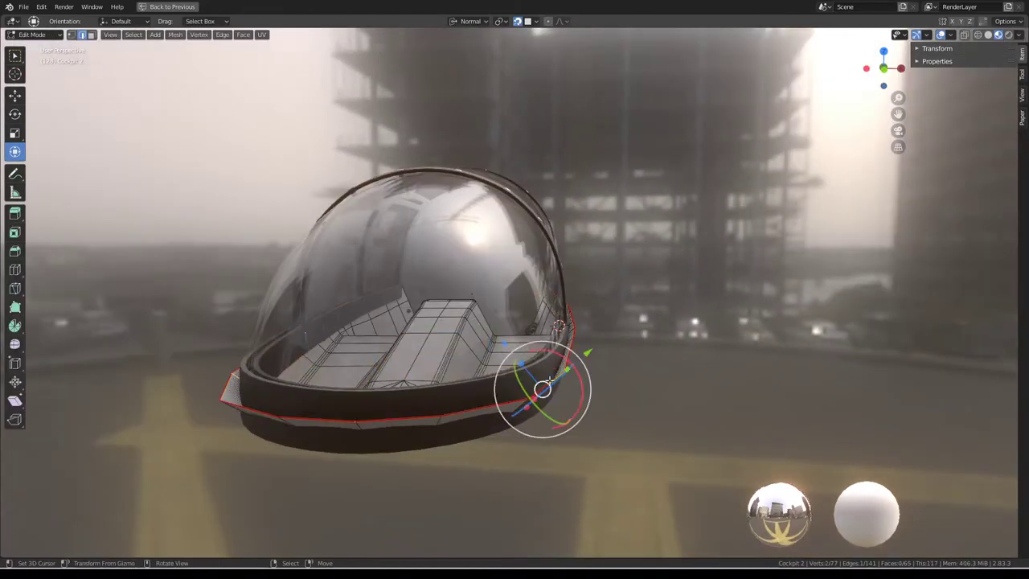
left_click_drag(559, 363, 571, 352)
mouse_move(571, 372)
middle_mouse_down()
mouse_move(386, 351)
mouse_move(685, 369)
mouse_move(562, 351)
mouse_move(408, 372)
middle_mouse_up()
key("Tab")
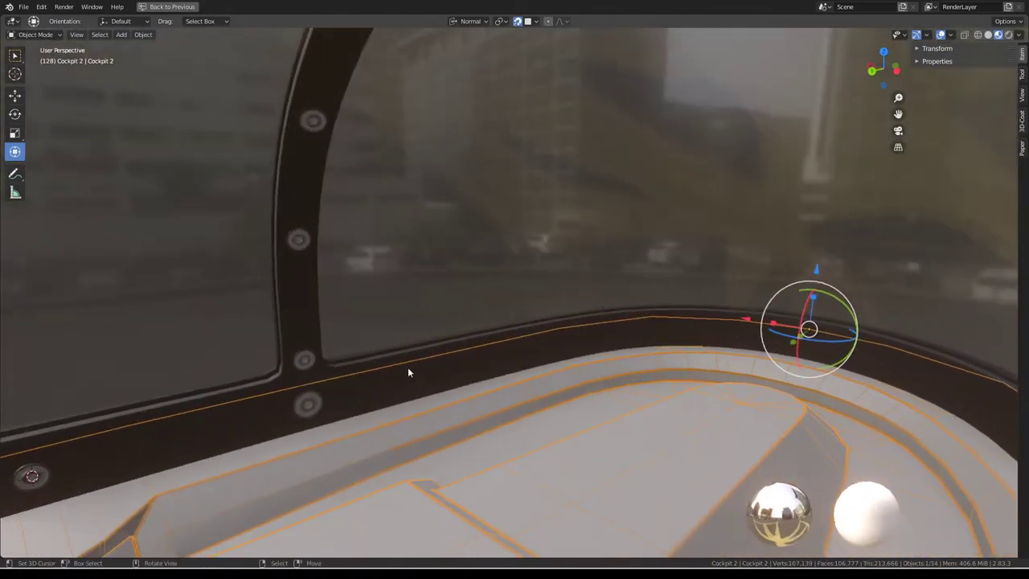
Copy bolt Circle.067 onto the curved canopy rail in several linked copies.
mouse_move(189, 461)
middle_mouse_down()
mouse_move(231, 413)
mouse_move(465, 370)
mouse_move(367, 379)
mouse_move(516, 391)
mouse_move(811, 372)
mouse_move(696, 363)
middle_mouse_up()
left_click(239, 405)
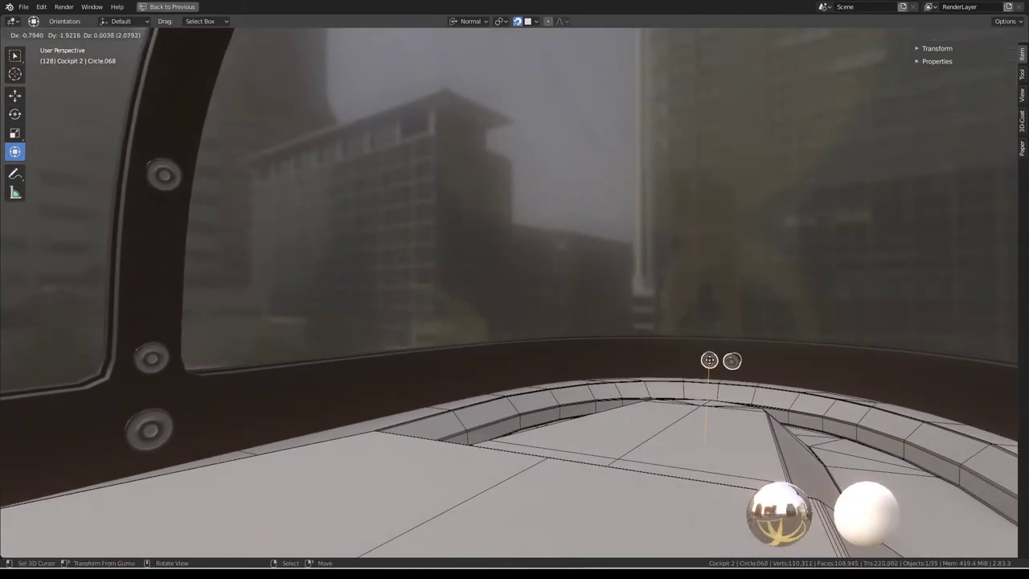
left_click(701, 359)
middle_click_drag(700, 359, 630, 358)
key("alt+d")
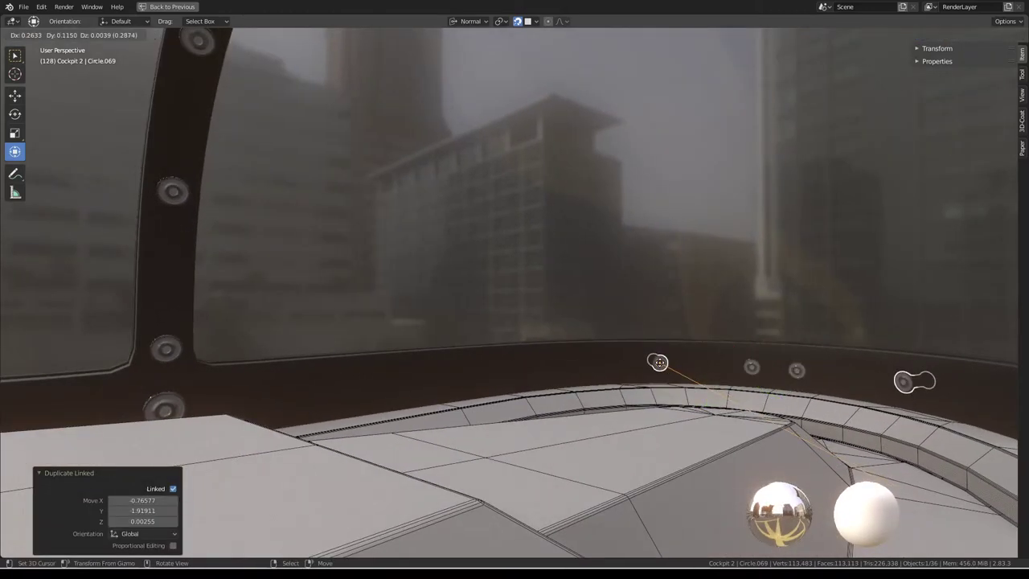
left_click(657, 366)
mouse_move(597, 368)
middle_mouse_down()
mouse_move(583, 365)
mouse_move(643, 375)
mouse_move(597, 366)
middle_mouse_up()
key("shift+d")
Add linked copies Circle.071 and Circle.072 further along the rail.
middle_click_drag(462, 371, 445, 365)
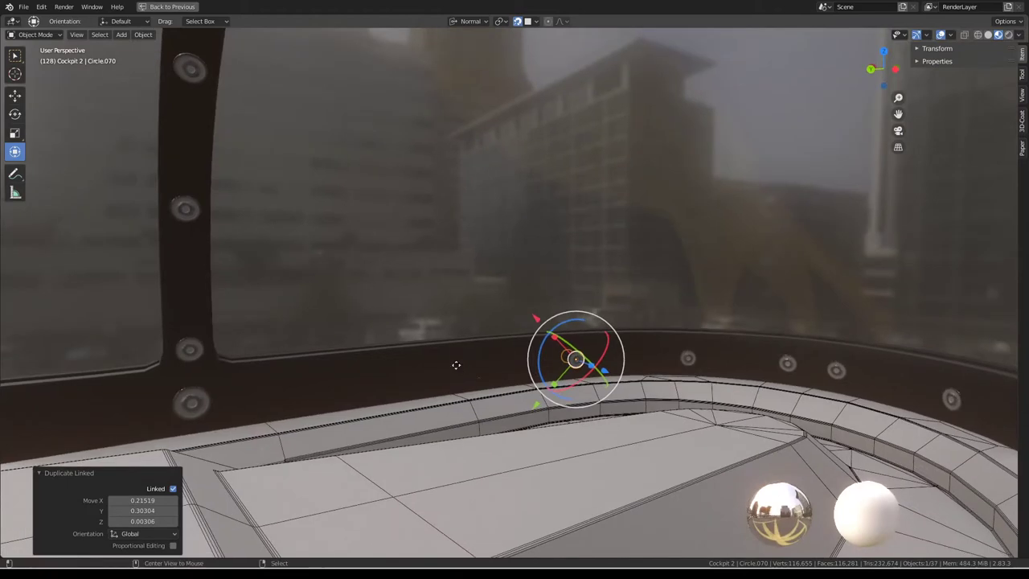
key("shift+d")
left_click(456, 370)
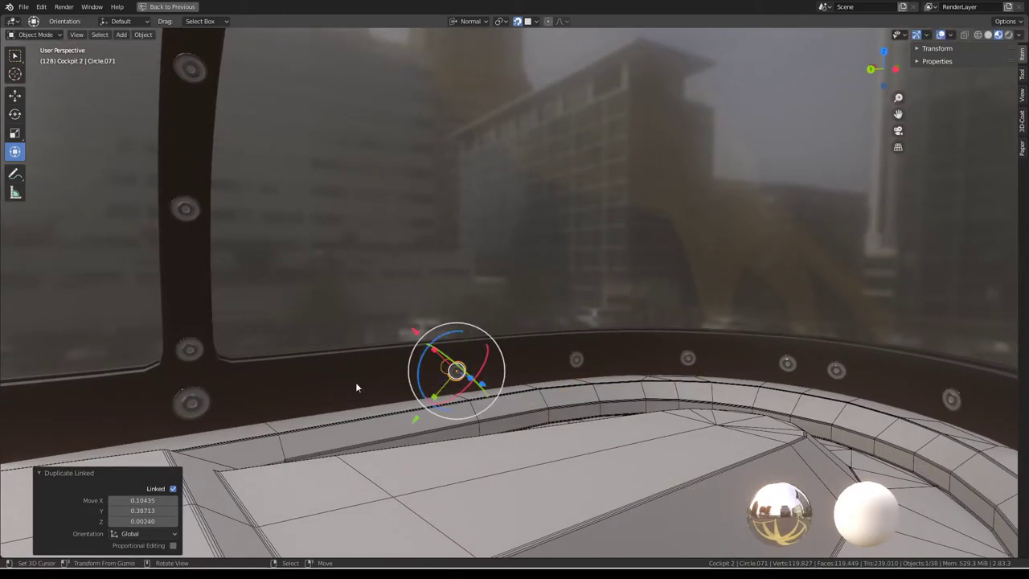
key("shift+d")
left_click(341, 382)
middle_click_drag(343, 380, 696, 372)
Zoom out to the whole pod, select the cockpit hull and enter Edit Mode.
scroll(643, 361, "down", 4)
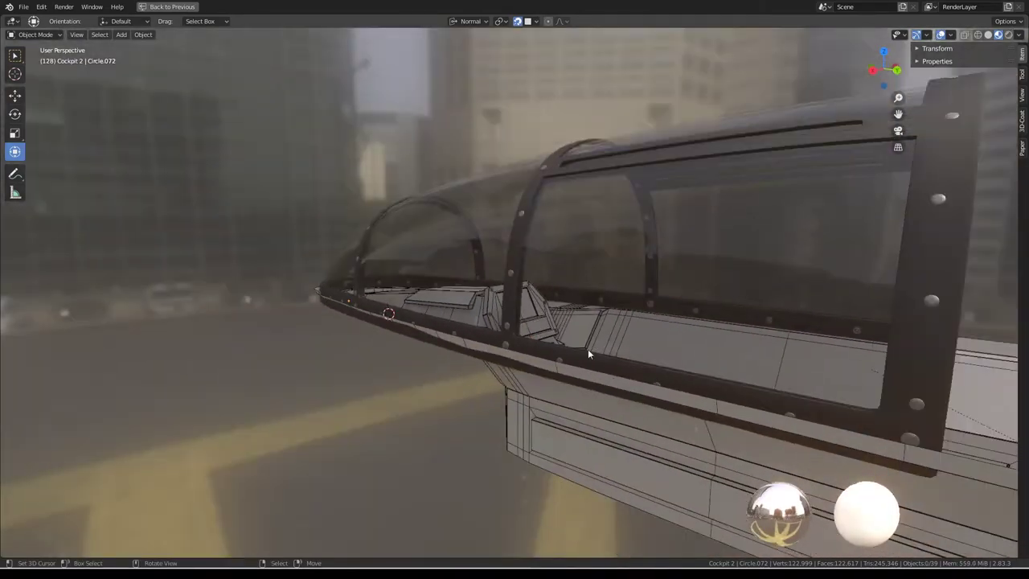
mouse_move(588, 349)
middle_mouse_down()
mouse_move(750, 352)
mouse_move(684, 352)
mouse_move(690, 331)
mouse_move(532, 331)
mouse_move(596, 341)
mouse_move(561, 313)
mouse_move(520, 328)
mouse_move(593, 384)
middle_mouse_up()
scroll(724, 353, "up", 5)
scroll(532, 331, "down", 5)
scroll(592, 384, "up", 2)
left_click(794, 404)
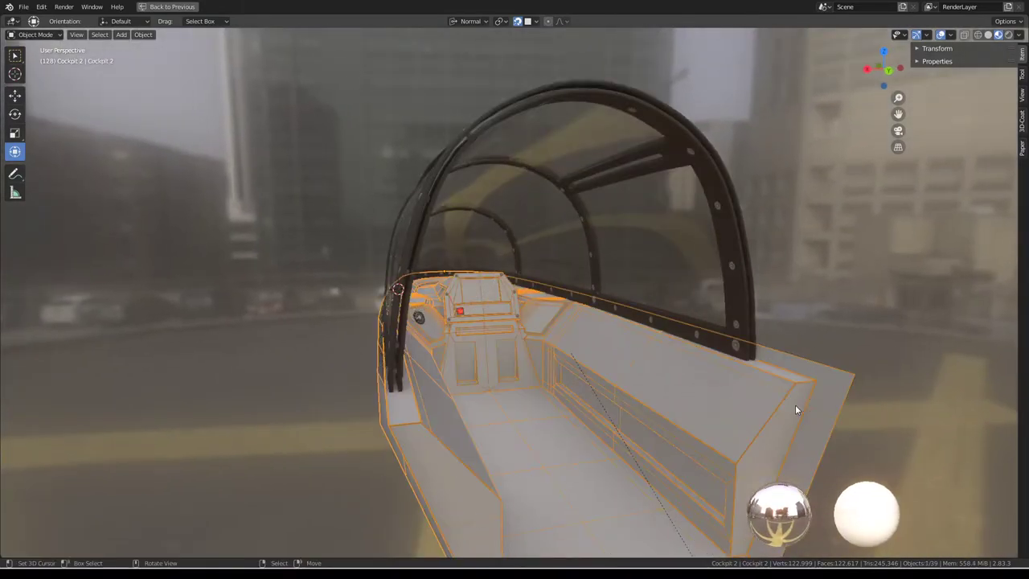
key("Tab")
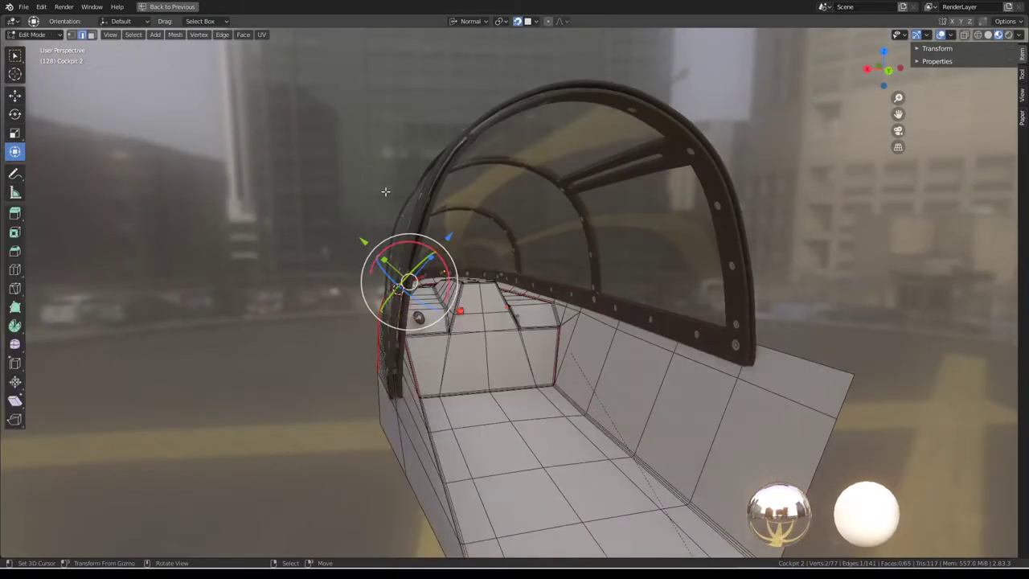
Inspect the hull from the side and interior, ending in Edit Mode with the orientation list showing.
mouse_move(385, 191)
middle_mouse_down()
mouse_move(434, 225)
mouse_move(572, 261)
middle_mouse_up()
scroll(482, 241, "down", 4)
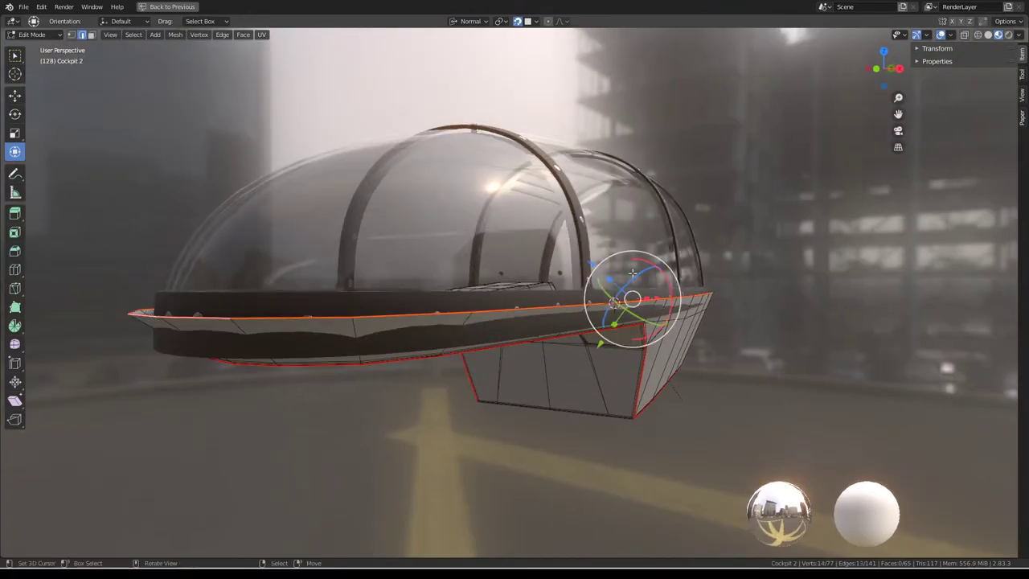
key("Tab")
mouse_move(520, 130)
middle_mouse_down()
mouse_move(357, 177)
mouse_move(326, 166)
mouse_move(344, 217)
mouse_move(500, 211)
middle_mouse_up()
scroll(357, 177, "up", 4)
key("Tab")
scroll(314, 209, "down", 5)
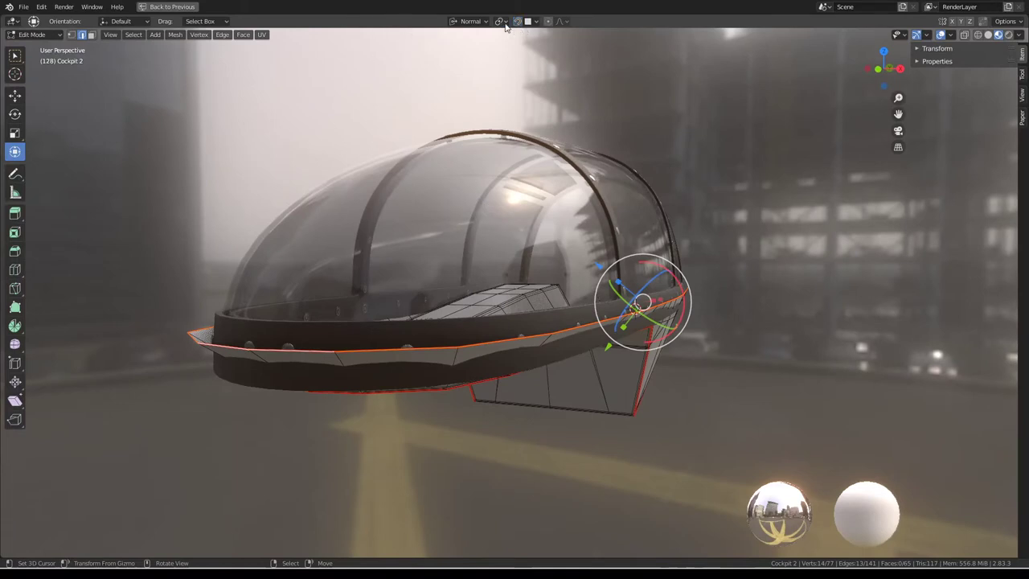
left_click(472, 21)
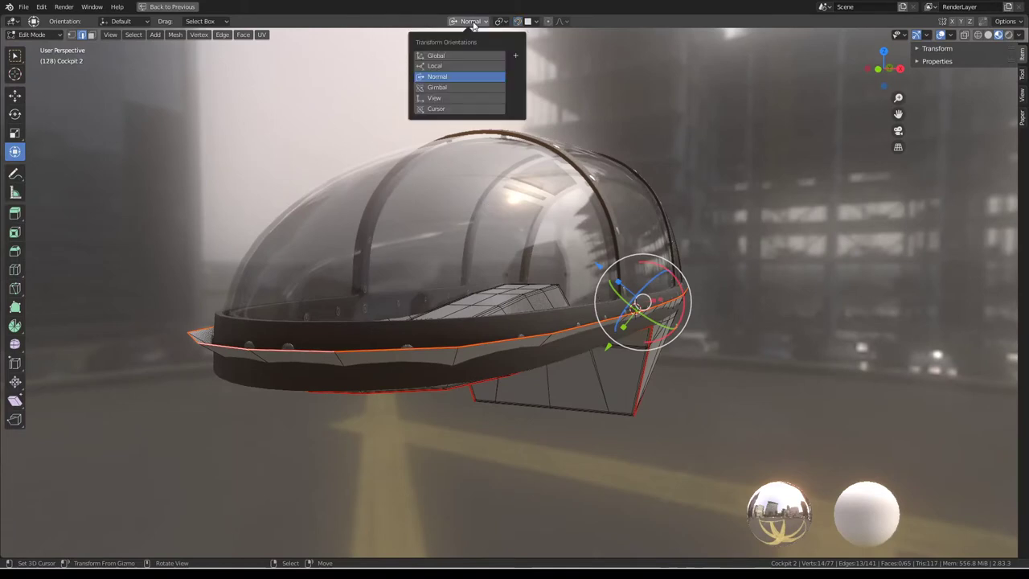
Set the transform orientation to Global, keeping Median Point as the pivot.
left_click(23, 6)
left_click(502, 22)
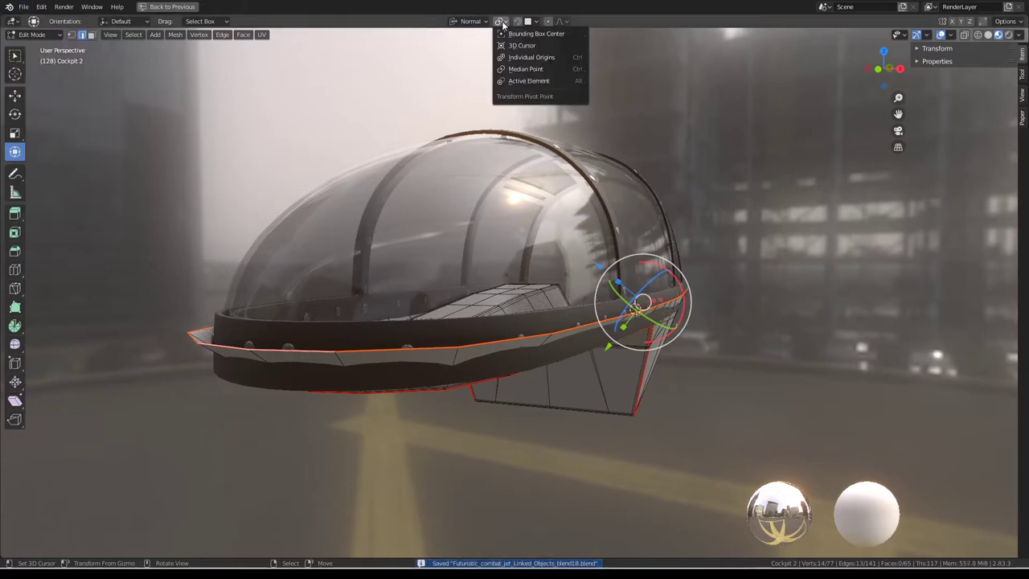
left_click(517, 69)
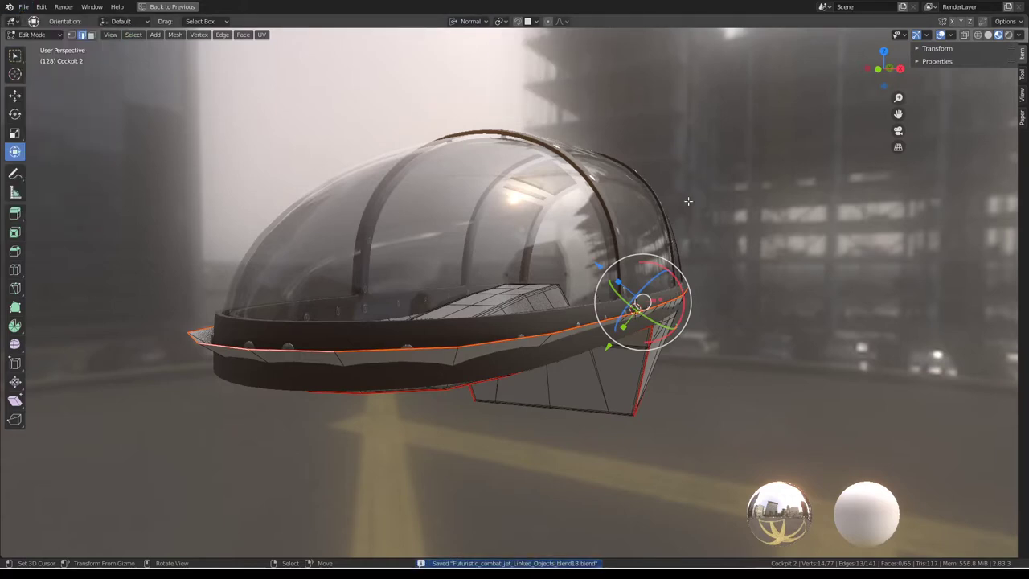
left_click(474, 21)
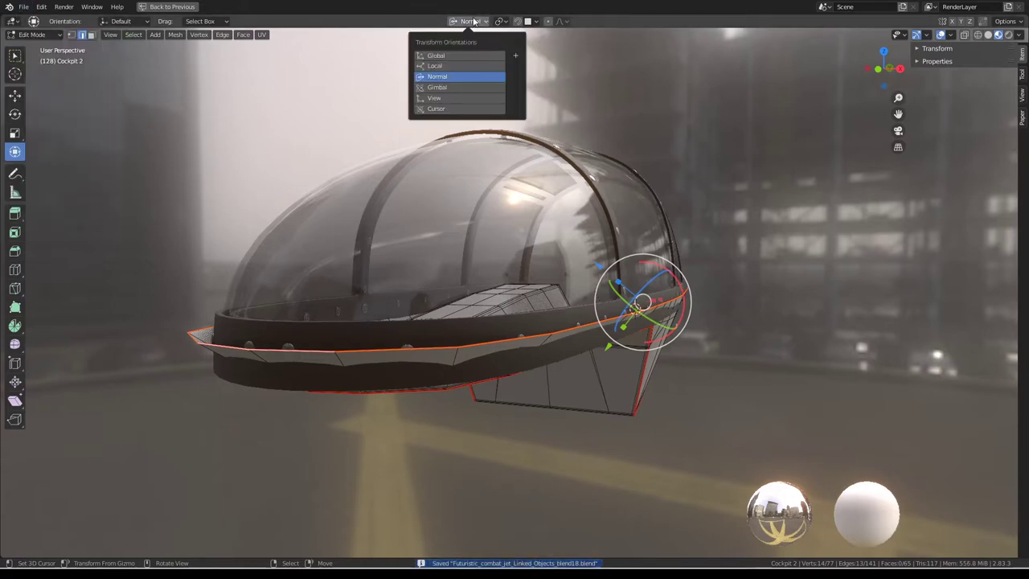
left_click(437, 56)
middle_click_drag(654, 225, 633, 238)
In right side view, flatten the rim edges to zero Z scale and move them 0.111 on Z.
key("g")
key("z")
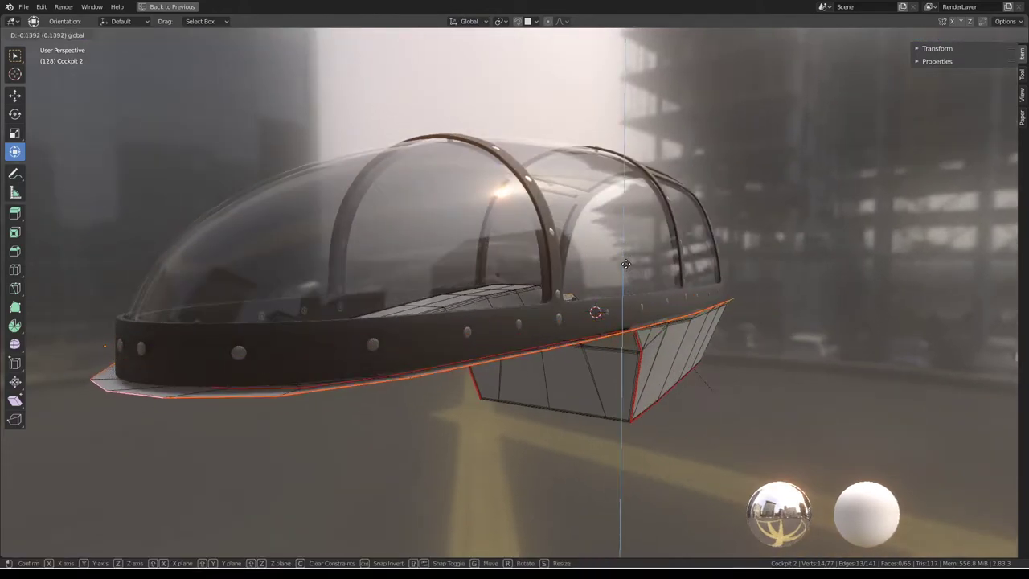
right_click(625, 262)
key("KP_3")
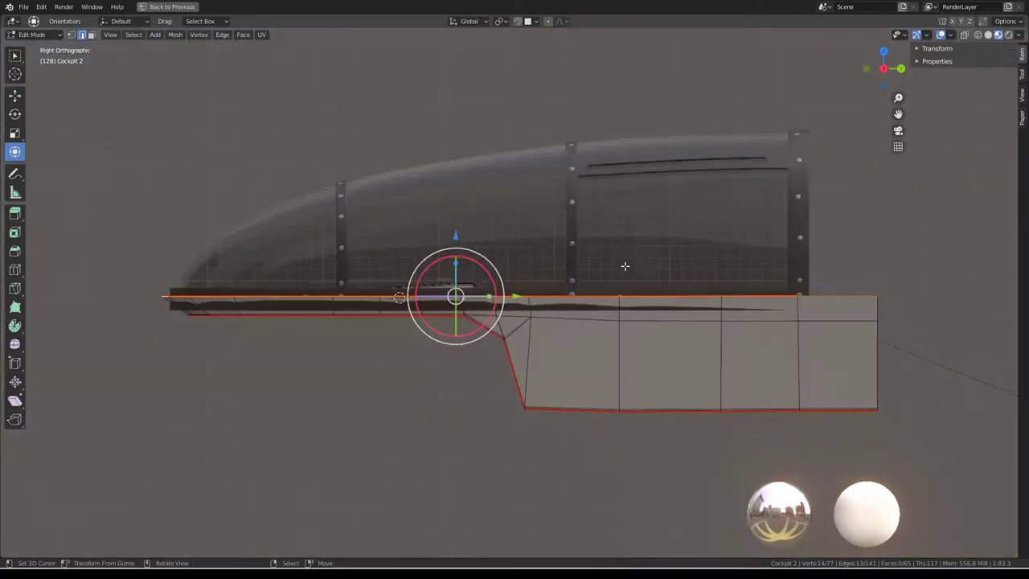
key("s")
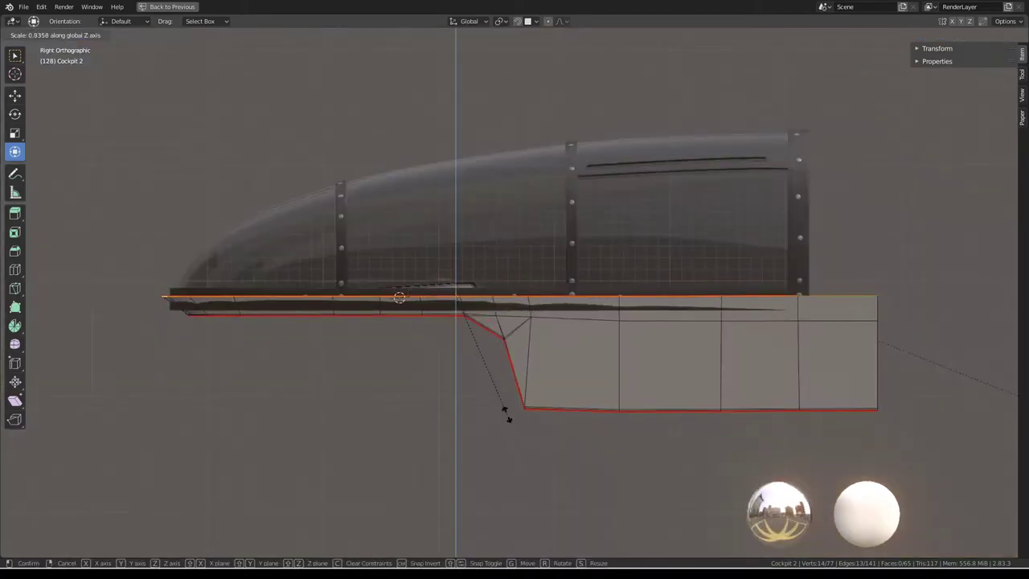
key("Return")
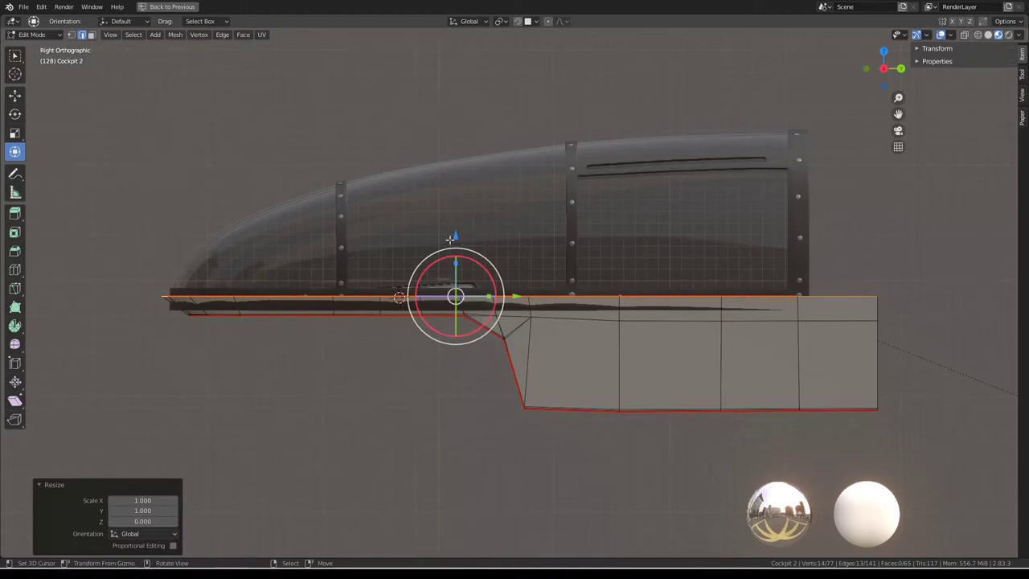
key("g")
key("z")
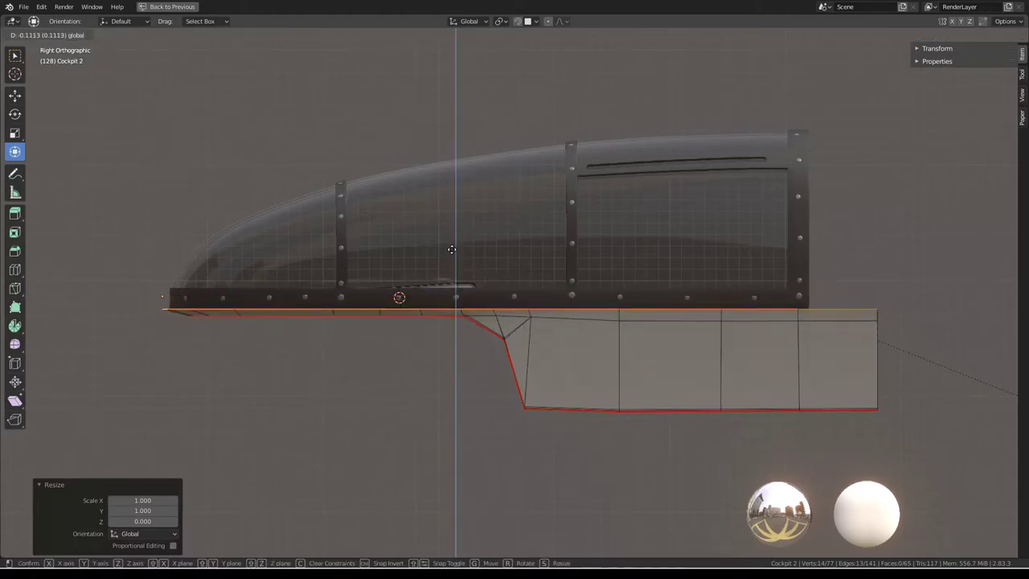
left_click(451, 250)
Check the cockpit interior, then restore the full Shading workspace layout.
middle_click_drag(451, 249, 482, 258)
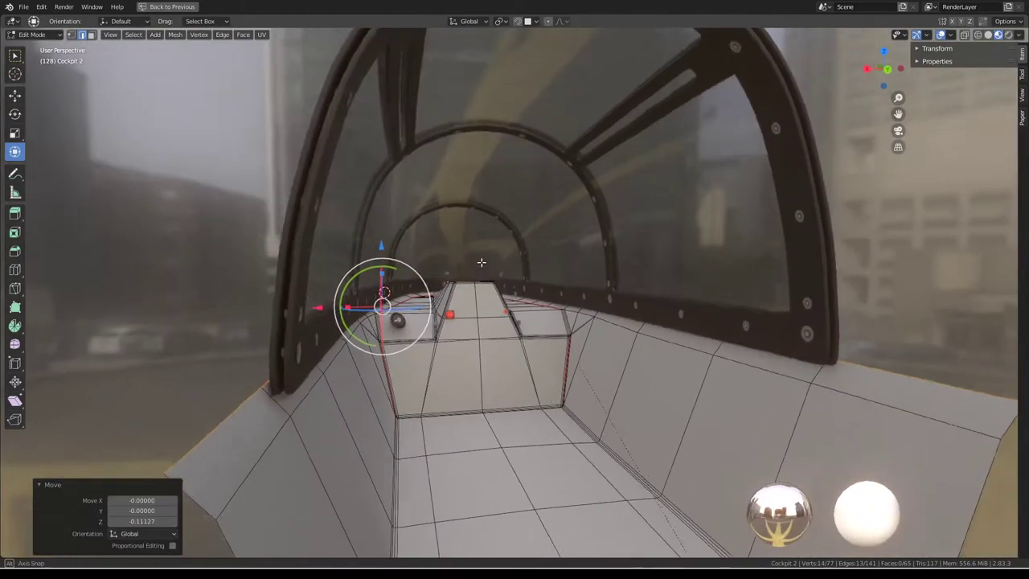
key("Tab")
key("Tab")
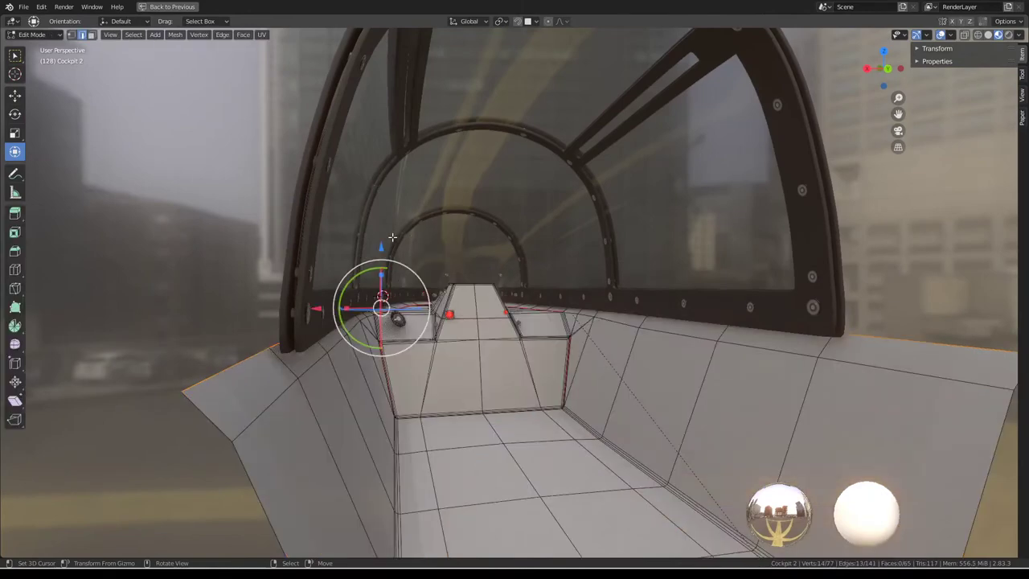
key("ctrl+space")
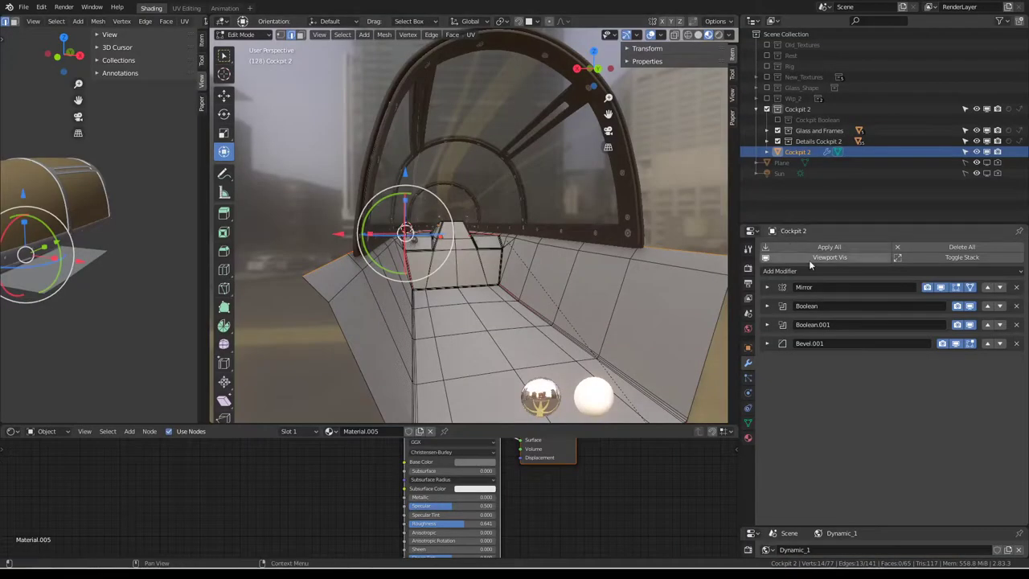
Toggle the cockpit into Object Mode and orbit to inspect the canopy from outside and inside.
key("Tab")
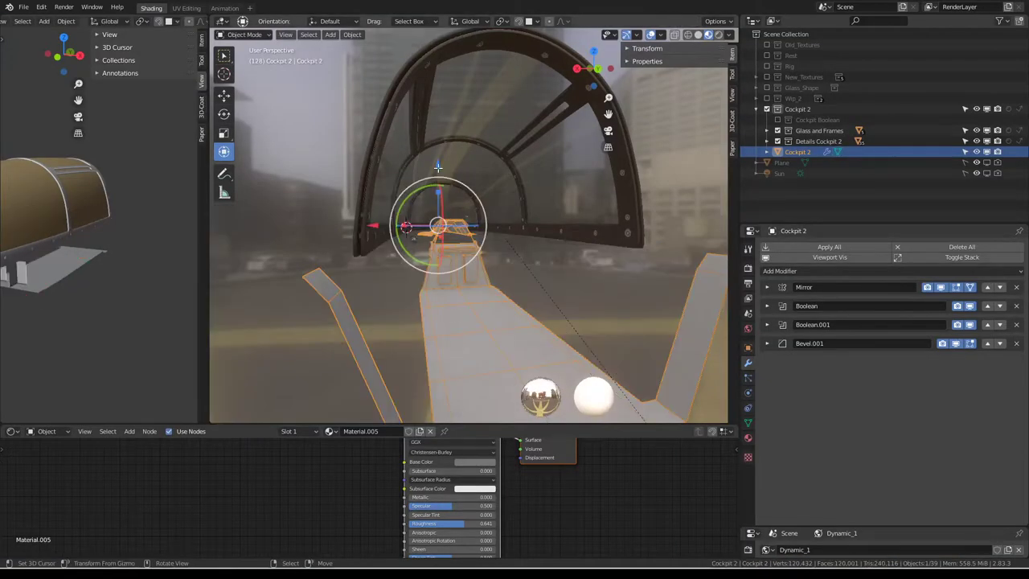
key("Tab")
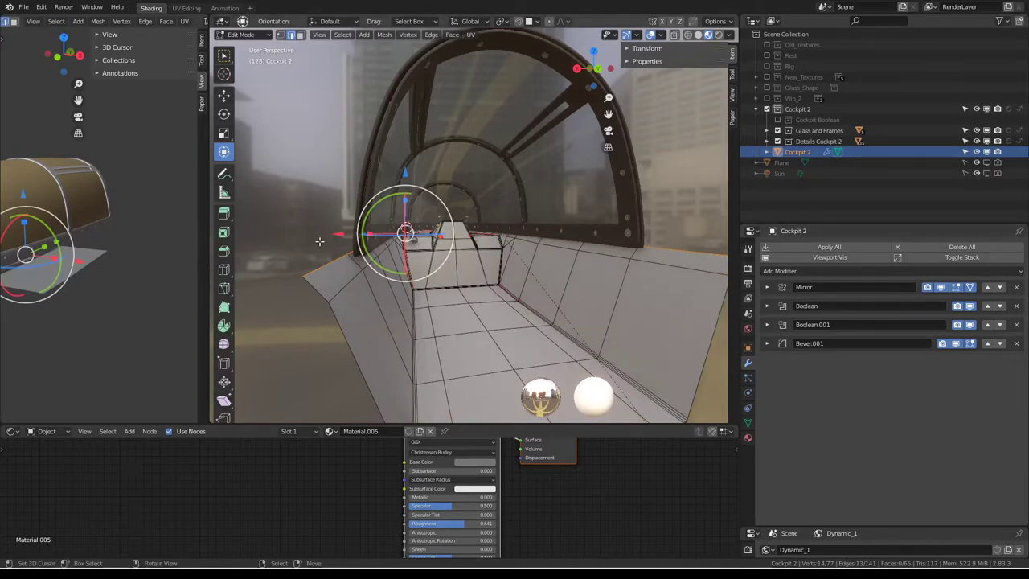
key("Tab")
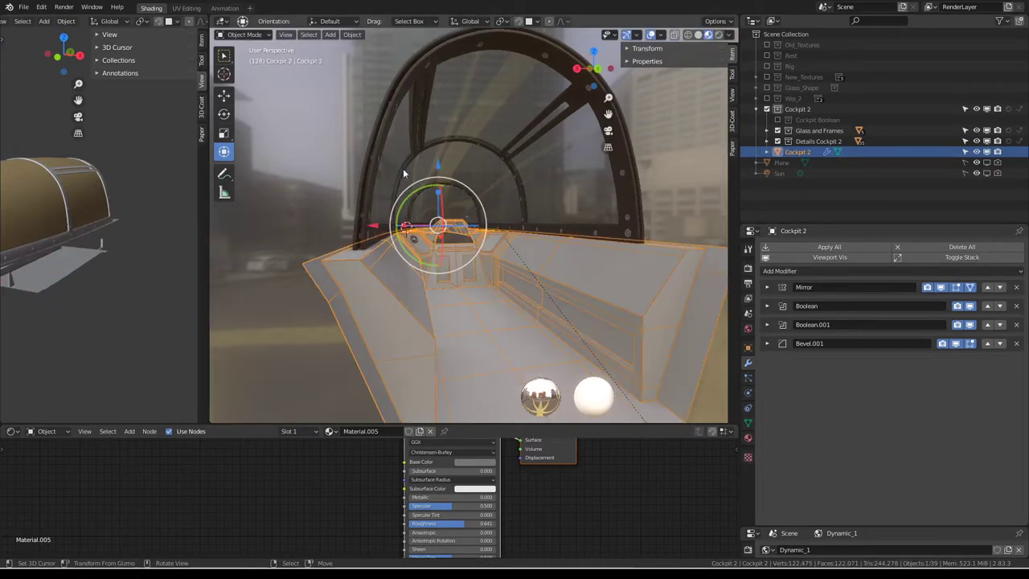
mouse_move(380, 157)
middle_mouse_down()
mouse_move(576, 173)
mouse_move(578, 164)
mouse_move(506, 230)
mouse_move(492, 207)
mouse_move(584, 202)
mouse_move(343, 230)
mouse_move(504, 277)
mouse_move(482, 259)
mouse_move(409, 242)
mouse_move(538, 186)
mouse_move(506, 190)
mouse_move(585, 215)
middle_mouse_up()
key("Tab")
key("Tab")
key("Tab")
key("Tab")
Select Cockpit 2, look around its interior, then return to Object Mode and deselect all.
key("Tab")
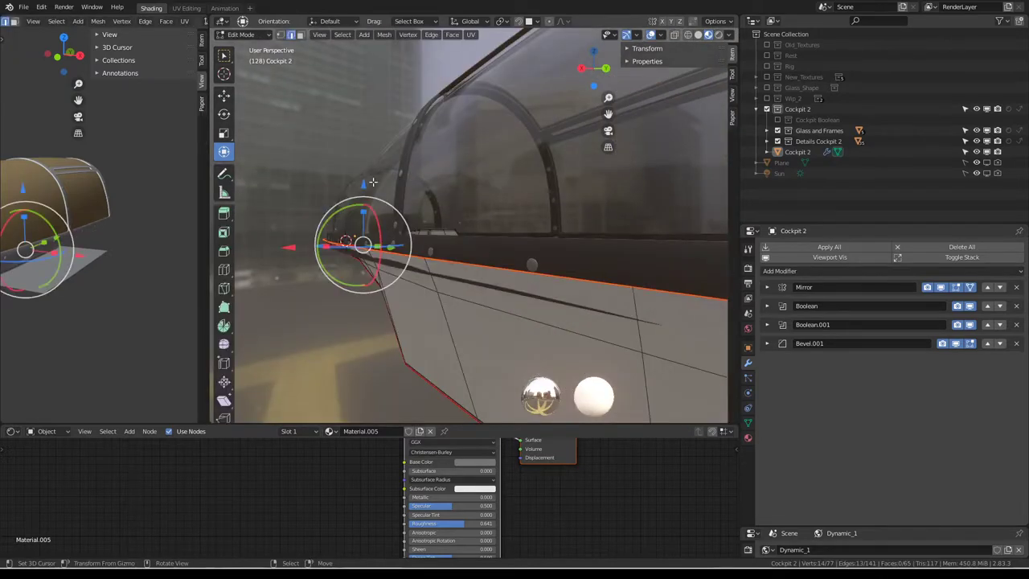
mouse_move(372, 183)
middle_mouse_down()
mouse_move(360, 184)
mouse_move(474, 193)
mouse_move(355, 196)
mouse_move(557, 214)
mouse_move(393, 213)
mouse_move(569, 214)
mouse_move(540, 217)
mouse_move(556, 217)
middle_mouse_up()
key("Tab")
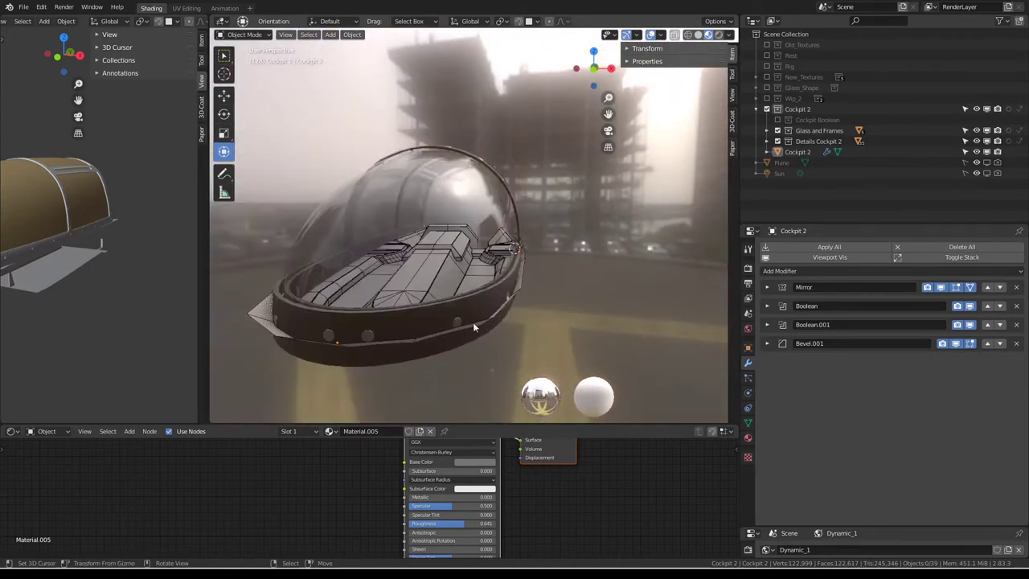
left_click(472, 322)
key("Tab")
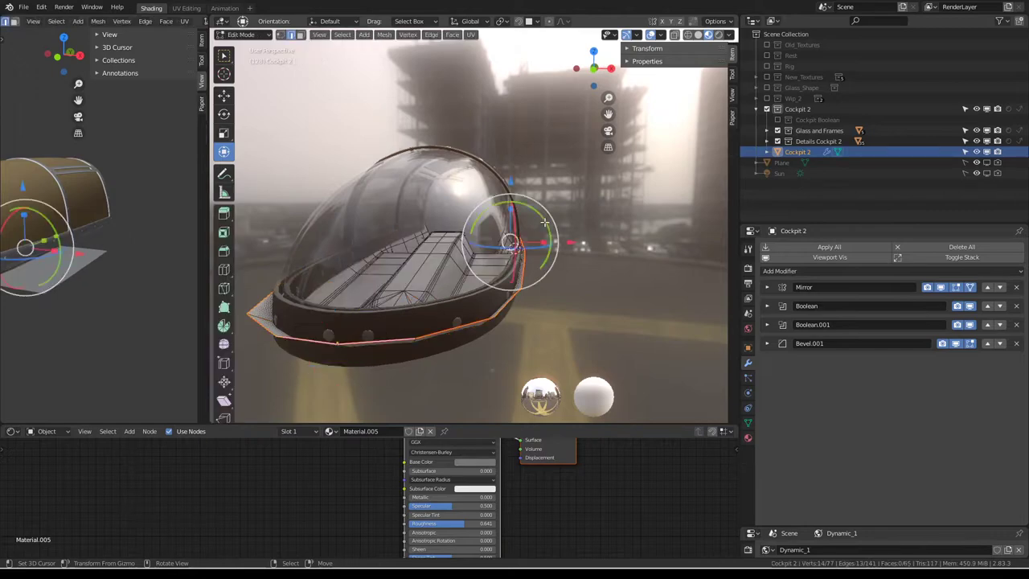
middle_click_drag(545, 221, 542, 230)
scroll(542, 229, "up", 5)
scroll(359, 262, "up", 5)
mouse_move(358, 262)
middle_mouse_down()
mouse_move(398, 209)
mouse_move(485, 233)
mouse_move(465, 264)
mouse_move(449, 263)
mouse_move(516, 294)
mouse_move(544, 258)
mouse_move(509, 265)
mouse_move(542, 267)
mouse_move(519, 270)
mouse_move(456, 326)
mouse_move(307, 271)
mouse_move(450, 262)
mouse_move(534, 239)
mouse_move(378, 252)
mouse_move(581, 233)
mouse_move(475, 255)
mouse_move(466, 278)
mouse_move(524, 274)
mouse_move(459, 275)
mouse_move(553, 239)
mouse_move(582, 316)
middle_mouse_up()
key("Tab")
key("alt+a")
scroll(475, 252, "up", 2)
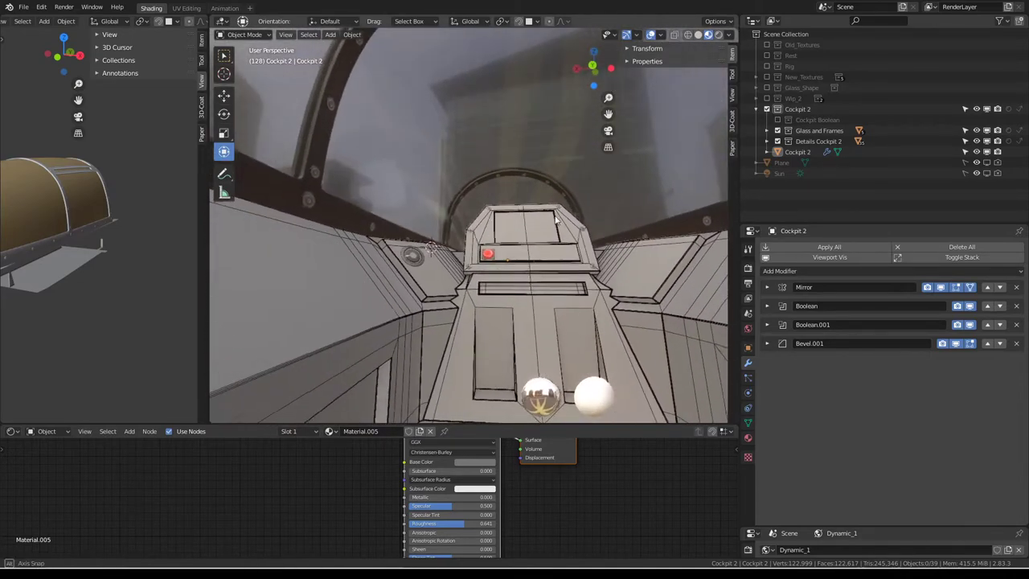
Inspect the console from the front, toggling between Edit and Object Mode.
mouse_move(543, 252)
middle_mouse_down()
mouse_move(411, 270)
mouse_move(486, 300)
middle_mouse_up()
key("Tab")
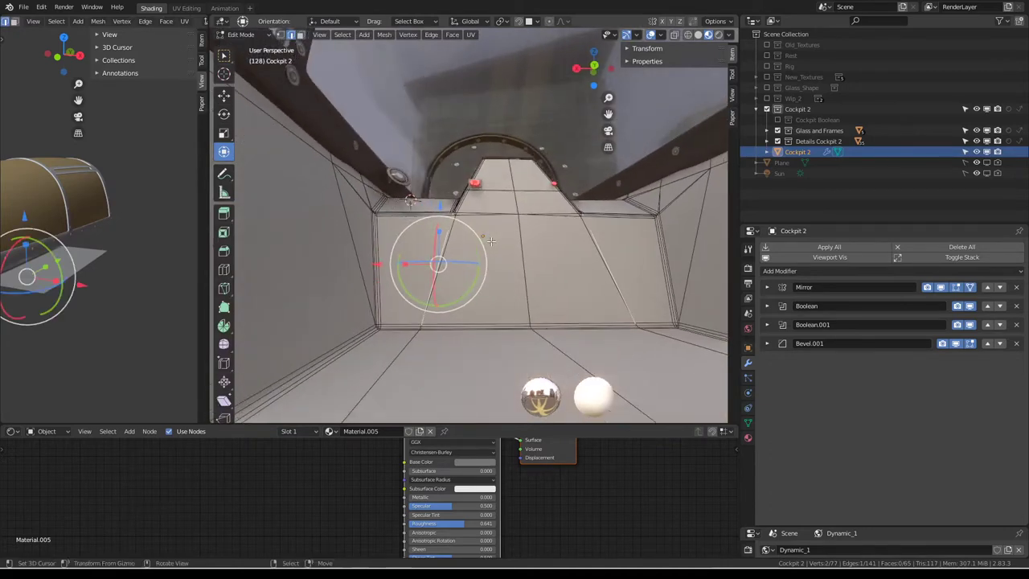
scroll(485, 300, "up", 6)
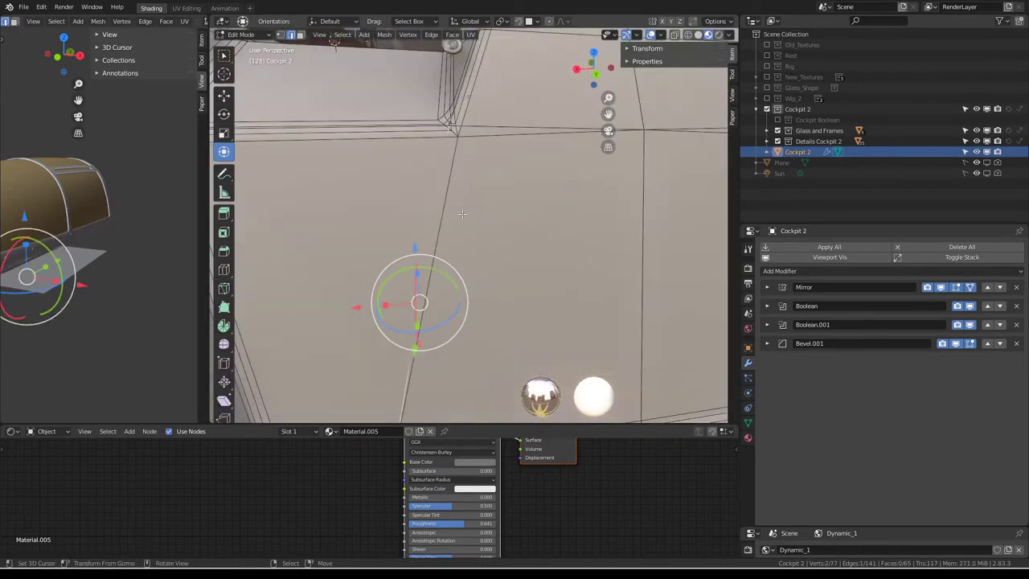
middle_click_drag(462, 213, 475, 233)
key("Tab")
scroll(487, 202, "down", 3)
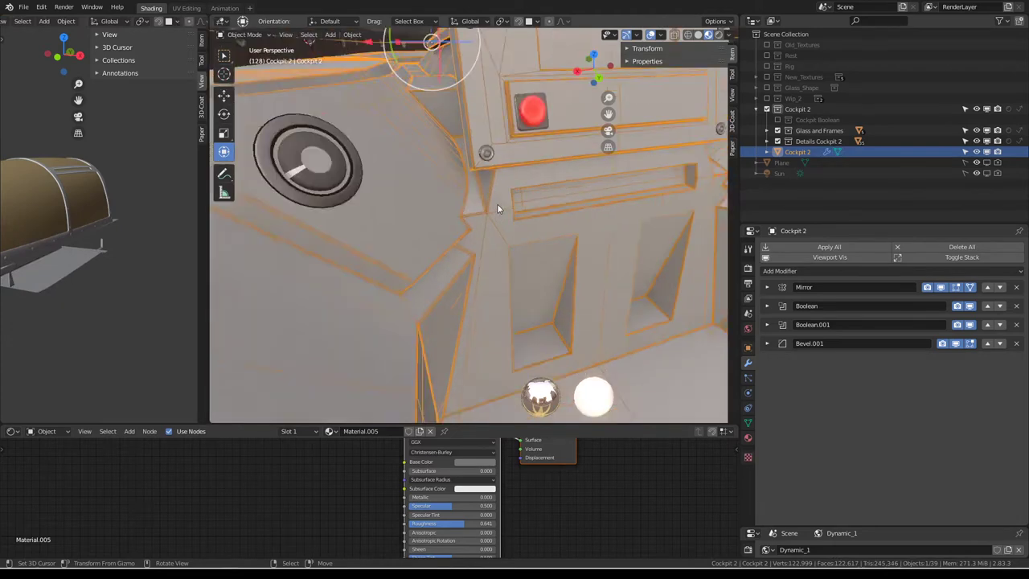
scroll(497, 204, "down", 2)
middle_click_drag(479, 190, 442, 185)
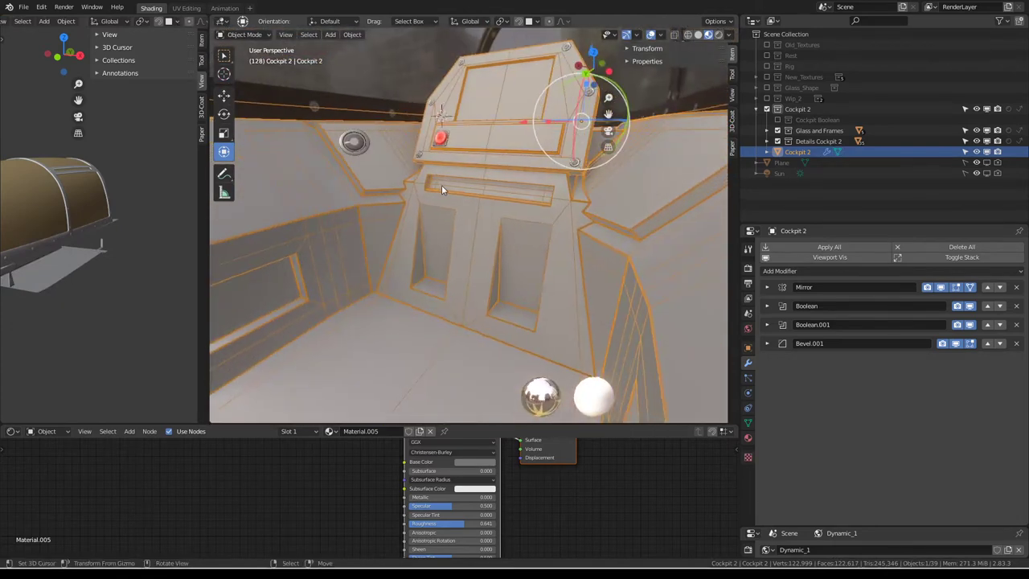
key("Tab")
scroll(495, 183, "up", 4)
scroll(496, 183, "down", 4)
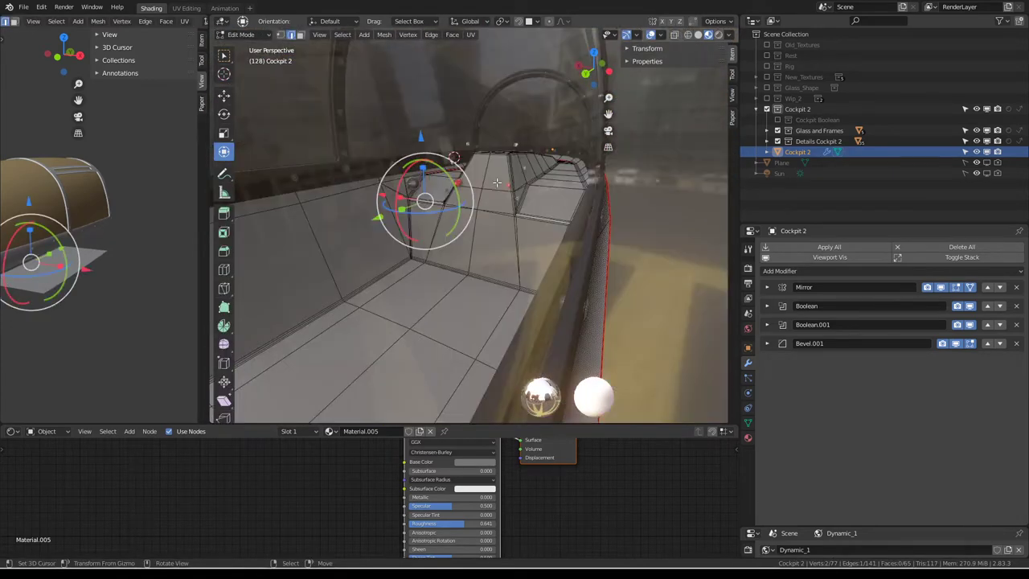
middle_click_drag(497, 184, 493, 240)
key("Tab")
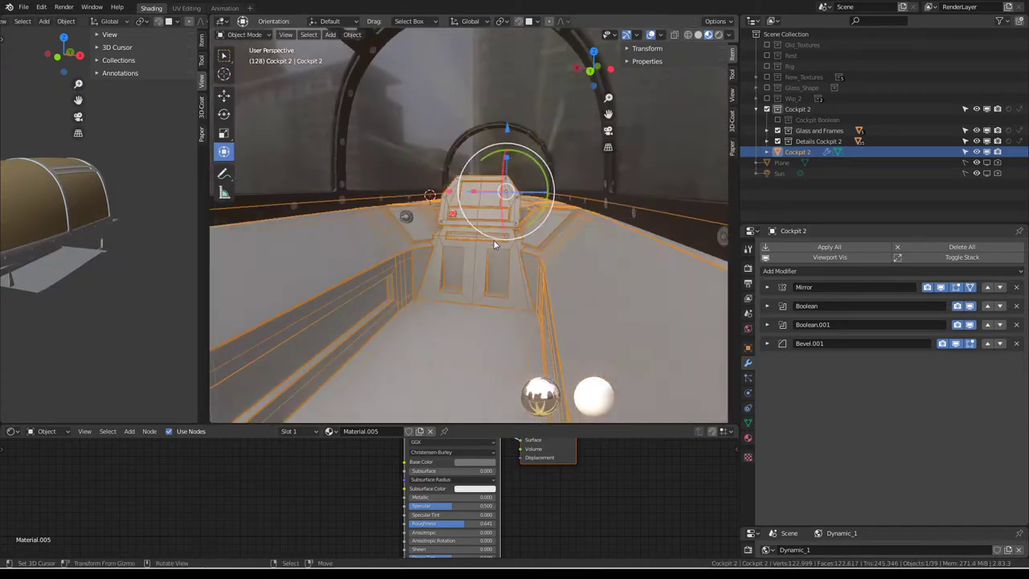
scroll(500, 207, "down", 5)
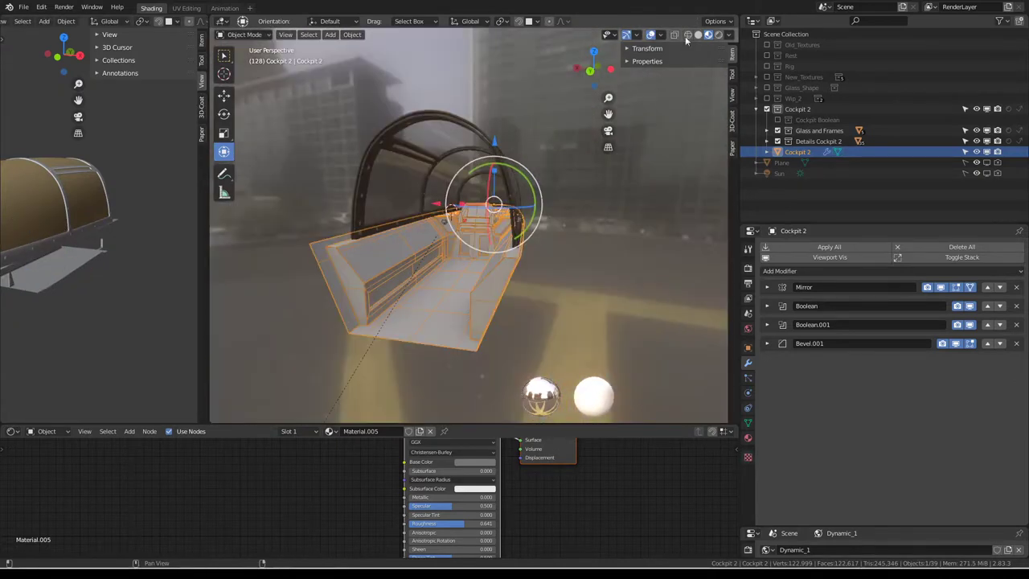
Toggle the viewport overlays off and on, then select the cockpit glass frame.
left_click(650, 34)
scroll(652, 56, "up", 6)
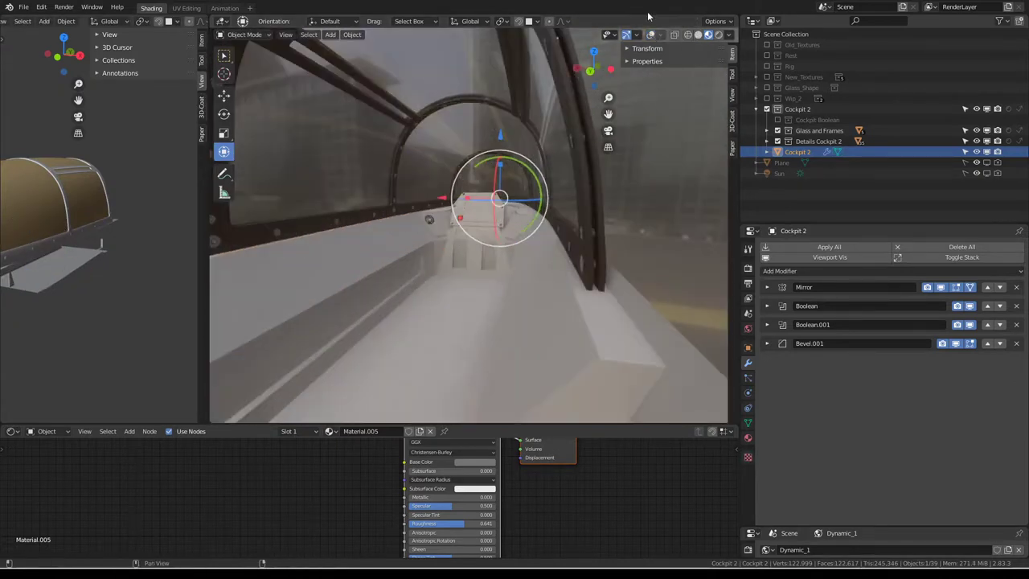
left_click(650, 34)
mouse_move(514, 185)
middle_mouse_down()
mouse_move(466, 204)
mouse_move(482, 241)
middle_mouse_up()
scroll(514, 260, "down", 4)
left_click(494, 256)
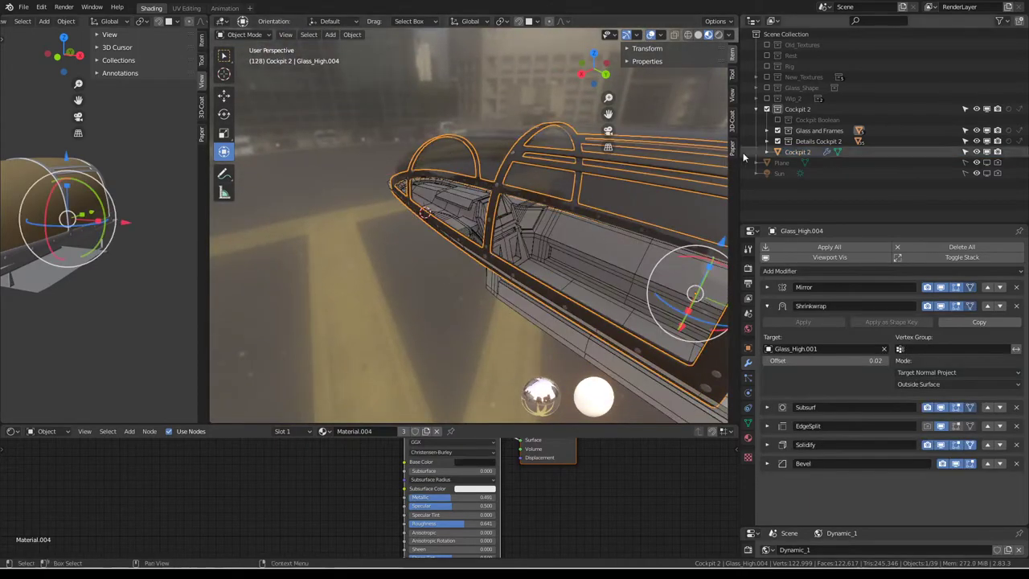
scroll(561, 239, "up", 5)
middle_click_drag(561, 239, 514, 241)
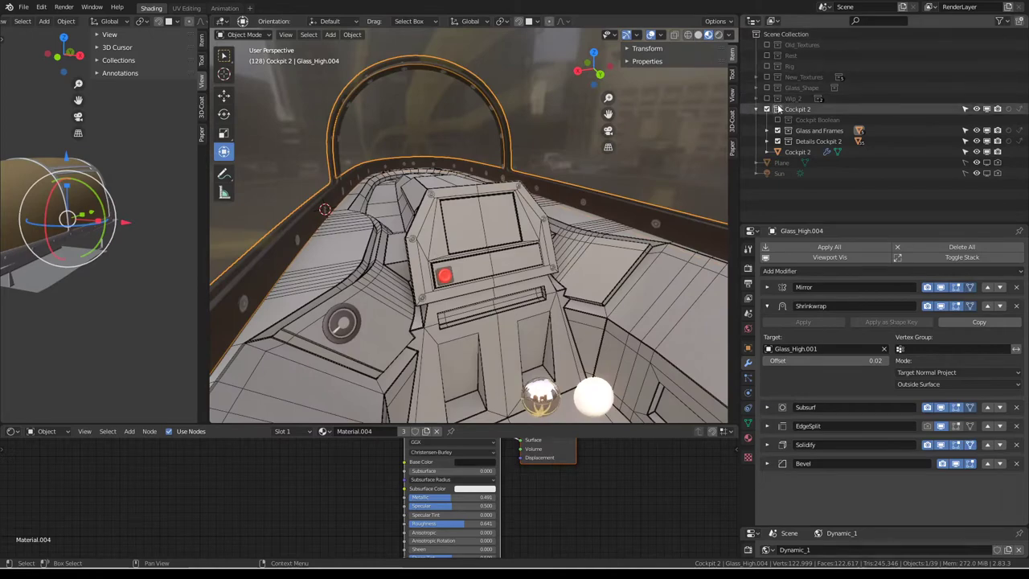
Make the Cockpit Boolean object visible and select console piece Cube.029.
left_click(777, 119)
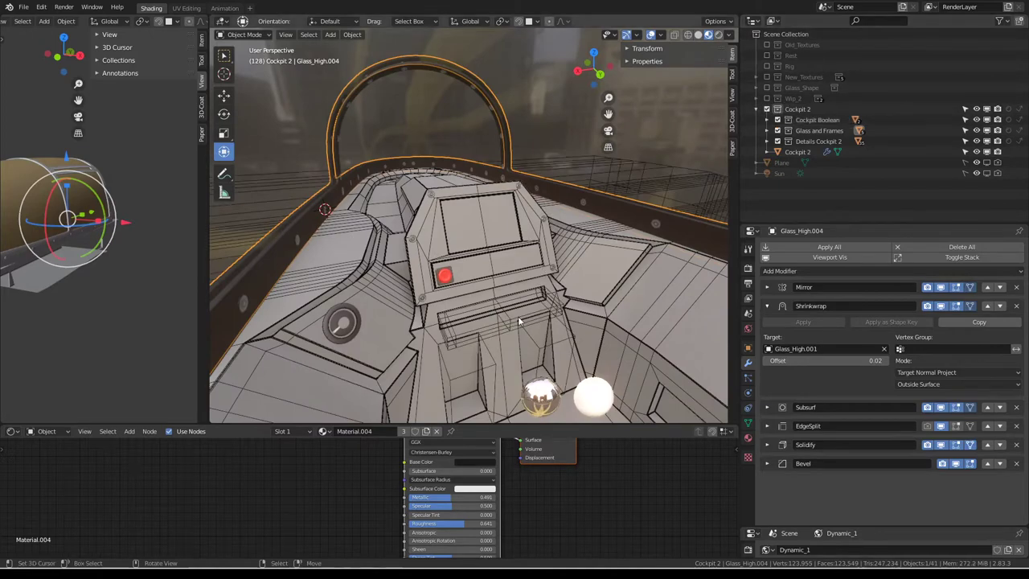
left_click(518, 320)
middle_click_drag(519, 320, 494, 249)
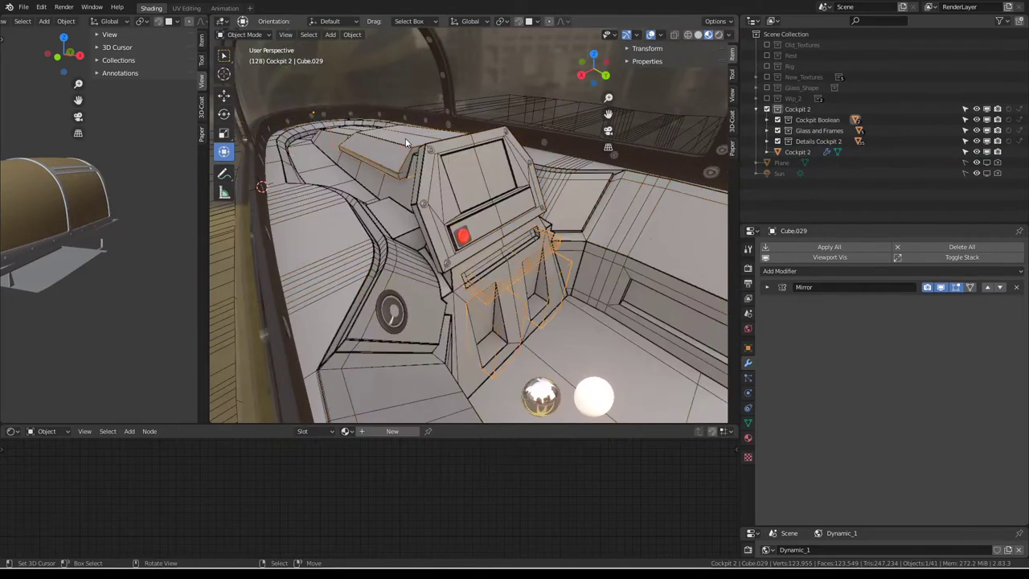
mouse_move(406, 143)
middle_mouse_down()
mouse_move(543, 229)
mouse_move(564, 259)
mouse_move(531, 239)
mouse_move(506, 239)
mouse_move(506, 226)
mouse_move(527, 245)
middle_mouse_up()
scroll(524, 253, "down", 3)
scroll(523, 253, "down", 3)
scroll(507, 240, "up", 5)
scroll(513, 239, "down", 1)
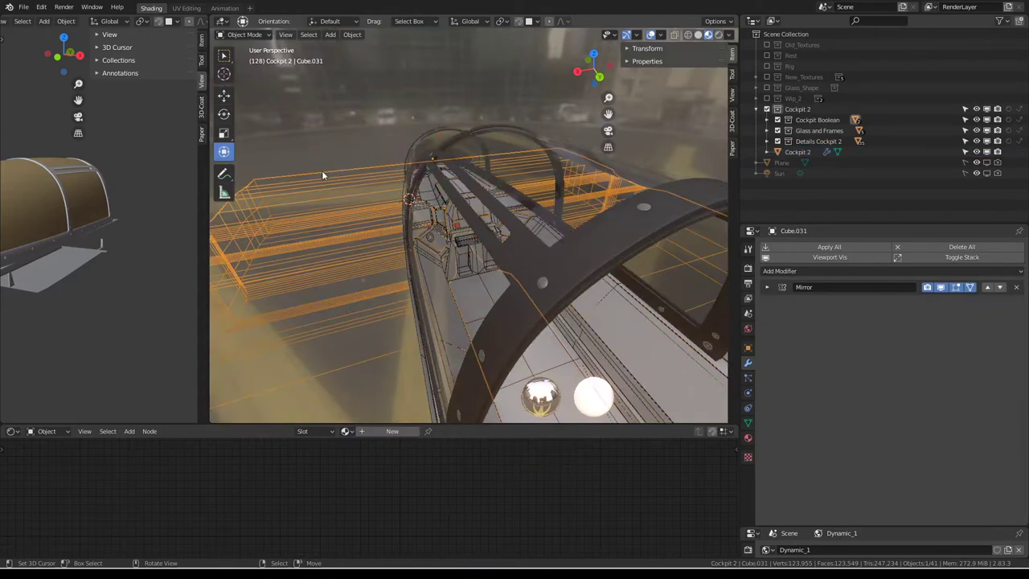
Frame Cube.031 with numpad period and enter its Edit Mode.
key("KP_Decimal")
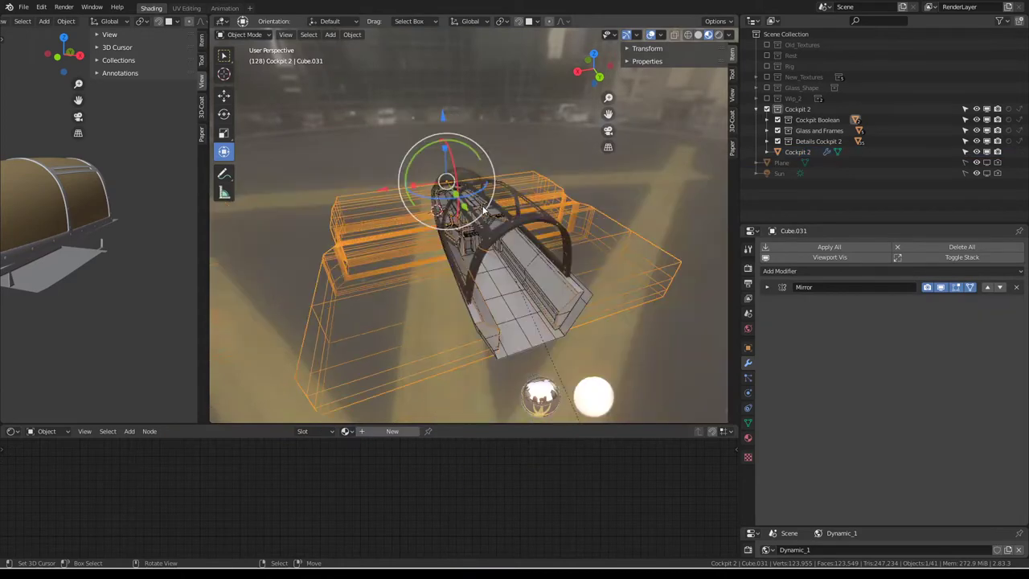
mouse_move(438, 173)
middle_mouse_down()
mouse_move(461, 169)
mouse_move(480, 209)
middle_mouse_up()
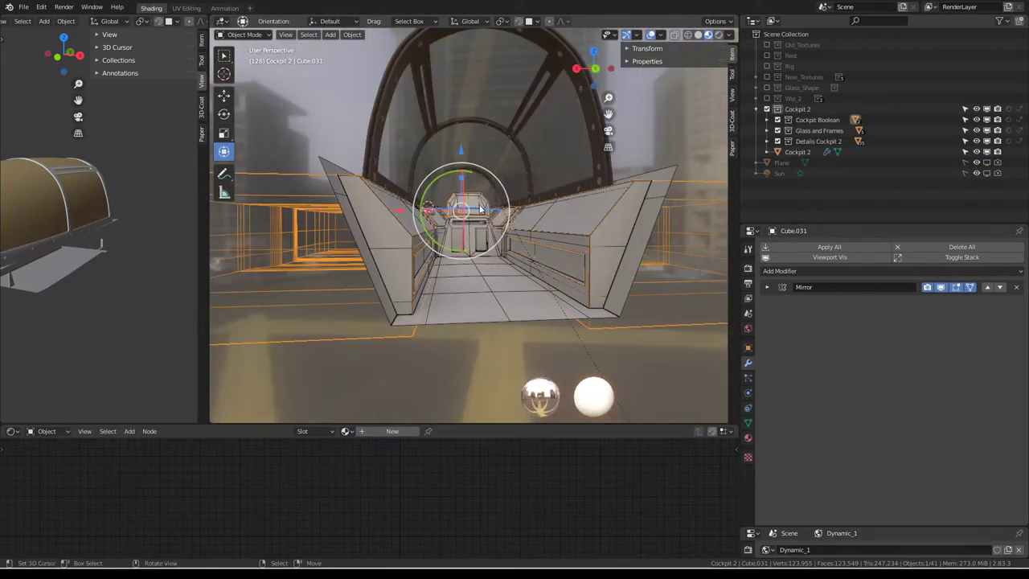
key("Tab")
mouse_move(523, 279)
middle_mouse_down()
mouse_move(429, 252)
mouse_move(345, 299)
middle_mouse_up()
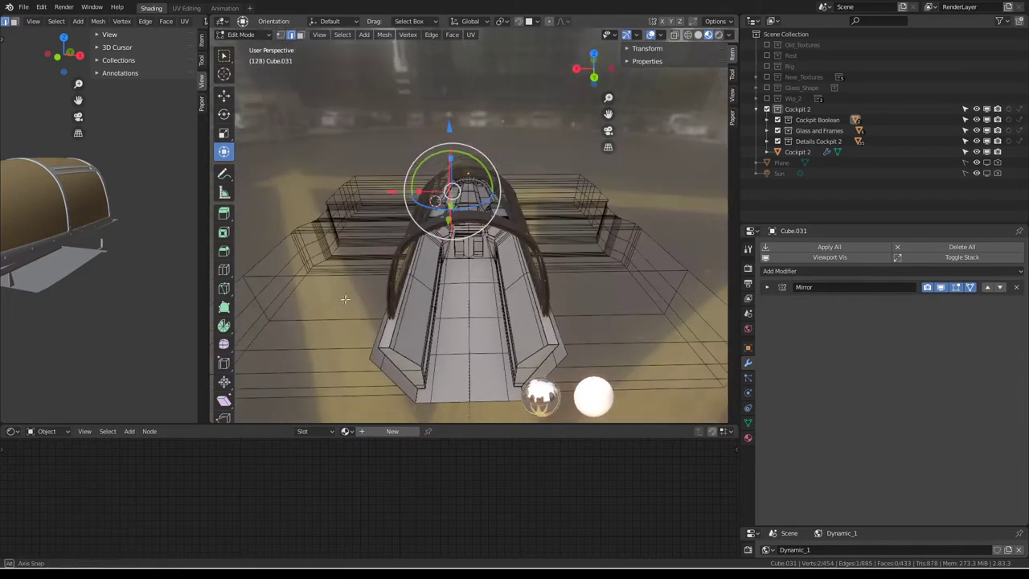
Select the cockpit floor face in face mode and duplicate it in place.
left_click(299, 37)
left_click(328, 287)
key("KP_1")
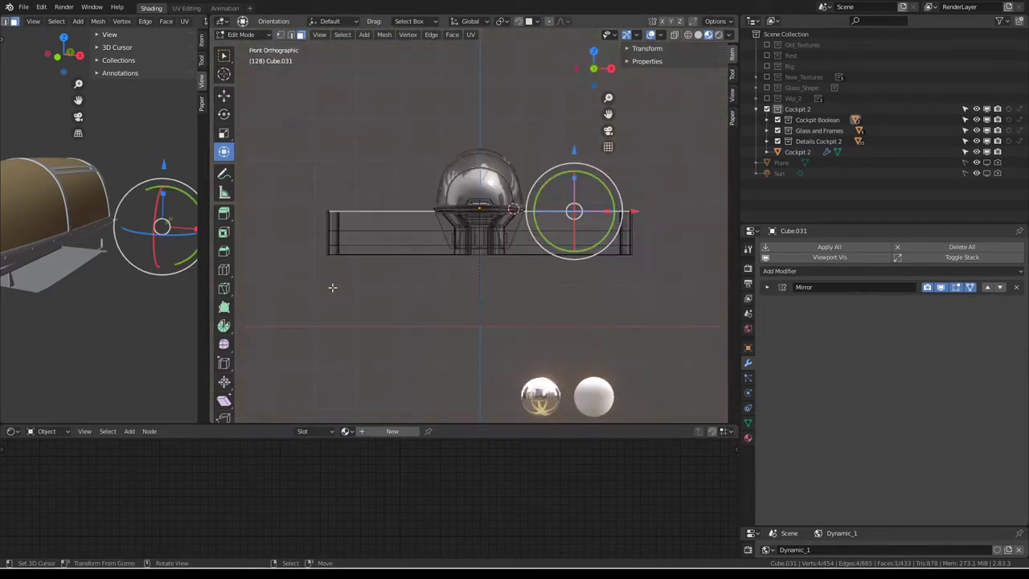
key("s")
left_click(439, 281)
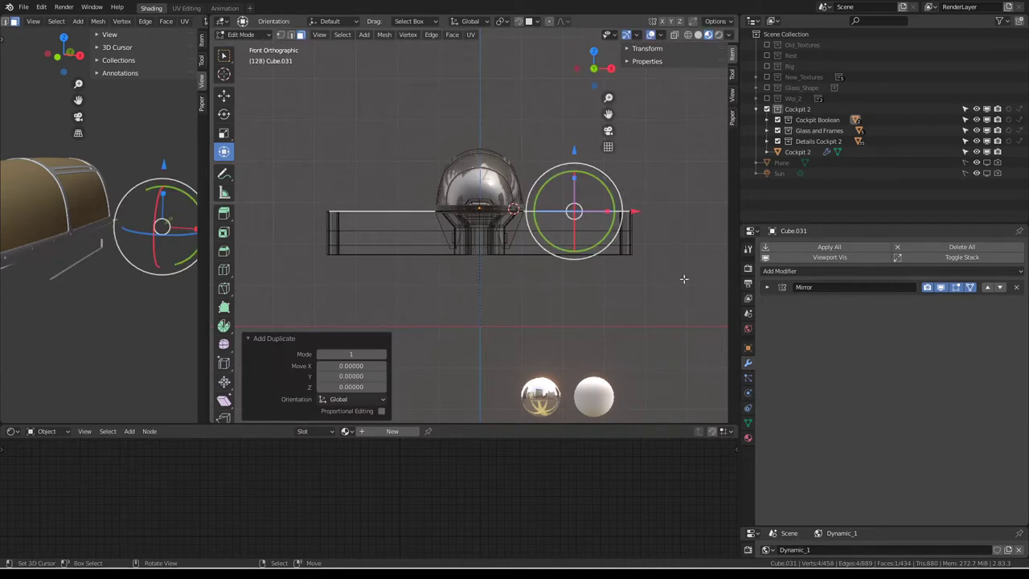
key("s")
right_click(627, 238)
key("KP_7")
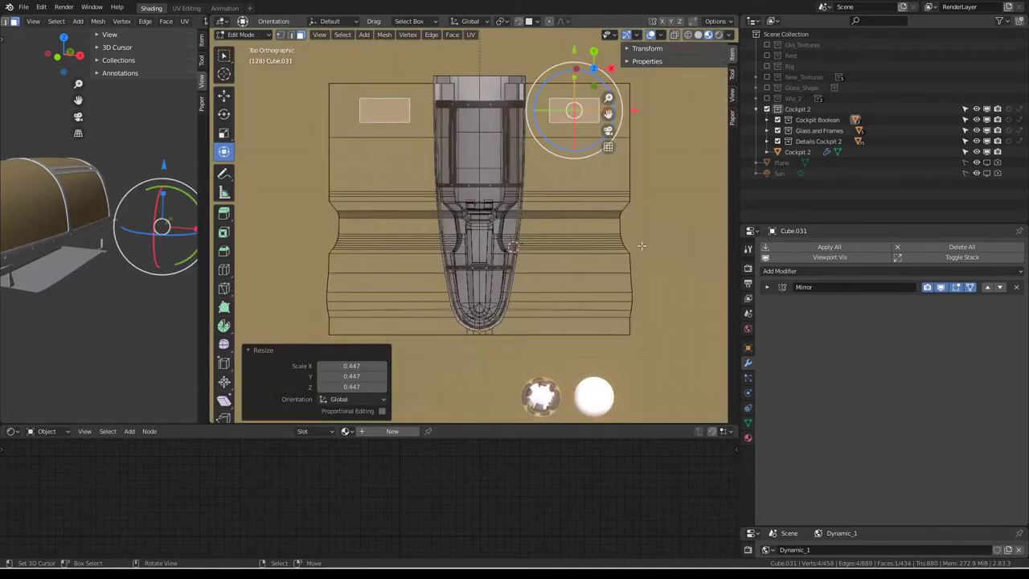
middle_click_drag(626, 225, 555, 305, "shift")
In top view, scale the copied faces narrow along X and long along Y.
key("s")
key("x")
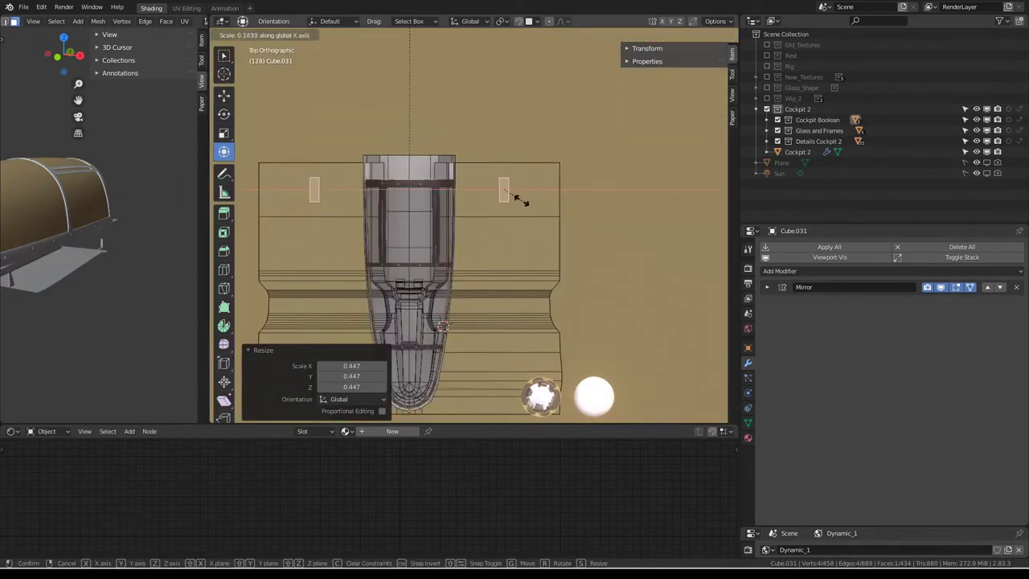
left_click(510, 197)
key("s")
key("y")
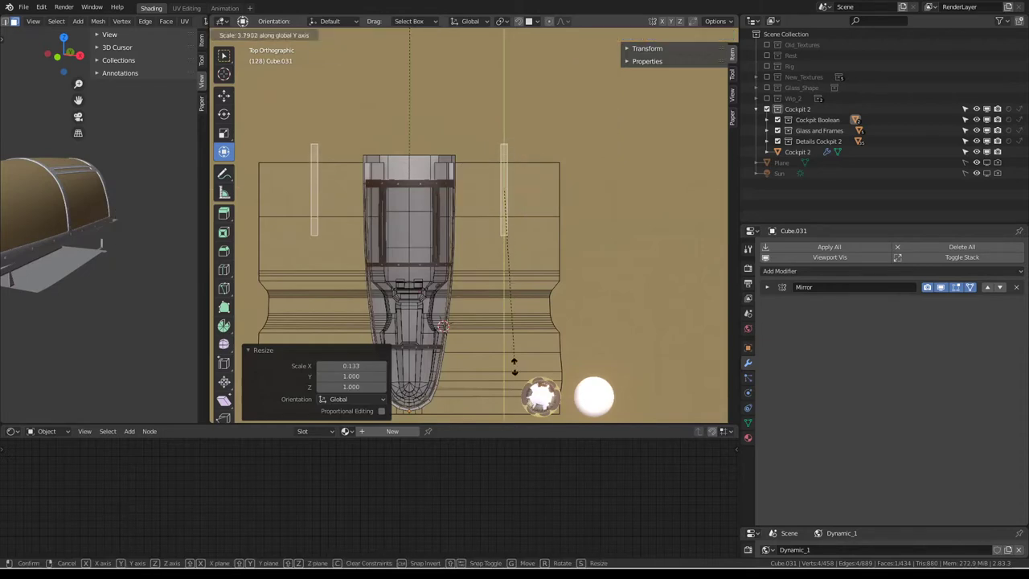
left_click(515, 368)
mouse_move(514, 368)
middle_mouse_down()
mouse_move(464, 182)
mouse_move(547, 209)
middle_mouse_up()
Move the strips into place, drop them onto the floor, and extrude them into blocks.
key("g")
left_click(585, 223)
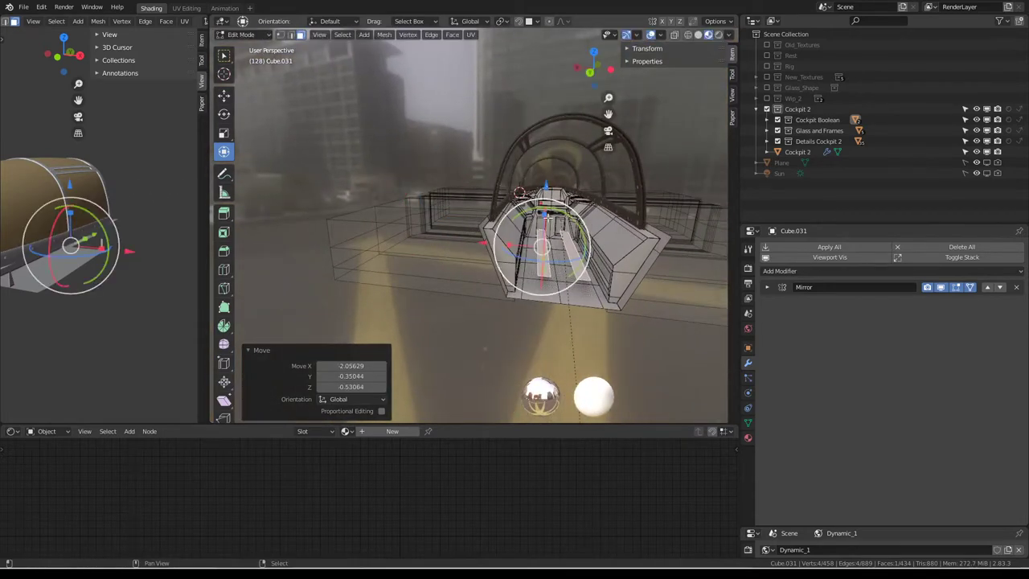
scroll(546, 201, "up", 5)
key("g")
key("z")
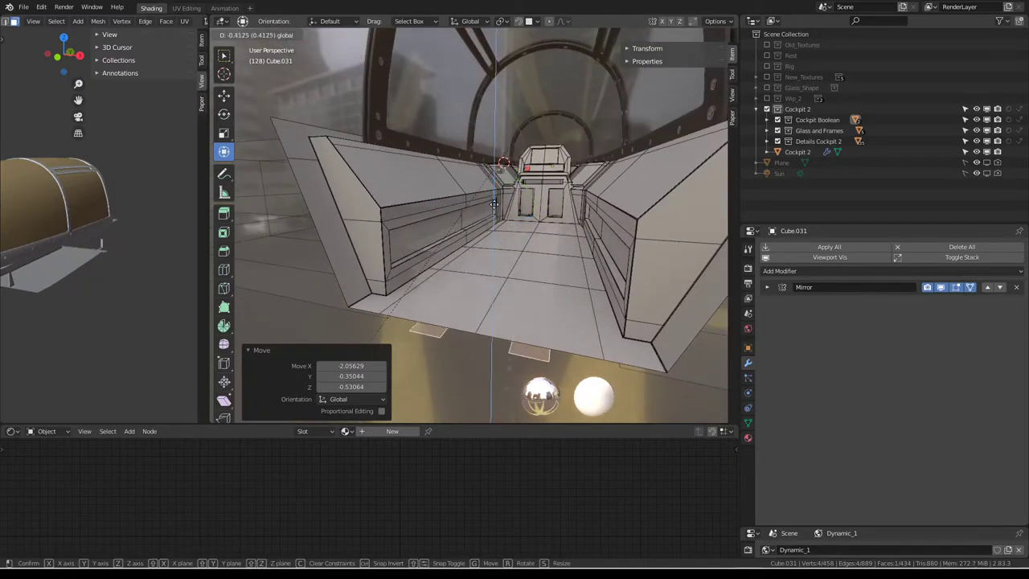
left_click(490, 185)
key("e")
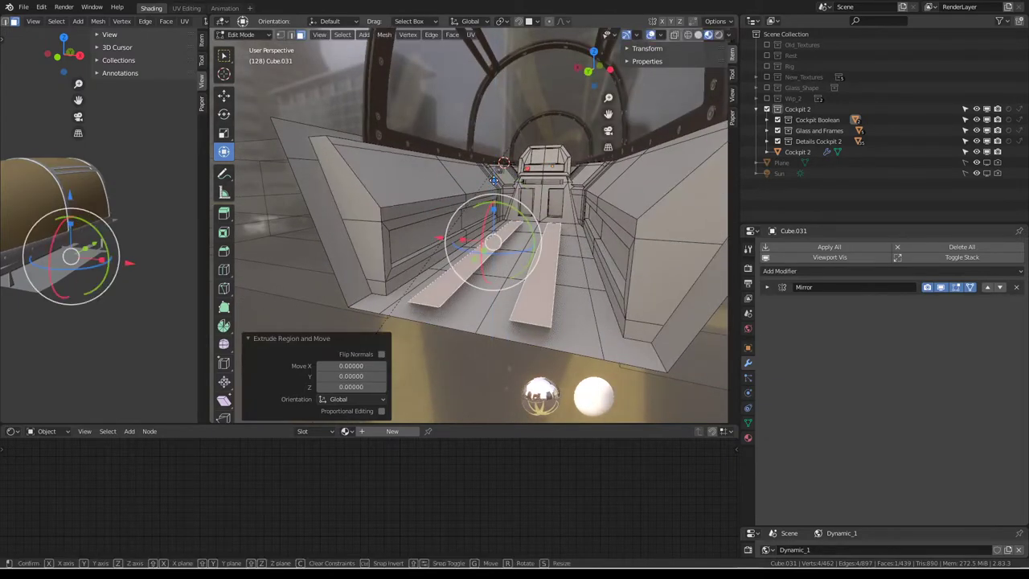
left_click(499, 203)
middle_click_drag(489, 208, 432, 116)
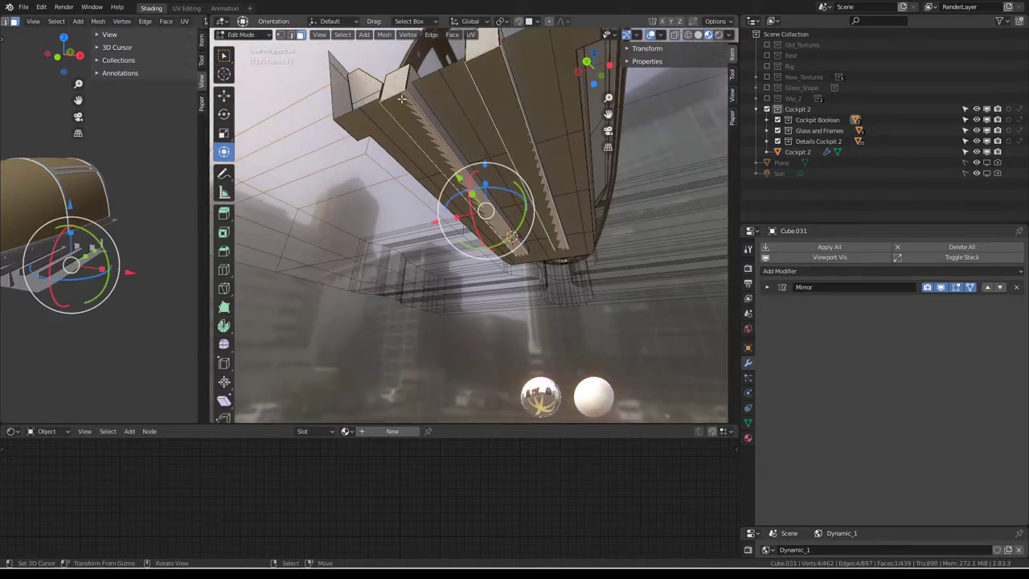
Select both rail blocks with L, slide them along the cockpit, then narrow and shorten them.
key("l")
left_click_drag(456, 166, 466, 178)
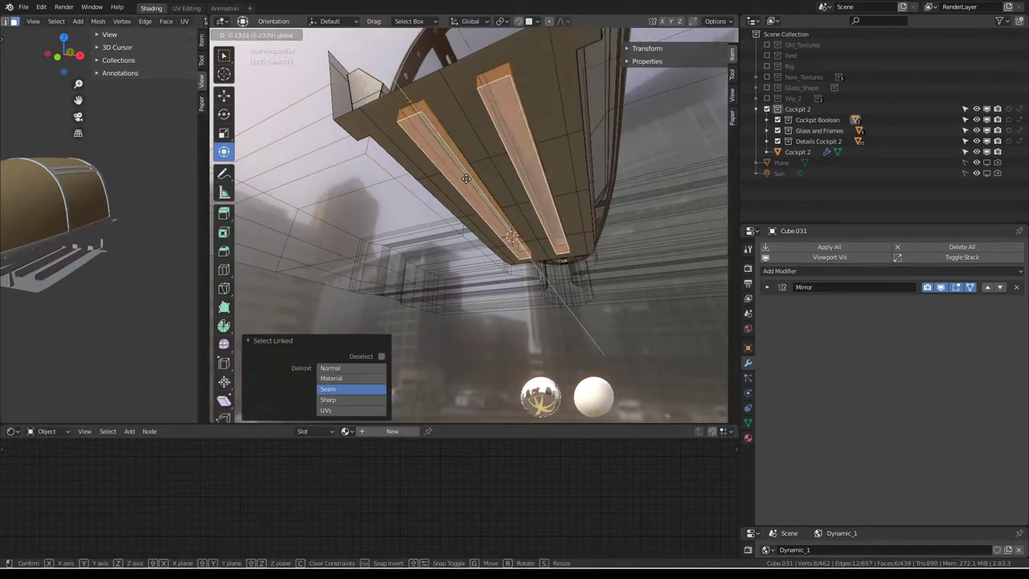
left_click(474, 175)
mouse_move(474, 176)
middle_mouse_down()
mouse_move(549, 217)
mouse_move(599, 210)
mouse_move(596, 293)
mouse_move(635, 265)
mouse_move(526, 154)
middle_mouse_up()
key("s")
key("x")
left_click(544, 218)
key("s")
key("y")
left_click(602, 245)
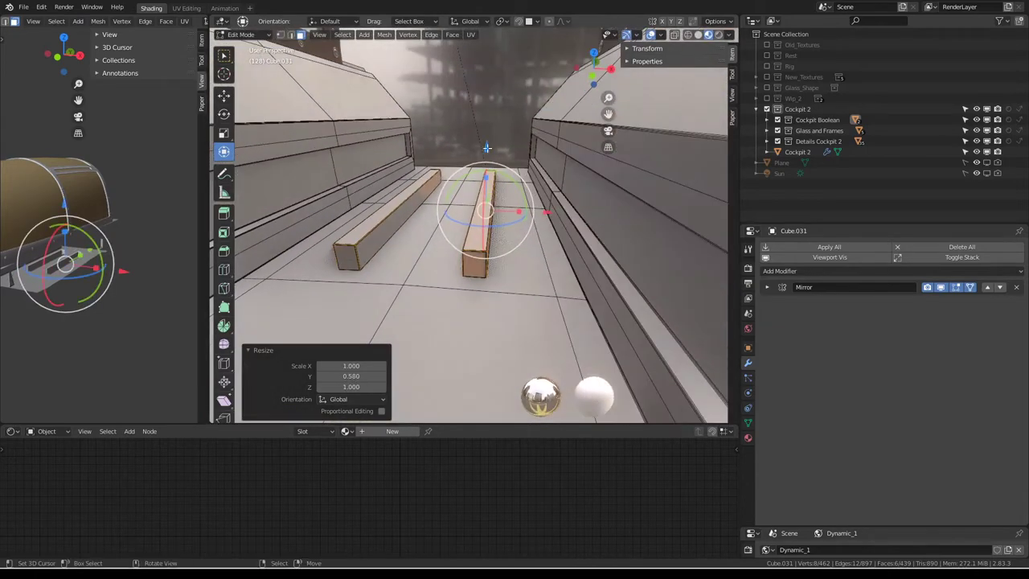
Lower the rails slightly, shift them forward, and scale them thinner.
key("g")
key("z")
left_click(489, 158)
mouse_move(415, 243)
middle_mouse_down()
mouse_move(439, 306)
mouse_move(485, 367)
mouse_move(505, 241)
middle_mouse_up()
left_click(475, 334)
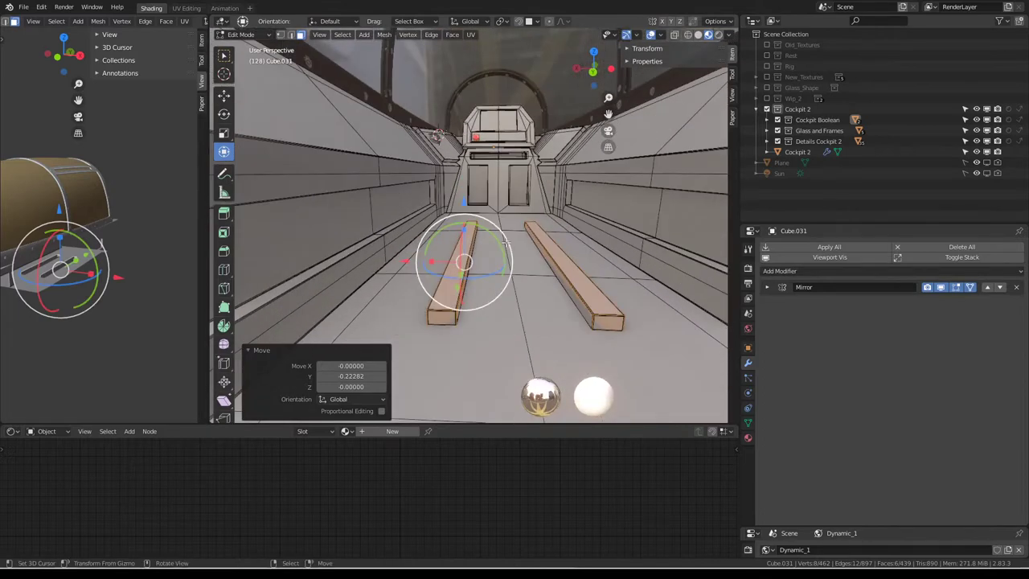
left_click(507, 241)
key("s")
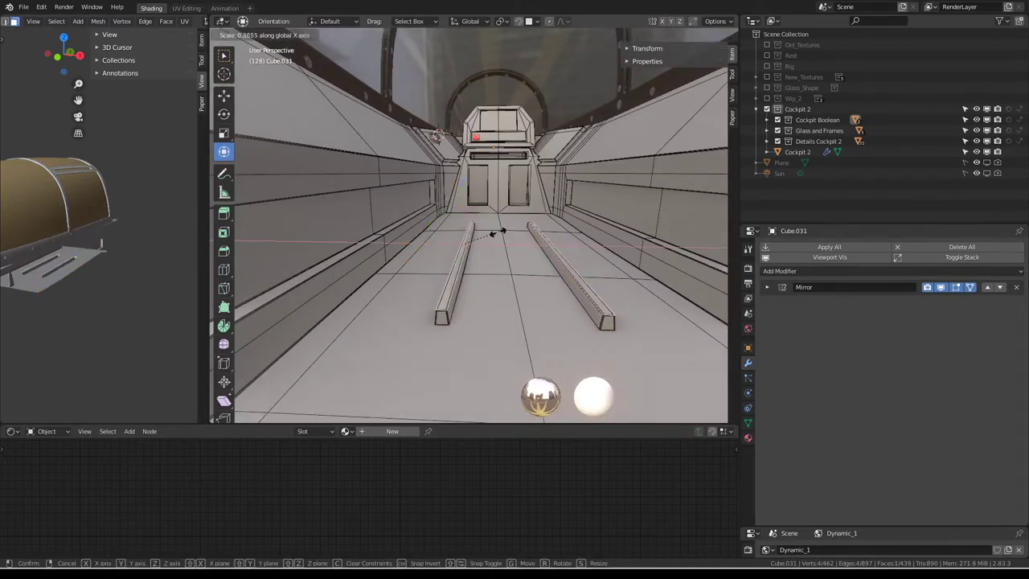
left_click(500, 240)
Sink the rails into the floor, set their final width, and exit Edit Mode.
mouse_move(501, 240)
middle_mouse_down()
mouse_move(478, 233)
mouse_move(464, 242)
mouse_move(479, 228)
middle_mouse_up()
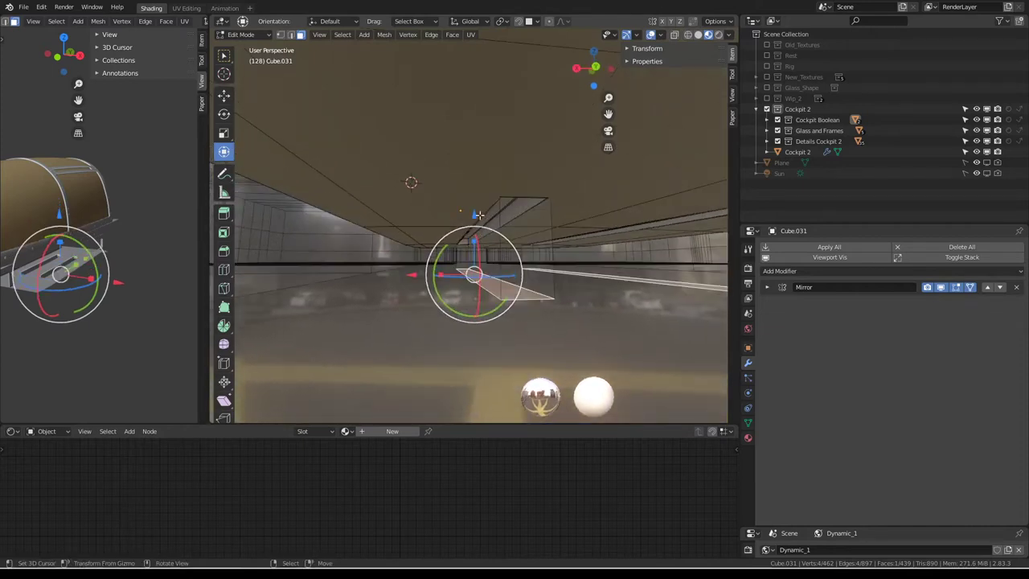
left_click_drag(477, 214, 474, 195)
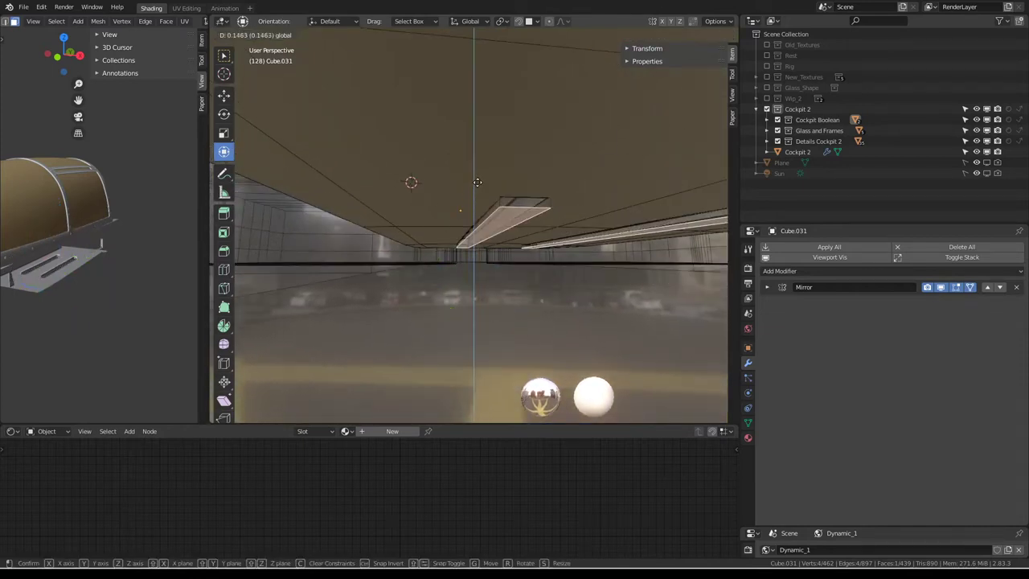
left_click(477, 182)
mouse_move(477, 182)
middle_mouse_down()
mouse_move(498, 233)
mouse_move(539, 249)
middle_mouse_up()
key("s")
key("x")
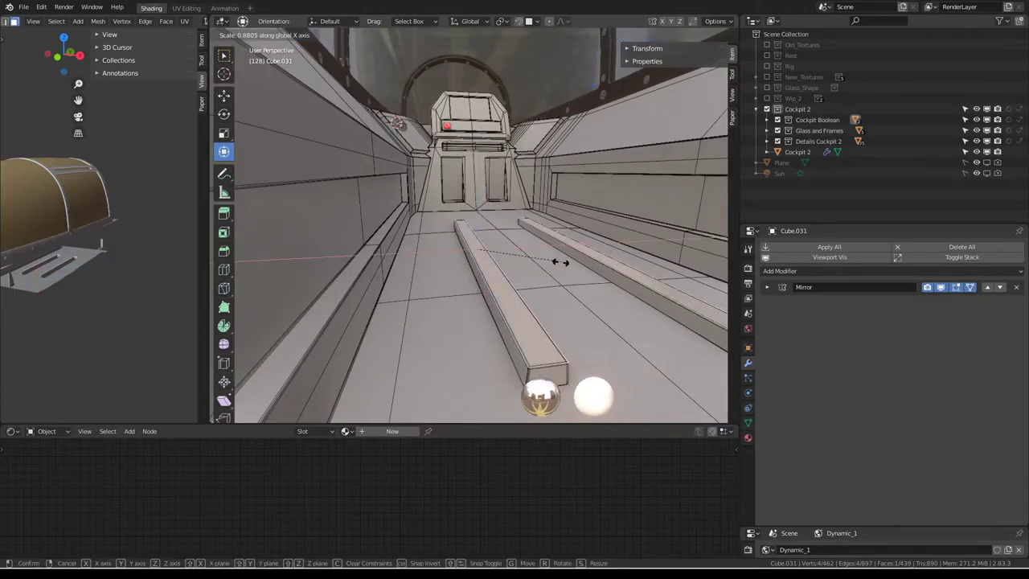
left_click(523, 271)
key("Tab")
Turn overlays back on, re-enter Edit Mode and narrow the rail spacing along X.
scroll(438, 249, "down", 5)
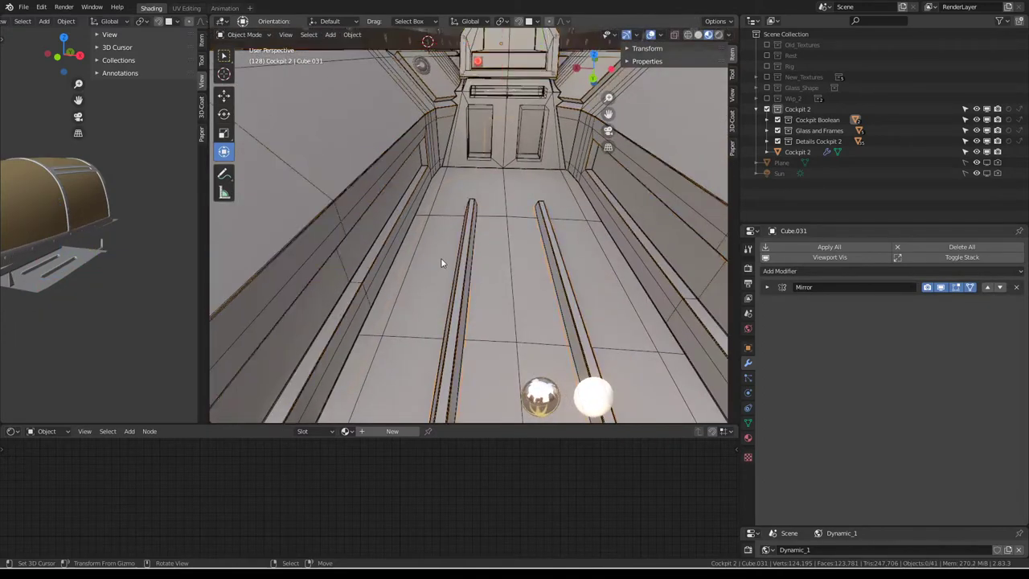
mouse_move(438, 250)
middle_mouse_down()
mouse_move(506, 262)
mouse_move(542, 155)
mouse_move(563, 193)
middle_mouse_up()
scroll(466, 226, "up", 10)
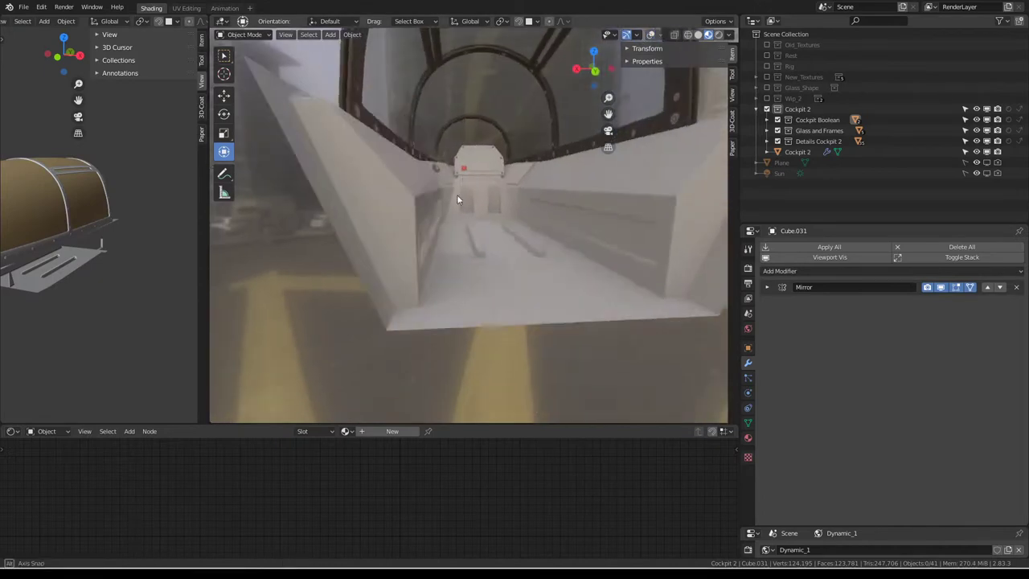
mouse_move(466, 225)
middle_mouse_down()
mouse_move(289, 227)
mouse_move(256, 214)
mouse_move(441, 206)
mouse_move(658, 239)
mouse_move(517, 244)
mouse_move(505, 228)
mouse_move(475, 252)
mouse_move(500, 218)
mouse_move(482, 254)
middle_mouse_up()
left_click(650, 35)
key("Tab")
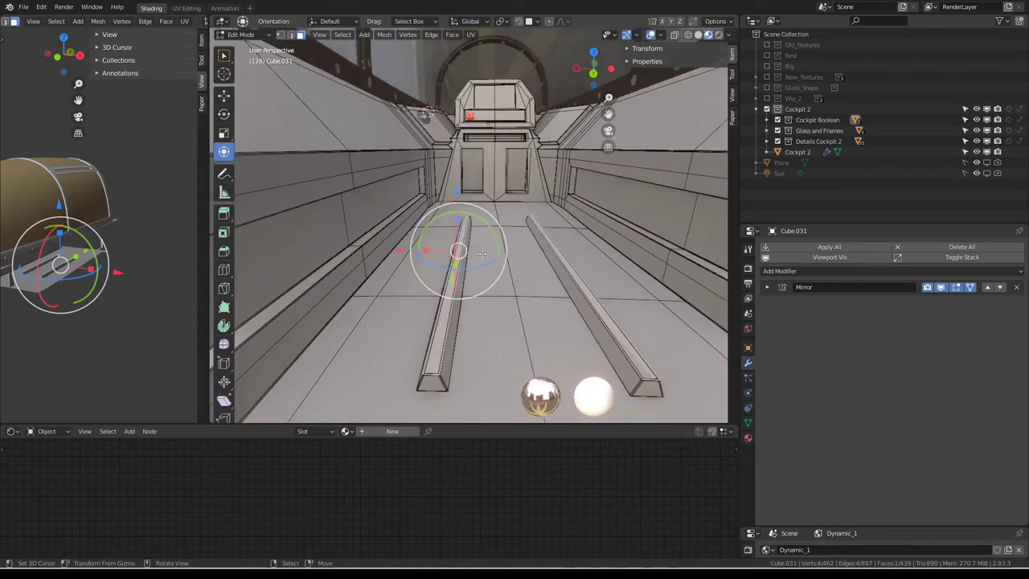
key("s")
key("x")
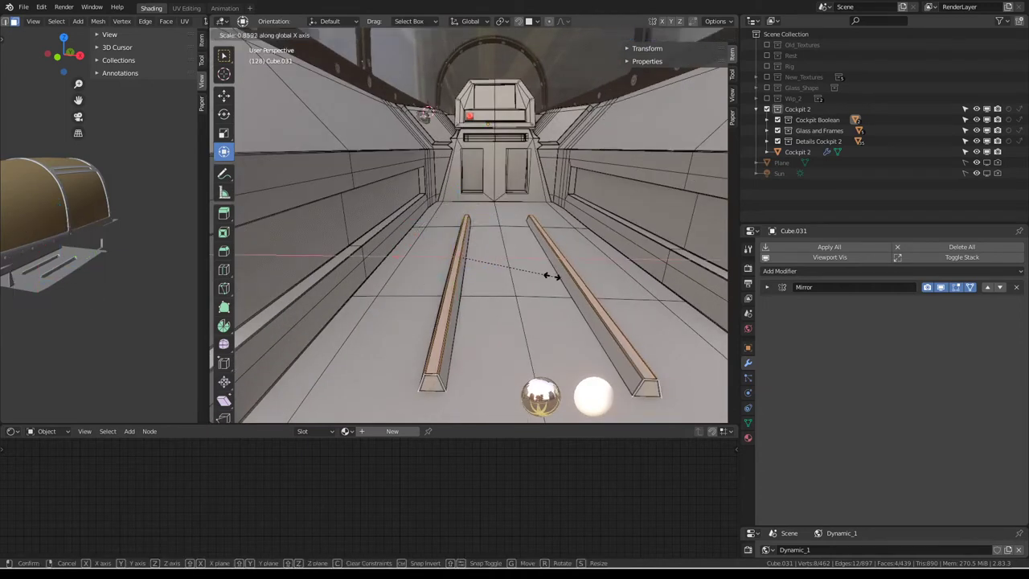
left_click(541, 275)
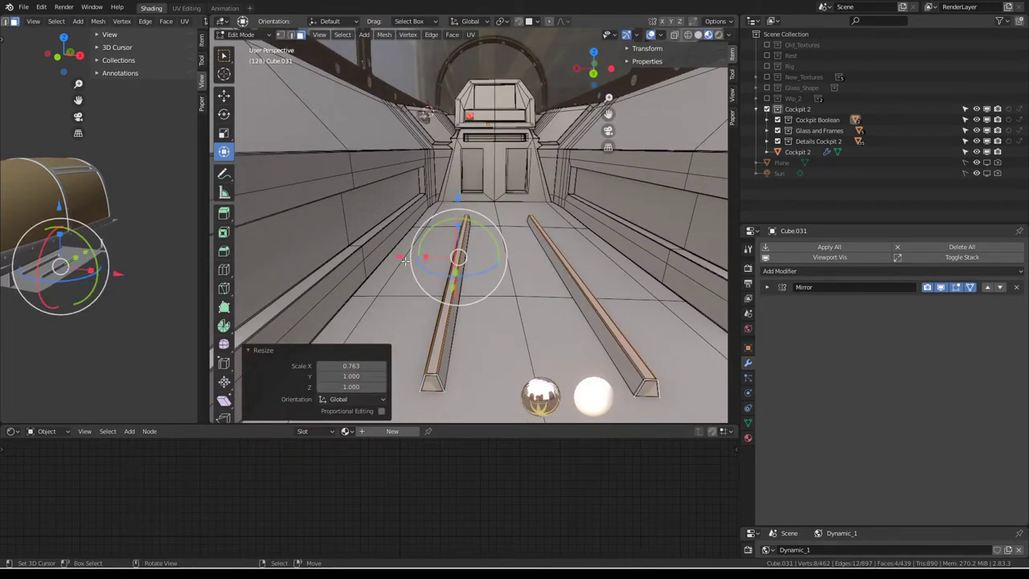
Try shifting rail copies along X, then delete the extra rails.
key("g")
key("x")
left_click(485, 263)
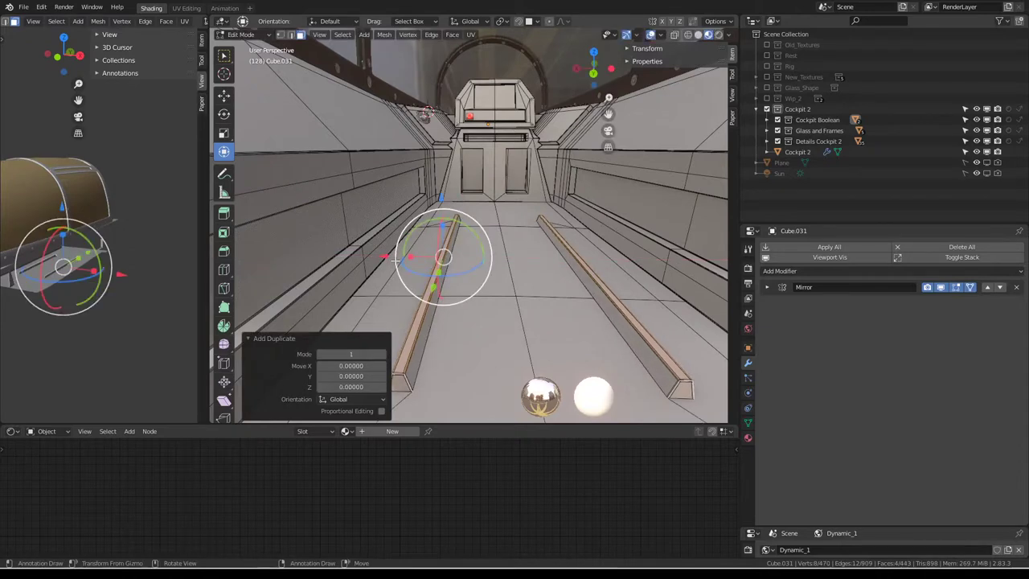
key("g")
key("x")
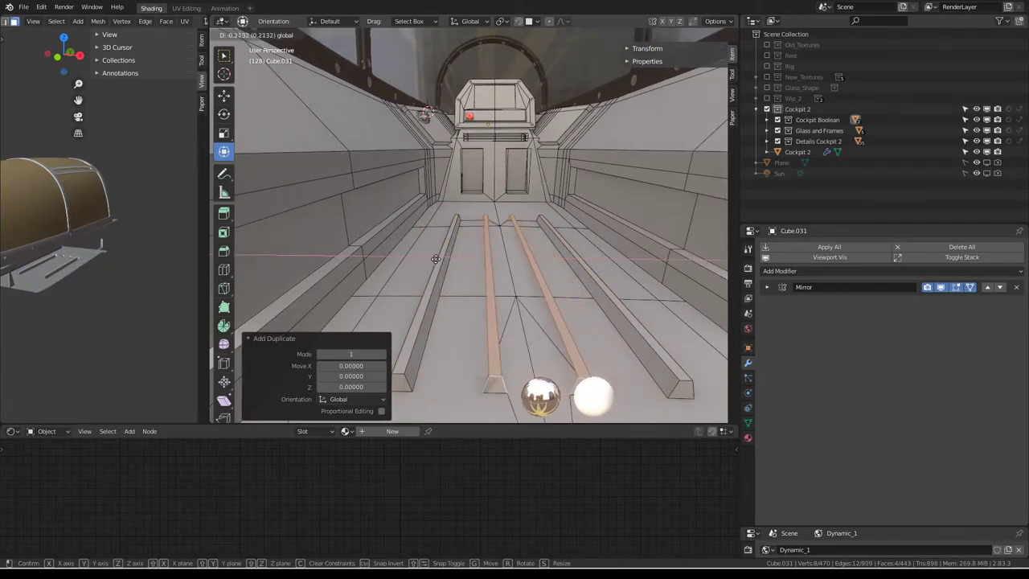
left_click(420, 259)
mouse_move(450, 241)
middle_mouse_down()
mouse_move(506, 209)
mouse_move(461, 203)
middle_mouse_up()
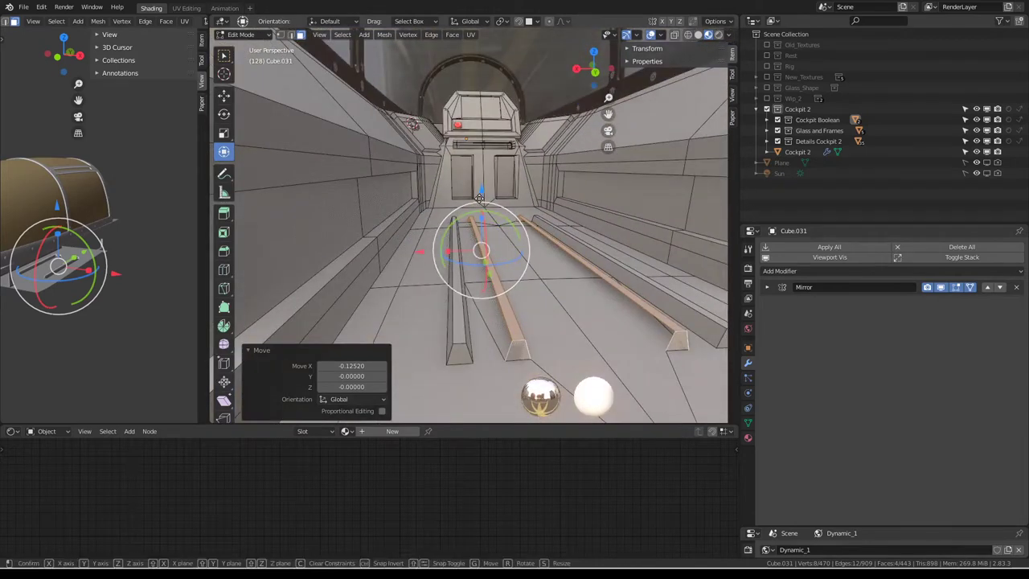
right_click(478, 197)
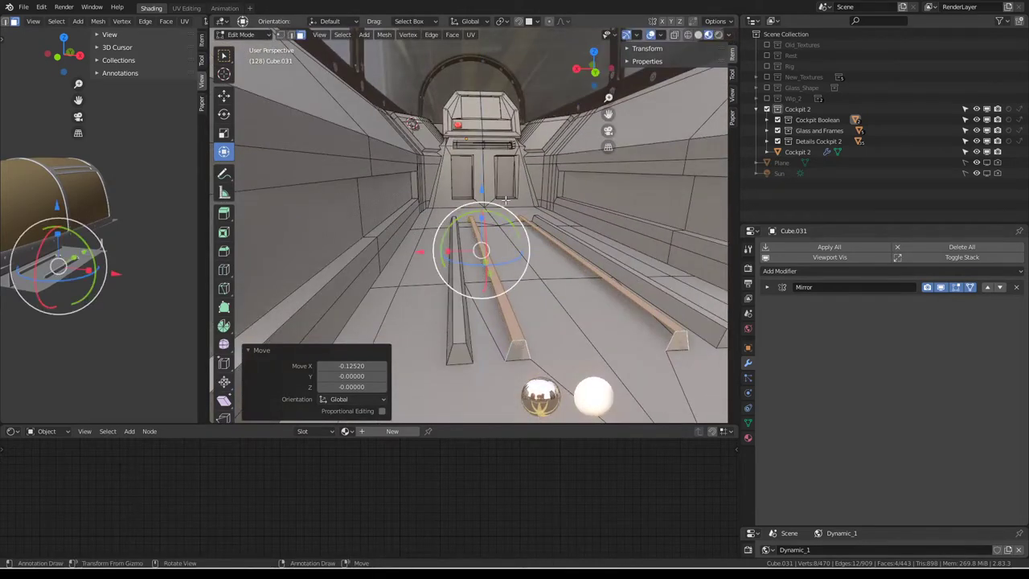
key("x")
left_click(539, 183)
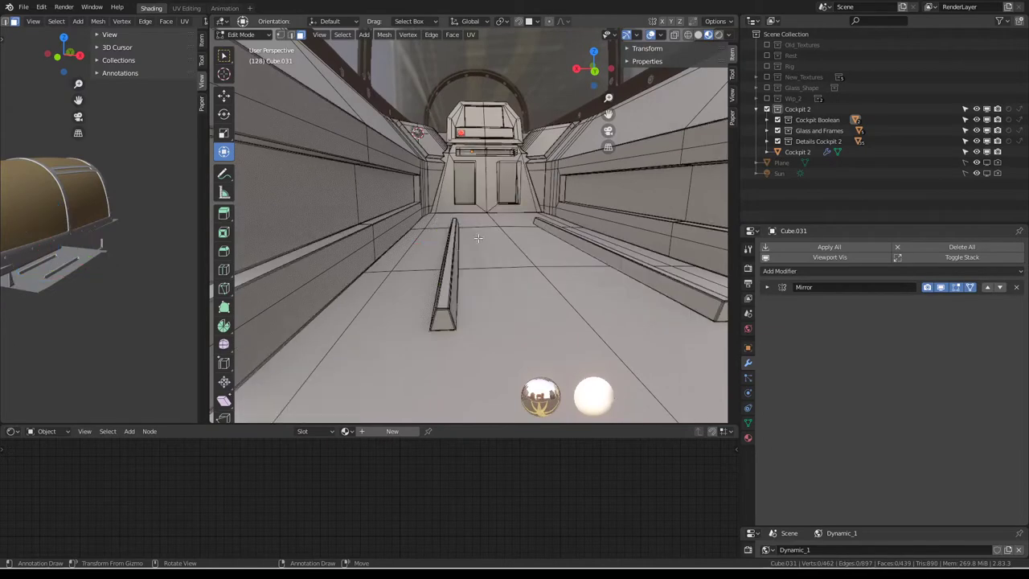
Select one complete rail and slide it inward along X by 0.07372.
middle_click_drag(538, 183, 455, 265)
key("l")
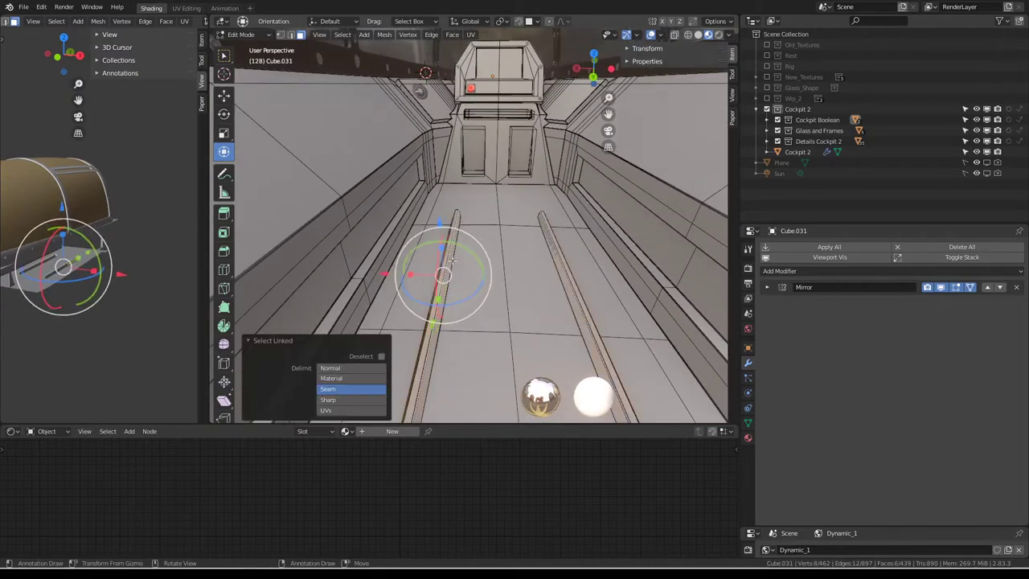
left_click_drag(389, 275, 405, 278)
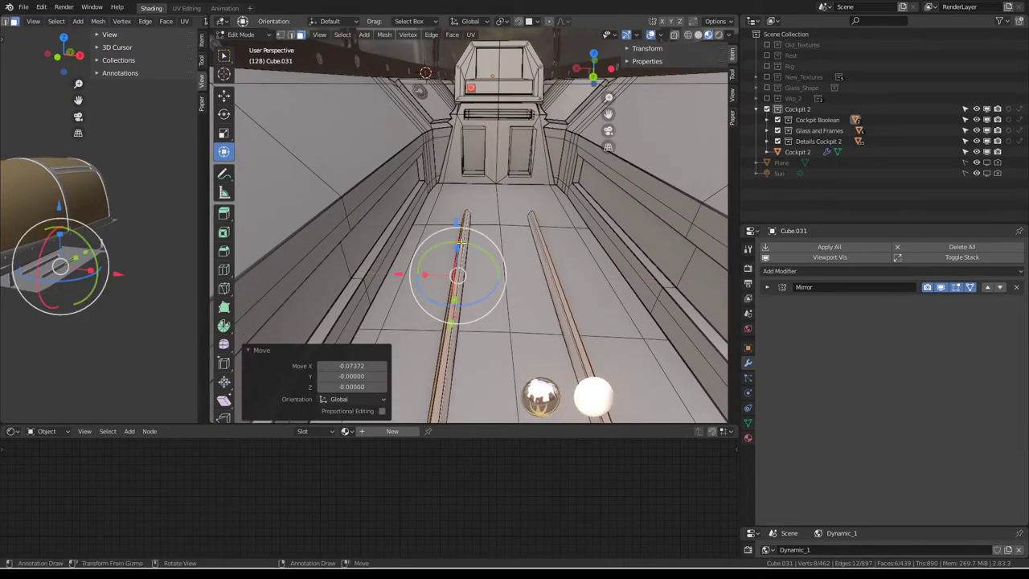
mouse_move(405, 278)
middle_mouse_down()
mouse_move(687, 280)
mouse_move(509, 231)
middle_mouse_up()
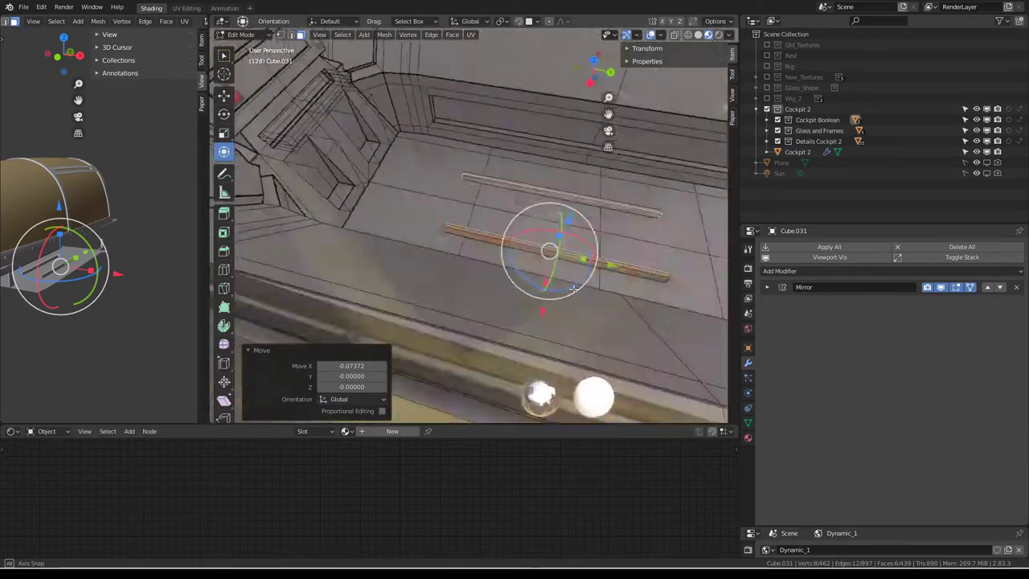
scroll(510, 231, "up", 2)
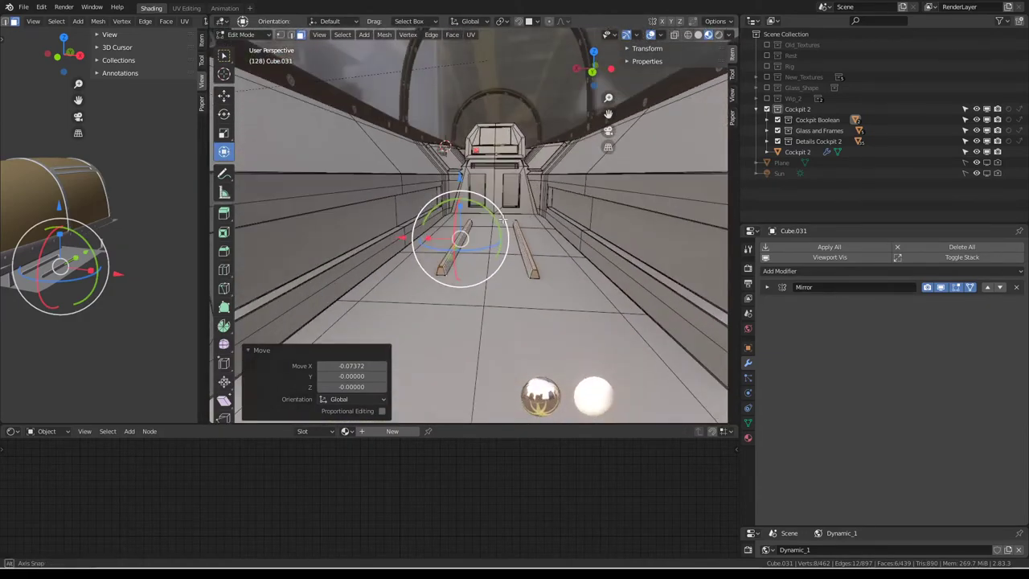
scroll(508, 206, "up", 2)
key("Tab")
scroll(512, 203, "down", 2)
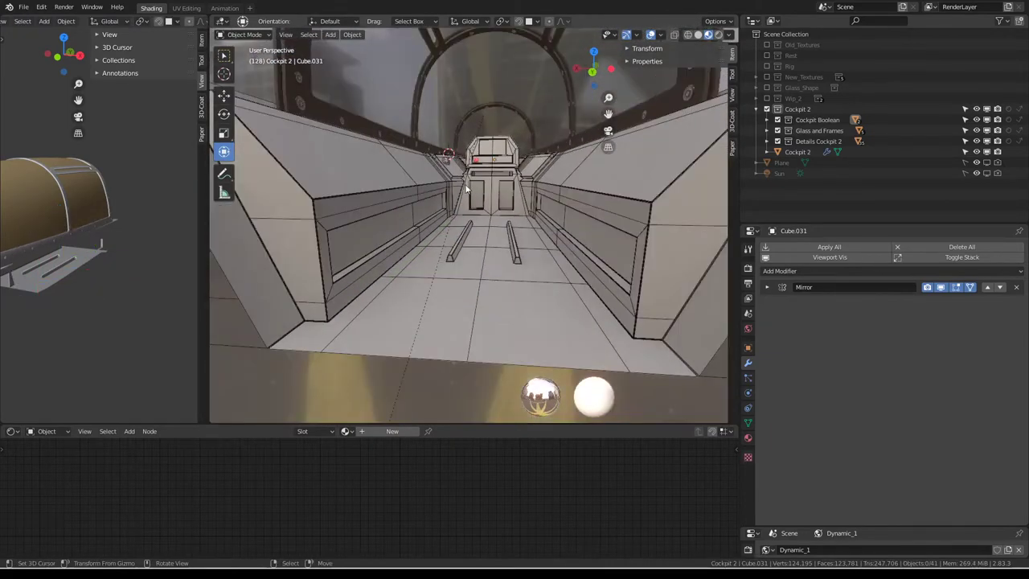
mouse_move(512, 203)
middle_mouse_down()
mouse_move(478, 203)
mouse_move(498, 258)
mouse_move(477, 258)
mouse_move(490, 241)
mouse_move(509, 273)
mouse_move(486, 274)
mouse_move(485, 260)
mouse_move(541, 241)
mouse_move(522, 195)
mouse_move(546, 215)
middle_mouse_up()
key("Tab")
scroll(486, 273, "up", 3)
scroll(486, 273, "down", 4)
scroll(484, 260, "down", 3)
scroll(540, 241, "up", 4)
scroll(515, 241, "up", 3)
scroll(514, 241, "up", 2)
scroll(522, 195, "down", 2)
scroll(531, 205, "down", 3)
scroll(542, 219, "up", 4)
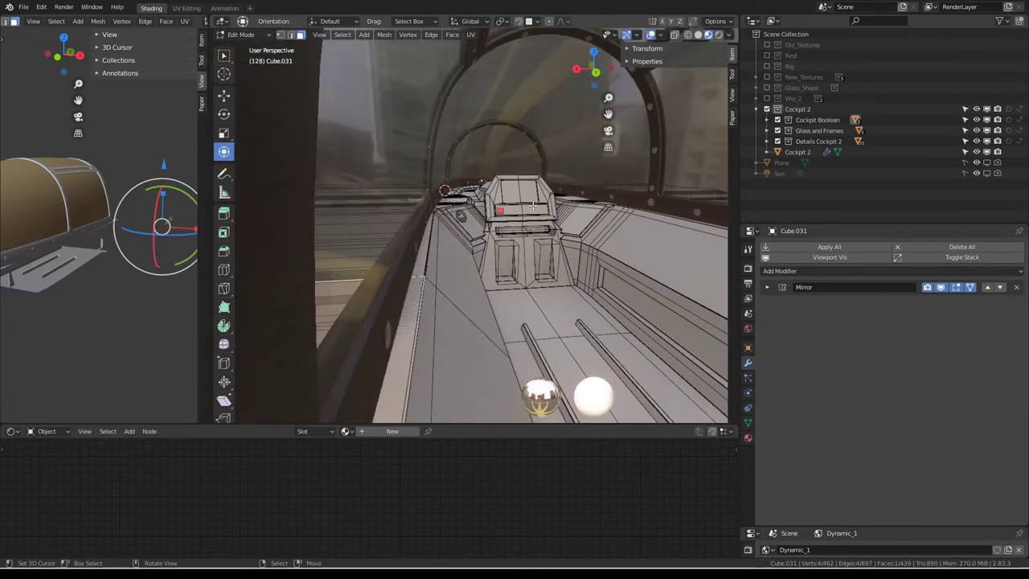
middle_click_drag(474, 209, 464, 230)
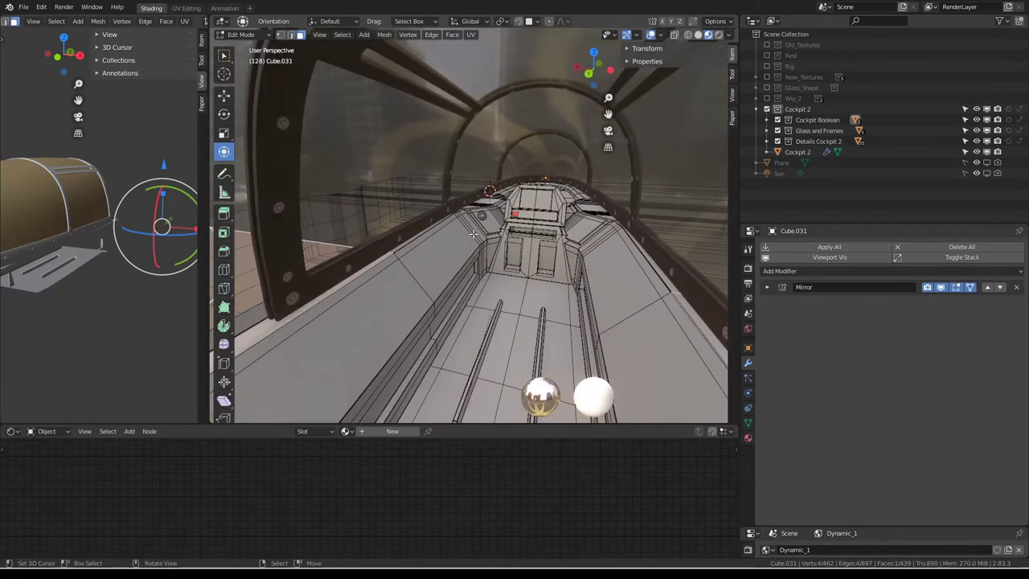
scroll(463, 239, "down", 3)
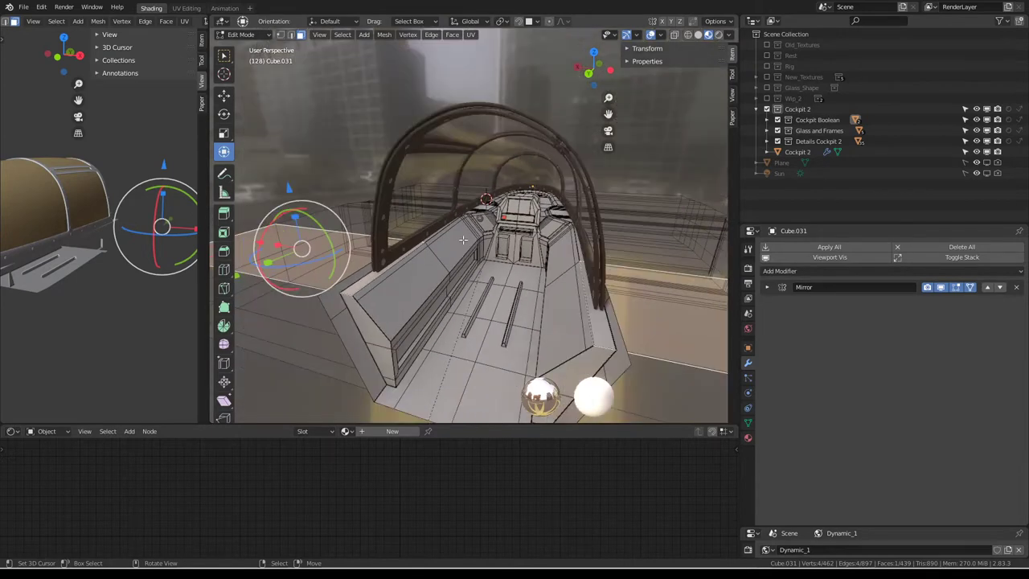
key("KP_7")
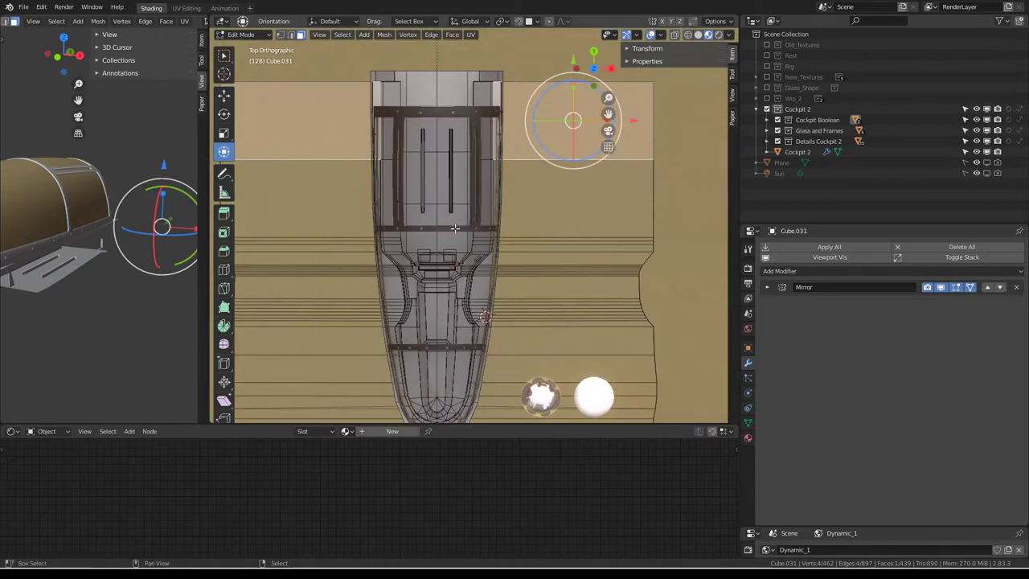
Duplicate a floor face, scale it to 0.479 and place it beside the console.
key("s")
left_click(631, 230)
key("g")
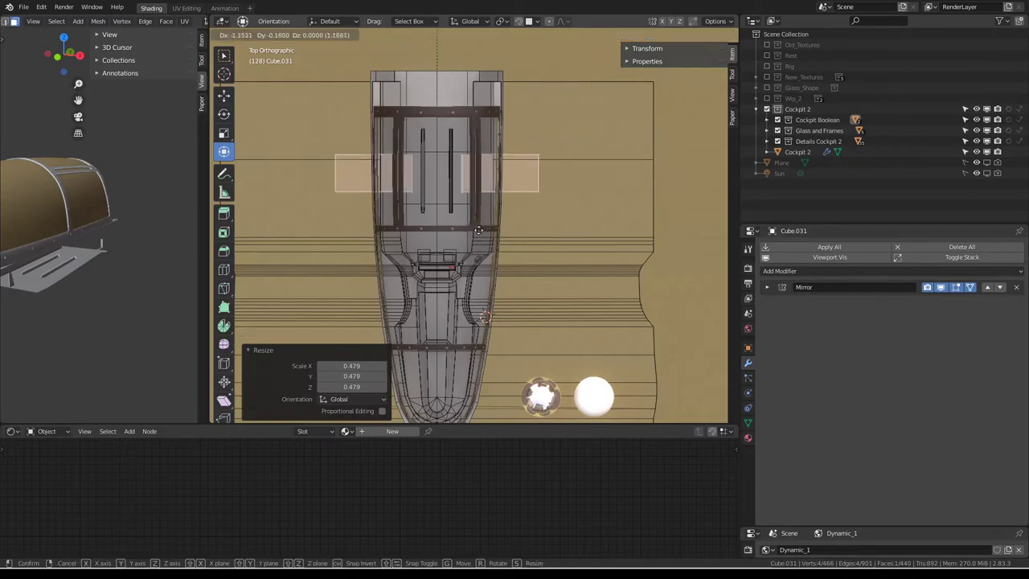
left_click(478, 231)
mouse_move(478, 231)
middle_mouse_down()
mouse_move(500, 233)
mouse_move(512, 206)
middle_mouse_up()
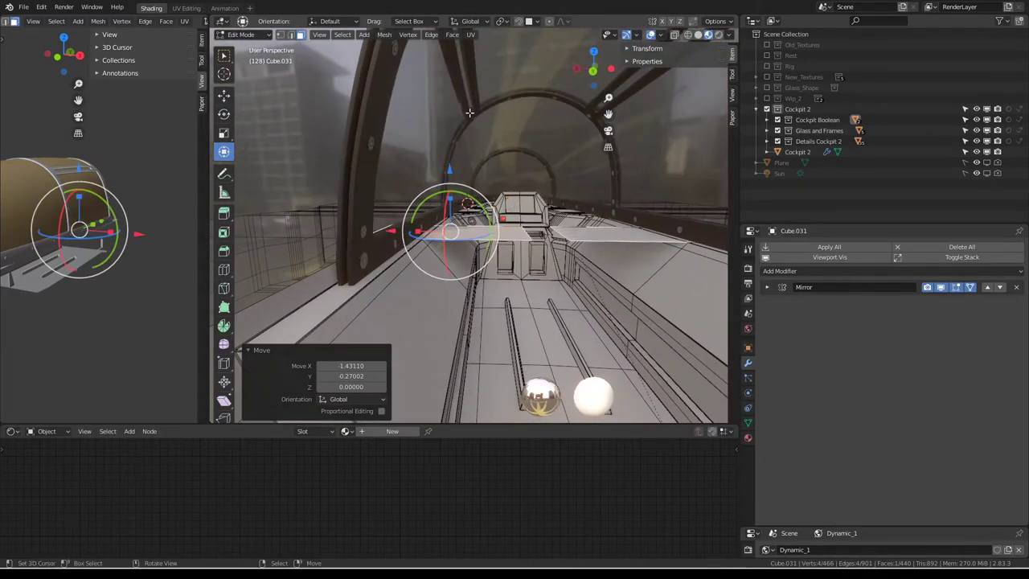
middle_click_drag(469, 113, 482, 108, "alt")
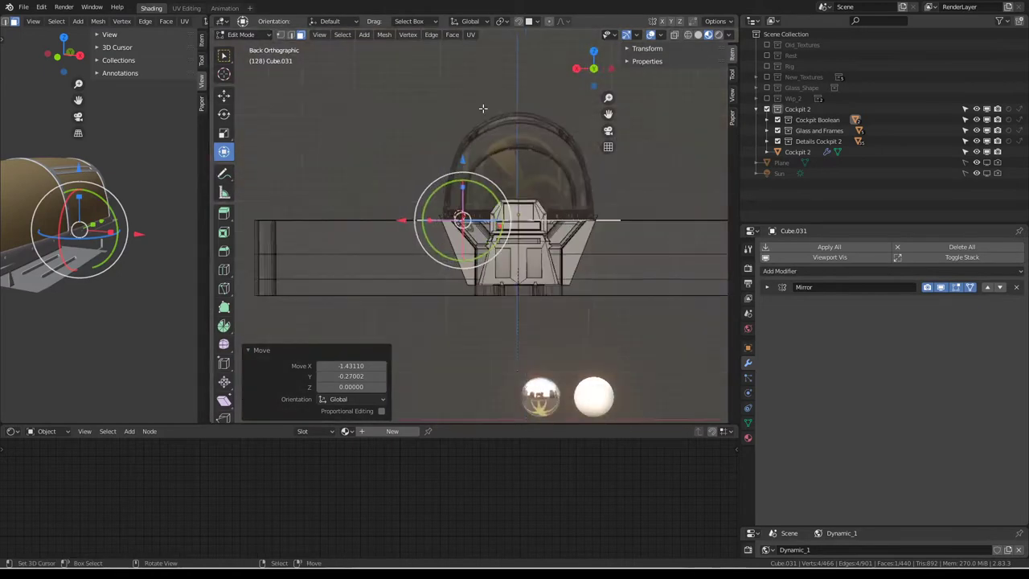
scroll(517, 142, "up", 4)
key("ctrl+space")
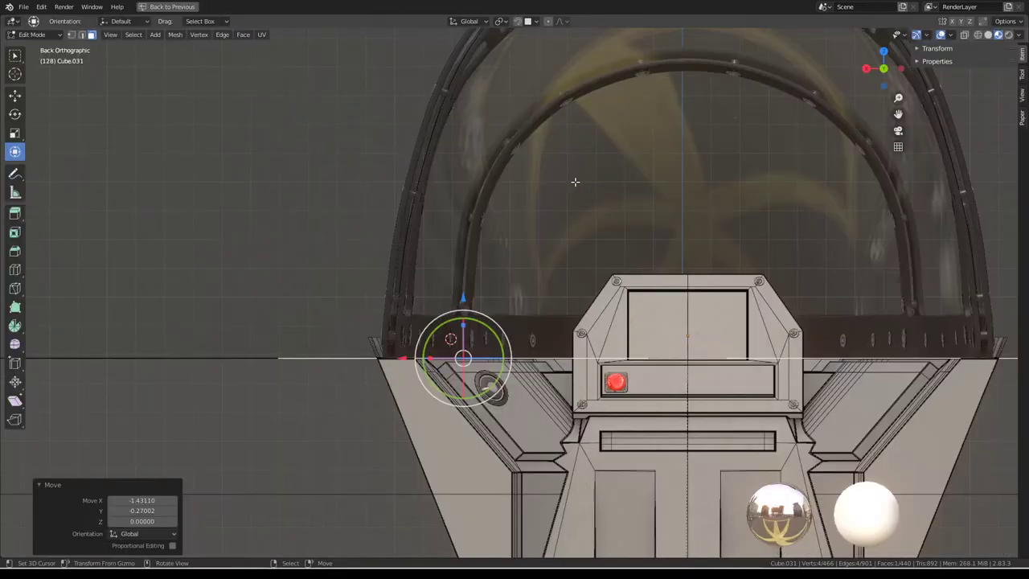
middle_click_drag(747, 319, 683, 304, "shift")
In Back view, tilt the face, scale it to 0.464 and set it against the side console.
key("r")
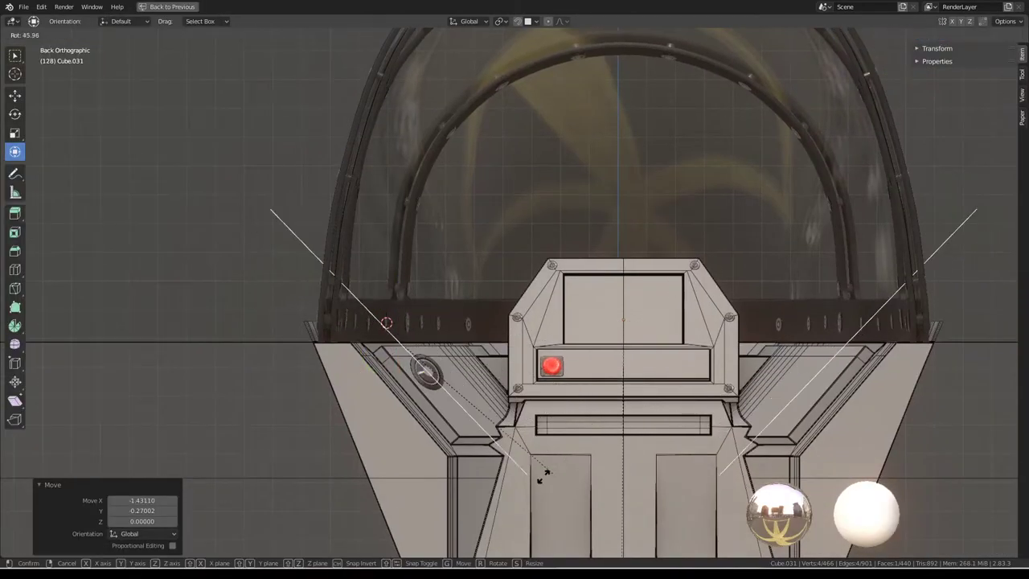
left_click(544, 474)
key("s")
left_click(499, 386)
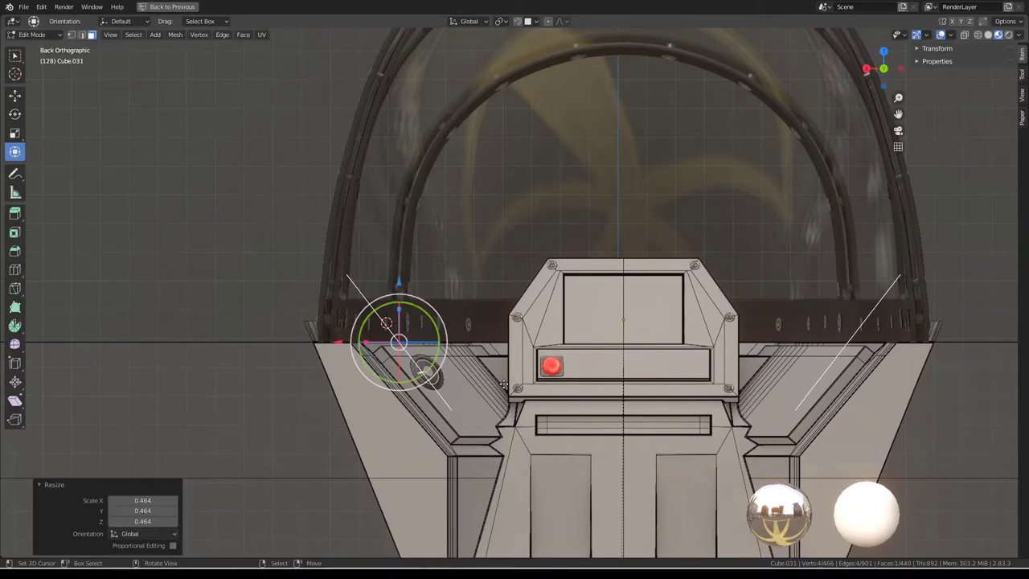
key("g")
left_click(492, 391)
mouse_move(492, 391)
middle_mouse_down()
mouse_move(464, 316)
mouse_move(402, 321)
middle_mouse_up()
key("g")
left_click(555, 361)
mouse_move(554, 362)
middle_mouse_down()
mouse_move(586, 321)
mouse_move(627, 314)
mouse_move(500, 319)
middle_mouse_up()
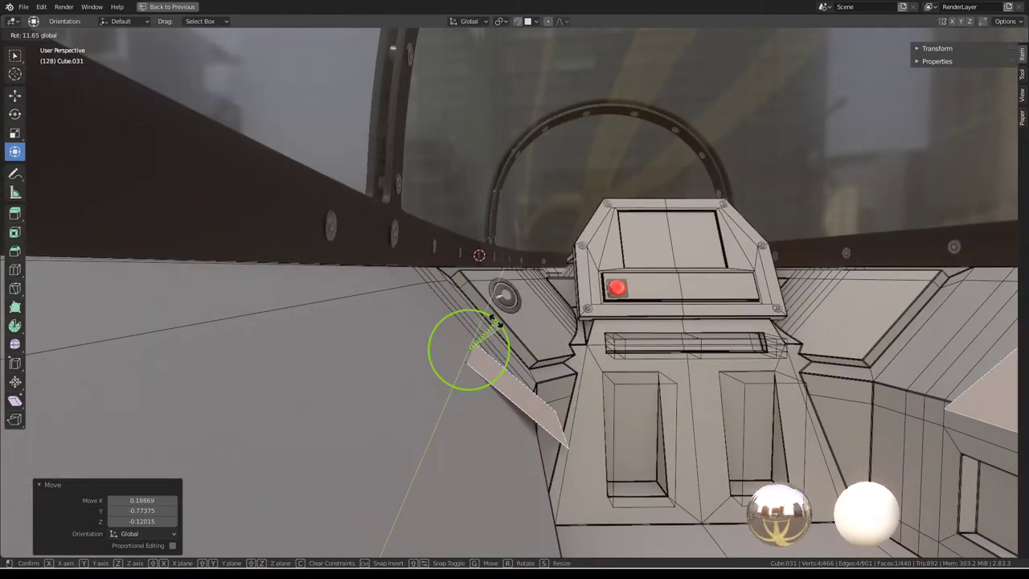
right_click(500, 354)
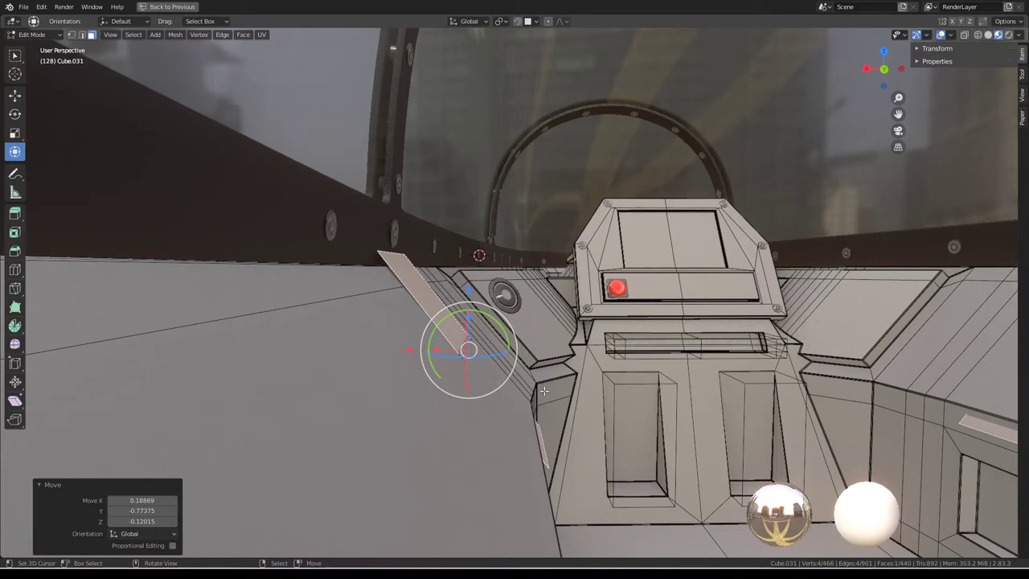
In Front view, rotate the shelves -127° and flatten them to zero Z scale.
key("KP_1")
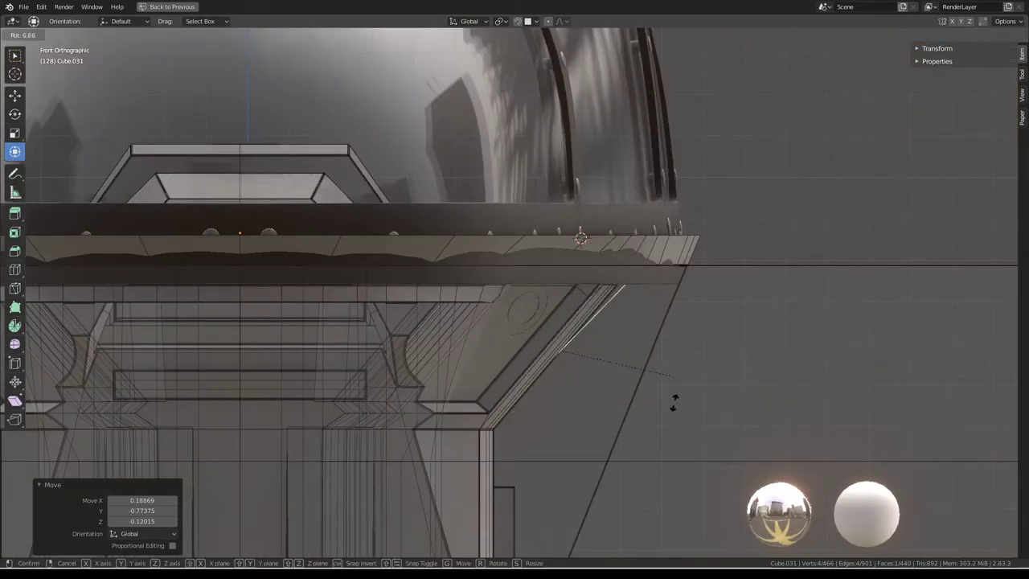
right_click(648, 463)
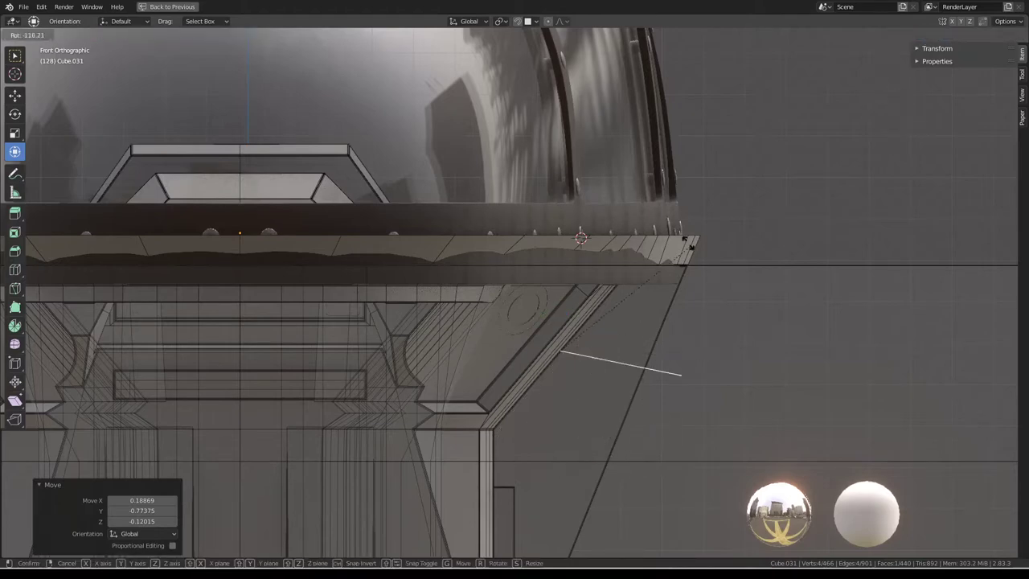
left_click(679, 208)
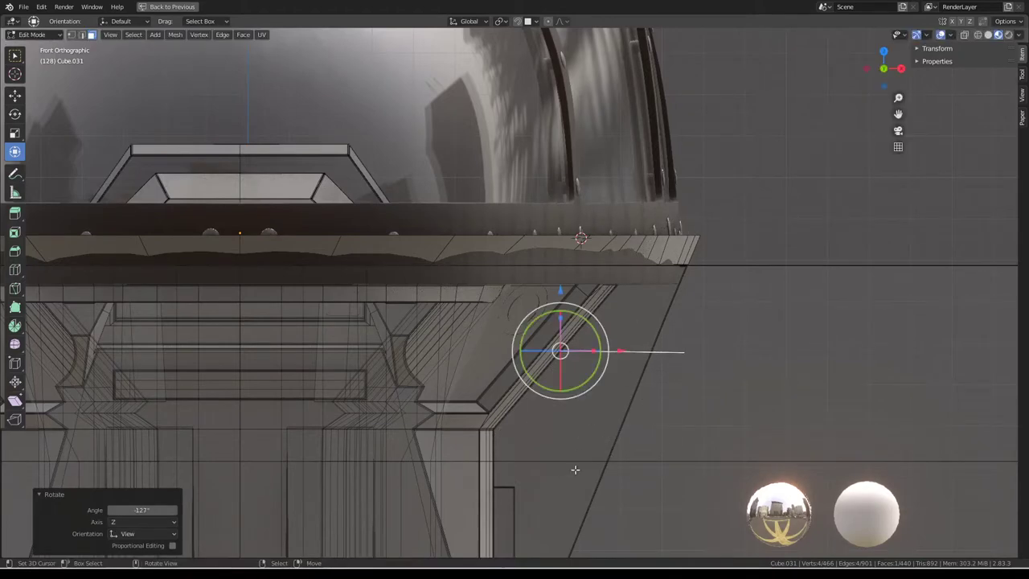
key("Return")
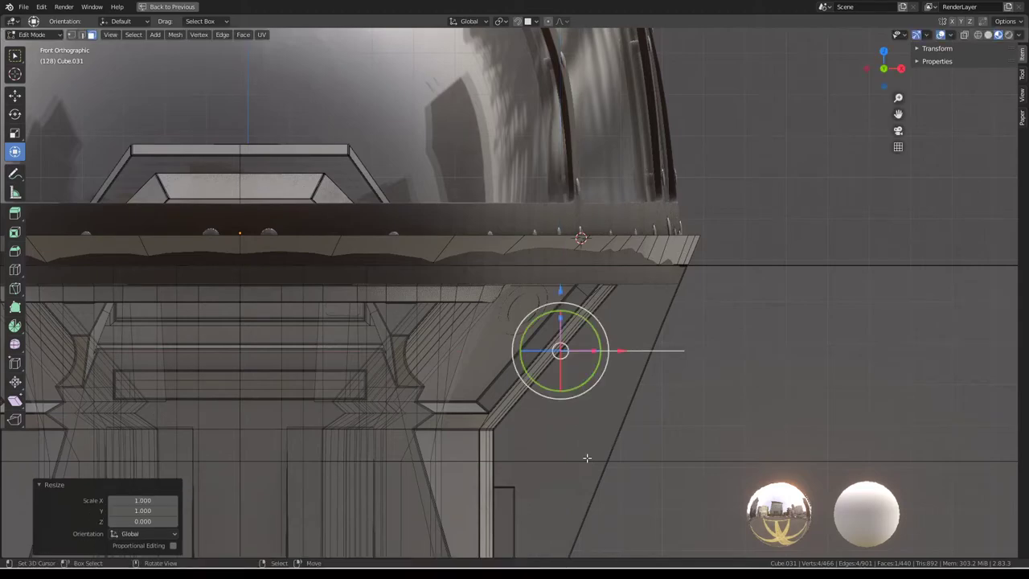
middle_click_drag(583, 458, 530, 328)
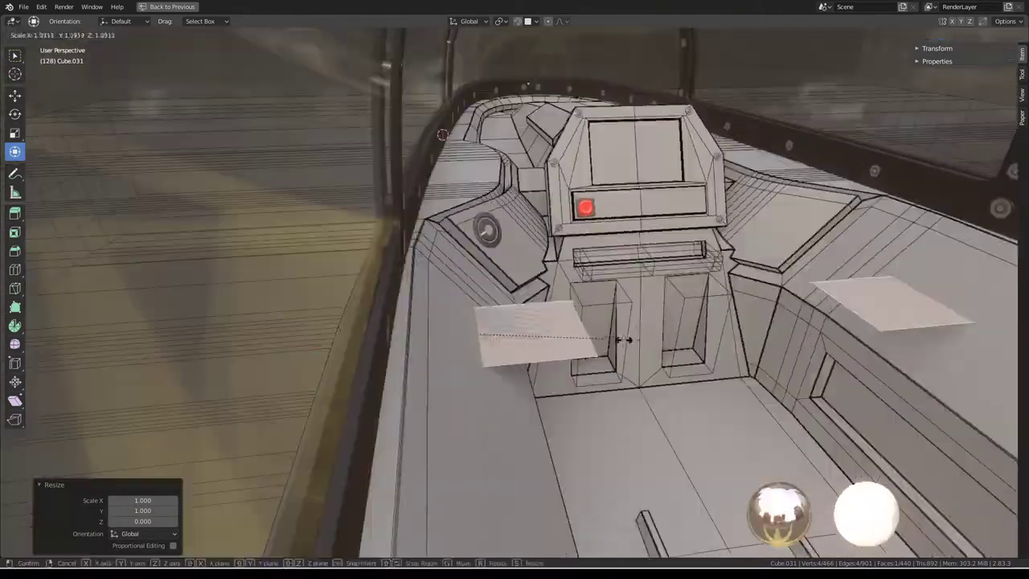
Narrow the plate along X, shift it sideways, and extrude it up along Z into a box.
key("s")
key("x")
key("g")
key("x")
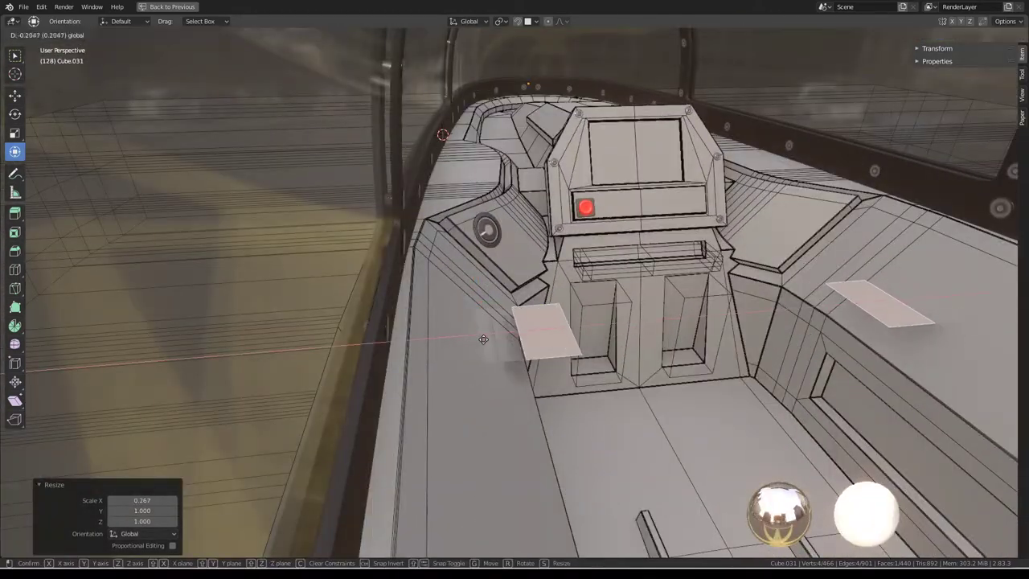
left_click(637, 316)
middle_click_drag(540, 277, 541, 255)
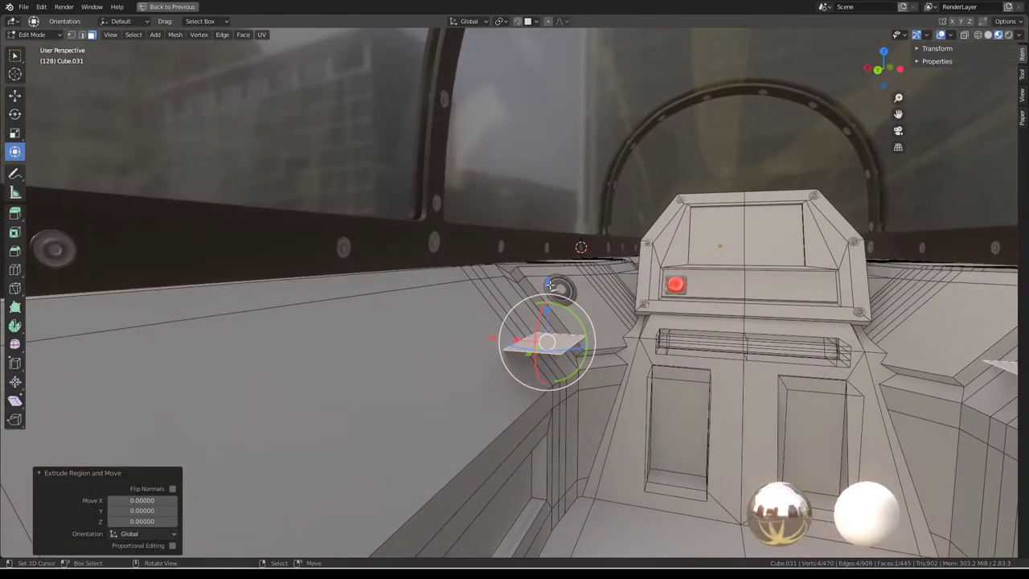
key("g")
key("z")
left_click(547, 275)
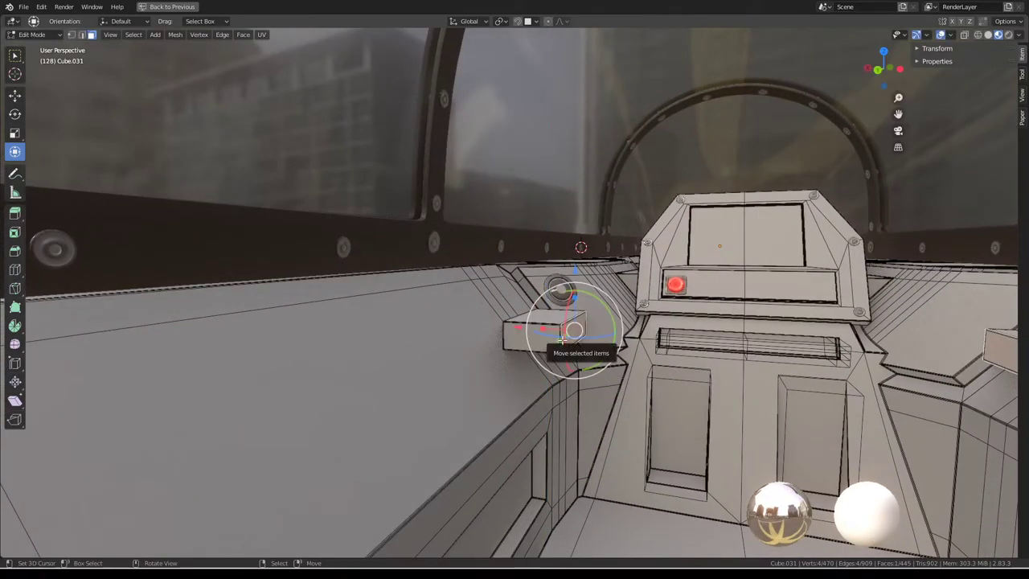
Select the whole connected box and move it toward the console base.
key("ctrl+l")
middle_click_drag(561, 341, 514, 329)
key("g")
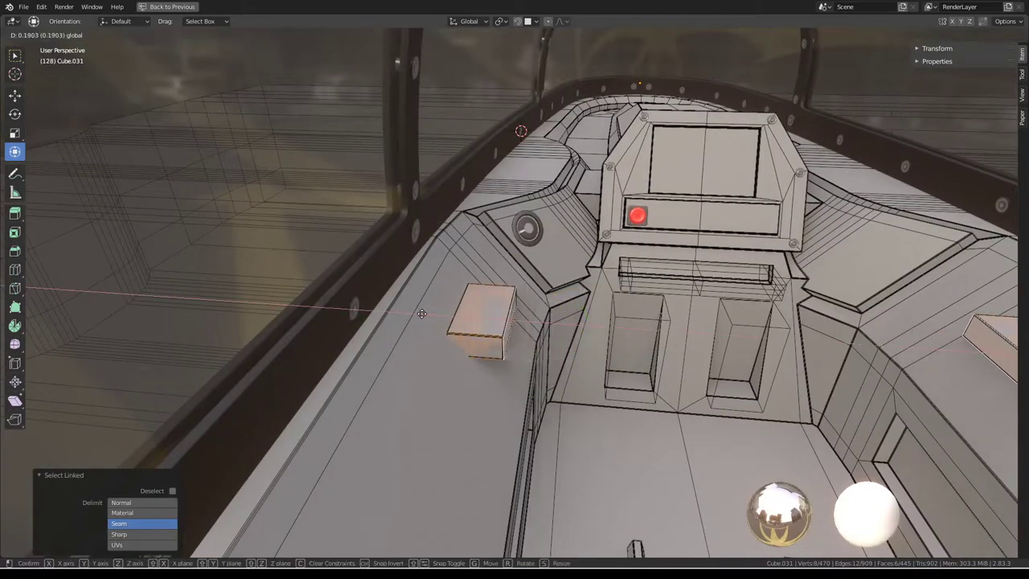
right_click(406, 314)
mouse_move(406, 313)
middle_mouse_down()
mouse_move(570, 271)
mouse_move(482, 321)
middle_mouse_up()
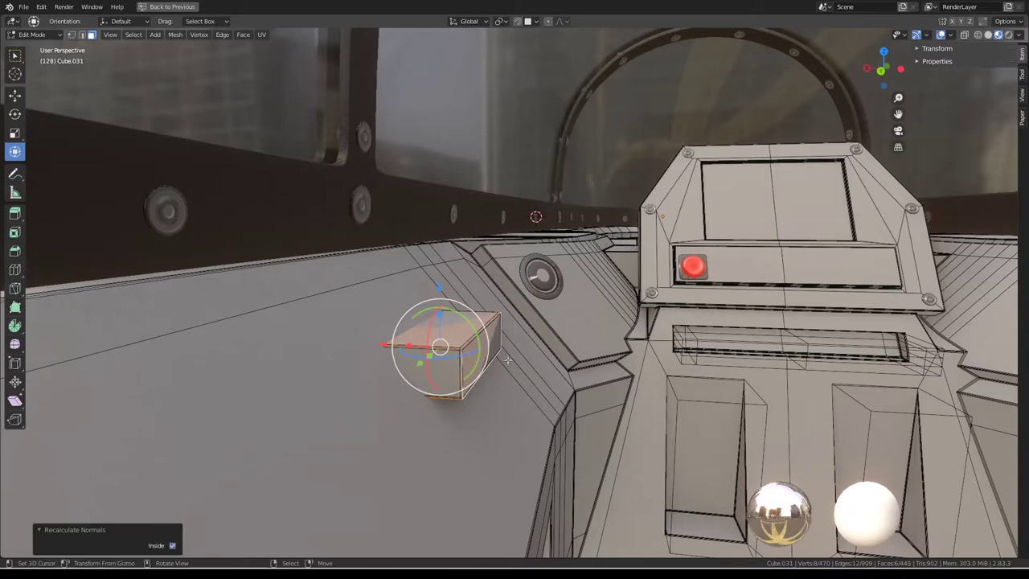
key("g")
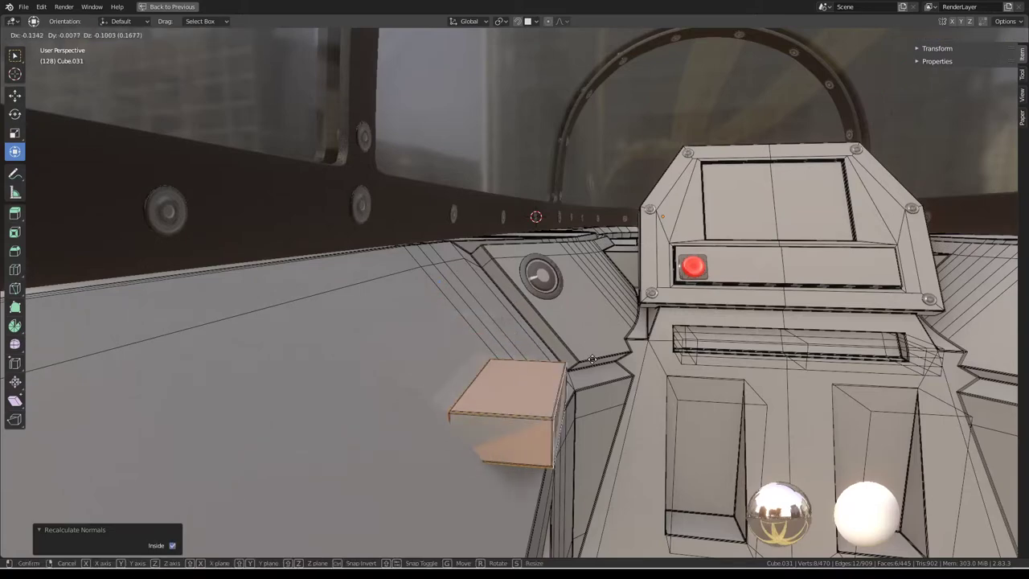
left_click(486, 317)
mouse_move(487, 317)
middle_mouse_down()
mouse_move(584, 351)
mouse_move(530, 313)
mouse_move(543, 285)
middle_mouse_up()
key("Tab")
scroll(530, 312, "up", 5)
Back in Edit Mode, reposition the box closer to the dashboard console.
key("Tab")
key("g")
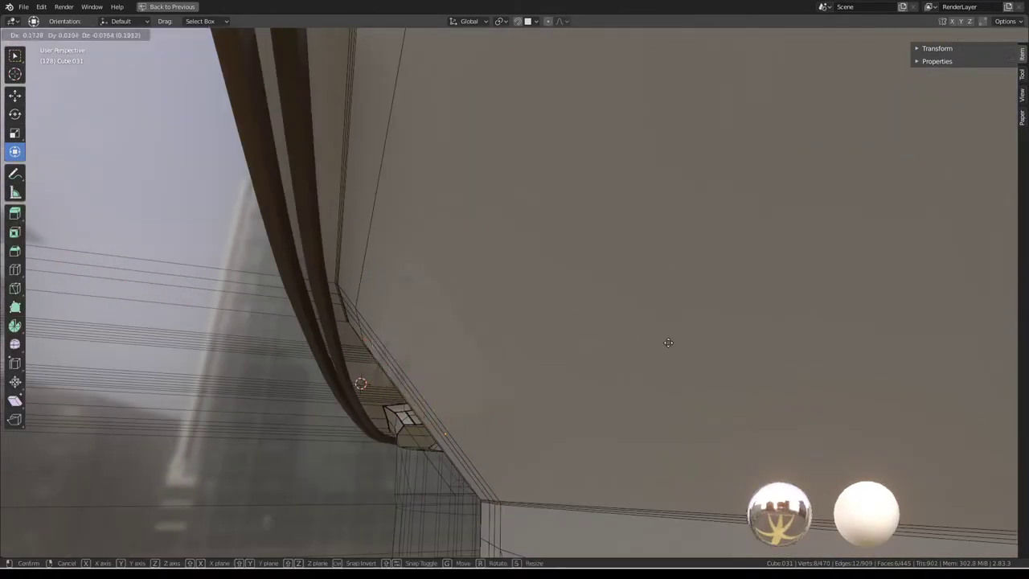
left_click(693, 452)
middle_click_drag(692, 453, 628, 301)
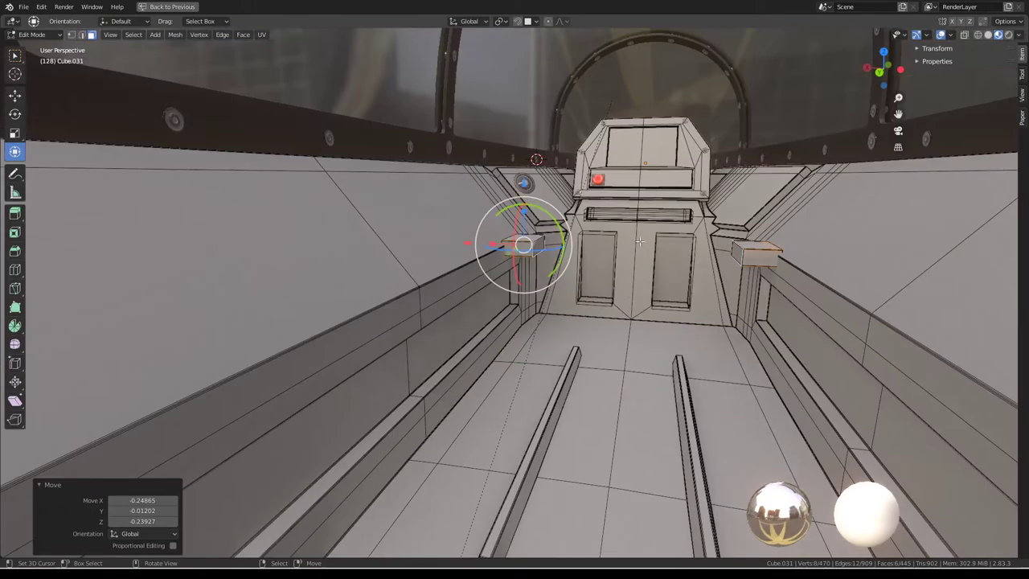
middle_click_drag(639, 241, 613, 281)
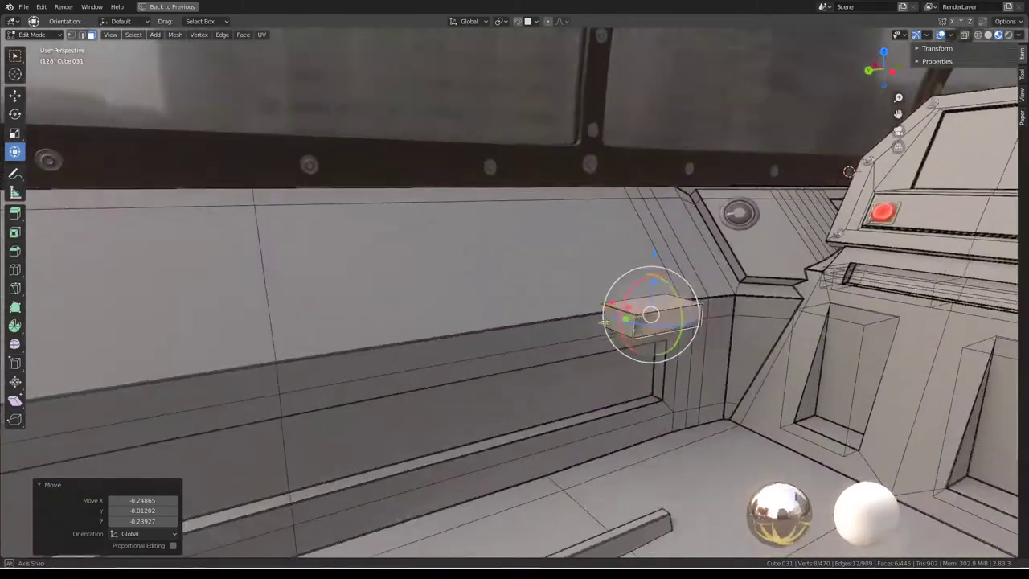
key("g")
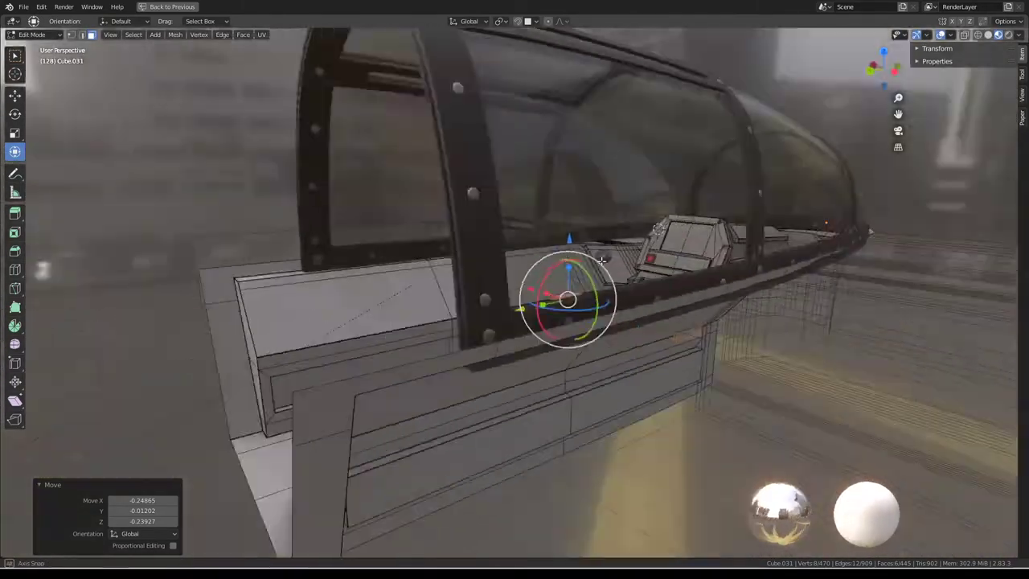
mouse_move(507, 251)
middle_mouse_down()
mouse_move(516, 268)
mouse_move(657, 223)
mouse_move(784, 335)
mouse_move(339, 328)
middle_mouse_up()
key("g")
left_click(533, 253)
Tilt the box about -50° on Y and settle it just under the dashboard vent.
left_click(642, 248)
key("g")
left_click(772, 345)
key("g")
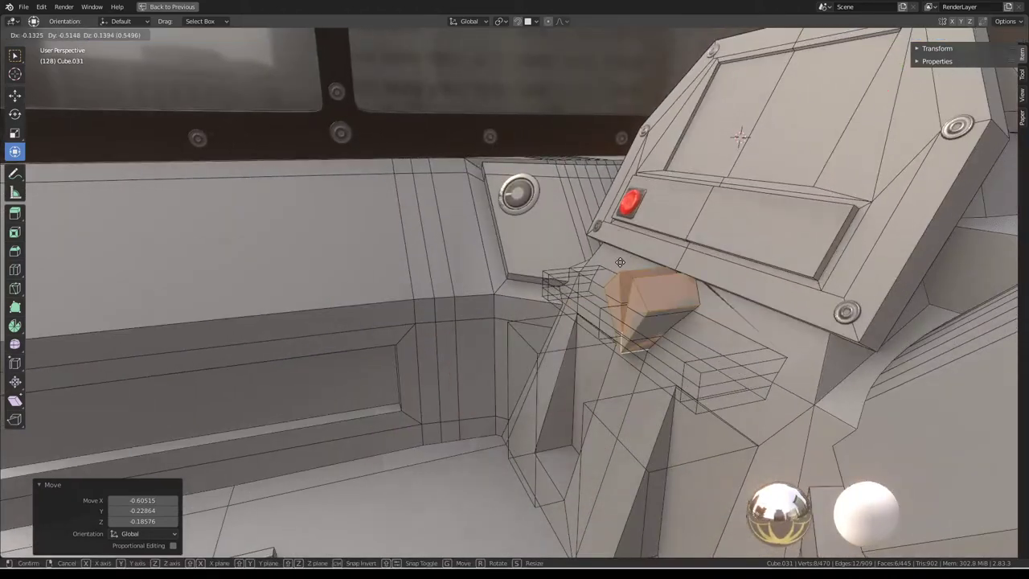
middle_click_drag(553, 266, 582, 258)
key("g")
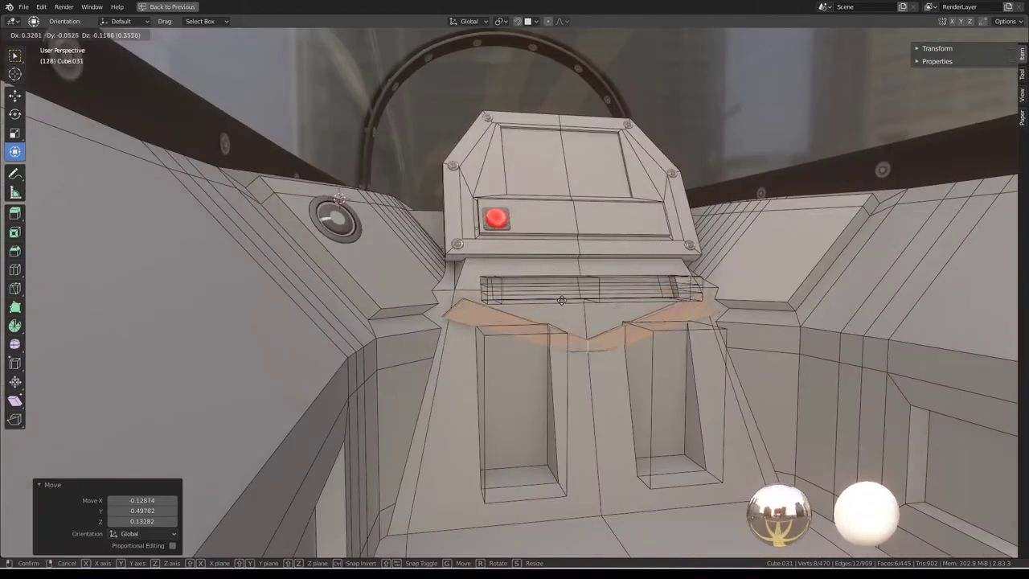
left_click(561, 300)
scroll(555, 265, "down", 5)
Return to Object Mode and cycle-select the console box Cube.029.
key("Tab")
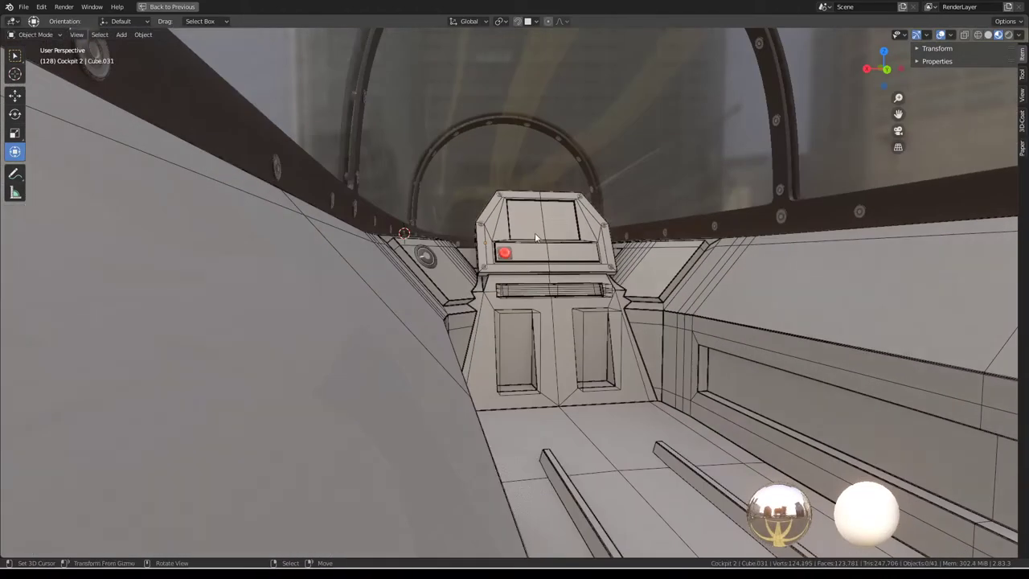
left_click(535, 233)
middle_click_drag(534, 232, 470, 145)
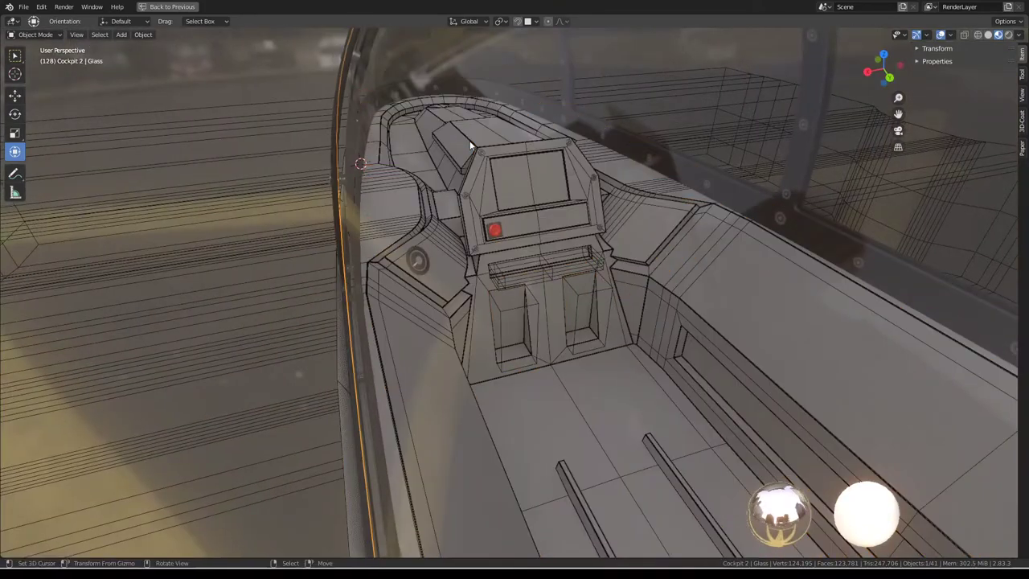
left_click(471, 143)
left_click(470, 142)
left_click(470, 142)
left_click(471, 142)
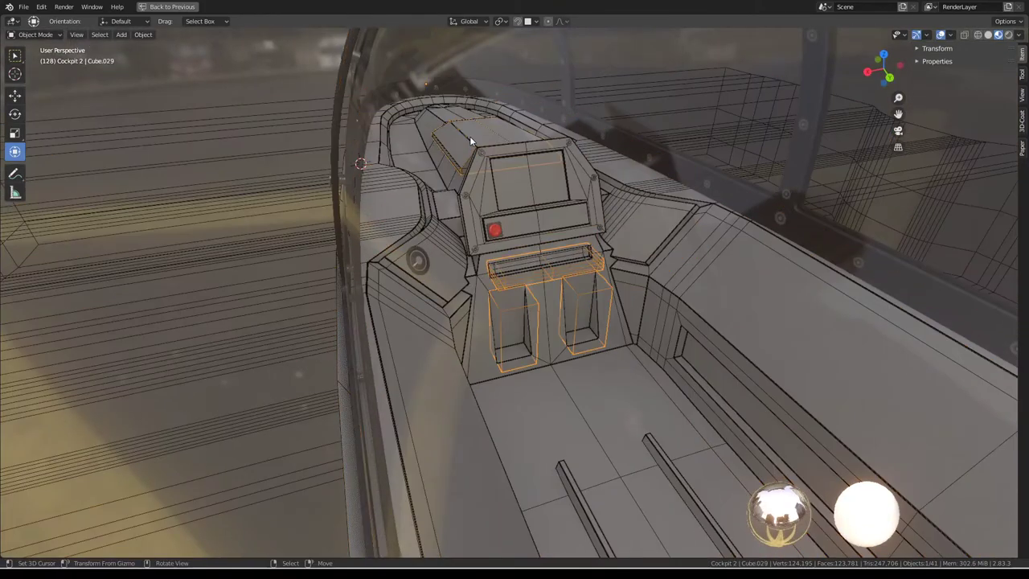
mouse_move(471, 141)
middle_mouse_down()
mouse_move(545, 320)
mouse_move(531, 309)
middle_mouse_up()
Duplicate a linked part of Cube.029 and move the copy toward the left wall.
key("Tab")
key("l")
key("g")
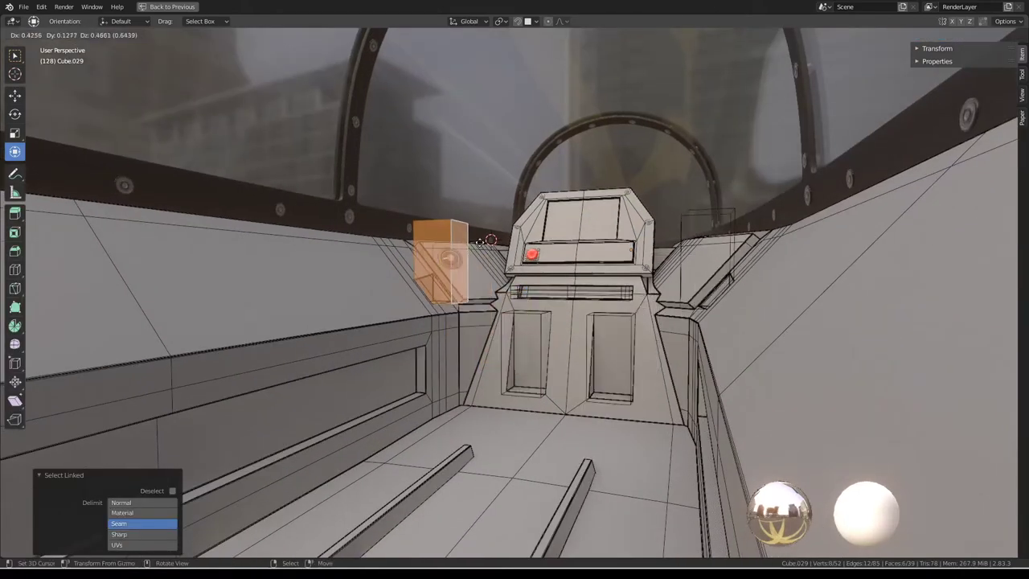
left_click(466, 250)
scroll(552, 304, "up", 10)
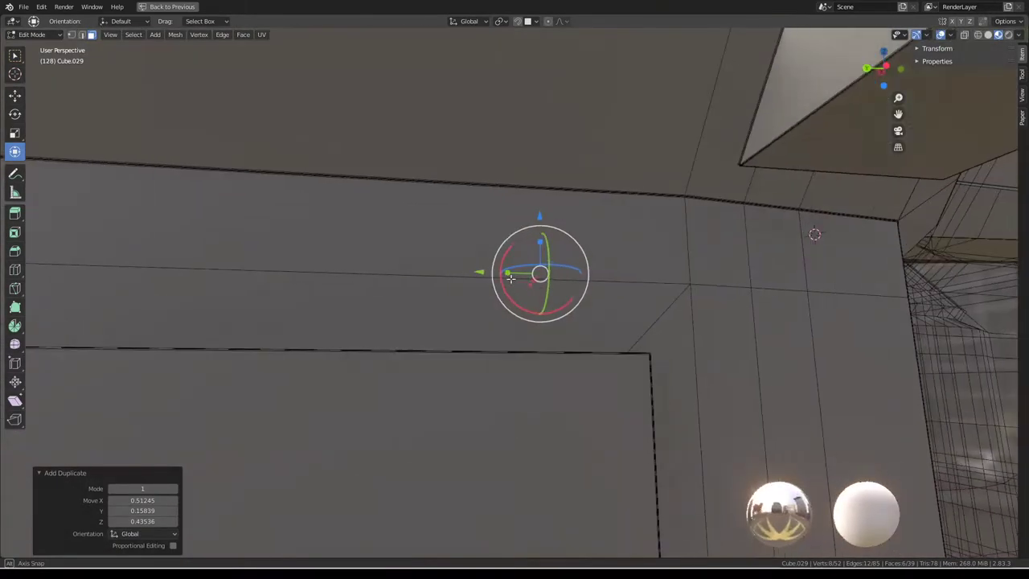
scroll(551, 304, "down", 5)
key("g")
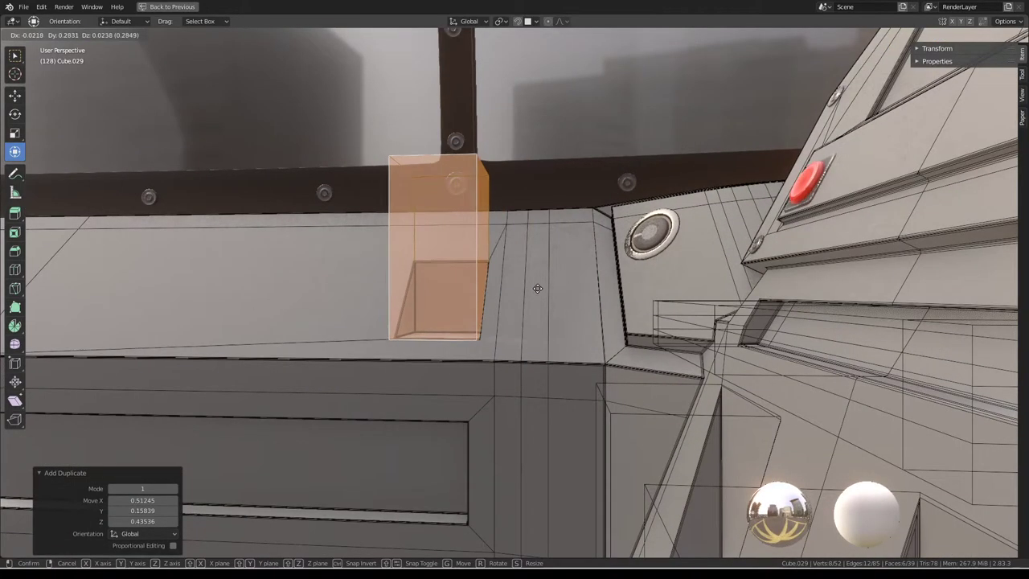
left_click(448, 248)
middle_click_drag(447, 248, 493, 257)
Squash the block to 0.403 in Z and lower it 0.22167 onto the side ledge.
key("s")
key("z")
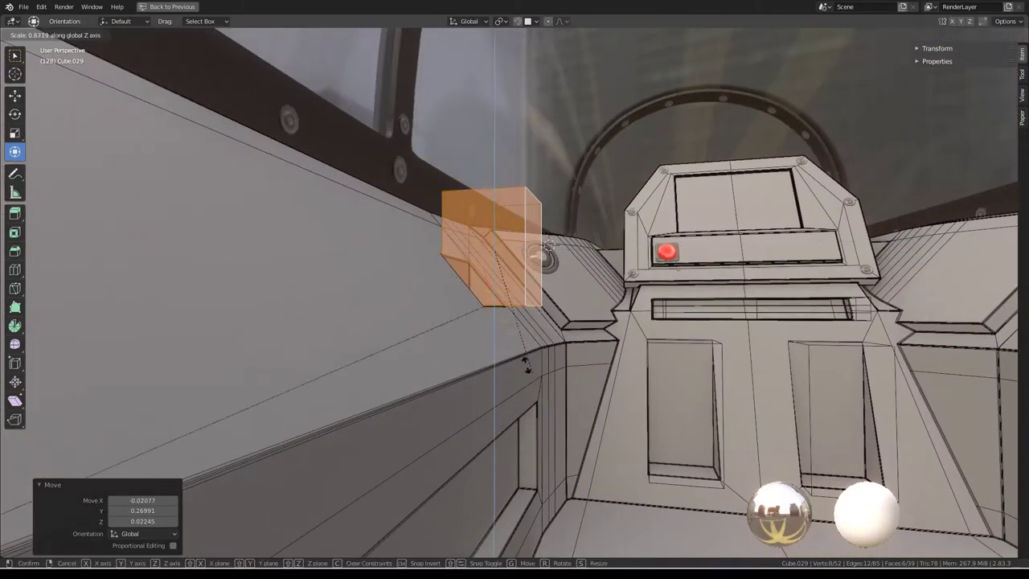
left_click(504, 320)
key("g")
key("z")
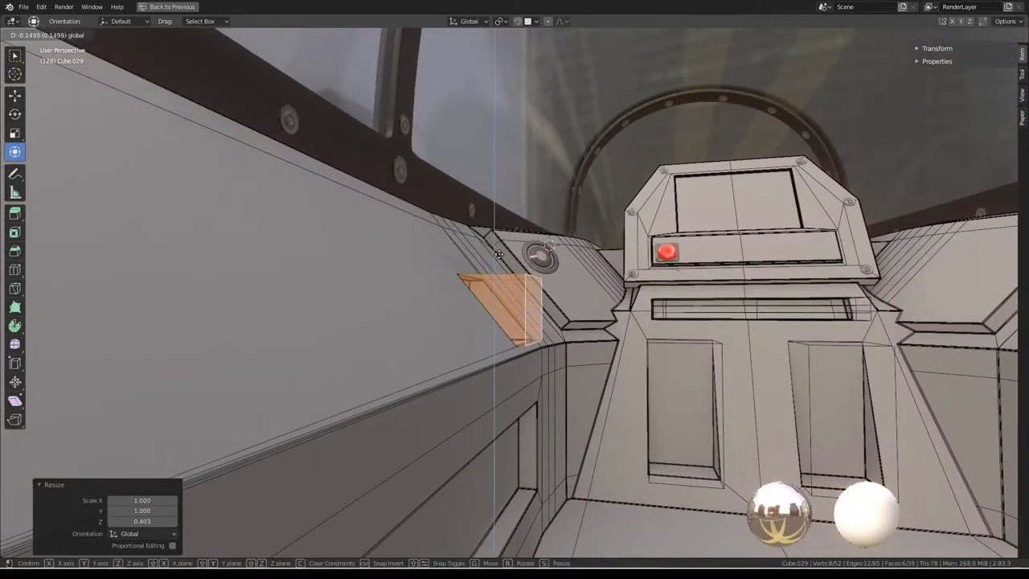
left_click(509, 280)
mouse_move(509, 280)
middle_mouse_down()
mouse_move(514, 319)
mouse_move(541, 343)
middle_mouse_up()
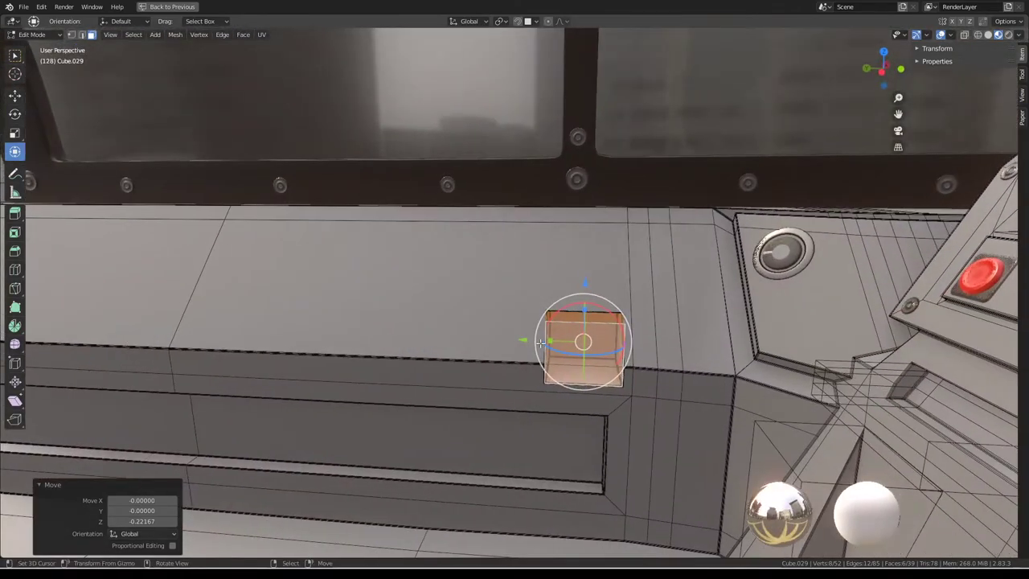
Stretch the block along X, then leave Edit Mode.
key("s")
key("x")
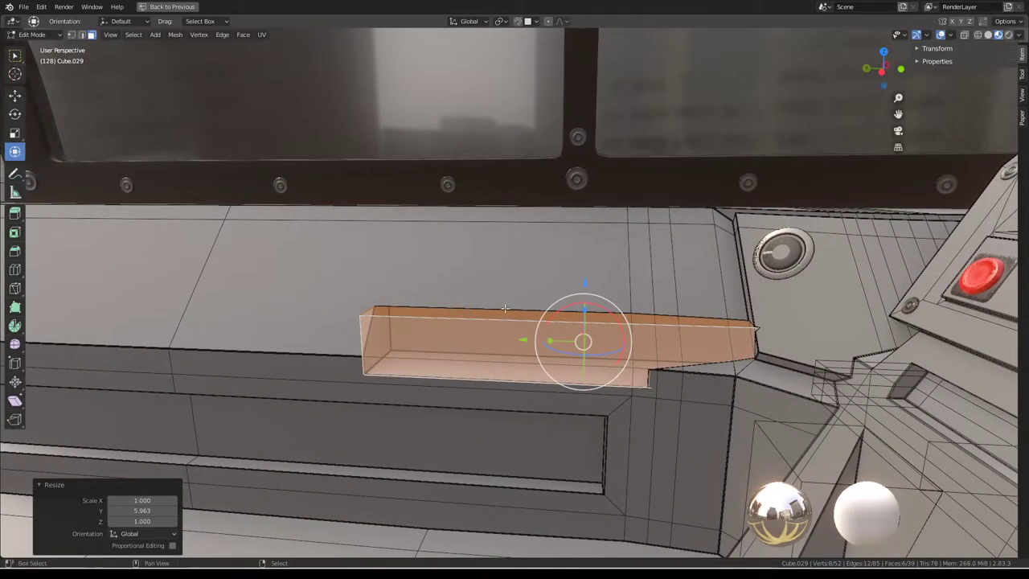
mouse_move(504, 308)
middle_mouse_down("shift")
mouse_move(708, 336)
mouse_move(358, 338)
mouse_move(556, 325)
mouse_move(579, 305)
mouse_move(539, 302)
middle_mouse_up("shift")
key("Tab")
Select the shelf block alone and move it vertically and along the side wall.
left_click(539, 302)
key("Tab")
key("g")
key("z")
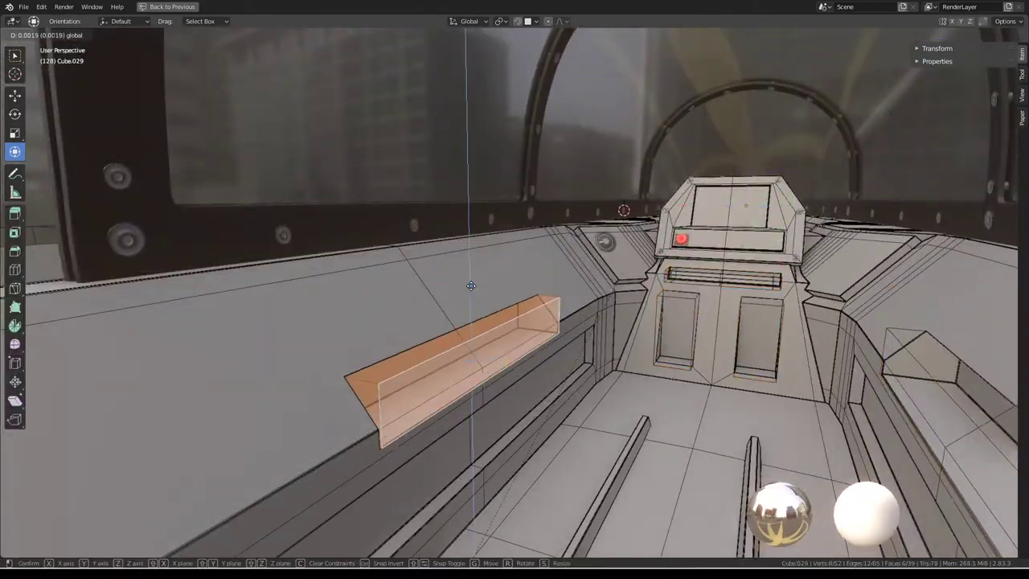
left_click(469, 271)
middle_click_drag(469, 270, 502, 305)
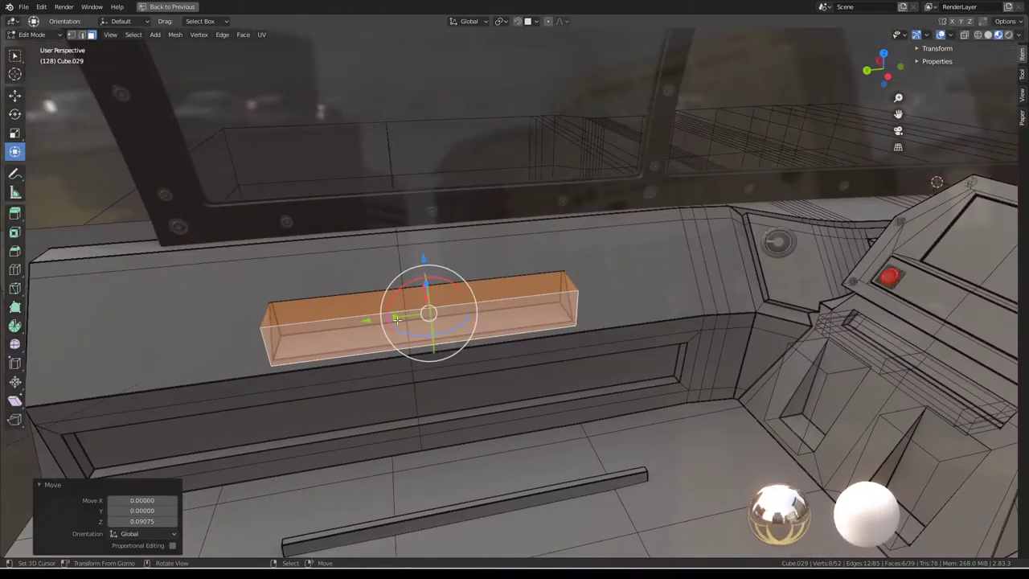
left_click_drag(375, 322, 493, 304)
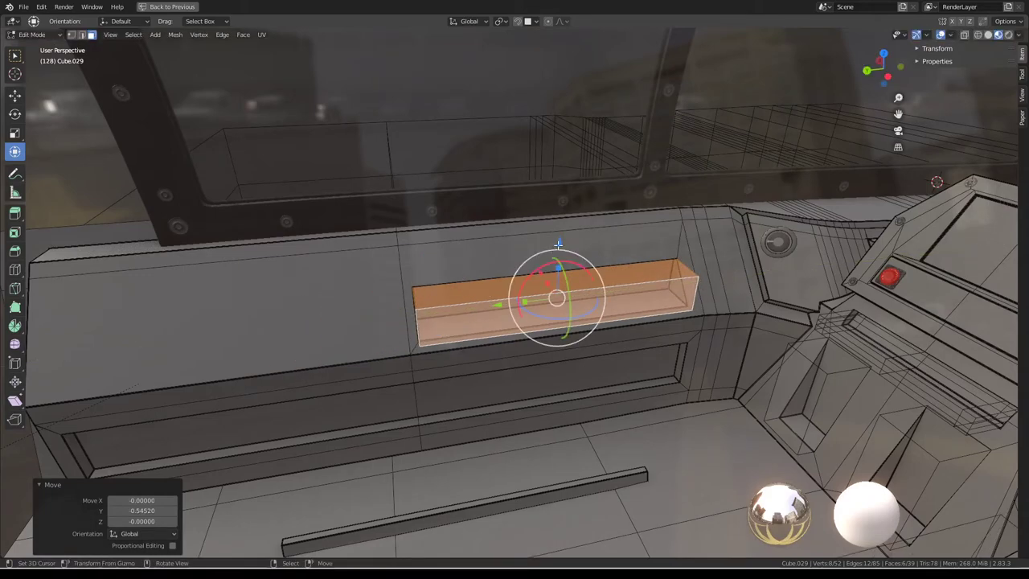
middle_click_drag(558, 243, 539, 282)
Lengthen the shelf along Y, then shorten it back slightly.
key("s")
key("y")
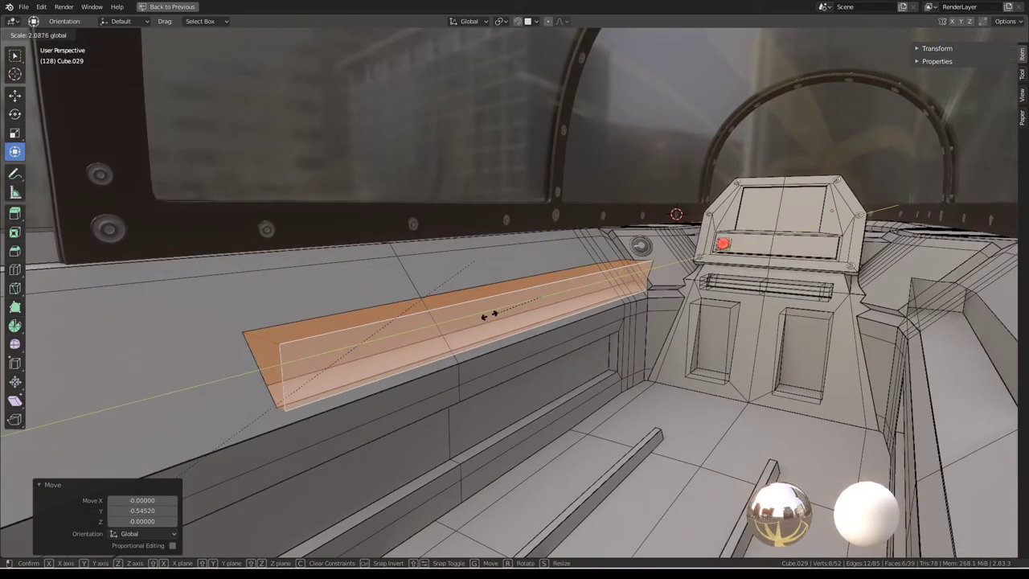
left_click(475, 319)
middle_click_drag(475, 319, 500, 299)
key("s")
key("y")
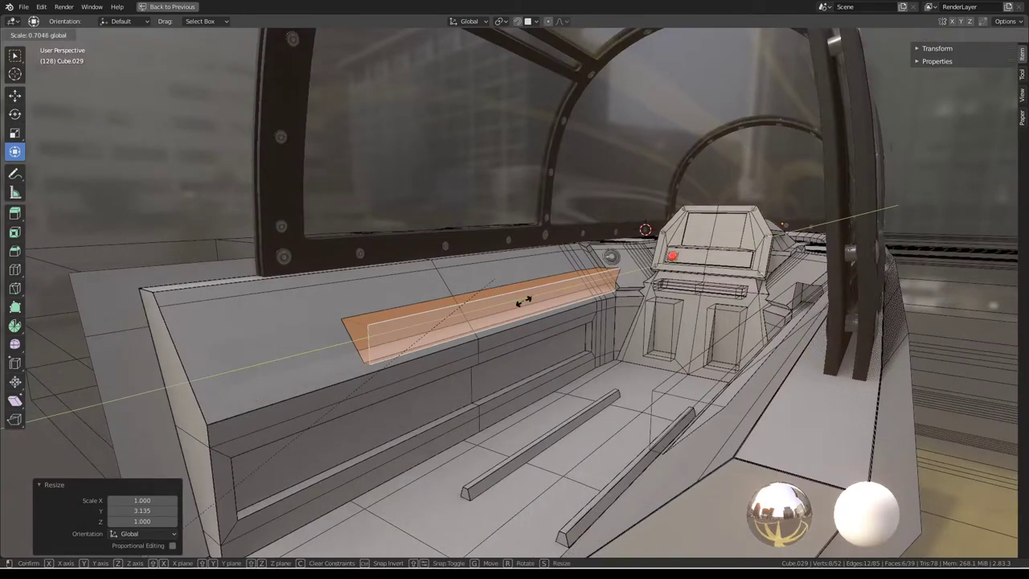
left_click(498, 303)
Reposition the shelf along the wall on Y and raise it on Z.
key("g")
key("y")
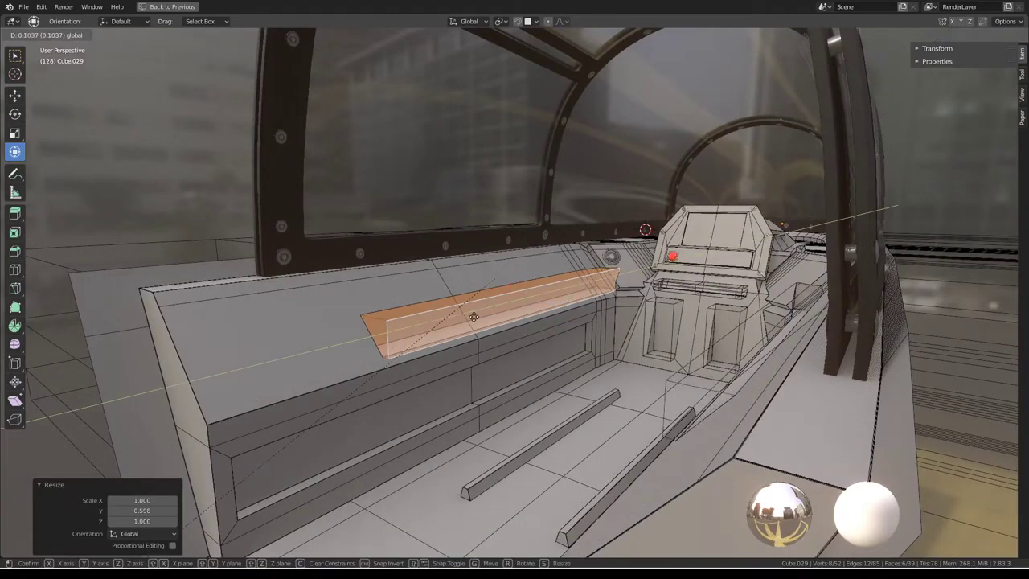
left_click(438, 324)
middle_click_drag(438, 324, 506, 260)
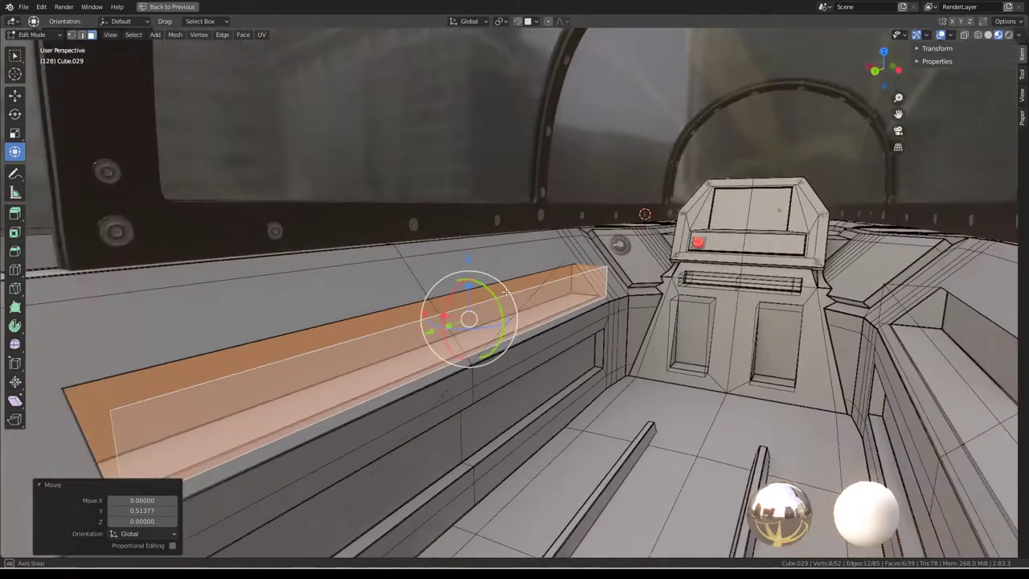
key("g")
key("z")
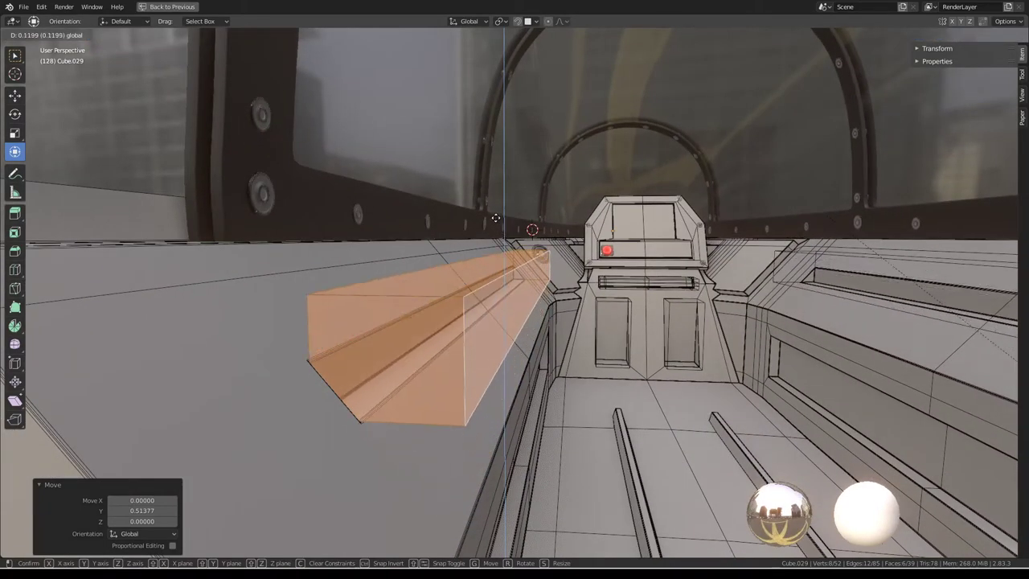
left_click(496, 218)
mouse_move(496, 218)
middle_mouse_down()
mouse_move(394, 252)
mouse_move(482, 247)
middle_mouse_up()
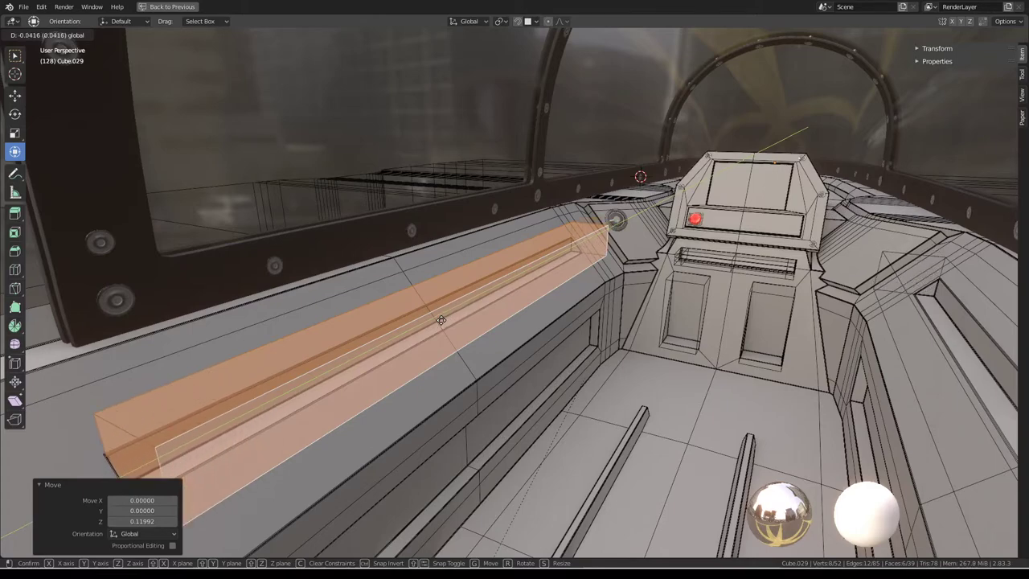
Lower the long shelf strip slightly and pull its end face back into the console.
key("z")
left_click(475, 239)
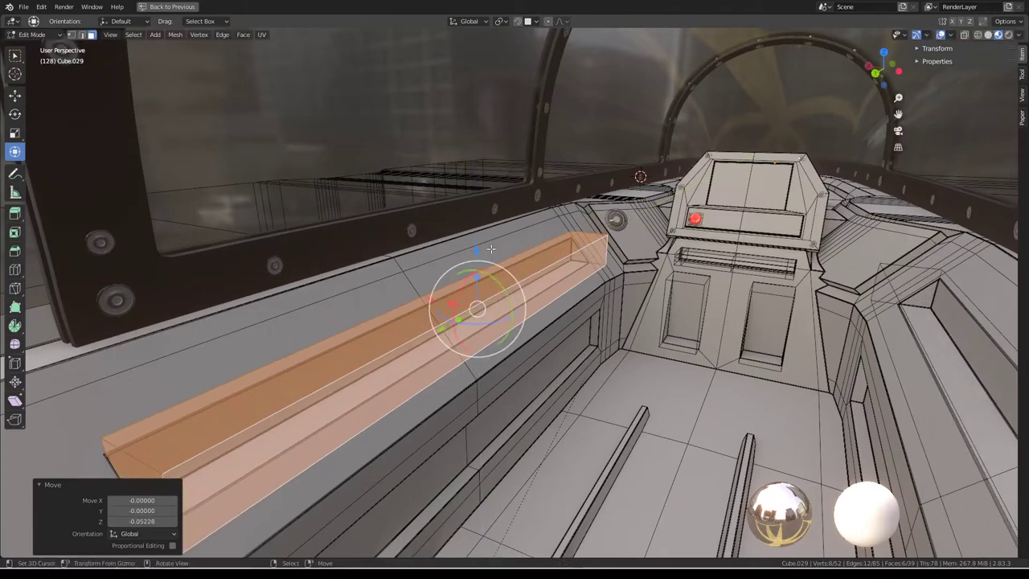
mouse_move(474, 240)
middle_mouse_down()
mouse_move(512, 250)
mouse_move(397, 284)
middle_mouse_up()
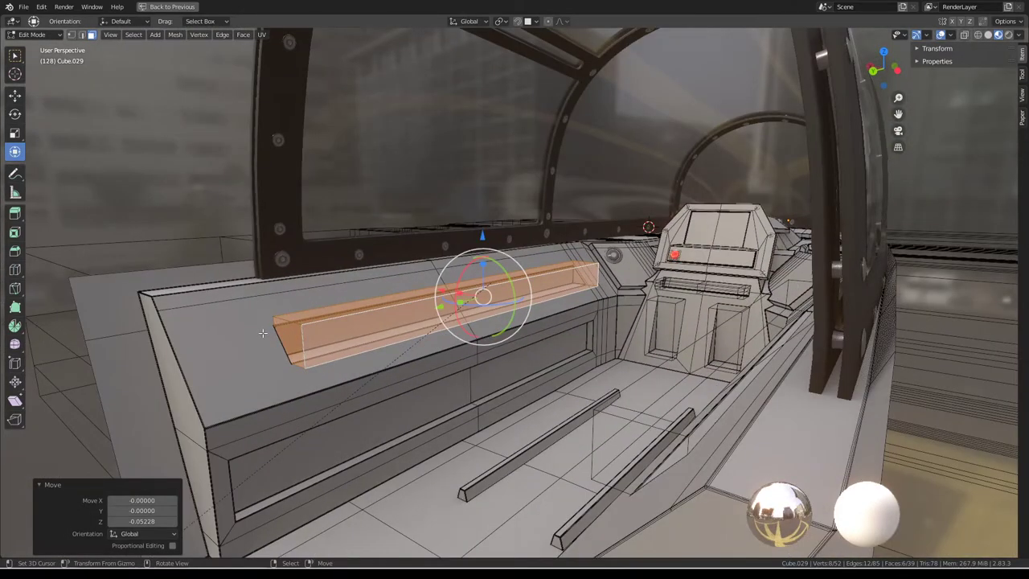
left_click(287, 339)
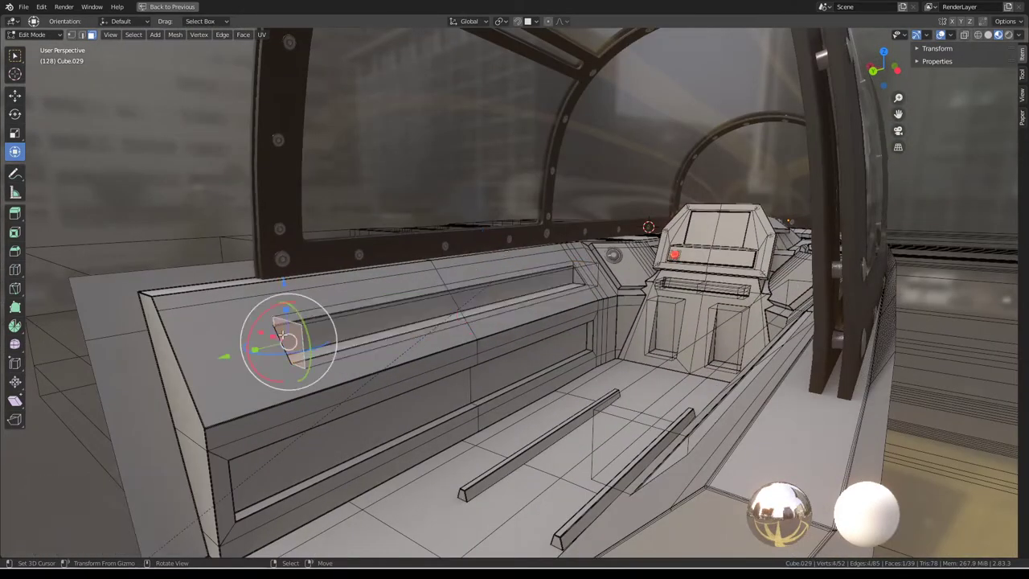
left_click(263, 347)
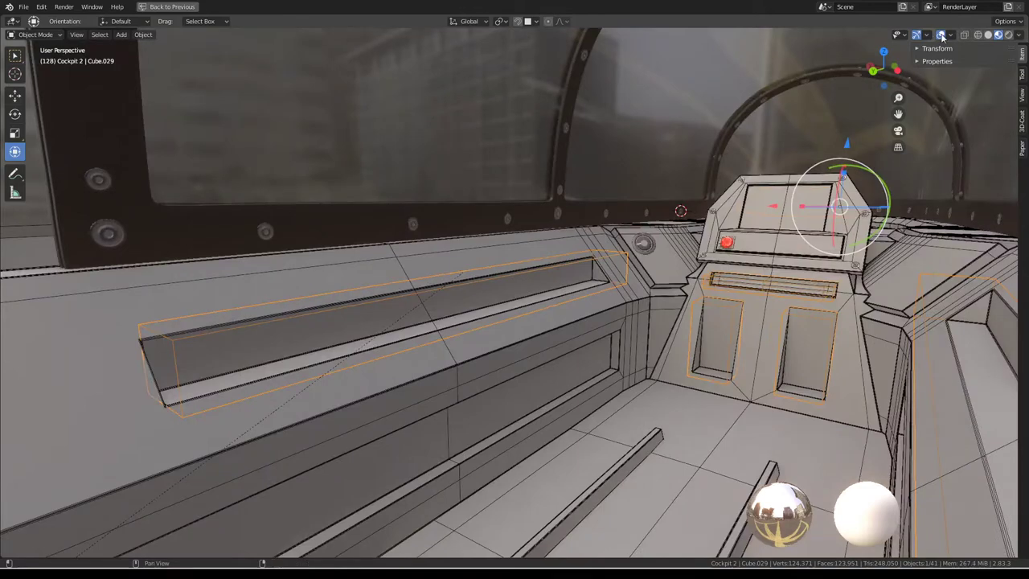
Preview the shaded cockpit with overlays hidden, then restore overlays and orbit around it.
left_click(942, 36)
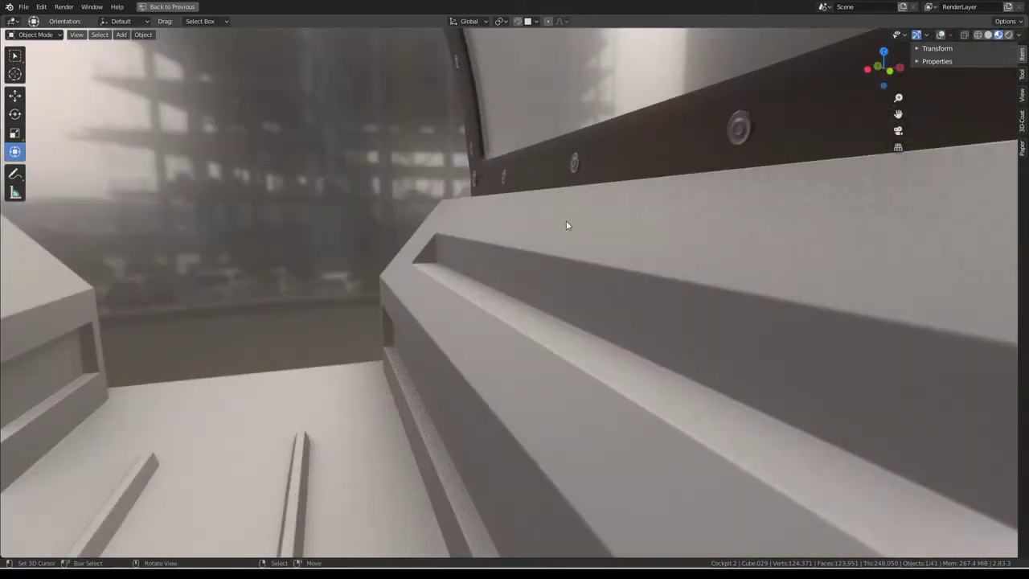
mouse_move(566, 225)
middle_mouse_down()
mouse_move(620, 201)
mouse_move(471, 230)
mouse_move(533, 239)
mouse_move(672, 322)
mouse_move(601, 266)
mouse_move(621, 281)
mouse_move(570, 300)
mouse_move(531, 280)
mouse_move(452, 237)
mouse_move(444, 205)
mouse_move(480, 217)
mouse_move(500, 267)
mouse_move(489, 310)
mouse_move(493, 258)
mouse_move(904, 71)
middle_mouse_up()
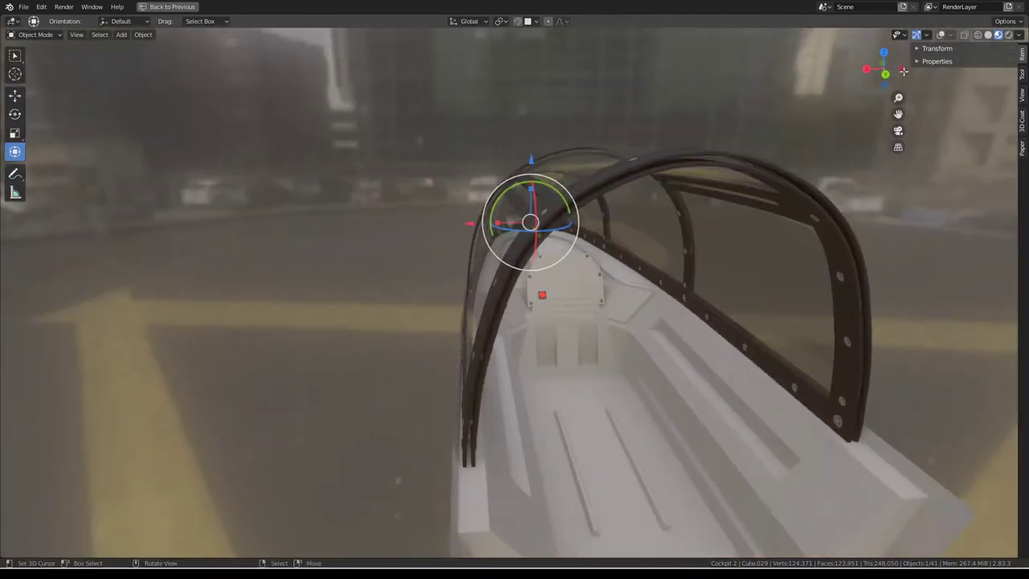
left_click(938, 35)
middle_click_drag(700, 206, 616, 265)
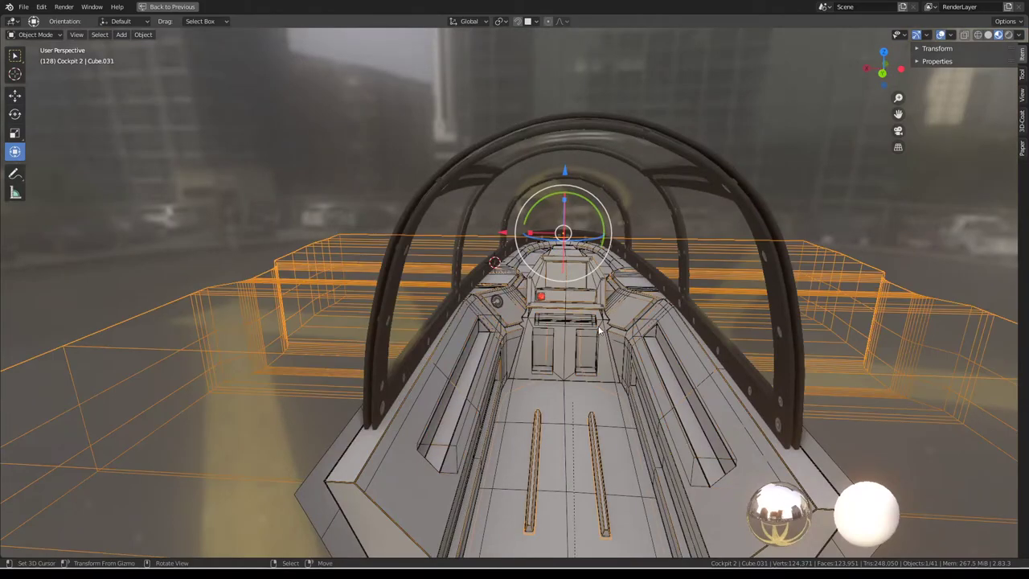
mouse_move(599, 328)
middle_mouse_down()
mouse_move(522, 286)
mouse_move(483, 329)
middle_mouse_up()
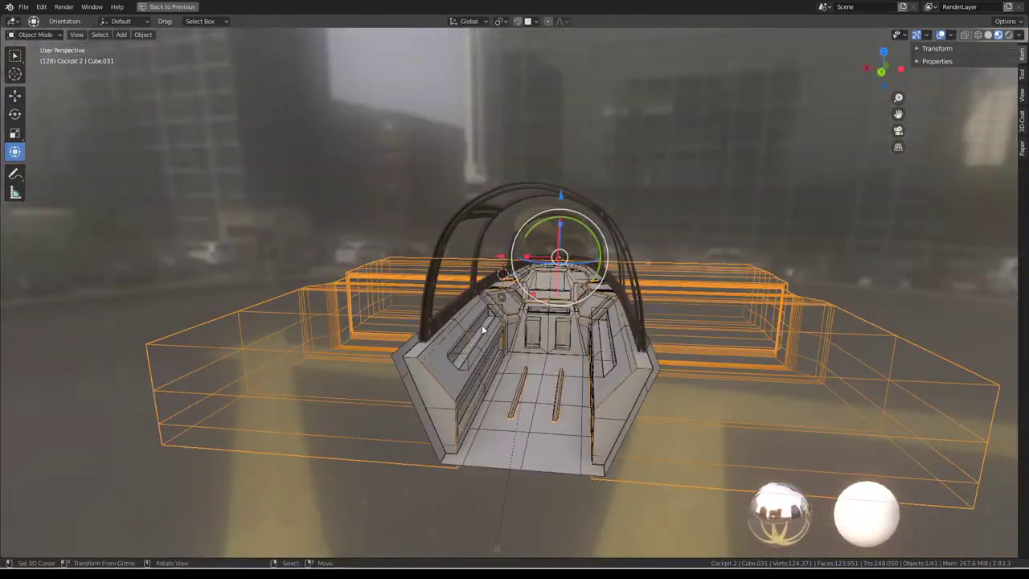
Zoom back inside the cockpit and select a floor face of the hull in Edit Mode.
scroll(482, 325, "up", 5)
mouse_move(554, 333)
middle_mouse_down()
mouse_move(628, 394)
mouse_move(570, 300)
middle_mouse_up()
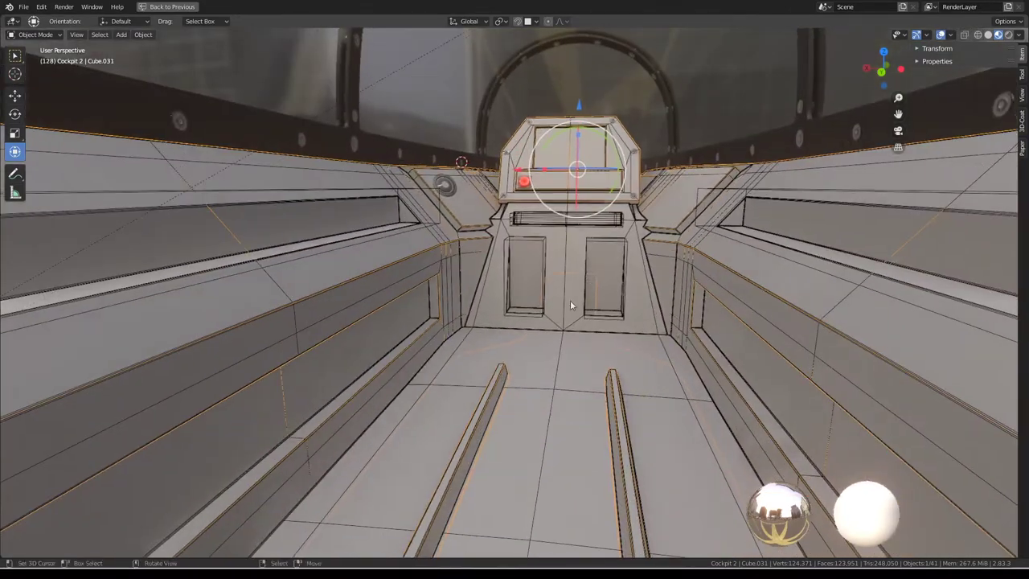
key("Tab")
left_click(493, 397)
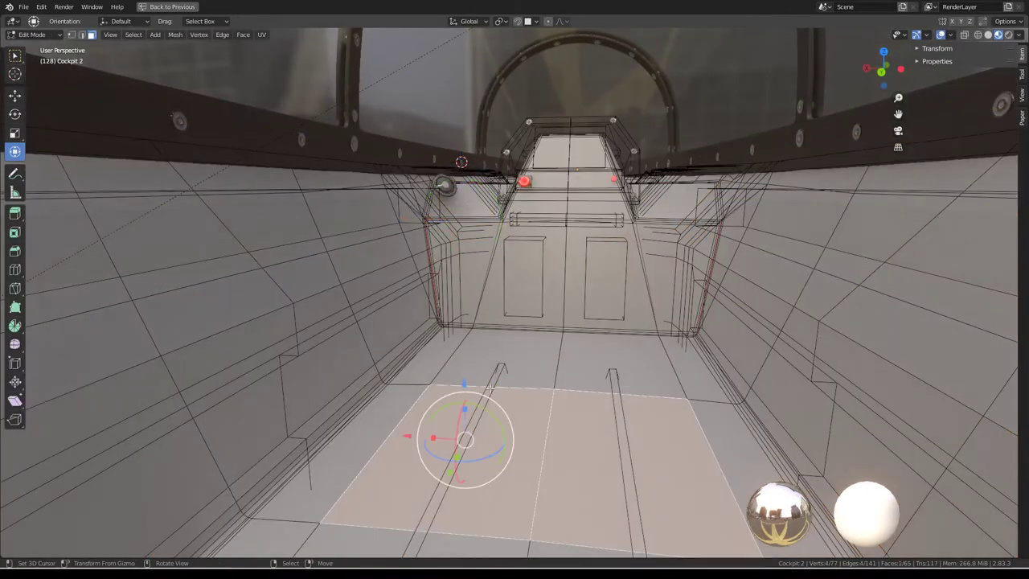
Select the whole floor rail in Cube.031 and narrow it along X.
key("Tab")
left_click(500, 370)
key("Tab")
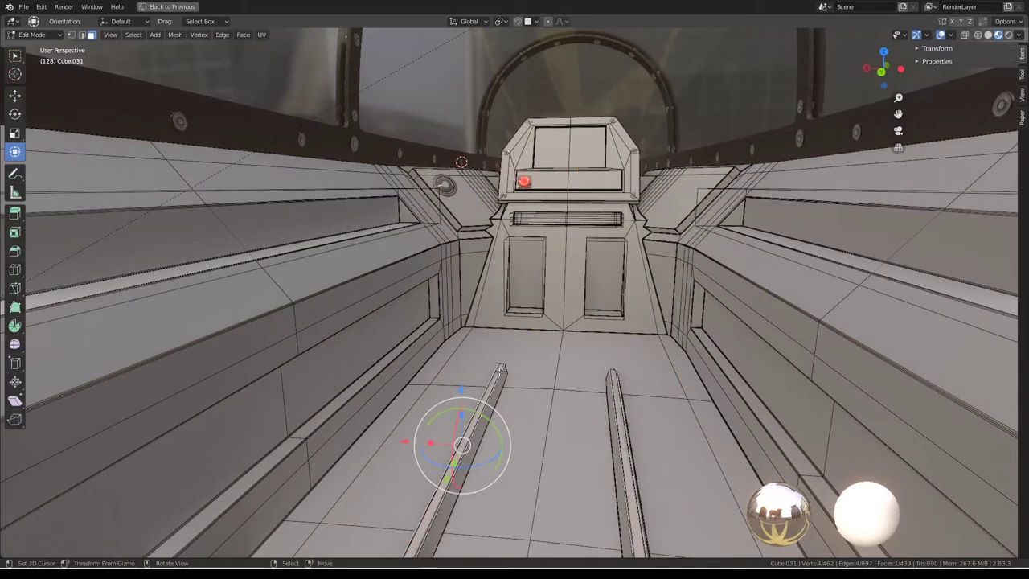
key("l")
key("s")
key("x")
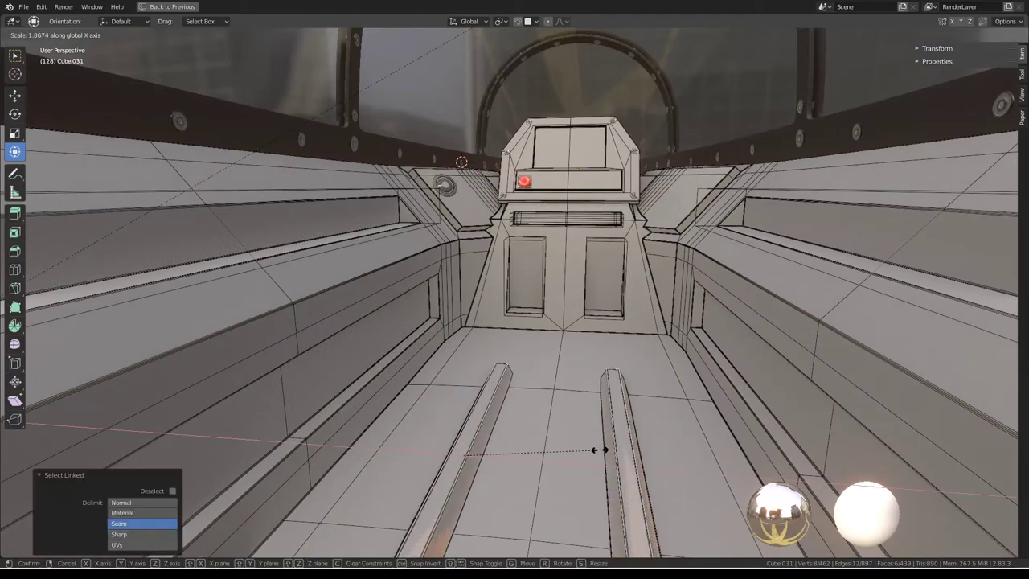
left_click(458, 447)
Select both connected floor rails in Edit Mode, viewed down the cockpit aisle.
key("Tab")
mouse_move(554, 356)
middle_mouse_down()
mouse_move(477, 333)
mouse_move(452, 312)
mouse_move(443, 279)
mouse_move(467, 357)
mouse_move(572, 353)
middle_mouse_up()
scroll(524, 330, "down", 3)
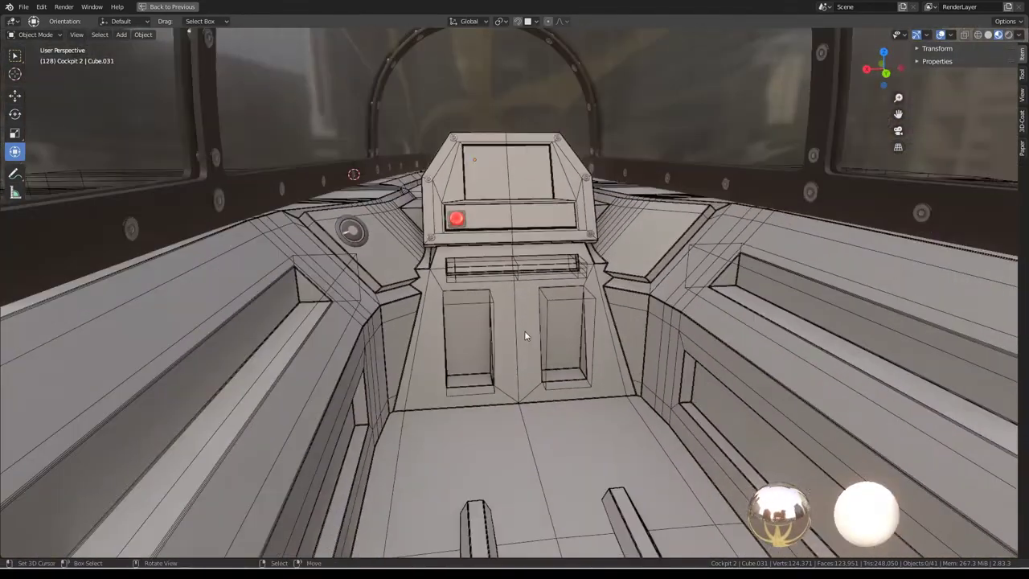
middle_click_drag(524, 330, 511, 297)
scroll(511, 326, "down", 2)
key("Tab")
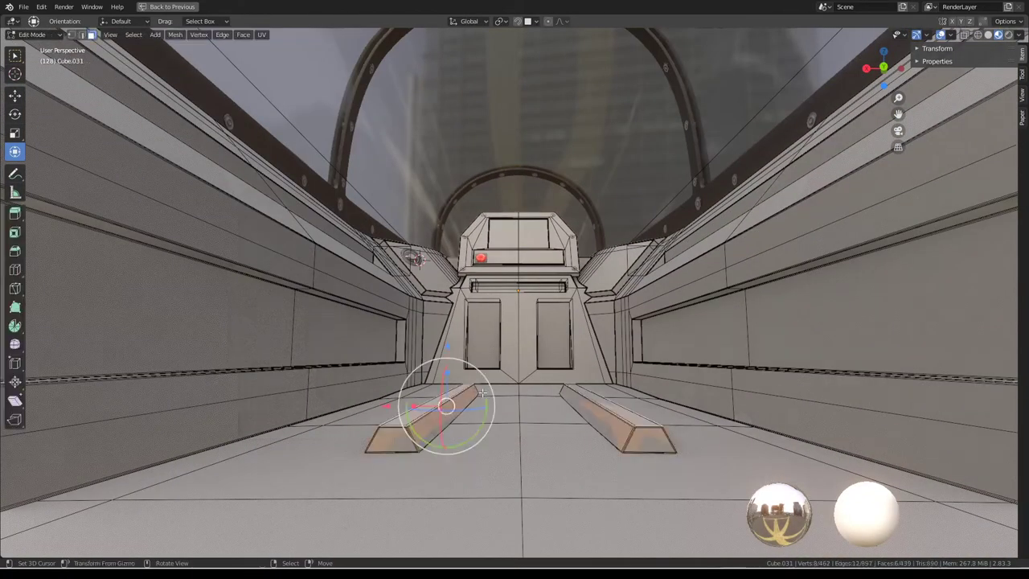
key("ctrl+l")
scroll(440, 408, "up", 2)
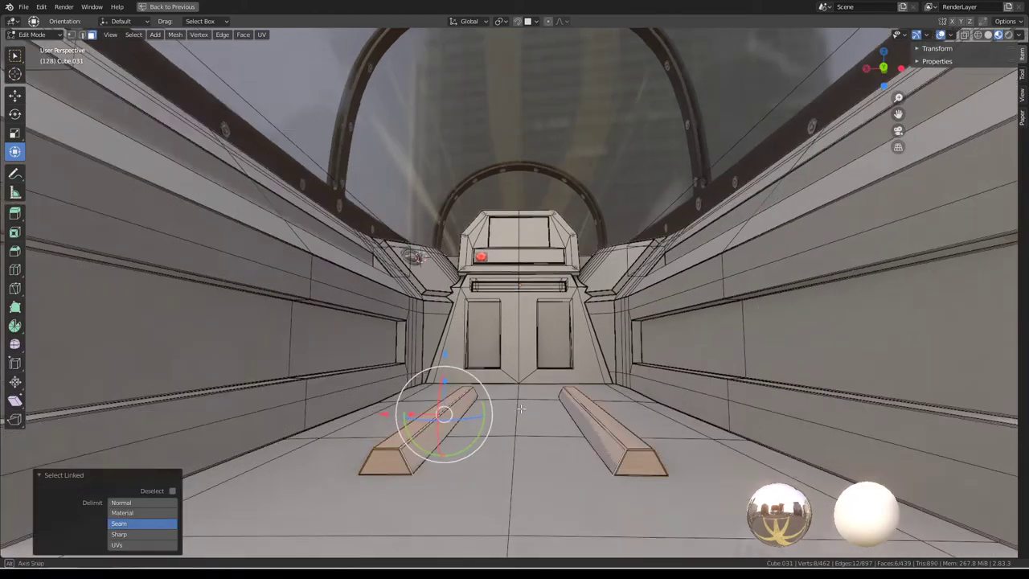
scroll(487, 421, "up", 2)
Duplicate the floor rails and delete the extra faces, leaving a single block.
key("shift+d")
key("ctrl+z")
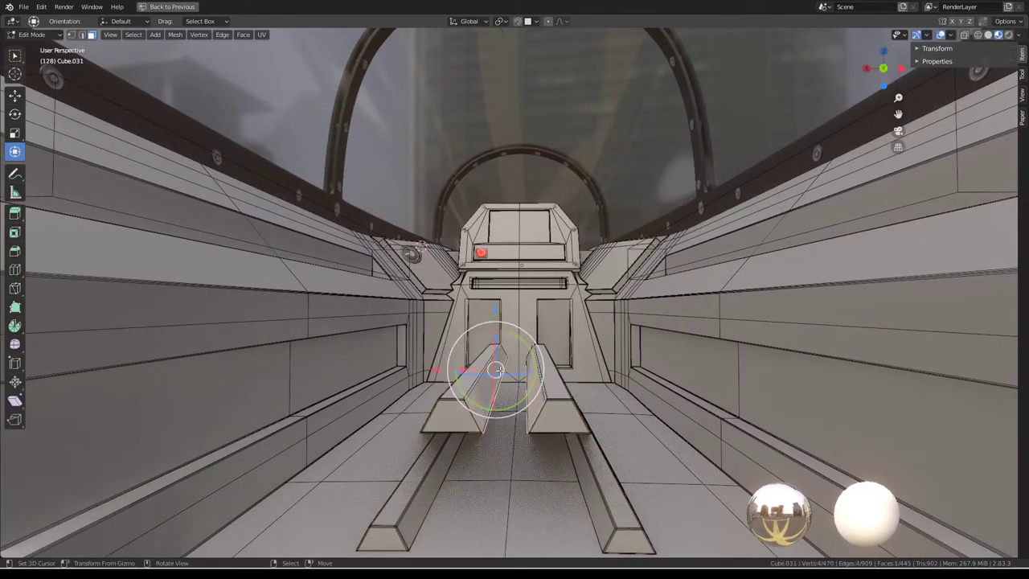
left_click_drag(432, 371, 520, 368)
key("x")
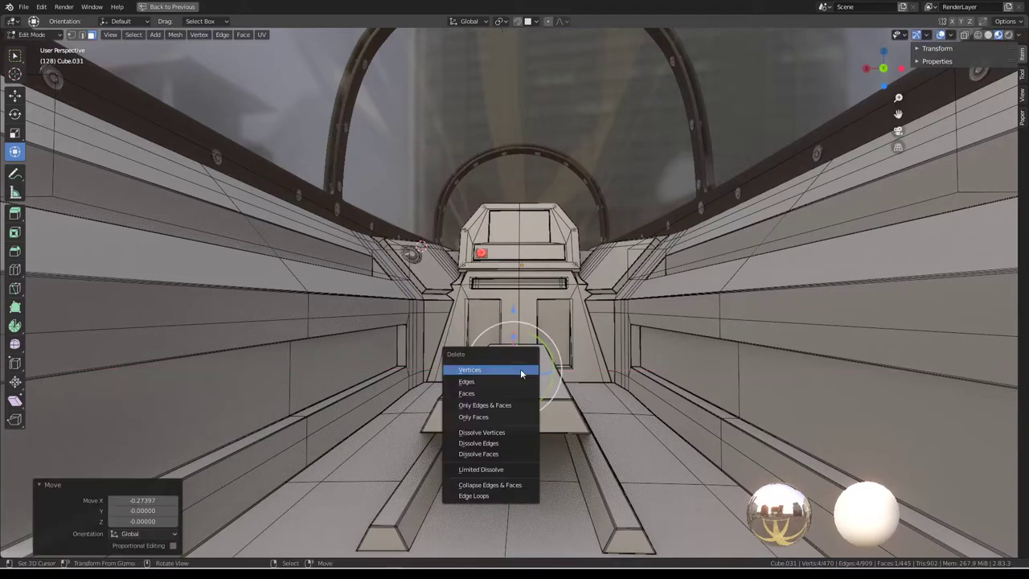
left_click(499, 393)
middle_click_drag(499, 394, 467, 384)
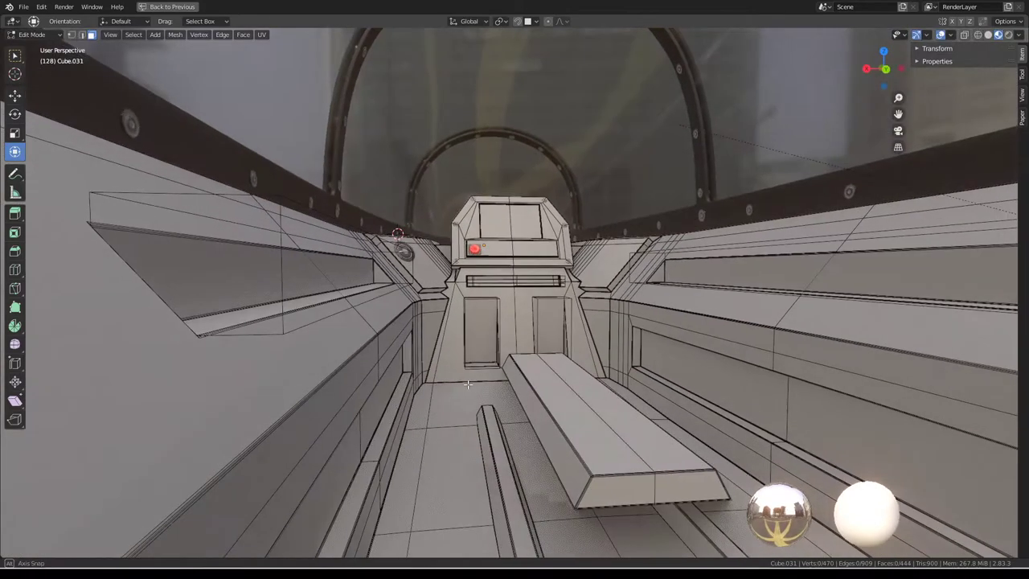
Narrow the new block on X and move it -1.51569 along Y to the dashboard base.
key("s")
key("x")
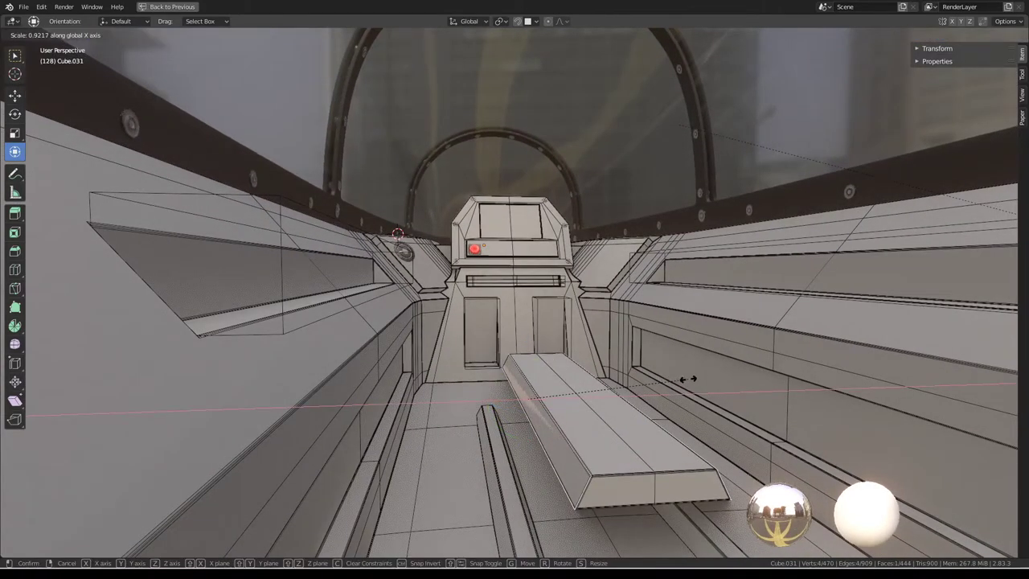
left_click(688, 379)
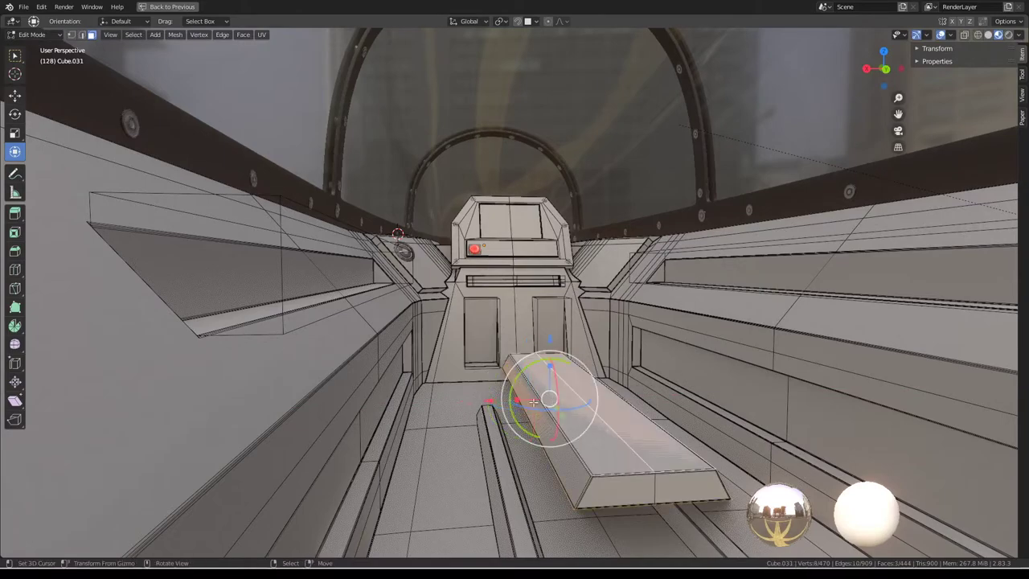
key("g")
key("y")
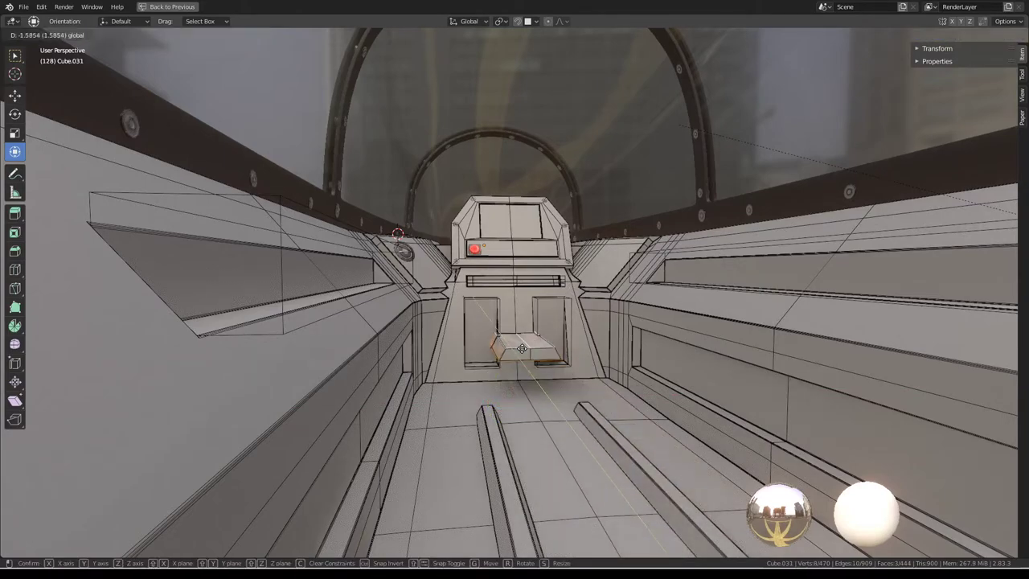
left_click(521, 347)
mouse_move(521, 348)
middle_mouse_down()
mouse_move(615, 307)
mouse_move(663, 305)
mouse_move(661, 329)
mouse_move(636, 305)
mouse_move(641, 297)
mouse_move(367, 368)
mouse_move(424, 336)
mouse_move(368, 392)
mouse_move(427, 362)
mouse_move(382, 343)
middle_mouse_up()
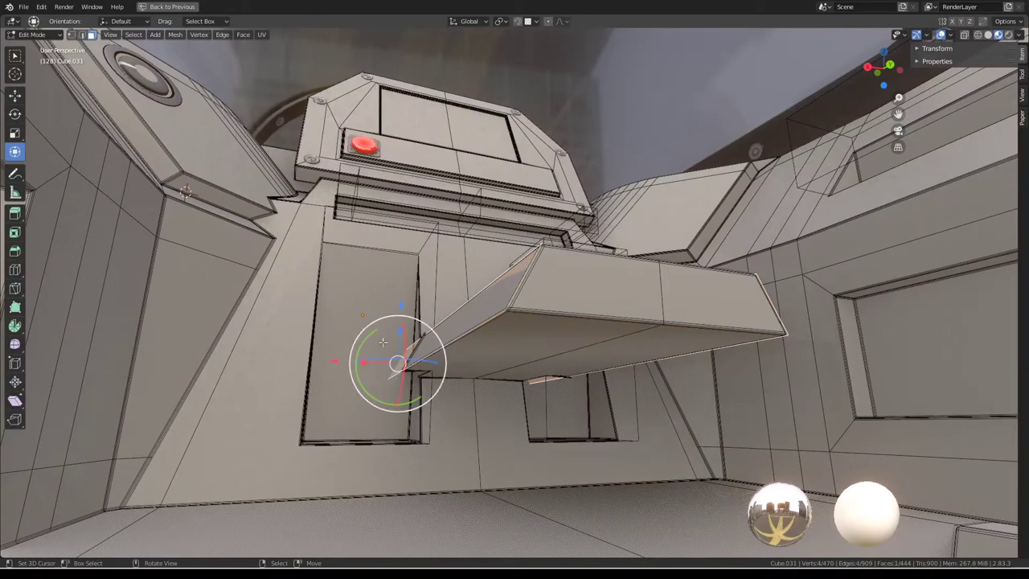
Nudge the footrest block sideways and narrow it along X.
left_click_drag(333, 360, 360, 367)
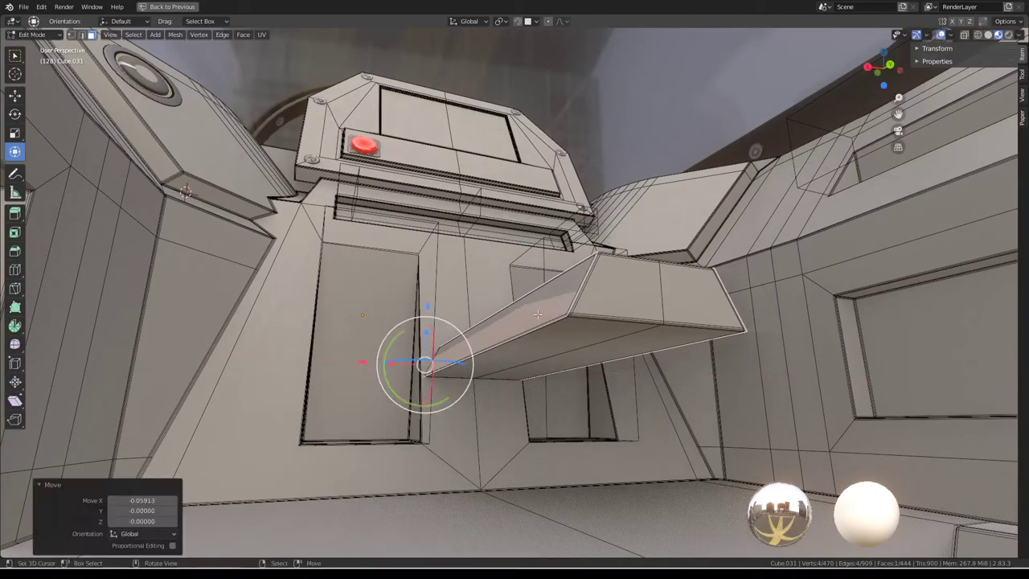
middle_click_drag(361, 367, 621, 303)
key("s")
key("x")
left_click(556, 315)
mouse_move(556, 315)
middle_mouse_down()
mouse_move(417, 364)
mouse_move(408, 332)
mouse_move(593, 332)
mouse_move(508, 373)
mouse_move(381, 370)
middle_mouse_up()
key("Escape")
key("Tab")
key("Tab")
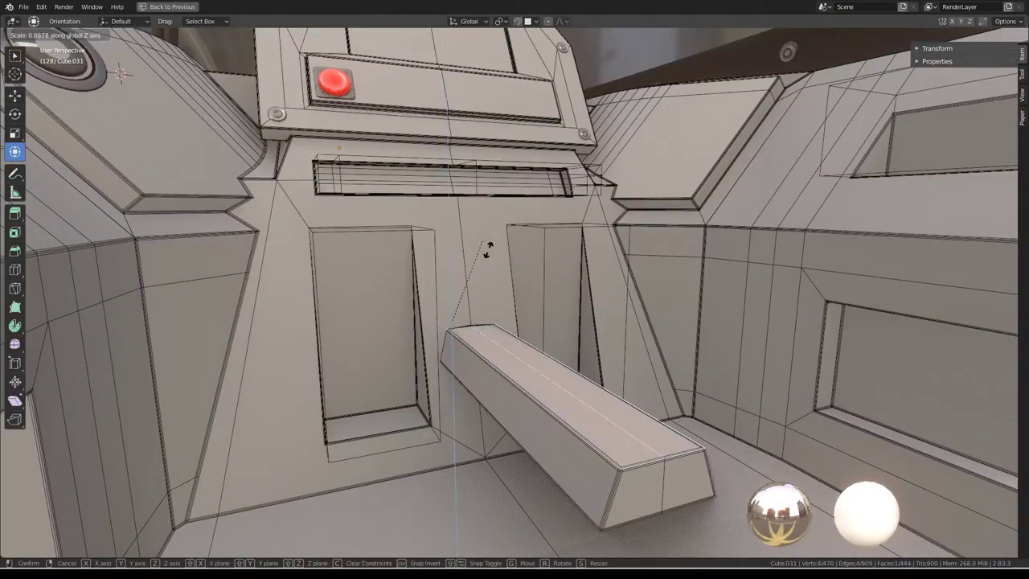
Set the footrest block's height and final position, then return to Object Mode.
key("Return")
scroll(487, 251, "down", 3)
middle_click_drag(487, 251, 526, 336)
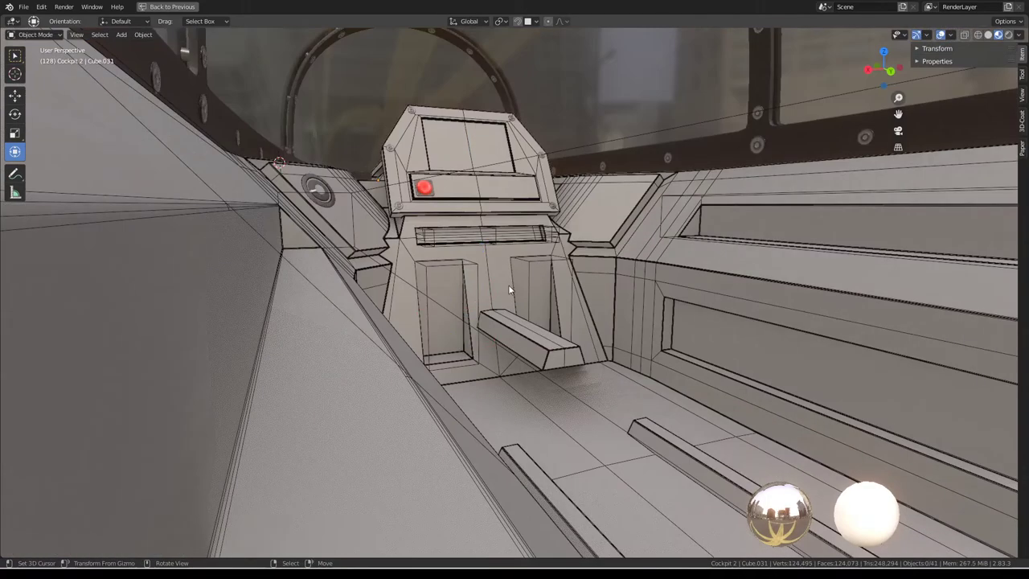
scroll(527, 335, "up", 2)
scroll(564, 424, "up", 2)
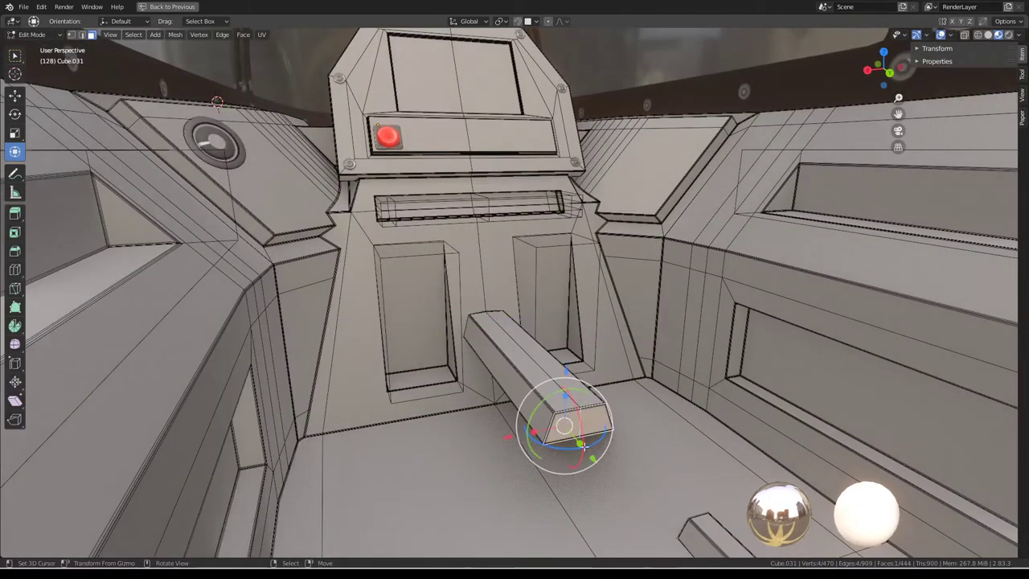
left_click(530, 394)
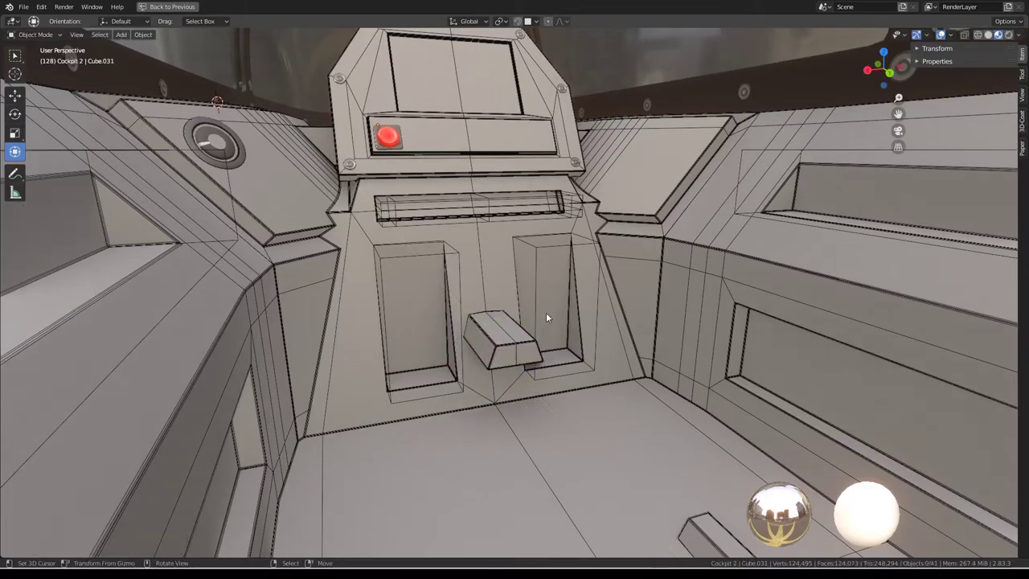
key("Tab")
mouse_move(548, 314)
middle_mouse_down()
mouse_move(437, 381)
mouse_move(509, 337)
mouse_move(535, 282)
mouse_move(490, 319)
mouse_move(388, 269)
mouse_move(581, 324)
mouse_move(606, 315)
middle_mouse_up()
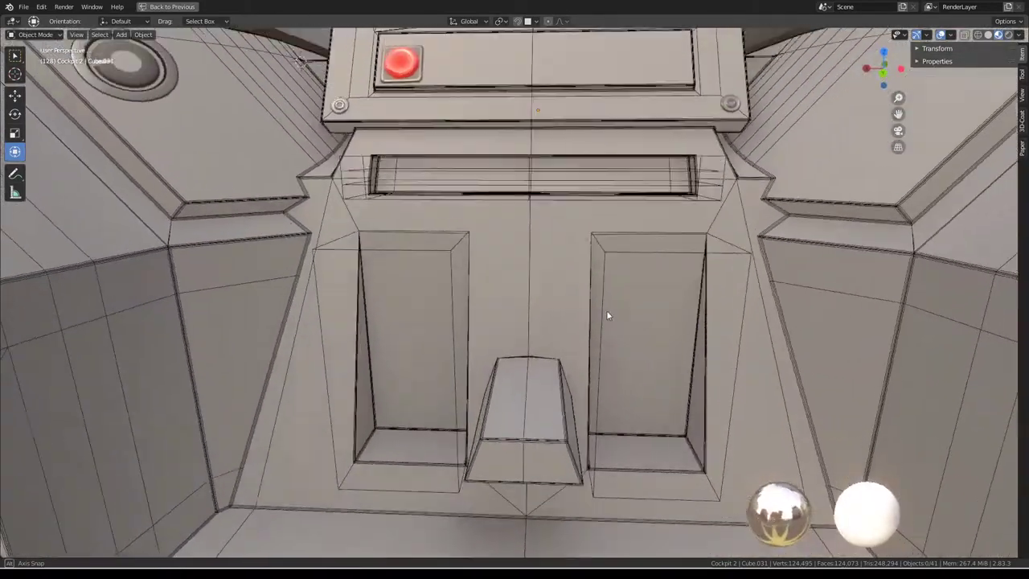
Select the footrest block Cube.031 and flatten its top face level.
left_click(493, 323)
left_click(560, 409)
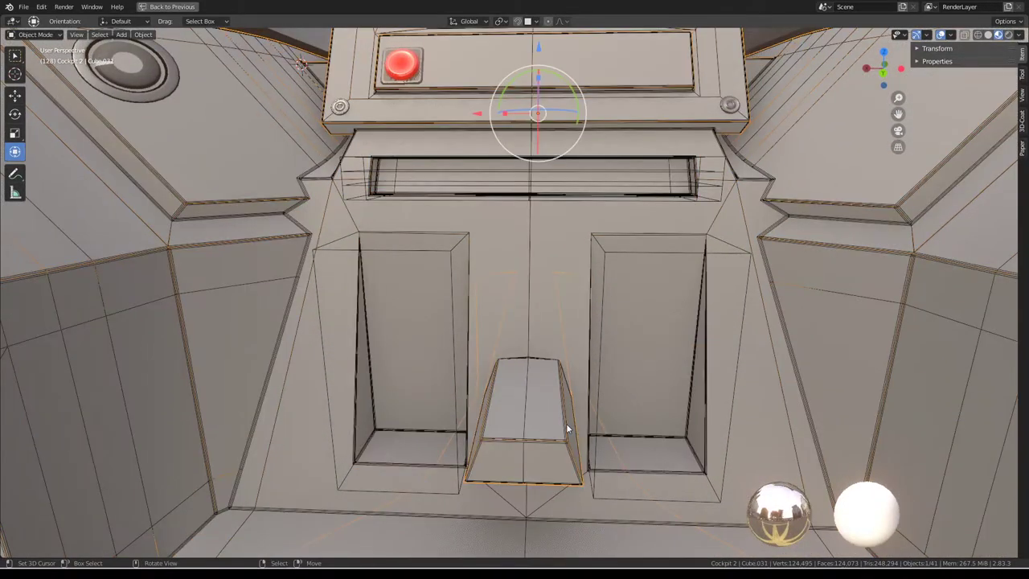
key("Tab")
middle_click_drag(509, 414, 507, 388)
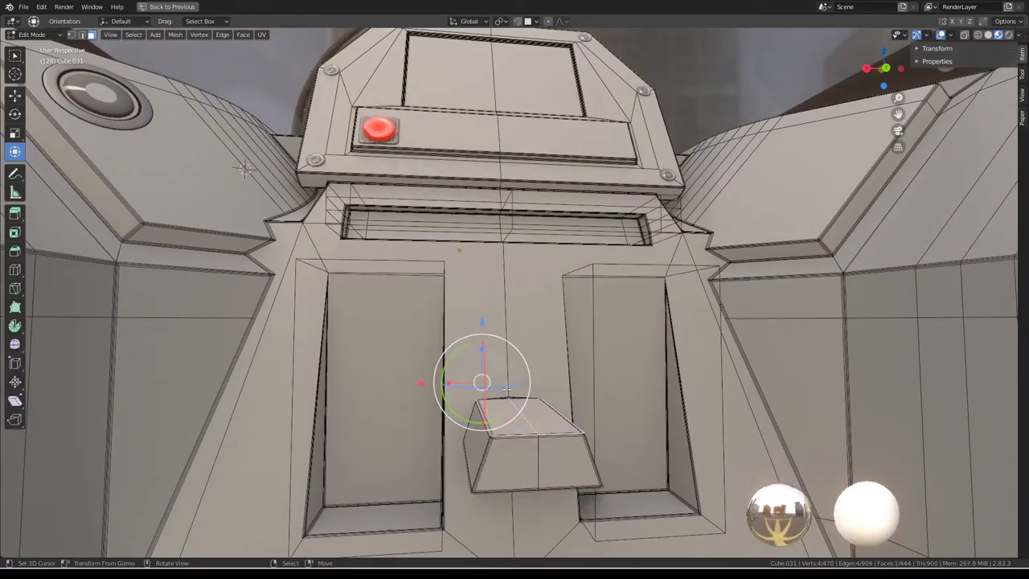
key("Tab")
key("Tab")
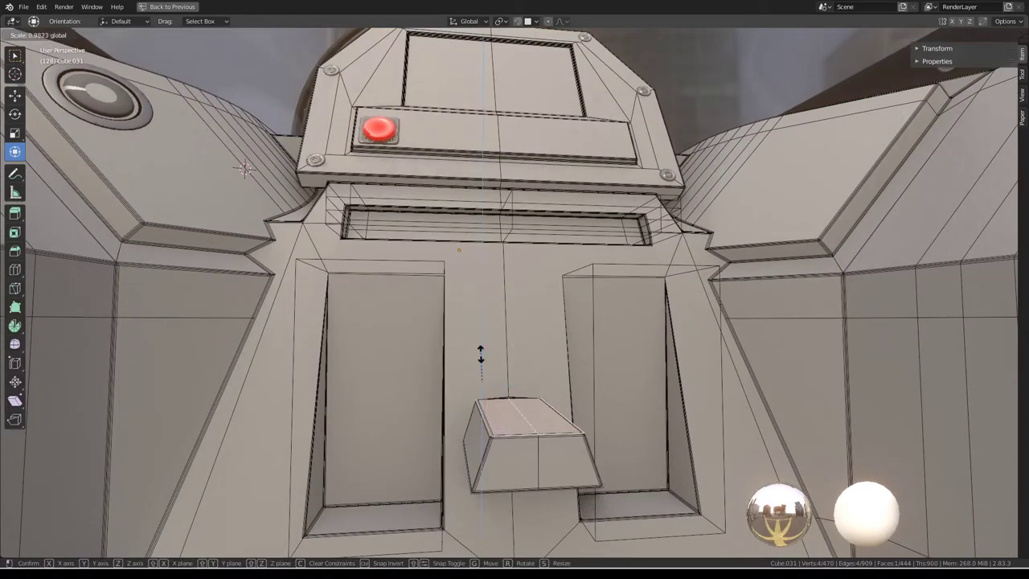
key("Return")
Cancel the accidental face move and select the block's lower front face.
scroll(525, 357, "down", 1)
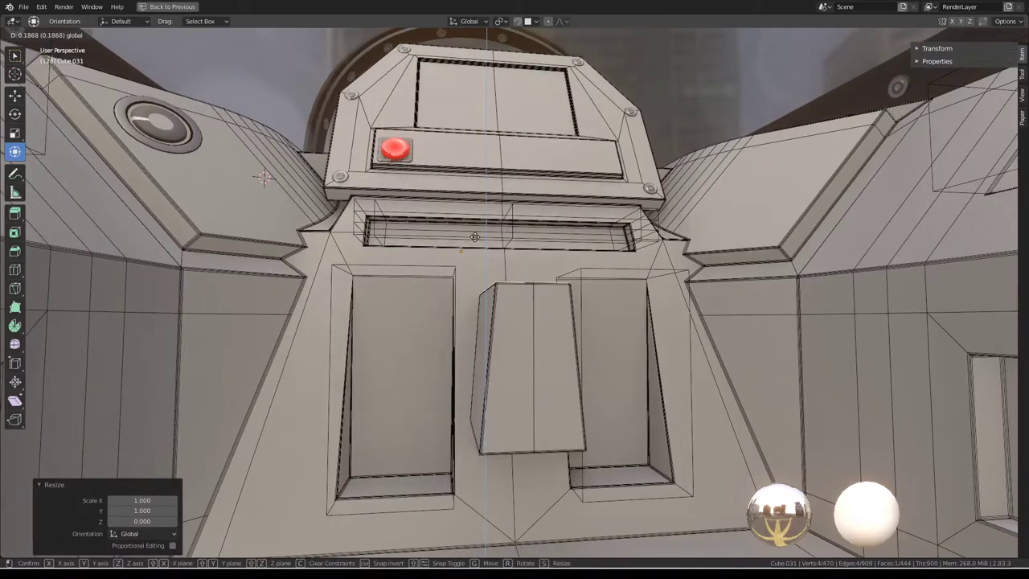
right_click(475, 237)
middle_click_drag(475, 237, 435, 287)
left_click(525, 456)
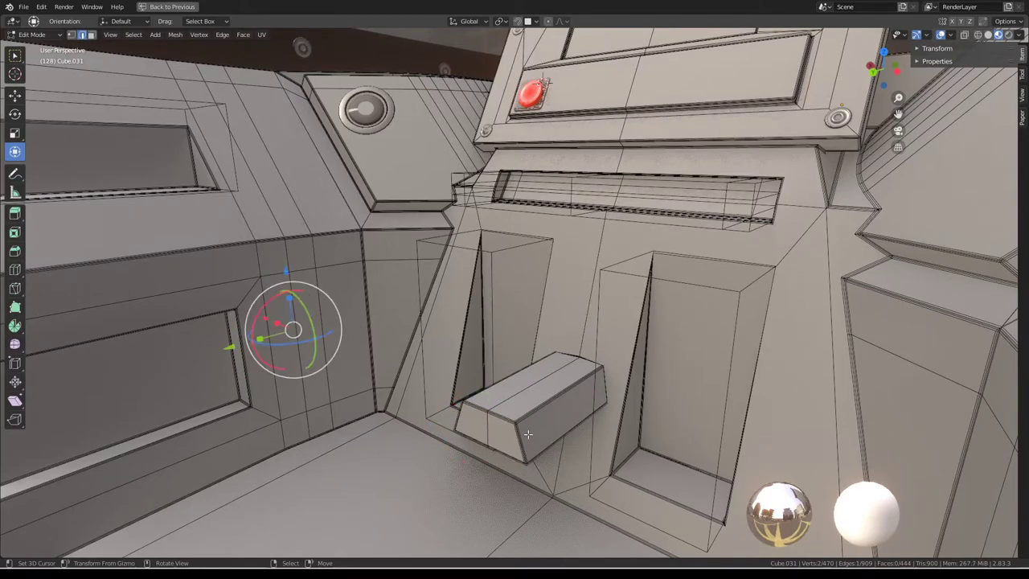
middle_click_drag(454, 388, 534, 389)
Switch between Object and Edit Mode while orbiting to look under the console.
key("Tab")
scroll(545, 345, "down", 5)
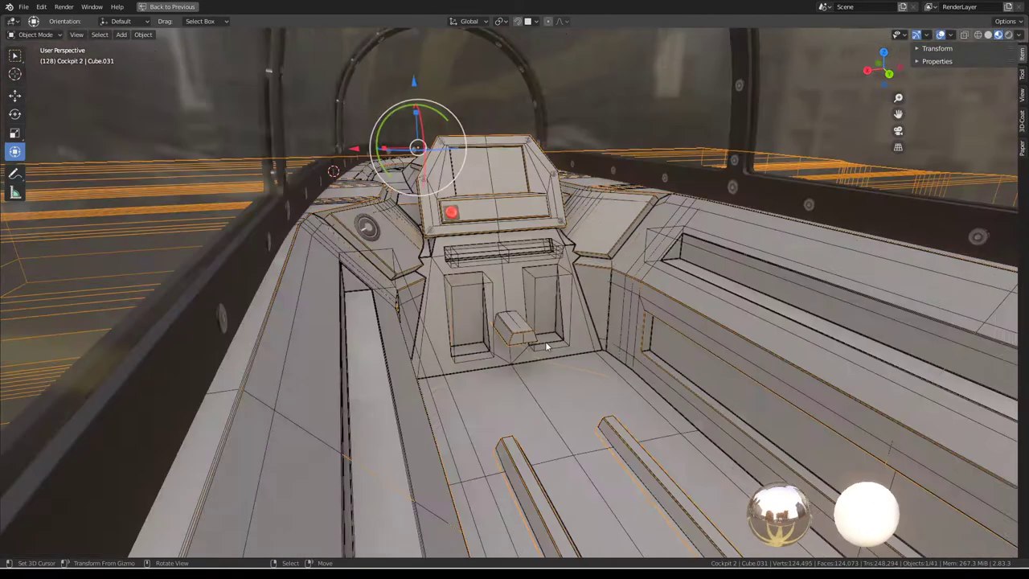
mouse_move(545, 346)
middle_mouse_down()
mouse_move(514, 342)
mouse_move(702, 252)
mouse_move(505, 278)
mouse_move(613, 279)
mouse_move(432, 300)
mouse_move(558, 336)
mouse_move(602, 308)
mouse_move(472, 259)
mouse_move(539, 366)
middle_mouse_up()
key("Tab")
scroll(530, 337, "up", 5)
key("Tab")
key("Tab")
mouse_move(561, 296)
middle_mouse_down()
mouse_move(535, 298)
mouse_move(544, 391)
mouse_move(443, 334)
middle_mouse_up()
key("Tab")
key("Tab")
Cycle through the overlapping objects under the console to select footrest block Cube.031.
left_click(382, 305, "alt")
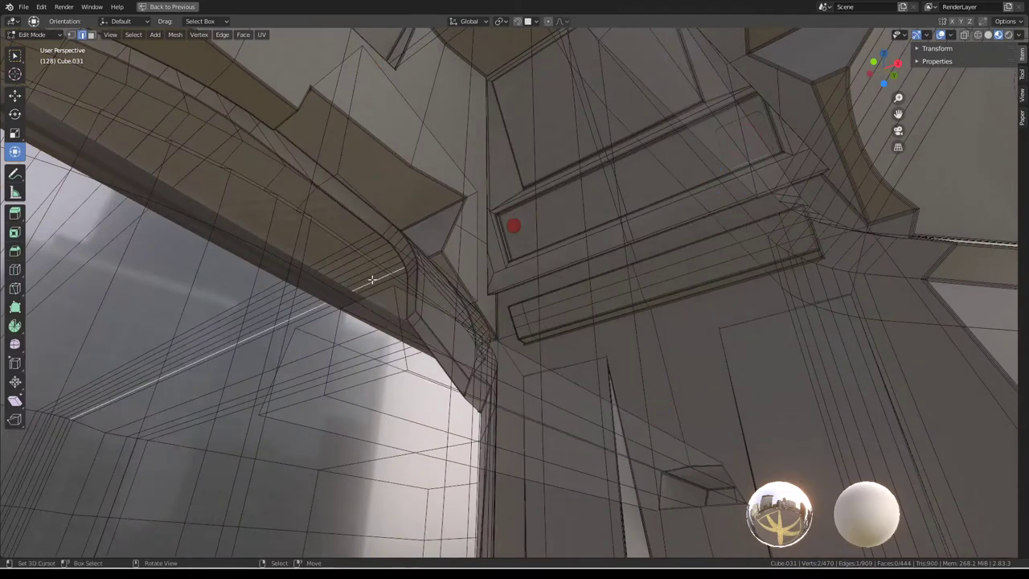
left_click(367, 321, "alt")
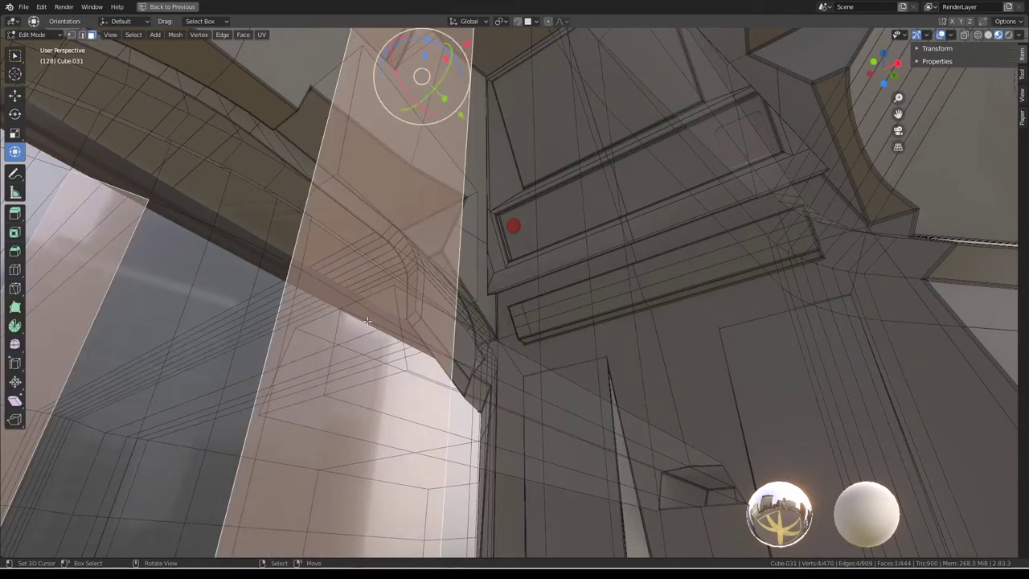
key("Tab")
left_click(402, 339)
left_click(402, 339)
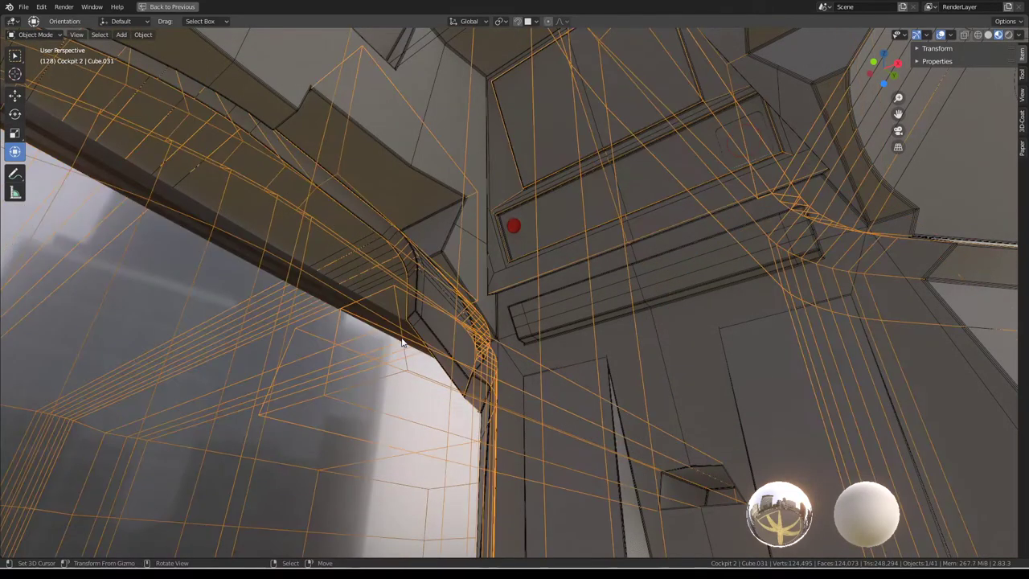
left_click(402, 339)
left_click(411, 375)
Select the small face on the footrest block's underside in Edit Mode.
key("Tab")
left_click(412, 376)
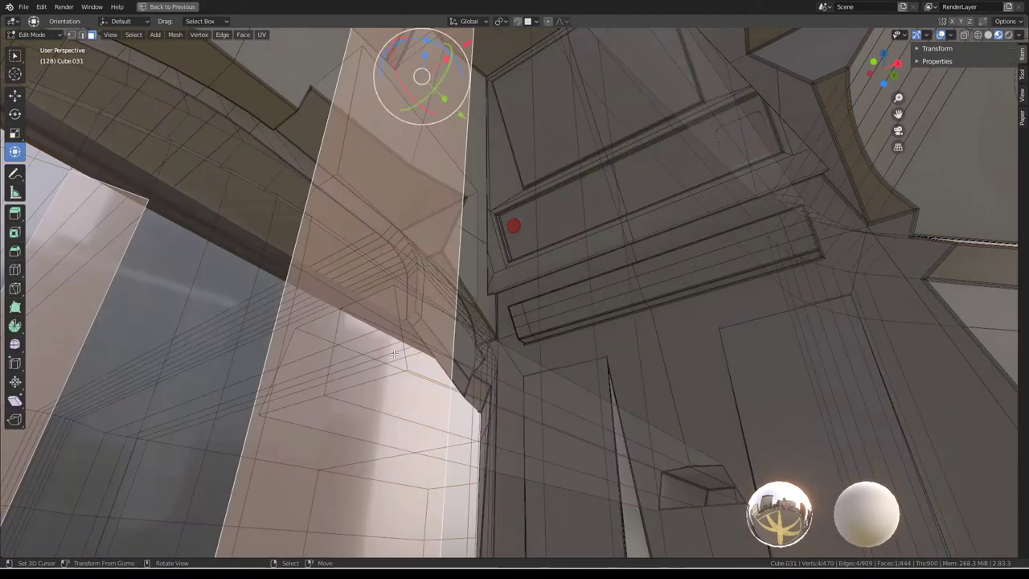
left_click(577, 389)
left_click(576, 389)
middle_click_drag(573, 369, 548, 345)
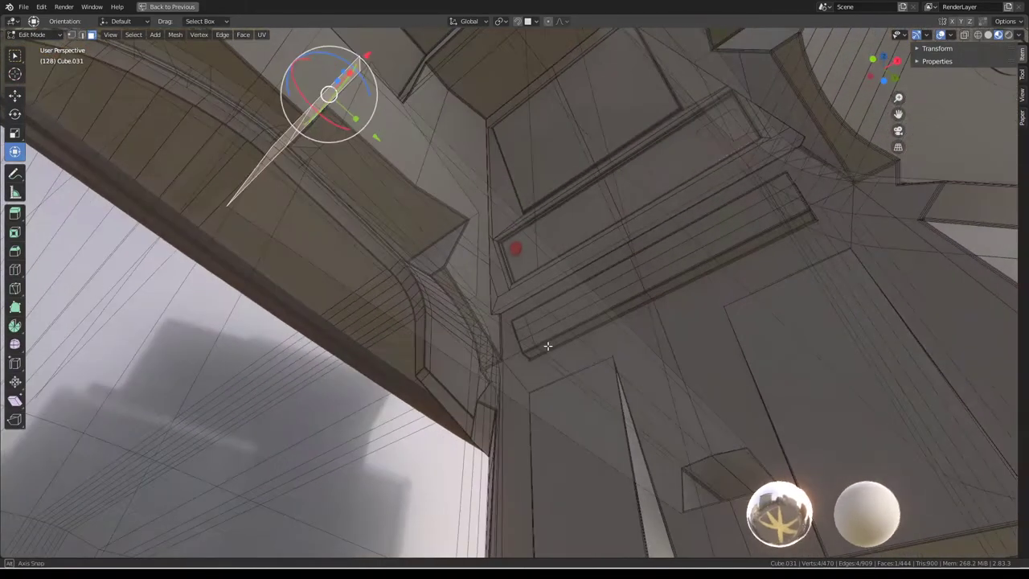
Slide the underside face down and outward into place.
left_click_drag(590, 359, 807, 478)
mouse_move(807, 479)
middle_mouse_down()
mouse_move(625, 337)
mouse_move(538, 313)
middle_mouse_up()
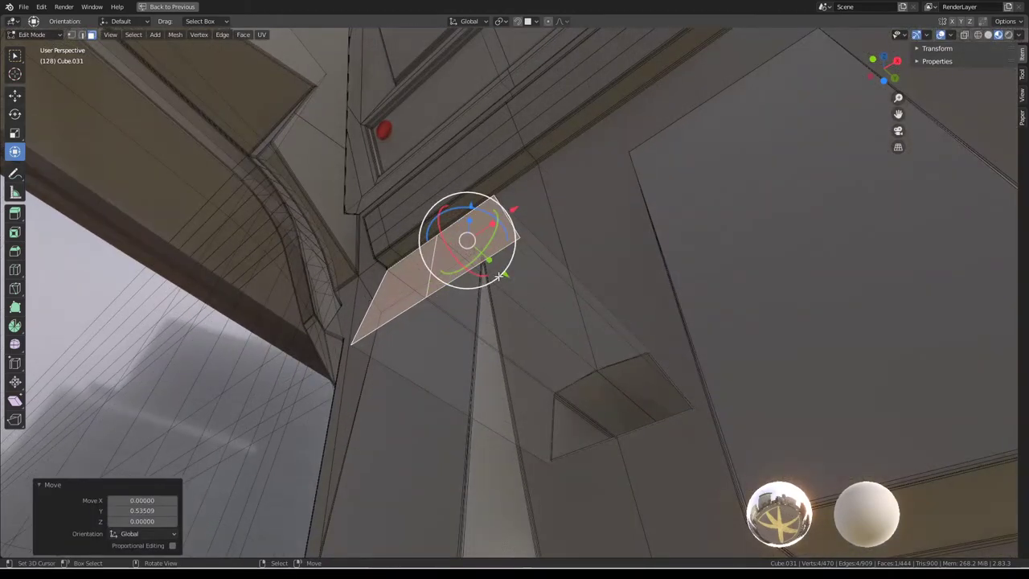
mouse_move(526, 292)
left_mouse_down()
mouse_move(735, 446)
mouse_move(292, 191)
left_mouse_up()
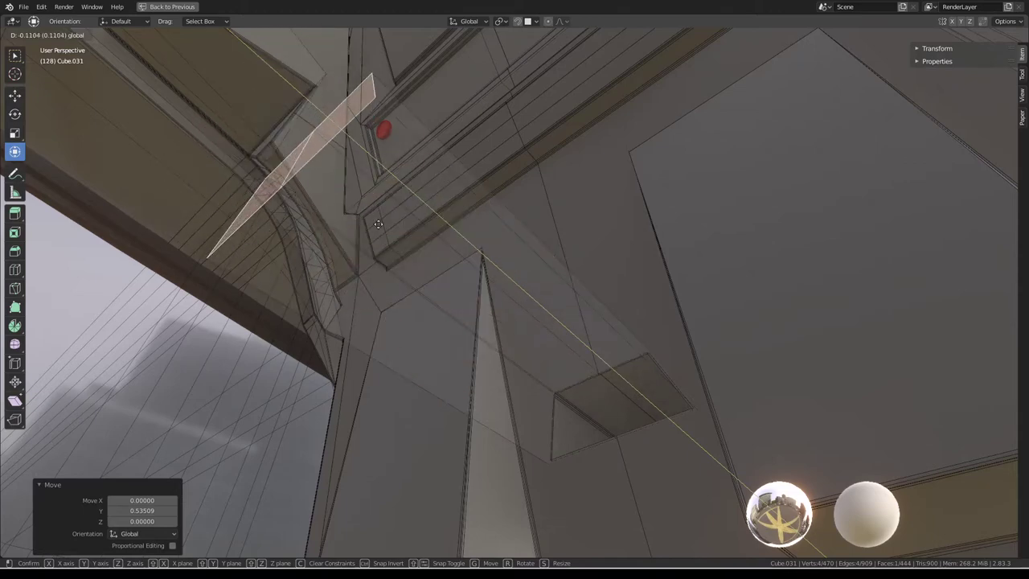
mouse_move(378, 223)
left_mouse_down()
mouse_move(482, 301)
mouse_move(648, 389)
mouse_move(551, 333)
mouse_move(483, 274)
mouse_move(666, 361)
mouse_move(729, 412)
mouse_move(691, 394)
left_mouse_up()
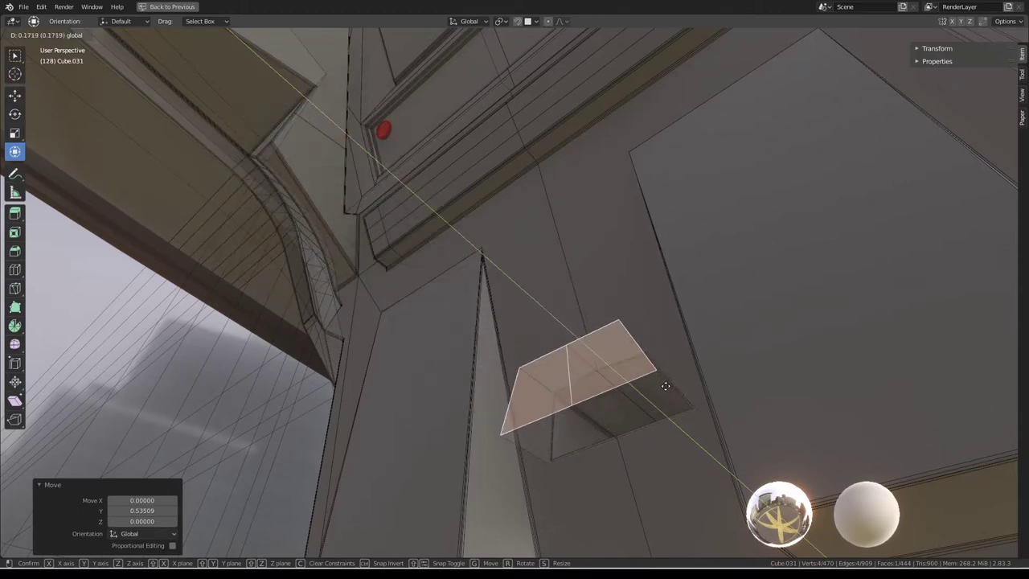
left_click(691, 394)
mouse_move(691, 393)
middle_mouse_down()
mouse_move(610, 366)
mouse_move(647, 436)
middle_mouse_up()
Move the block's end face along Y to adjust its length.
key("g")
key("y")
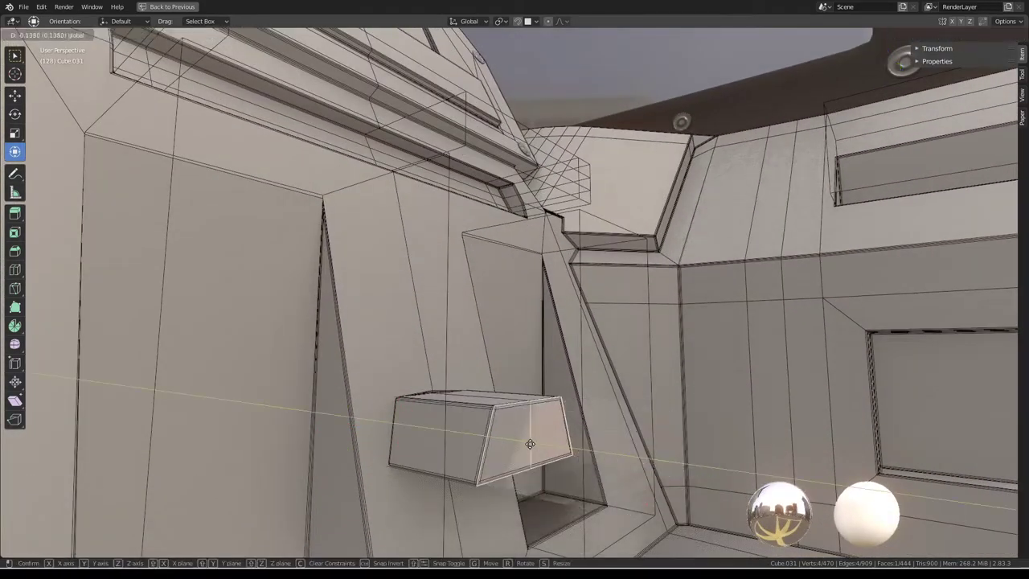
left_click(500, 436)
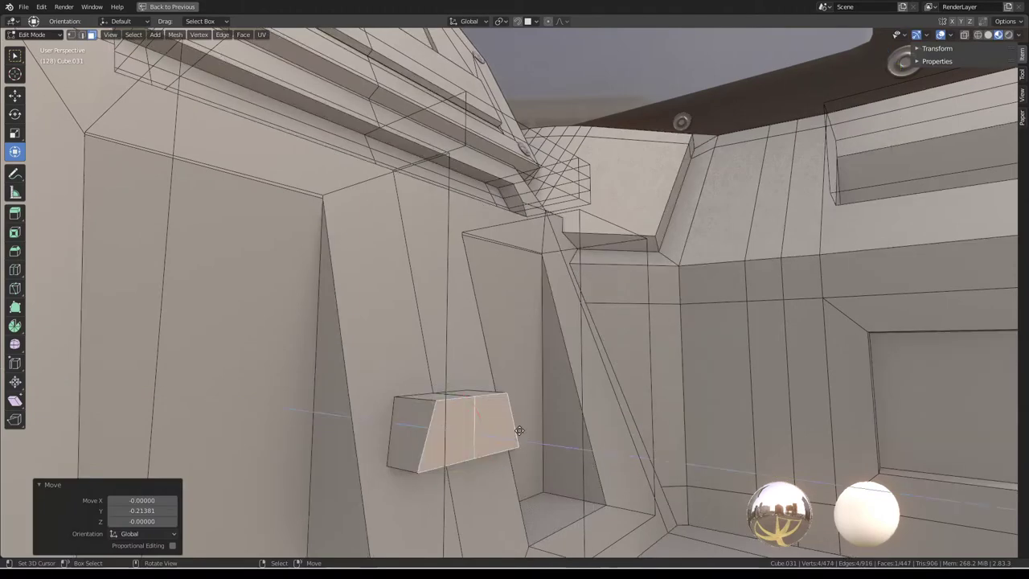
Push the footrest's end face further out along the Y axis.
key("g")
key("y")
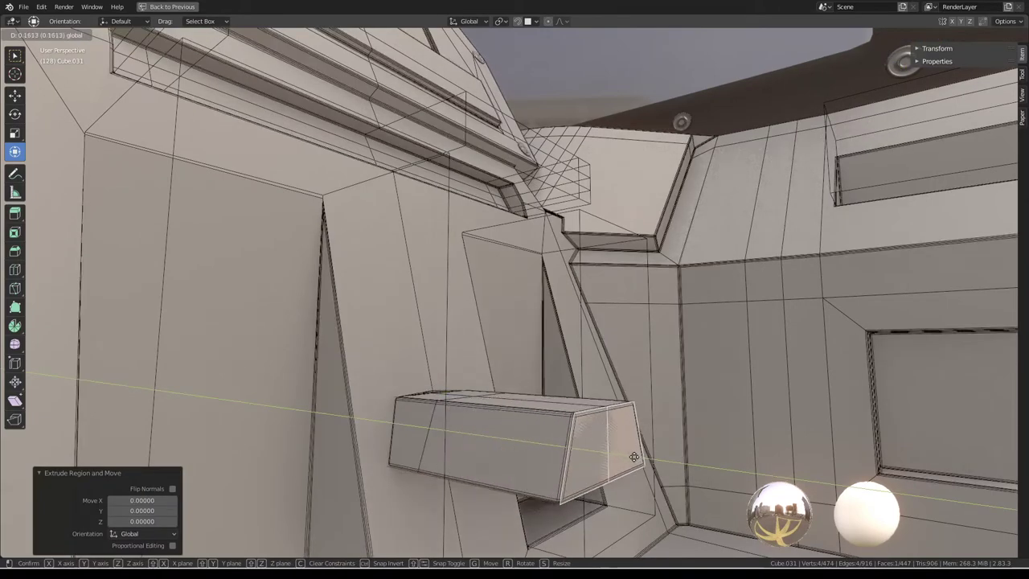
left_click(635, 457)
middle_click_drag(611, 454, 592, 379)
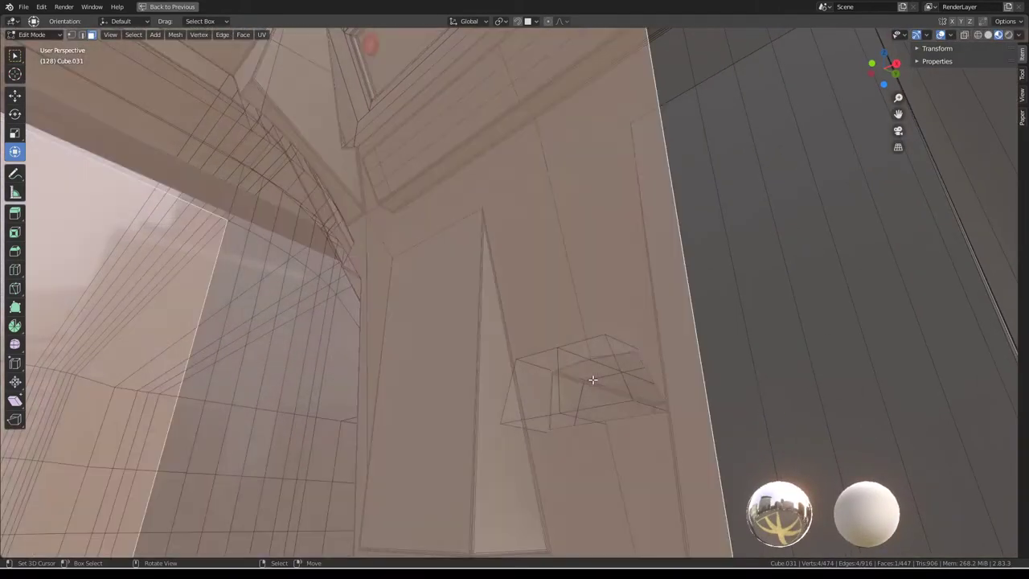
Turn off X-ray and extrude the block's lower face along the Y axis.
key("alt+z")
left_click(611, 393)
mouse_move(608, 395)
middle_mouse_down()
mouse_move(607, 360)
mouse_move(460, 386)
mouse_move(487, 352)
mouse_move(501, 375)
mouse_move(500, 343)
mouse_move(545, 316)
mouse_move(573, 324)
middle_mouse_up()
key("e")
left_click(607, 360)
key("g")
key("y")
left_click(572, 338)
Tilt the extruded lower face and shift it -0.22175 along Y.
key("Tab")
key("Tab")
mouse_move(419, 358)
middle_mouse_down()
mouse_move(520, 349)
mouse_move(488, 299)
mouse_move(503, 230)
middle_mouse_up()
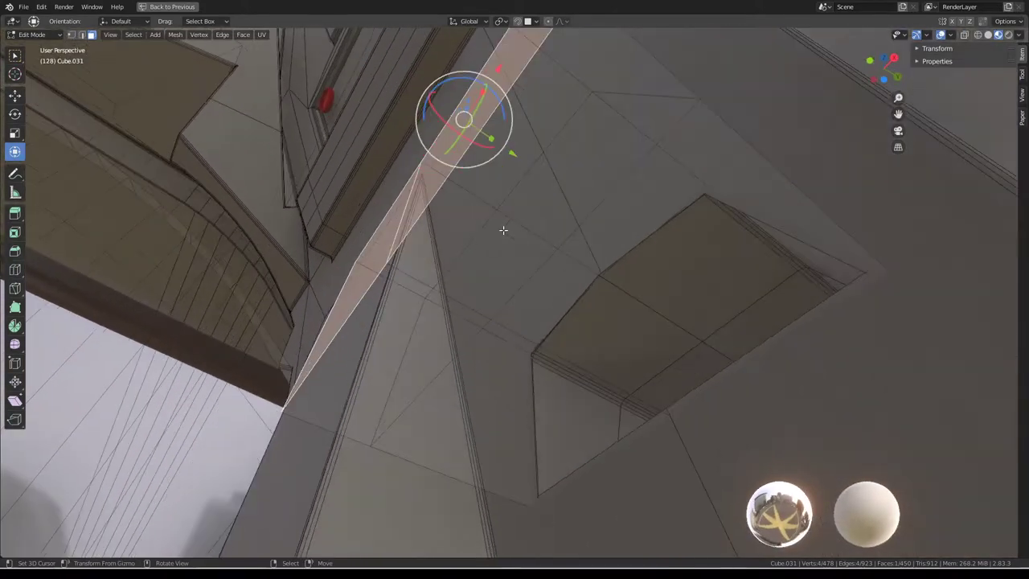
middle_click_drag(442, 200, 523, 193)
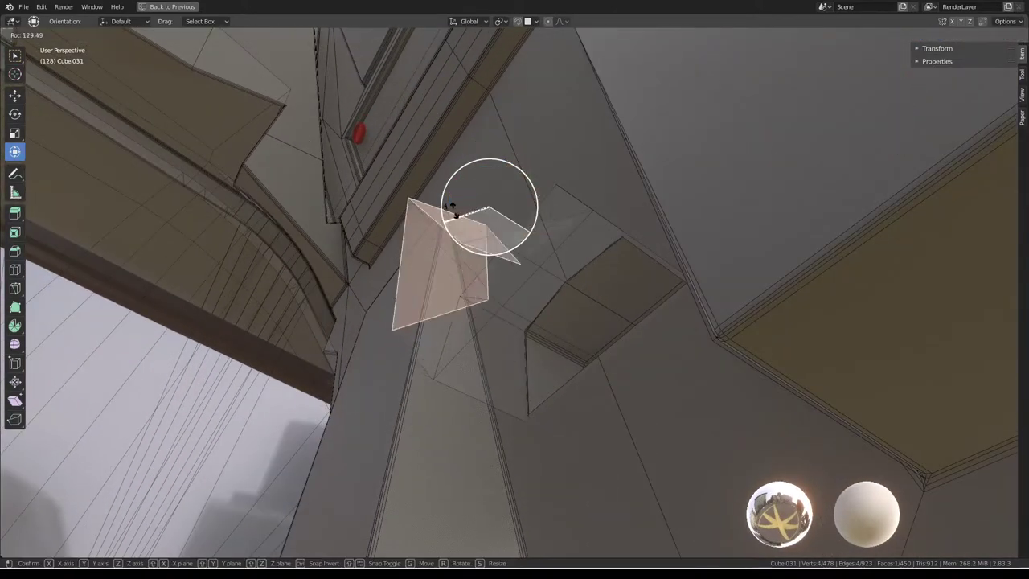
left_click(514, 239)
key("g")
key("y")
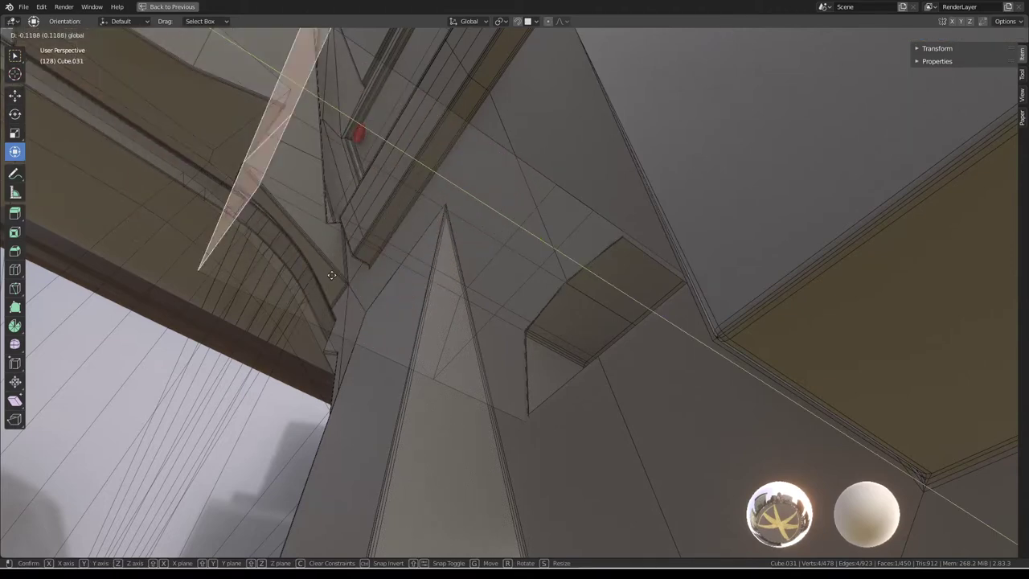
left_click(99, 216)
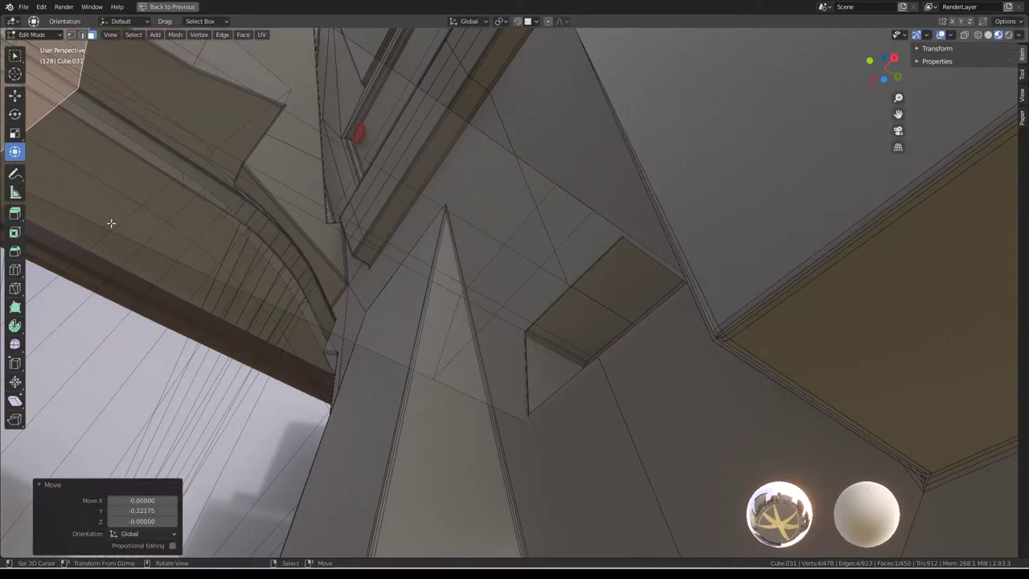
Zoom out to a level view of the console and resume editing the block's geometry.
middle_click_drag(111, 223, 338, 162)
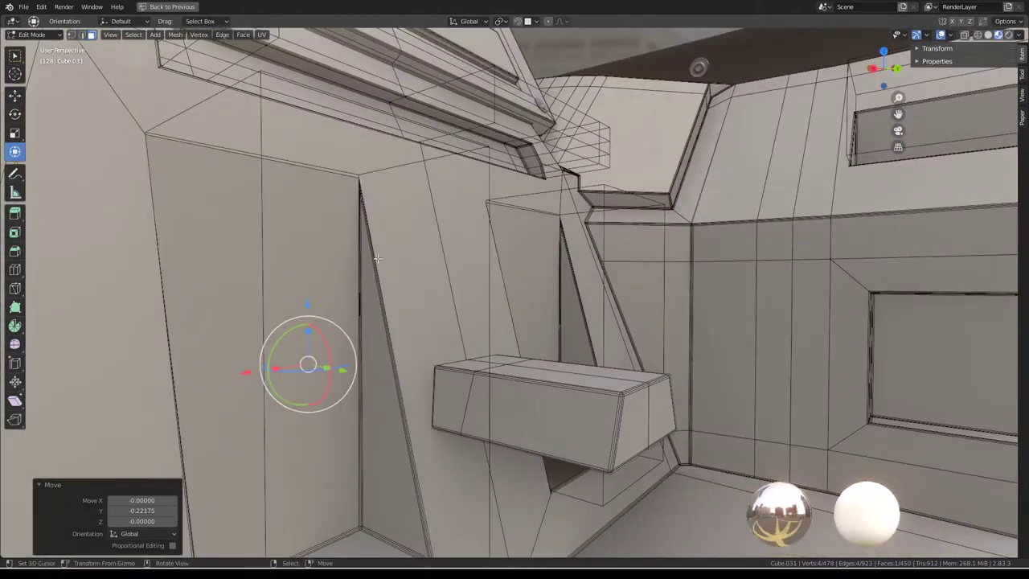
scroll(633, 256, "down", 2)
scroll(546, 292, "down", 2)
scroll(450, 364, "down", 2)
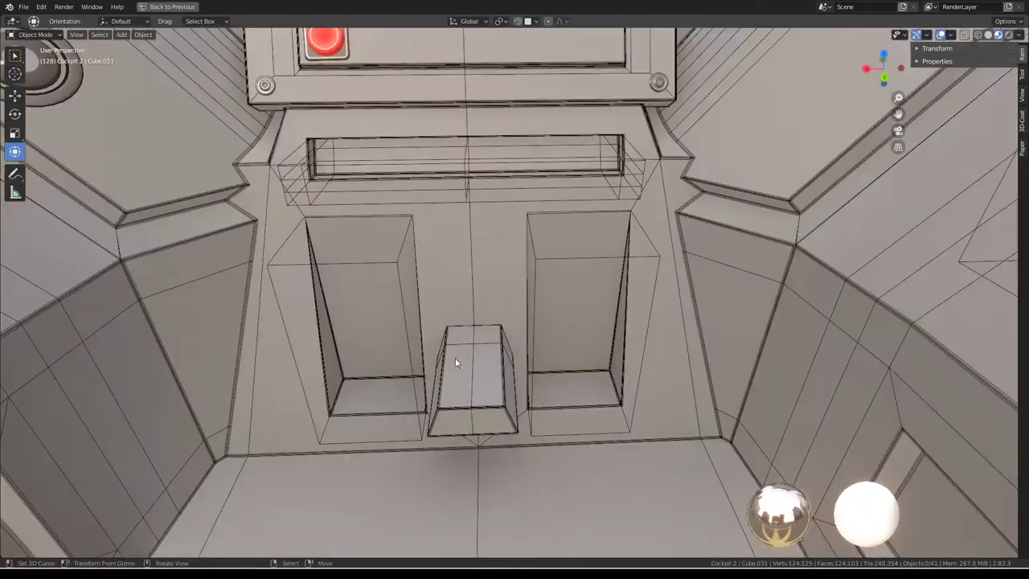
scroll(455, 358, "down", 2)
middle_click_drag(490, 322, 487, 292)
key("Tab")
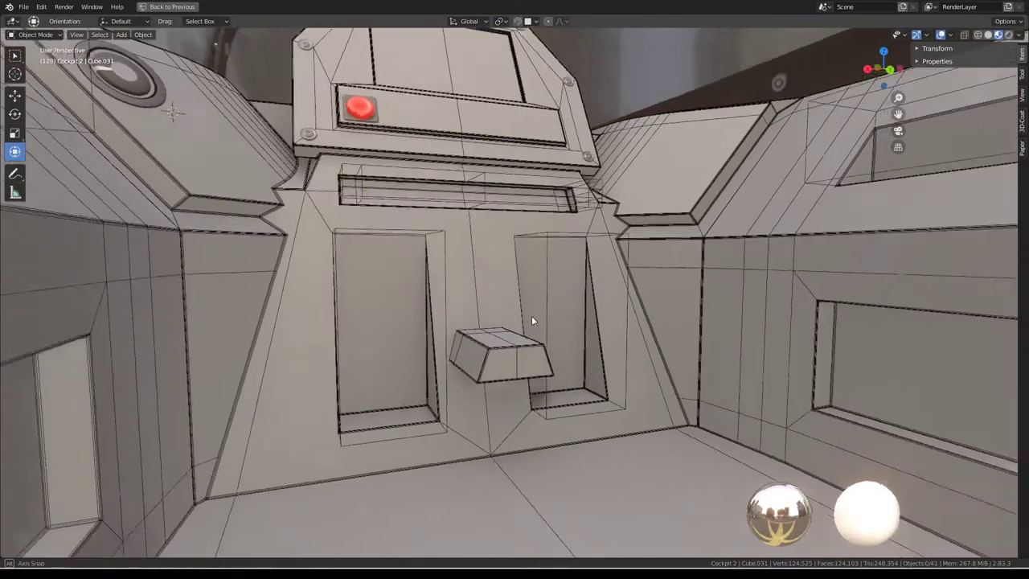
mouse_move(531, 313)
middle_mouse_down()
mouse_move(428, 348)
mouse_move(402, 308)
middle_mouse_up()
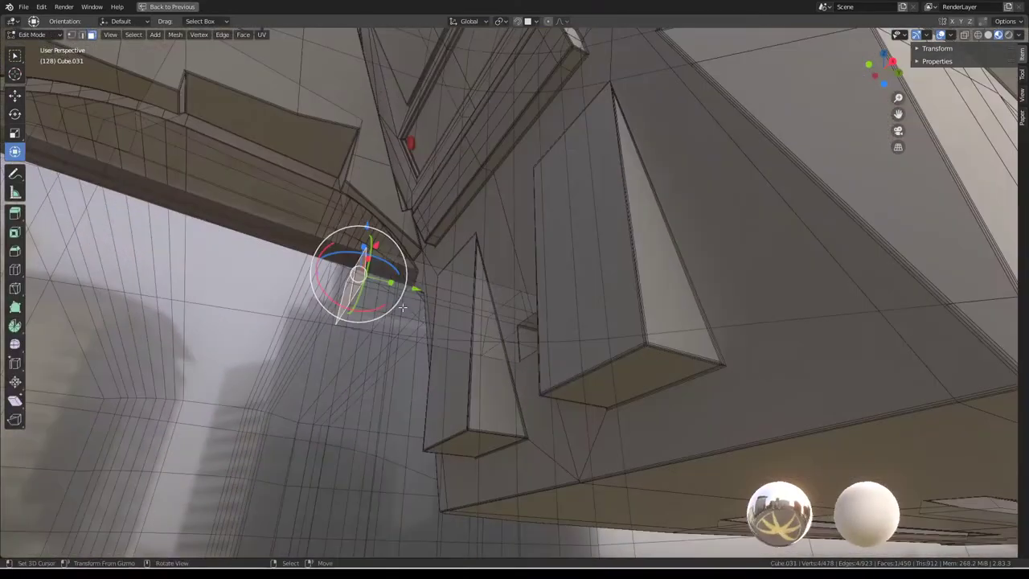
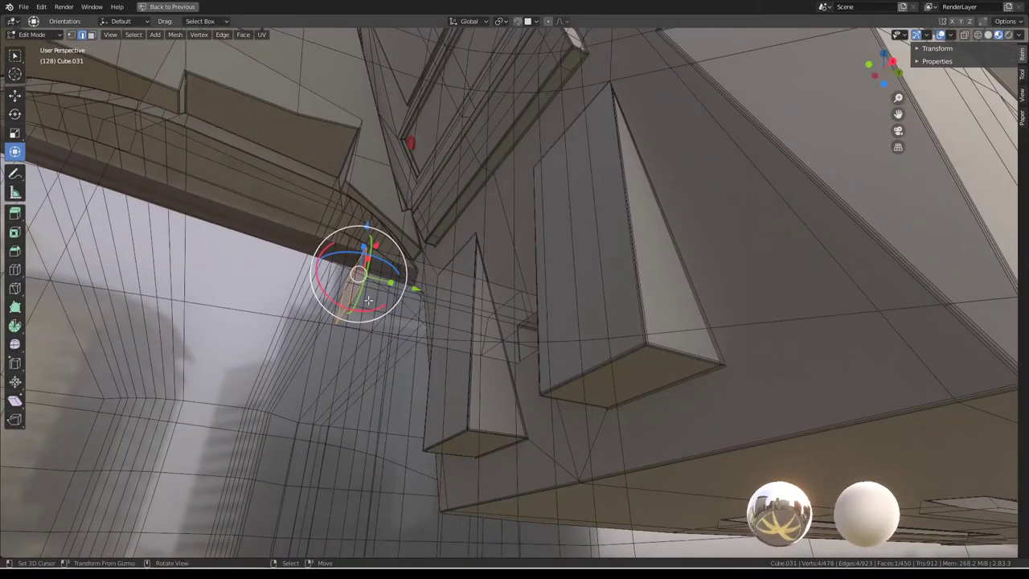
Lower the selected wedge geometry in two small downward moves.
left_click_drag(363, 243, 368, 294)
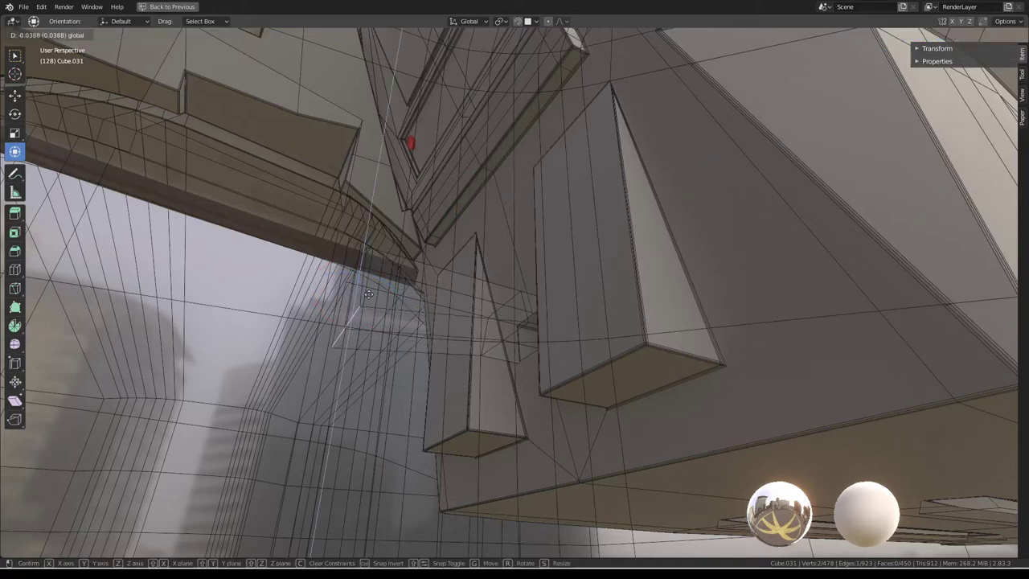
left_click_drag(368, 336, 368, 338)
mouse_move(368, 337)
middle_mouse_down()
mouse_move(501, 338)
mouse_move(523, 299)
mouse_move(520, 218)
middle_mouse_up()
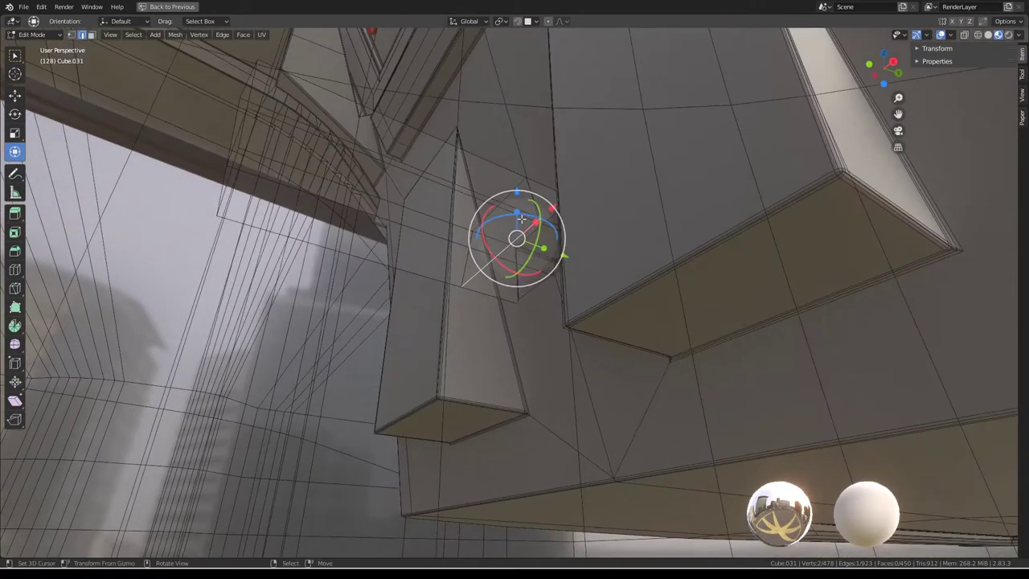
left_click_drag(515, 193, 522, 254)
left_click_drag(531, 352, 527, 342)
mouse_move(526, 341)
middle_mouse_down()
mouse_move(518, 241)
mouse_move(506, 280)
mouse_move(444, 332)
middle_mouse_up()
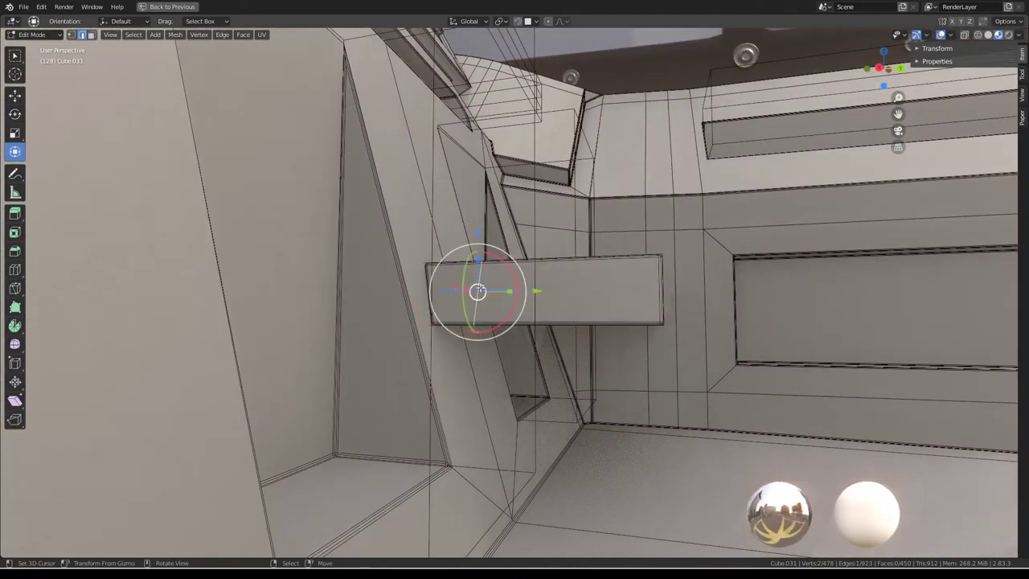
Select the linked leftover box piece, apply Limited Dissolve, and remove it from the wall.
key("ctrl+l")
key("q")
mouse_move(565, 240)
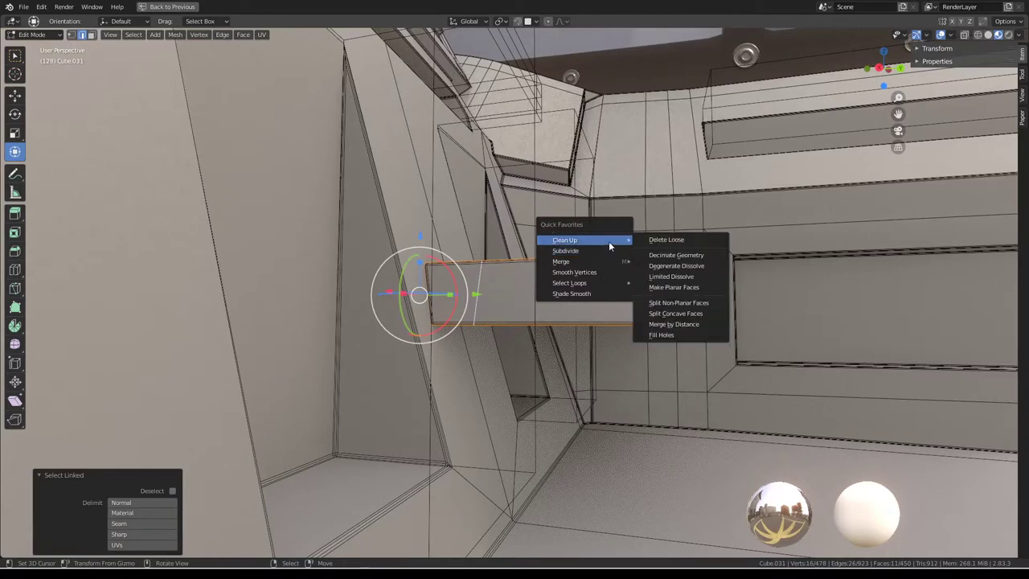
left_click(685, 277)
middle_click_drag(504, 278, 521, 262)
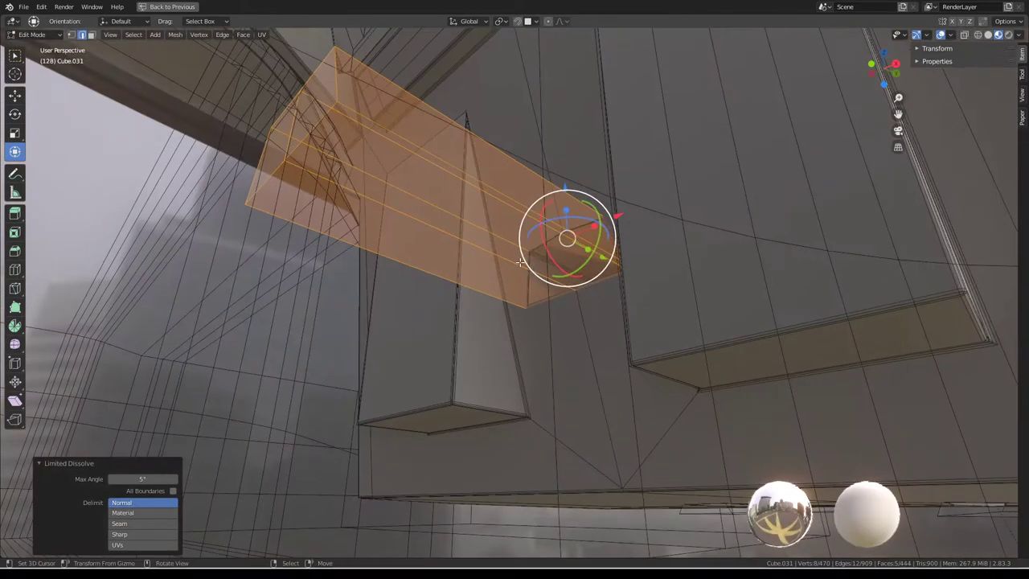
key("h")
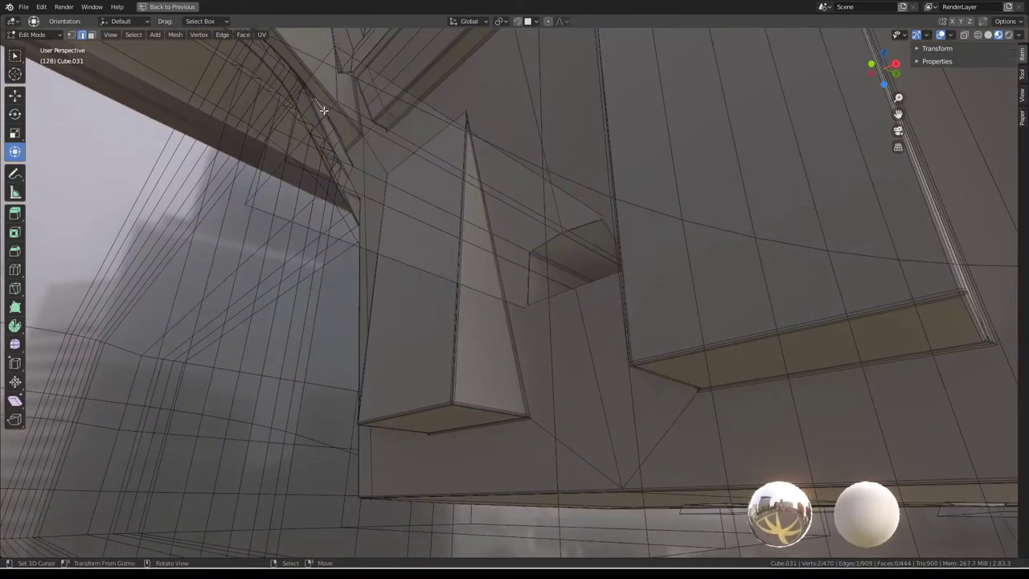
mouse_move(322, 109)
middle_mouse_down()
mouse_move(589, 303)
mouse_move(593, 350)
mouse_move(585, 344)
middle_mouse_up()
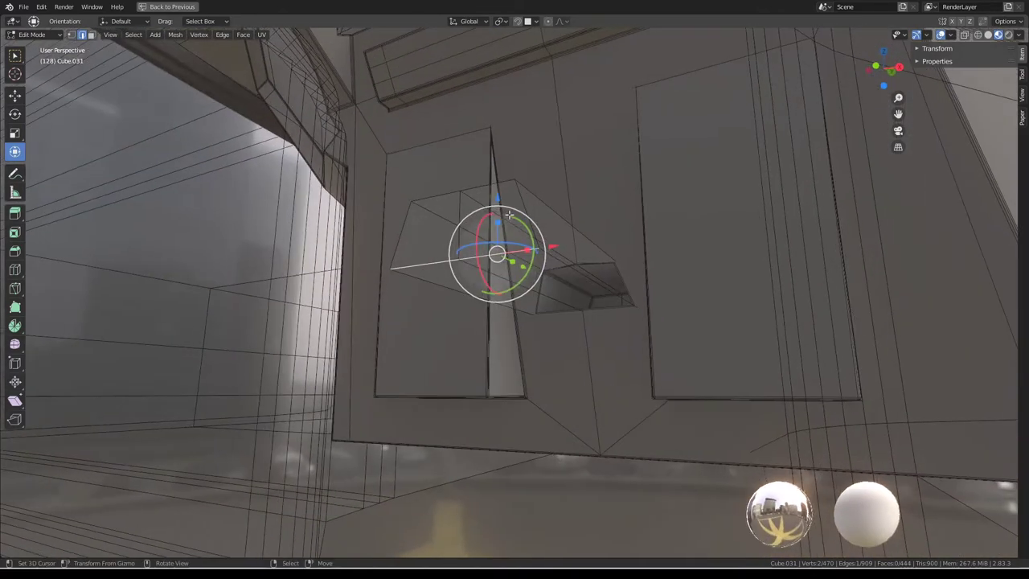
Nudge the angled support piece down 0.04619 along Z and 0.02655 along Y.
left_click(529, 445)
mouse_move(529, 444)
middle_mouse_down()
mouse_move(475, 420)
mouse_move(497, 415)
middle_mouse_up()
left_click_drag(351, 407, 638, 441)
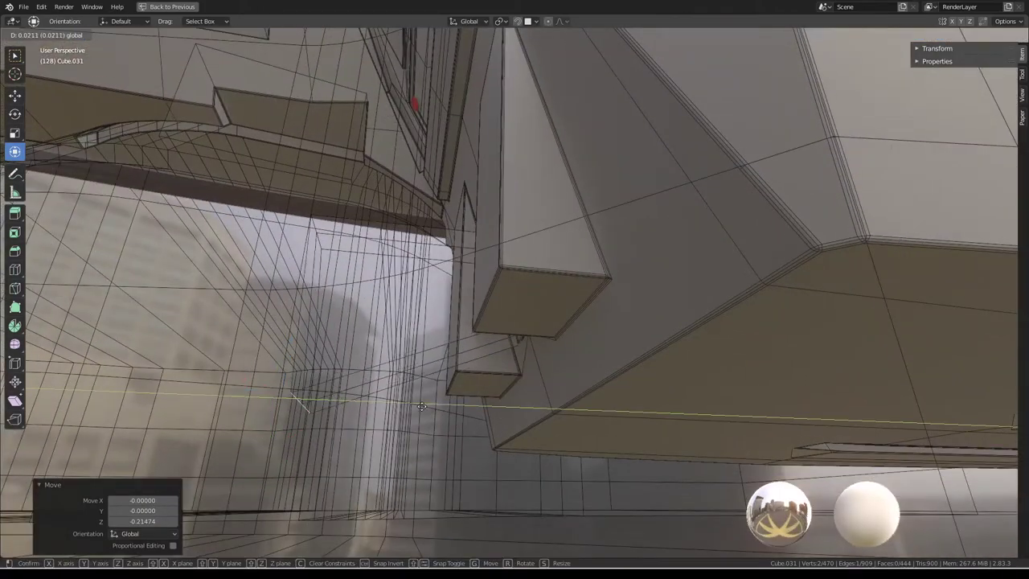
left_click(631, 442)
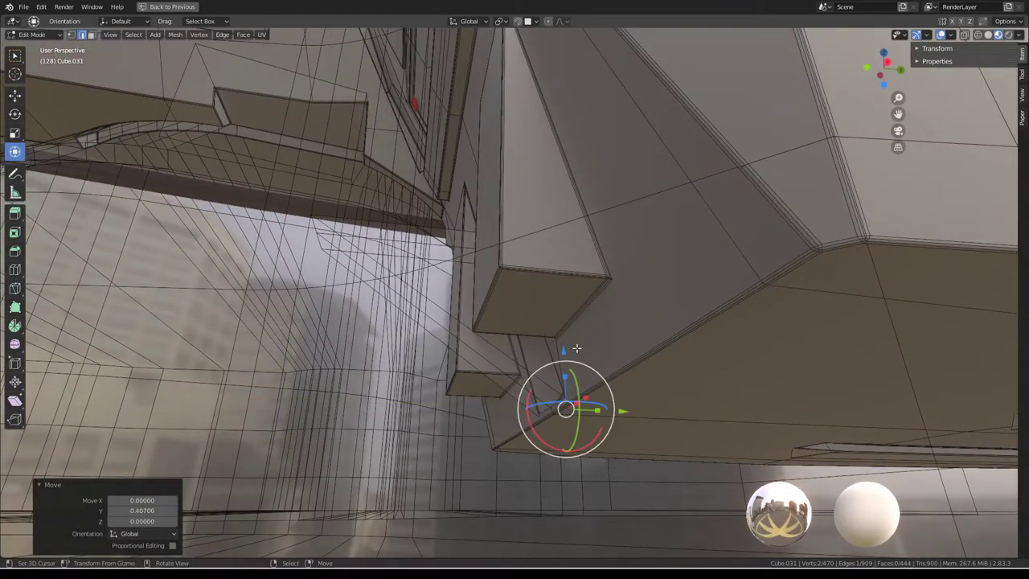
key("g")
key("z")
left_click(570, 382)
mouse_move(569, 383)
middle_mouse_down()
mouse_move(522, 391)
mouse_move(680, 400)
mouse_move(499, 407)
mouse_move(648, 409)
mouse_move(645, 393)
mouse_move(579, 340)
mouse_move(503, 340)
mouse_move(582, 518)
middle_mouse_up()
left_click_drag(520, 532, 467, 294)
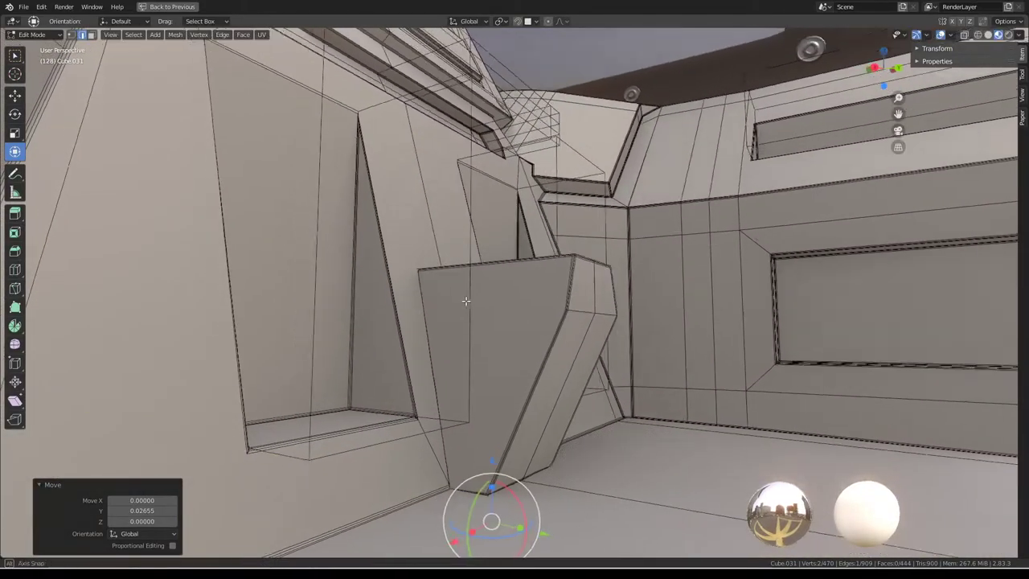
mouse_move(467, 294)
middle_mouse_down()
mouse_move(545, 281)
mouse_move(479, 311)
middle_mouse_up()
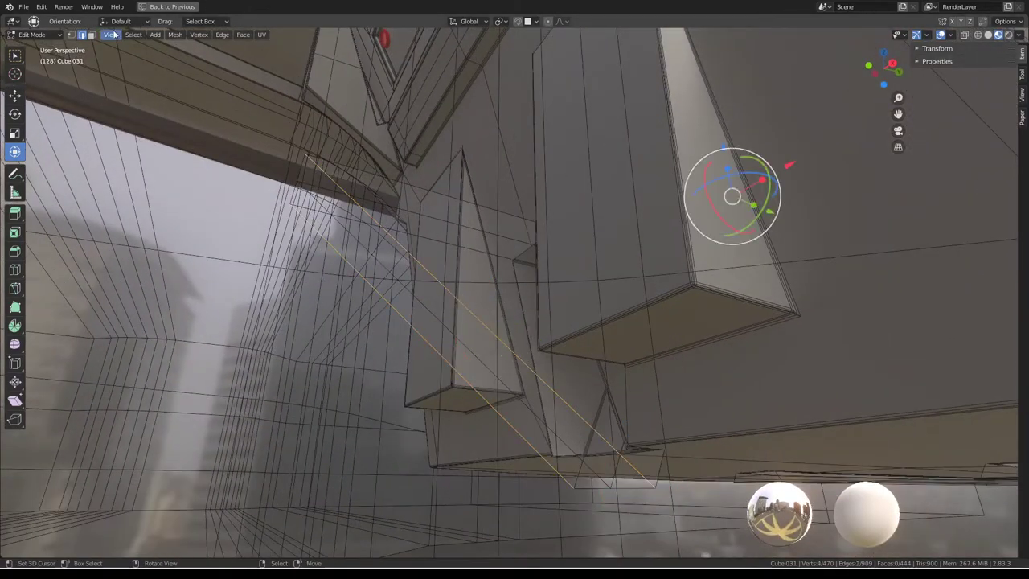
Delete the unwanted face from the wall piece.
left_click(438, 282)
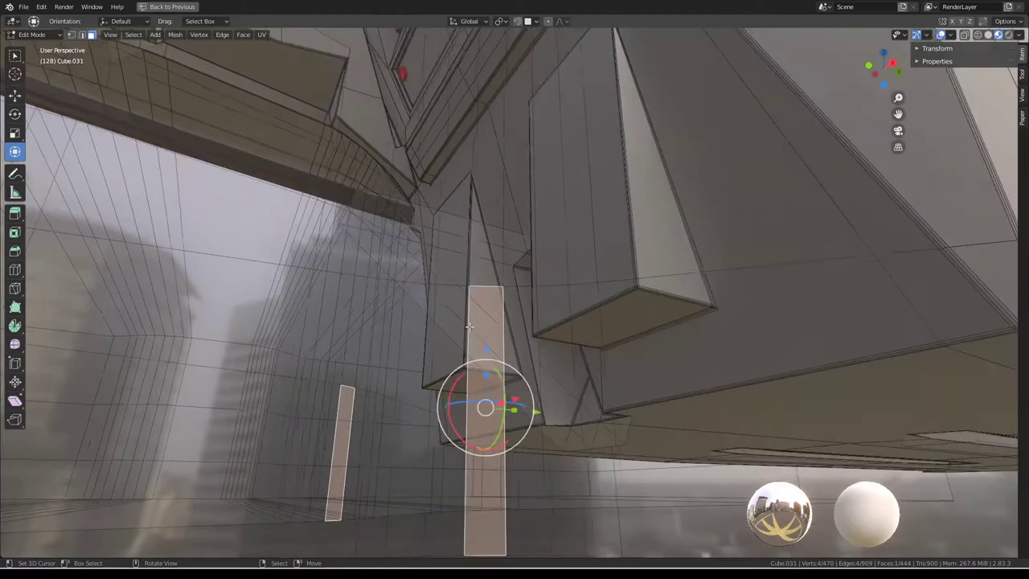
middle_click_drag(437, 282, 561, 351)
scroll(542, 297, "up", 3)
left_click(558, 298)
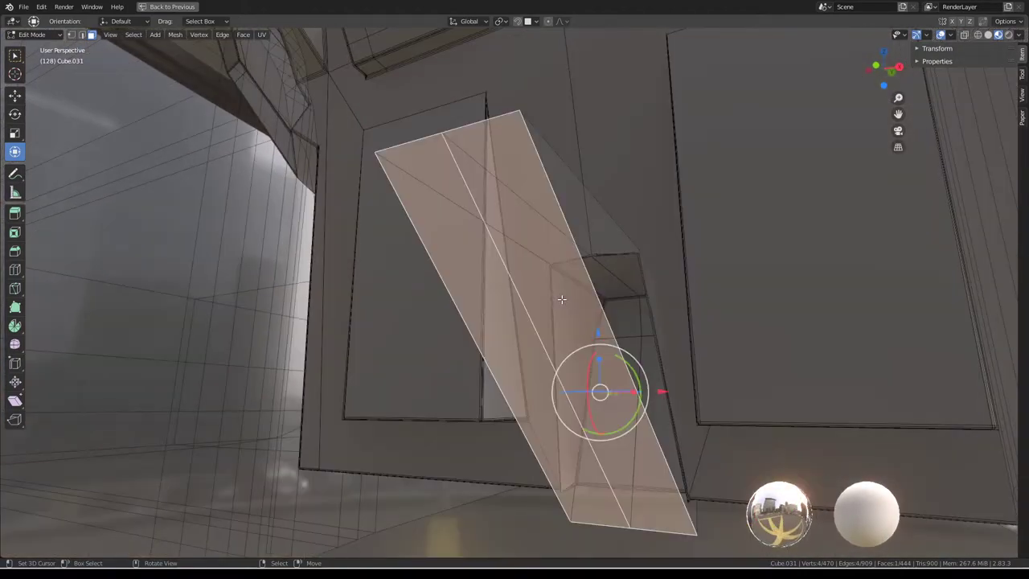
key("x")
left_click(568, 284)
middle_click_drag(716, 283, 547, 283)
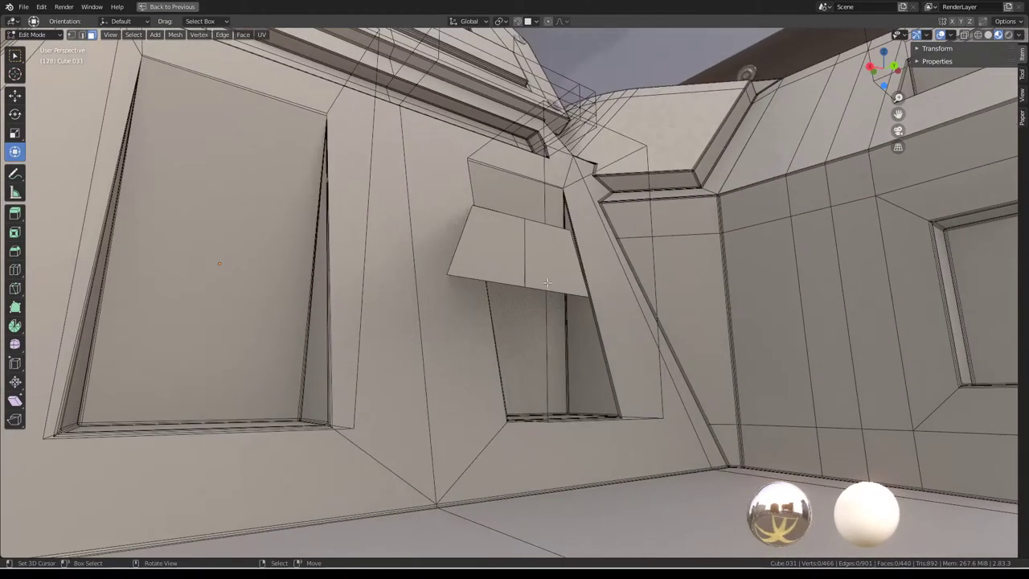
Create box geometry below the wall piece and delete its left side face.
right_click(528, 273, "ctrl")
middle_click_drag(520, 337, 490, 329)
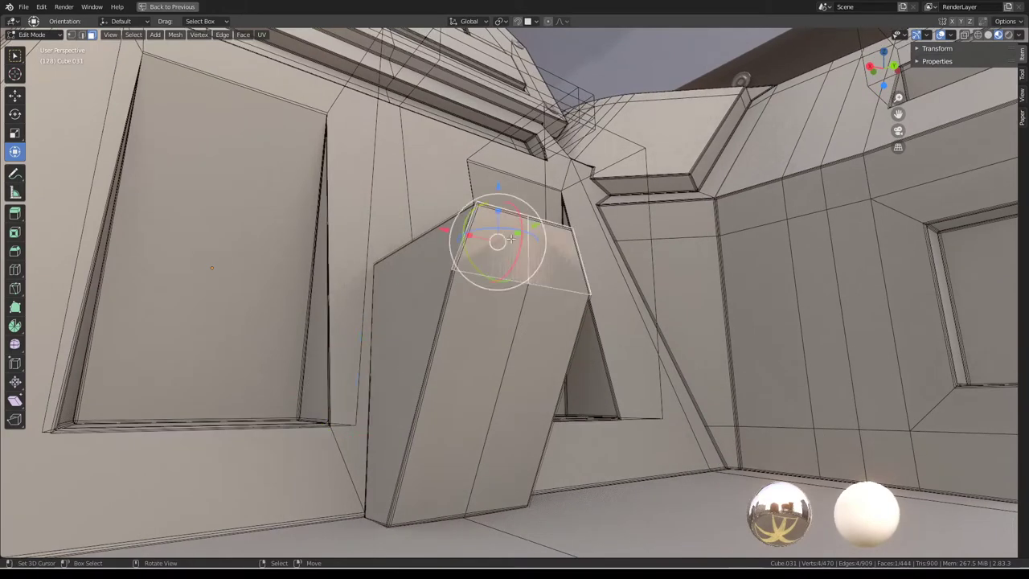
key("l")
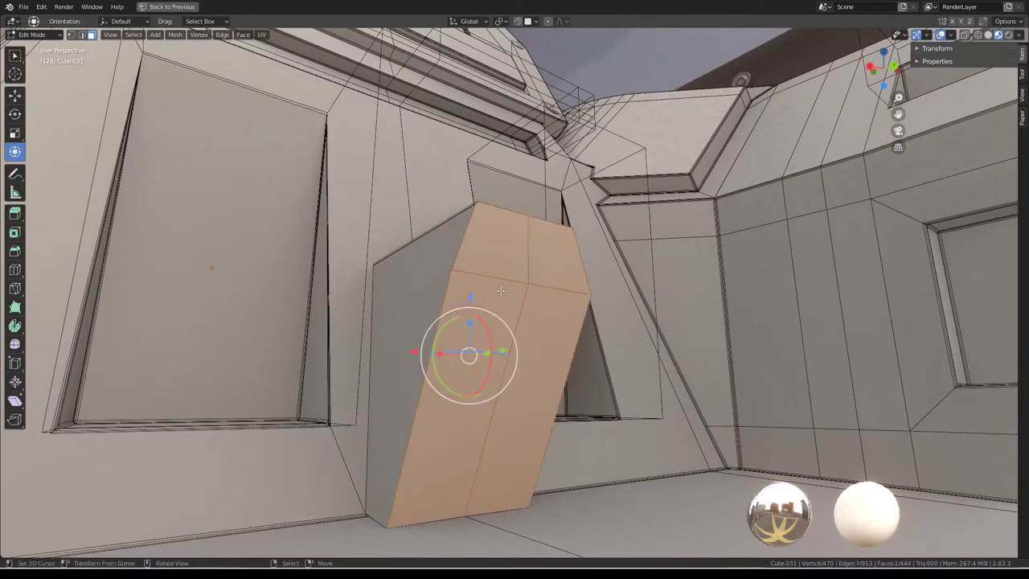
key("alt+a")
left_click(432, 313)
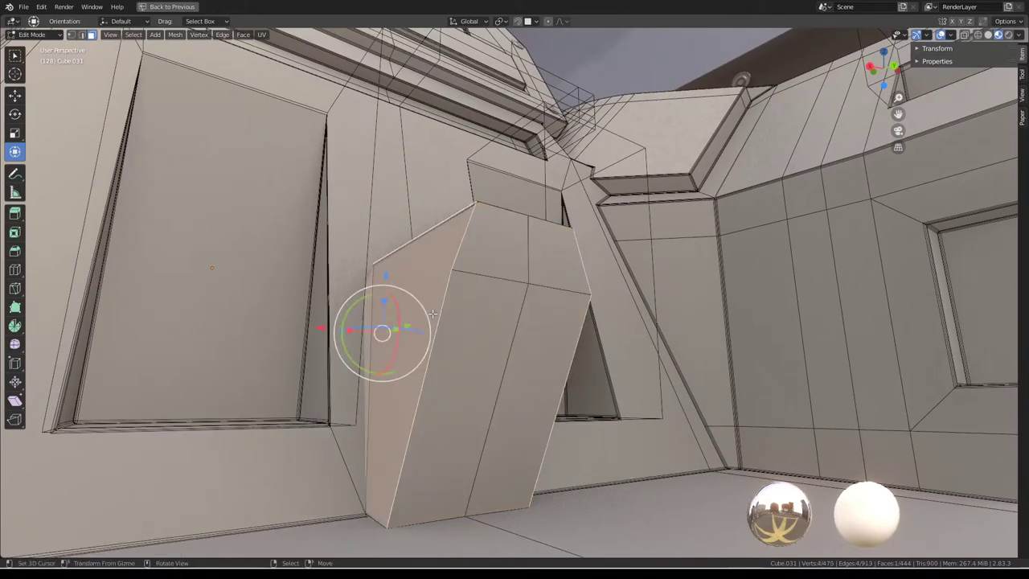
key("x")
left_click(539, 283)
Extrude the lower faces of the leaning box and move them into place.
key("l")
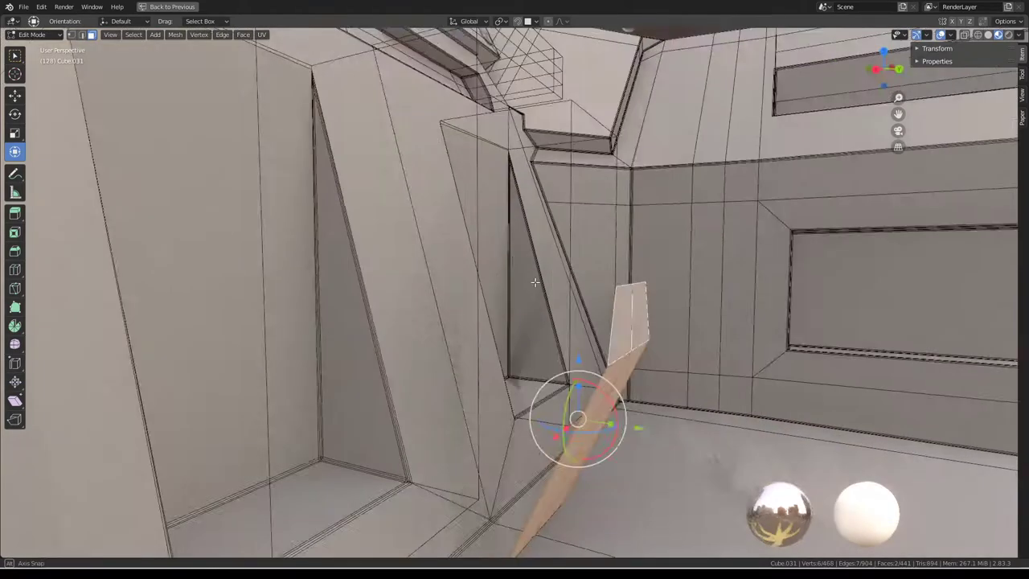
mouse_move(495, 256)
middle_mouse_down()
mouse_move(647, 390)
mouse_move(593, 394)
middle_mouse_up()
key("e")
right_click(651, 392)
key("g")
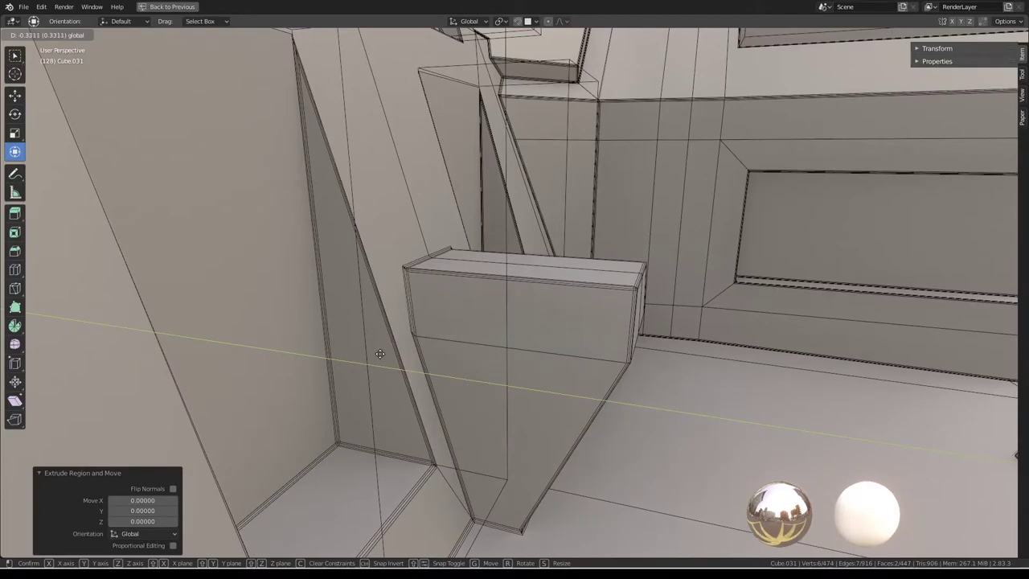
left_click(379, 353)
middle_click_drag(379, 354, 579, 273)
key("Tab")
mouse_move(422, 265)
middle_mouse_down()
mouse_move(579, 252)
mouse_move(489, 252)
mouse_move(476, 279)
mouse_move(480, 248)
mouse_move(501, 236)
mouse_move(491, 236)
mouse_move(492, 198)
mouse_move(654, 244)
mouse_move(482, 285)
mouse_move(546, 330)
mouse_move(519, 339)
mouse_move(479, 305)
mouse_move(565, 305)
mouse_move(557, 316)
middle_mouse_up()
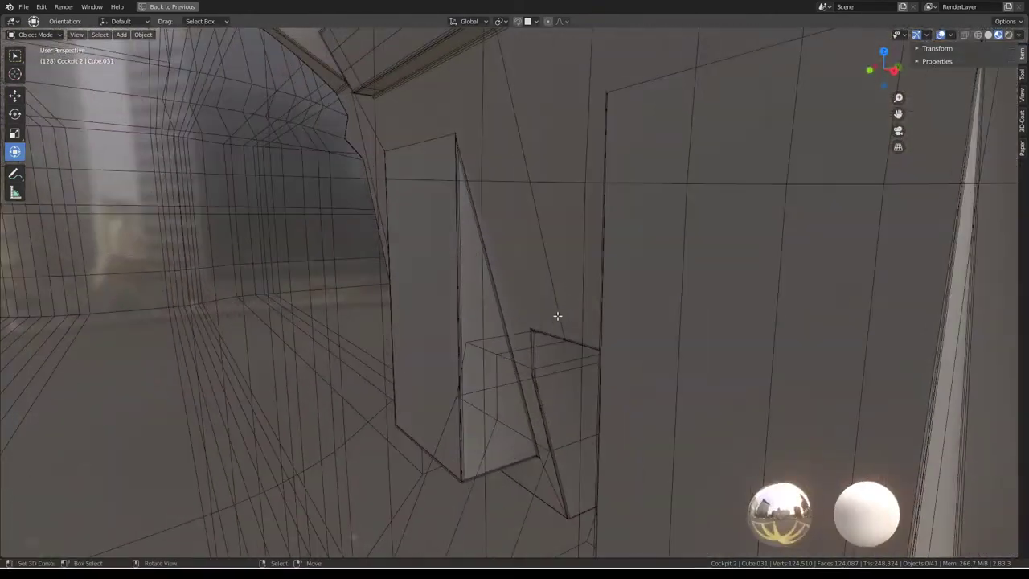
Raise the block's top edge 0.25701 along Z up beneath the vent strip.
key("Tab")
left_click(82, 34)
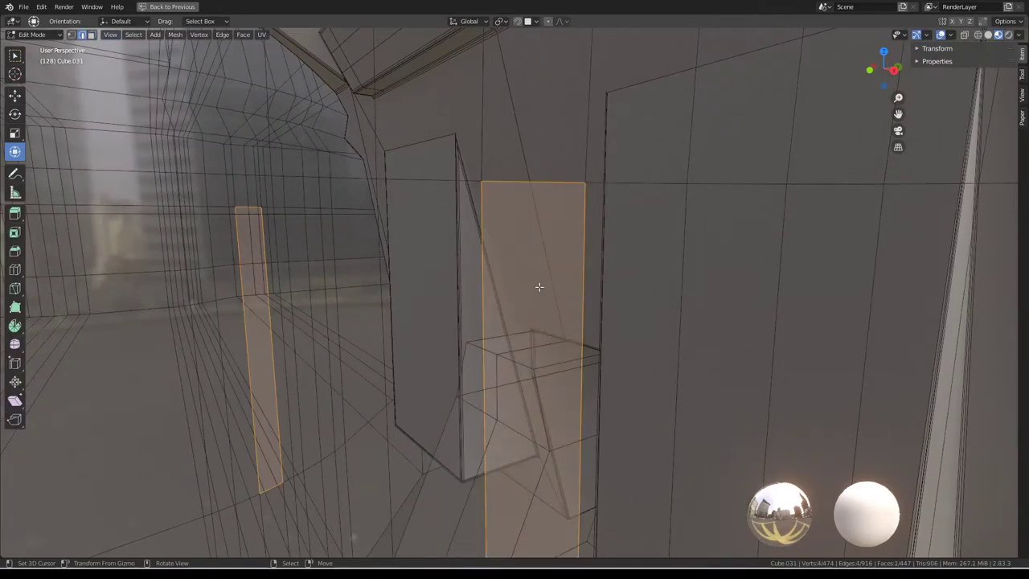
mouse_move(519, 370)
middle_mouse_down()
mouse_move(547, 367)
mouse_move(457, 260)
middle_mouse_up()
left_click(545, 362)
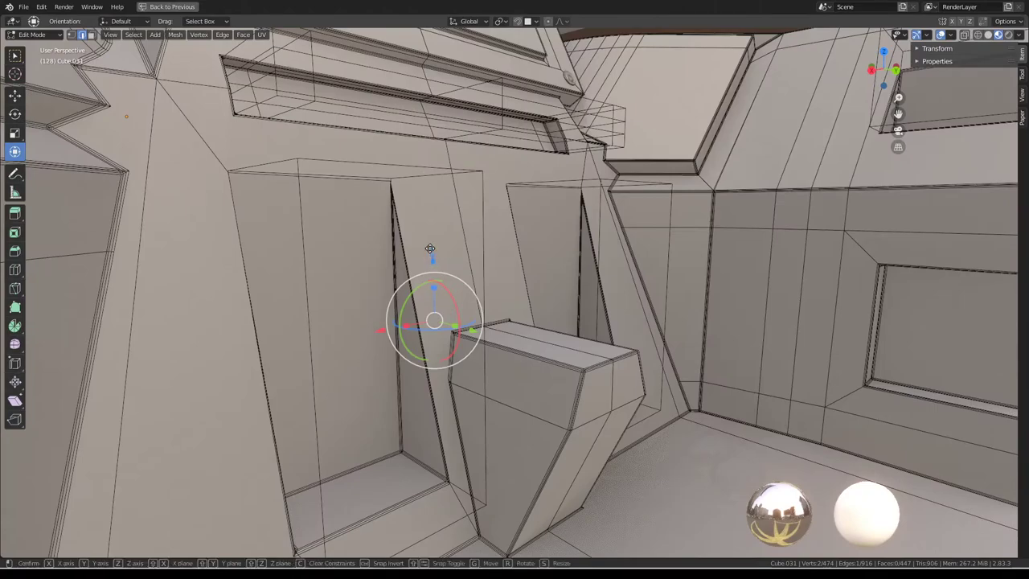
left_click_drag(429, 249, 415, 95)
mouse_move(421, 156)
middle_mouse_down()
mouse_move(493, 166)
mouse_move(521, 219)
mouse_move(493, 190)
mouse_move(568, 255)
middle_mouse_up()
key("Tab")
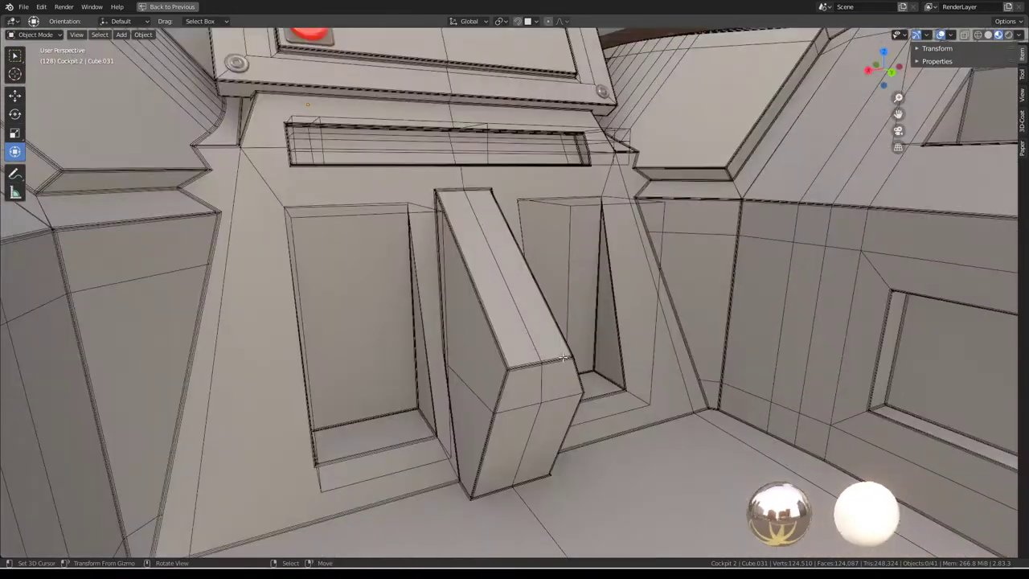
Narrow the two recessed console panels of Cube.029 by scaling along X.
key("Tab")
key("Tab")
middle_click_drag(563, 359, 424, 247)
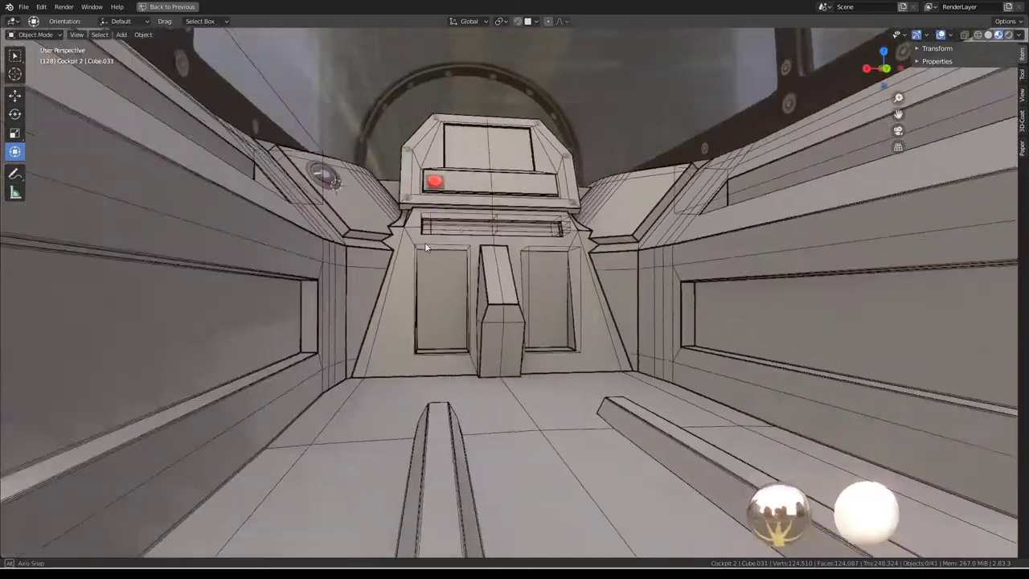
scroll(426, 247, "up", 3)
left_click(570, 227)
key("Tab")
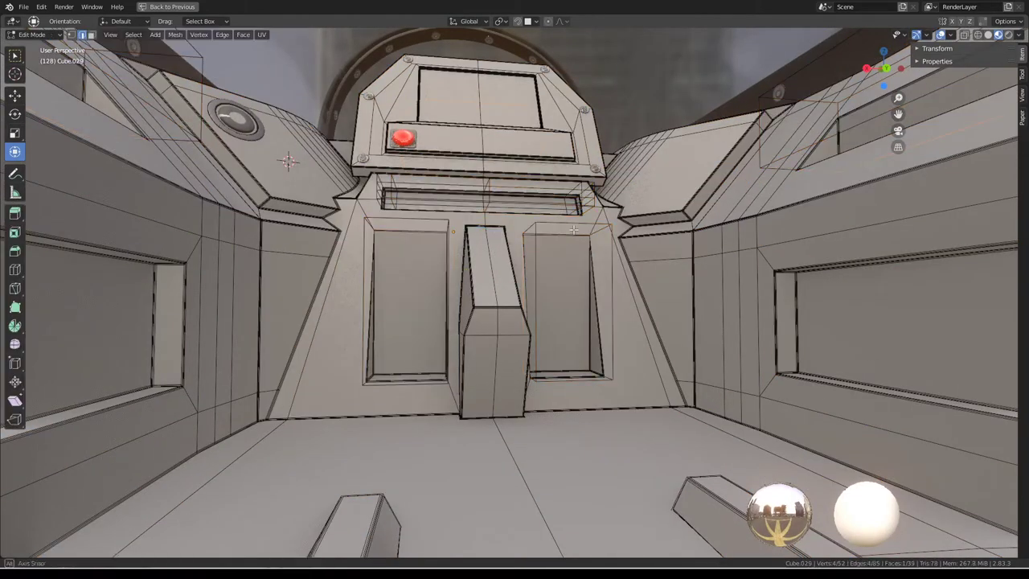
middle_click_drag(573, 230, 574, 251)
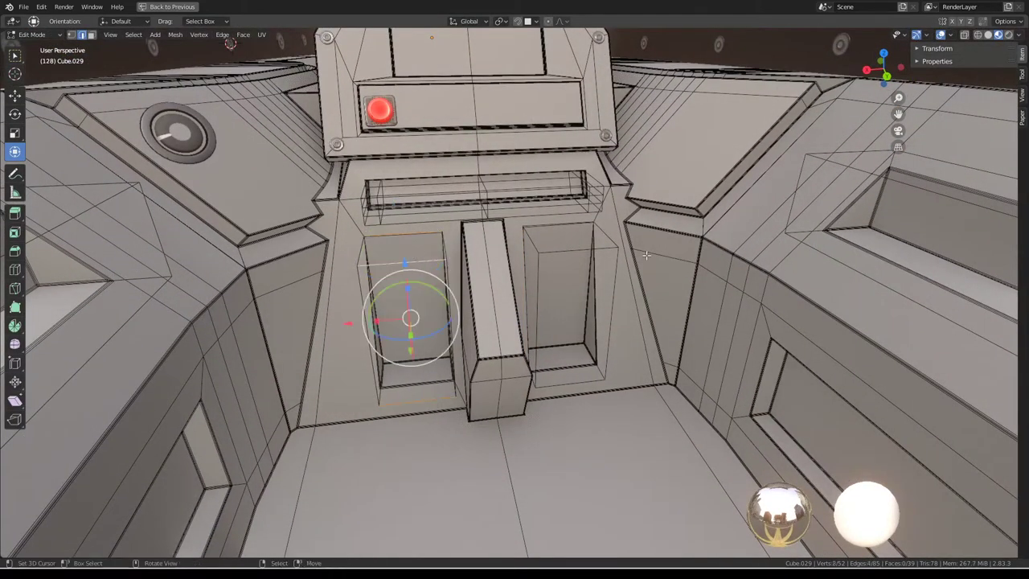
key("s")
key("x")
left_click(554, 276)
mouse_move(553, 276)
middle_mouse_down()
mouse_move(523, 307)
mouse_move(472, 270)
middle_mouse_up()
Lower the recess geometry and shift its corner edges 0.04806 along X.
left_click_drag(468, 232, 471, 254)
middle_click_drag(471, 254, 419, 460)
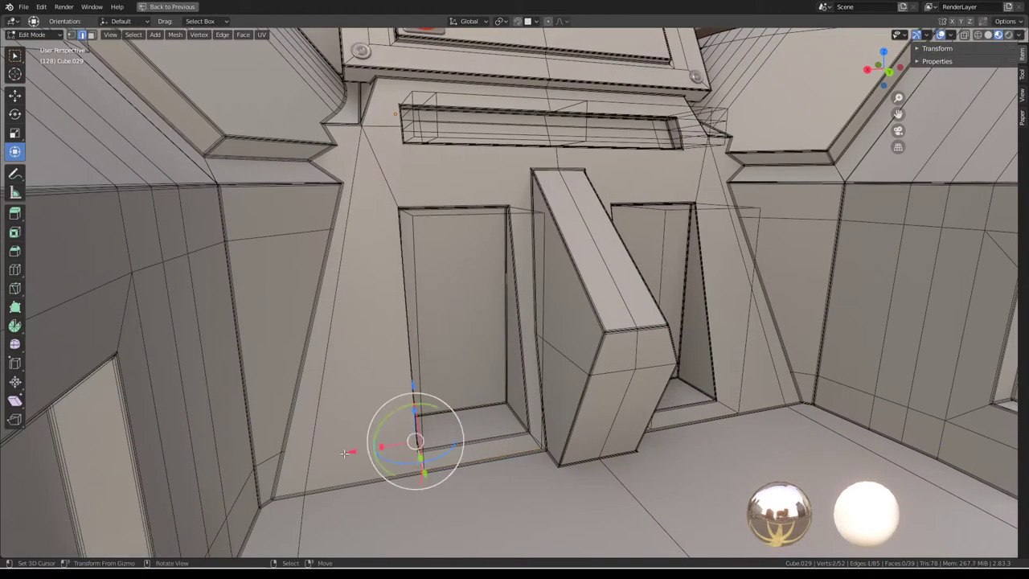
mouse_move(344, 453)
left_mouse_down()
mouse_move(260, 466)
mouse_move(274, 465)
left_mouse_up()
left_click(409, 213)
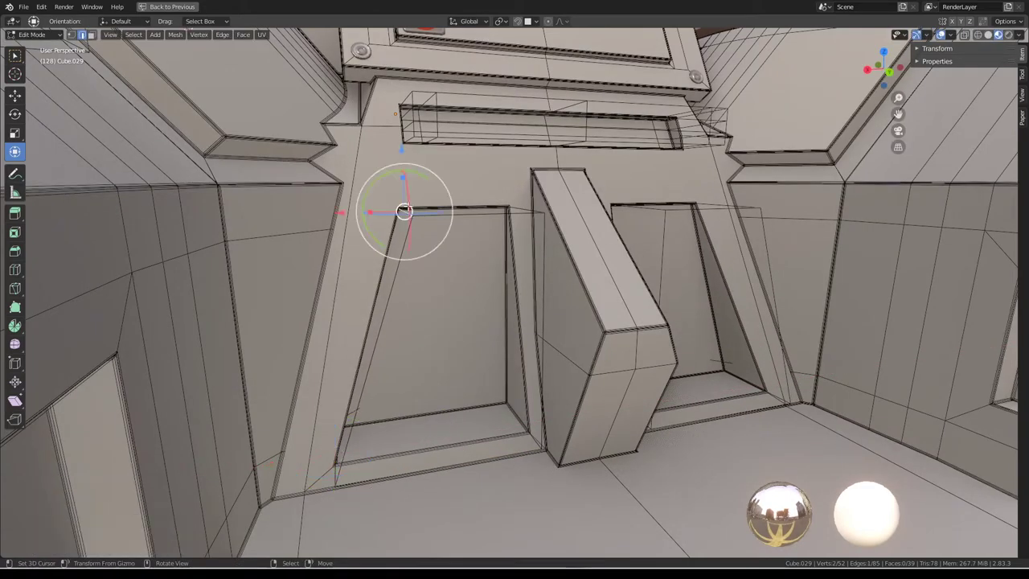
middle_click_drag(404, 211, 379, 225)
left_click_drag(328, 229, 301, 231)
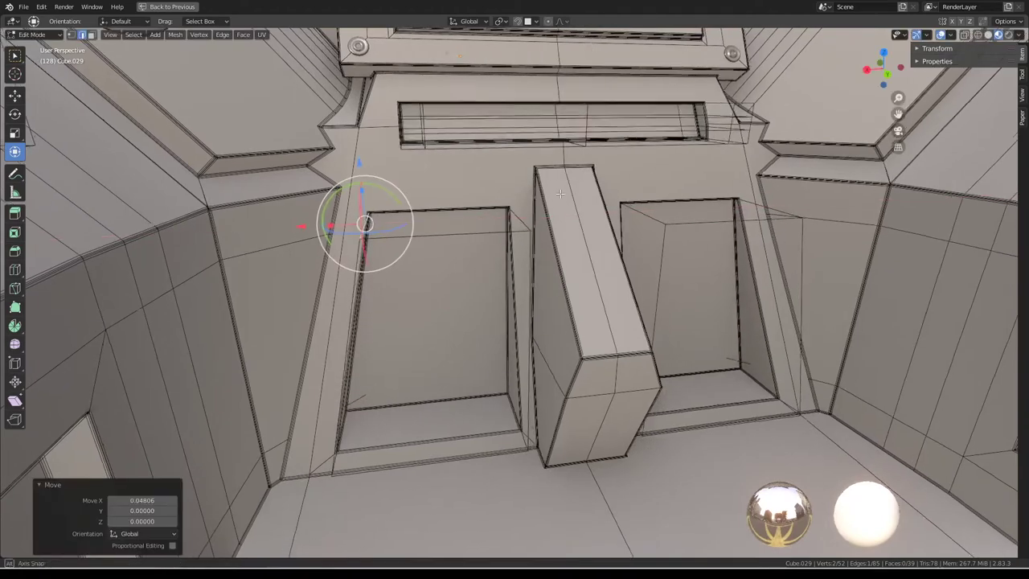
middle_click_drag(300, 231, 545, 201)
Slide an edge of the Cube.029 side detail slightly along one axis.
key("Tab")
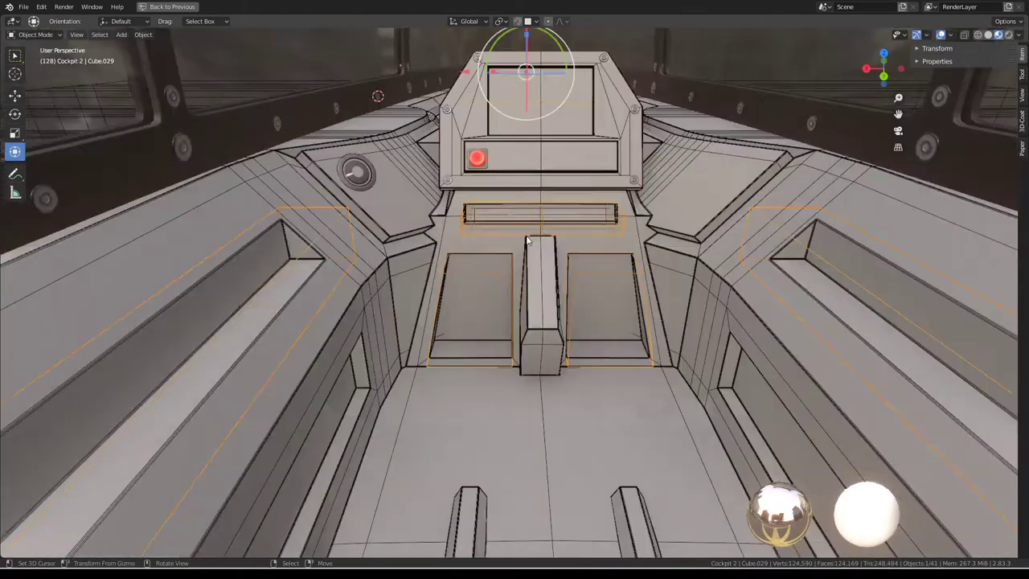
scroll(441, 263, "up", 3)
mouse_move(441, 263)
middle_mouse_down()
mouse_move(565, 213)
mouse_move(579, 257)
middle_mouse_up()
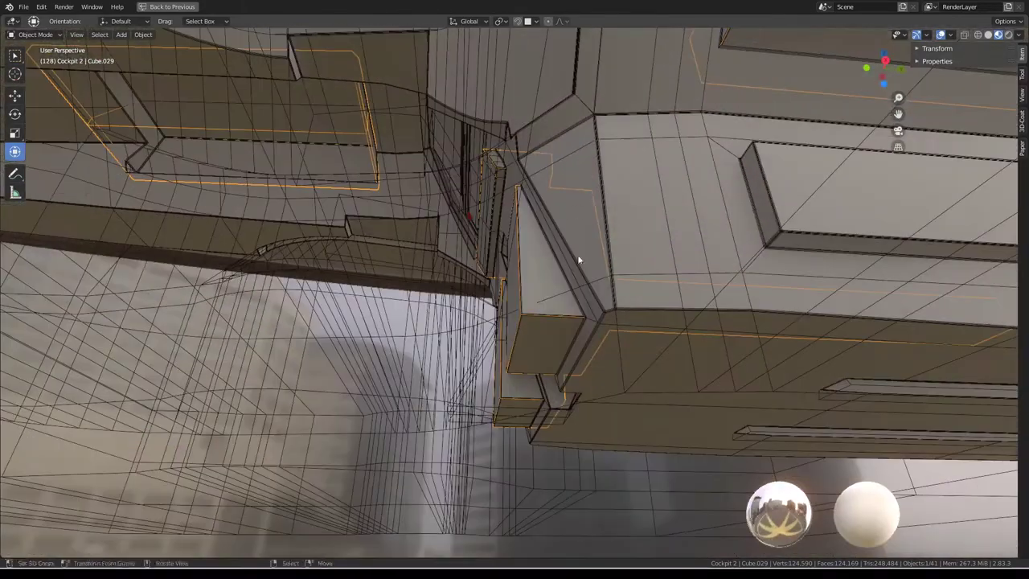
key("Tab")
left_click_drag(587, 343, 596, 351)
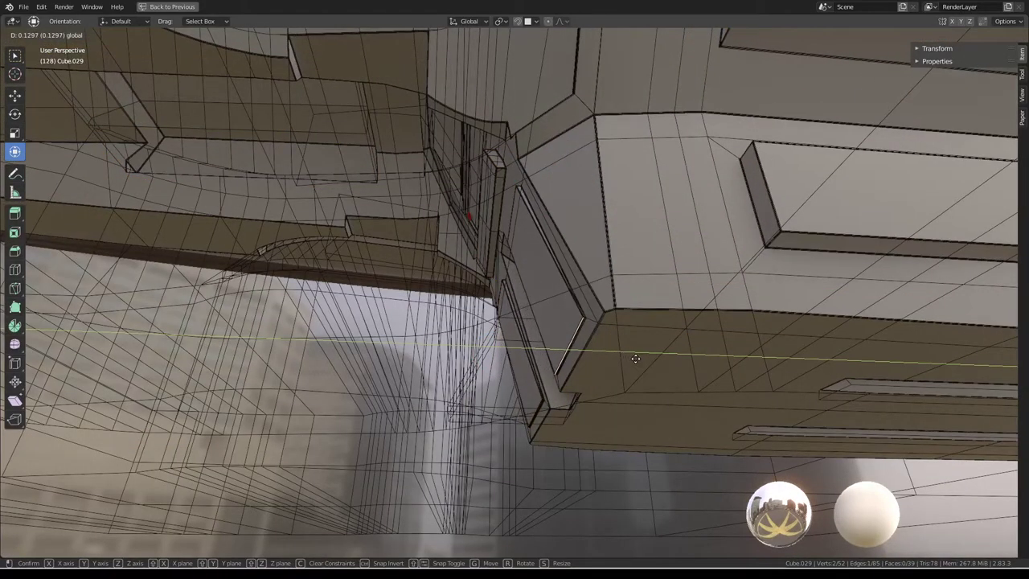
left_click_drag(631, 358, 620, 358)
key("Tab")
mouse_move(621, 358)
middle_mouse_down()
mouse_move(575, 292)
mouse_move(713, 168)
middle_mouse_up()
Toggle the overlays off and on to inspect, then edit the Cockpit 2 mesh.
left_click(946, 33)
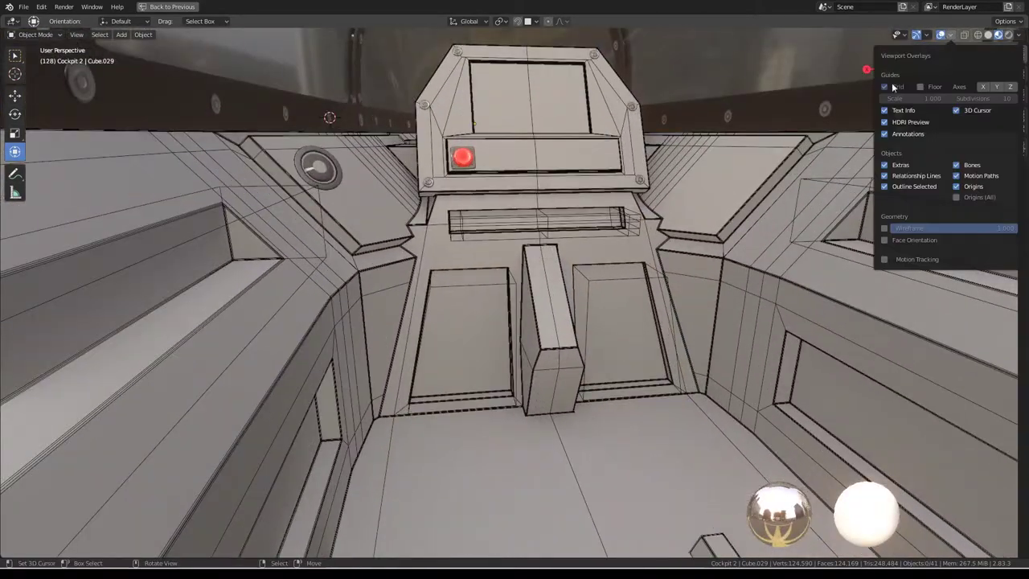
left_click(940, 34)
mouse_move(771, 129)
middle_mouse_down()
mouse_move(667, 173)
mouse_move(584, 247)
mouse_move(563, 238)
mouse_move(506, 294)
mouse_move(491, 294)
mouse_move(569, 273)
mouse_move(586, 246)
mouse_move(619, 322)
mouse_move(564, 290)
mouse_move(611, 292)
mouse_move(616, 236)
middle_mouse_up()
key("Tab")
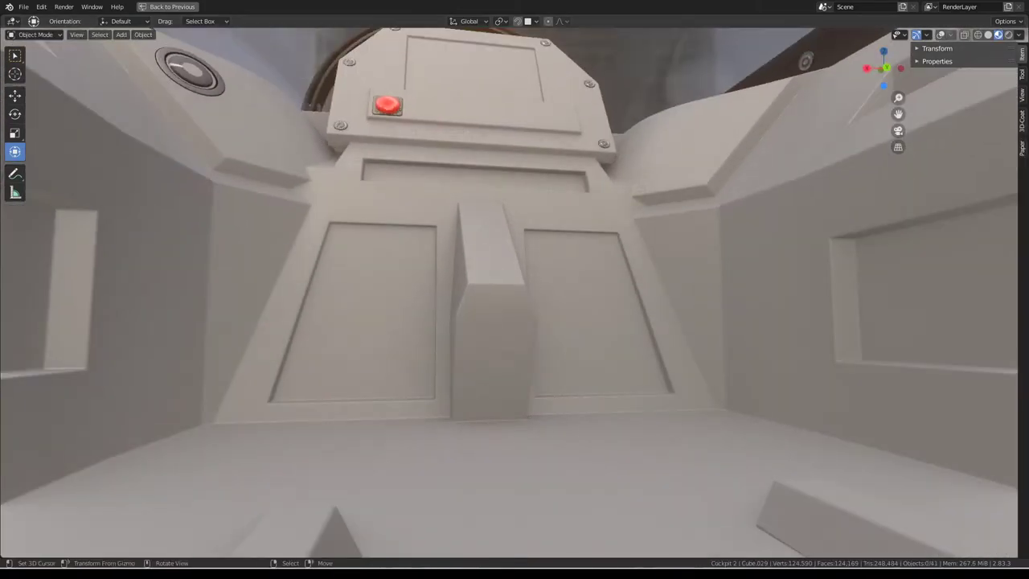
key("Tab")
mouse_move(498, 274)
middle_mouse_down()
mouse_move(502, 245)
mouse_move(569, 210)
middle_mouse_up()
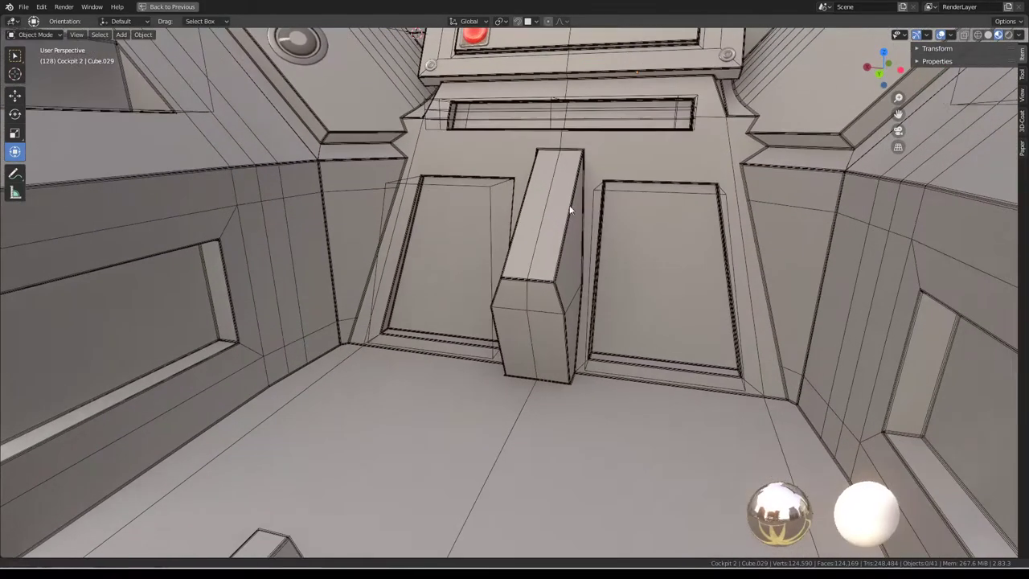
left_click(554, 271)
key("Tab")
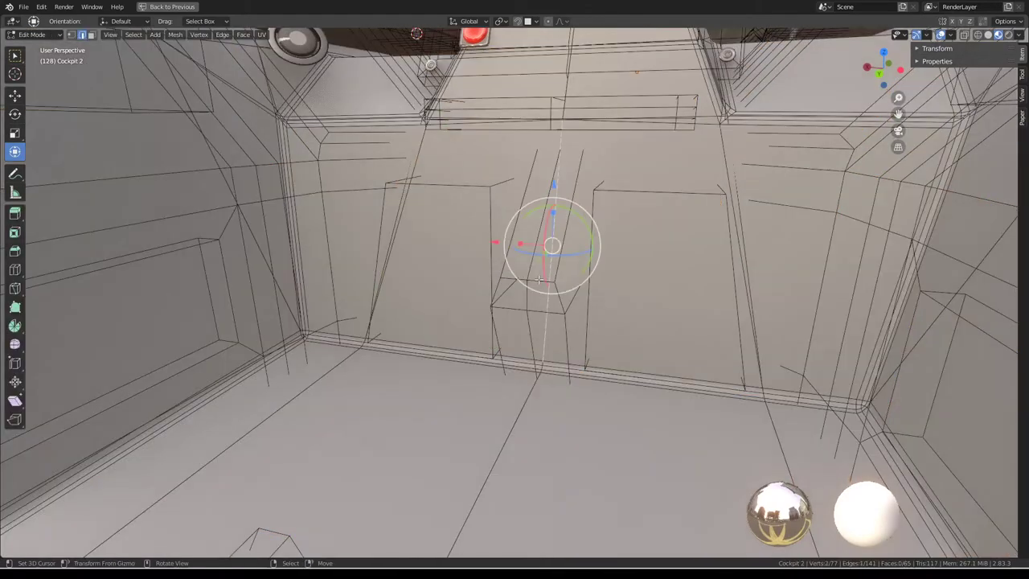
Switch to editing Cube.031 and undo a trial duplicate of its faces.
key("Tab")
left_click(544, 281)
key("Tab")
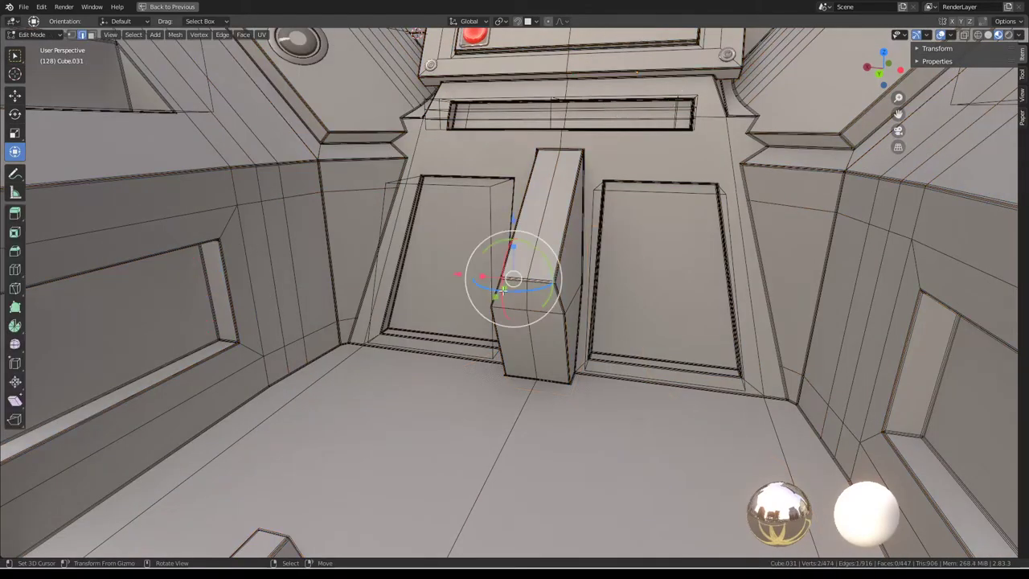
middle_click_drag(503, 291, 511, 246)
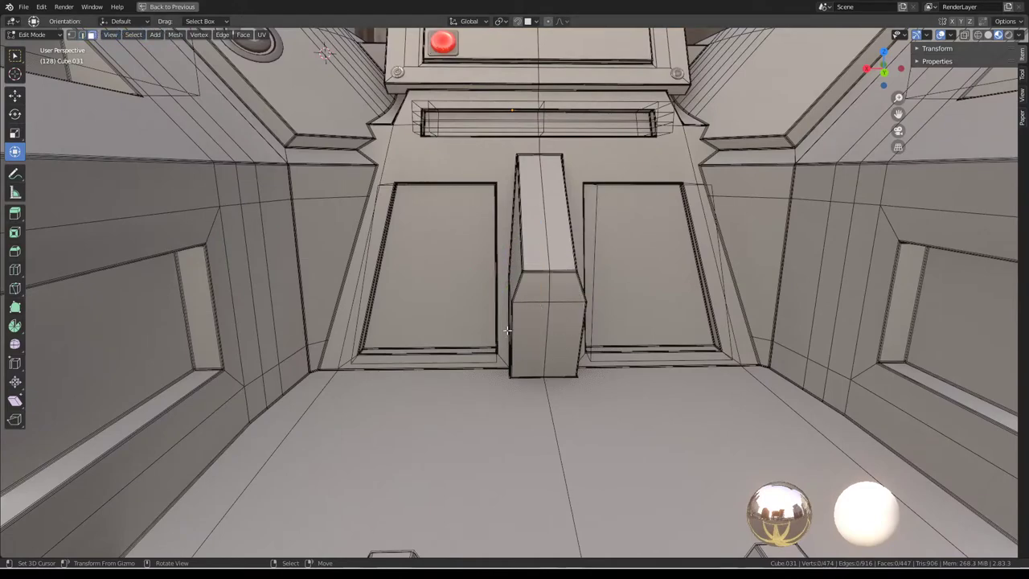
middle_click_drag(528, 328, 524, 344)
key("shift+d")
right_click(523, 344)
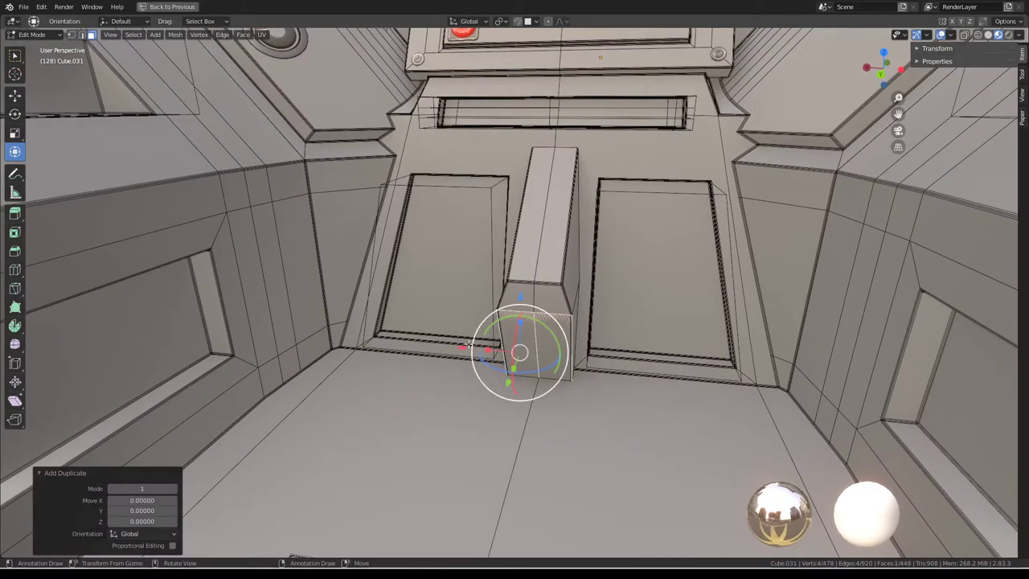
key("g")
key("x")
right_click(500, 339)
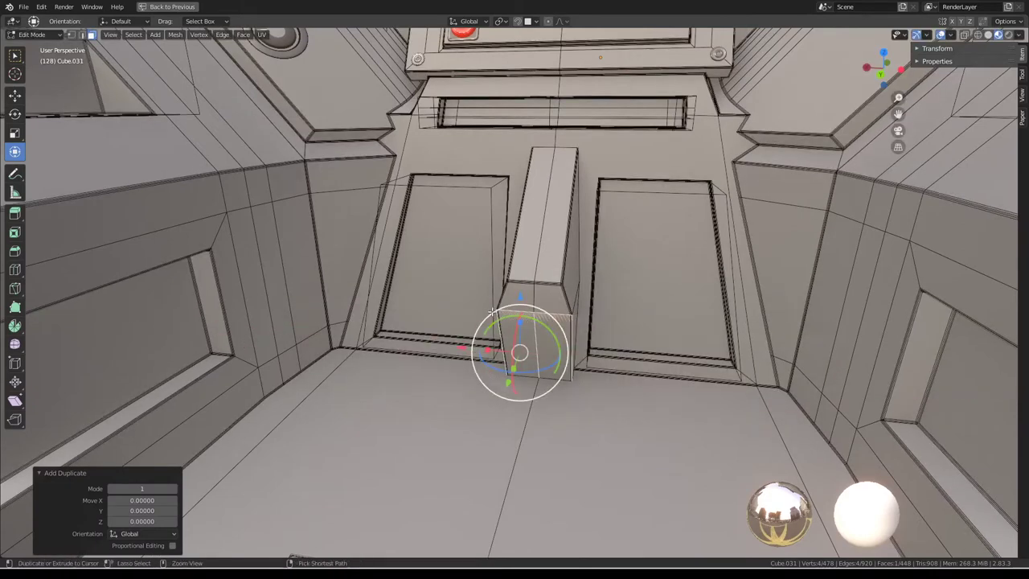
key("ctrl+z")
middle_click_drag(599, 291, 537, 288)
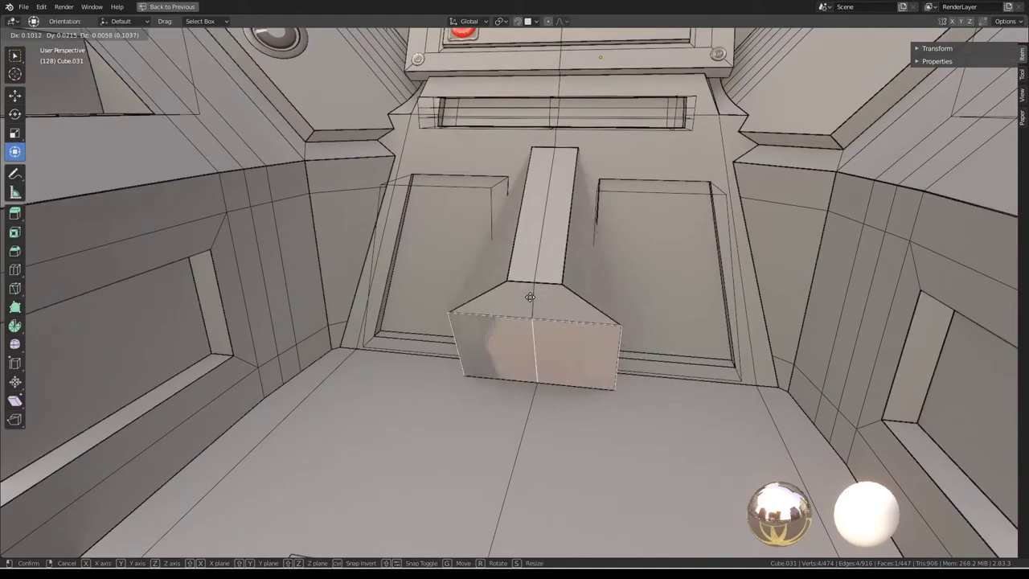
Restore the full Shading layout, duplicate the faces to the side, and enable Mirror on cage.
key("ctrl+space")
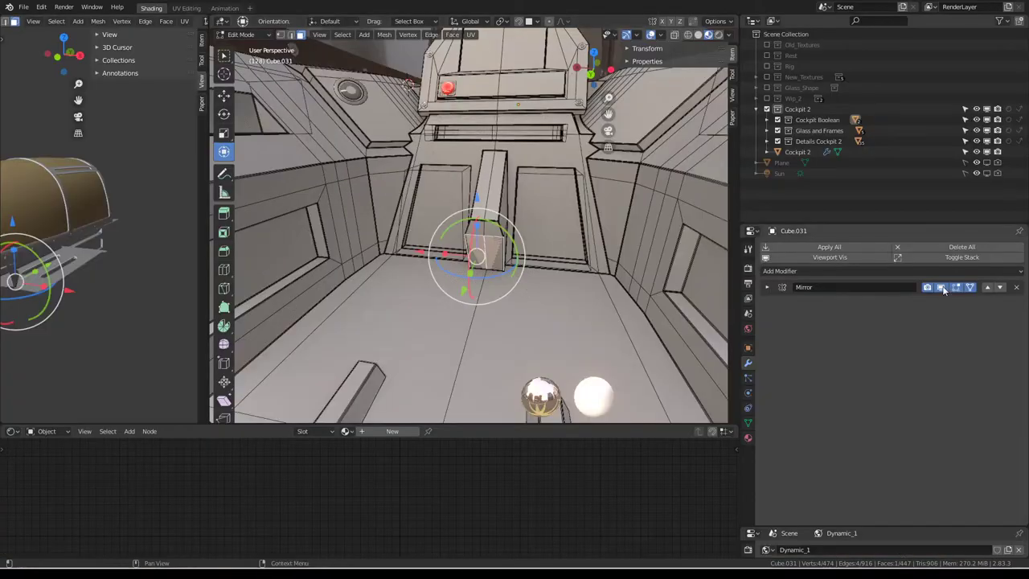
key("shift+d")
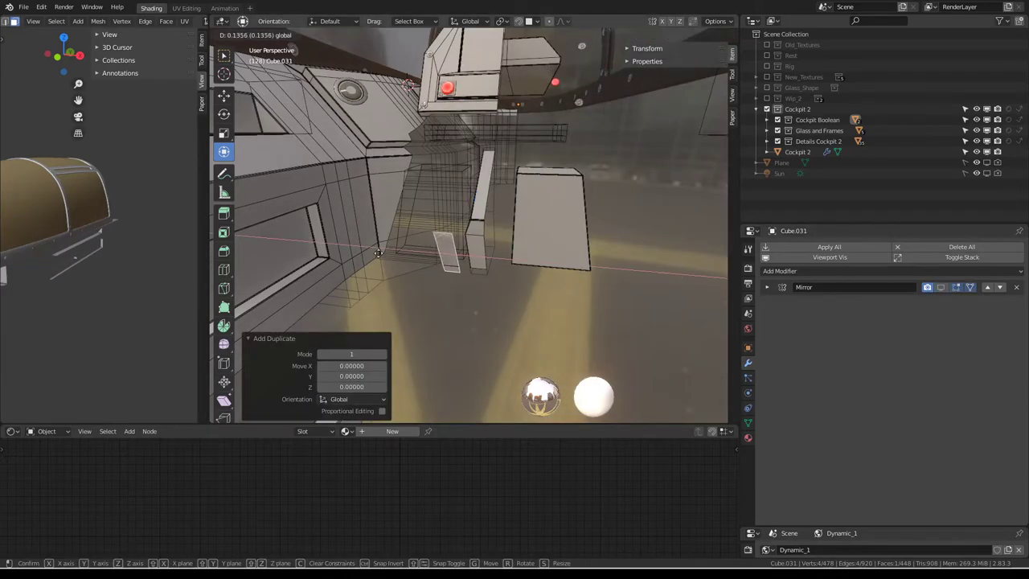
left_click(362, 252)
left_click(969, 287)
mouse_move(450, 241)
middle_mouse_down()
mouse_move(361, 251)
mouse_move(452, 228)
mouse_move(497, 257)
middle_mouse_up()
key("g")
left_click(392, 245)
mouse_move(664, 105)
middle_mouse_down()
mouse_move(498, 164)
mouse_move(477, 194)
middle_mouse_up()
Extrude the copied face and move it along one axis to form the wall piece.
key("e")
right_click(441, 264)
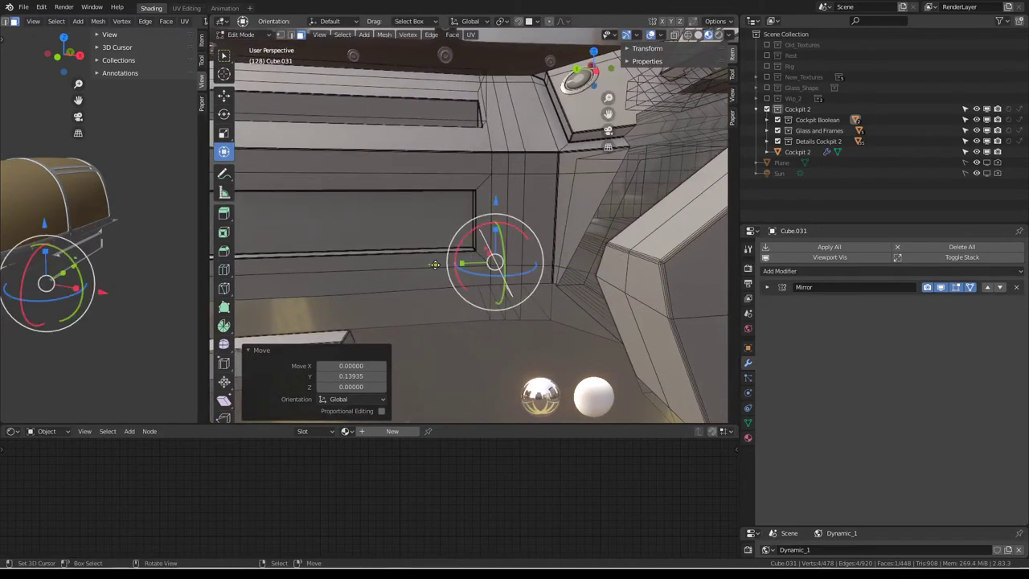
key("g")
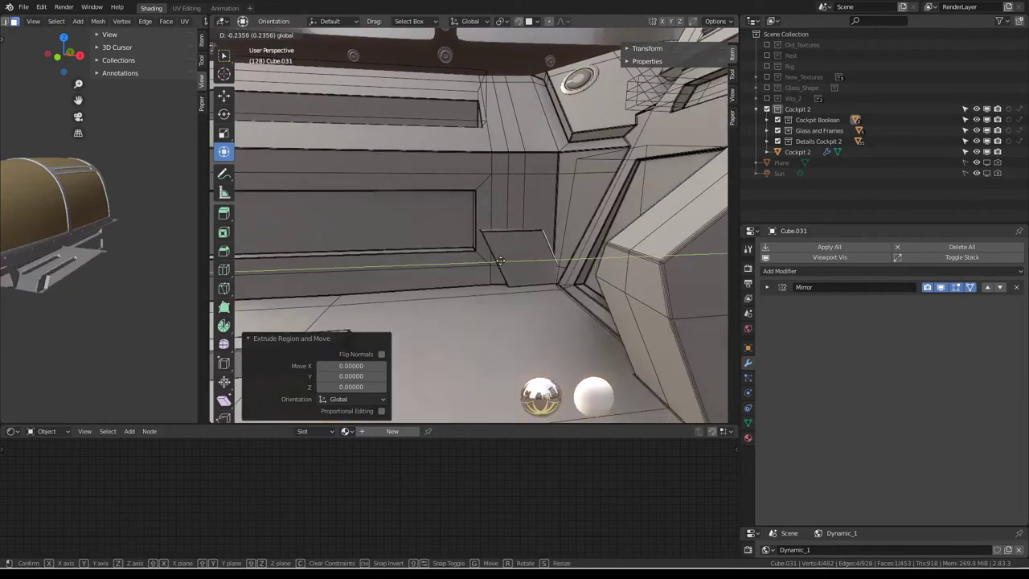
left_click(467, 231)
mouse_move(467, 231)
middle_mouse_down()
mouse_move(607, 233)
mouse_move(462, 286)
middle_mouse_up()
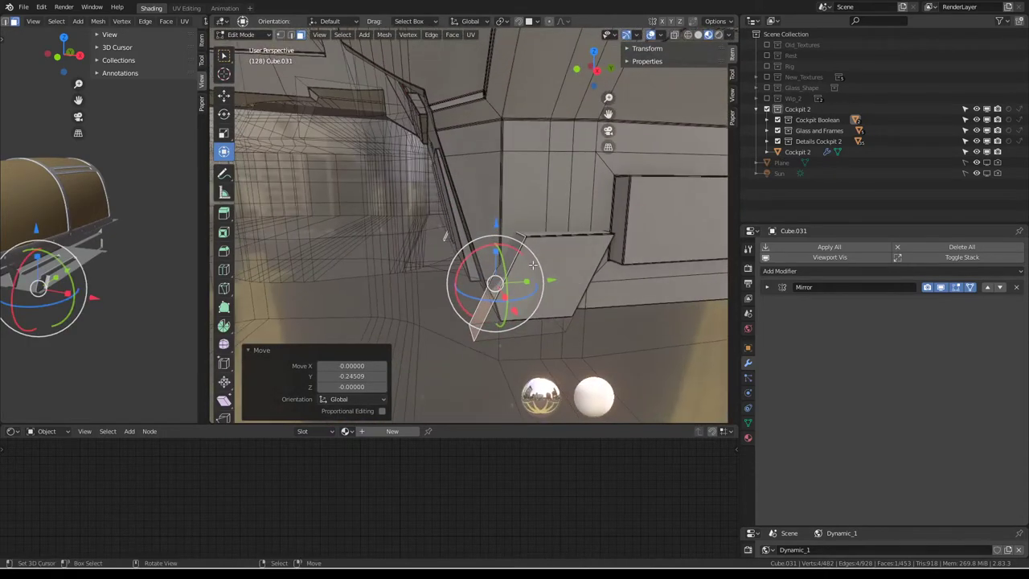
mouse_move(462, 286)
left_mouse_down()
mouse_move(475, 241)
mouse_move(486, 242)
left_mouse_up()
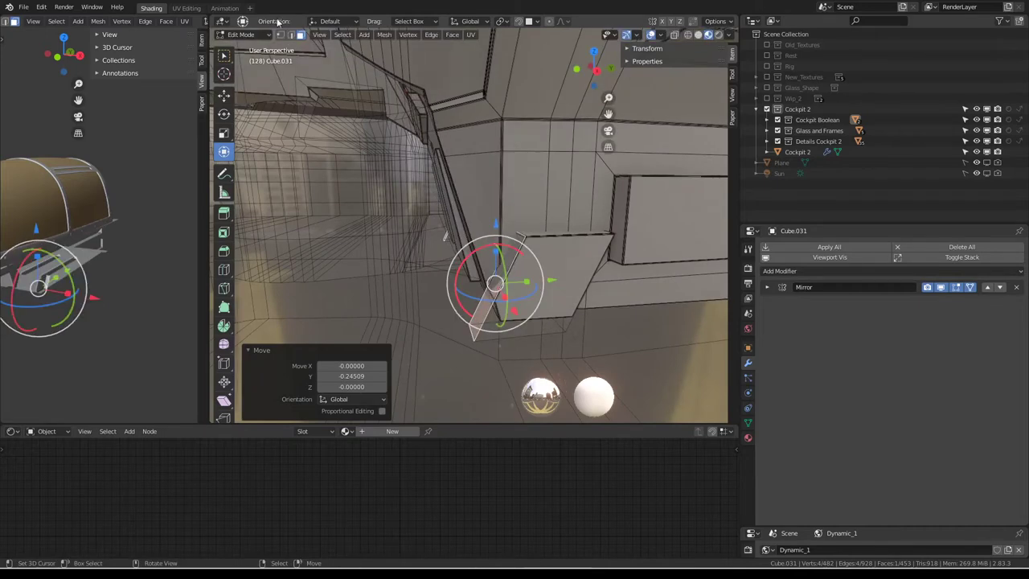
Slant the piece by pushing back its horizontal edge and shifting the front edge sideways.
left_click(523, 233)
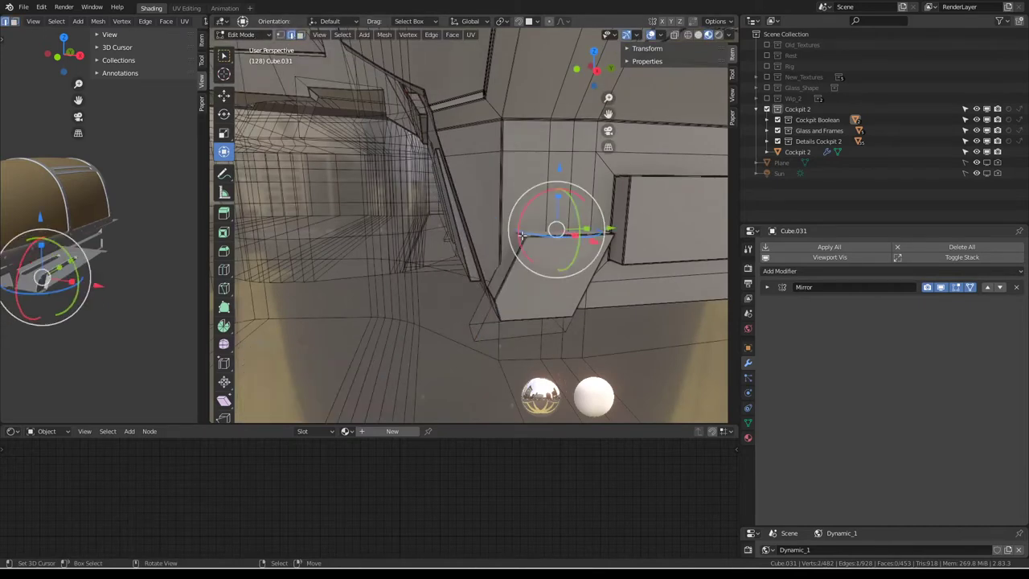
left_click_drag(581, 233, 482, 231)
mouse_move(482, 231)
middle_mouse_down()
mouse_move(347, 202)
mouse_move(298, 230)
mouse_move(415, 187)
middle_mouse_up()
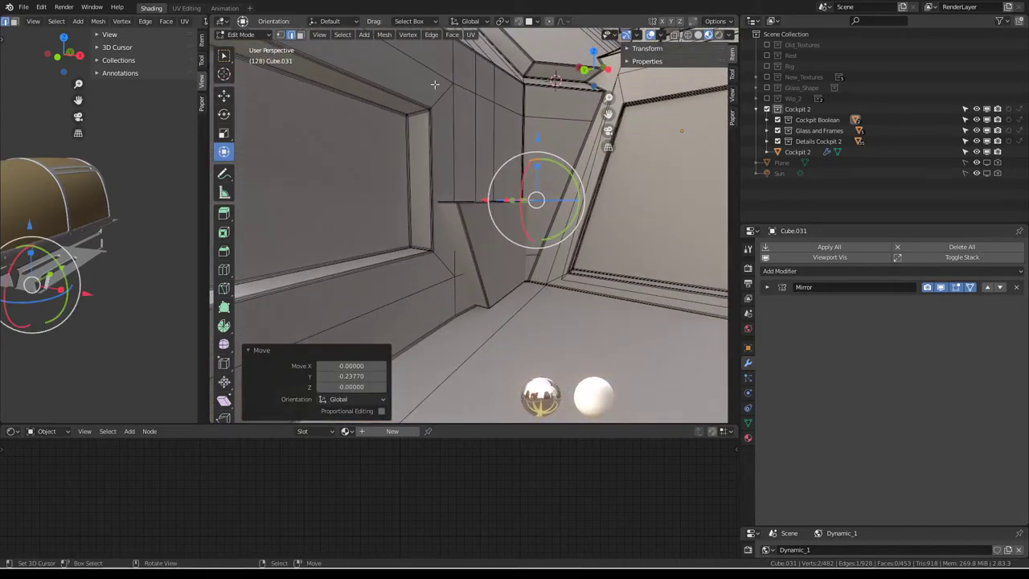
left_click(511, 230)
middle_click_drag(511, 230, 482, 254)
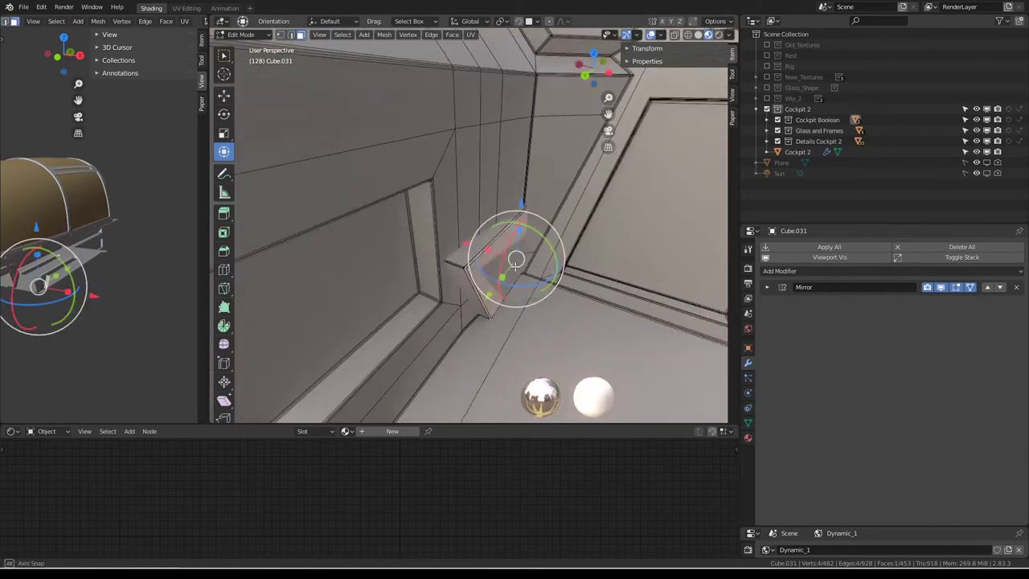
mouse_move(482, 254)
left_mouse_down()
mouse_move(473, 251)
mouse_move(657, 298)
mouse_move(440, 247)
left_mouse_up()
left_click(458, 254)
mouse_move(459, 254)
middle_mouse_down()
mouse_move(555, 210)
mouse_move(531, 229)
middle_mouse_up()
Flatten the selected edges to zero Y depth, discarding a trial width scale.
key("s")
key("y")
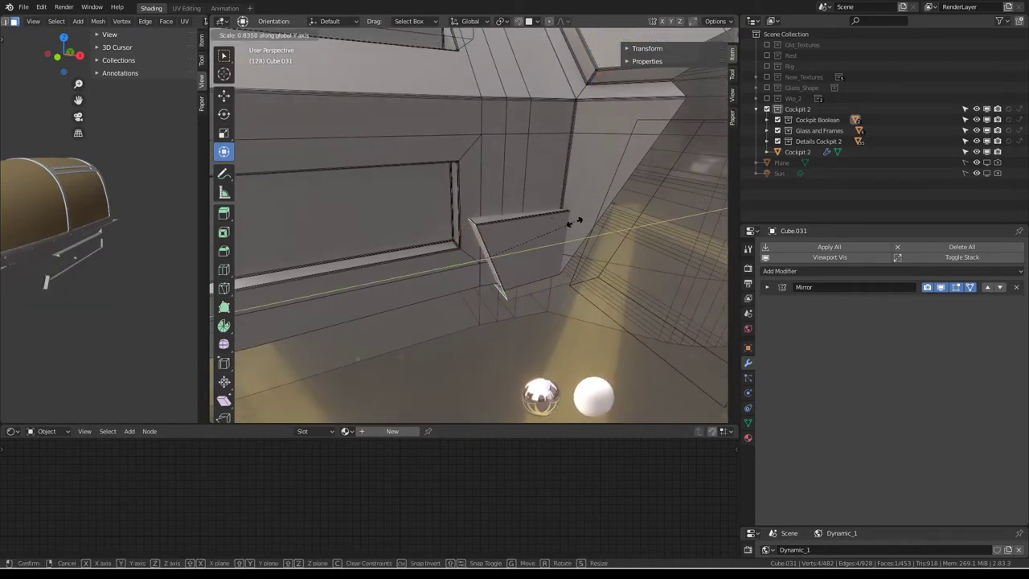
key("Return")
mouse_move(574, 223)
middle_mouse_down()
mouse_move(573, 233)
mouse_move(645, 258)
mouse_move(450, 225)
mouse_move(489, 260)
mouse_move(528, 217)
mouse_move(680, 271)
middle_mouse_up()
key("s")
key("x")
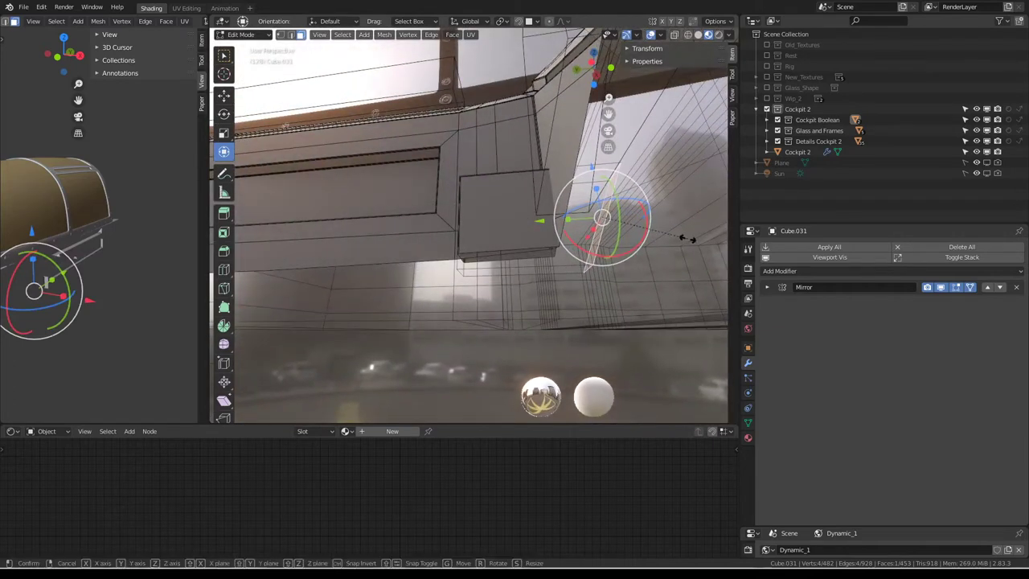
key("Return")
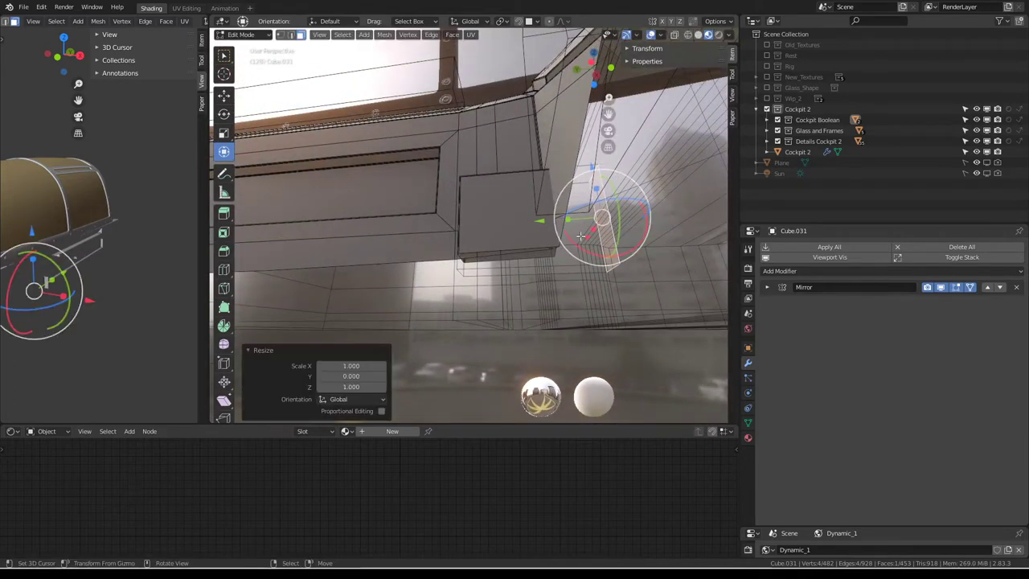
Select the face loop around the small block and move it to a new spot.
left_click(463, 231)
mouse_move(463, 231)
middle_mouse_down()
mouse_move(499, 306)
mouse_move(509, 244)
middle_mouse_up()
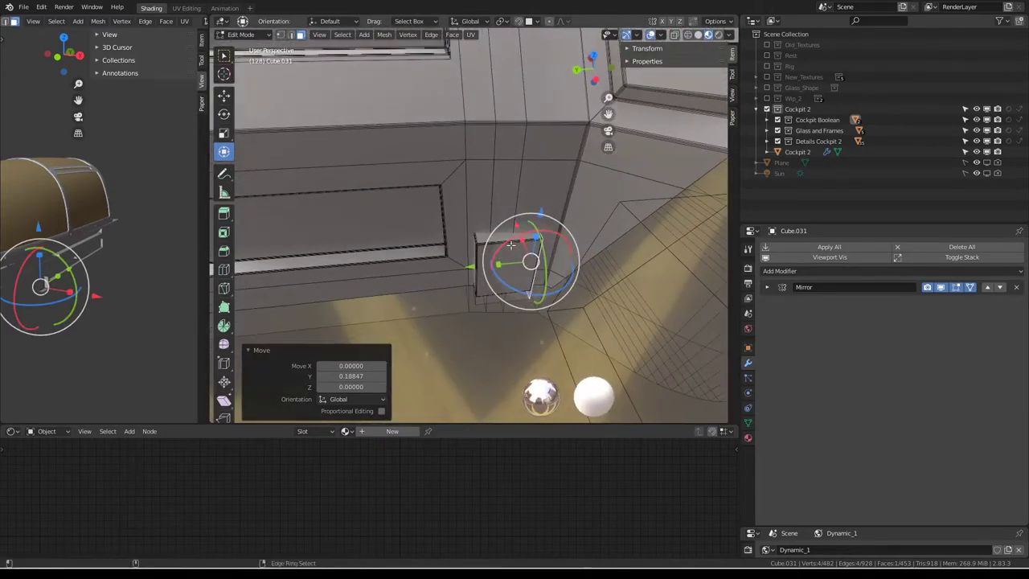
left_click(509, 245)
left_click(534, 257, "alt")
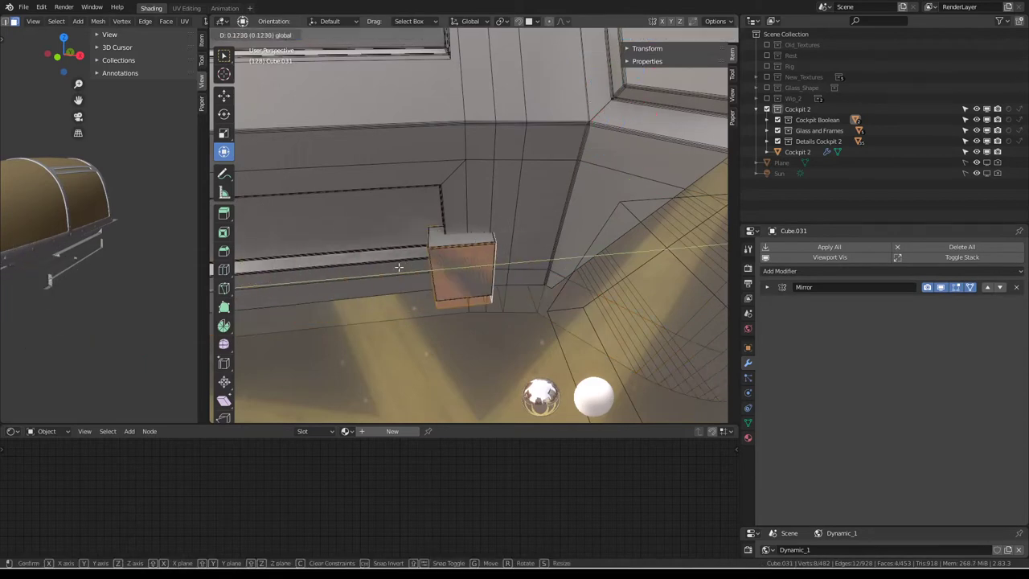
middle_click_drag(399, 267, 547, 194)
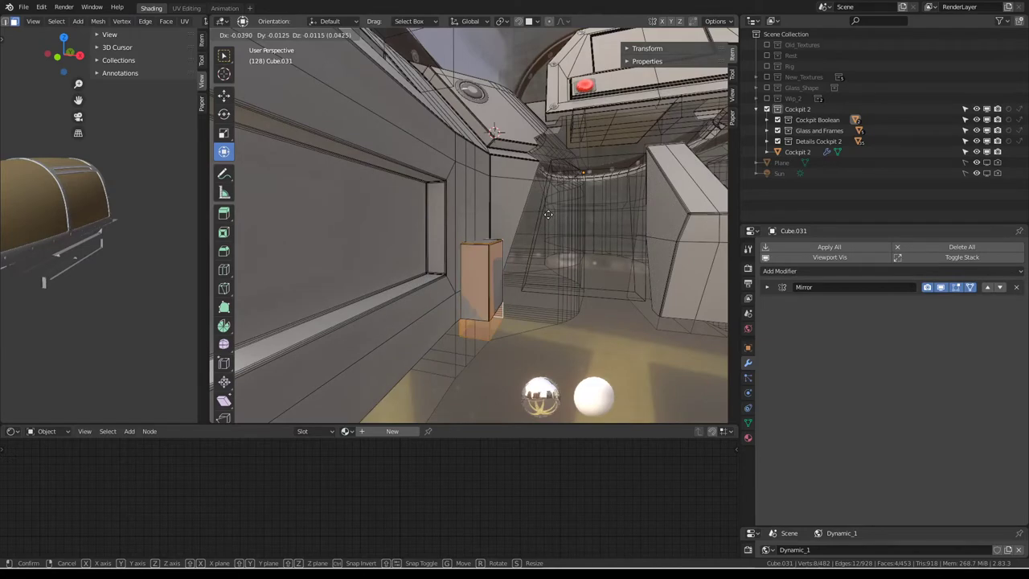
left_click(547, 214)
Double the block's width and set it down on the cockpit floor.
mouse_move(547, 214)
middle_mouse_down()
mouse_move(549, 298)
mouse_move(489, 284)
middle_mouse_up()
left_click(584, 282)
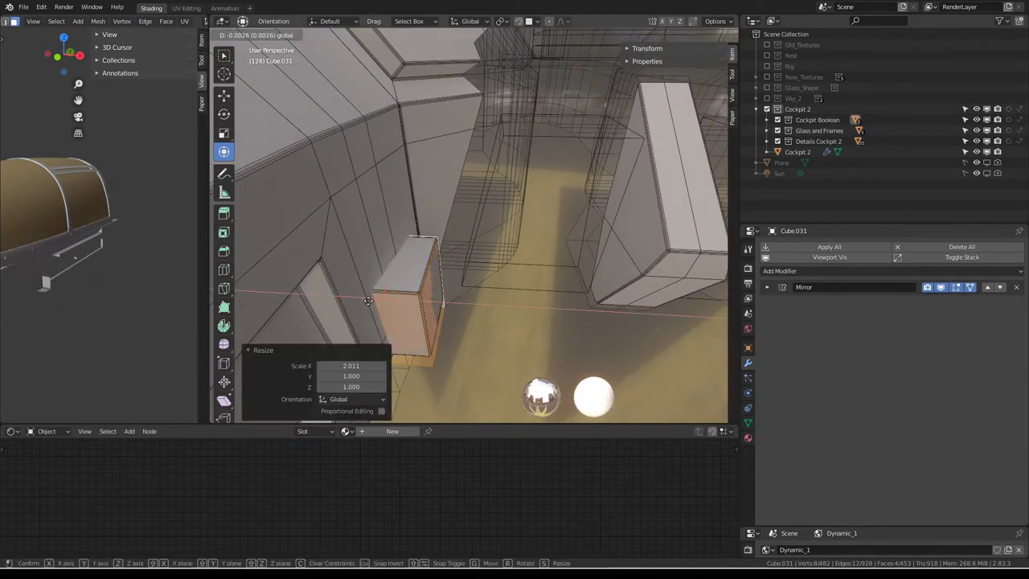
left_click(391, 304)
middle_click_drag(391, 304, 530, 208)
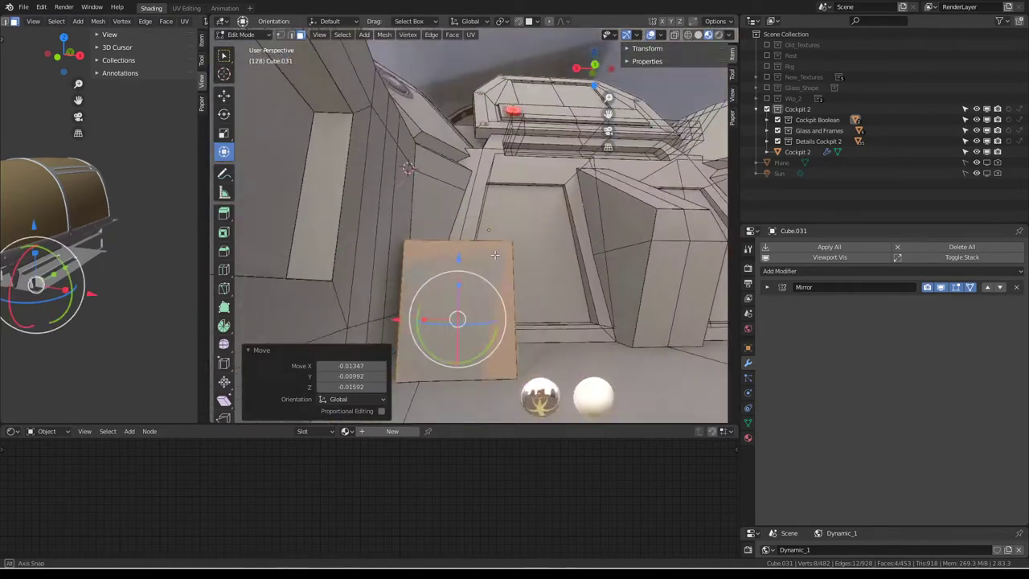
mouse_move(531, 207)
middle_mouse_down()
mouse_move(578, 252)
mouse_move(482, 295)
middle_mouse_up()
key("g")
left_click(561, 249)
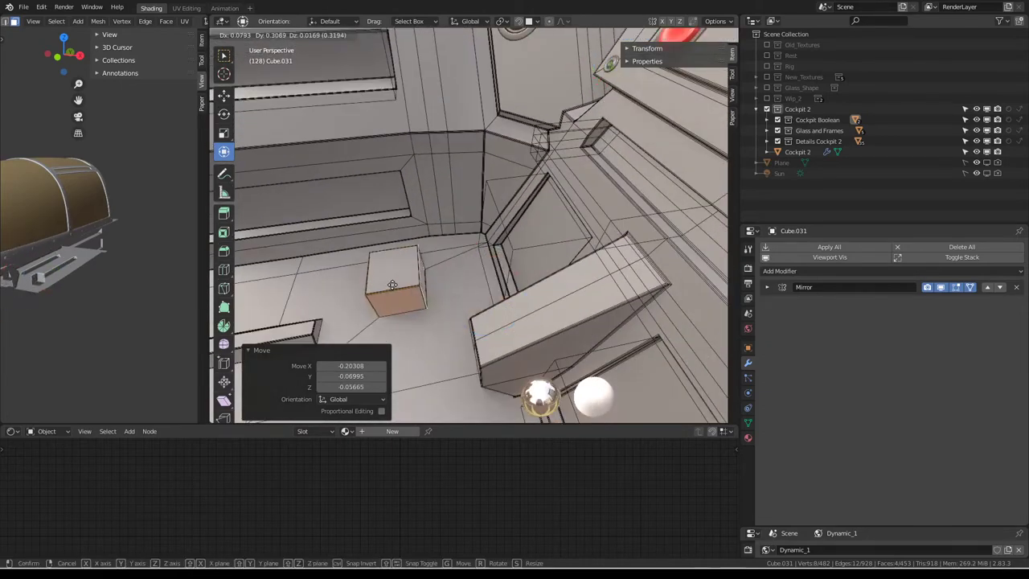
Reposition the floor block and the small cube near the left wall, then select the block's top face.
mouse_move(394, 285)
middle_mouse_down()
mouse_move(501, 254)
mouse_move(499, 239)
middle_mouse_up()
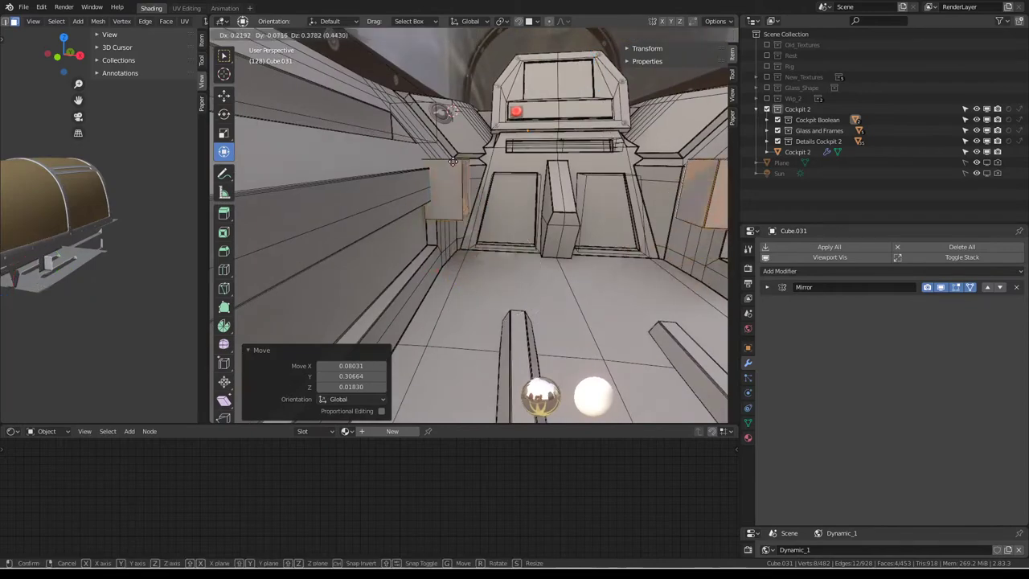
mouse_move(442, 172)
middle_mouse_down()
mouse_move(447, 261)
mouse_move(483, 230)
mouse_move(460, 150)
middle_mouse_up()
key("g")
left_click(483, 235)
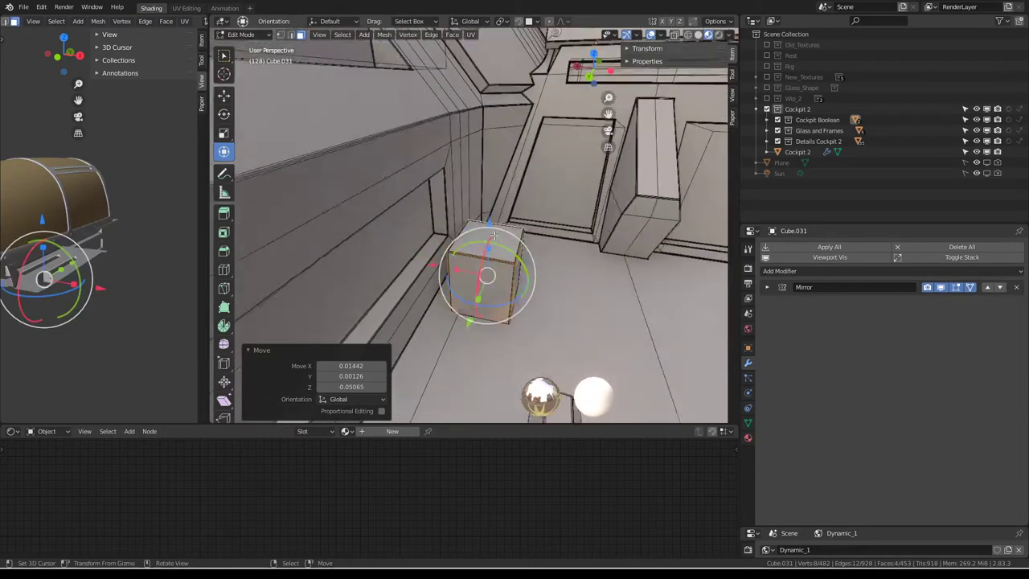
mouse_move(466, 208)
middle_mouse_down()
mouse_move(543, 268)
mouse_move(460, 247)
middle_mouse_up()
key("g")
left_click(530, 241)
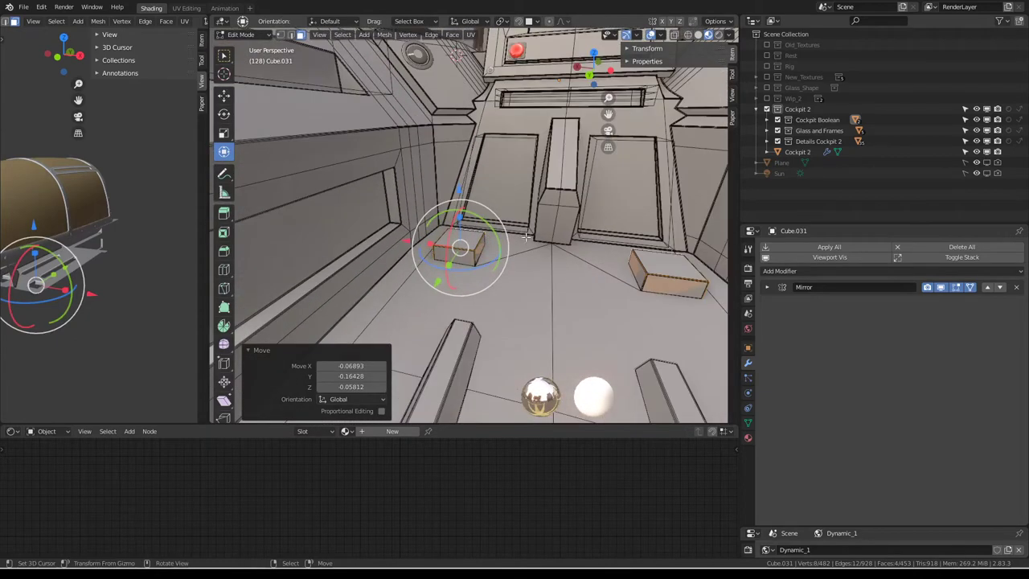
middle_click_drag(526, 237, 446, 265)
left_click(446, 265)
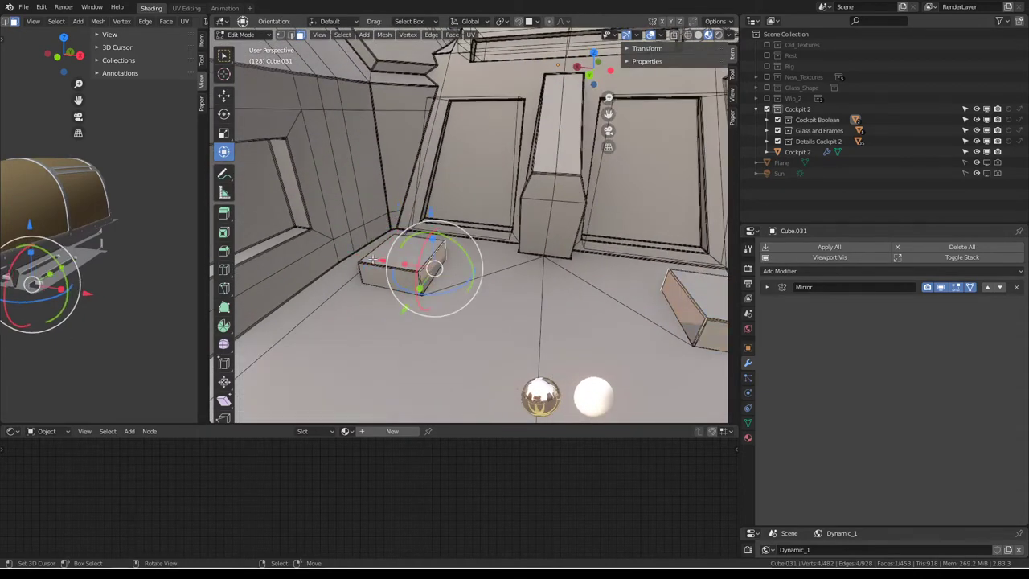
Lower the top faces of the floor blocks along Z to flatten them.
key("g")
key("z")
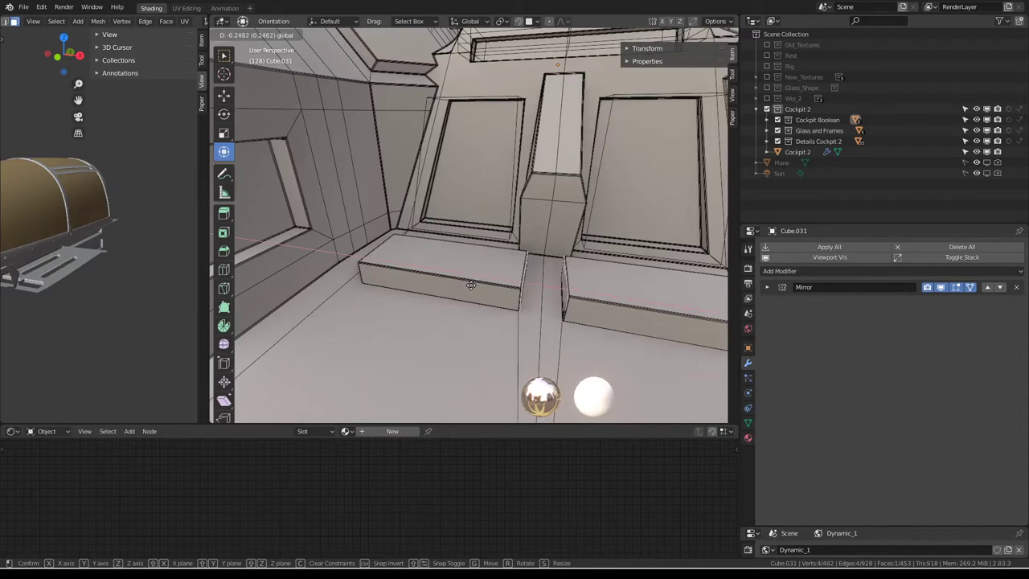
left_click(471, 285)
left_click(450, 257)
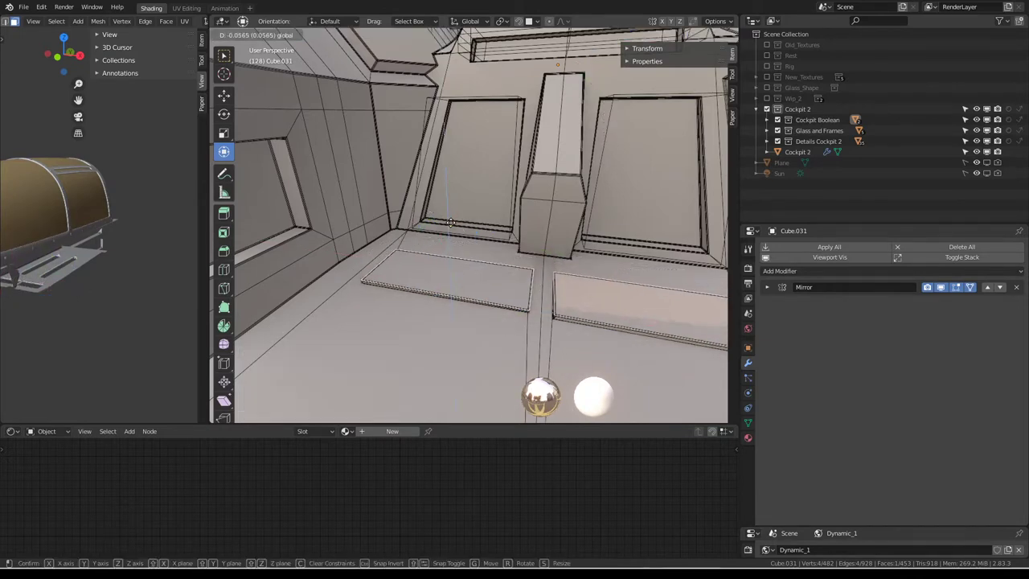
left_click(449, 216)
Stretch the ceiling panel along Y and check it in Object Mode.
middle_click_drag(448, 215, 390, 250)
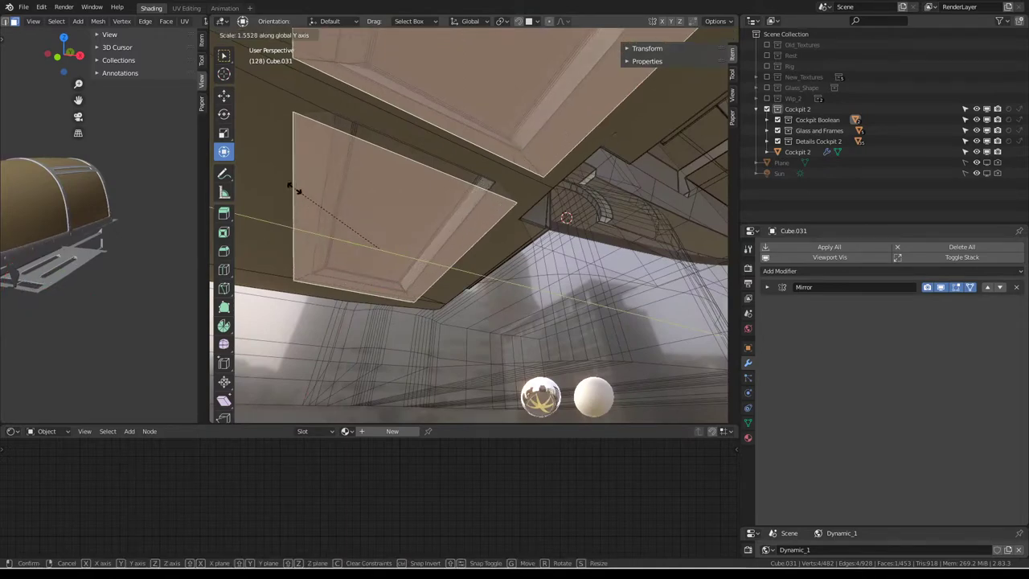
left_click(294, 188)
middle_click_drag(293, 188, 536, 288)
key("Tab")
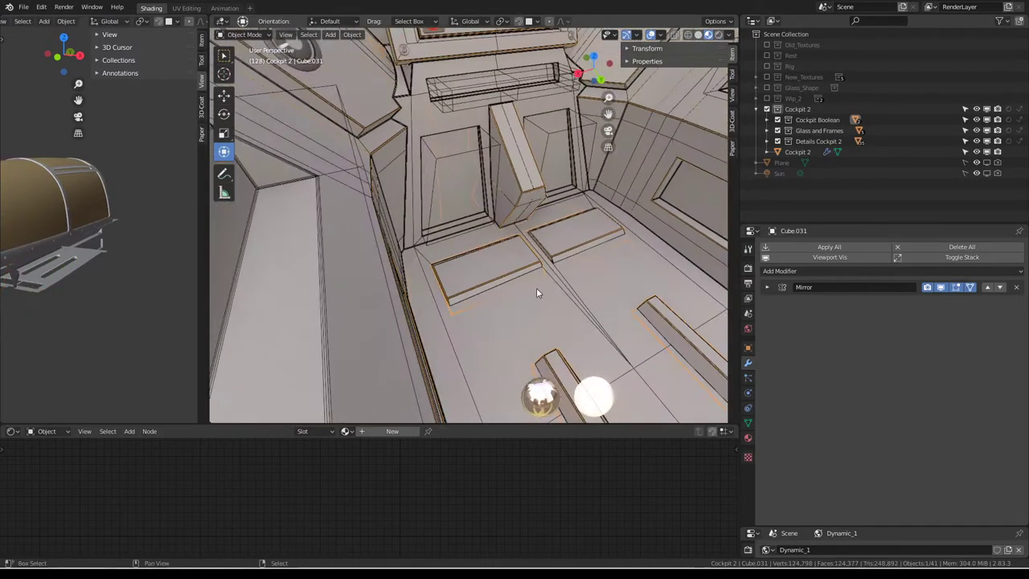
scroll(536, 288, "up", 3)
key("Tab")
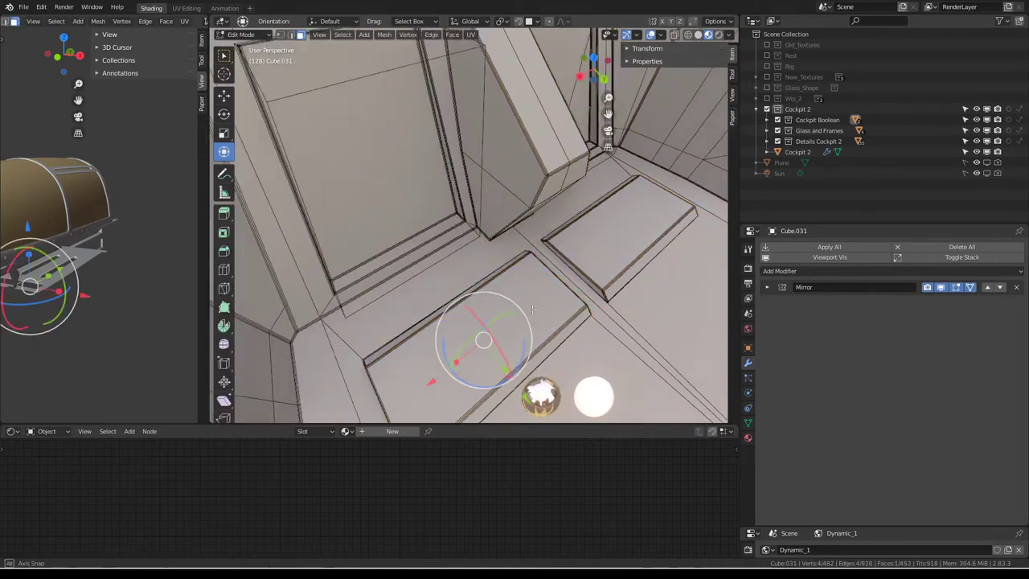
Narrow the floor panels along Y and slide one panel left along Y.
middle_click_drag(529, 253, 579, 264)
key("s")
key("y")
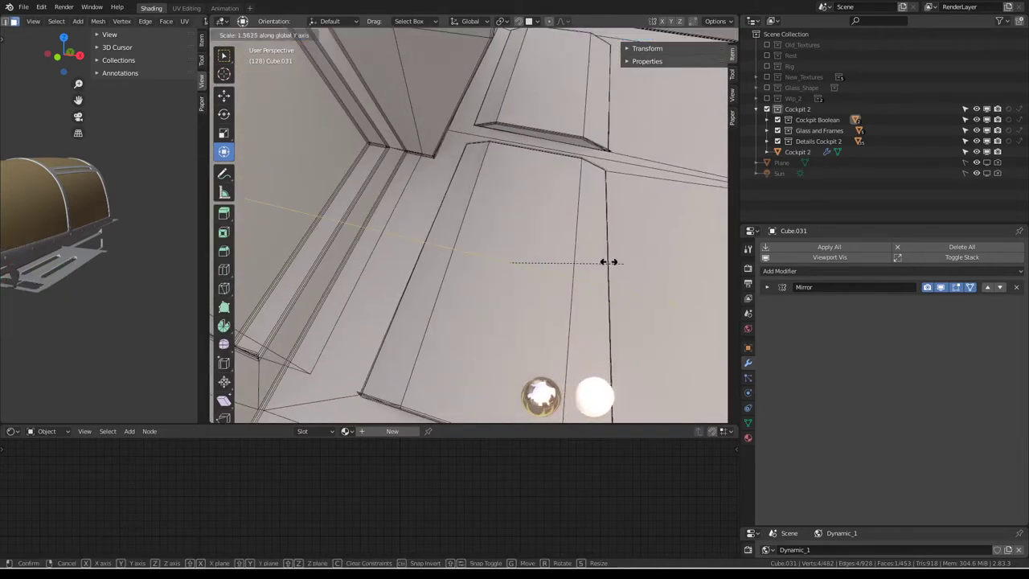
left_click(577, 248)
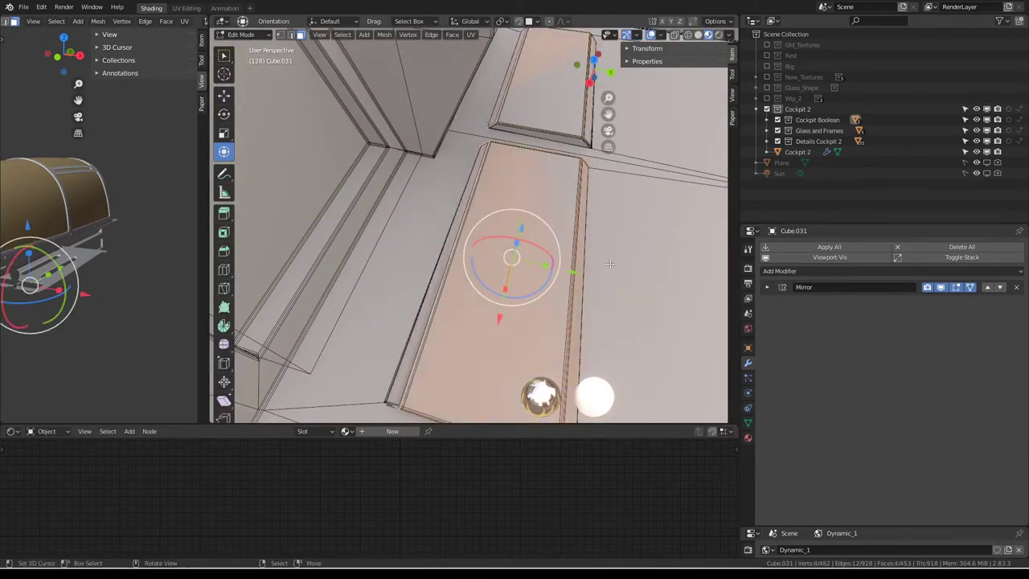
key("g")
key("y")
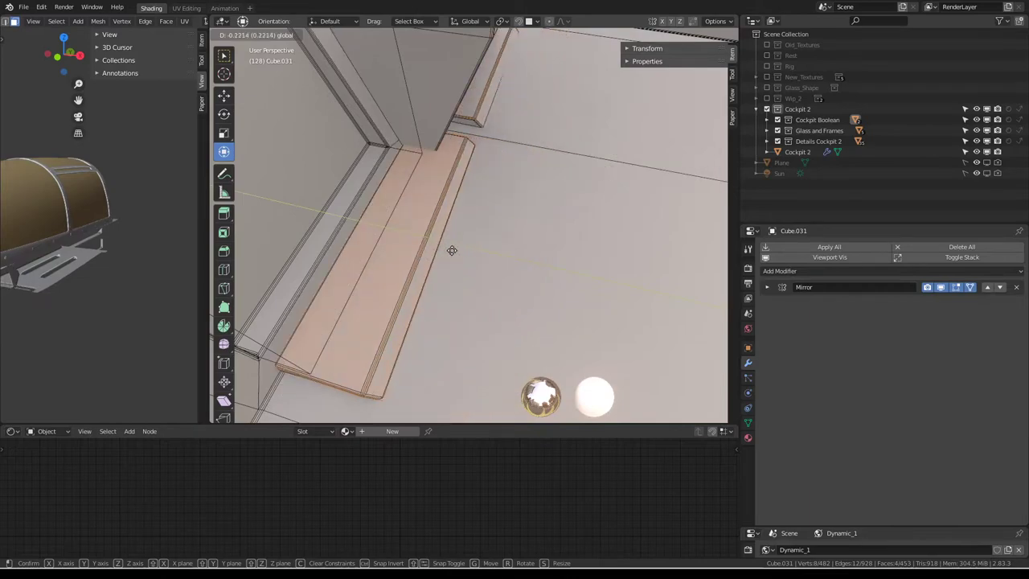
left_click(451, 250)
mouse_move(452, 250)
middle_mouse_down()
mouse_move(561, 162)
mouse_move(484, 371)
middle_mouse_up()
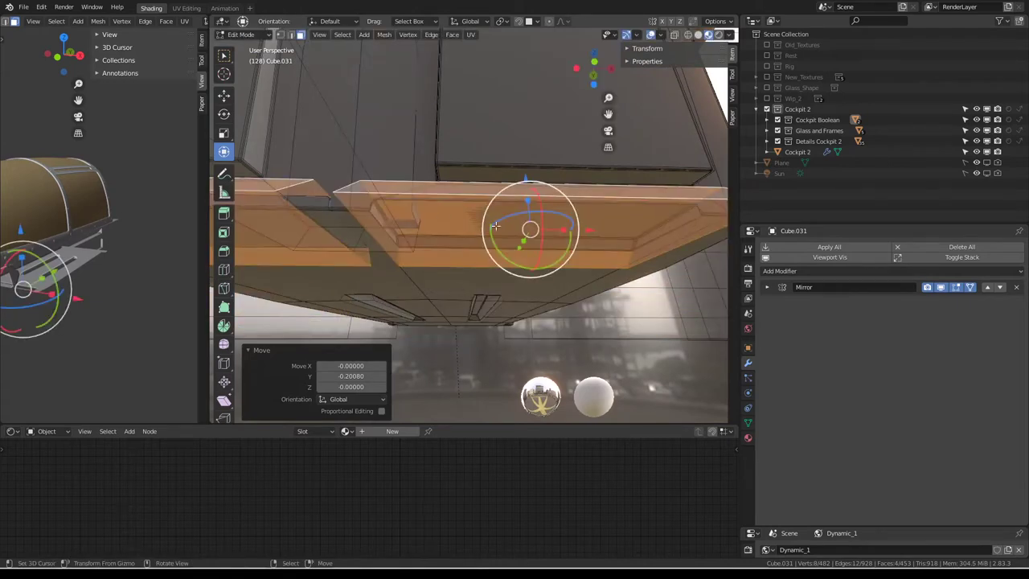
Scale the angled trim panel to 0.795 in X and shift it 0.0271 along X.
middle_click_drag(591, 230, 643, 220)
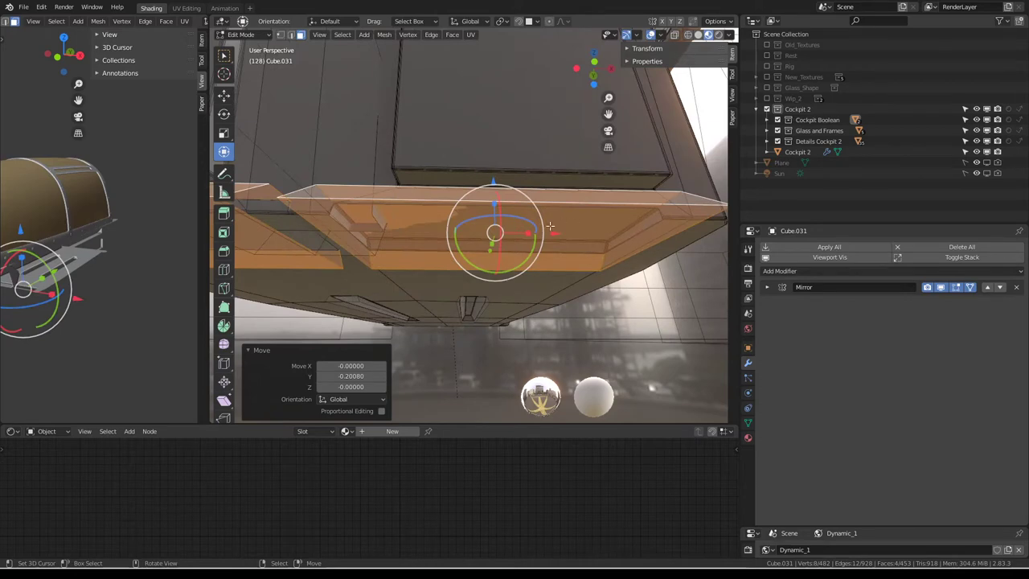
key("s")
key("x")
left_click(611, 230)
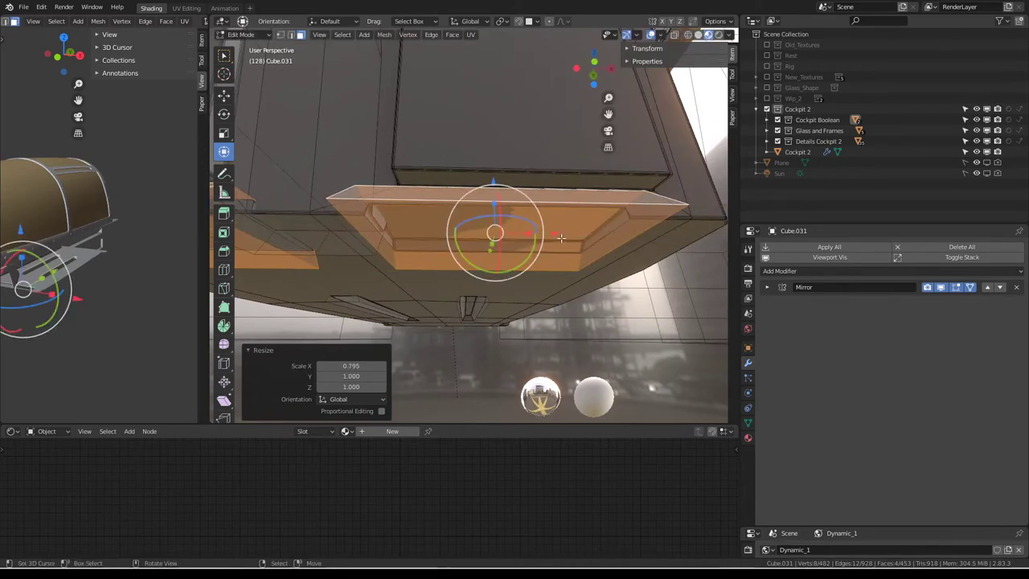
key("g")
key("x")
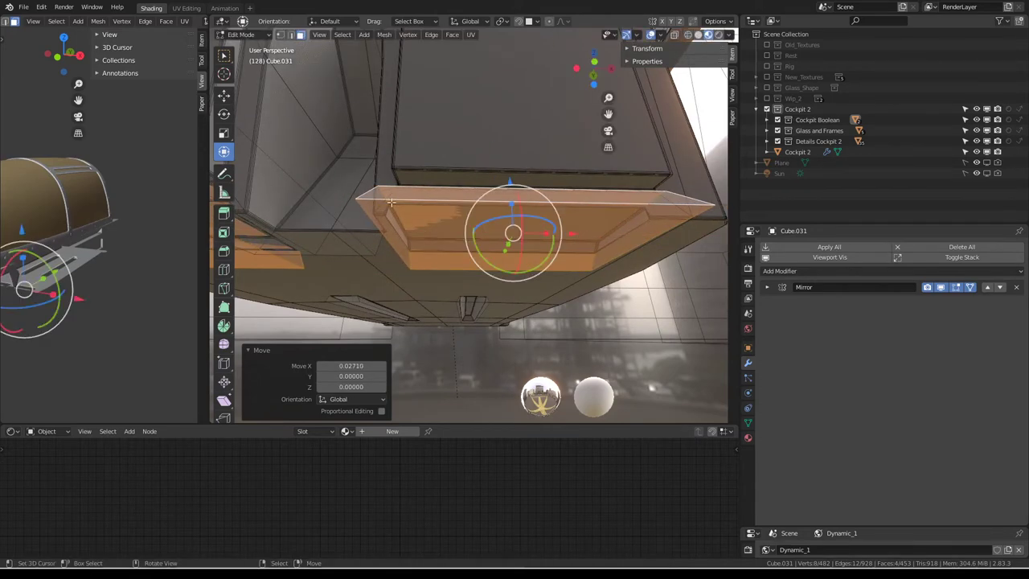
Move a single step face to a new position and return to Object Mode.
mouse_move(390, 202)
middle_mouse_down()
mouse_move(482, 235)
mouse_move(494, 304)
middle_mouse_up()
left_click(488, 238)
key("g")
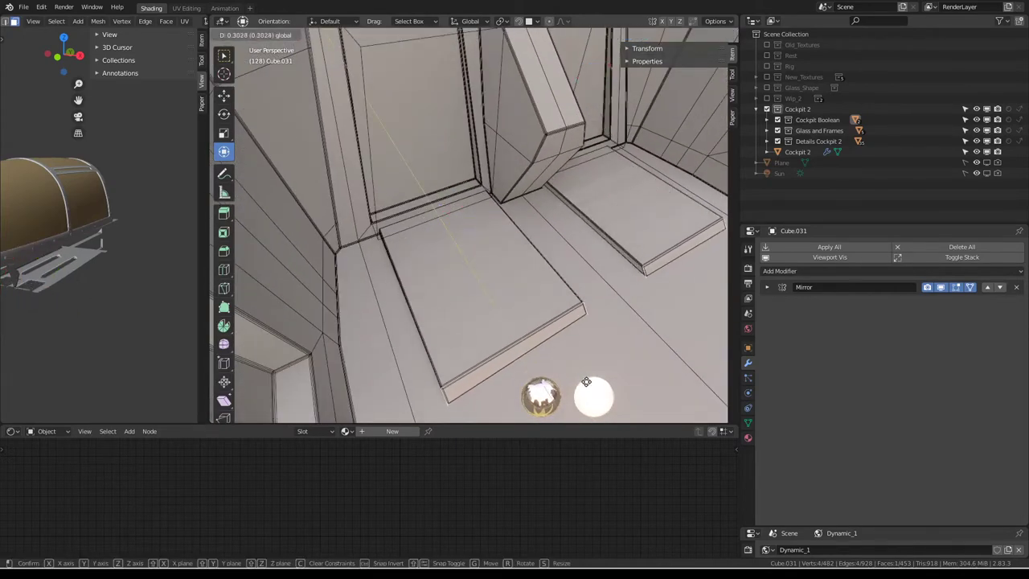
left_click(586, 381)
key("Tab")
mouse_move(537, 273)
middle_mouse_down()
mouse_move(499, 218)
mouse_move(506, 149)
middle_mouse_up()
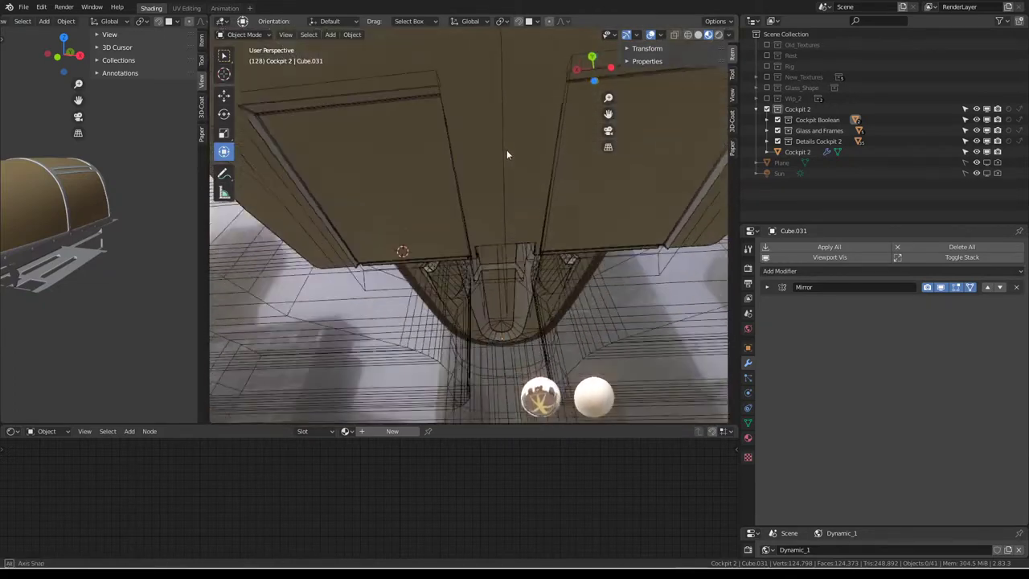
Move the floor panel face to a new position.
key("Tab")
middle_click_drag(506, 150, 457, 214)
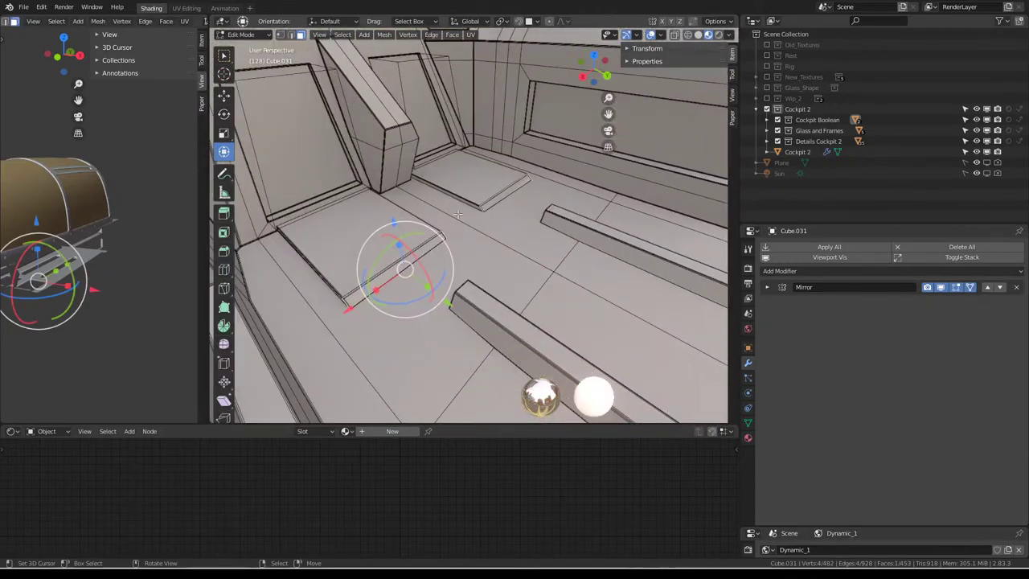
left_click(441, 312)
key("g")
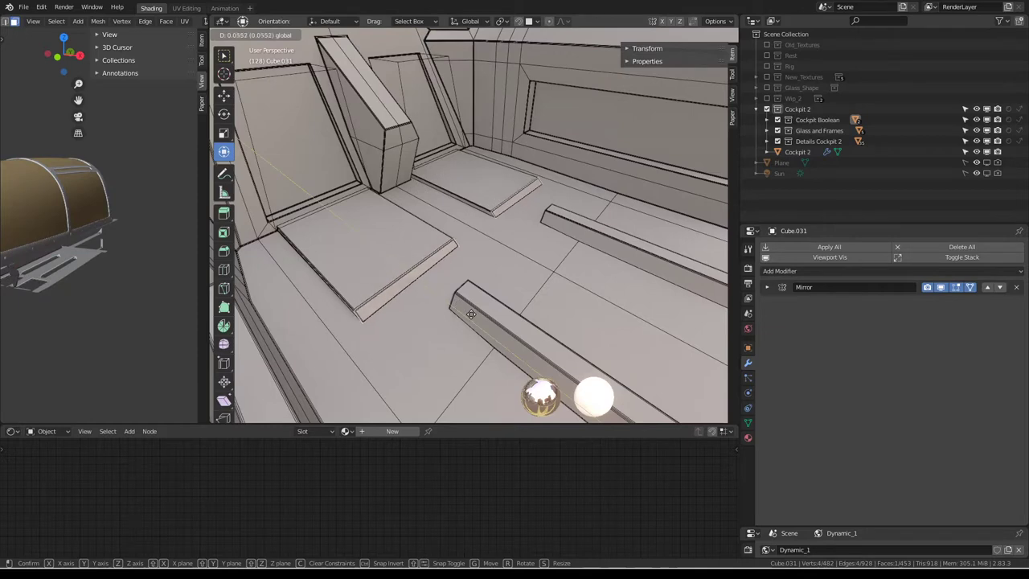
left_click(526, 340)
Slide the side panel along Y into place.
mouse_move(526, 340)
middle_mouse_down()
mouse_move(498, 241)
mouse_move(543, 220)
middle_mouse_up()
key("g")
key("y")
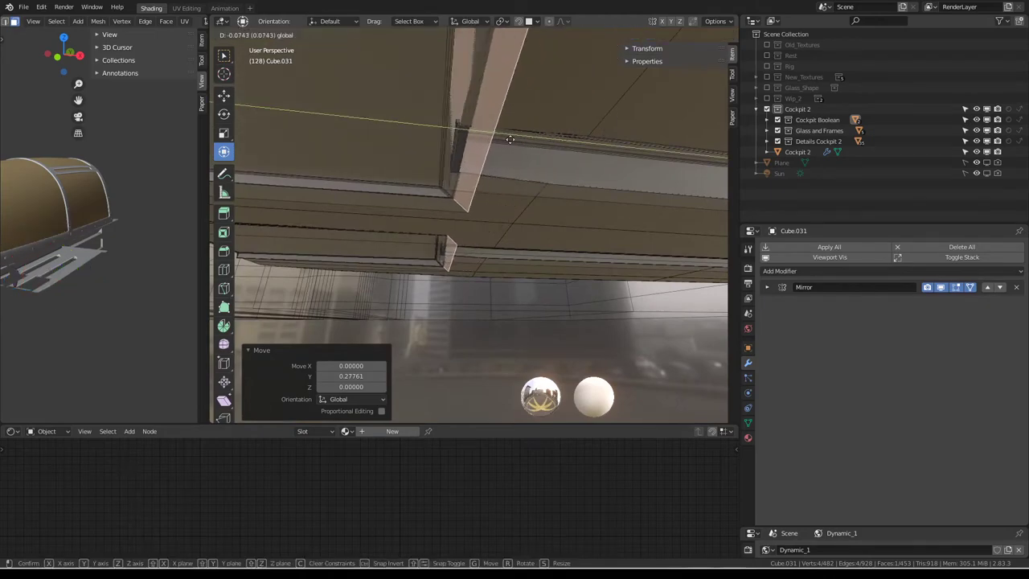
left_click(439, 137)
mouse_move(439, 137)
middle_mouse_down()
mouse_move(434, 185)
mouse_move(558, 256)
mouse_move(480, 187)
mouse_move(490, 212)
mouse_move(454, 320)
middle_mouse_up()
key("Tab")
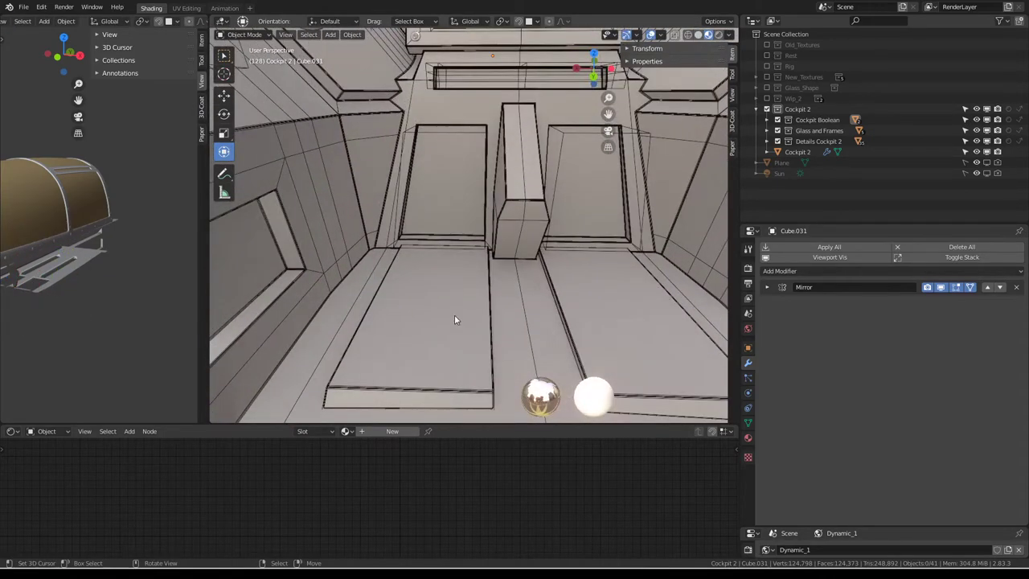
Narrow the floor panel face loop beside the centre console along X.
key("Tab")
left_click(474, 299)
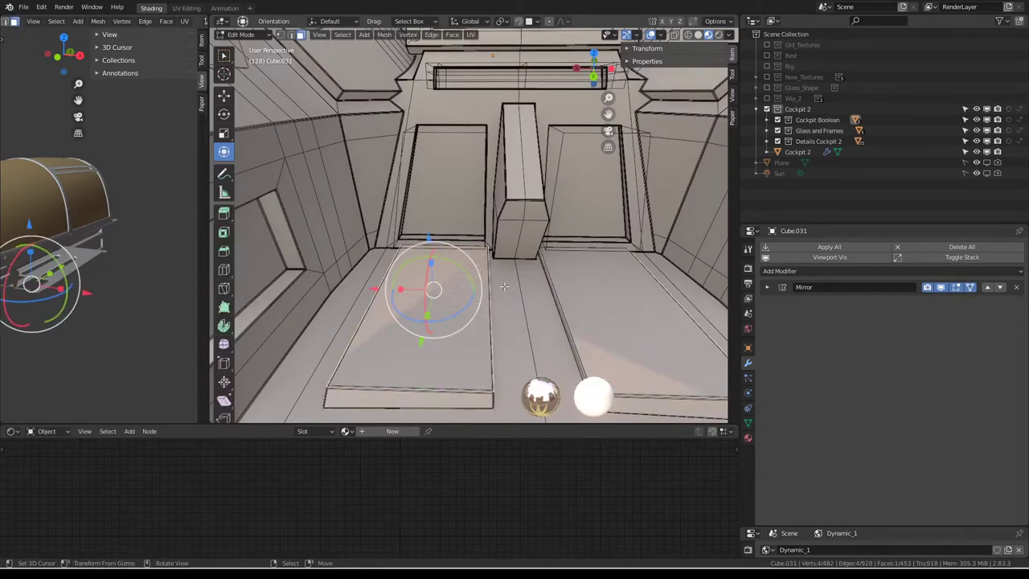
left_click(428, 392, "alt")
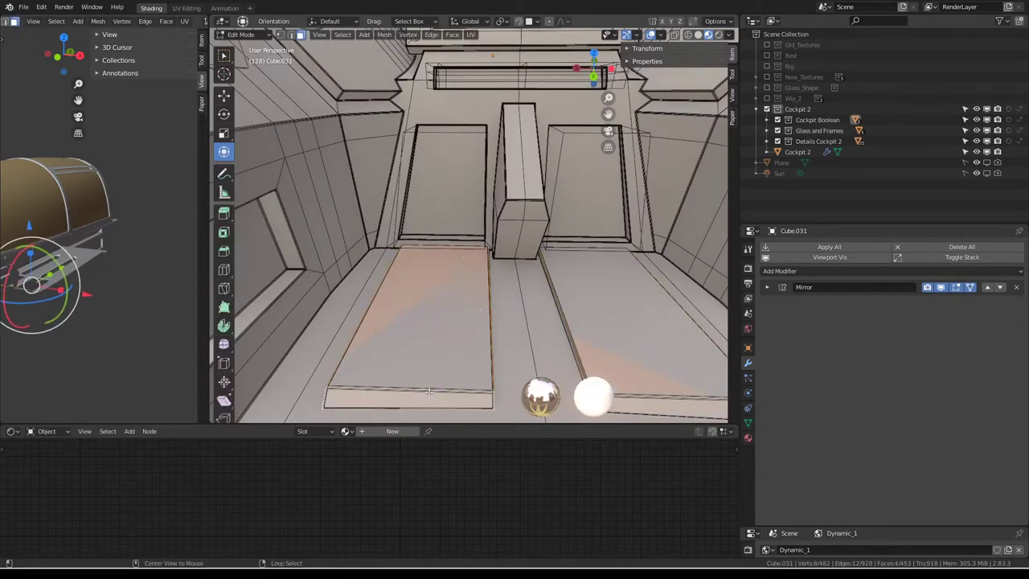
left_click(364, 298)
key("s")
key("x")
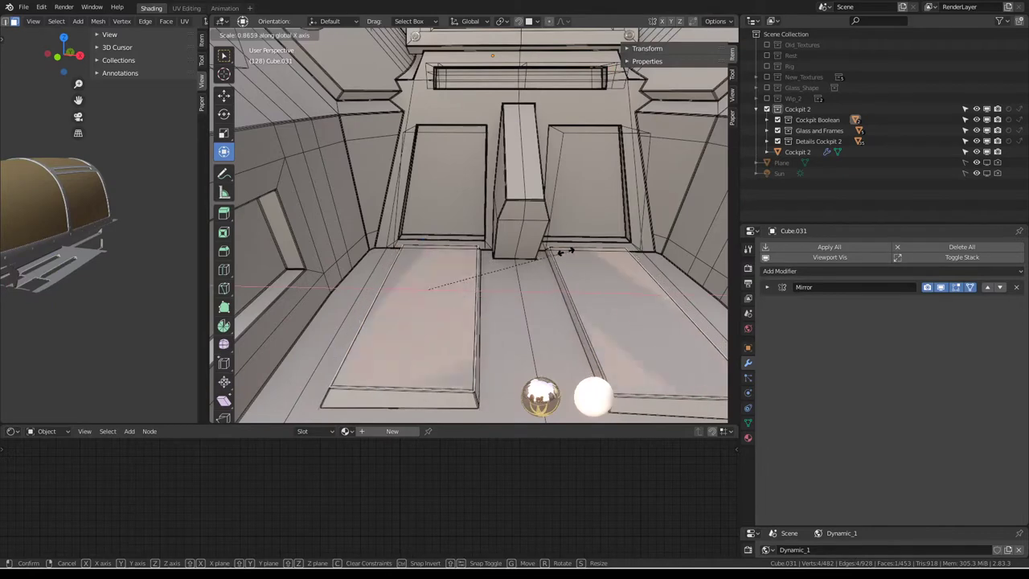
left_click(553, 252)
key("Tab")
mouse_move(480, 255)
middle_mouse_down()
mouse_move(442, 161)
mouse_move(442, 171)
mouse_move(720, 36)
middle_mouse_up()
mouse_move(655, 36)
middle_mouse_down()
mouse_move(401, 141)
mouse_move(379, 257)
mouse_move(527, 194)
mouse_move(585, 159)
mouse_move(597, 129)
mouse_move(724, 173)
mouse_move(318, 242)
mouse_move(328, 257)
mouse_move(522, 241)
mouse_move(531, 268)
mouse_move(474, 249)
mouse_move(479, 184)
mouse_move(462, 170)
mouse_move(534, 182)
mouse_move(459, 220)
mouse_move(462, 239)
mouse_move(356, 250)
mouse_move(446, 215)
mouse_move(546, 255)
mouse_move(567, 283)
mouse_move(525, 277)
mouse_move(413, 217)
mouse_move(495, 222)
mouse_move(455, 235)
mouse_move(518, 233)
middle_mouse_up()
Select Cockpit 2 and toggle its modifiers' viewport display, including the Mirror modifier.
left_click(519, 233)
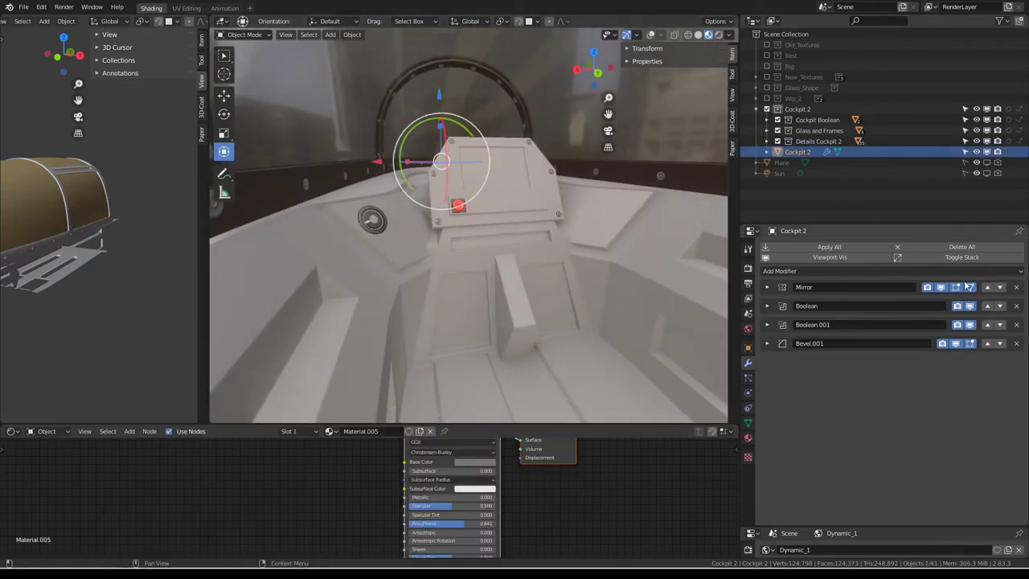
left_click(847, 256)
mouse_move(450, 241)
middle_mouse_down()
mouse_move(433, 246)
mouse_move(434, 235)
middle_mouse_up()
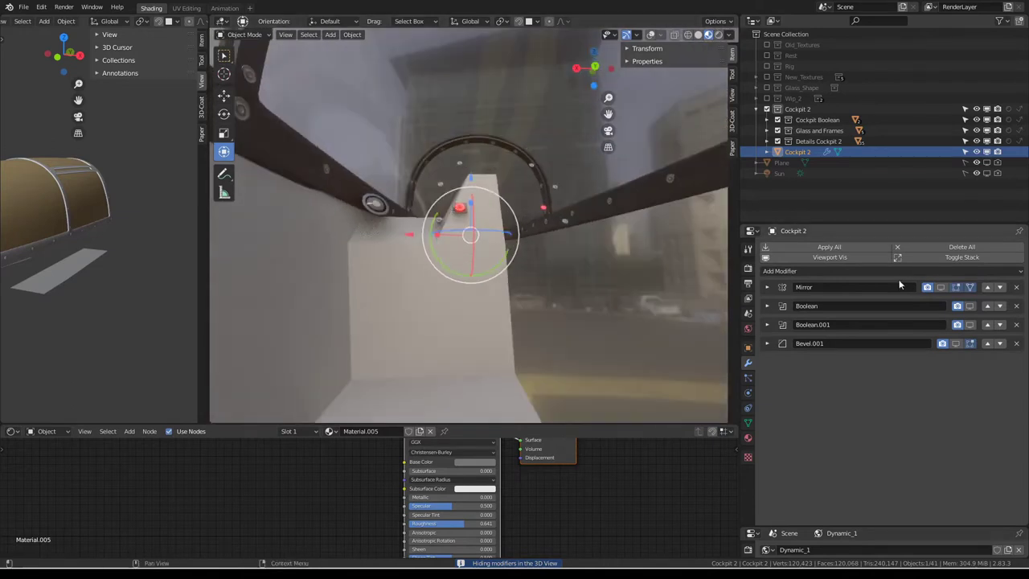
left_click(942, 287)
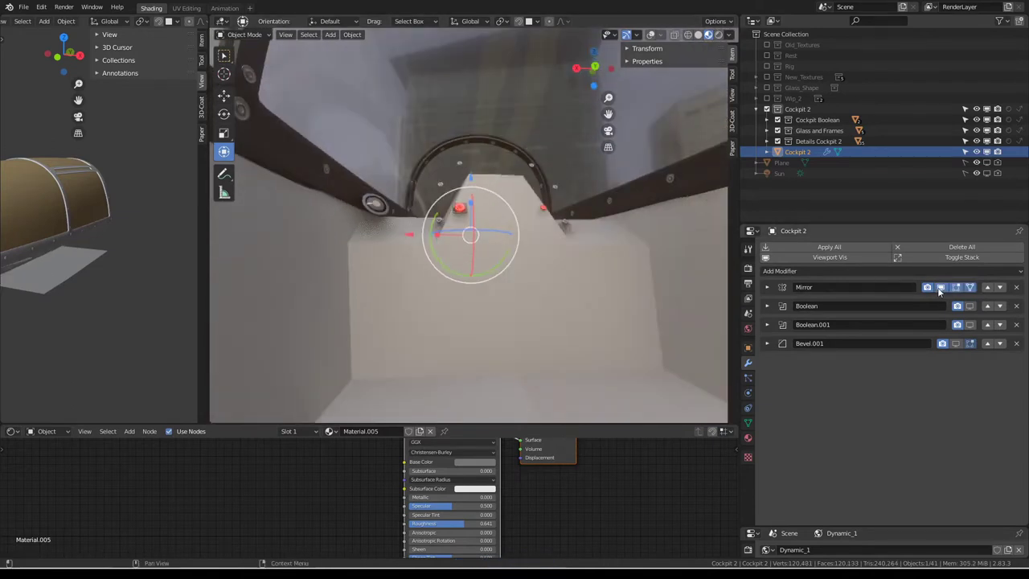
left_click(842, 257)
Edit the cockpit mesh with X-ray enabled to reach the dashboard console faces.
key("Tab")
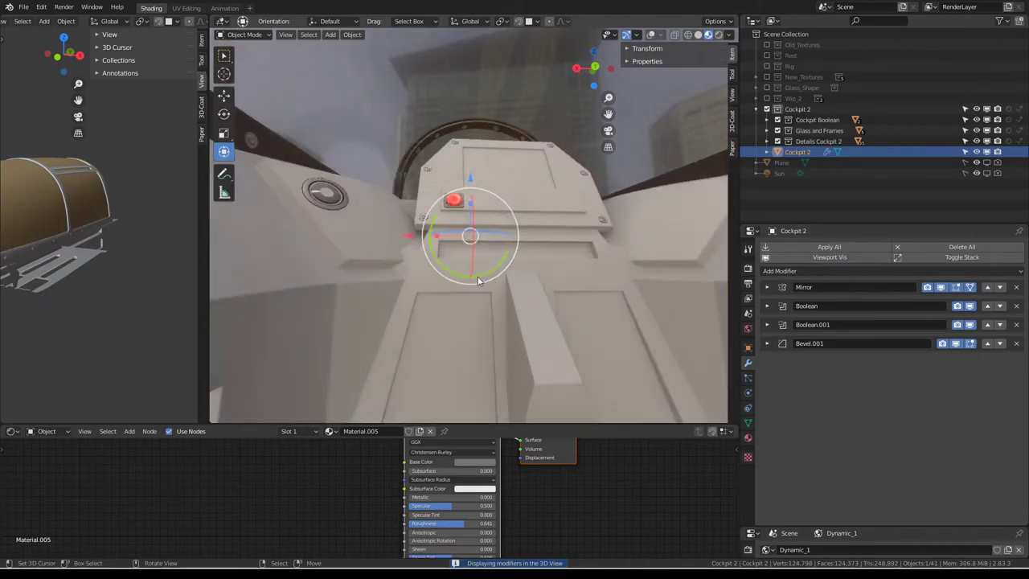
scroll(460, 273, "up", 2)
middle_click_drag(468, 260, 643, 227)
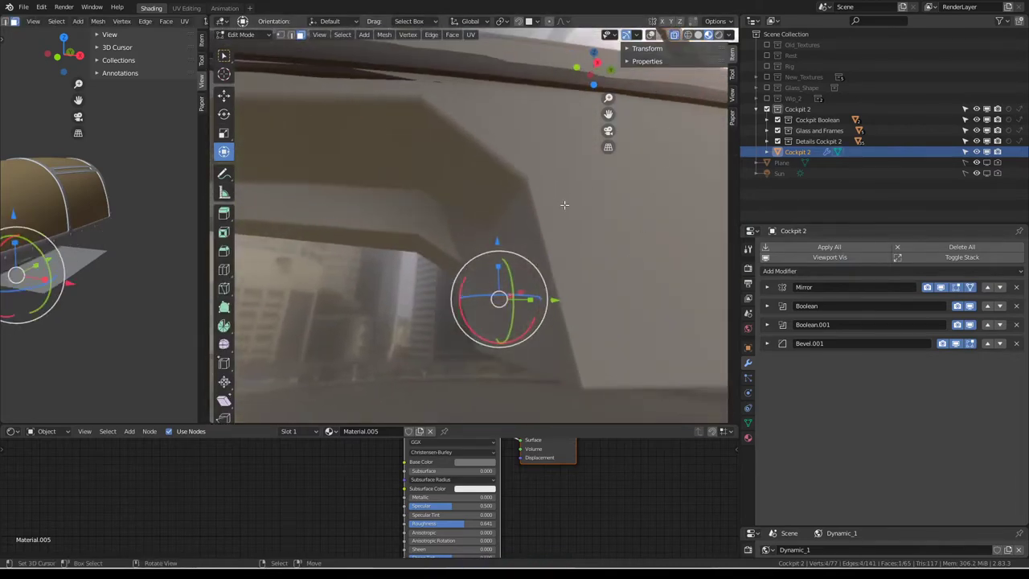
middle_click_drag(564, 205, 685, 71)
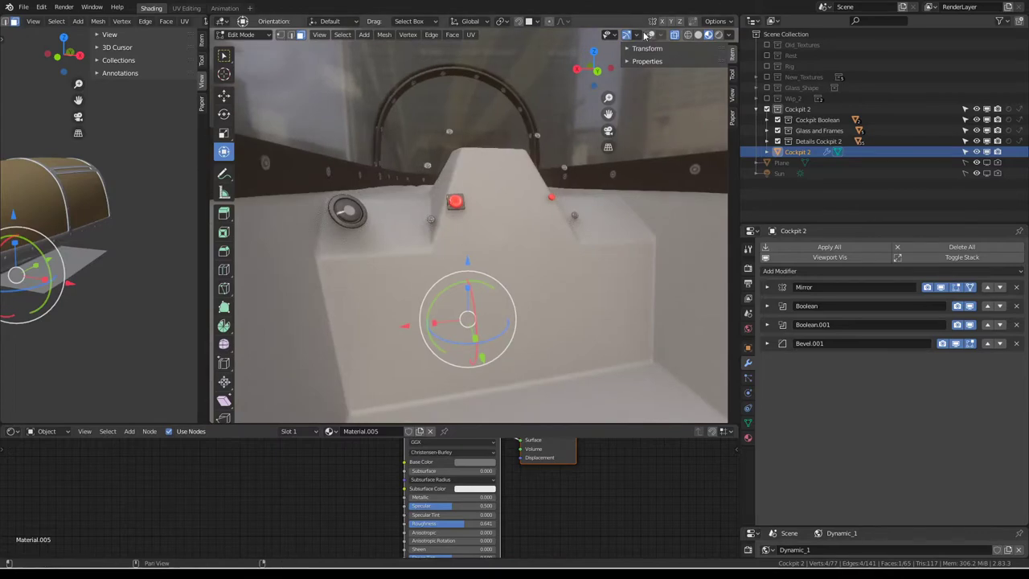
left_click(647, 35)
mouse_move(483, 241)
middle_mouse_down()
mouse_move(512, 281)
mouse_move(531, 252)
mouse_move(563, 265)
mouse_move(533, 210)
mouse_move(527, 242)
mouse_move(554, 314)
mouse_move(580, 266)
middle_mouse_up()
Extrude the console front face and move the new block about 0.252 along Y.
key("e")
right_click(531, 252)
key("g")
key("y")
left_click(596, 286)
Review the extruded console block in Object Mode with modifiers shown, framing the selected faces.
key("Tab")
key("Tab")
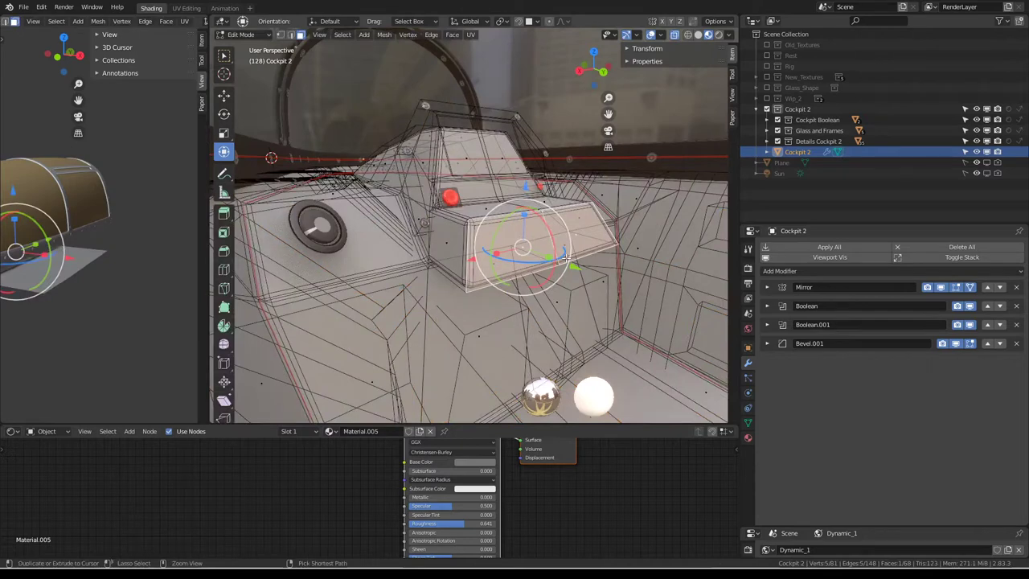
key("Tab")
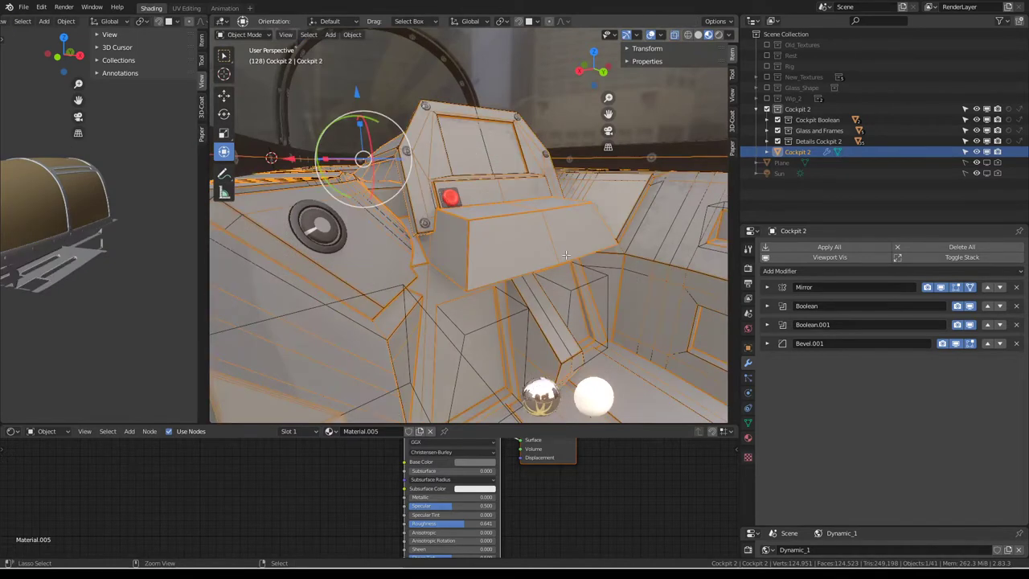
key("Tab")
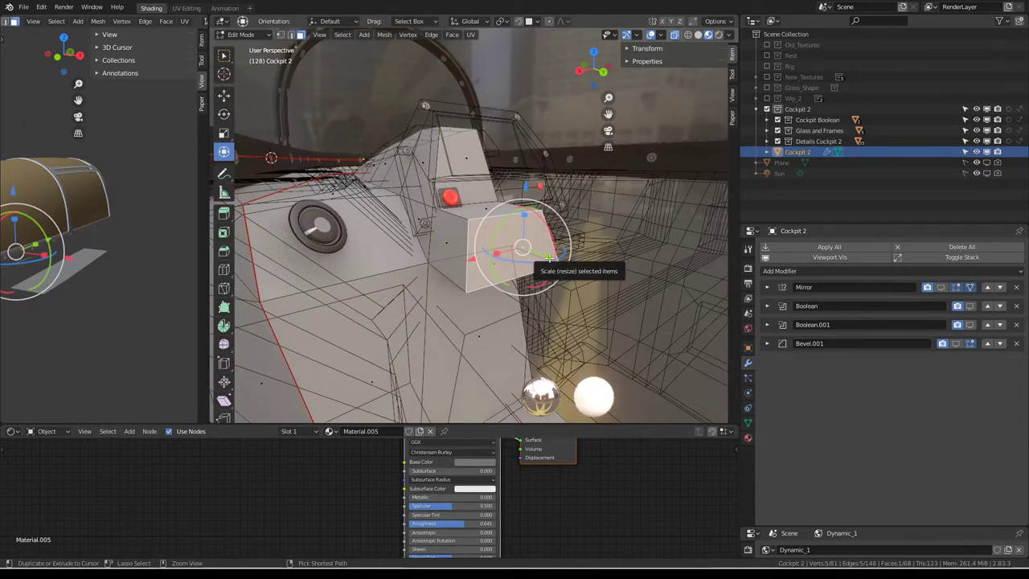
key("KP_Decimal")
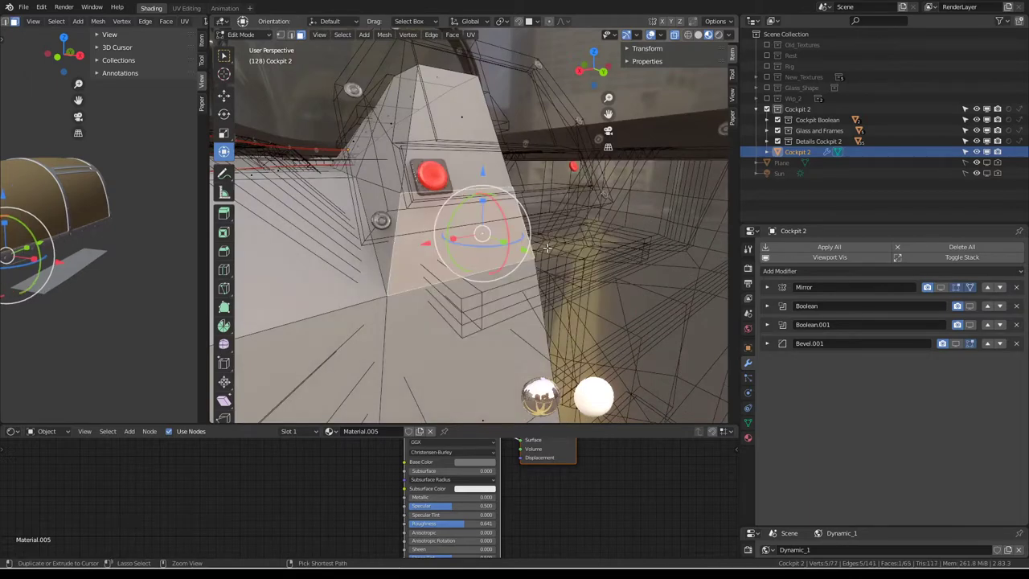
key("Tab")
key("KP_Decimal")
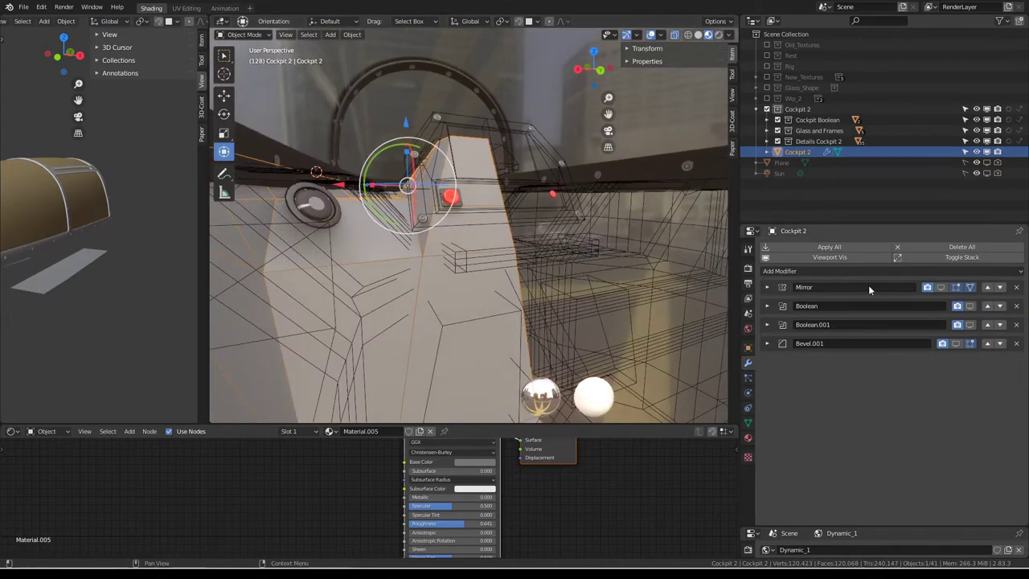
left_click(839, 261)
key("Tab")
key("KP_Decimal")
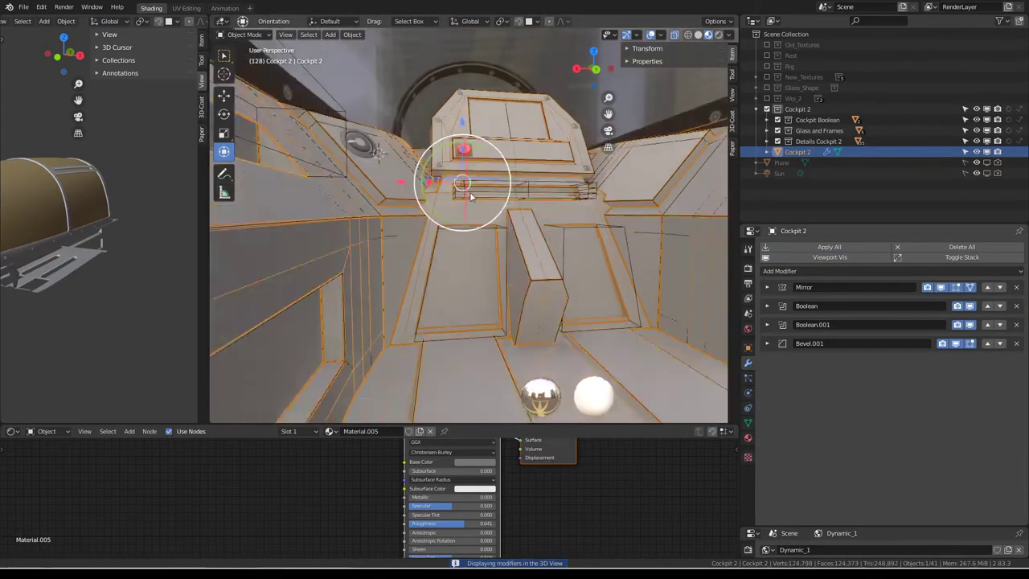
Extrude the console faces in place at zero distance.
middle_click_drag(489, 246, 553, 266)
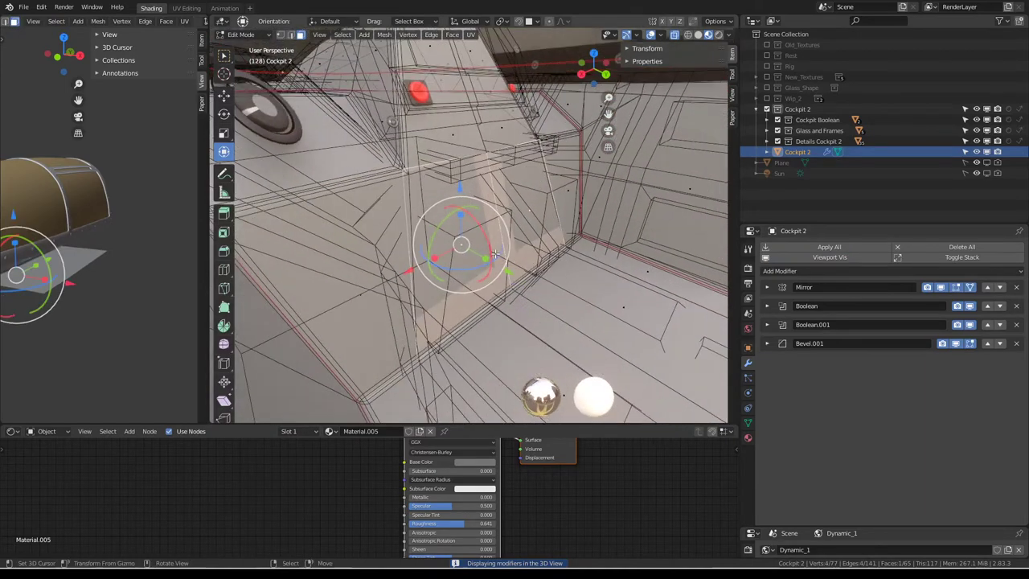
key("e")
right_click(553, 265)
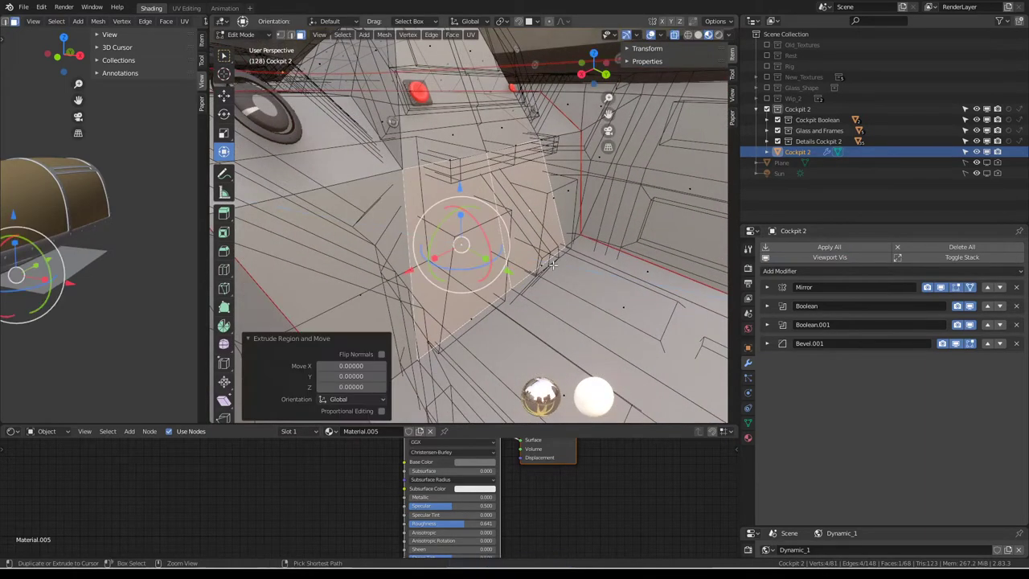
middle_click_drag(553, 265, 520, 260)
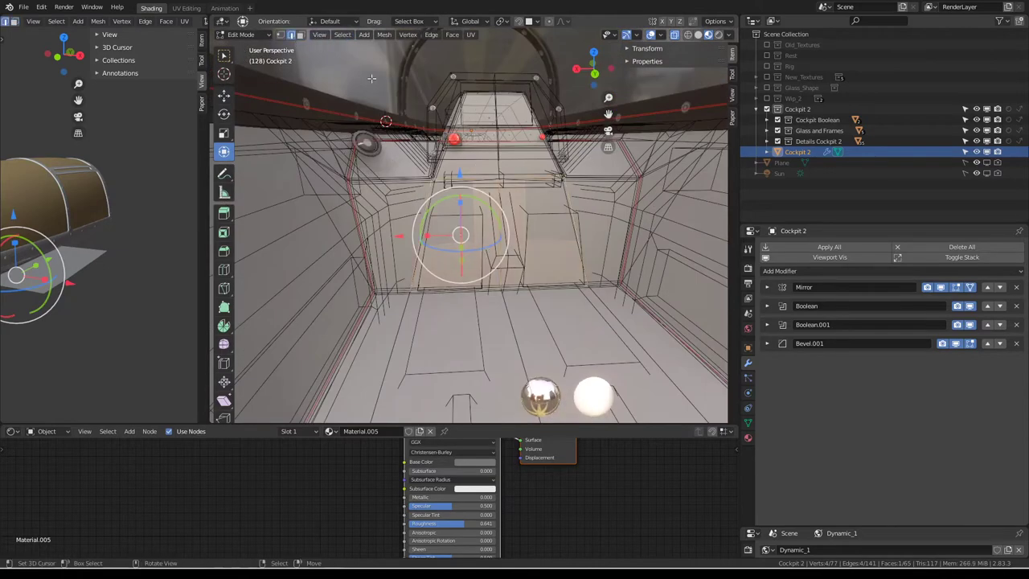
mouse_move(492, 205)
middle_mouse_down()
mouse_move(528, 190)
mouse_move(511, 209)
middle_mouse_up()
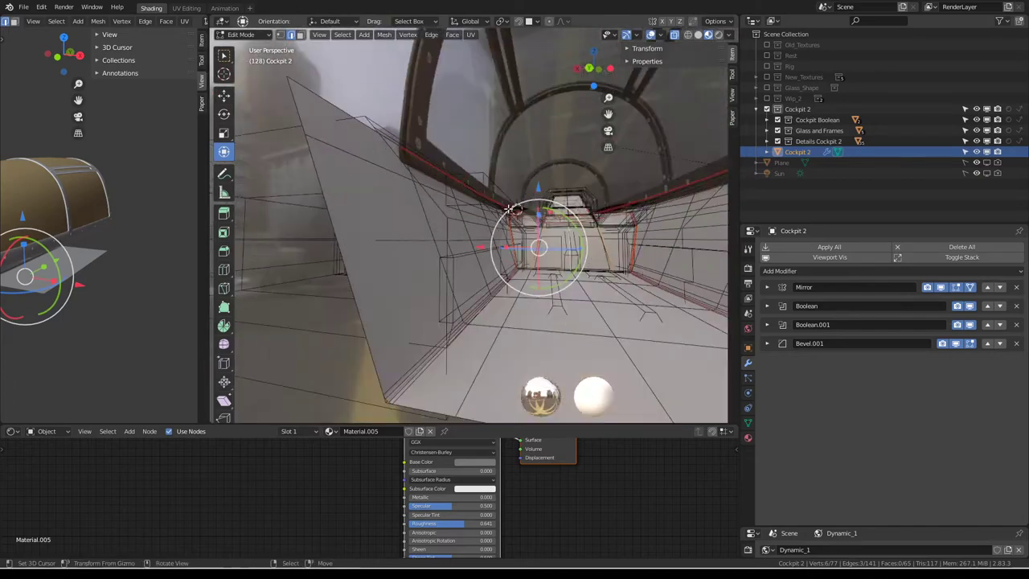
Hide the modifiers in the viewport and zoom in on the cockpit side wall.
left_click(652, 36)
left_click(652, 36)
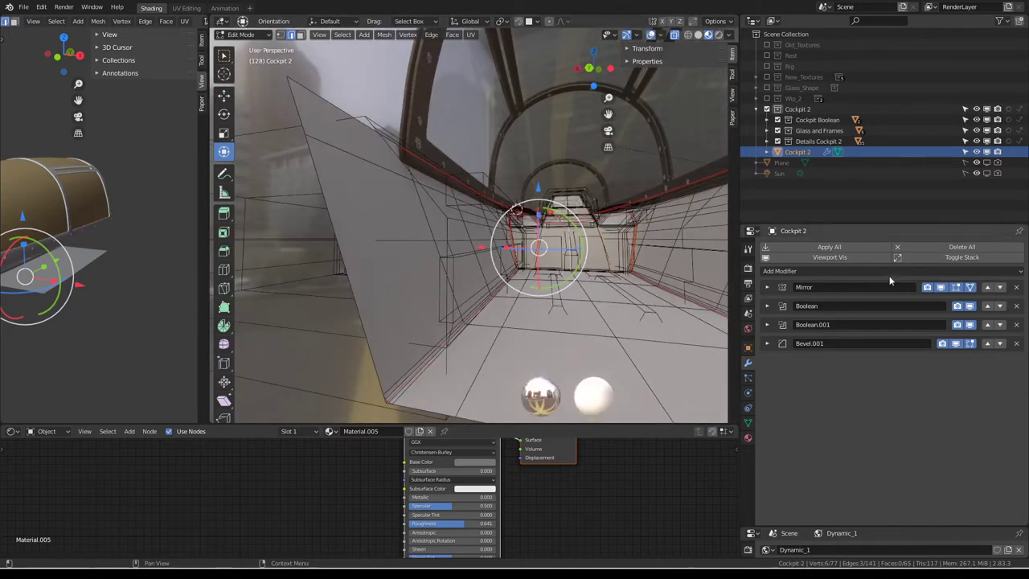
left_click(855, 256)
middle_click_drag(569, 256, 525, 257)
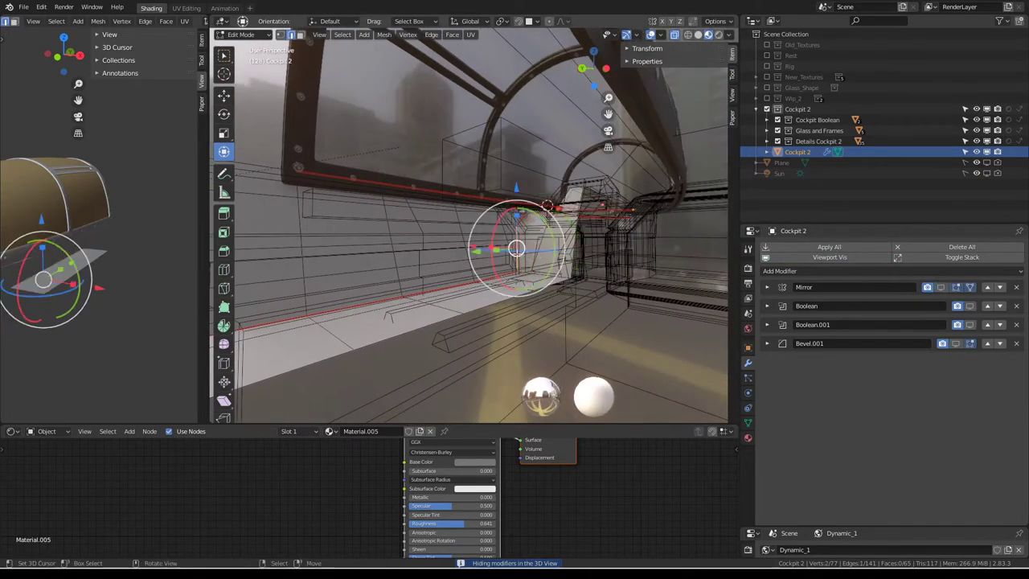
scroll(533, 252, "up", 5)
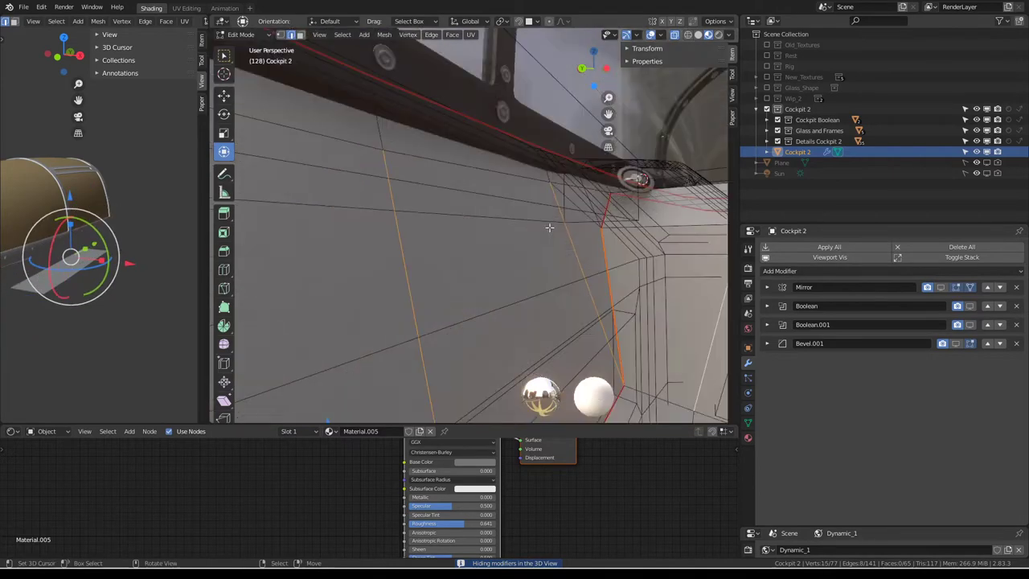
mouse_move(552, 230)
middle_mouse_down()
mouse_move(502, 245)
mouse_move(550, 247)
mouse_move(528, 220)
mouse_move(686, 213)
middle_mouse_up()
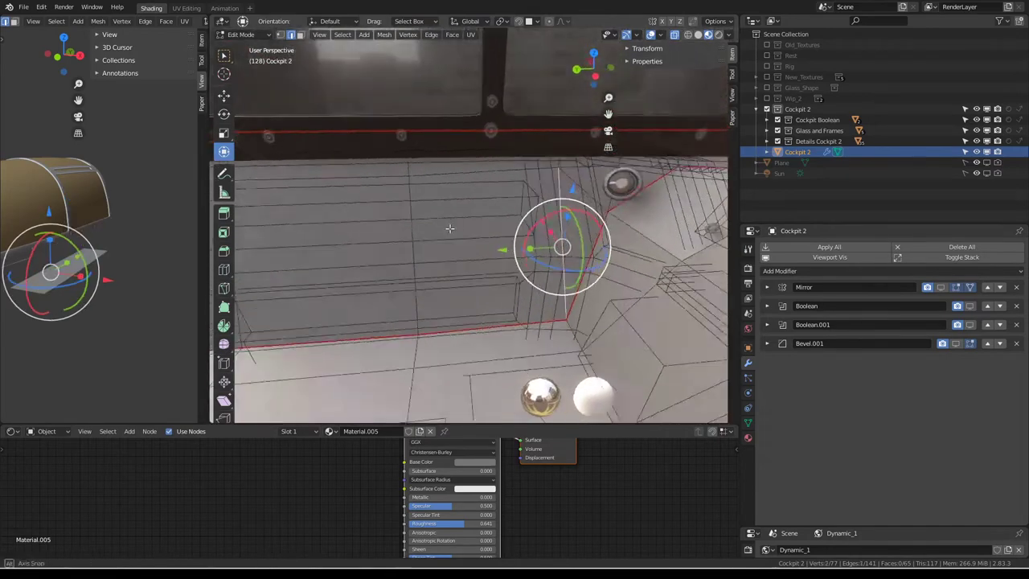
Subdivide the side-wall edges below the window and slide the new loop to factor 0.436.
key("q")
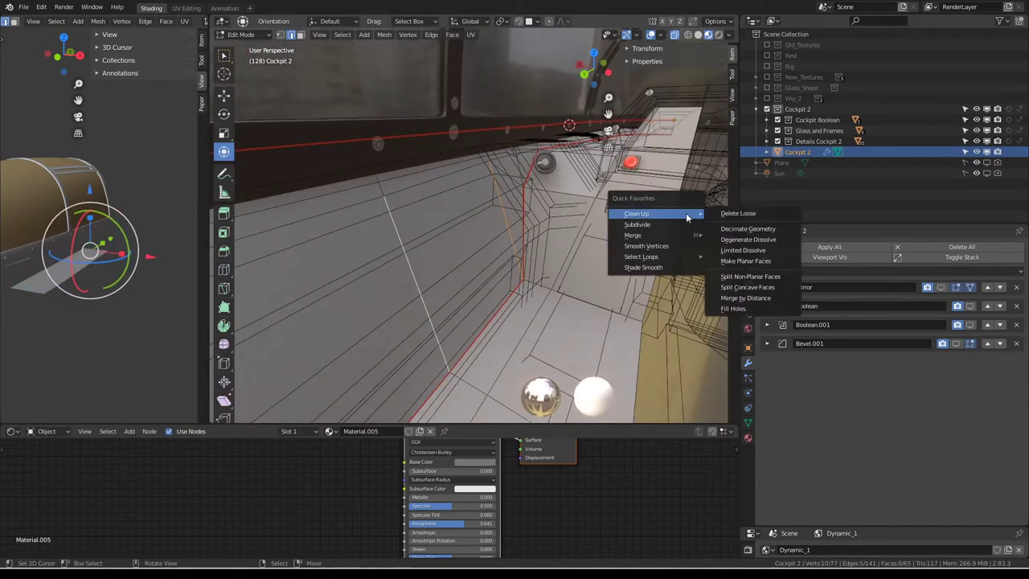
mouse_move(634, 235)
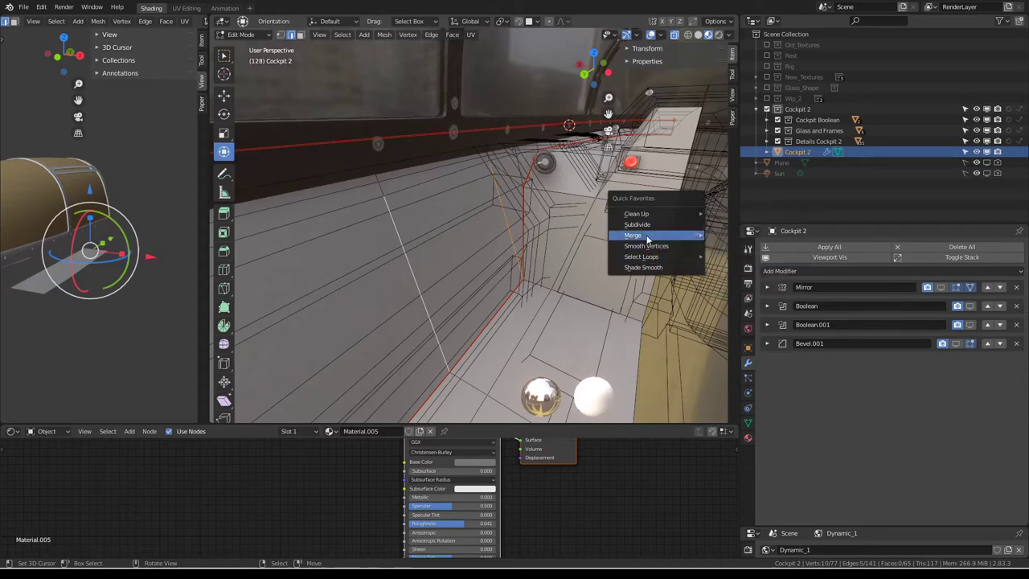
left_click(637, 225)
middle_click_drag(647, 229, 585, 284)
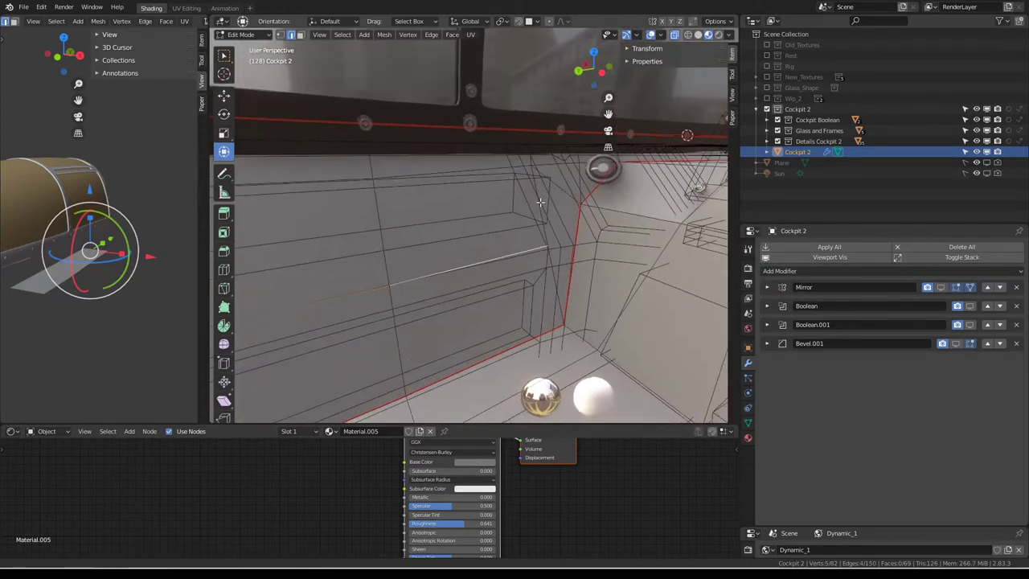
left_click(551, 245)
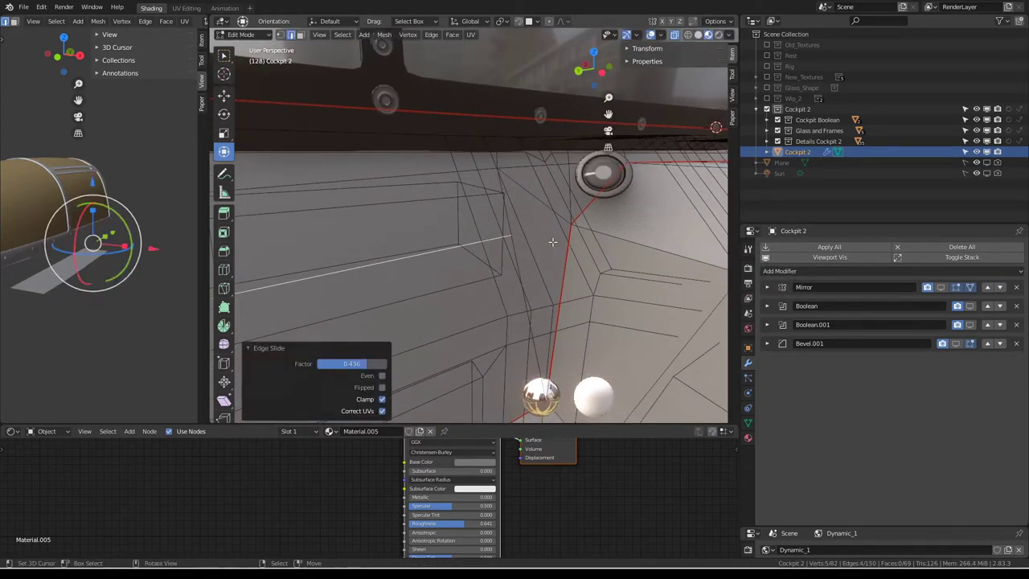
key("Tab")
mouse_move(551, 245)
middle_mouse_down()
mouse_move(498, 250)
mouse_move(491, 217)
mouse_move(569, 212)
middle_mouse_up()
left_click(847, 258)
key("Tab")
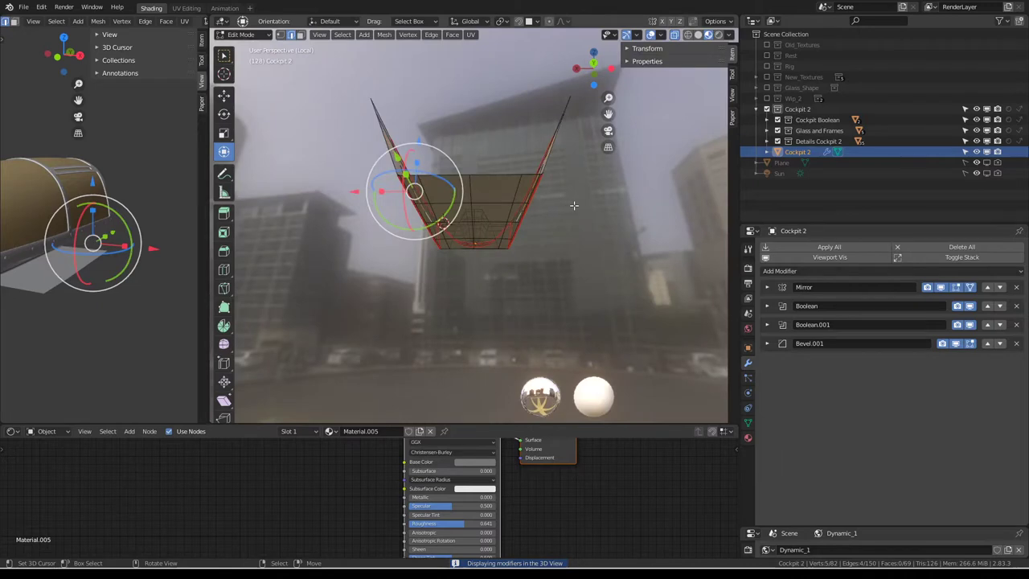
Hide the modifiers in the viewport and subdivide the chosen back-wall edges.
mouse_move(574, 205)
middle_mouse_down()
mouse_move(491, 283)
mouse_move(490, 233)
middle_mouse_up()
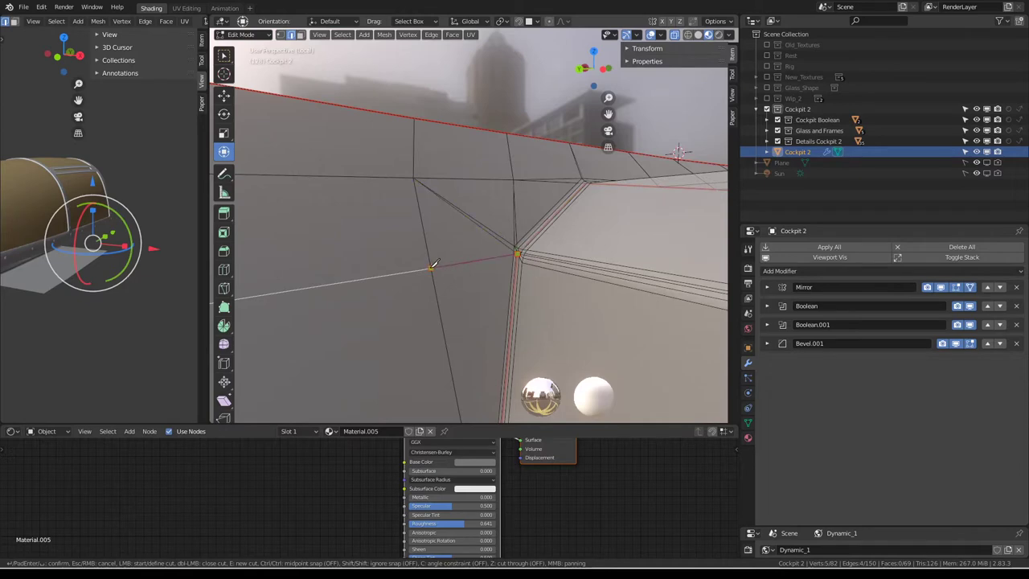
mouse_move(465, 267)
middle_mouse_down()
mouse_move(528, 230)
mouse_move(455, 235)
middle_mouse_up()
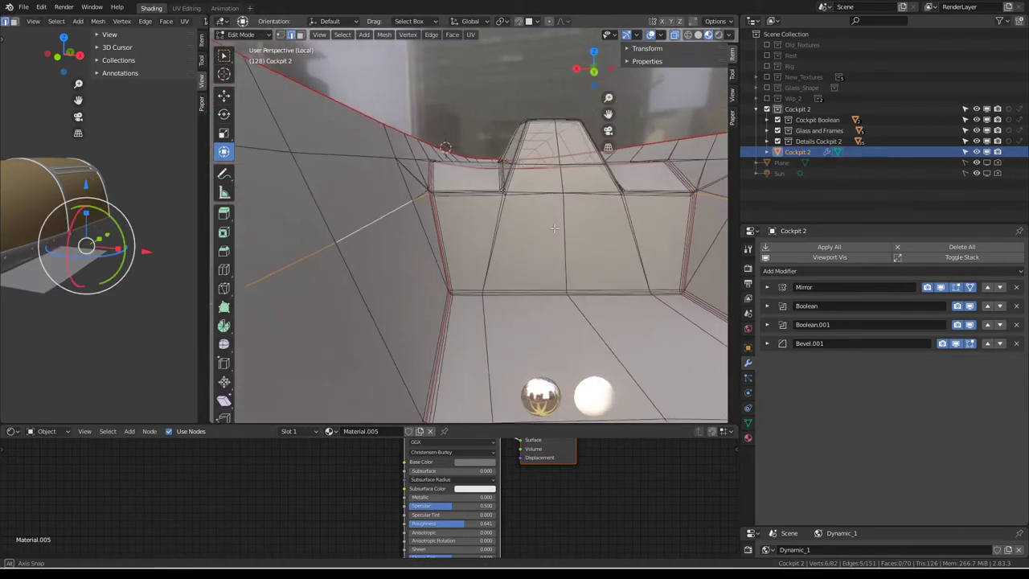
key("Tab")
key("Tab")
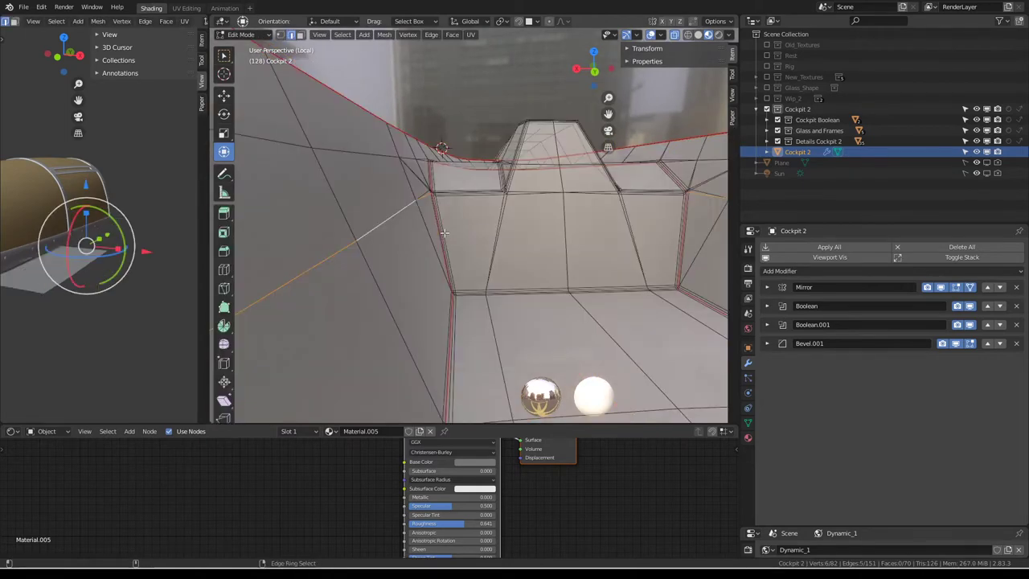
middle_click_drag(444, 232, 405, 247)
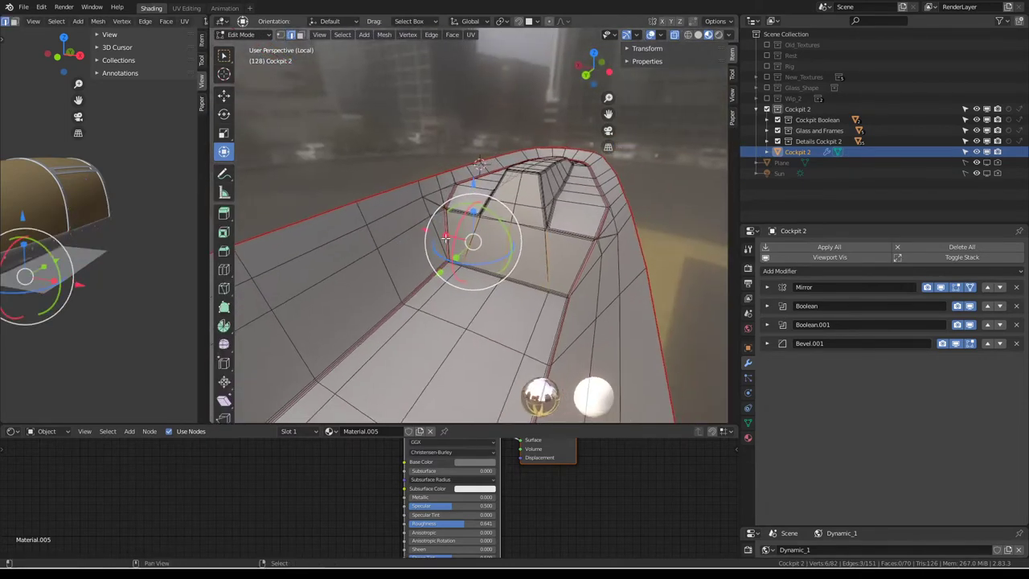
key("Tab")
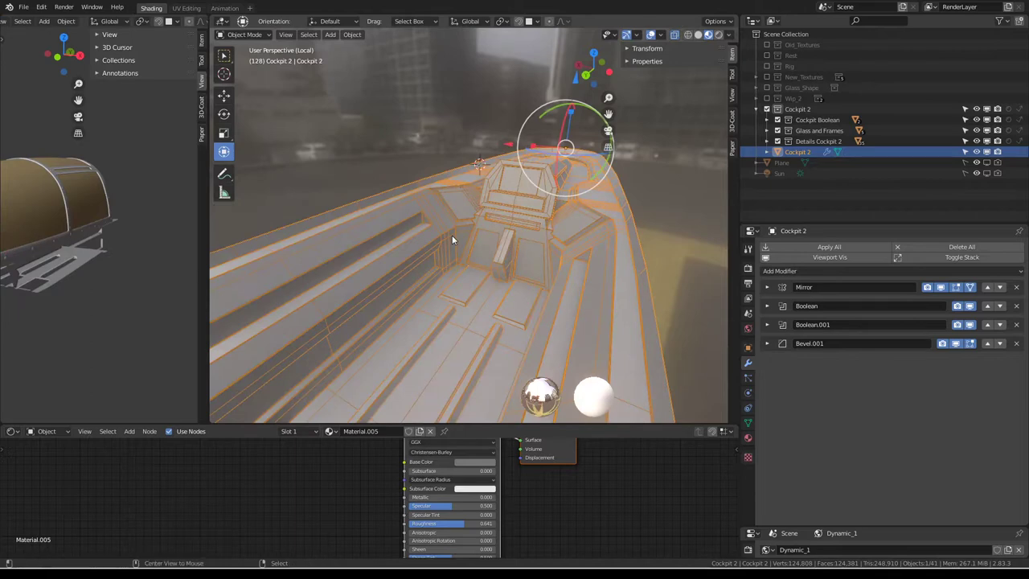
key("Tab")
left_click(839, 259)
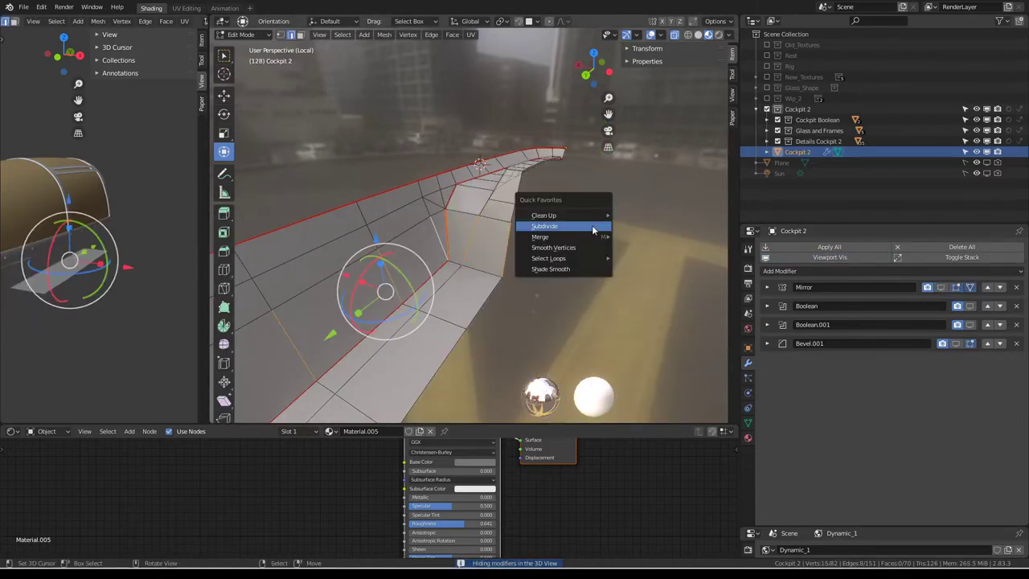
left_click(593, 227)
Slide the new edge loop to factor -0.391 and re-show the mirror modifier result.
left_click(446, 240, "alt")
middle_click_drag(461, 238, 527, 201)
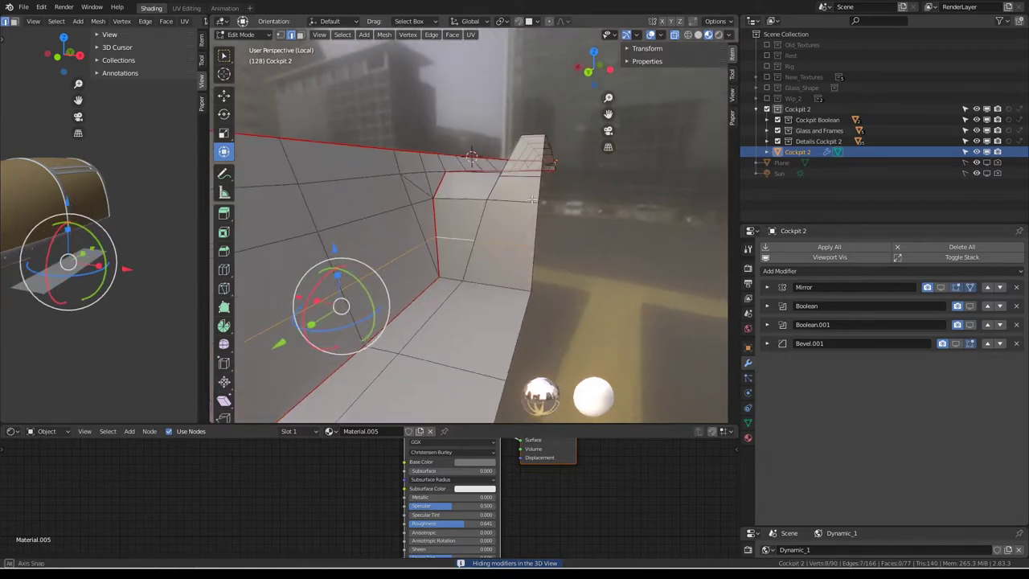
key("g")
key("g")
left_click(530, 219)
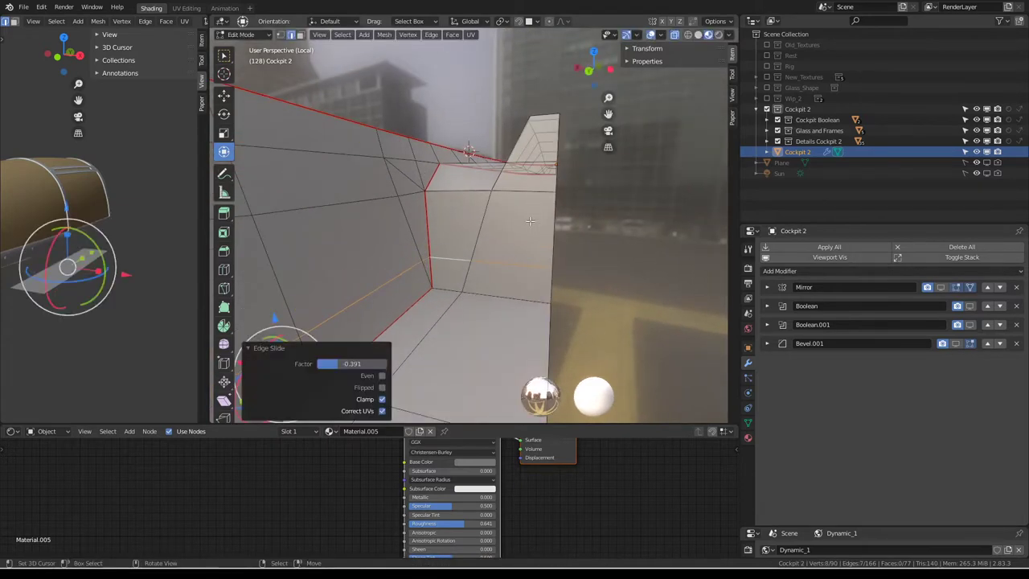
left_click(876, 258)
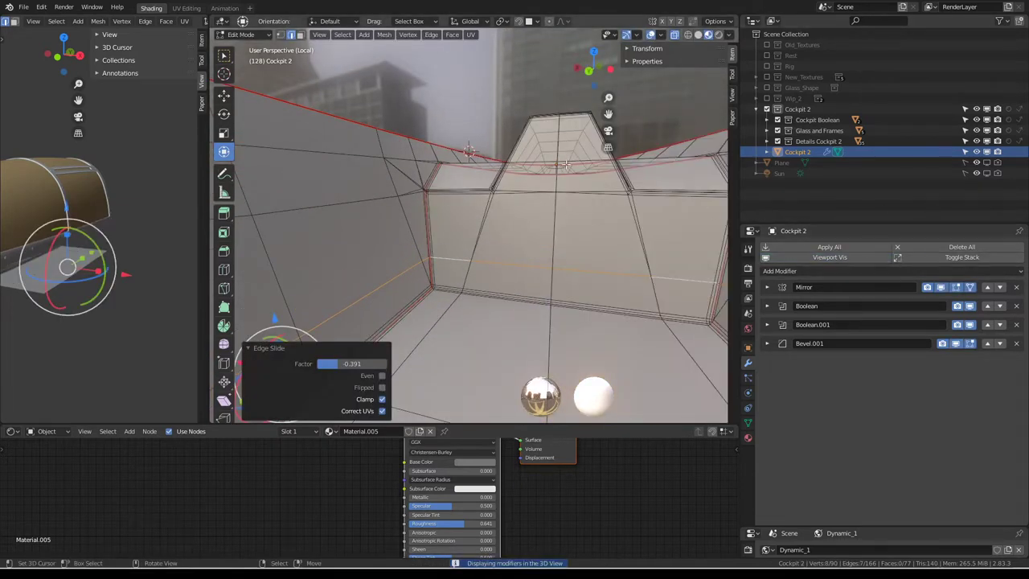
key("Tab")
Fine-tune the wall edge-loop slides, checking the mirrored cockpit in Object Mode.
middle_click_drag(567, 165, 529, 204)
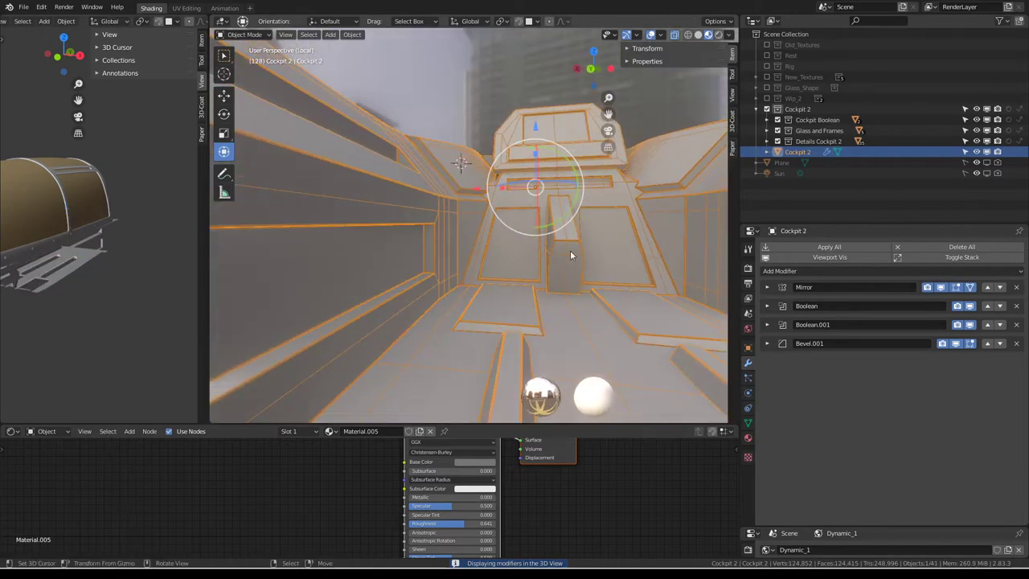
middle_click_drag(570, 255, 539, 241)
key("Tab")
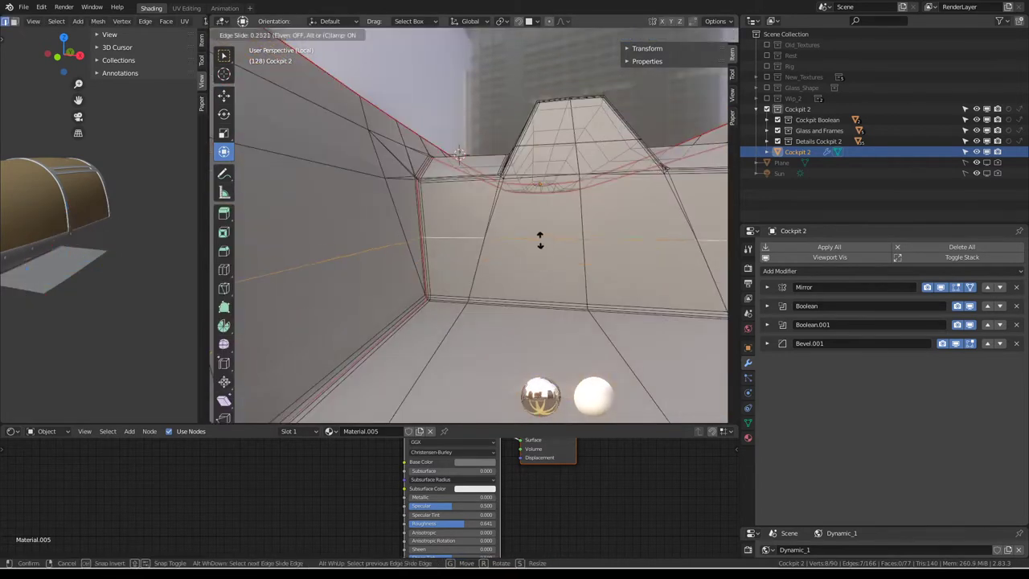
left_click(537, 228)
key("Tab")
key("Tab")
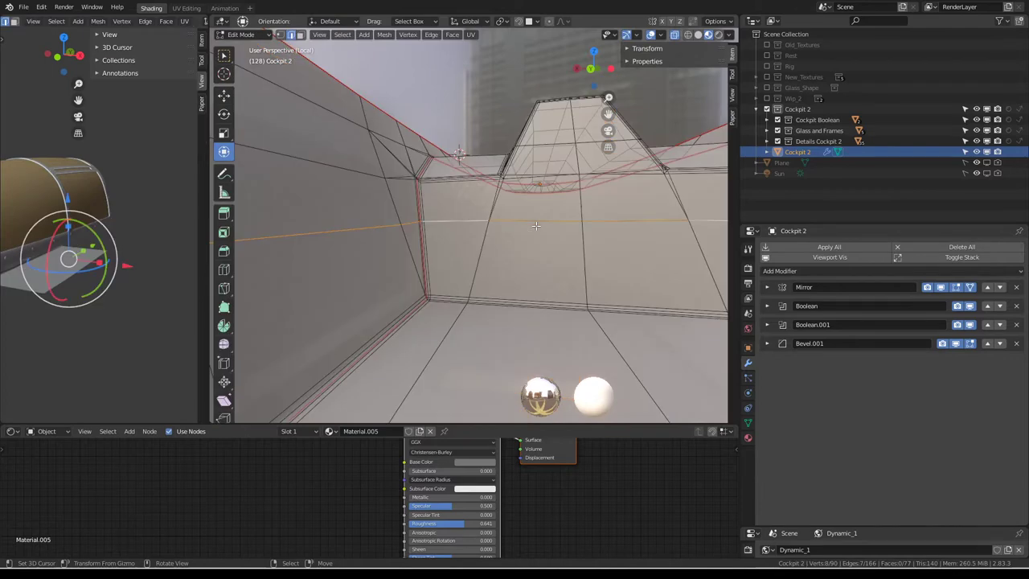
left_click(536, 241)
key("Tab")
key("Tab")
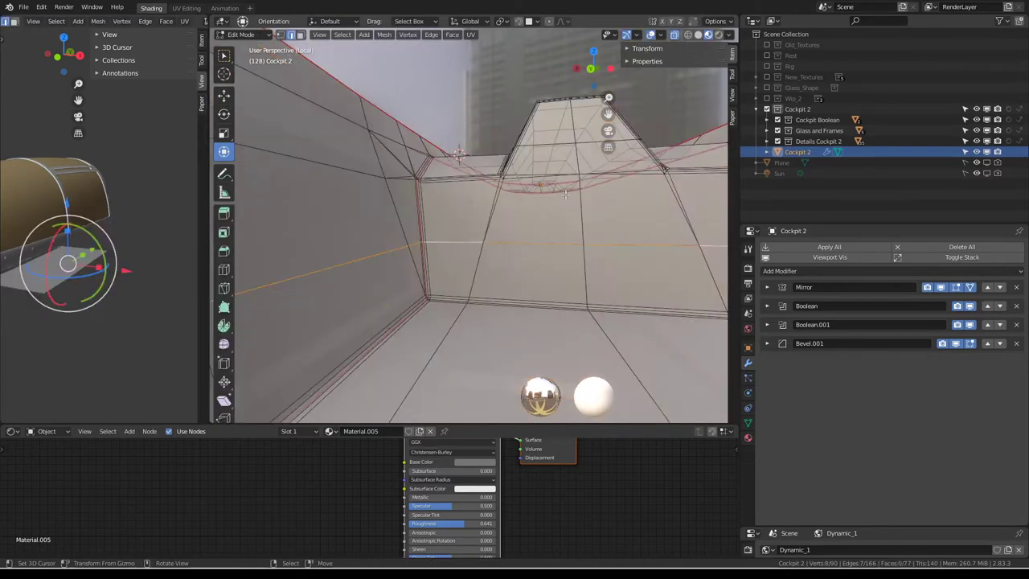
left_click(550, 229)
key("Tab")
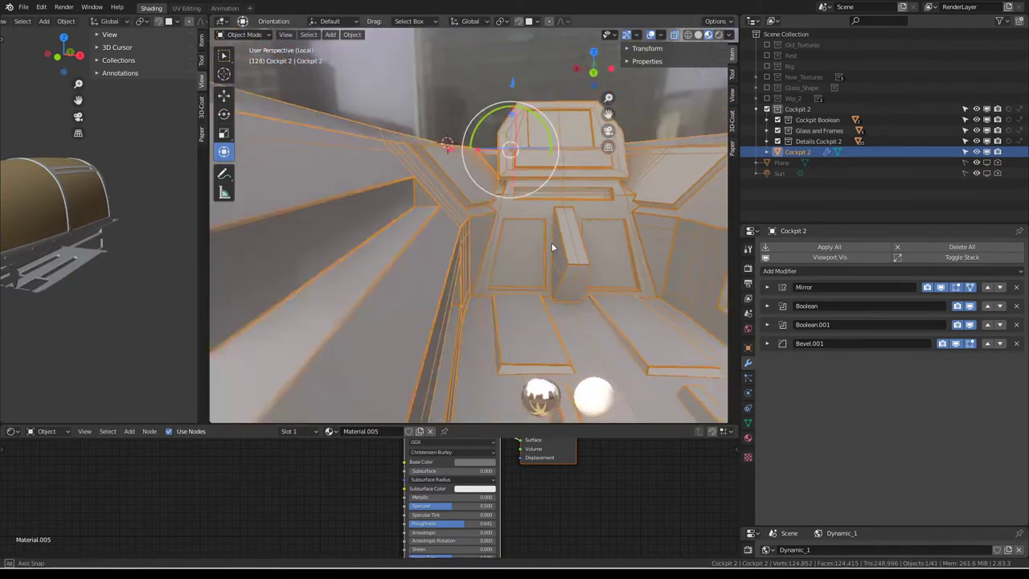
mouse_move(551, 241)
middle_mouse_down()
mouse_move(496, 235)
mouse_move(489, 224)
middle_mouse_up()
key("Tab")
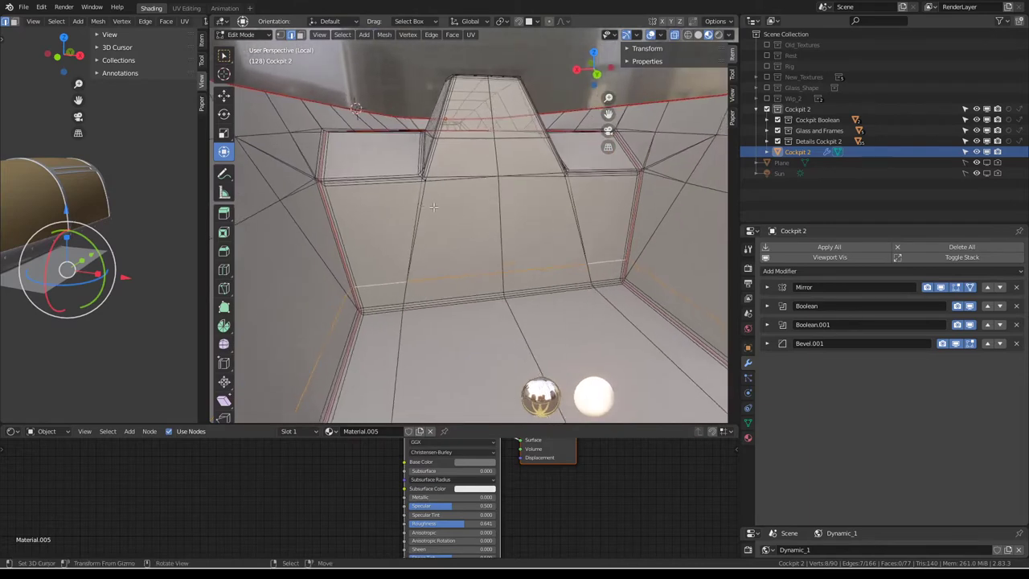
left_click(465, 214)
key("Tab")
key("Tab")
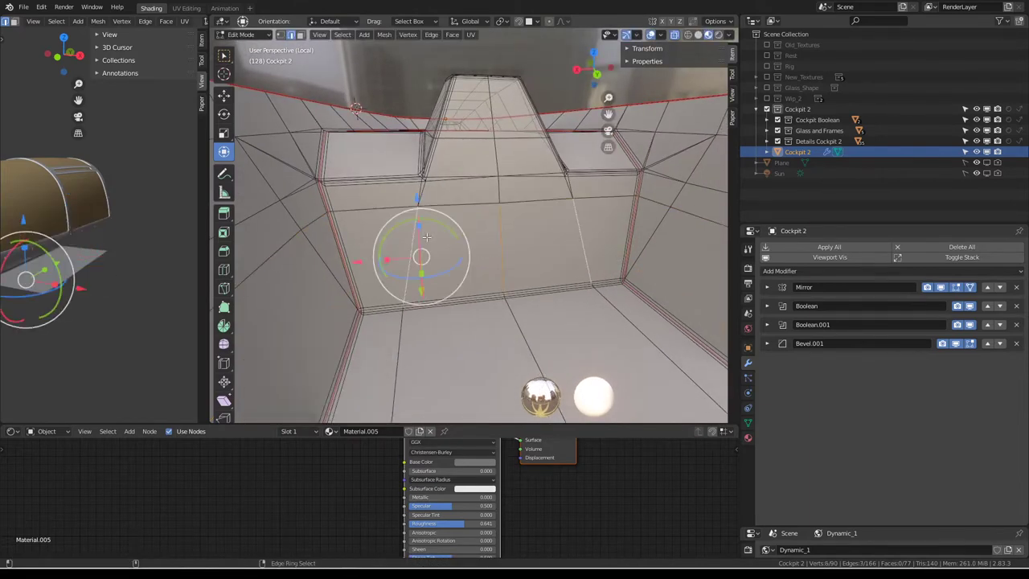
Subdivide the selected wall edges with one cut from Quick Favorites.
key("q")
left_click(528, 230)
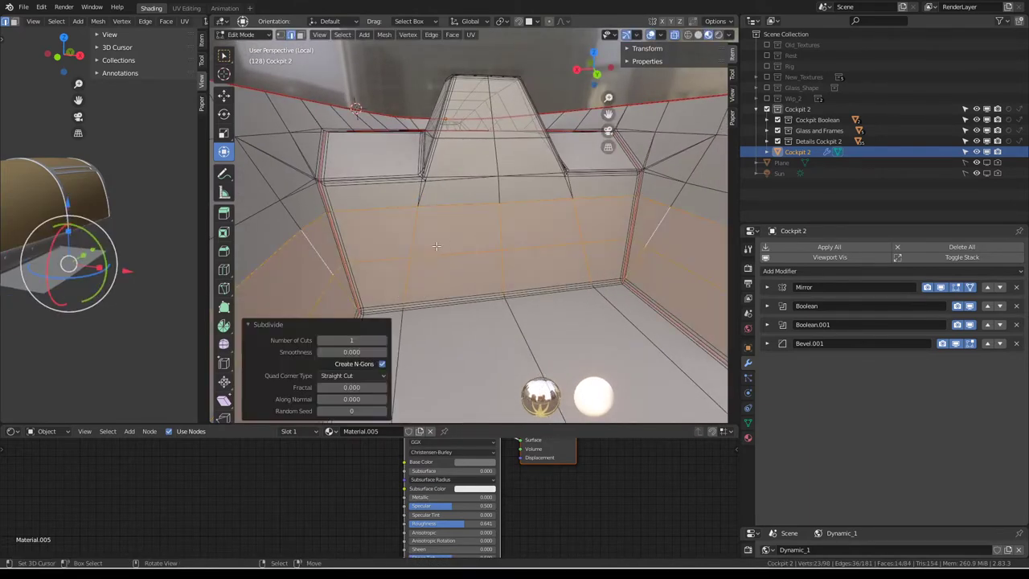
key("Tab")
key("Tab")
left_click(499, 223)
Extrude the back-wall panel faces outward into a box.
key("Tab")
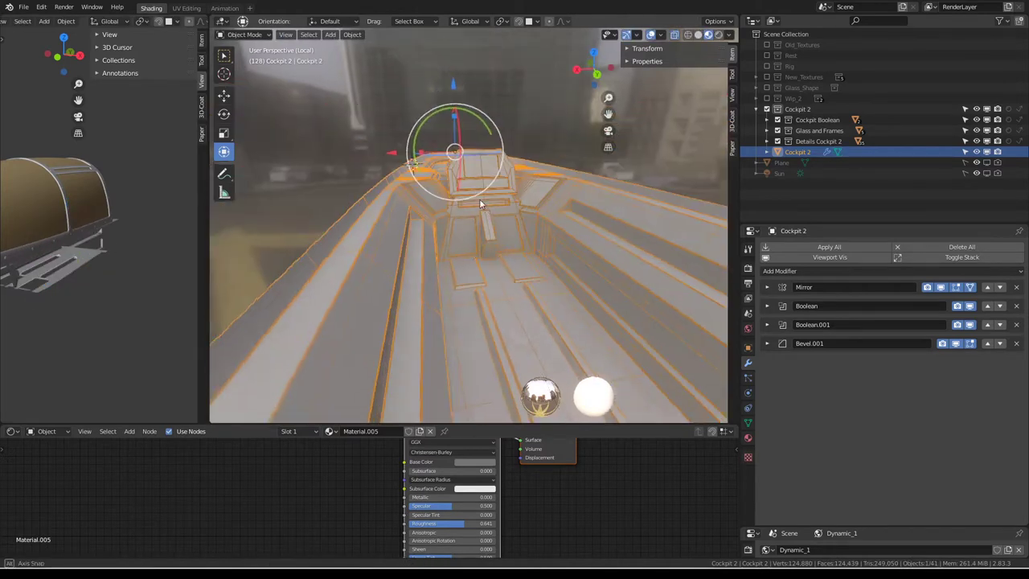
key("Tab")
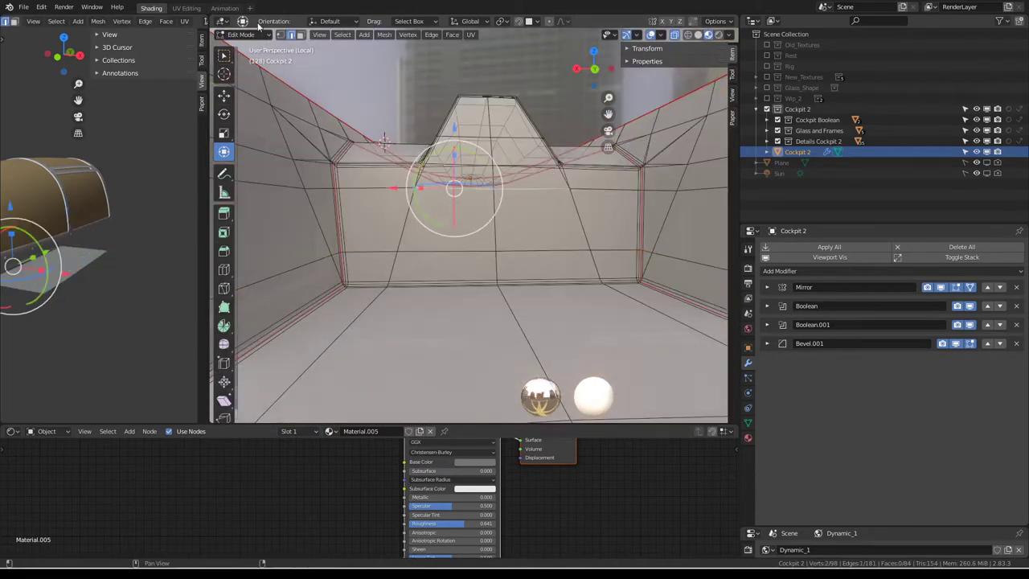
left_click(453, 207)
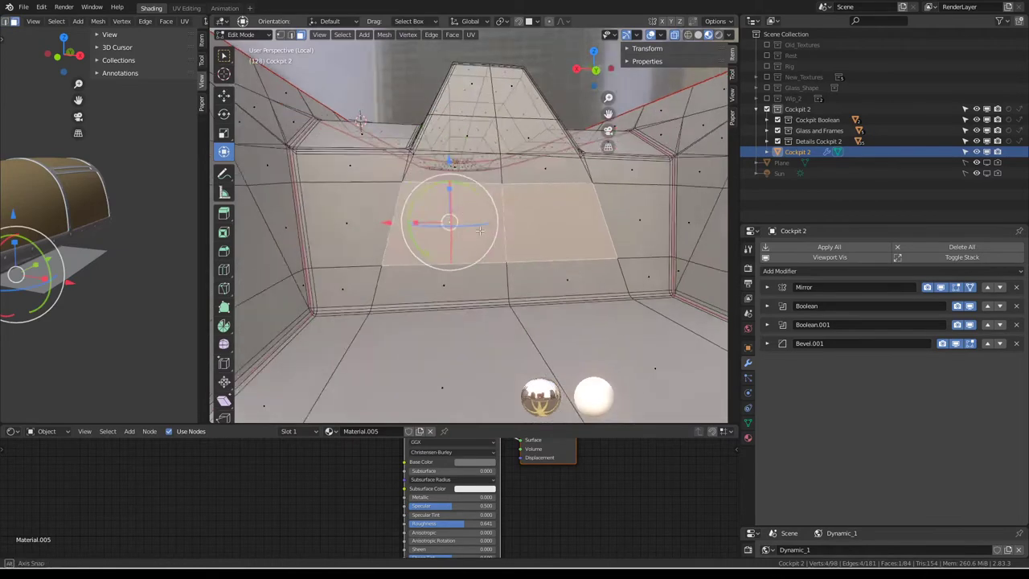
middle_click_drag(447, 217, 570, 262)
key("e")
key("g")
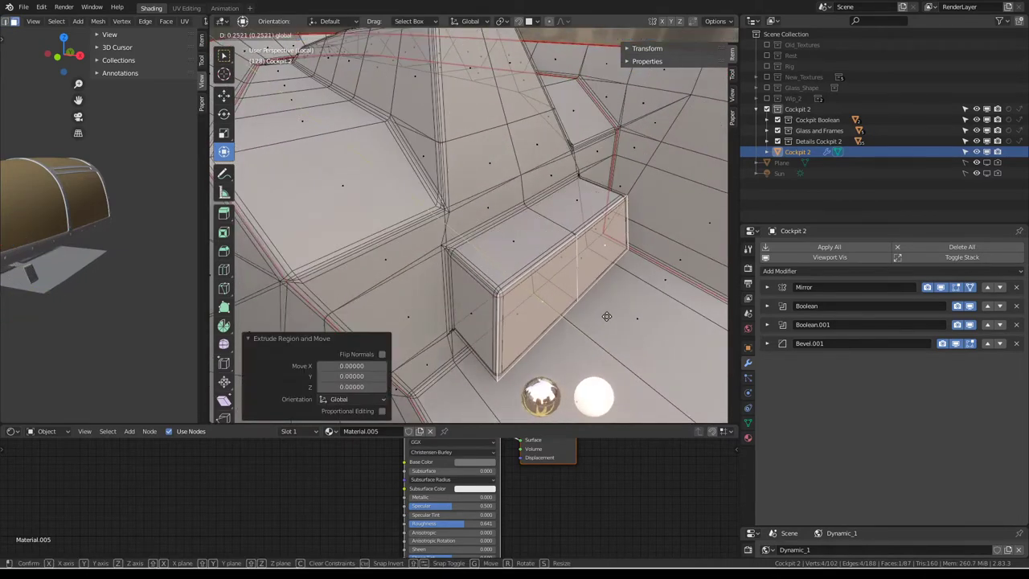
left_click(607, 316)
Adjust the extruded box's position, checking it against the mirrored cockpit.
key("Tab")
mouse_move(607, 316)
middle_mouse_down()
mouse_move(643, 251)
mouse_move(510, 247)
mouse_move(588, 182)
mouse_move(603, 268)
mouse_move(573, 306)
mouse_move(559, 256)
mouse_move(462, 237)
middle_mouse_up()
key("Tab")
key("g")
left_click(572, 308)
key("Tab")
key("Tab")
key("g")
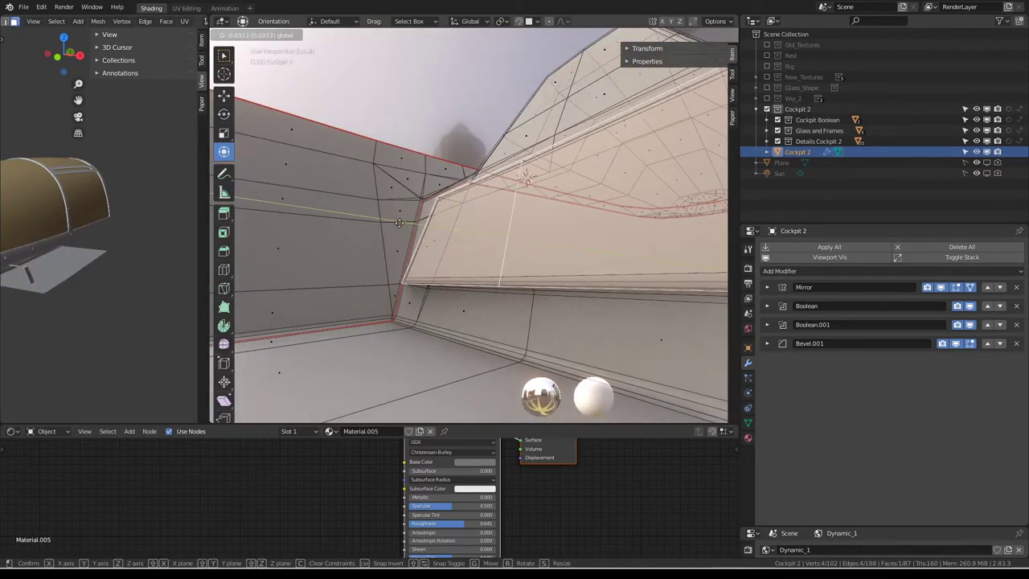
left_click(398, 223)
key("Tab")
mouse_move(399, 223)
middle_mouse_down()
mouse_move(447, 250)
mouse_move(461, 285)
mouse_move(472, 285)
mouse_move(483, 184)
mouse_move(520, 226)
mouse_move(565, 323)
mouse_move(476, 200)
mouse_move(480, 256)
mouse_move(387, 259)
mouse_move(451, 232)
mouse_move(452, 247)
mouse_move(415, 269)
mouse_move(356, 279)
mouse_move(409, 245)
mouse_move(485, 234)
mouse_move(521, 216)
mouse_move(539, 241)
mouse_move(485, 232)
mouse_move(530, 199)
mouse_move(455, 210)
middle_mouse_up()
key("Tab")
left_click(569, 328)
key("Tab")
key("Tab")
Delete the block's front panel face and fill the hole with a single face.
left_click(486, 233)
left_click(479, 236)
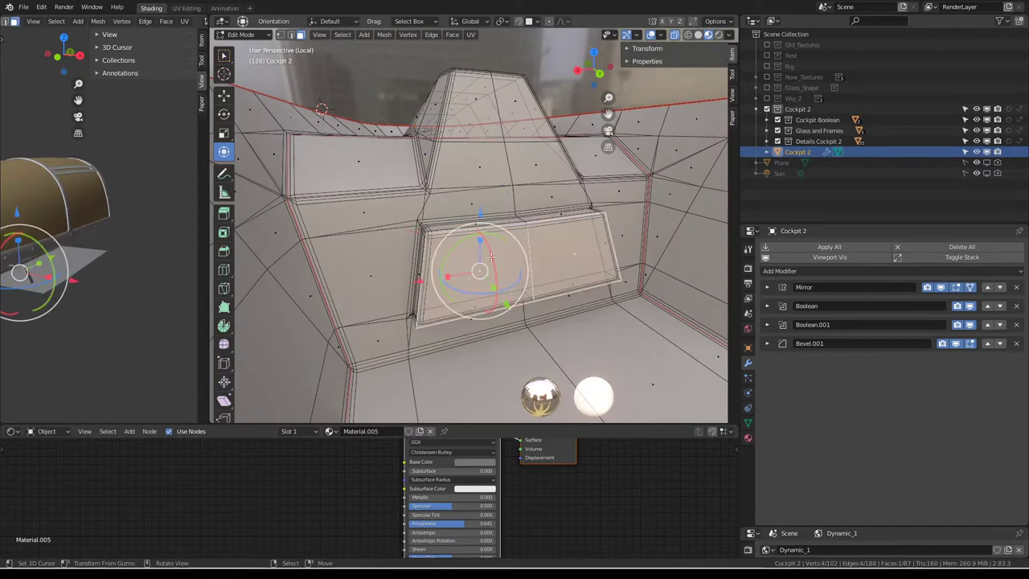
key("x")
left_click(578, 249)
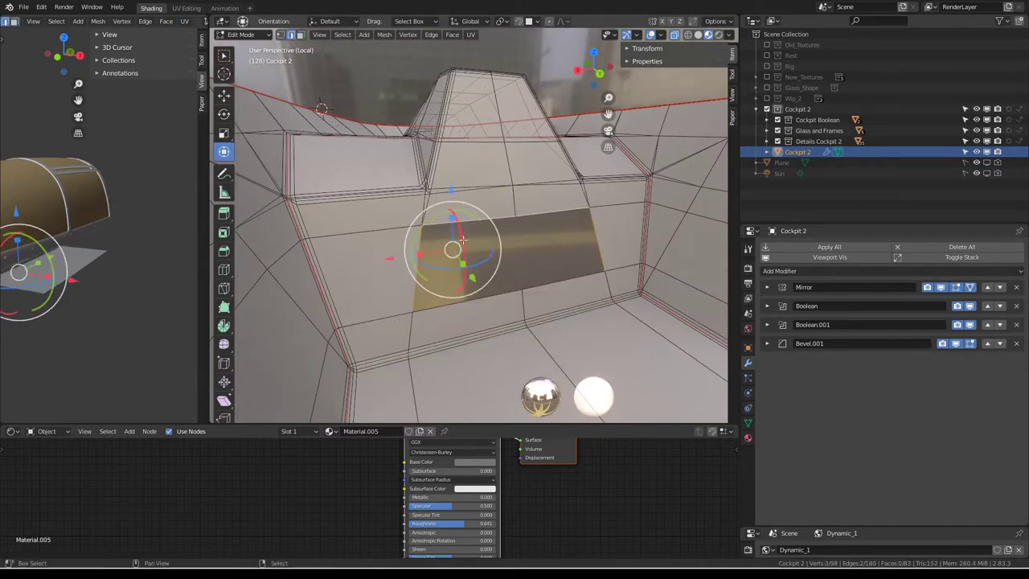
key("f")
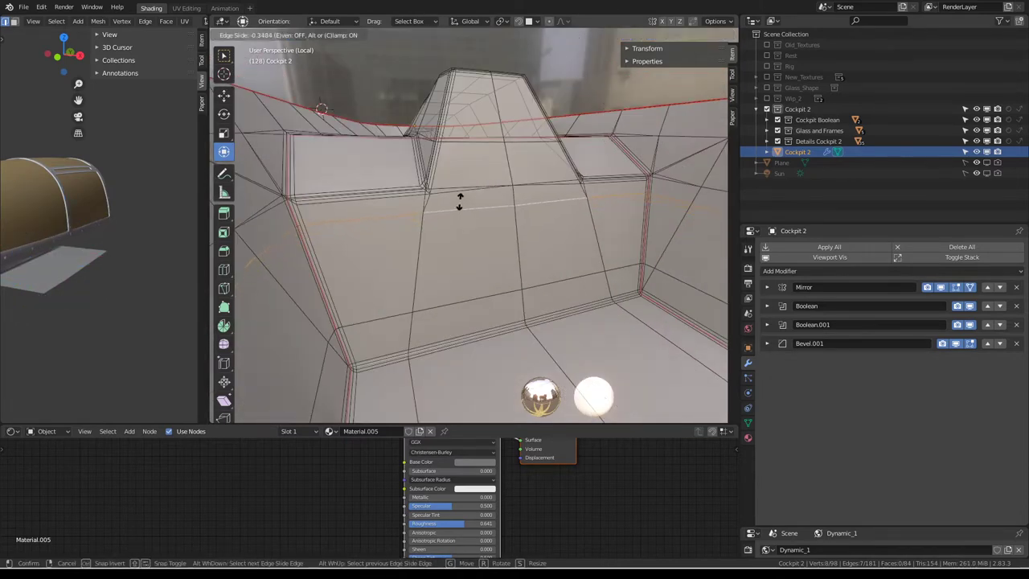
Slide a horizontal edge loop to a new position across the wall.
left_click(460, 201)
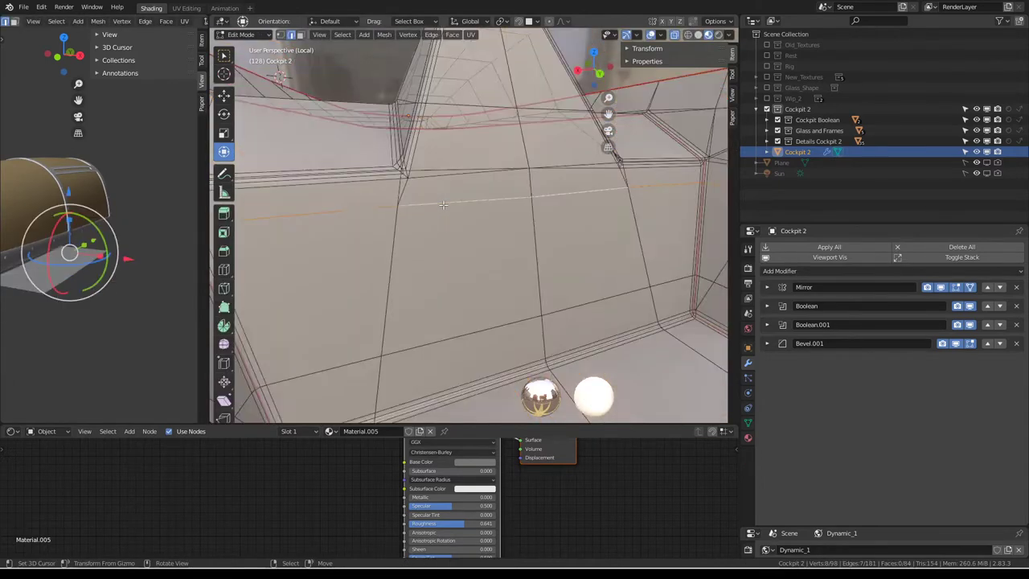
key("g")
left_click(442, 195)
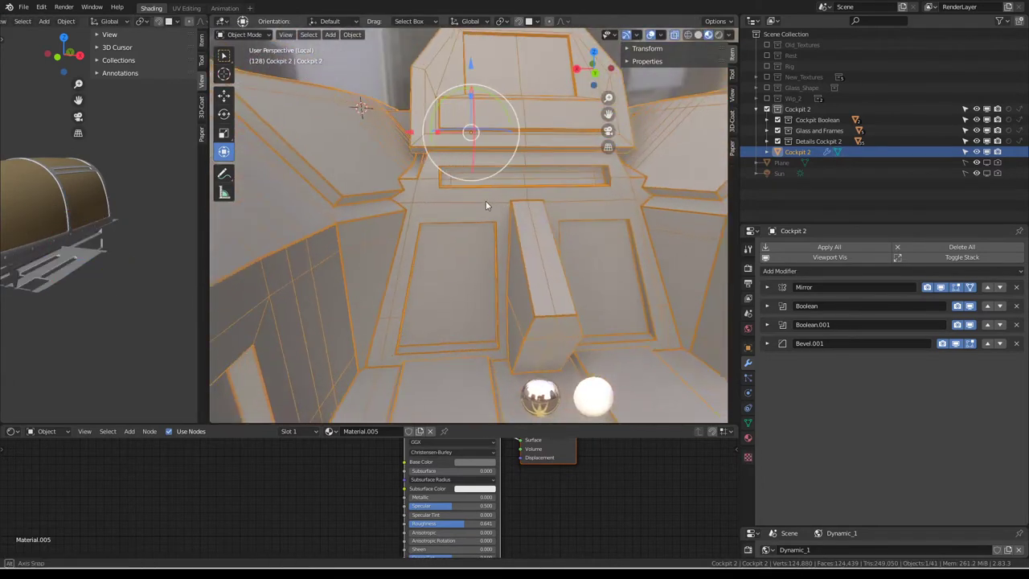
Slide the chosen wall edge loop to a new position.
left_click(464, 198)
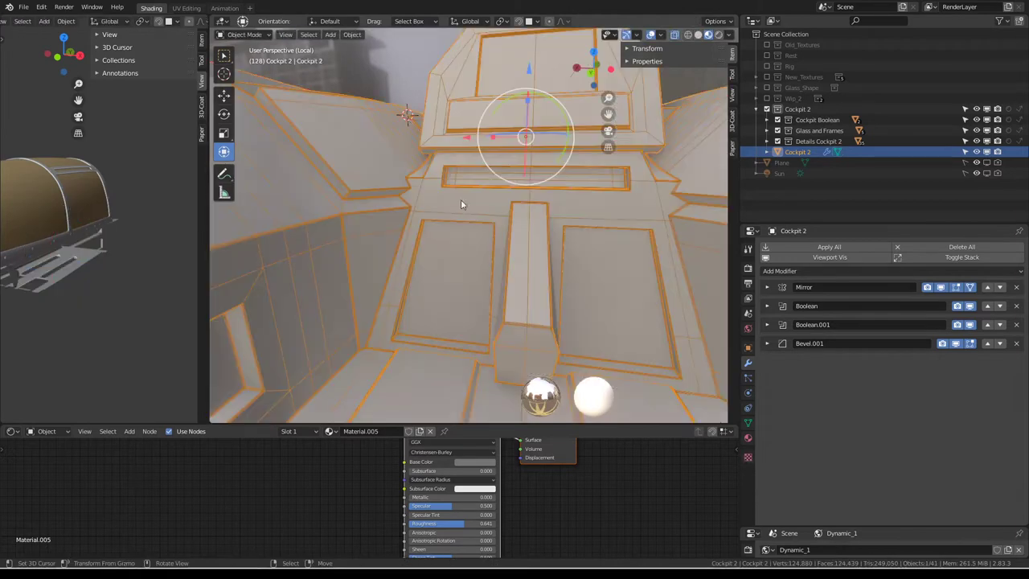
key("g")
left_click(468, 193)
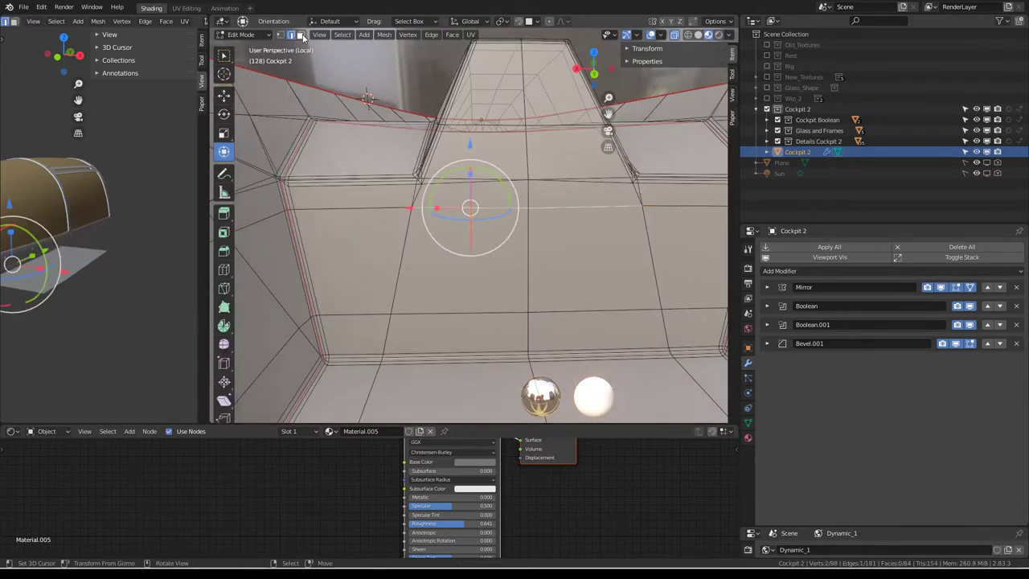
Extrude the side wall panel faces and push them outward along Z.
left_click(301, 35)
middle_click_drag(482, 241, 536, 270)
key("e")
right_click(536, 270)
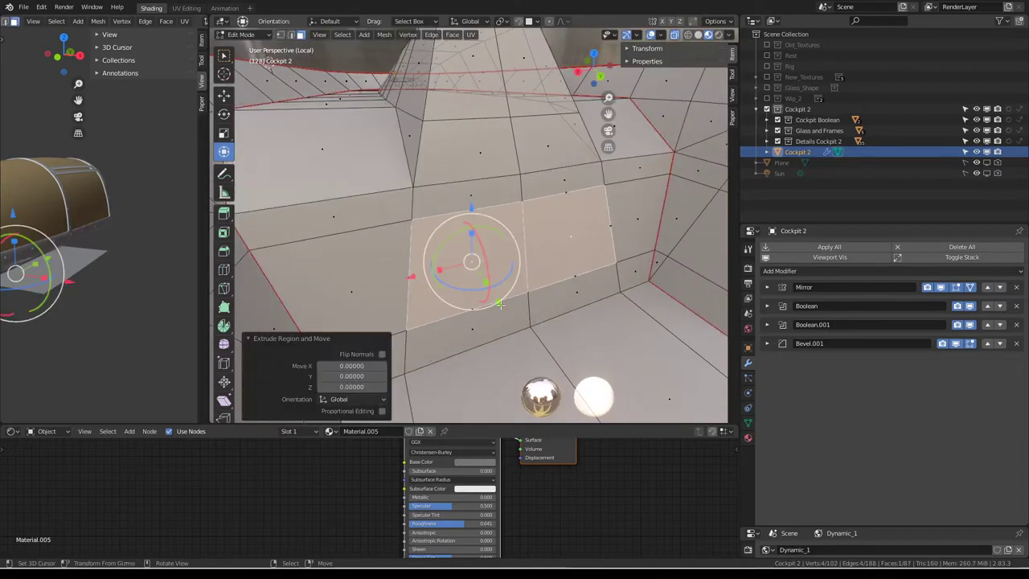
key("g")
key("z")
left_click(519, 320)
Move the wedge tip vertices along X to form the pointed side detail.
key("Tab")
mouse_move(510, 300)
middle_mouse_down()
mouse_move(470, 165)
mouse_move(459, 188)
mouse_move(371, 225)
mouse_move(373, 201)
mouse_move(466, 174)
mouse_move(453, 172)
mouse_move(544, 200)
mouse_move(489, 212)
mouse_move(542, 217)
middle_mouse_up()
key("Tab")
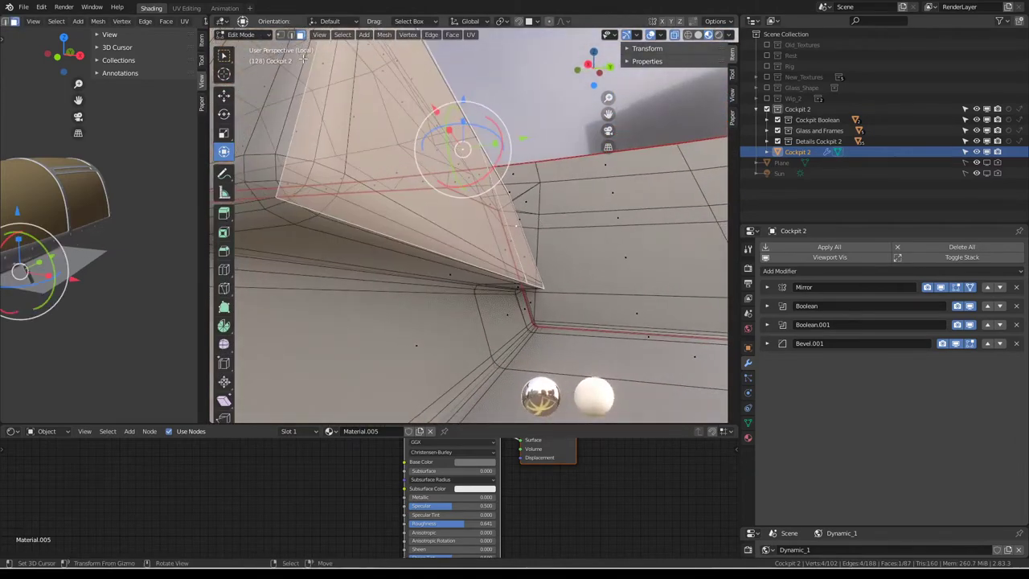
key("Tab")
middle_click_drag(453, 231, 589, 264)
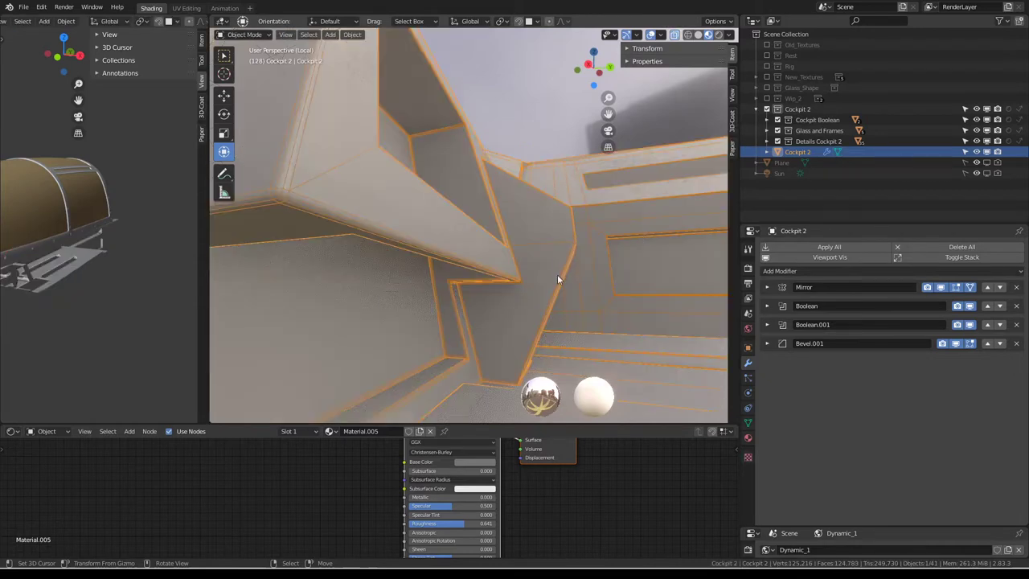
key("Tab")
middle_click_drag(557, 280, 585, 265)
left_click_drag(561, 273, 586, 271)
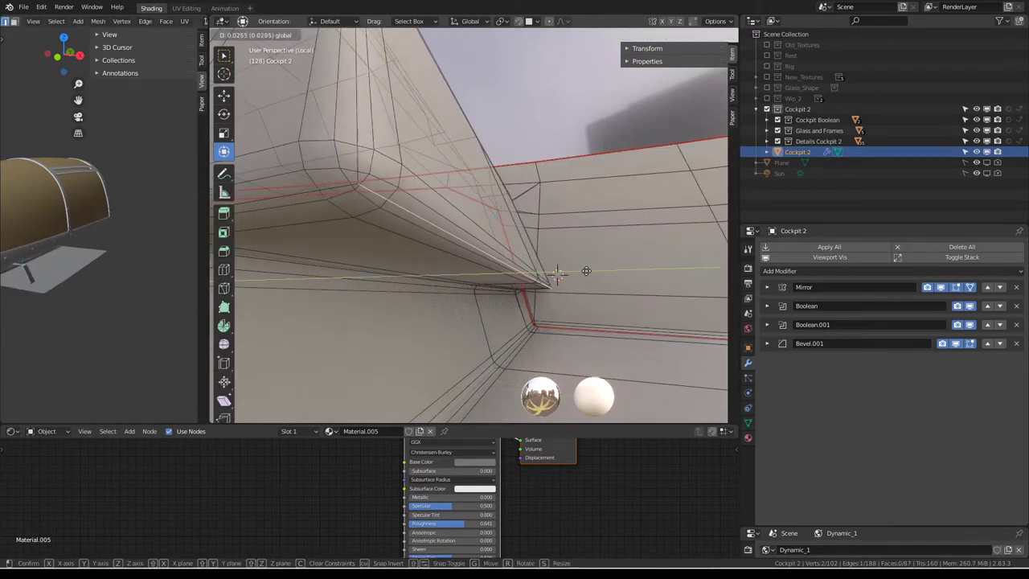
left_click(596, 271)
Slide another edge loop on the angled console panel into position.
key("Tab")
mouse_move(596, 271)
middle_mouse_down()
mouse_move(547, 232)
mouse_move(478, 251)
mouse_move(376, 212)
mouse_move(407, 224)
mouse_move(545, 232)
mouse_move(492, 224)
mouse_move(443, 234)
mouse_move(519, 264)
mouse_move(547, 310)
mouse_move(543, 328)
mouse_move(565, 213)
mouse_move(605, 222)
mouse_move(574, 222)
mouse_move(600, 264)
mouse_move(576, 285)
mouse_move(501, 231)
mouse_move(541, 223)
mouse_move(489, 168)
mouse_move(512, 201)
mouse_move(634, 230)
mouse_move(485, 189)
mouse_move(501, 188)
mouse_move(485, 257)
mouse_move(386, 204)
mouse_move(489, 217)
middle_mouse_up()
key("Tab")
key("Tab")
key("Tab")
key("g")
left_click(538, 218)
left_click(631, 226)
key("Tab")
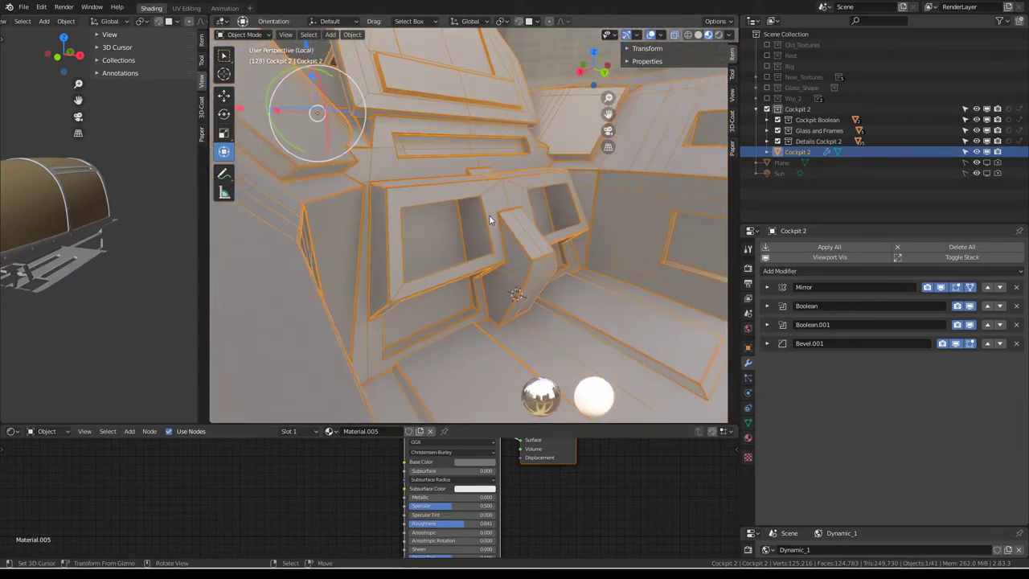
Slide an edge loop on the wedge detail to a new position.
scroll(502, 216, "up", 5)
scroll(531, 211, "up", 3)
key("Tab")
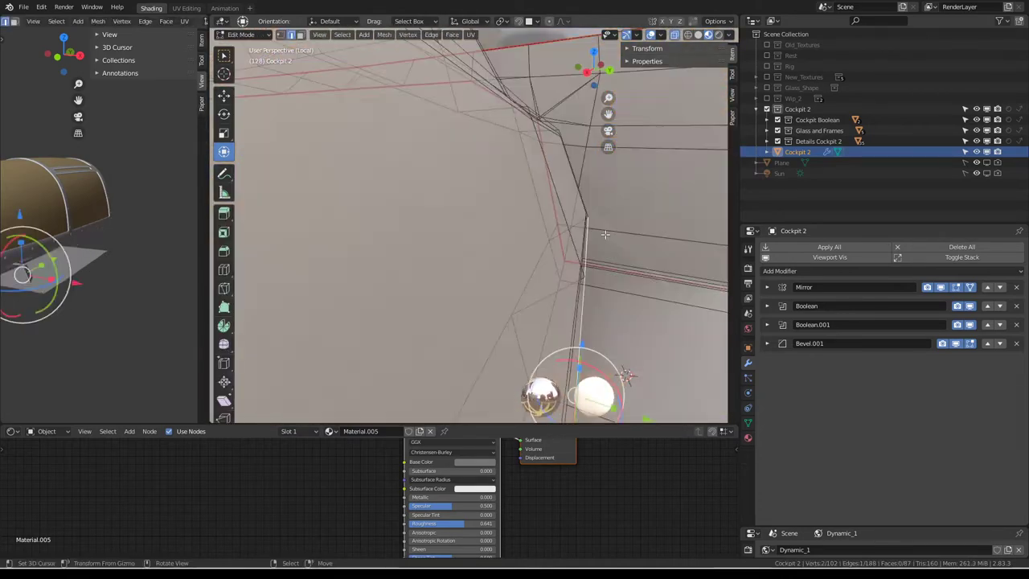
mouse_move(604, 234)
middle_mouse_down()
mouse_move(558, 324)
mouse_move(548, 279)
mouse_move(571, 276)
mouse_move(567, 231)
mouse_move(582, 234)
mouse_move(541, 268)
mouse_move(650, 258)
middle_mouse_up()
key("Tab")
key("Tab")
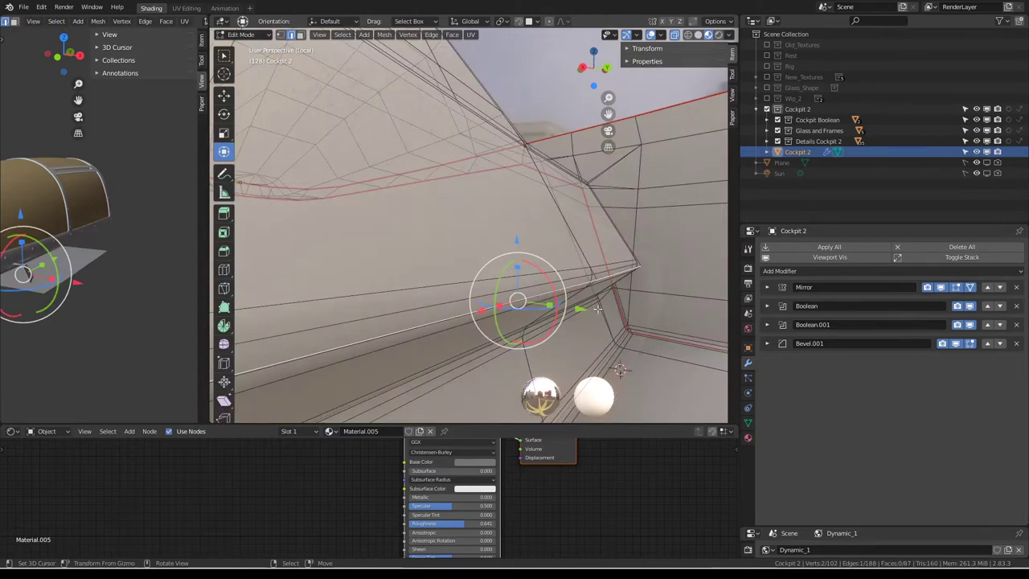
key("Tab")
mouse_move(614, 315)
middle_mouse_down()
mouse_move(530, 224)
mouse_move(462, 245)
mouse_move(496, 232)
mouse_move(424, 245)
mouse_move(409, 238)
mouse_move(484, 214)
mouse_move(496, 188)
mouse_move(515, 222)
mouse_move(534, 192)
mouse_move(424, 241)
mouse_move(533, 237)
mouse_move(476, 278)
middle_mouse_up()
key("Tab")
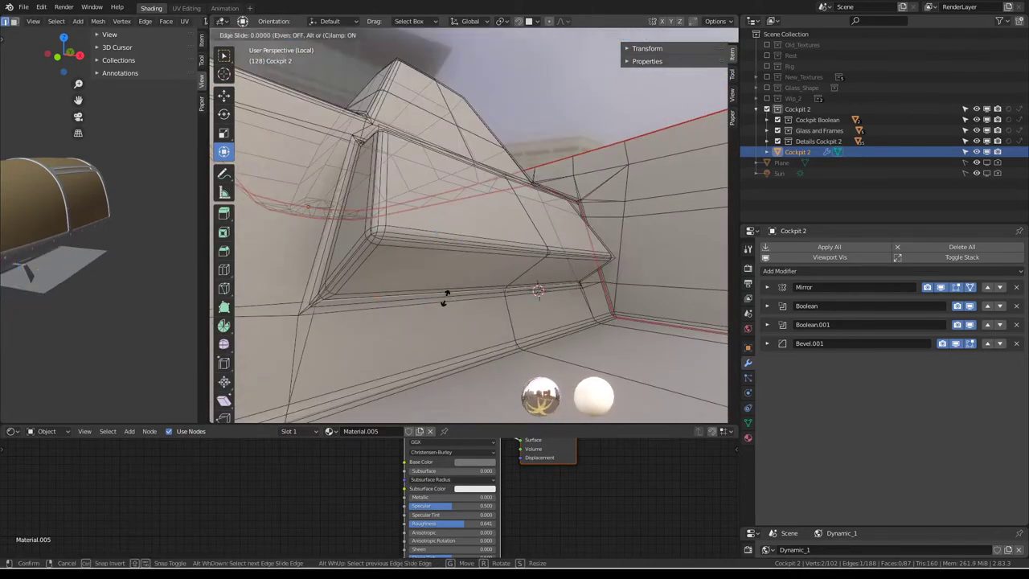
left_click(446, 325)
mouse_move(446, 326)
middle_mouse_down()
mouse_move(413, 298)
mouse_move(502, 256)
mouse_move(483, 218)
mouse_move(448, 234)
mouse_move(438, 266)
mouse_move(539, 212)
mouse_move(483, 274)
mouse_move(479, 159)
mouse_move(380, 205)
mouse_move(430, 206)
mouse_move(442, 177)
mouse_move(341, 104)
middle_mouse_up()
left_click(499, 274)
key("Tab")
Make the wedge's large face planar (factor 1.000, 1 iteration).
scroll(483, 199, "down", 2)
key("Tab")
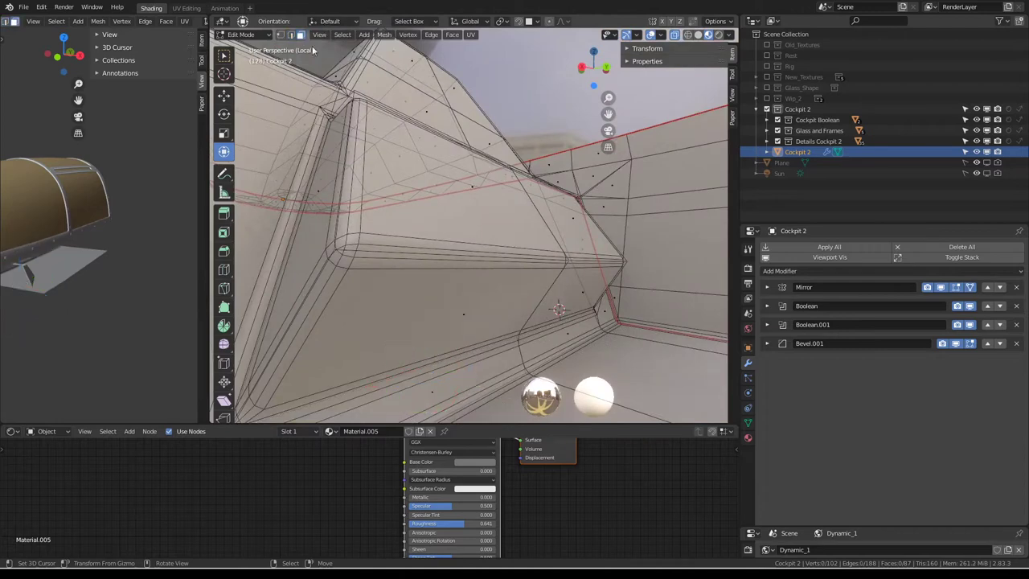
left_click(479, 194)
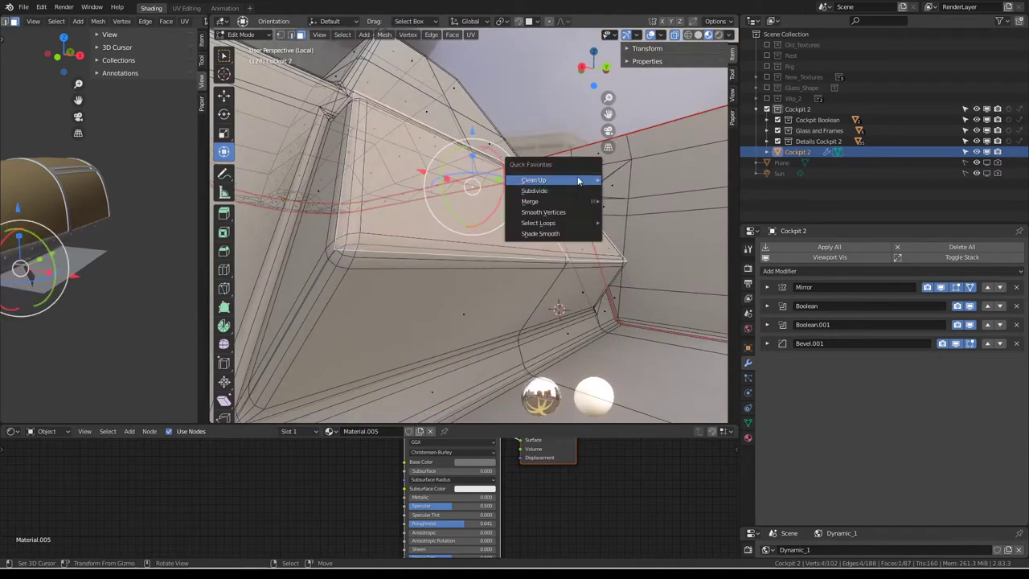
mouse_move(534, 180)
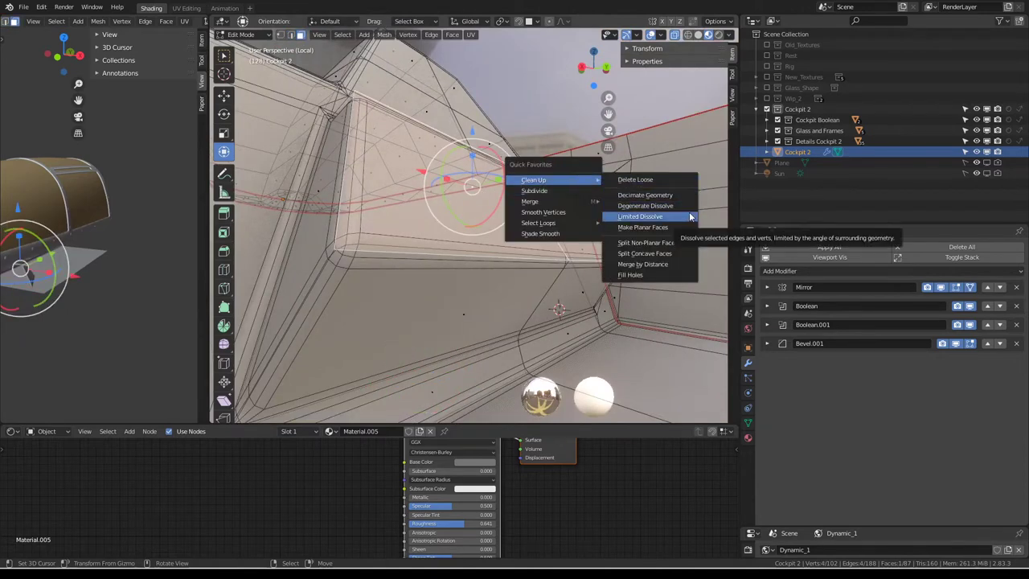
left_click(653, 228)
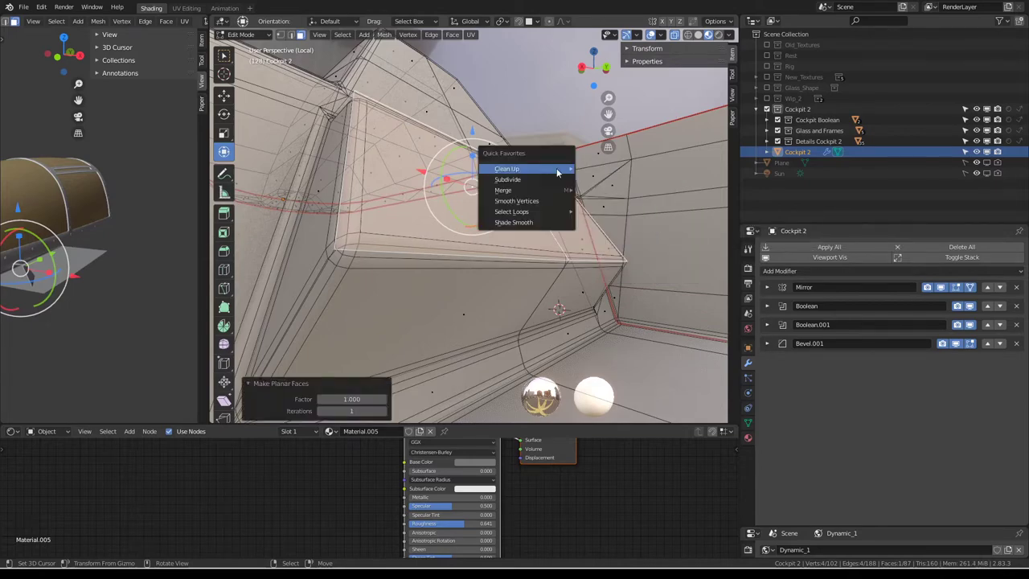
key("Escape")
key("Tab")
mouse_move(557, 172)
middle_mouse_down()
mouse_move(496, 261)
mouse_move(473, 247)
mouse_move(486, 213)
mouse_move(507, 212)
mouse_move(486, 258)
mouse_move(443, 266)
middle_mouse_up()
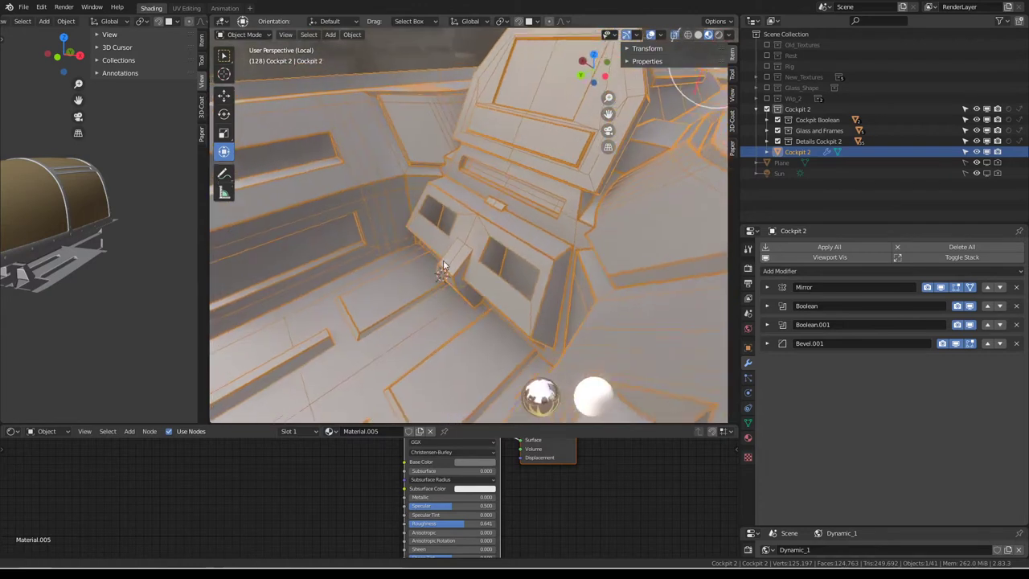
Nudge the selected Cockpit 2 wall vertices by a tiny amount.
scroll(443, 265, "up", 5)
key("Tab")
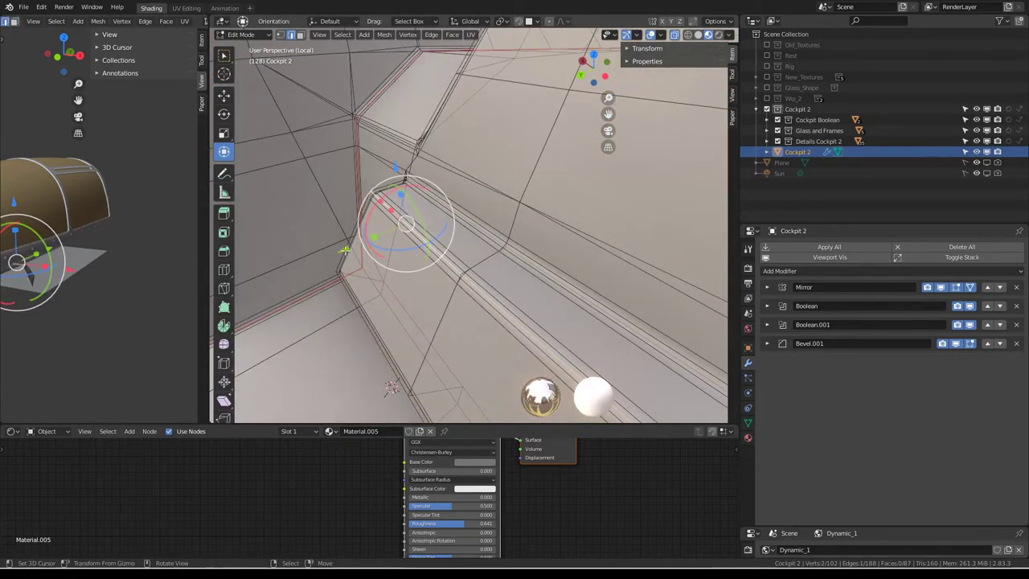
key("g")
right_click(366, 246)
key("g")
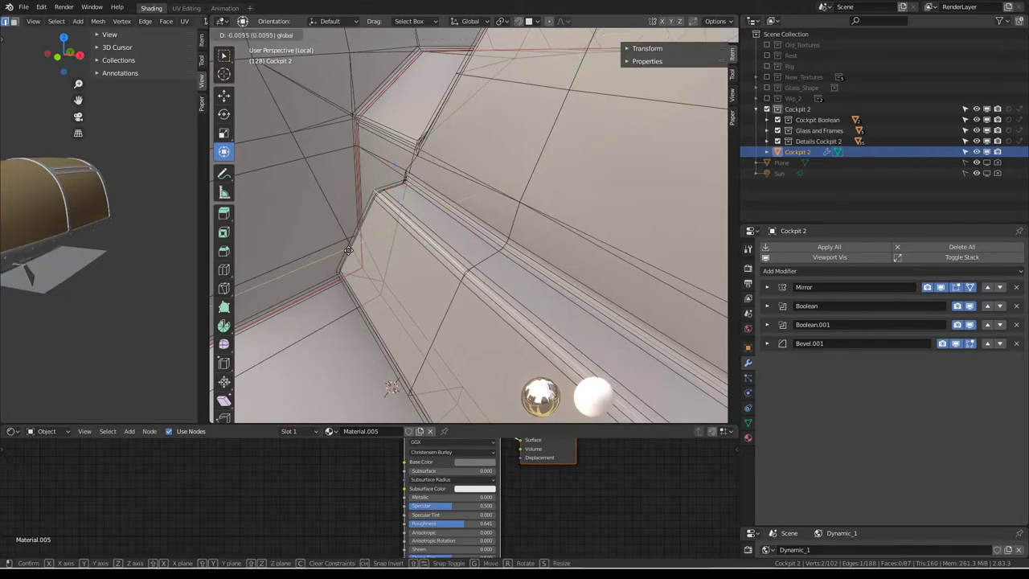
right_click(359, 249)
Return to Object Mode and exit Local View to show the whole scene.
key("Tab")
mouse_move(360, 248)
middle_mouse_down()
mouse_move(447, 246)
mouse_move(485, 259)
mouse_move(487, 189)
mouse_move(502, 225)
mouse_move(519, 233)
mouse_move(591, 234)
middle_mouse_up()
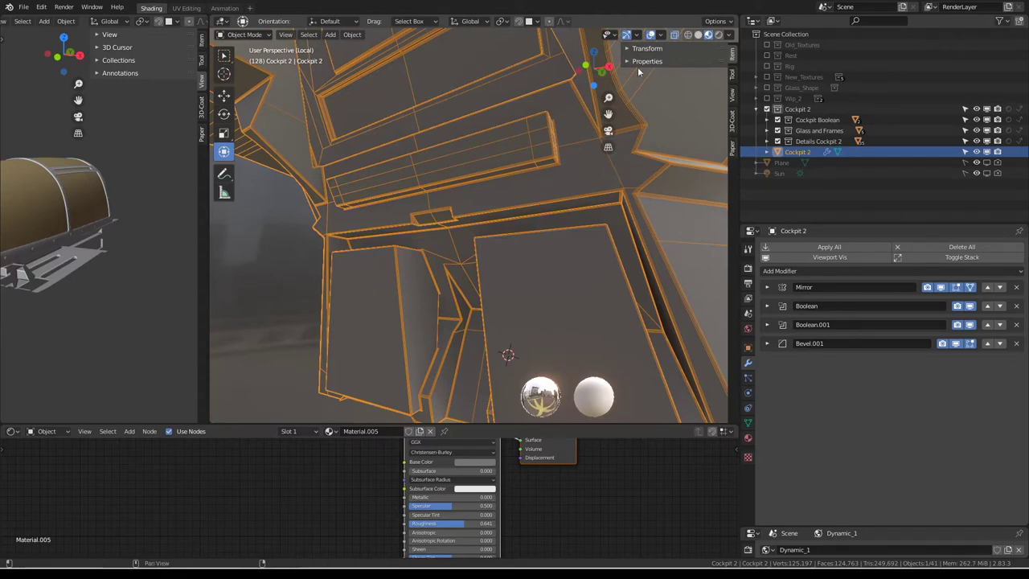
mouse_move(606, 229)
middle_mouse_down()
mouse_move(450, 190)
mouse_move(540, 199)
mouse_move(519, 208)
mouse_move(577, 218)
mouse_move(480, 216)
mouse_move(506, 223)
mouse_move(443, 193)
mouse_move(454, 187)
middle_mouse_up()
key("KP_Divide")
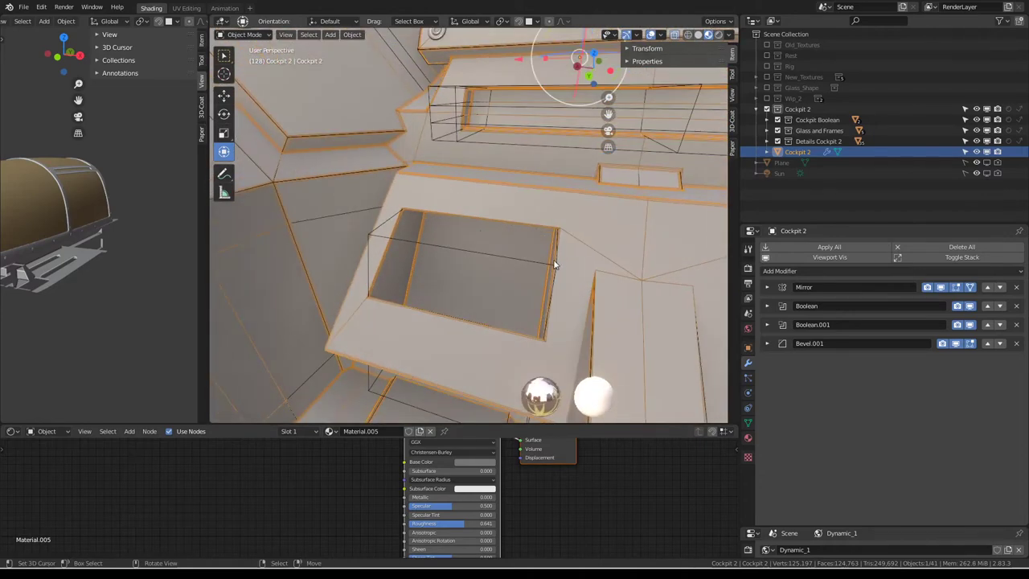
Edge-slide the first two edge loops around the Cube.029 console recess.
key("Tab")
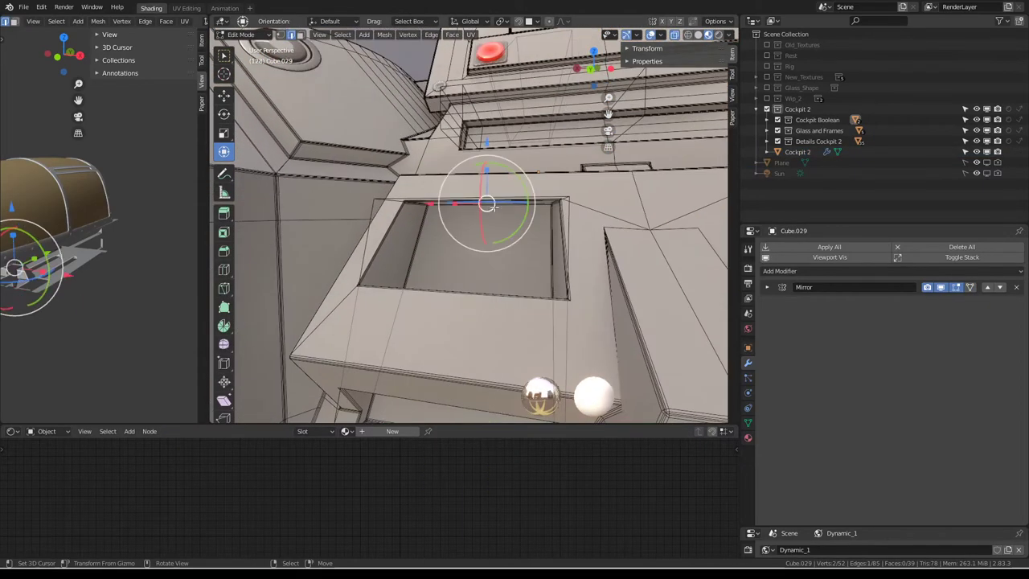
middle_click_drag(480, 133, 502, 187)
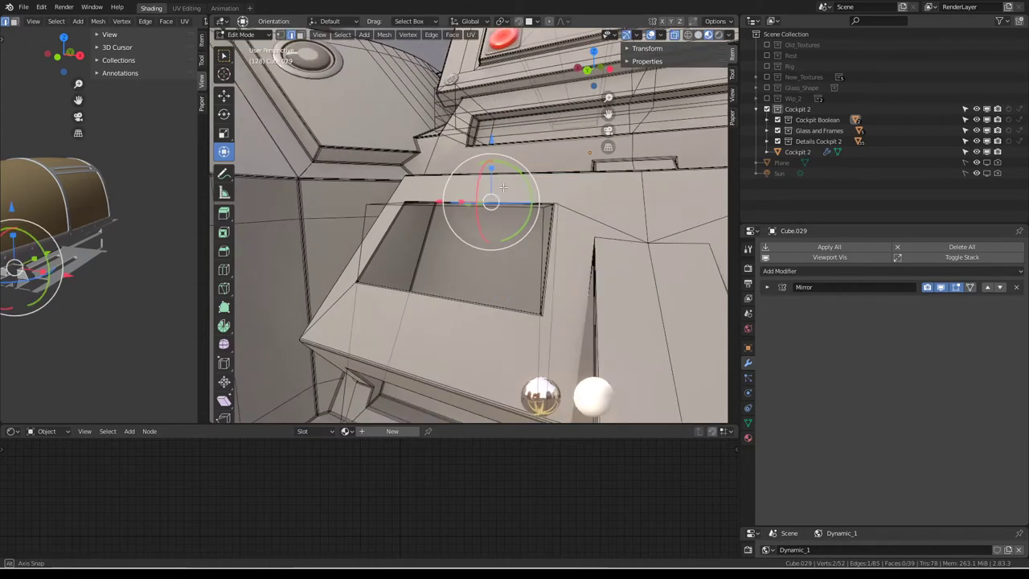
key("g")
key("g")
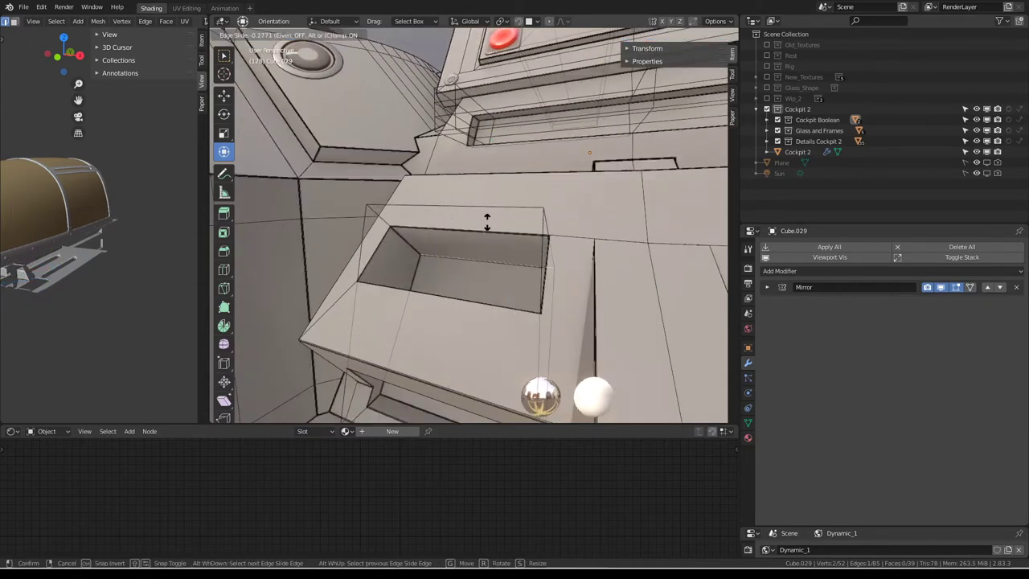
left_click(470, 251)
mouse_move(470, 251)
middle_mouse_down()
mouse_move(524, 129)
mouse_move(464, 238)
mouse_move(401, 253)
middle_mouse_up()
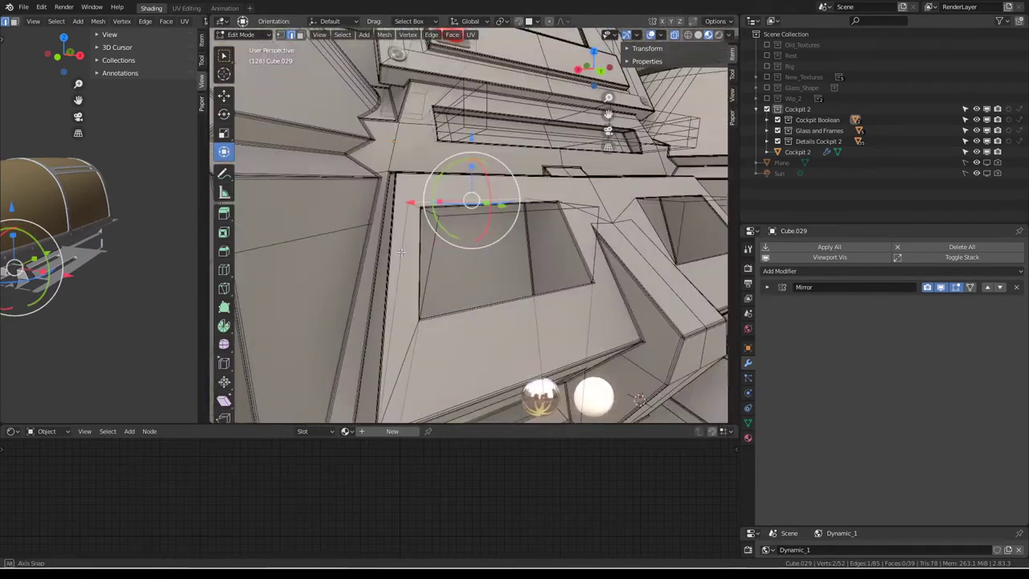
key("g")
key("g")
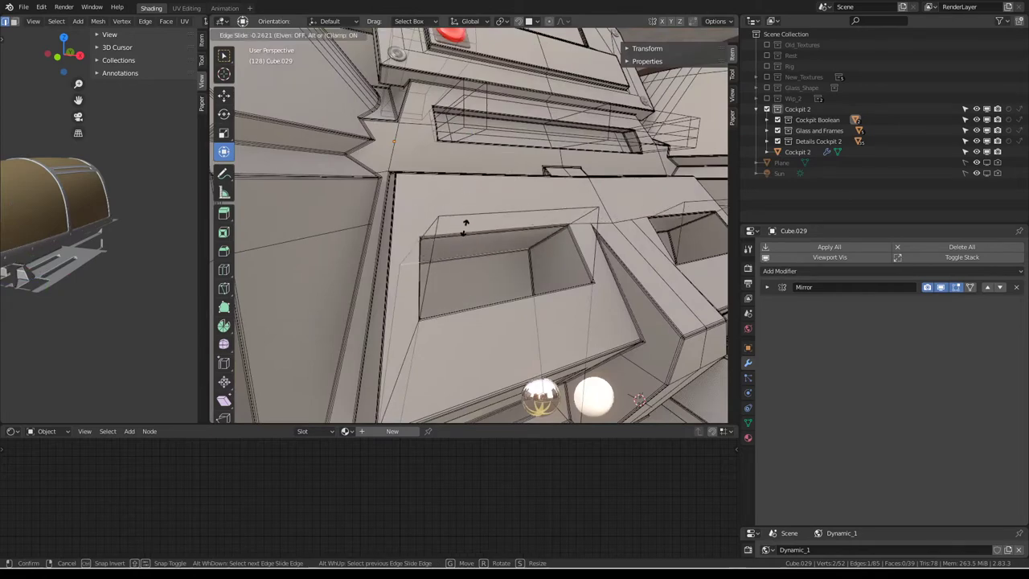
left_click(464, 238)
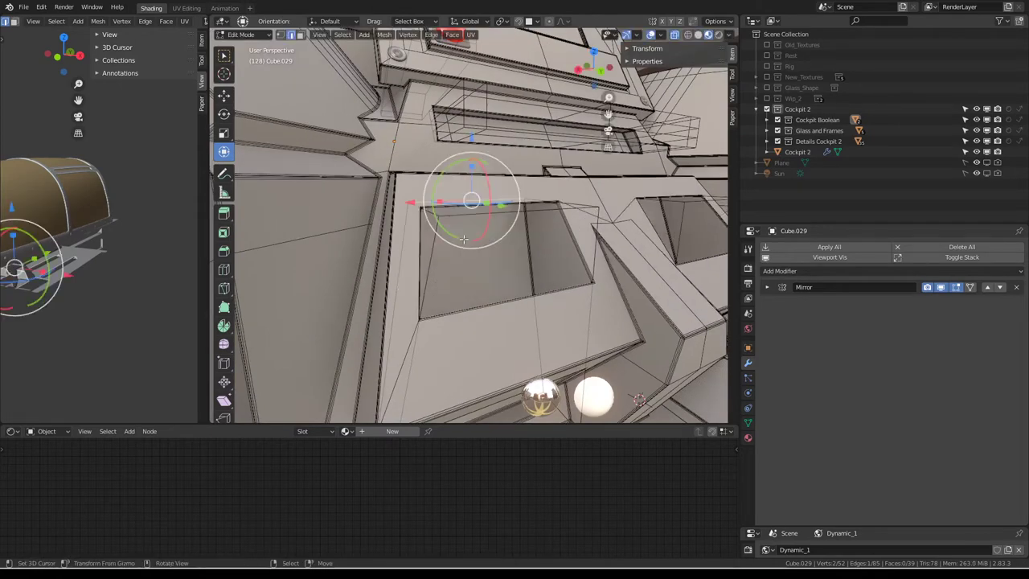
Slide one console loop to factor 0.814 and reposition another selected loop.
mouse_move(475, 195)
middle_mouse_down()
mouse_move(476, 214)
mouse_move(482, 201)
mouse_move(616, 188)
mouse_move(525, 271)
mouse_move(565, 320)
middle_mouse_up()
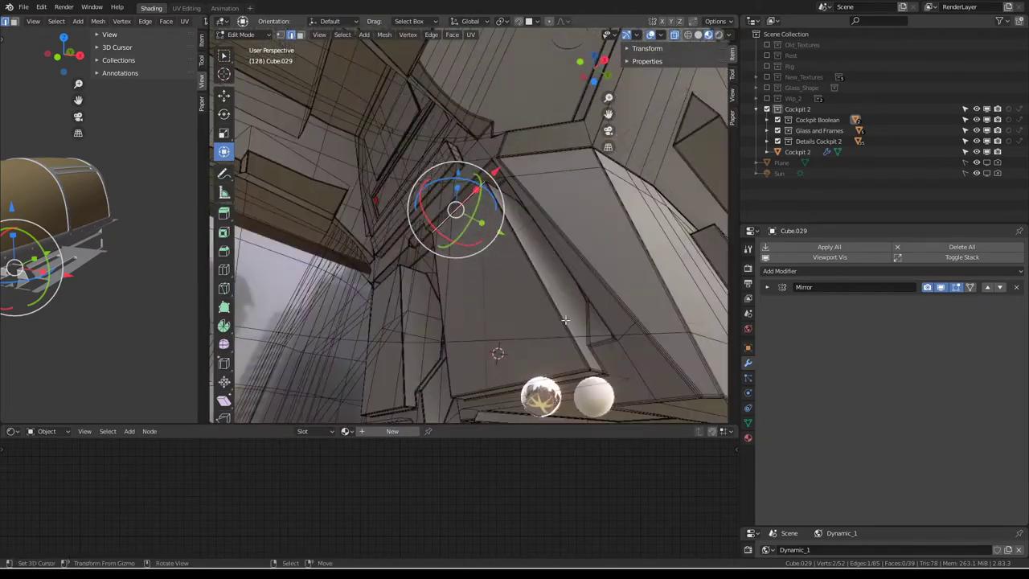
middle_click_drag(567, 381, 560, 272)
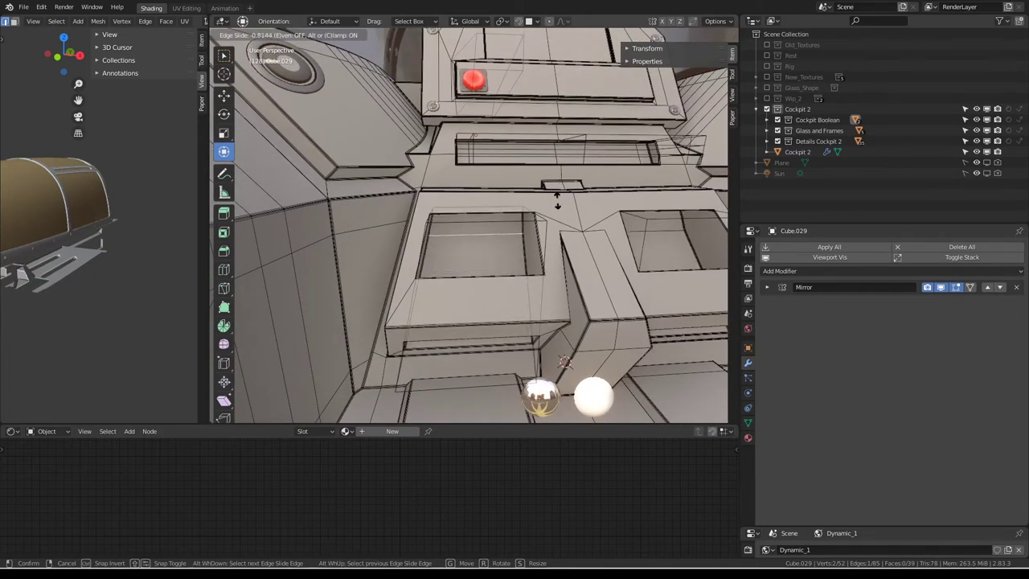
left_click(557, 199)
mouse_move(557, 200)
middle_mouse_down()
mouse_move(583, 181)
mouse_move(554, 276)
mouse_move(466, 282)
mouse_move(471, 265)
mouse_move(541, 236)
mouse_move(487, 215)
mouse_move(482, 197)
mouse_move(516, 203)
middle_mouse_up()
left_click(459, 298)
key("g")
key("g")
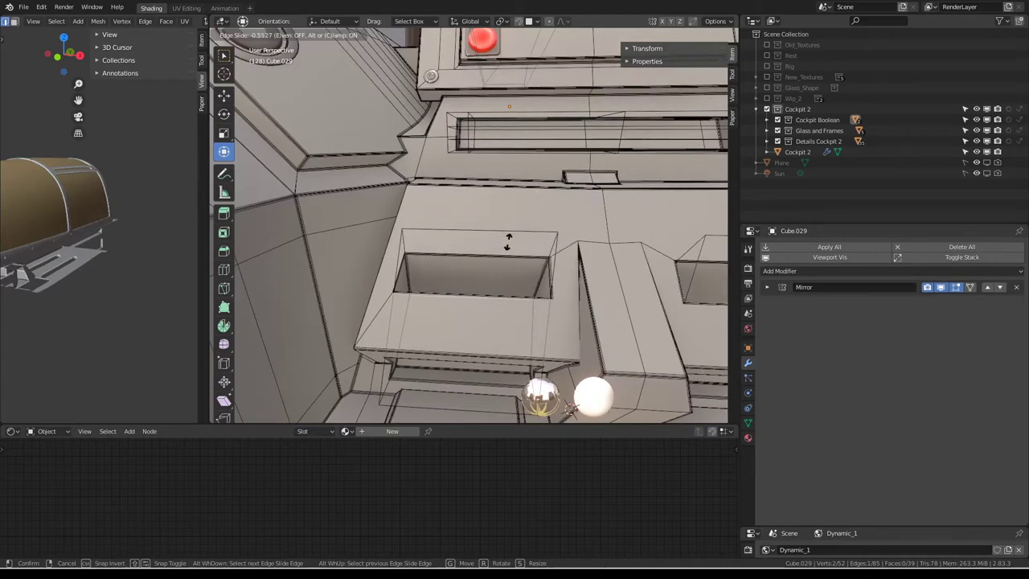
left_click(507, 241)
middle_click_drag(482, 202, 481, 205)
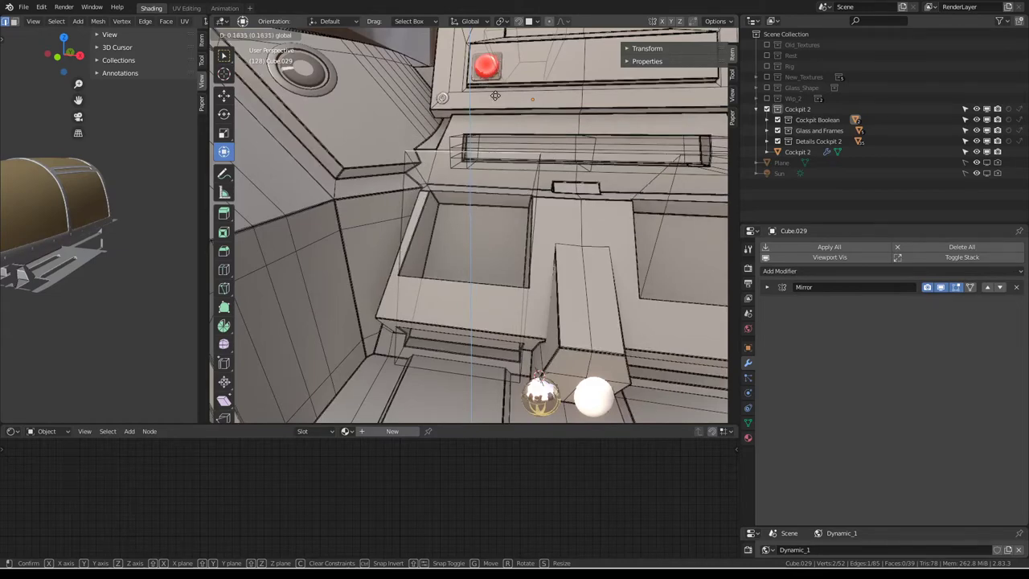
Raise the selected console geometry 0.27872 upward along Z.
left_click(493, 174)
middle_click_drag(493, 174, 389, 157)
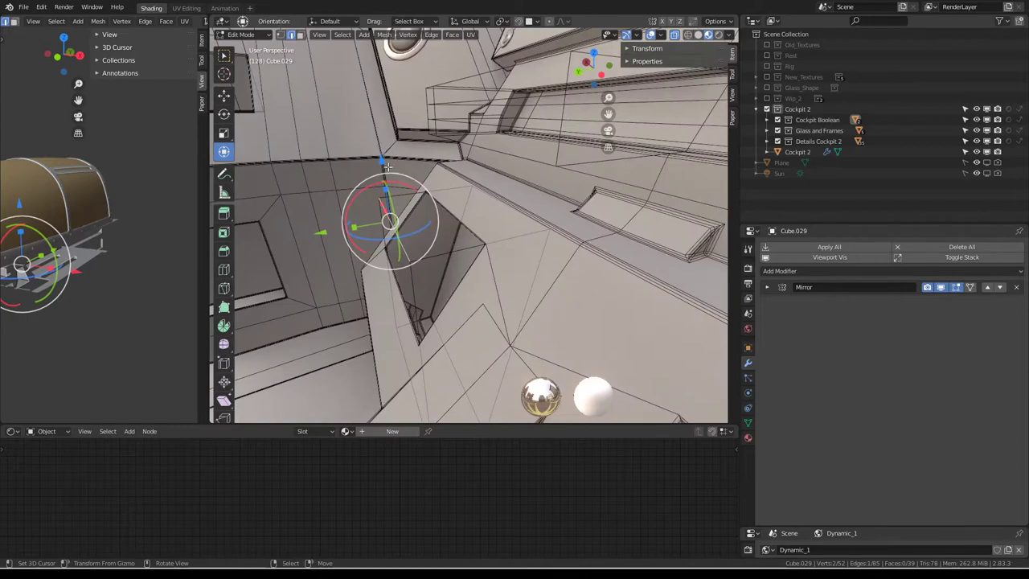
mouse_move(387, 166)
left_mouse_down()
mouse_move(383, 115)
mouse_move(401, 50)
left_mouse_up()
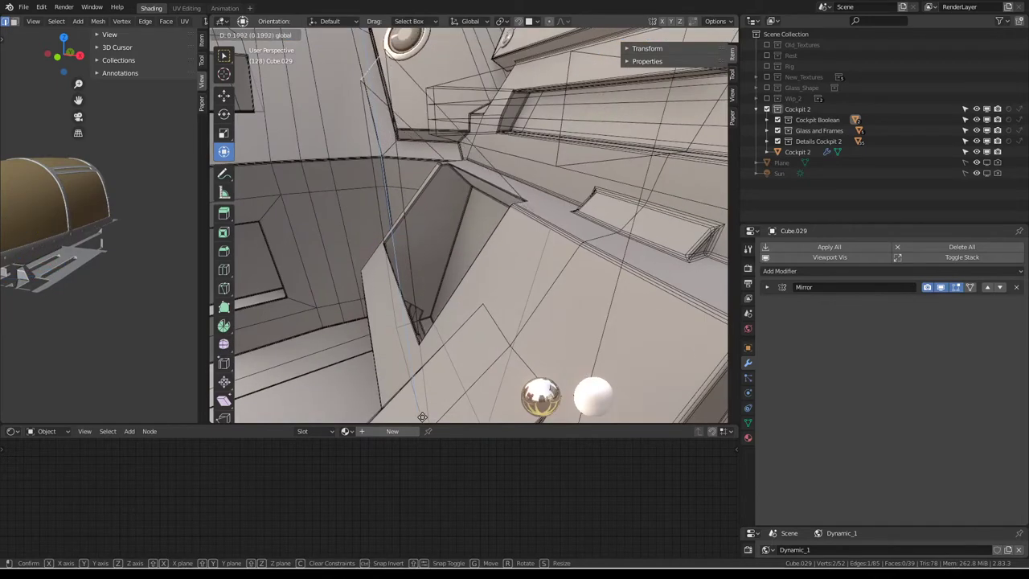
left_click_drag(450, 360, 450, 360)
mouse_move(450, 360)
middle_mouse_down()
mouse_move(541, 194)
mouse_move(523, 270)
middle_mouse_up()
Select another recess edge and slide it sideways along X.
left_click(400, 281)
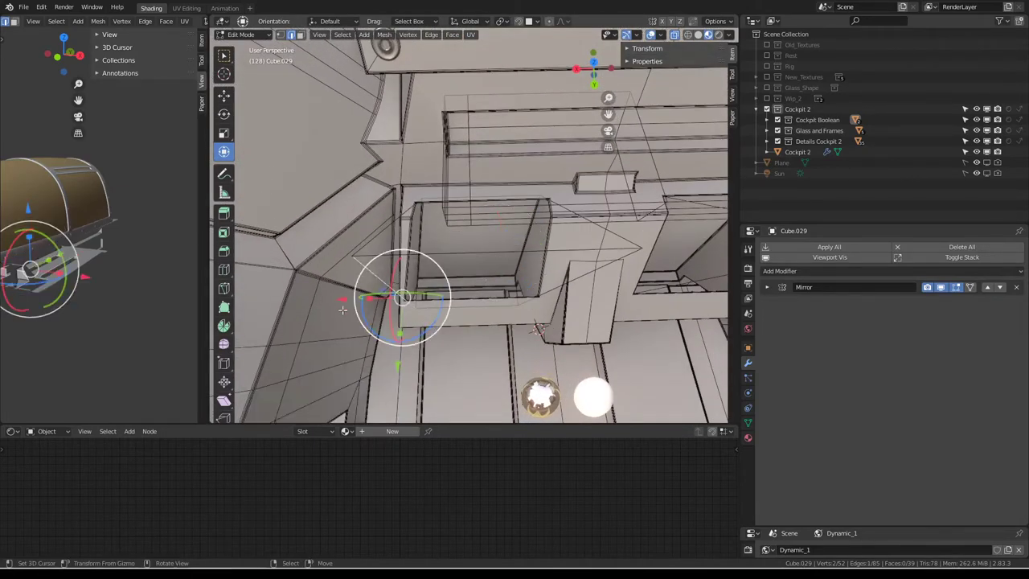
left_click_drag(340, 301, 348, 302)
middle_click_drag(348, 303, 435, 254)
left_click_drag(366, 236, 357, 234)
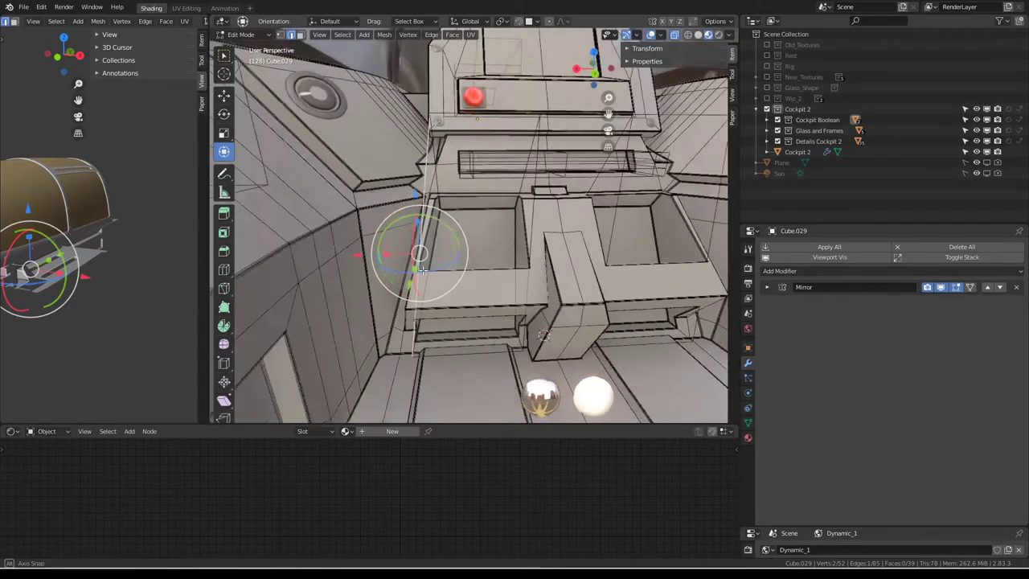
middle_click_drag(396, 246, 373, 269)
left_click_drag(373, 269, 372, 270)
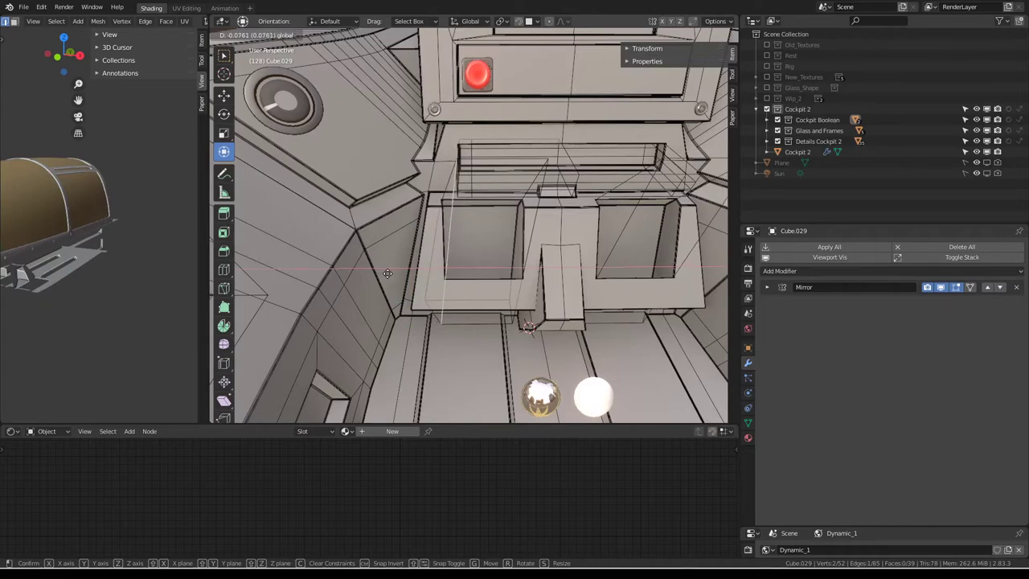
left_click(386, 273)
Slant the recess wall by shifting its edge 0.10695 along X.
mouse_move(387, 273)
middle_mouse_down()
mouse_move(459, 275)
mouse_move(369, 332)
middle_mouse_up()
left_click_drag(336, 313, 338, 315)
middle_click_drag(339, 315, 445, 243)
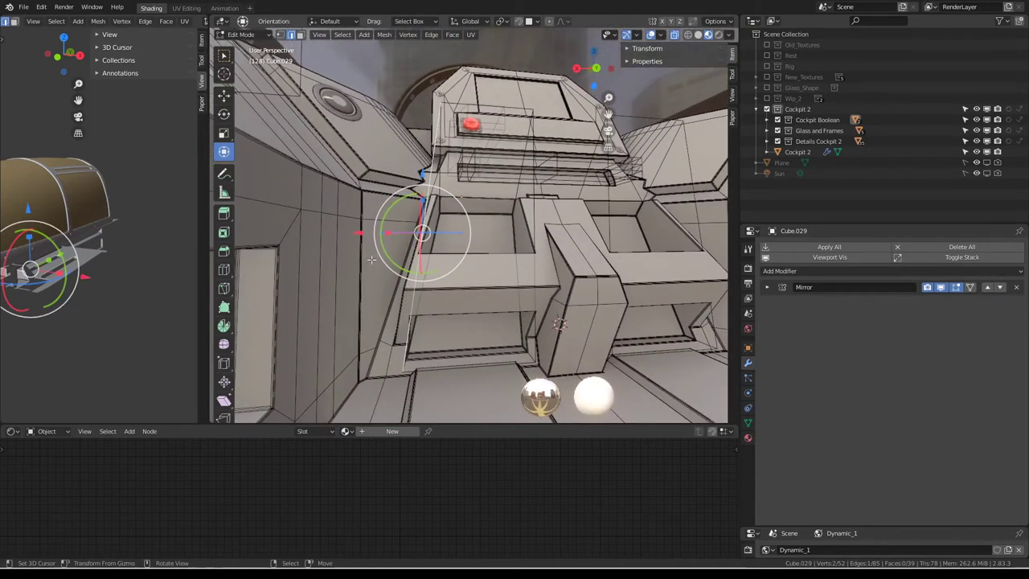
middle_click_drag(446, 243, 410, 233)
left_click_drag(408, 230, 358, 238)
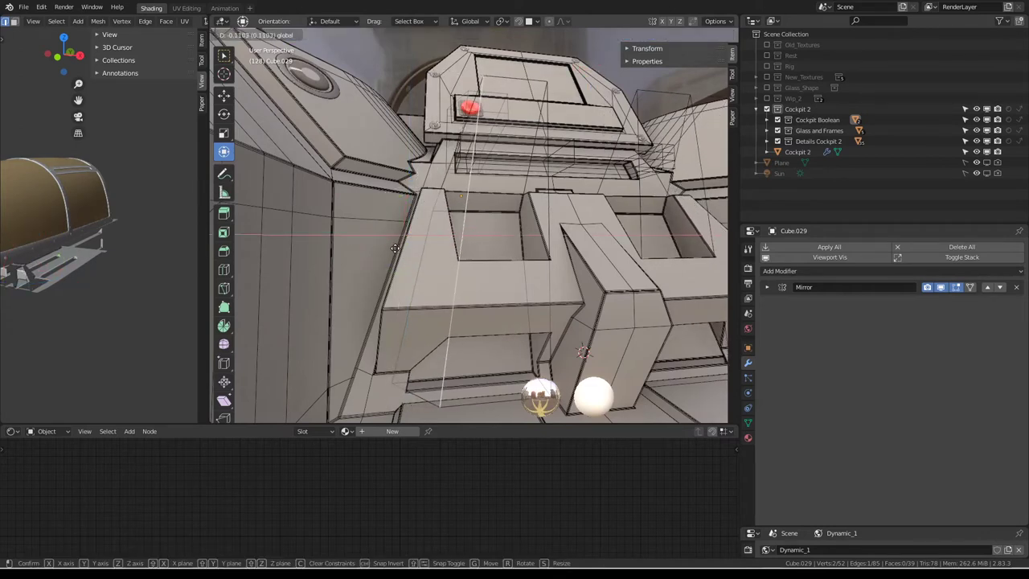
left_click_drag(395, 249, 395, 248)
Shift the opposite vertical recess edge 0.08322 along X, then return to Object Mode.
left_click(547, 221)
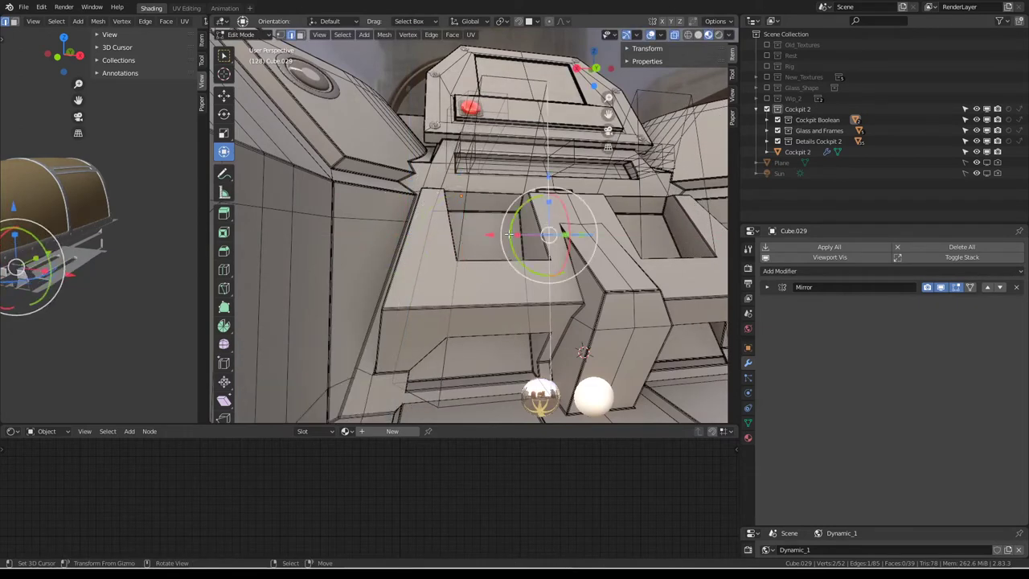
middle_click_drag(606, 252, 592, 298)
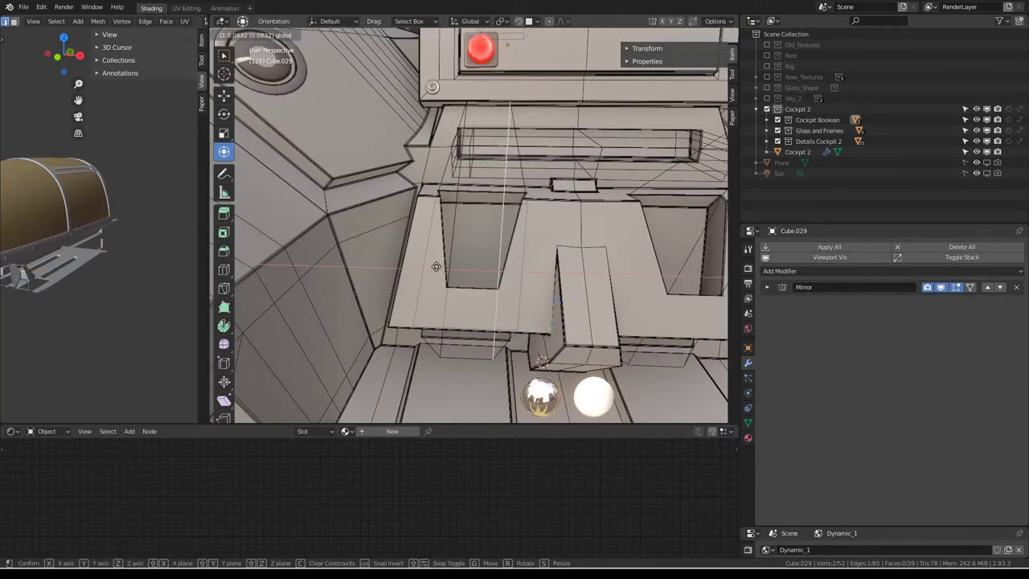
left_click(435, 267)
mouse_move(489, 272)
middle_mouse_down()
mouse_move(497, 278)
mouse_move(514, 199)
mouse_move(487, 263)
mouse_move(462, 269)
mouse_move(406, 213)
mouse_move(485, 186)
mouse_move(450, 210)
mouse_move(386, 216)
mouse_move(377, 231)
mouse_move(423, 251)
mouse_move(459, 239)
mouse_move(454, 198)
mouse_move(541, 246)
mouse_move(489, 298)
mouse_move(507, 319)
mouse_move(478, 307)
middle_mouse_up()
key("Tab")
key("Tab")
key("Tab")
left_click(457, 286)
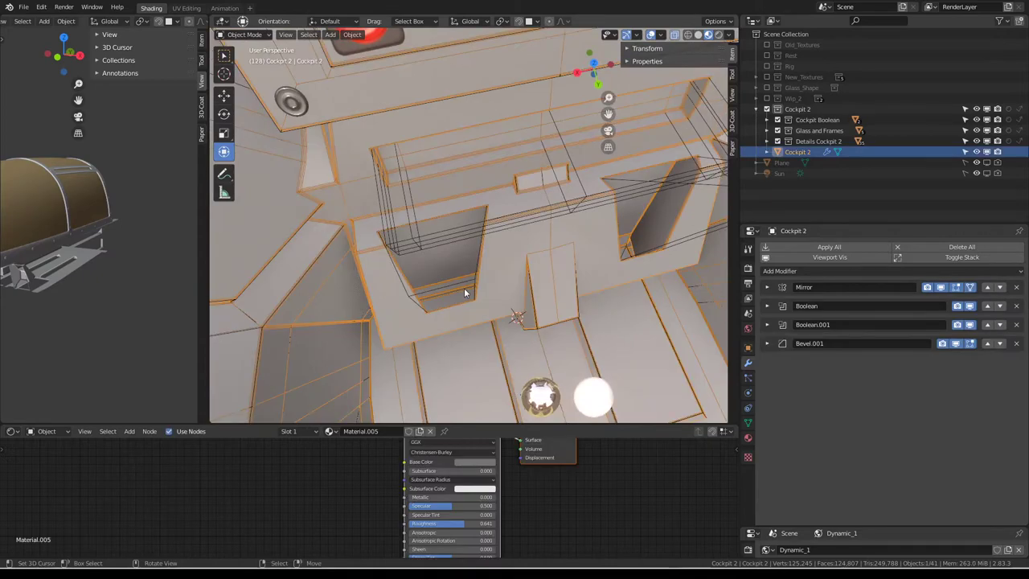
Edit console Cube.029 and nudge the selection 0.00876 along X.
left_click(464, 288)
key("Tab")
mouse_move(463, 287)
middle_mouse_down()
mouse_move(508, 236)
mouse_move(491, 192)
mouse_move(494, 202)
middle_mouse_up()
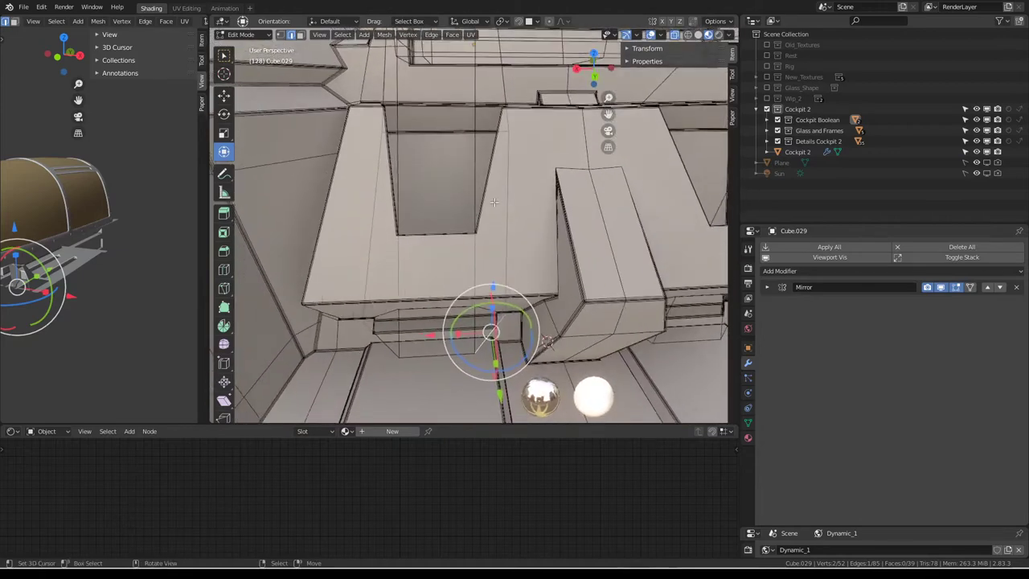
key("g")
key("x")
left_click(406, 201)
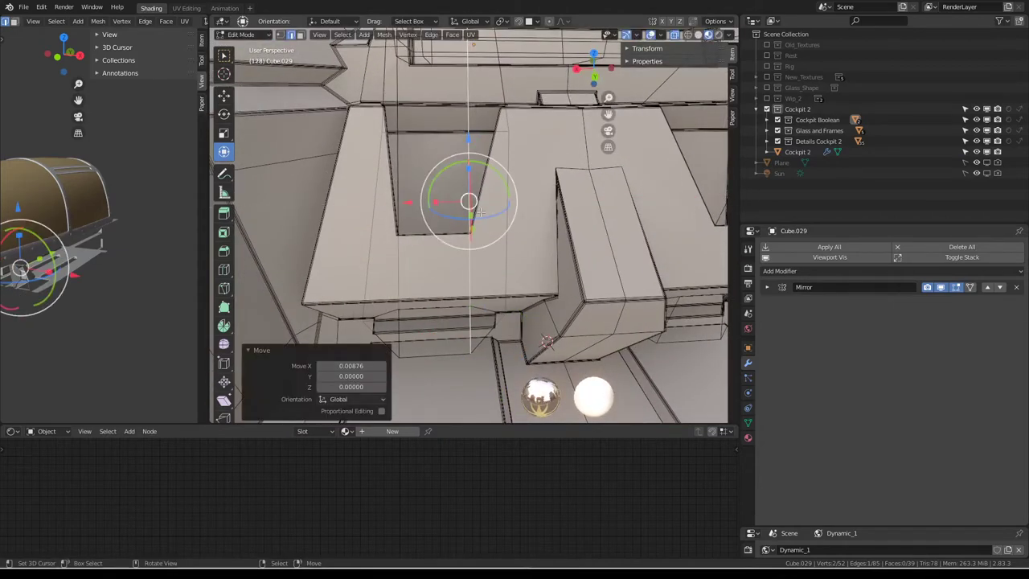
middle_click_drag(468, 201, 445, 312)
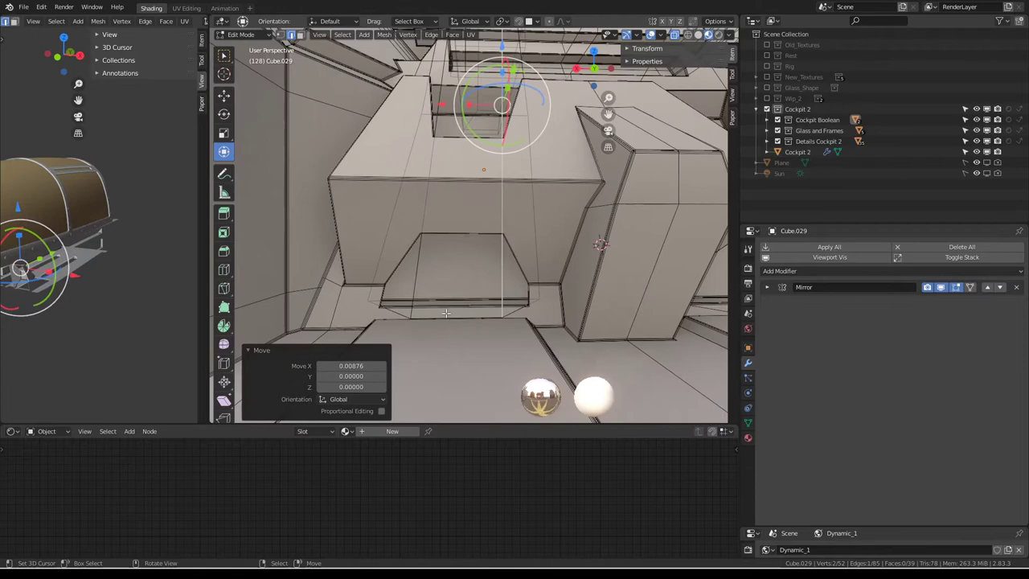
Select the lower recess edge, cancel a trial move, and frame it in view.
left_click(384, 314)
left_click_drag(454, 254, 475, 268)
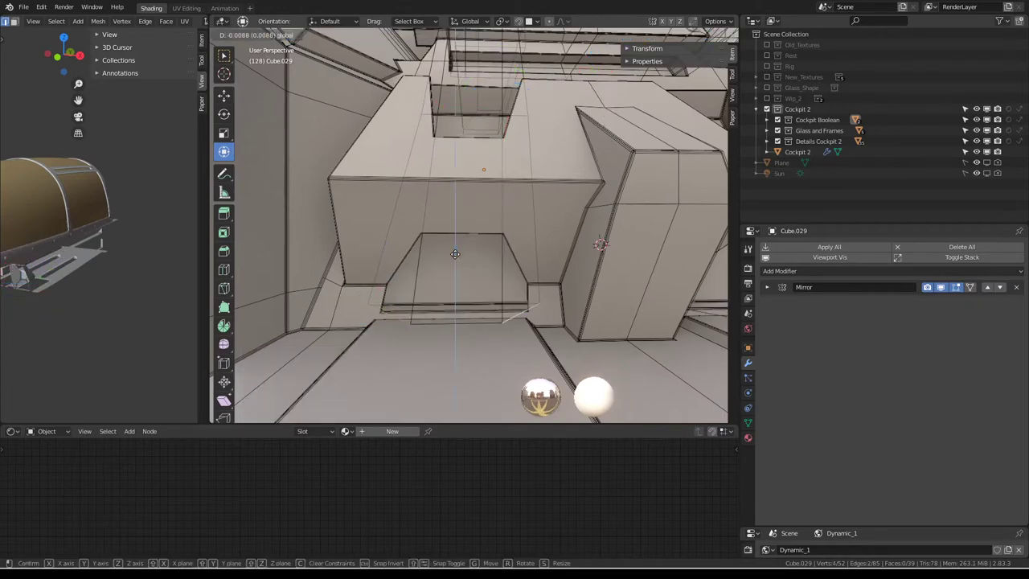
key("Escape")
key("KP_Decimal")
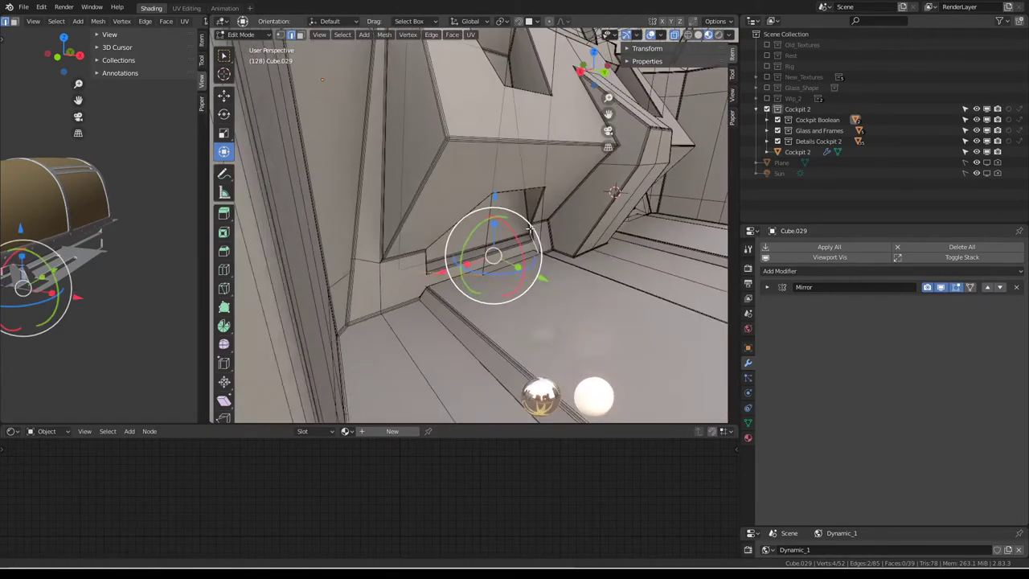
scroll(474, 269, "up", 3)
scroll(474, 268, "up", 3)
scroll(473, 213, "up", 3)
scroll(473, 213, "down", 3)
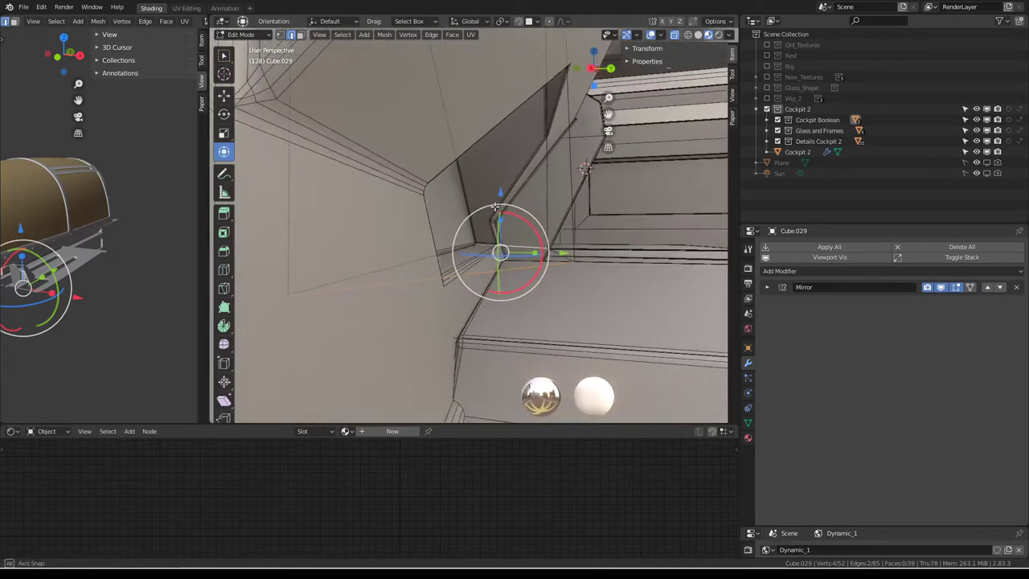
Lower the selected recess geometry along Z.
key("g")
key("z")
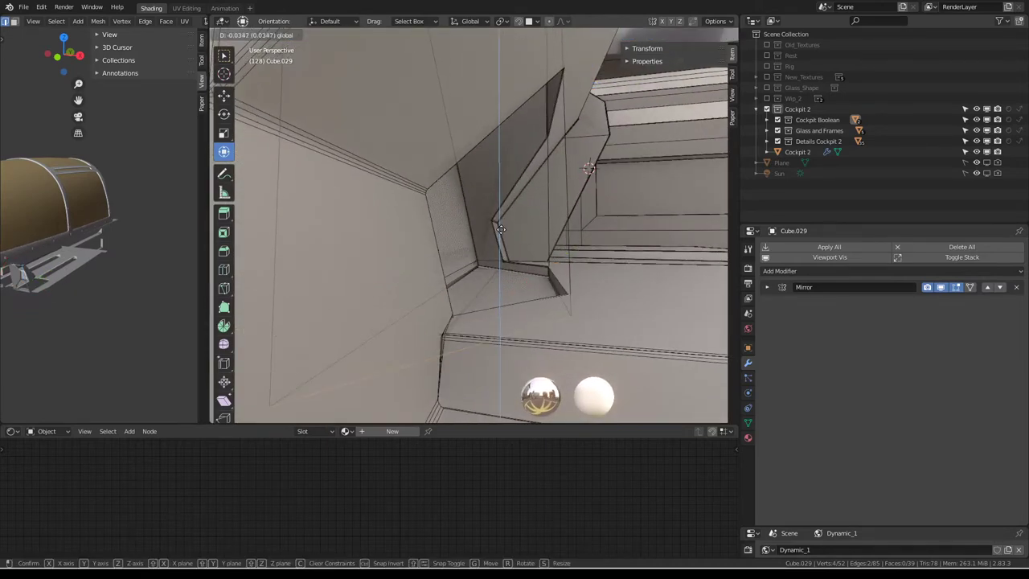
left_click(501, 242)
middle_click_drag(502, 243, 551, 222)
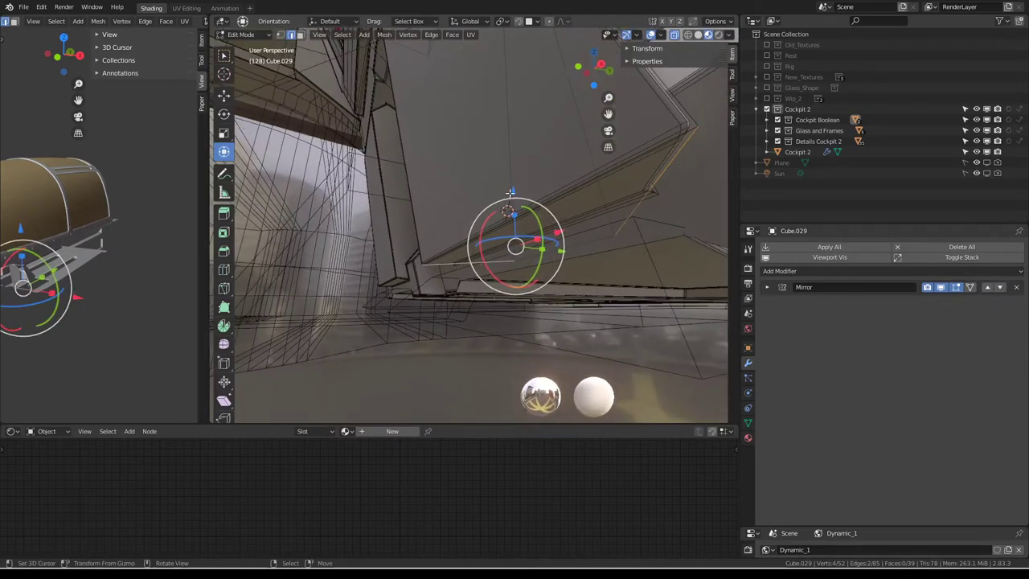
left_click_drag(510, 193, 520, 204)
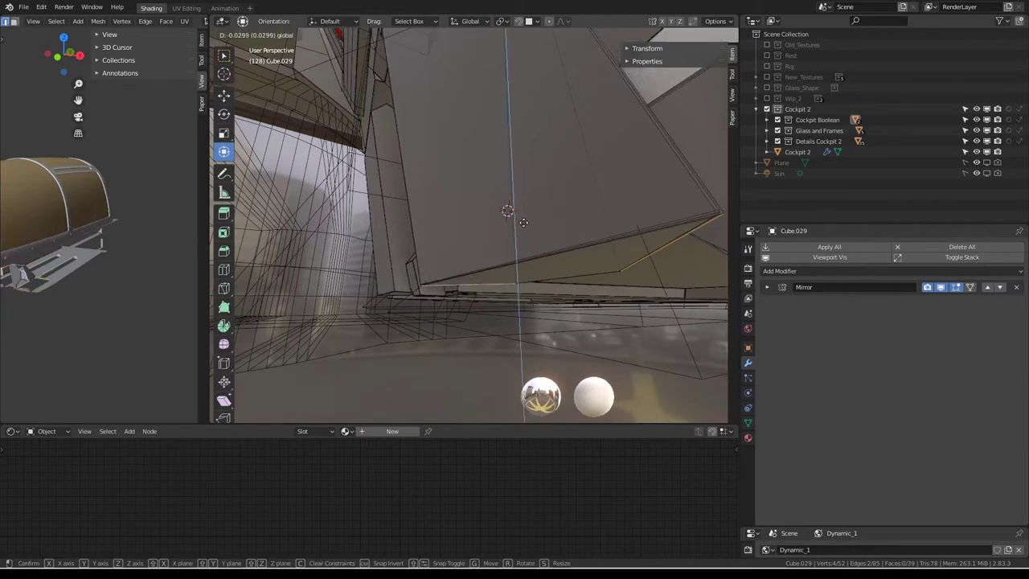
mouse_move(525, 213)
left_mouse_down()
mouse_move(524, 197)
mouse_move(511, 214)
left_mouse_up()
Fine-tune the drop to about 0.028 along Z and check it in Object Mode.
mouse_move(512, 214)
middle_mouse_down()
mouse_move(362, 279)
mouse_move(418, 246)
mouse_move(321, 209)
mouse_move(345, 177)
mouse_move(238, 182)
mouse_move(391, 248)
mouse_move(459, 193)
mouse_move(509, 212)
middle_mouse_up()
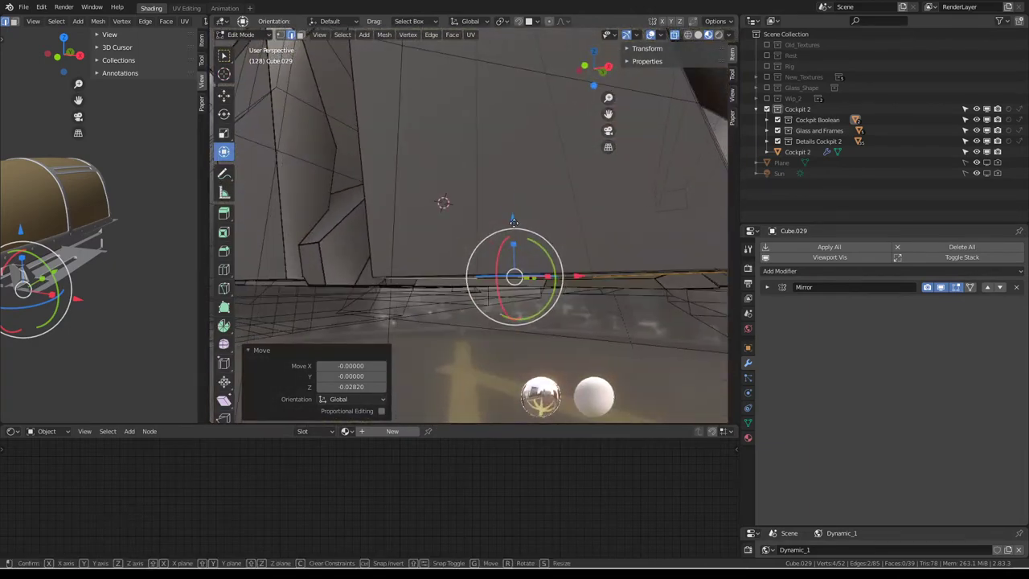
left_click_drag(513, 221, 515, 248)
key("Tab")
mouse_move(515, 247)
middle_mouse_down()
mouse_move(451, 221)
mouse_move(438, 261)
mouse_move(464, 228)
mouse_move(466, 172)
mouse_move(459, 184)
mouse_move(492, 266)
mouse_move(487, 335)
mouse_move(499, 231)
middle_mouse_up()
key("Tab")
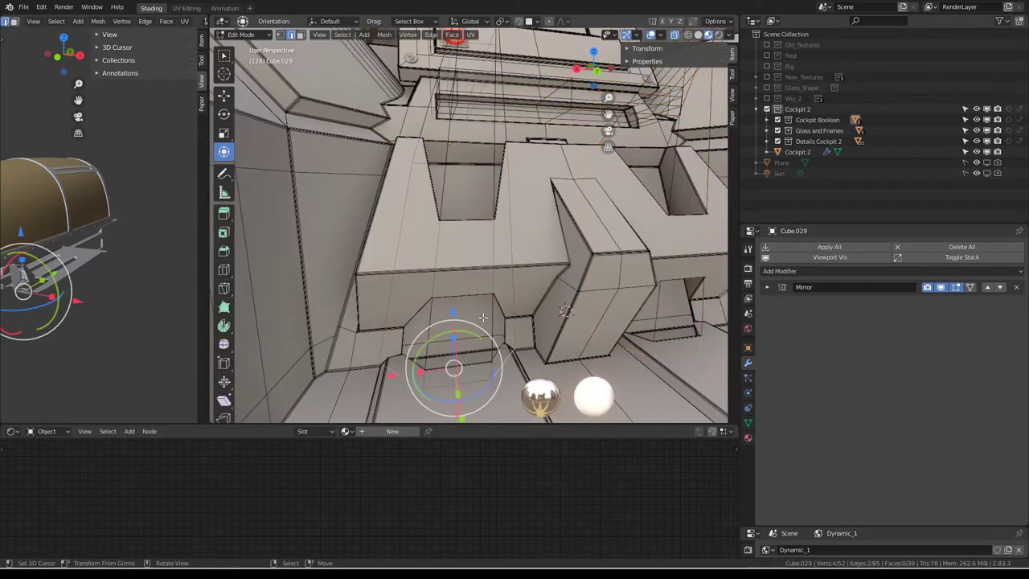
Confirm the small sideways move and deselect all vertices.
left_click(423, 210)
scroll(518, 188, "up", 3)
mouse_move(519, 188)
middle_mouse_down()
mouse_move(513, 146)
mouse_move(537, 196)
mouse_move(501, 184)
mouse_move(453, 190)
mouse_move(378, 163)
mouse_move(401, 152)
mouse_move(514, 208)
mouse_move(523, 244)
middle_mouse_up()
key("alt+a")
middle_click_drag(510, 185, 510, 205)
Shift the notch edge 0.0314 along X in Back Orthographic view.
left_click_drag(488, 208, 469, 205)
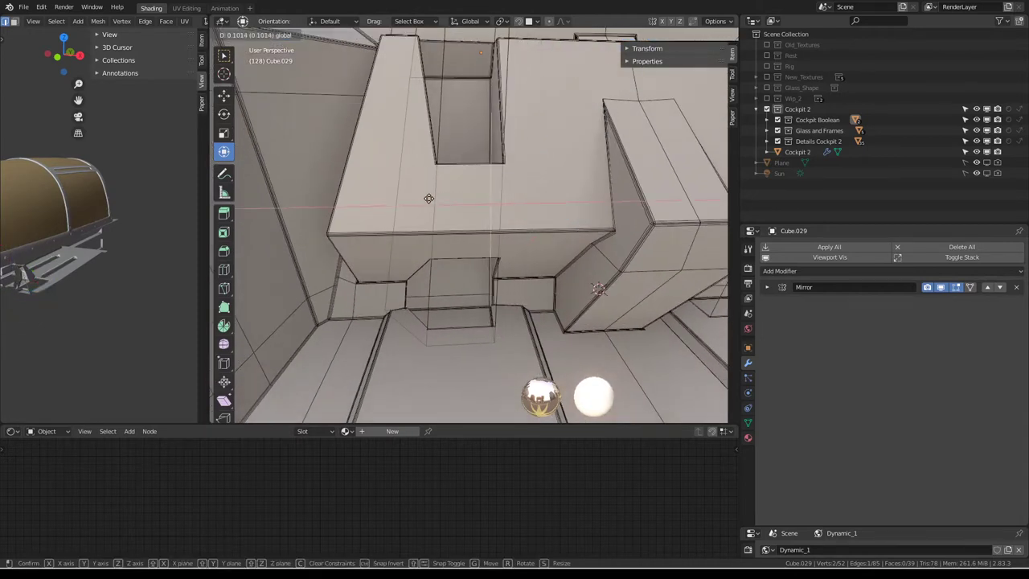
left_click_drag(460, 201, 482, 199)
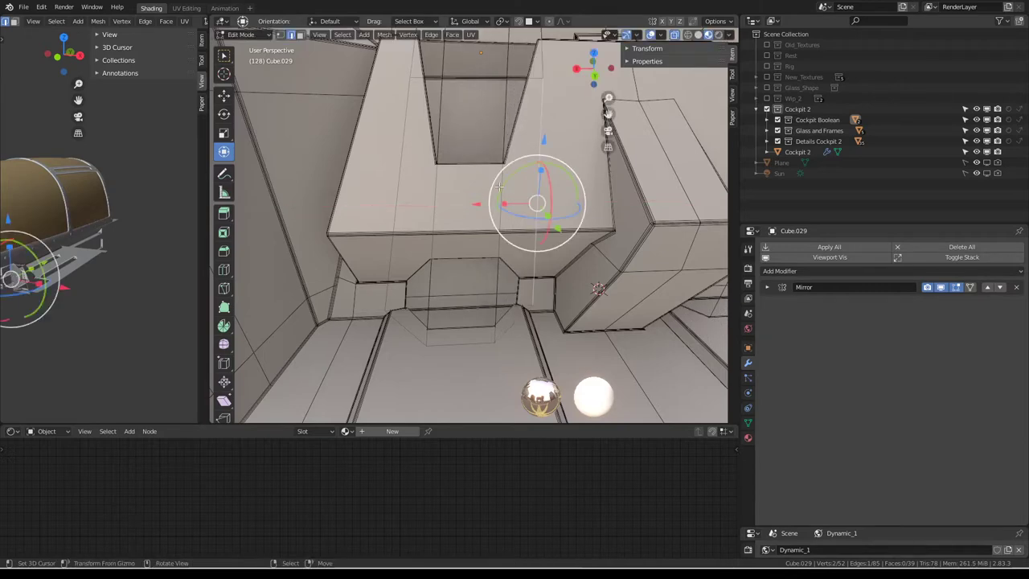
middle_click_drag(482, 199, 523, 190)
key("ctrl+KP_1")
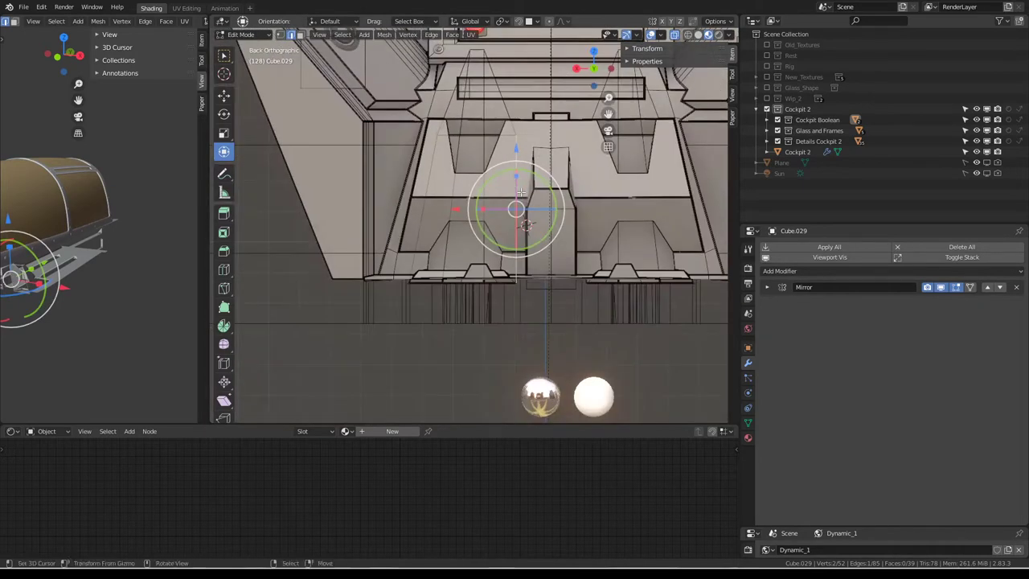
left_click_drag(470, 199, 453, 207)
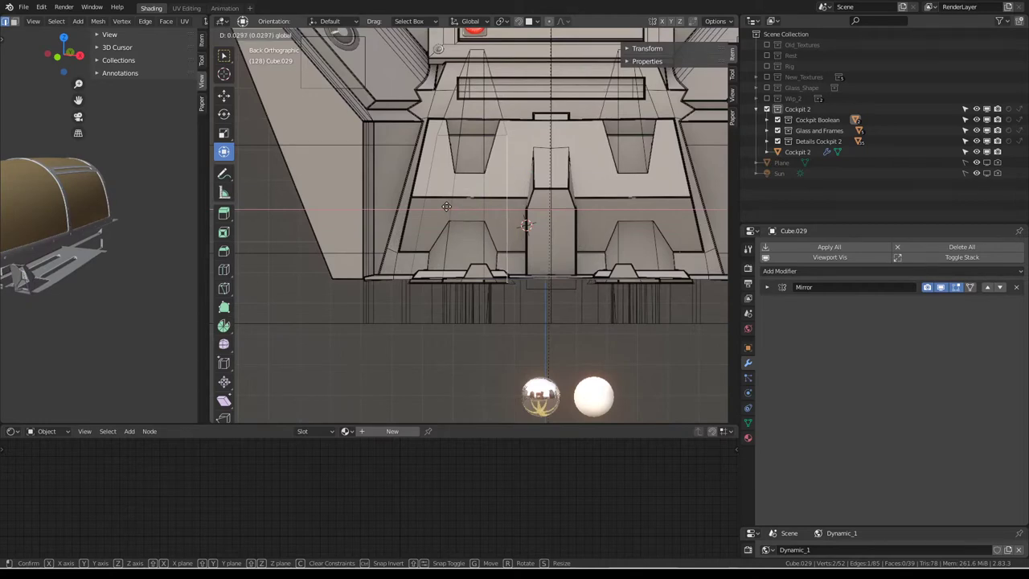
left_click_drag(445, 207, 445, 207)
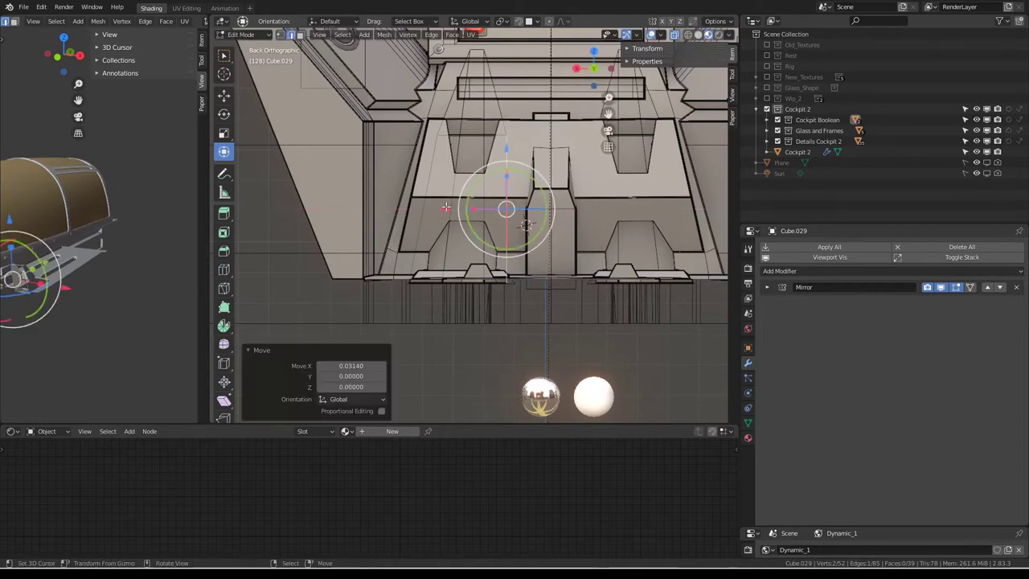
Return to Object Mode and view the refined cockpit console.
middle_click_drag(460, 148, 459, 199)
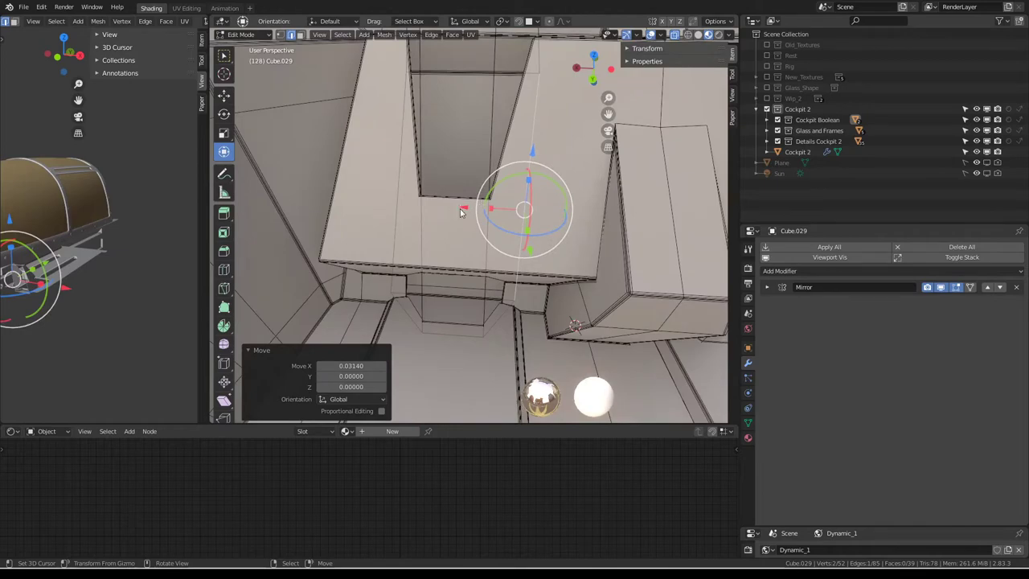
key("Tab")
scroll(462, 211, "down", 5)
mouse_move(463, 212)
middle_mouse_down()
mouse_move(449, 213)
mouse_move(630, 81)
middle_mouse_up()
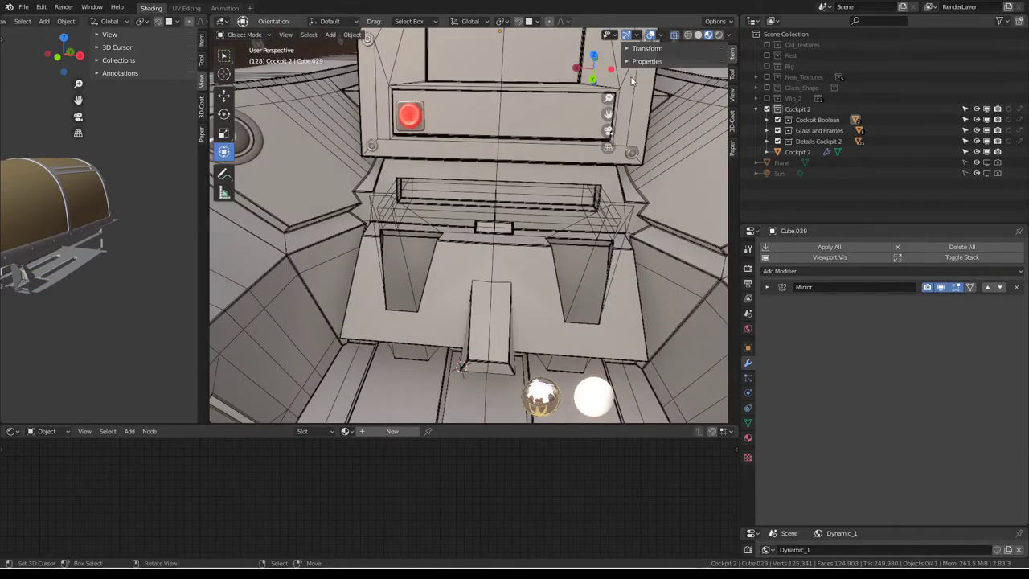
Turn off X-ray, briefly inspect the seat cutouts in Edit Mode, then restore X-ray.
left_click(652, 35)
mouse_move(531, 145)
middle_mouse_down()
mouse_move(515, 167)
mouse_move(565, 170)
mouse_move(530, 102)
mouse_move(524, 177)
mouse_move(535, 192)
middle_mouse_up()
scroll(524, 177, "up", 2)
scroll(514, 182, "up", 3)
key("Tab")
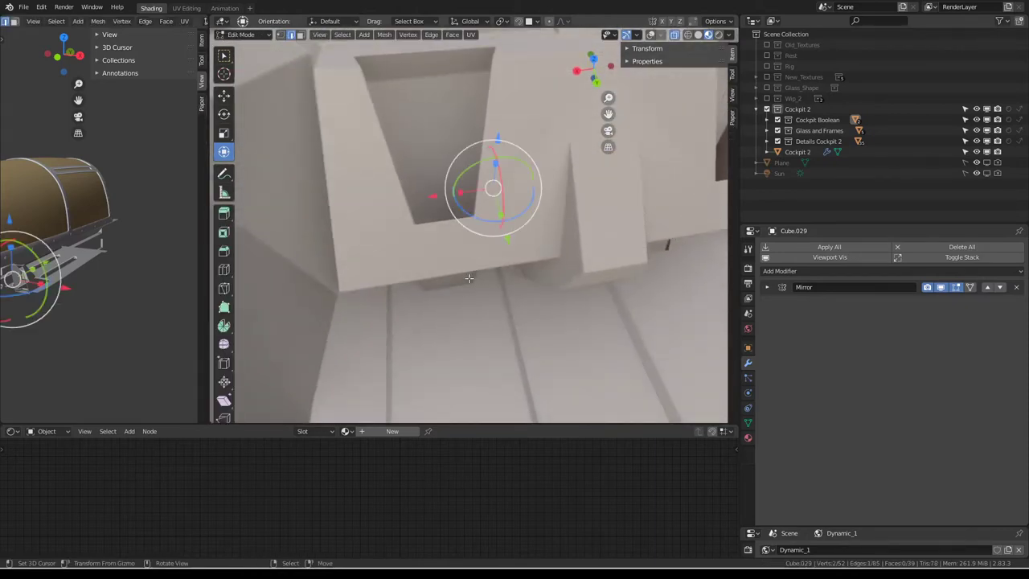
scroll(469, 278, "down", 4)
key("Tab")
key("alt+z")
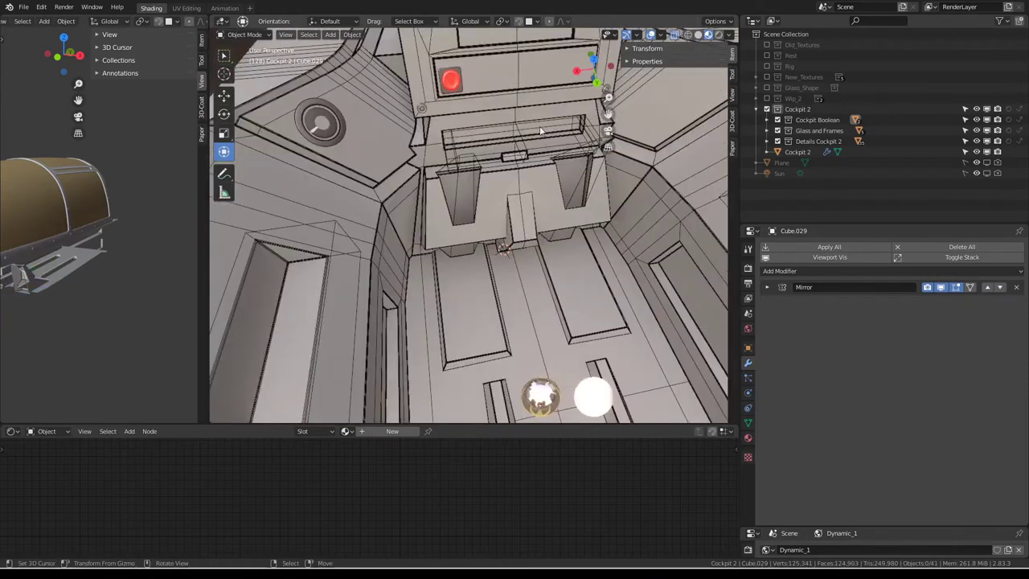
Select the strip of faces on the console panel in face select mode.
left_click(476, 155)
key("Tab")
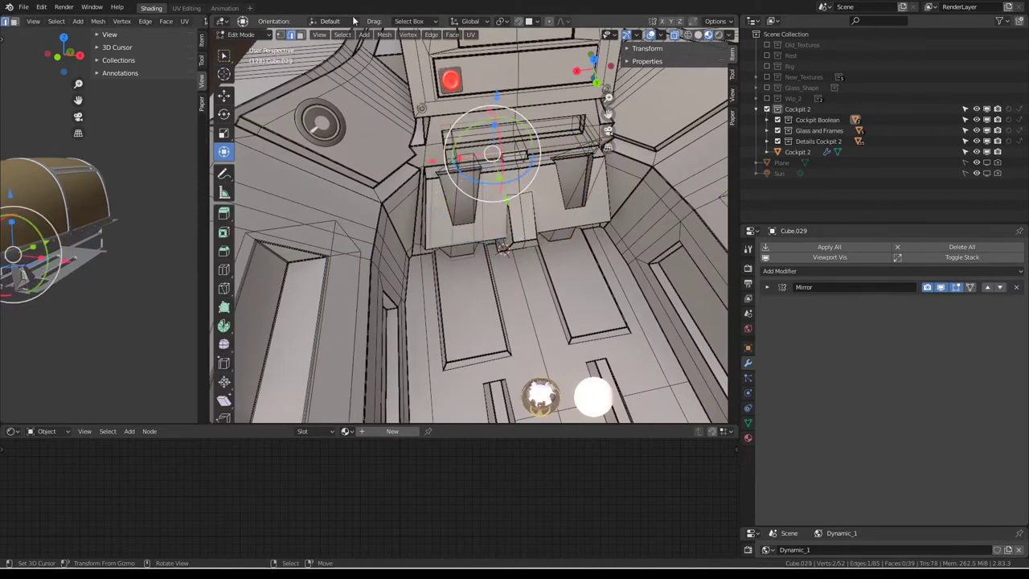
left_click(300, 35)
left_click(462, 217)
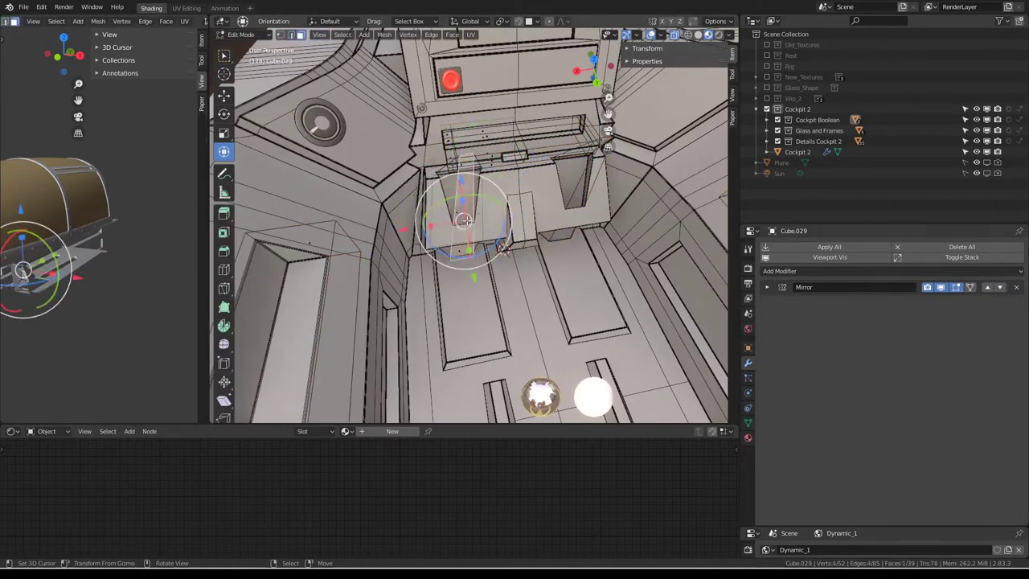
scroll(480, 256, "up", 4)
middle_click_drag(480, 257, 513, 274)
Move the face strip 0.117 along Y and flatten it with Y scale 0.
key("g")
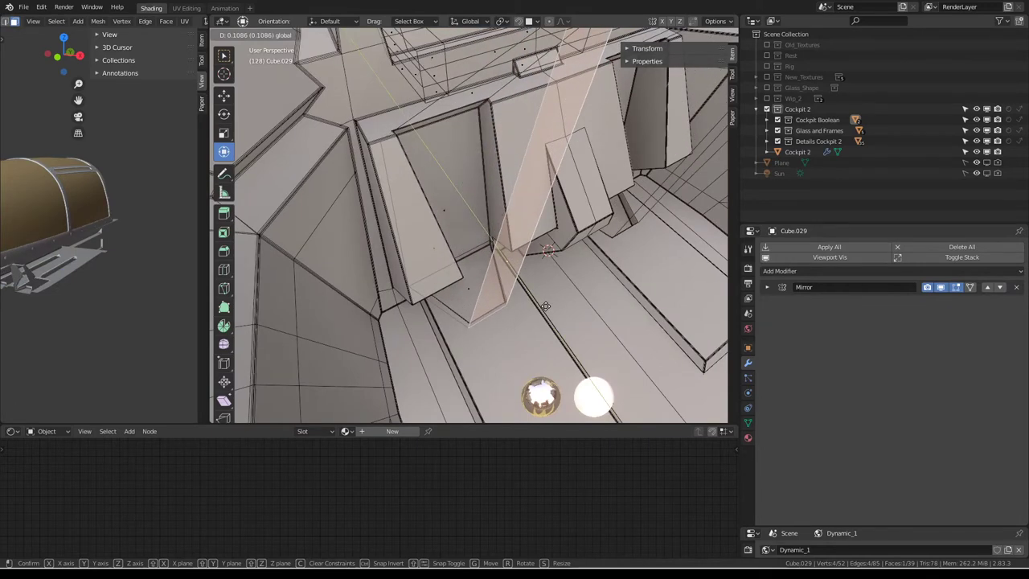
left_click(546, 307)
key("s")
key("y")
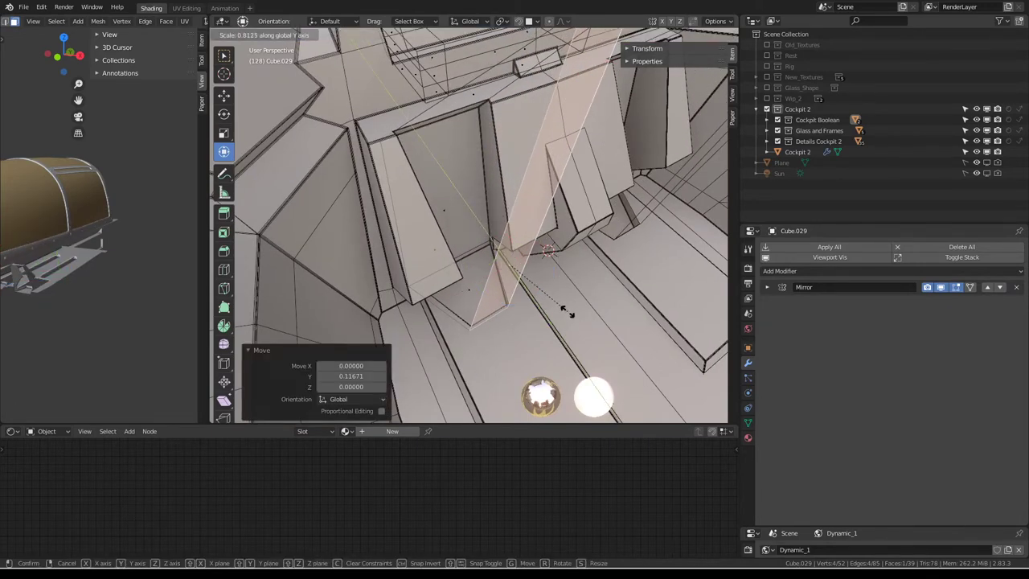
key("0")
key("Return")
Review the cockpit in Object Mode, then select a console side face in Edit Mode.
key("Tab")
mouse_move(567, 311)
middle_mouse_down()
mouse_move(529, 193)
mouse_move(499, 199)
middle_mouse_up()
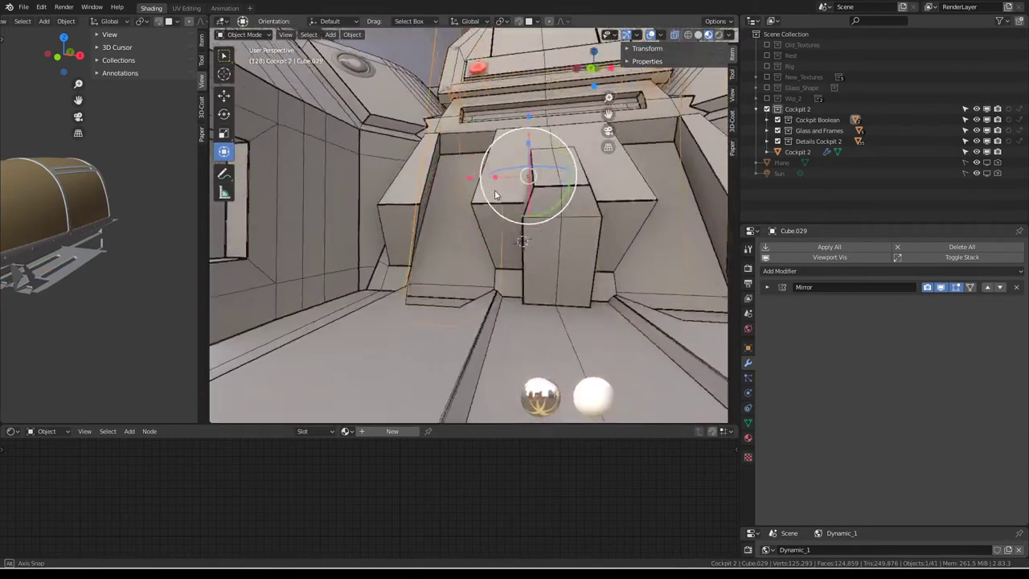
scroll(499, 198, "up", 2)
scroll(500, 191, "up", 2)
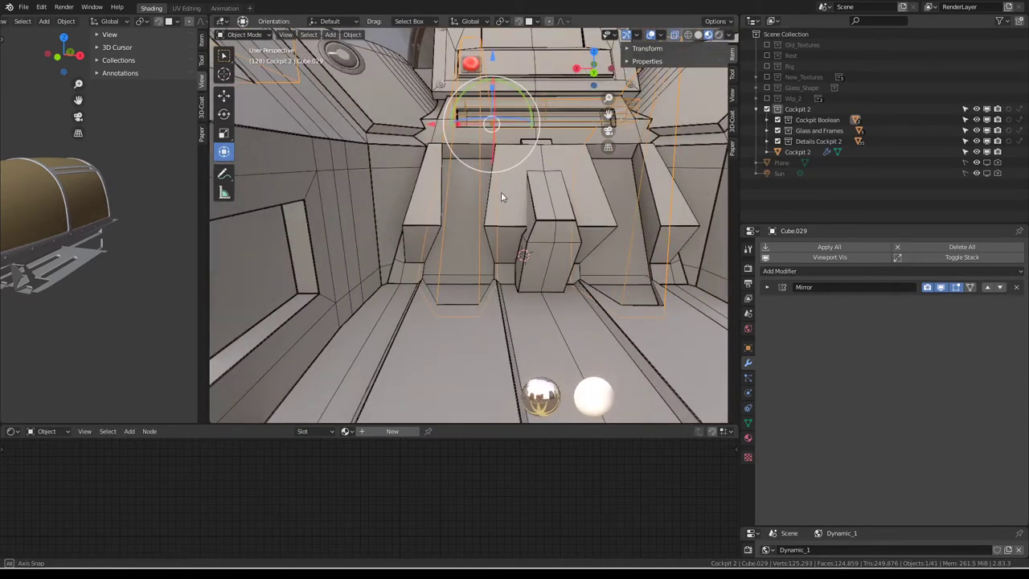
scroll(500, 191, "up", 2)
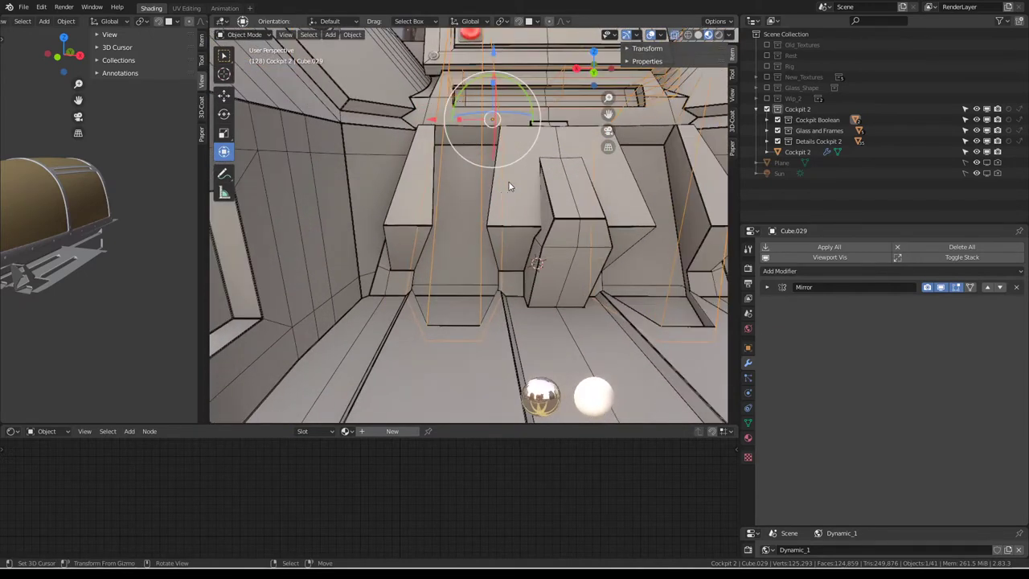
mouse_move(451, 210)
middle_mouse_down()
mouse_move(452, 187)
mouse_move(452, 279)
middle_mouse_up()
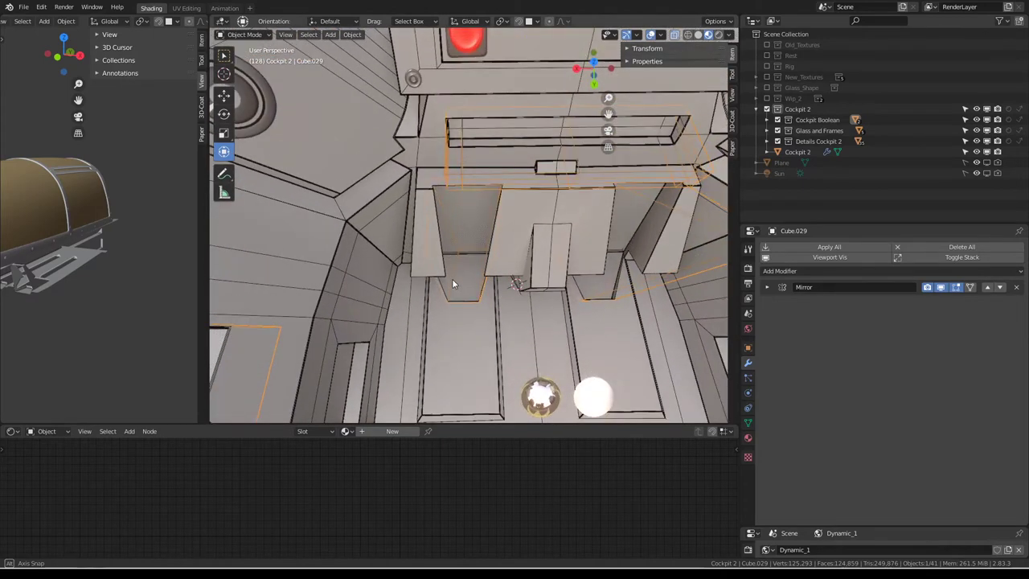
key("Tab")
left_click(467, 210)
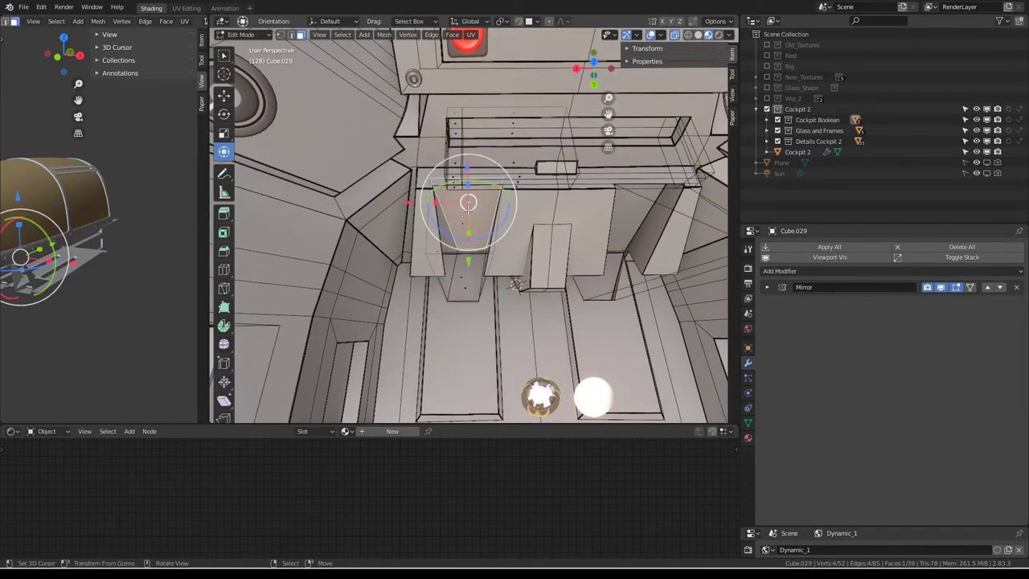
Delete the chosen vertices, extrude a face in place, and lower geometry 0.216 along Z.
mouse_move(467, 202)
middle_mouse_down()
mouse_move(620, 230)
mouse_move(553, 201)
middle_mouse_up()
key("x")
left_click(620, 228)
left_click(546, 243)
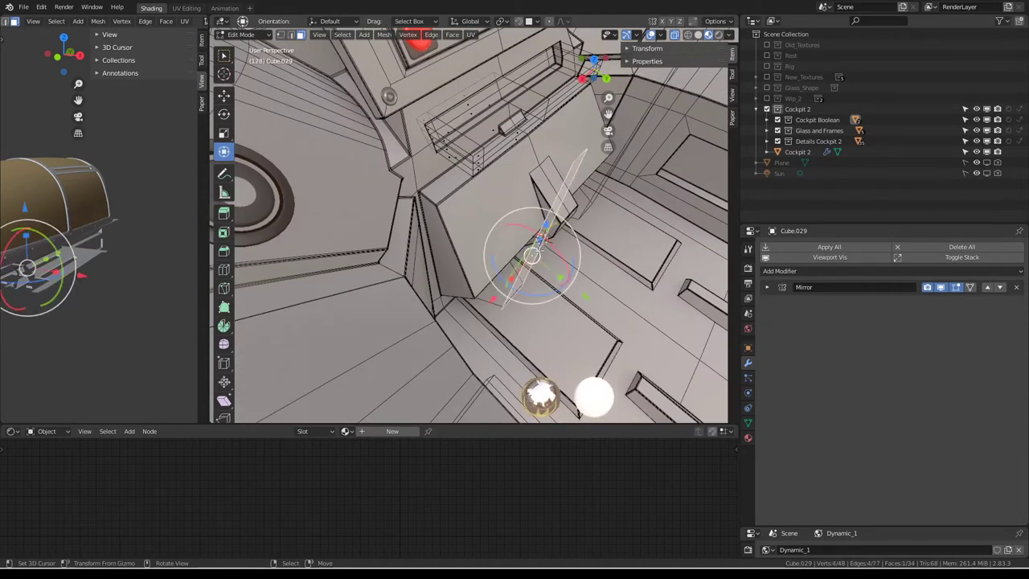
key("e")
right_click(557, 254)
key("g")
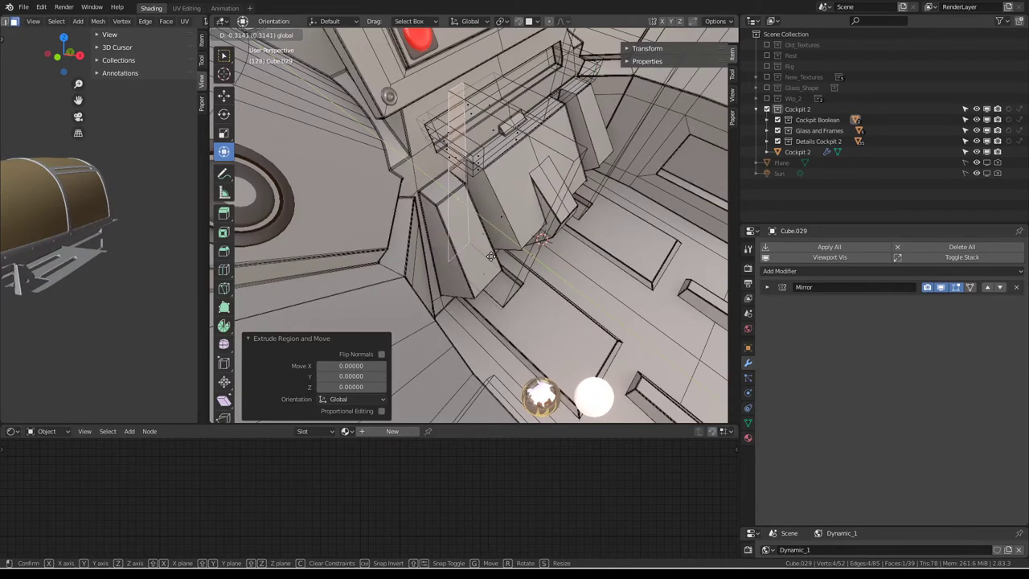
left_click(489, 256)
left_click(519, 112)
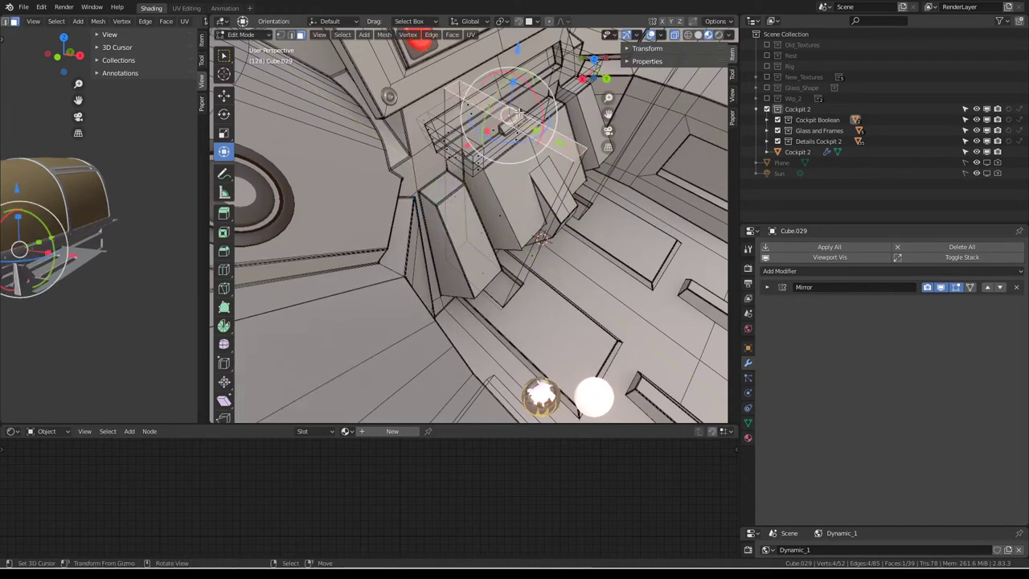
left_click_drag(515, 63, 509, 122)
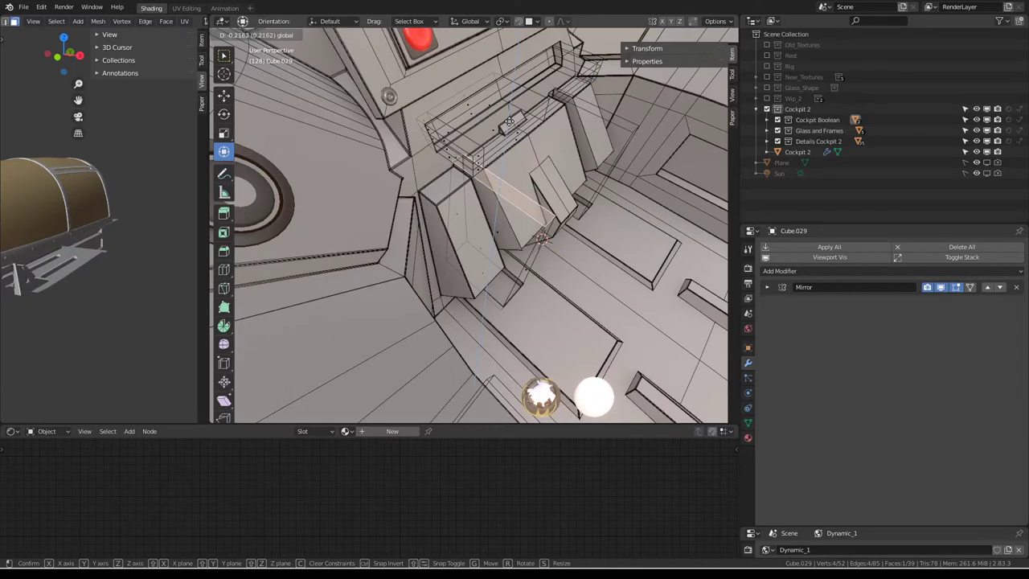
mouse_move(509, 123)
middle_mouse_down()
mouse_move(452, 130)
mouse_move(466, 140)
middle_mouse_up()
Select the vertical fin and flatten it to zero scale along X.
left_click(466, 201)
left_click(458, 257, "shift")
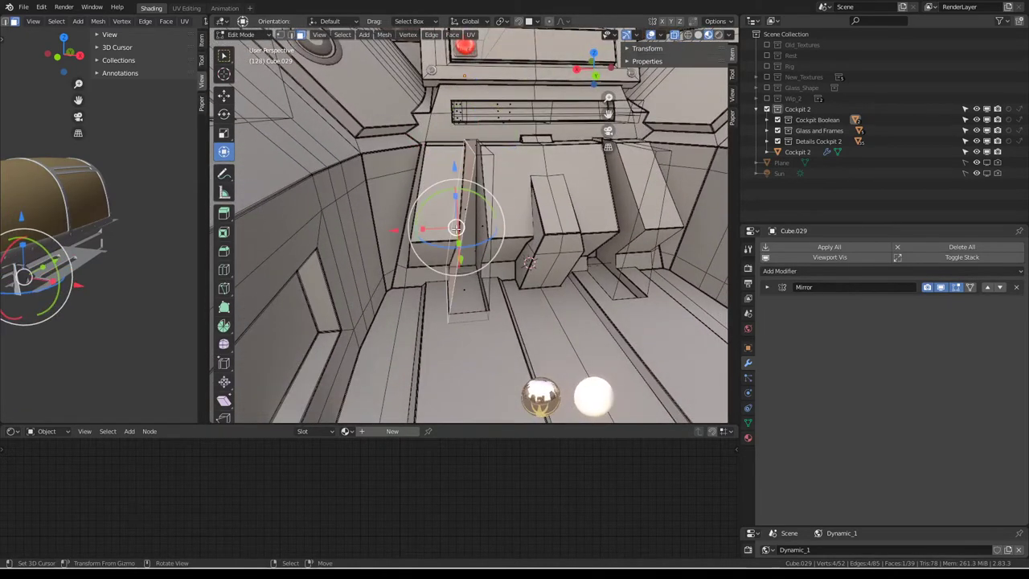
key("s")
key("x")
key("0")
key("Return")
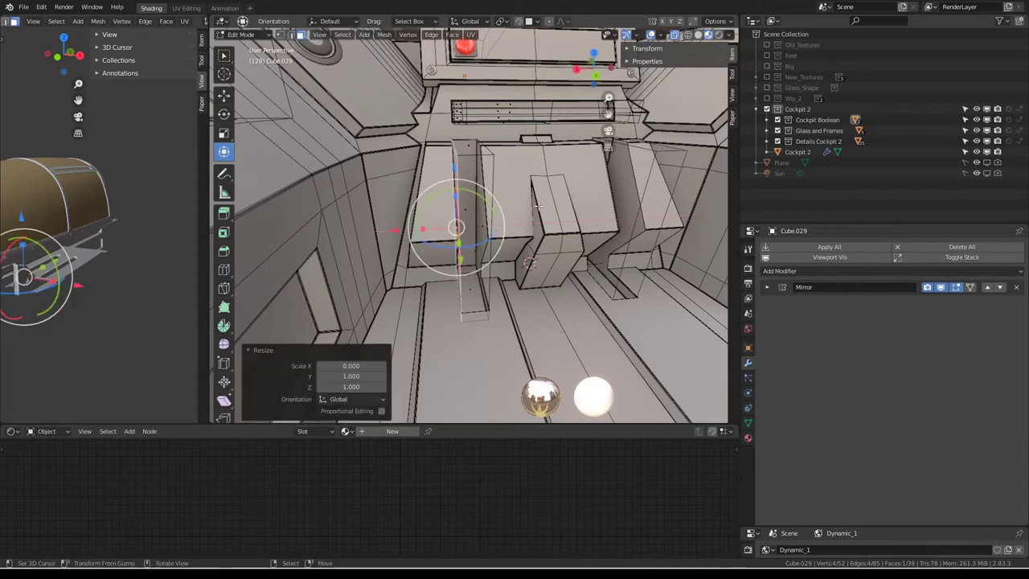
middle_click_drag(533, 199, 481, 225)
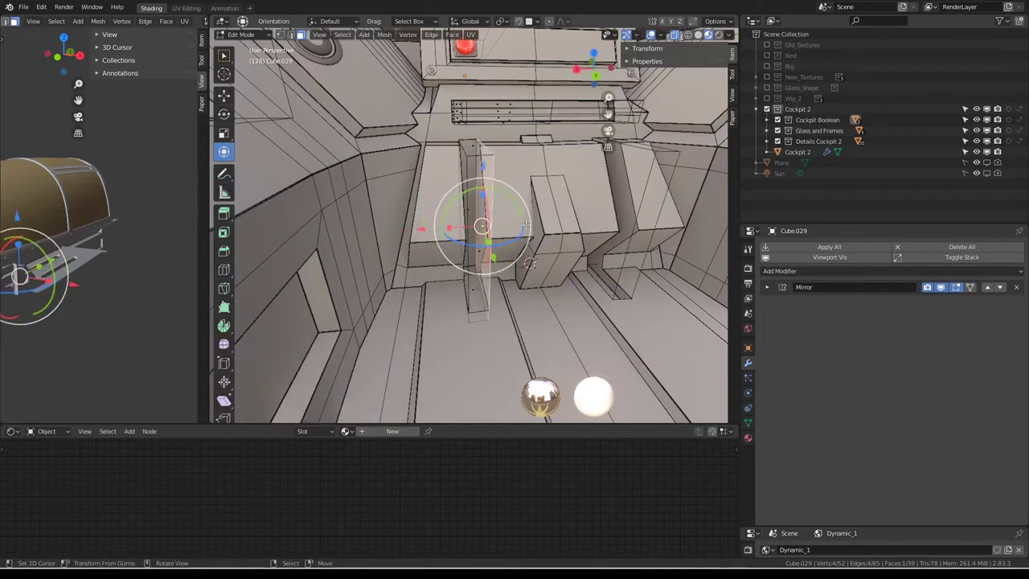
key("s")
key("x")
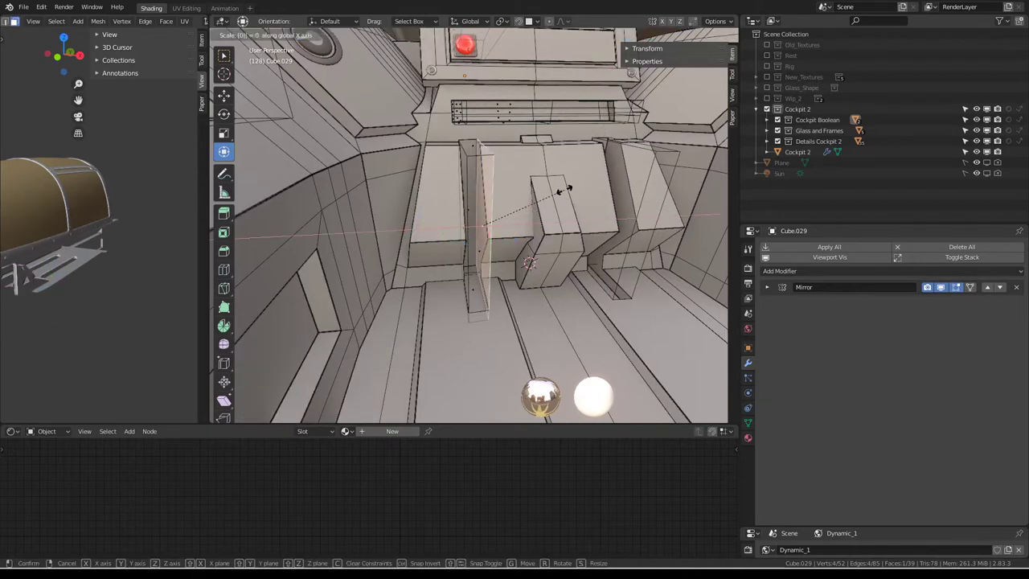
key("Return")
Undo and redo the fin's X-axis flattening, cancelling a stray extra scale.
key("ctrl+z")
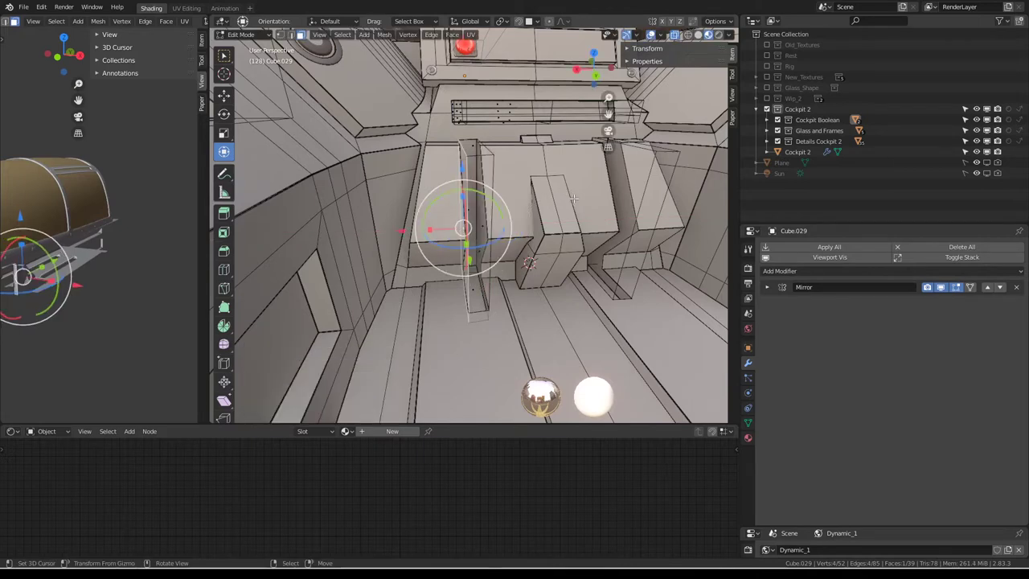
key("s")
key("x")
key("Return")
scroll(558, 201, "up", 3)
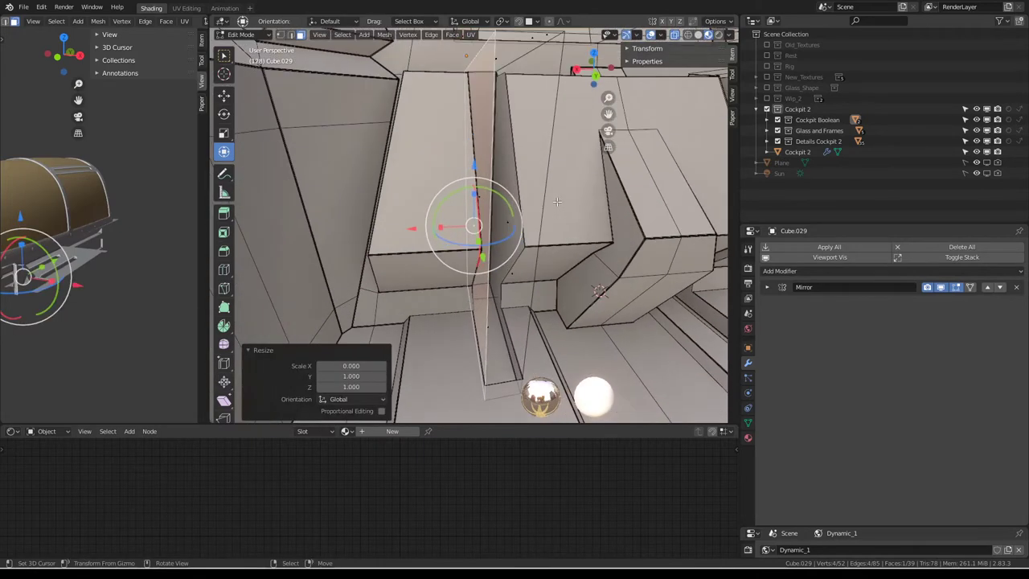
scroll(557, 201, "down", 3)
key("s")
key("Escape")
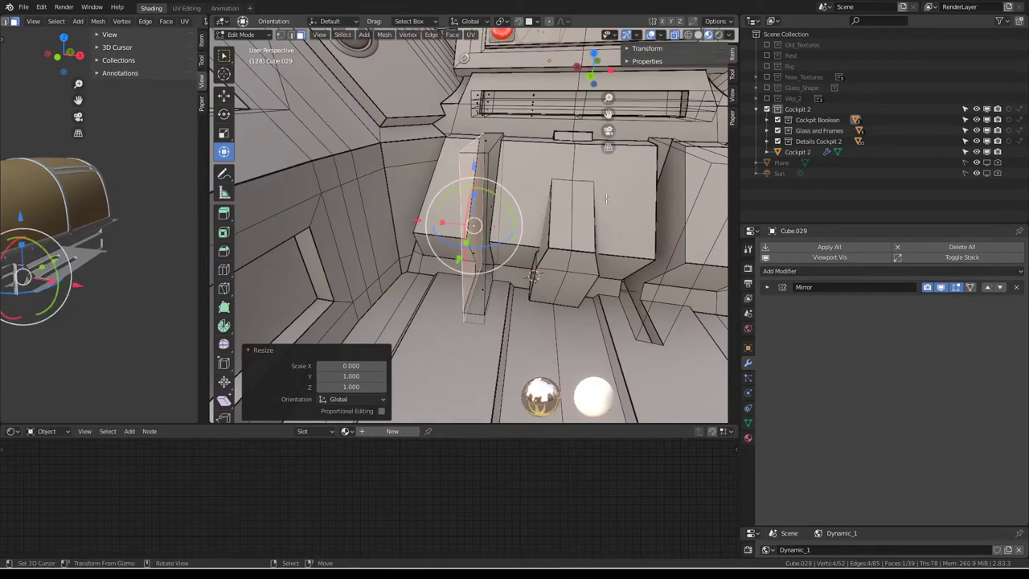
Flatten a side face of the pillar to zero scale along Y.
middle_click_drag(512, 54, 413, 234)
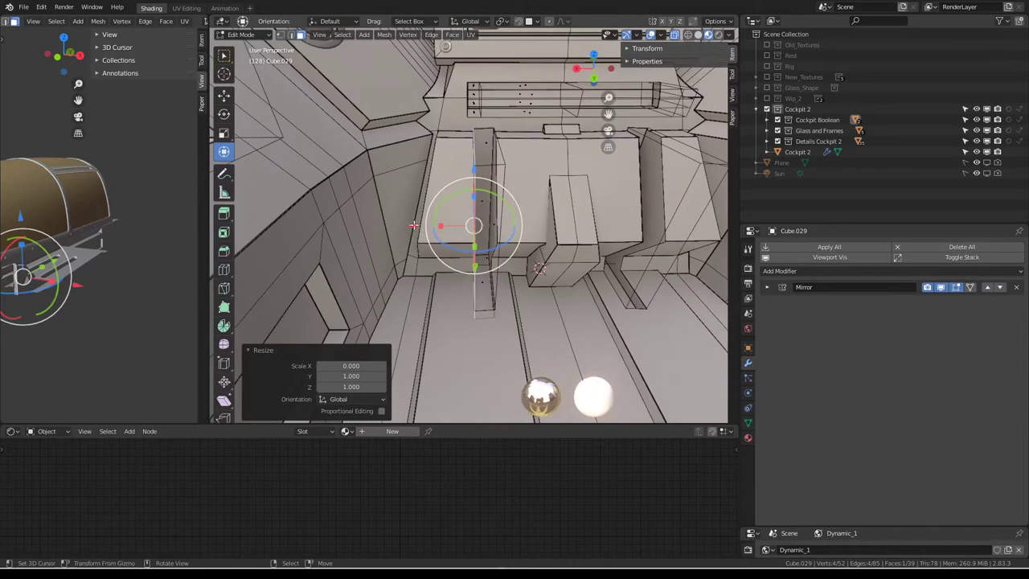
key("Tab")
mouse_move(492, 216)
middle_mouse_down()
mouse_move(491, 180)
mouse_move(507, 189)
middle_mouse_up()
key("Tab")
left_click(488, 237)
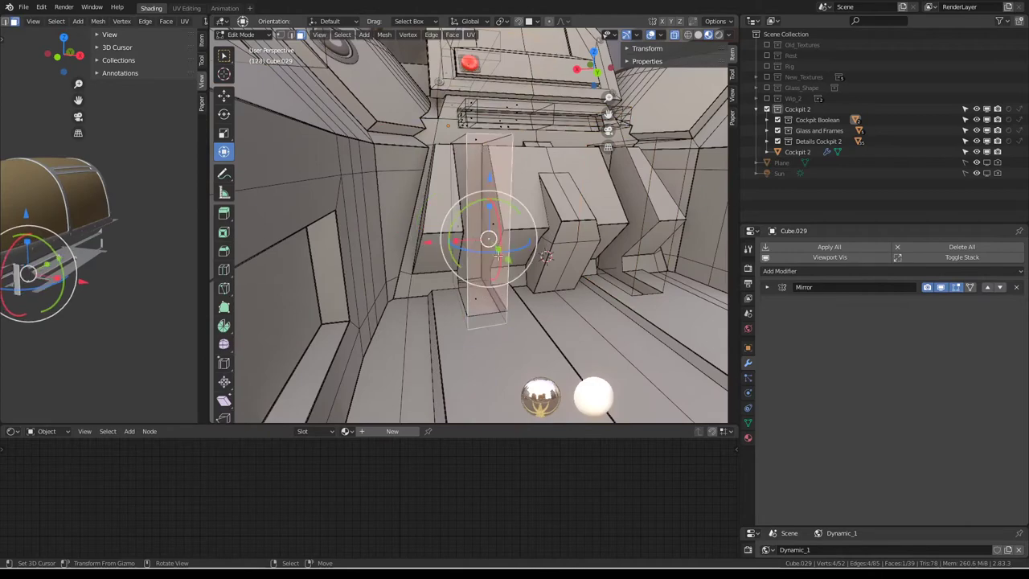
mouse_move(499, 254)
middle_mouse_down()
mouse_move(500, 274)
mouse_move(502, 208)
mouse_move(611, 183)
middle_mouse_up()
key("s")
key("y")
key("0")
key("Return")
Flatten the pillar's horizontal end face on Z and a vertical face on Y.
left_click(454, 337)
key("s")
key("z")
key("0")
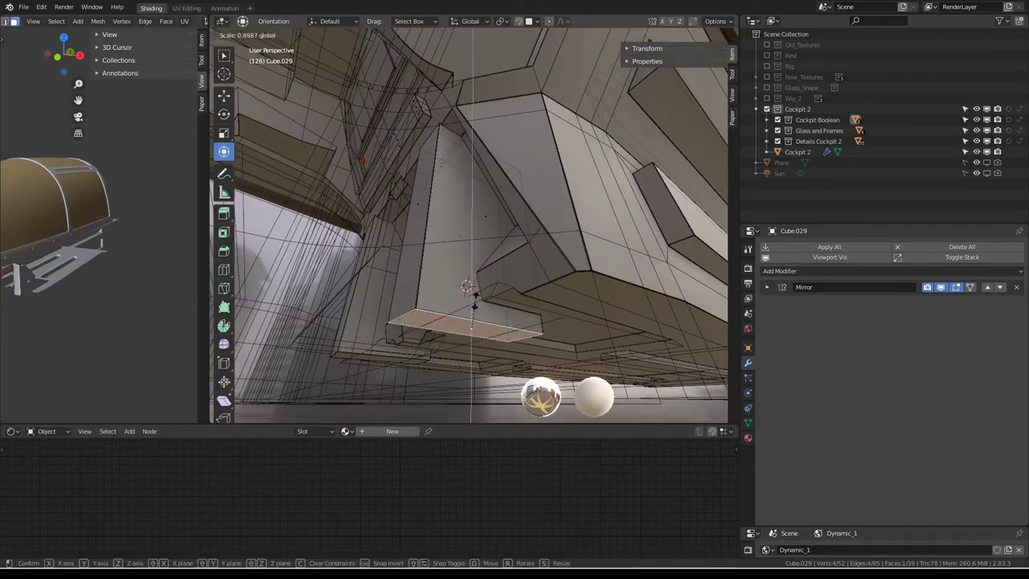
key("Return")
left_click(415, 231)
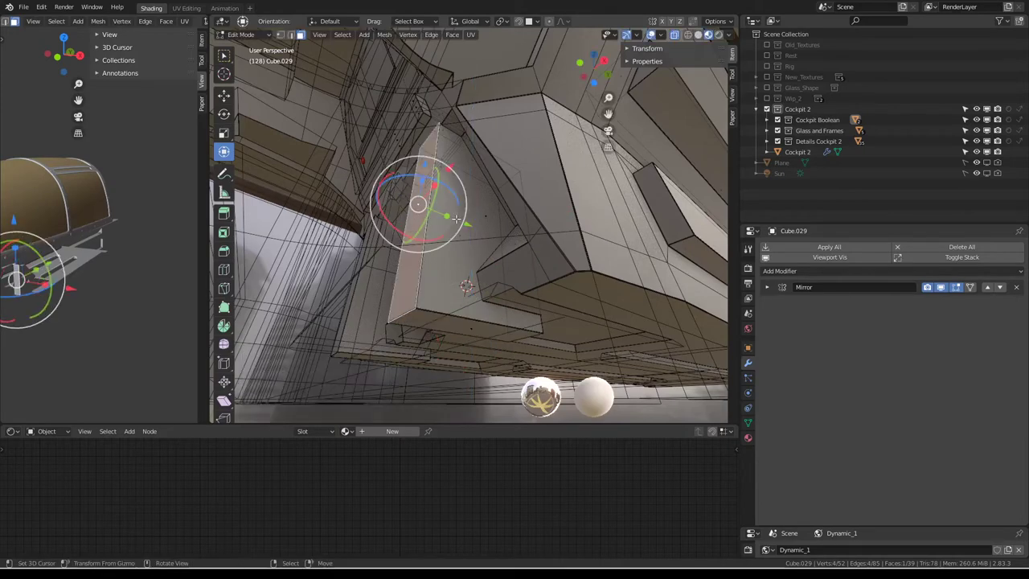
key("s")
key("y")
key("0")
key("Return")
Flatten another pillar face to zero along Z and move it into position.
mouse_move(455, 218)
middle_mouse_down()
mouse_move(502, 193)
mouse_move(487, 104)
middle_mouse_up()
left_click(486, 118)
key("s")
key("z")
key("0")
key("Return")
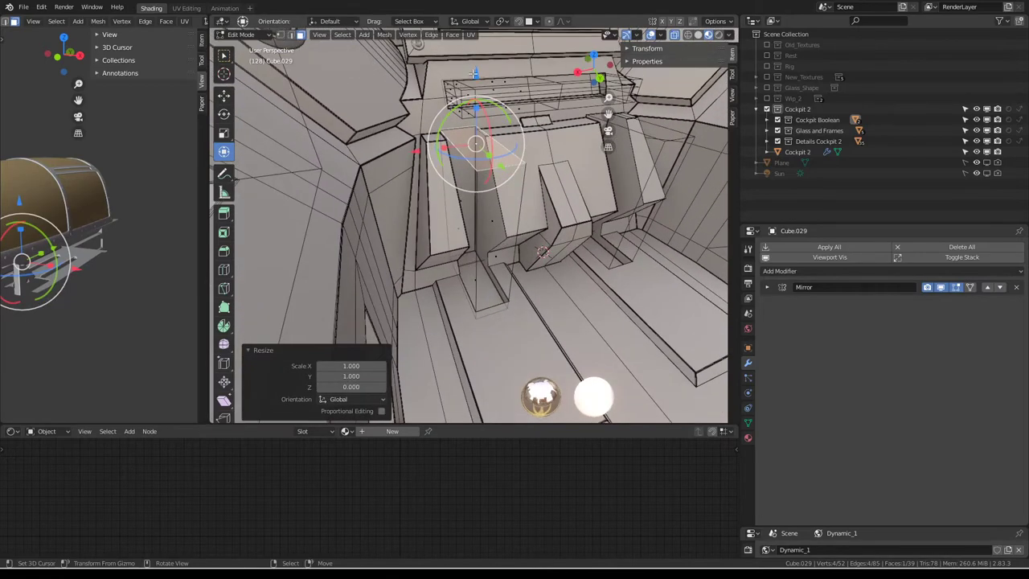
key("g")
left_click(473, 57)
Move a lower pillar face beneath the console into a new position.
mouse_move(473, 57)
middle_mouse_down()
mouse_move(506, 165)
mouse_move(489, 249)
middle_mouse_up()
left_click(512, 171)
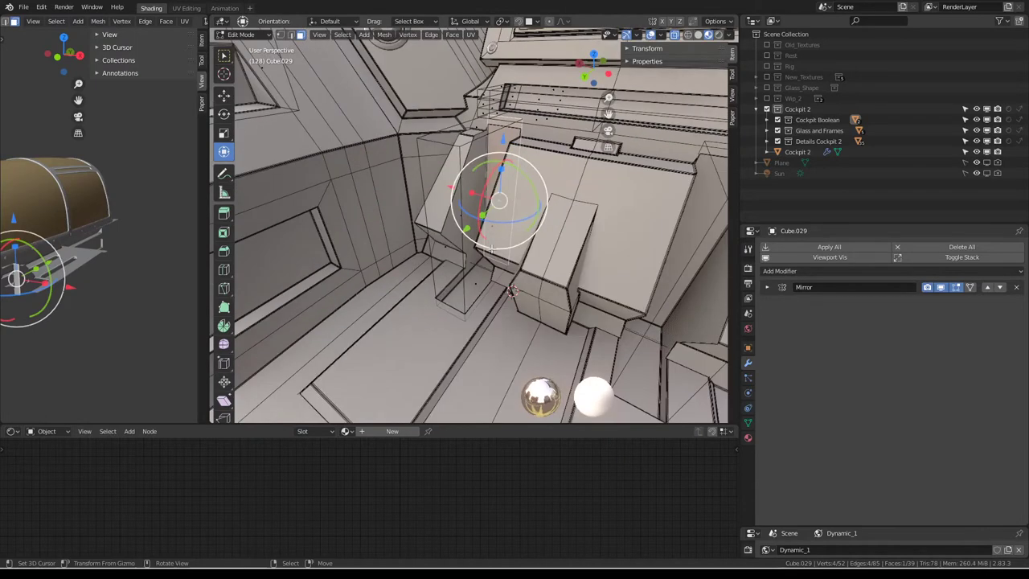
key("g")
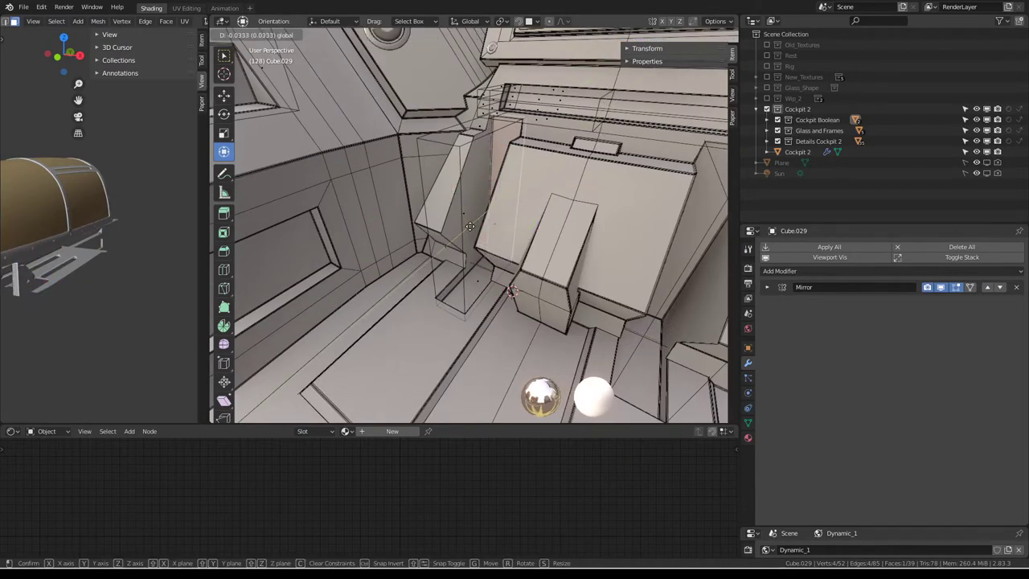
left_click(469, 226)
mouse_move(469, 225)
middle_mouse_down()
mouse_move(493, 195)
mouse_move(509, 210)
mouse_move(513, 258)
mouse_move(480, 319)
mouse_move(506, 245)
mouse_move(533, 252)
mouse_move(450, 268)
mouse_move(500, 255)
mouse_move(488, 200)
middle_mouse_up()
key("Tab")
key("Tab")
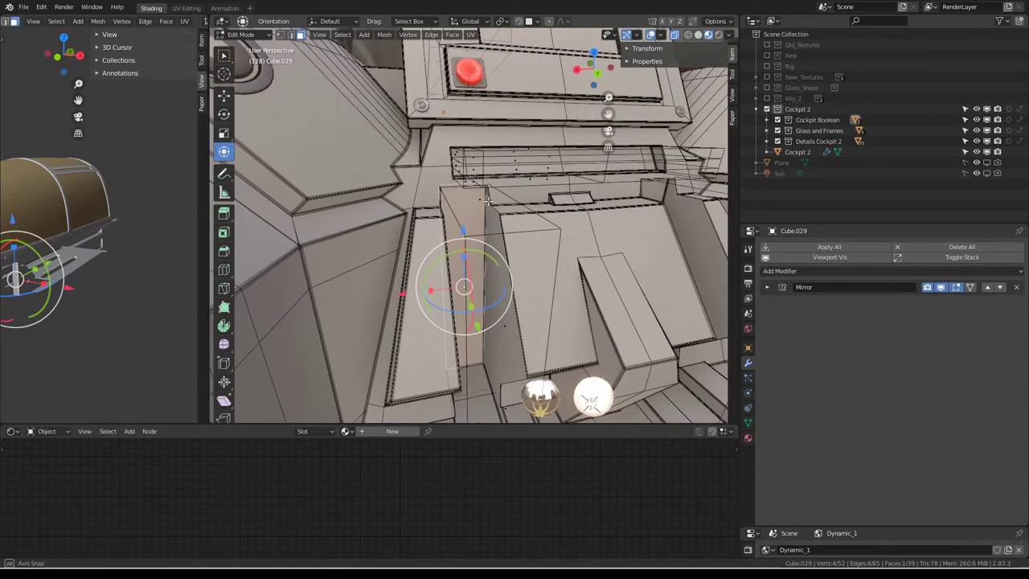
Lower the pillar's top face -0.07848 on Z and raise another face 0.02493 on Z.
left_click(484, 201)
key("g")
key("z")
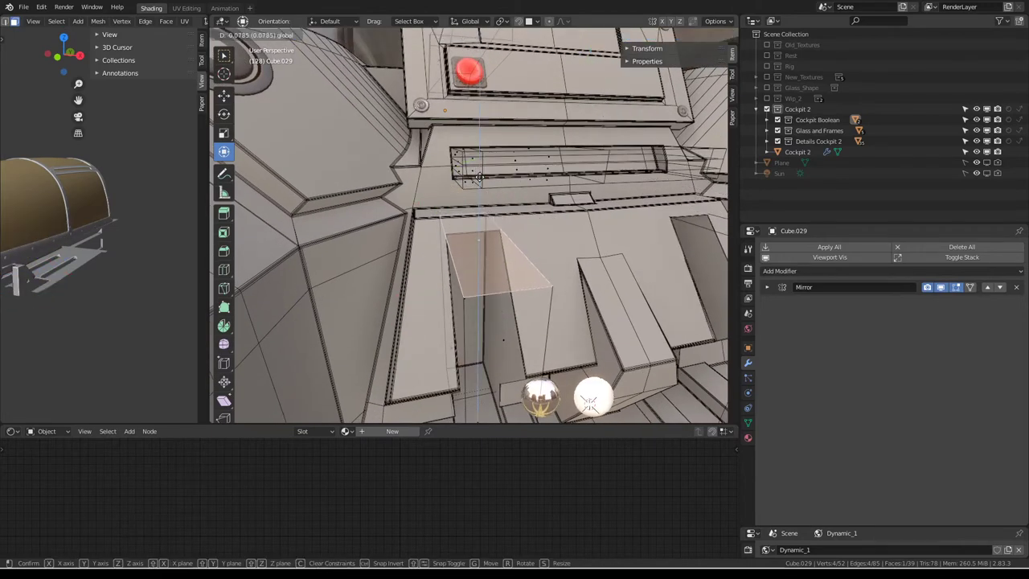
left_click(479, 176)
mouse_move(479, 176)
middle_mouse_down()
mouse_move(500, 283)
mouse_move(524, 230)
mouse_move(481, 284)
middle_mouse_up()
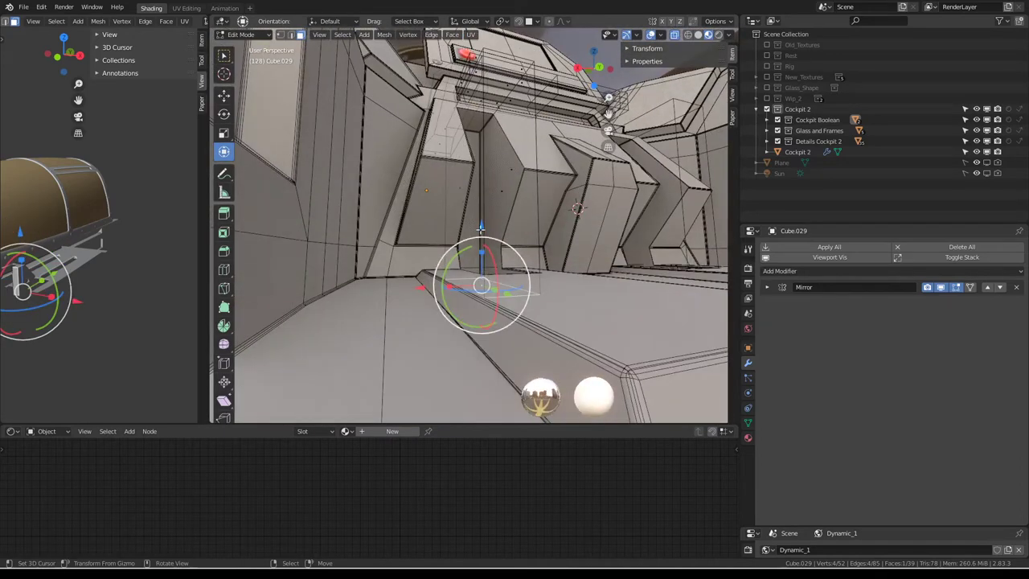
middle_click_drag(480, 229, 483, 226)
key("g")
key("z")
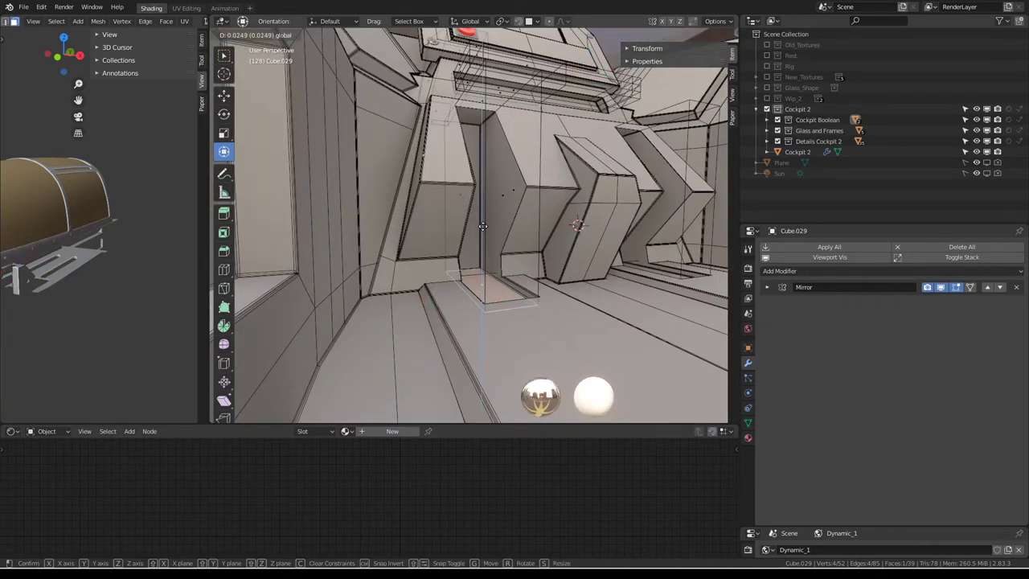
left_click(483, 226)
mouse_move(482, 226)
middle_mouse_down()
mouse_move(482, 286)
mouse_move(471, 291)
mouse_move(457, 257)
middle_mouse_up()
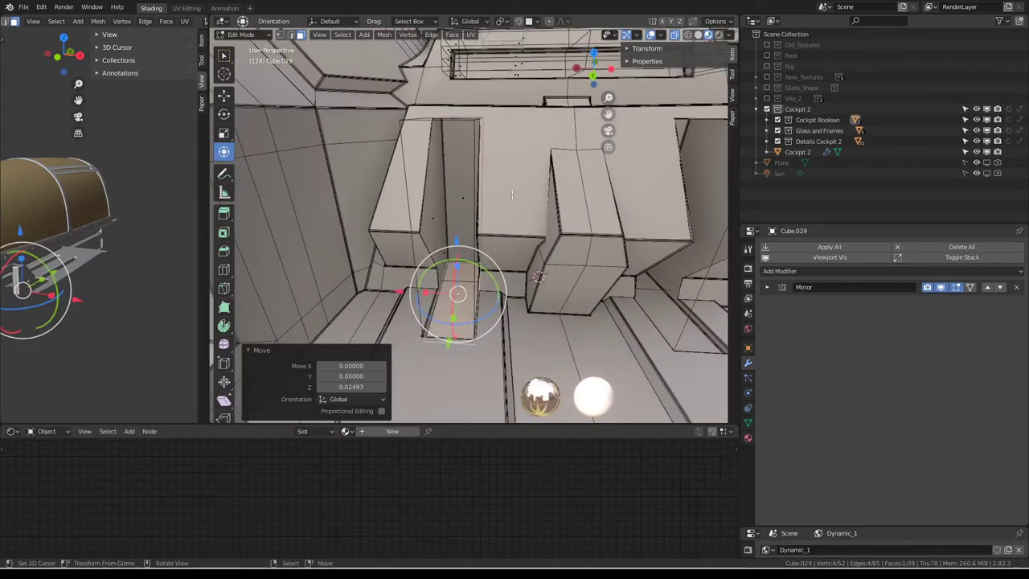
Subdivide the pillar's edge ring and add a new edge loop along it.
left_click(463, 154, "ctrl+alt")
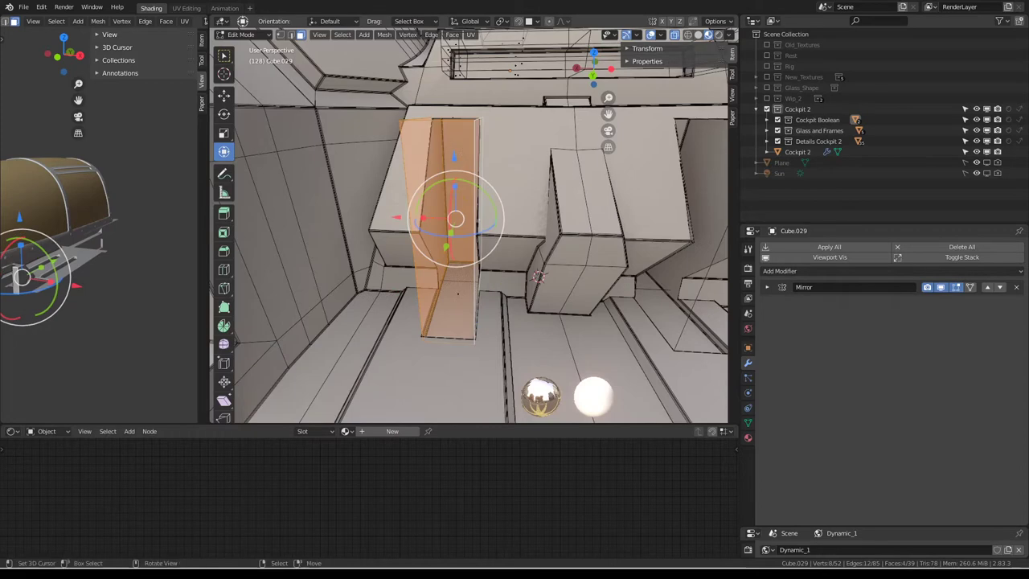
left_click(290, 35)
middle_click_drag(514, 209, 547, 179)
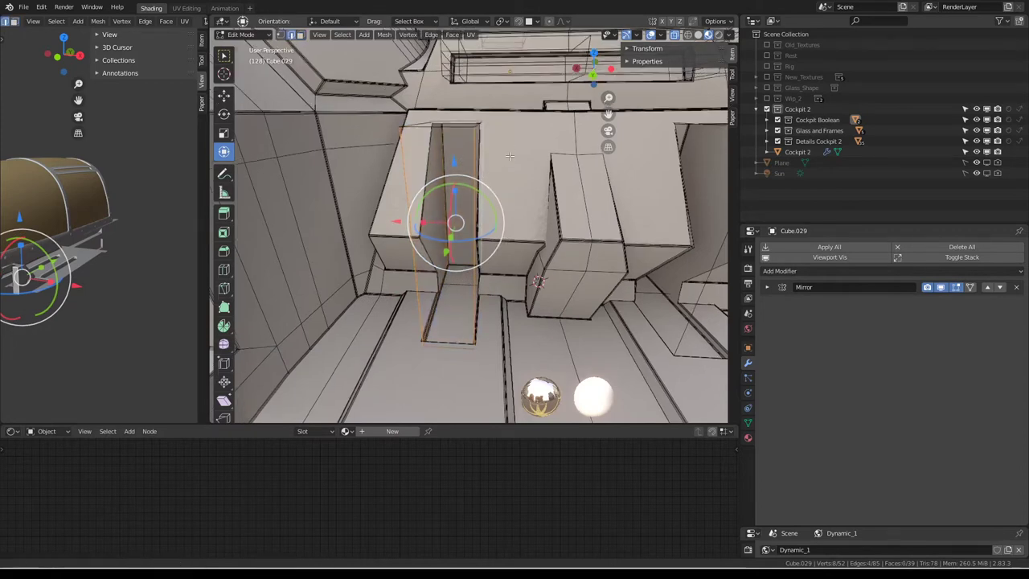
key("q")
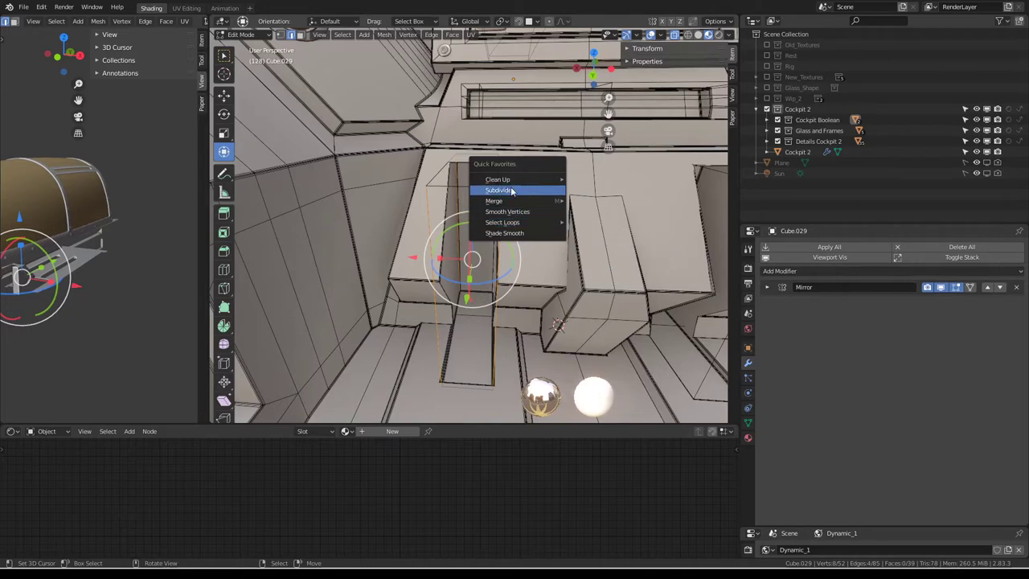
left_click(511, 191)
key("alt+a")
key("ctrl+r")
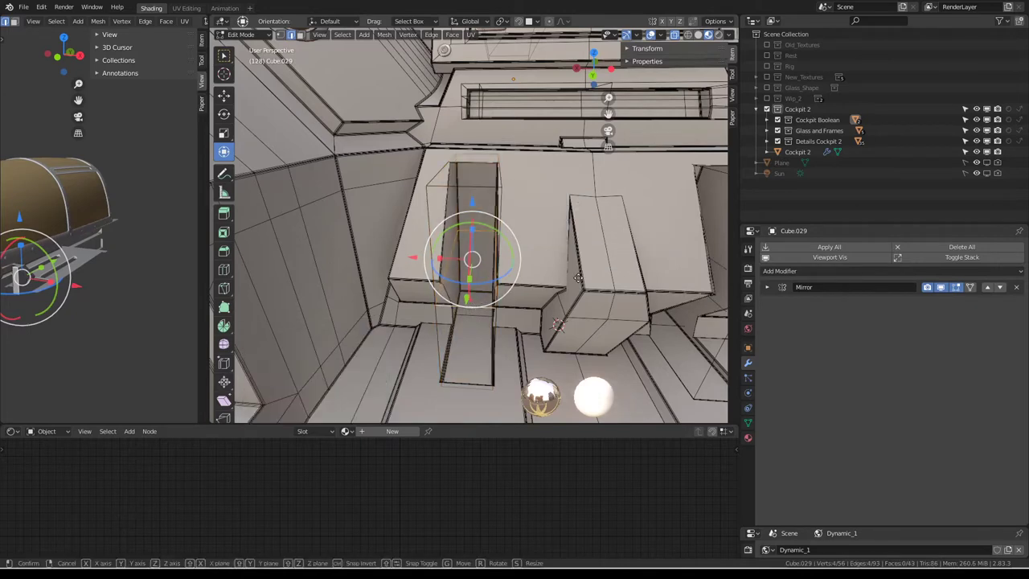
left_click(572, 256)
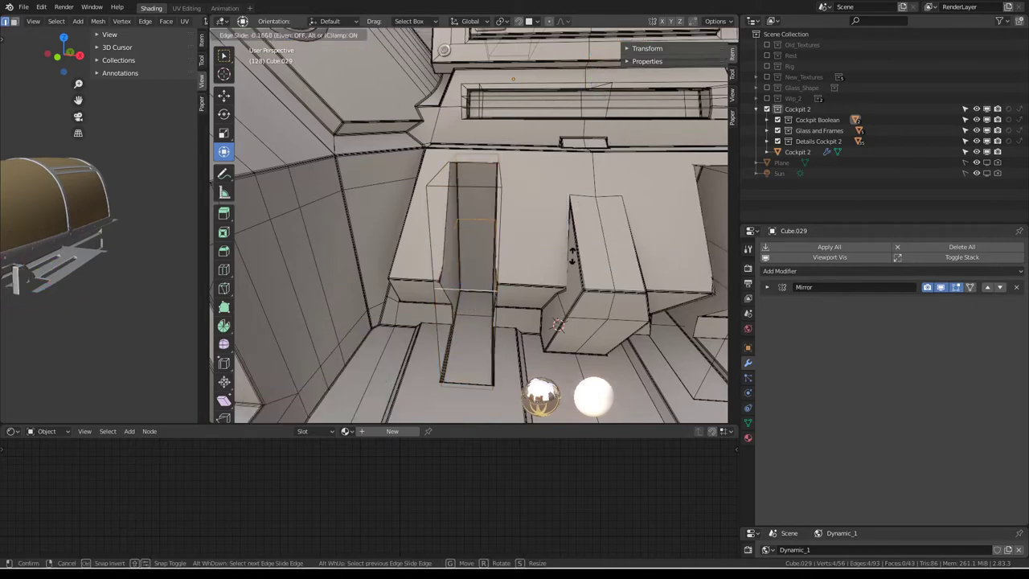
left_click(552, 185)
Subdivide the pillar faces again and slide the new edge loop into place.
middle_click_drag(552, 184, 484, 190)
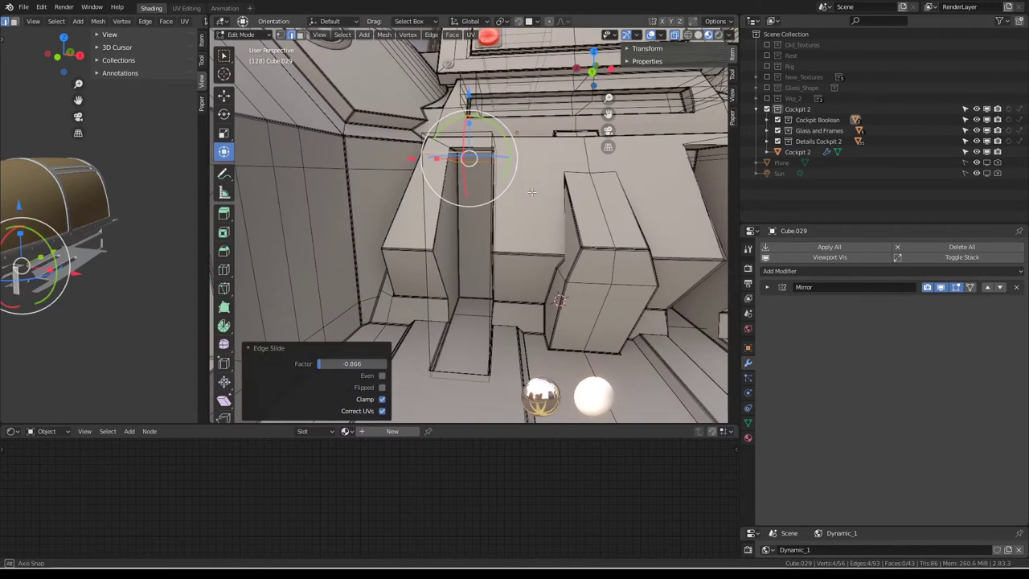
right_click(596, 184)
left_click(566, 186)
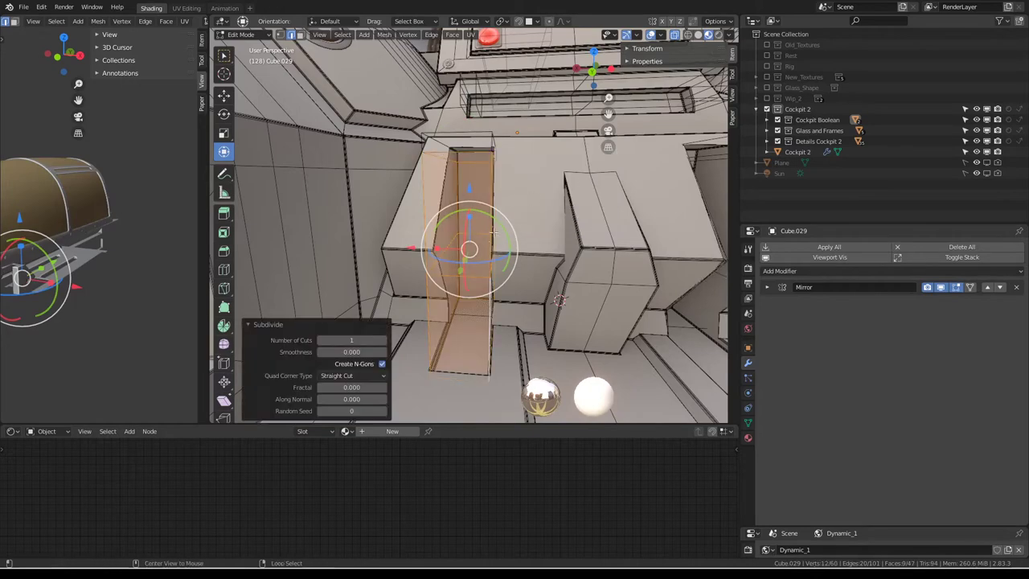
key("alt+a")
left_click(471, 233, "alt")
key("g")
key("g")
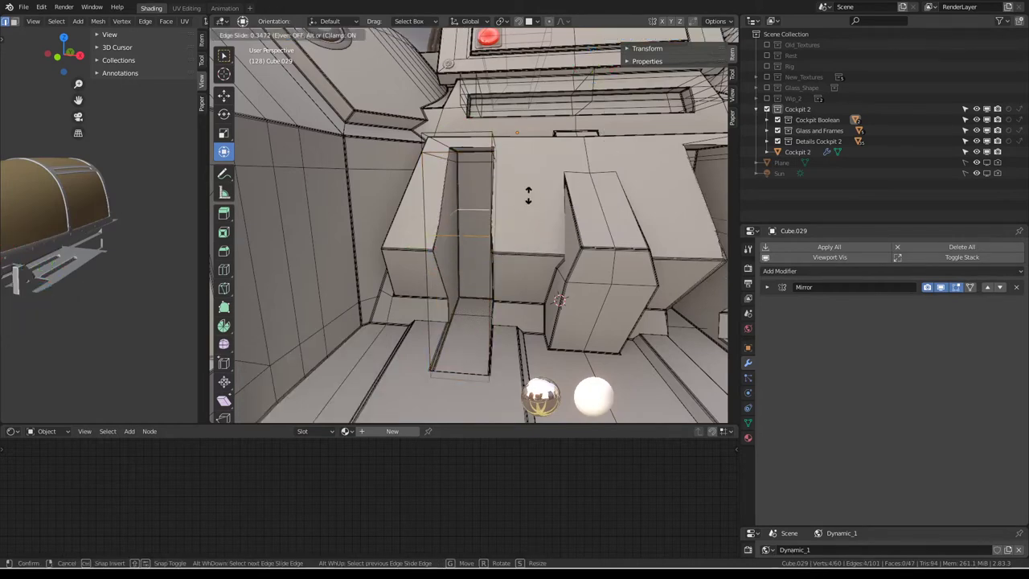
left_click(526, 183)
Extrude a pillar face in place and push it sideways along X to form the notch.
key("Tab")
mouse_move(526, 183)
middle_mouse_down()
mouse_move(501, 194)
mouse_move(485, 177)
middle_mouse_up()
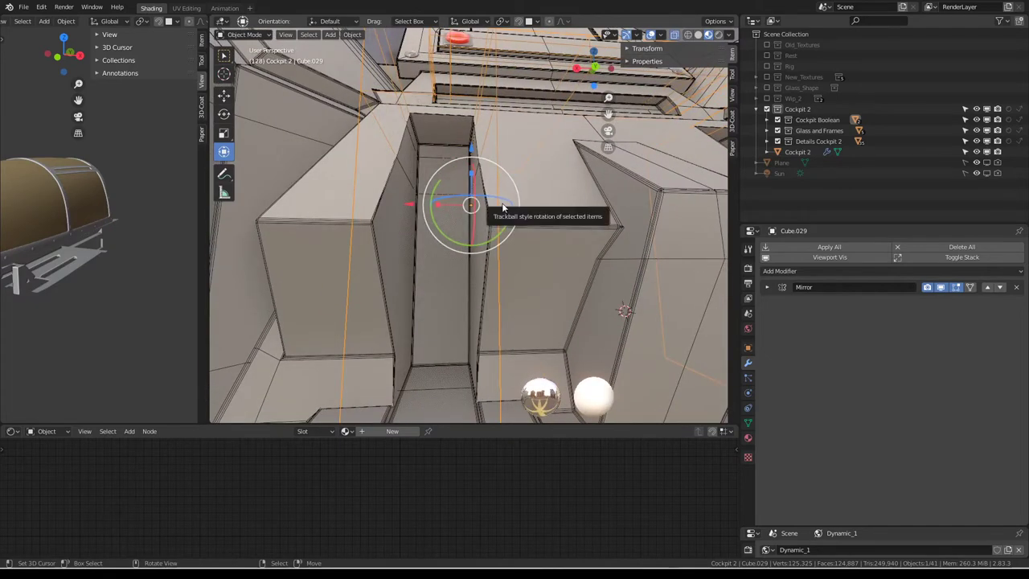
middle_click_drag(471, 201, 448, 227)
key("Tab")
left_click(403, 219)
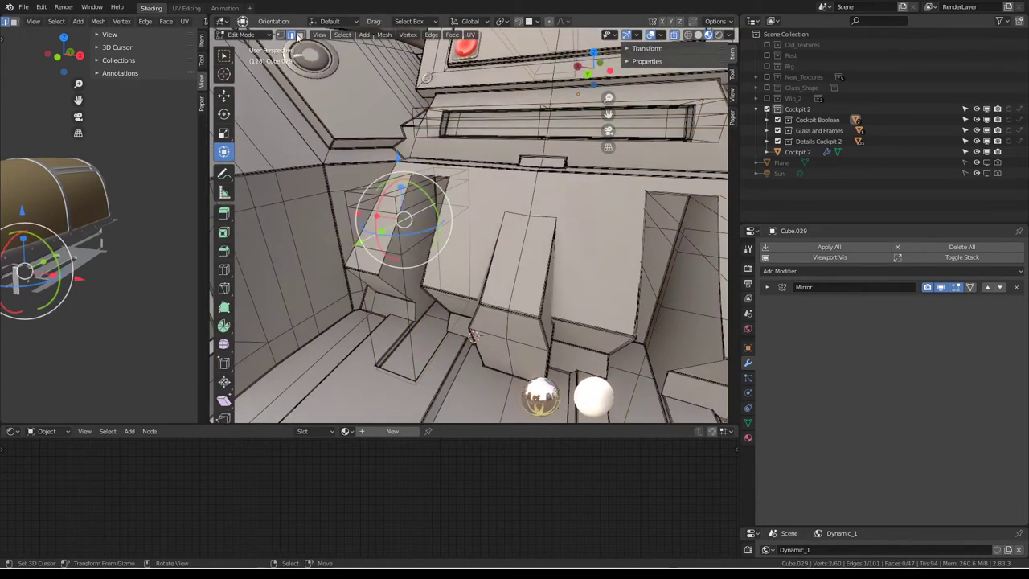
left_click(300, 34)
left_click(420, 225)
middle_click_drag(421, 225, 432, 210)
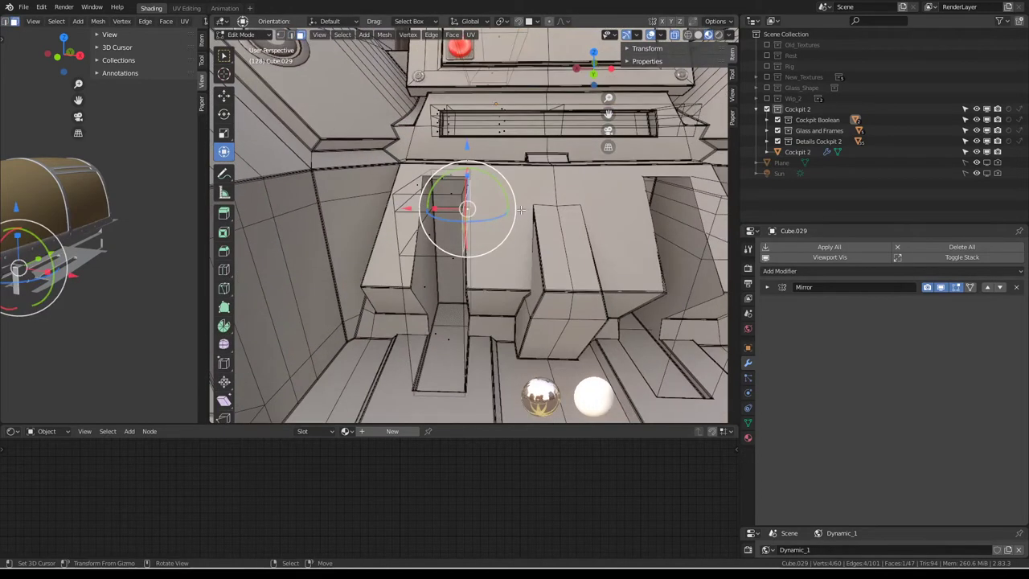
key("e")
key("Escape")
left_click_drag(431, 210, 432, 210)
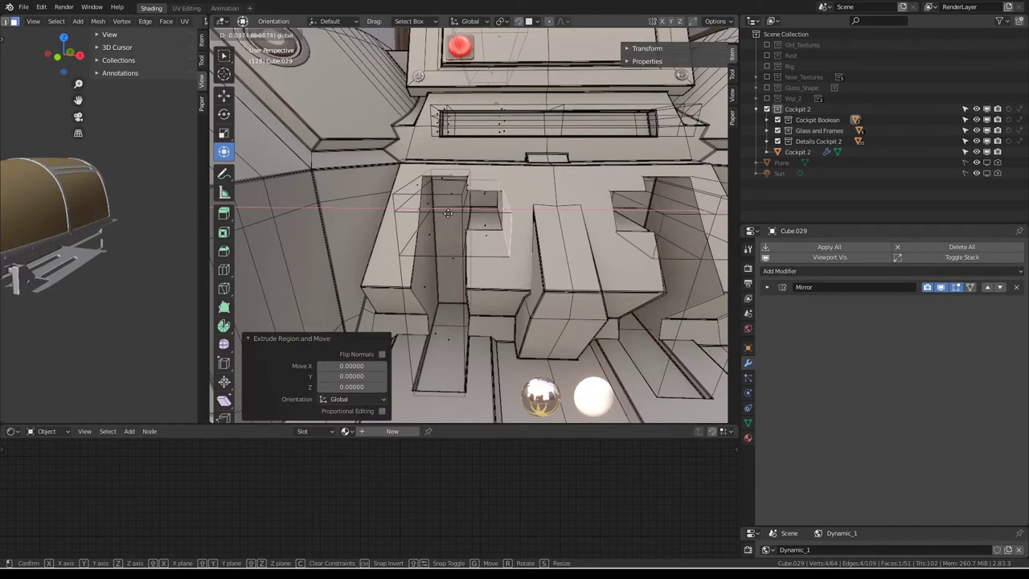
left_click(447, 213)
key("Tab")
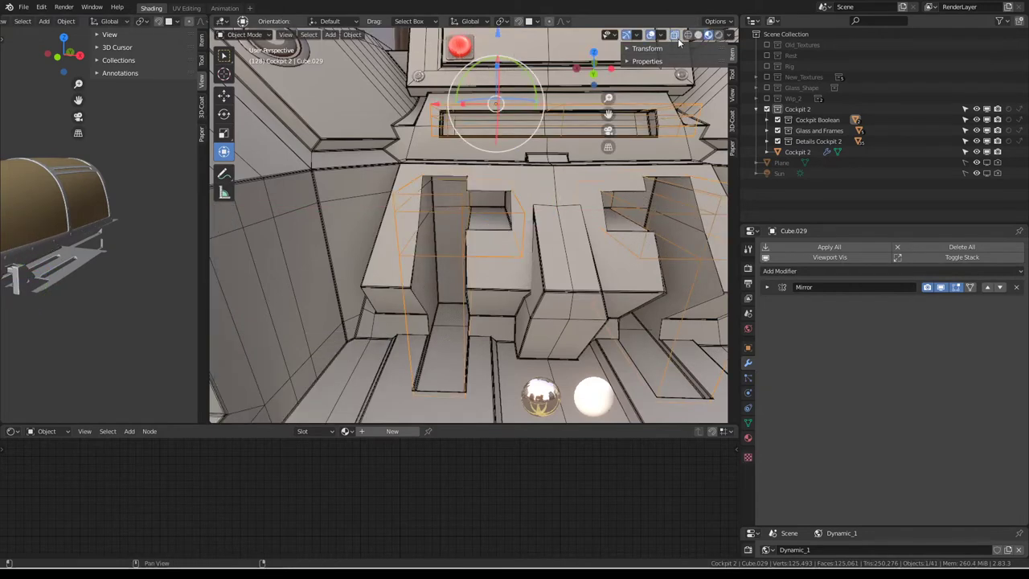
Return to Edit Mode and shift the selected console part along X.
left_click(657, 37)
middle_click_drag(489, 222, 519, 218)
key("Tab")
scroll(503, 218, "up", 5)
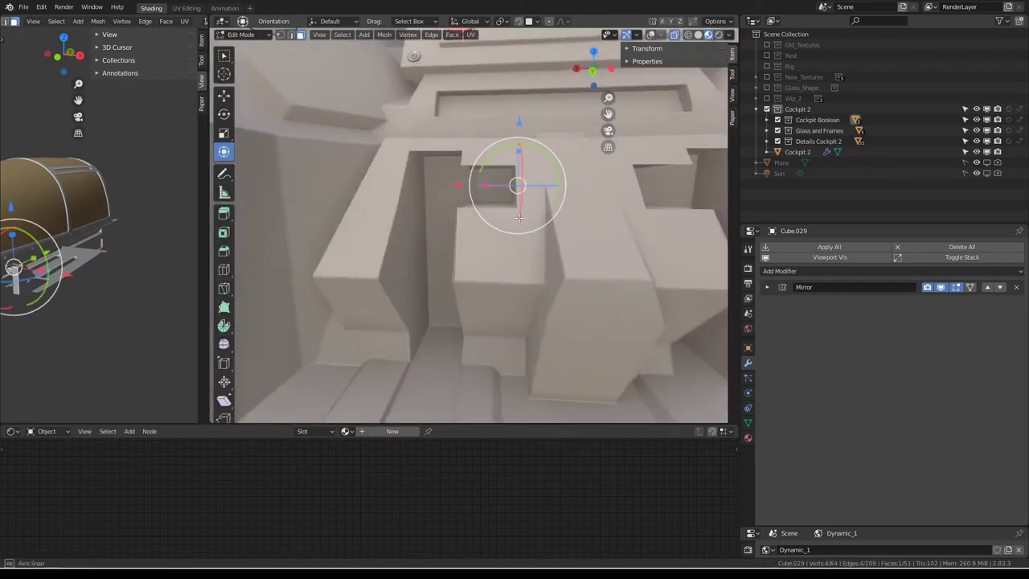
key("g")
key("x")
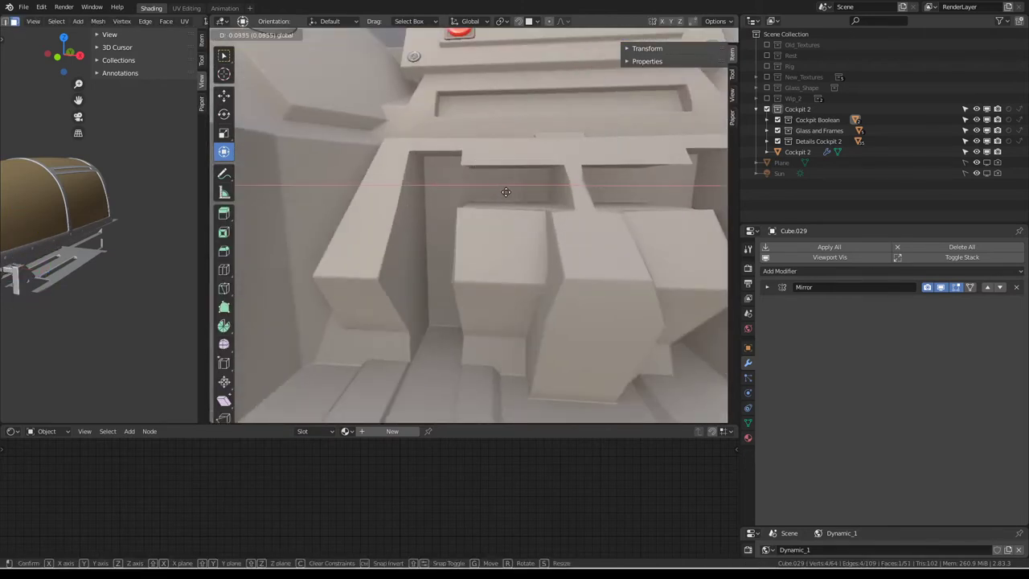
left_click(506, 192)
Delete the extra box geometry and fill the resulting gap with a new face.
mouse_move(506, 191)
middle_mouse_down()
mouse_move(523, 252)
mouse_move(530, 237)
middle_mouse_up()
scroll(530, 234, "up", 5)
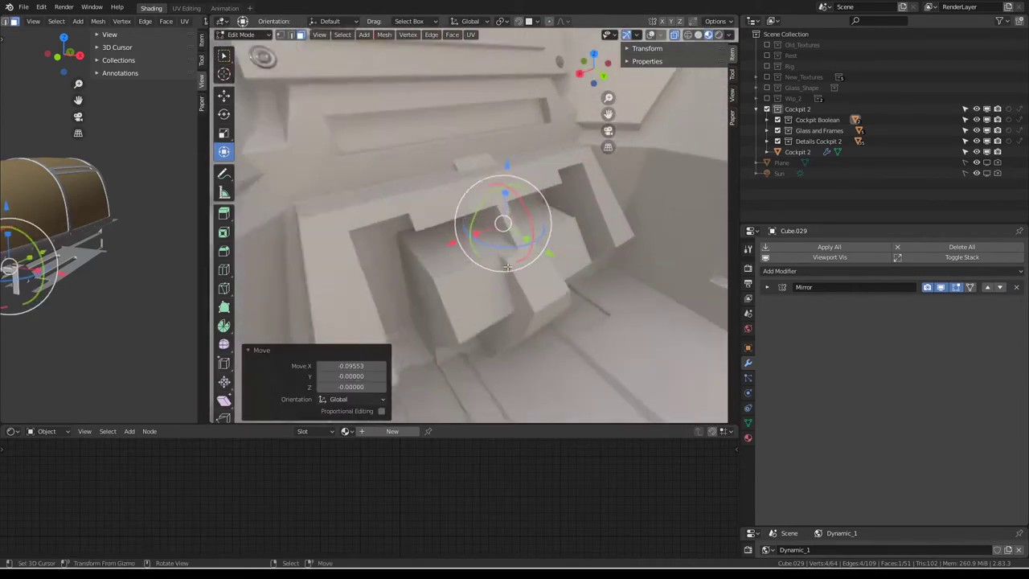
key("KP_1")
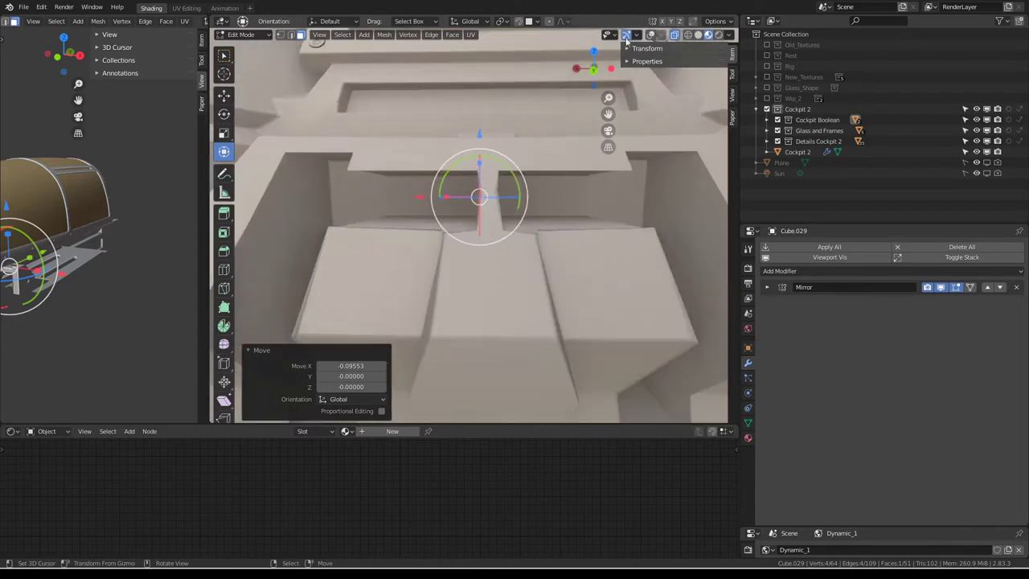
left_click(650, 36)
middle_click_drag(498, 241, 499, 229)
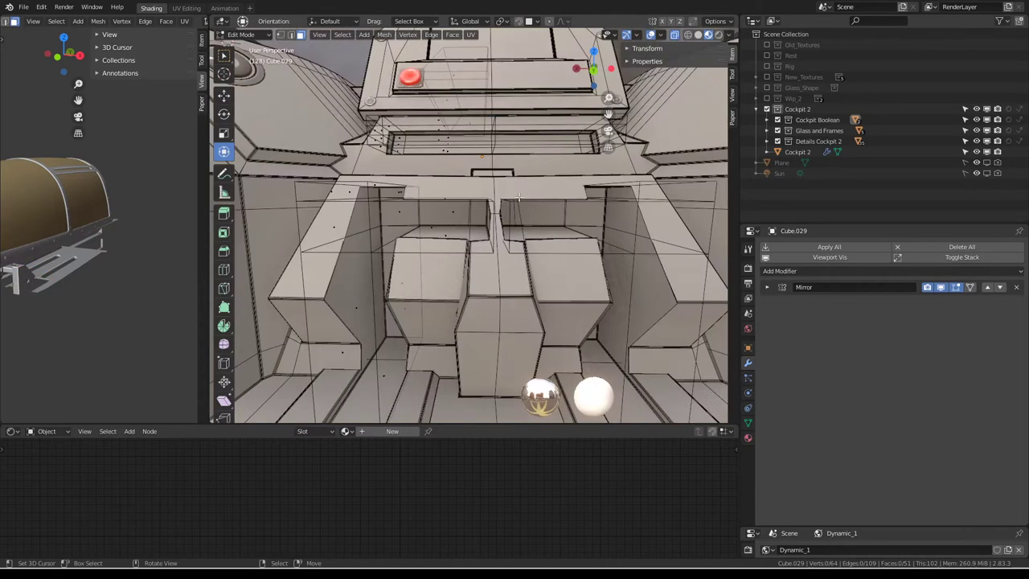
scroll(499, 230, "down", 2)
key("x")
left_click(560, 184)
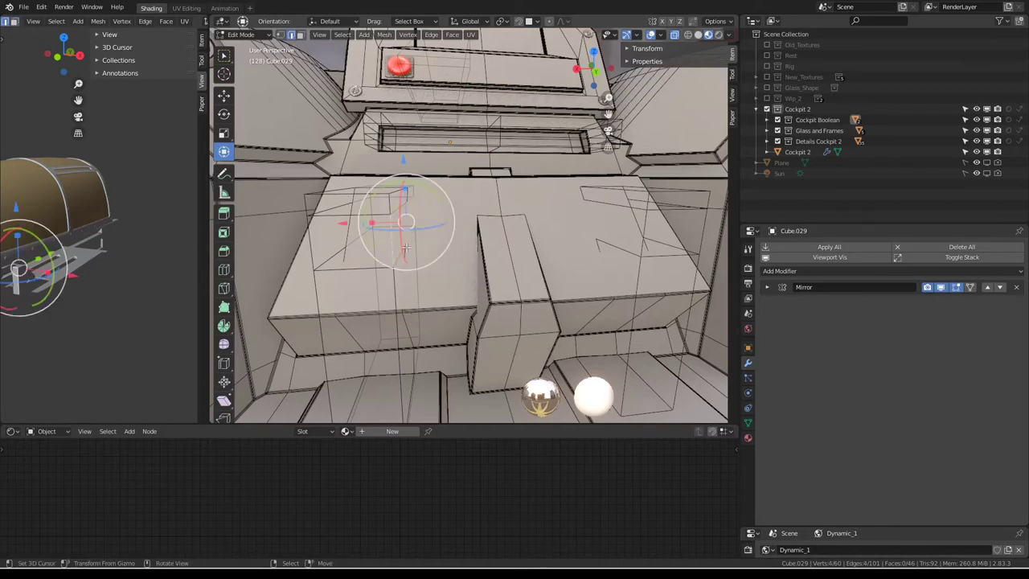
key("f")
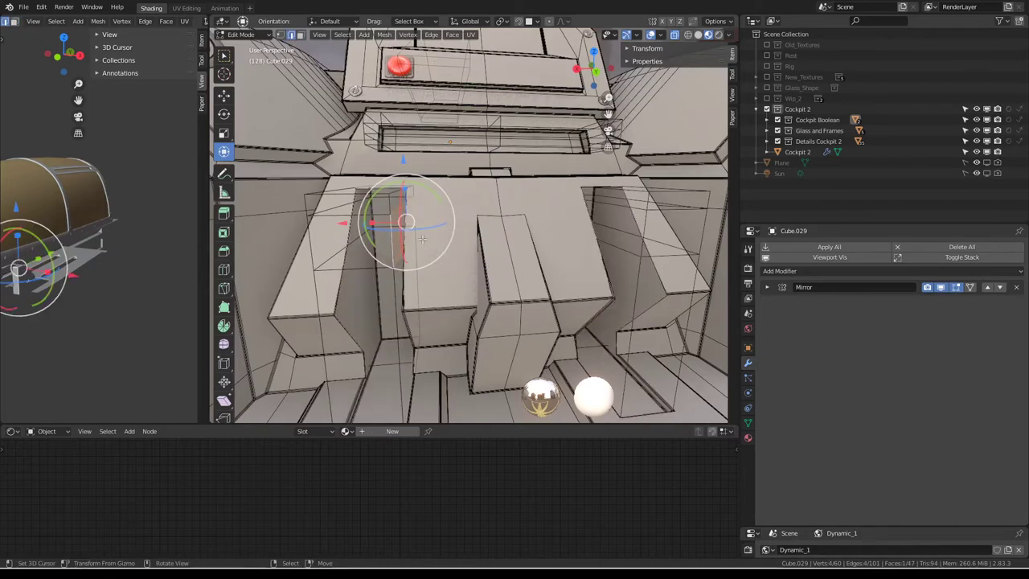
Select the console box's bottom faces and push them back along Y.
mouse_move(422, 239)
middle_mouse_down()
mouse_move(394, 248)
mouse_move(475, 241)
middle_mouse_up()
left_click(452, 336)
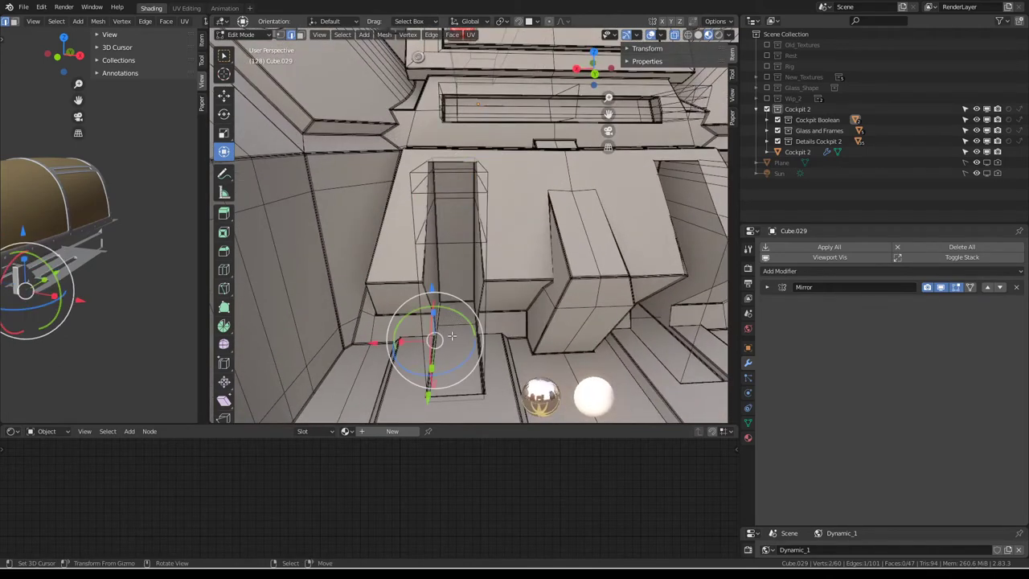
middle_click_drag(469, 133, 466, 192)
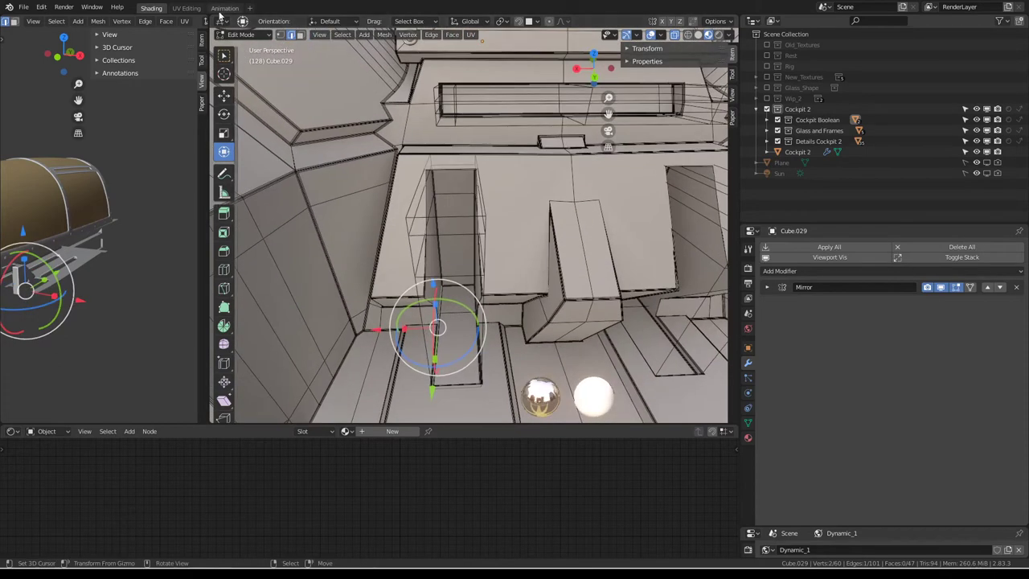
left_click(298, 36)
left_click(462, 351)
mouse_move(462, 351)
middle_mouse_down()
mouse_move(458, 329)
mouse_move(497, 299)
middle_mouse_up()
left_click(459, 310, "ctrl")
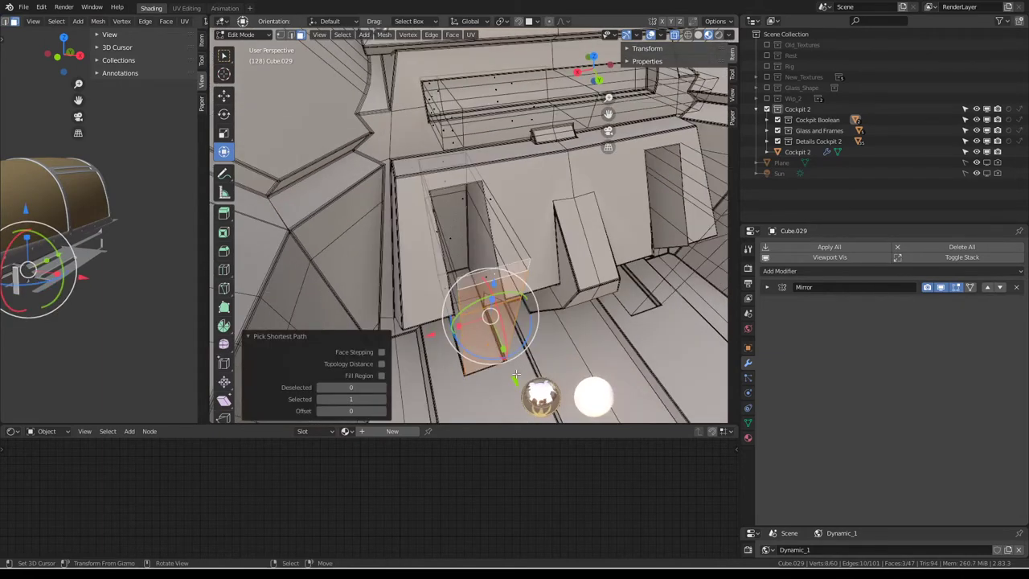
middle_click_drag(515, 375, 482, 314)
left_click_drag(482, 310, 478, 297)
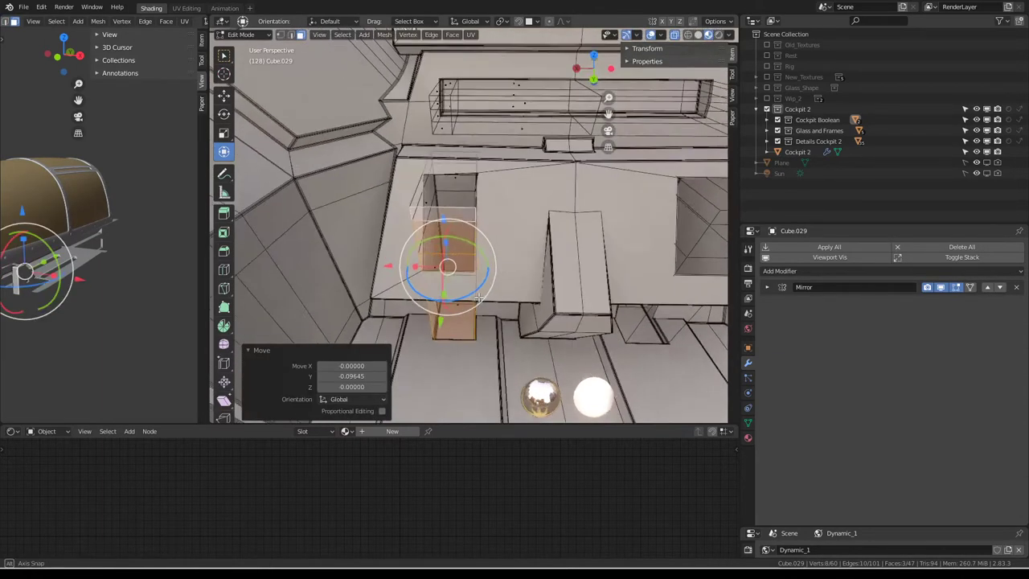
Select the whole connected box and apply Limited Dissolve to remove redundant edges.
middle_click_drag(479, 297, 435, 218)
key("ctrl+l")
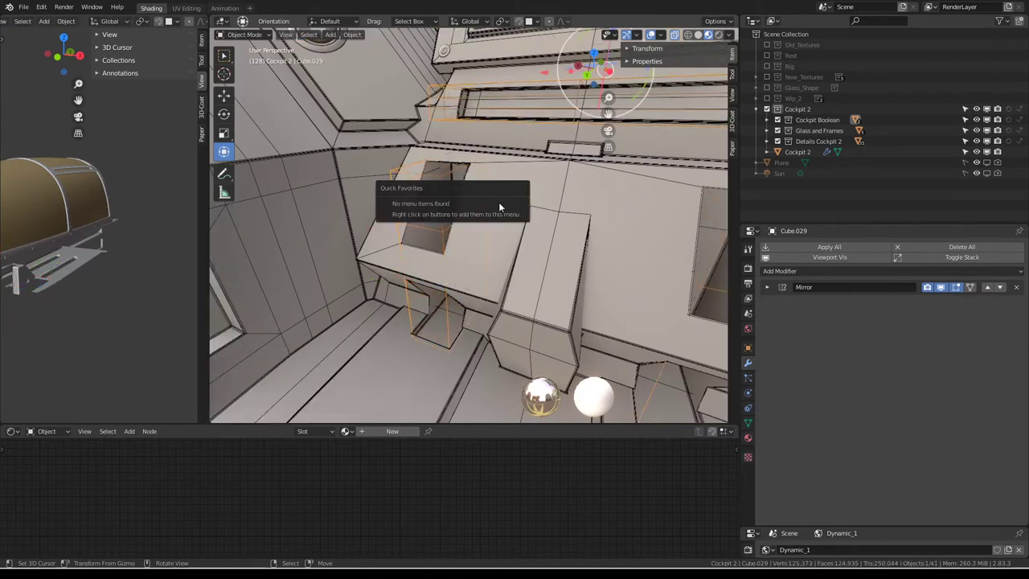
key("q")
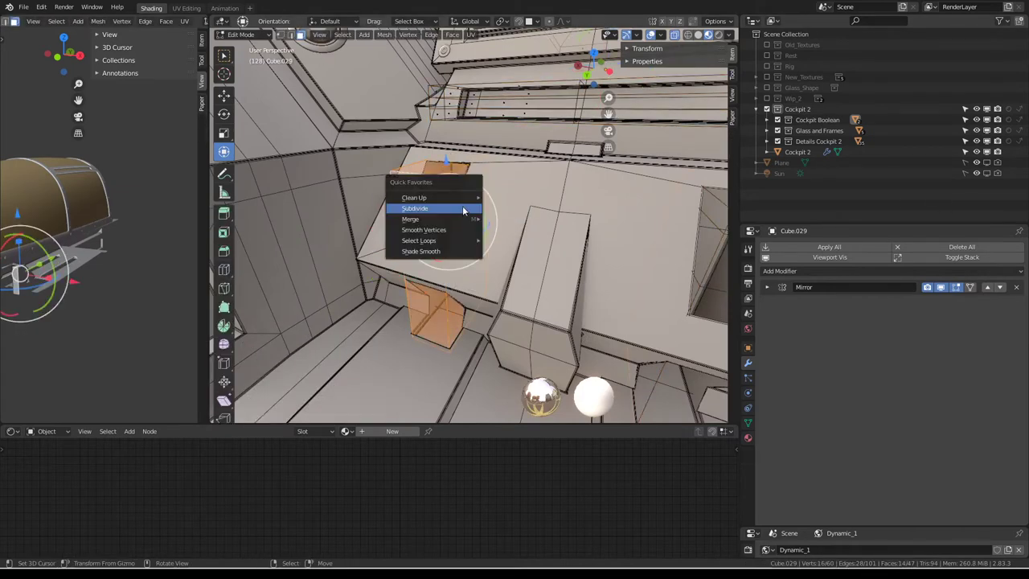
mouse_move(426, 198)
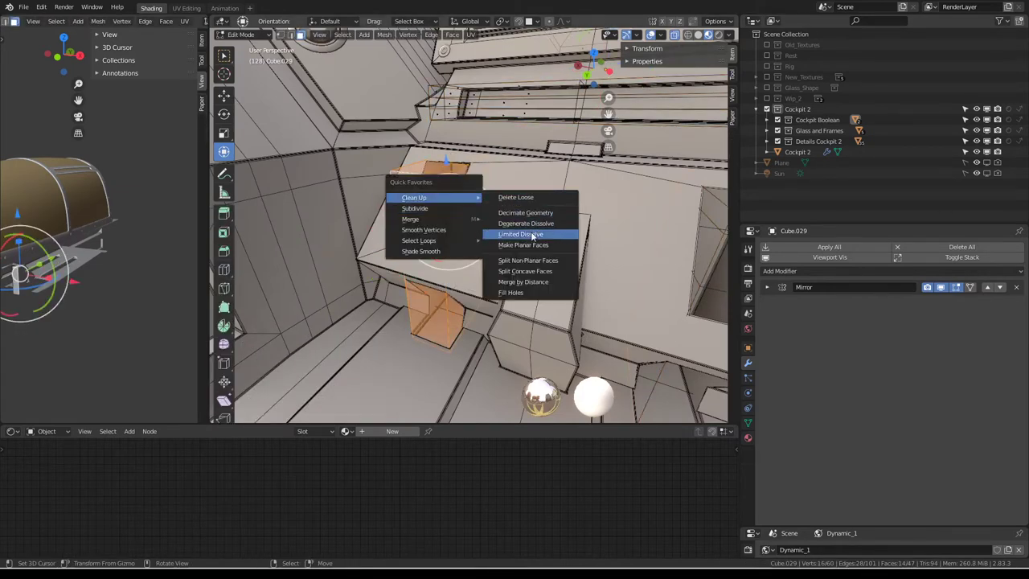
left_click(524, 234)
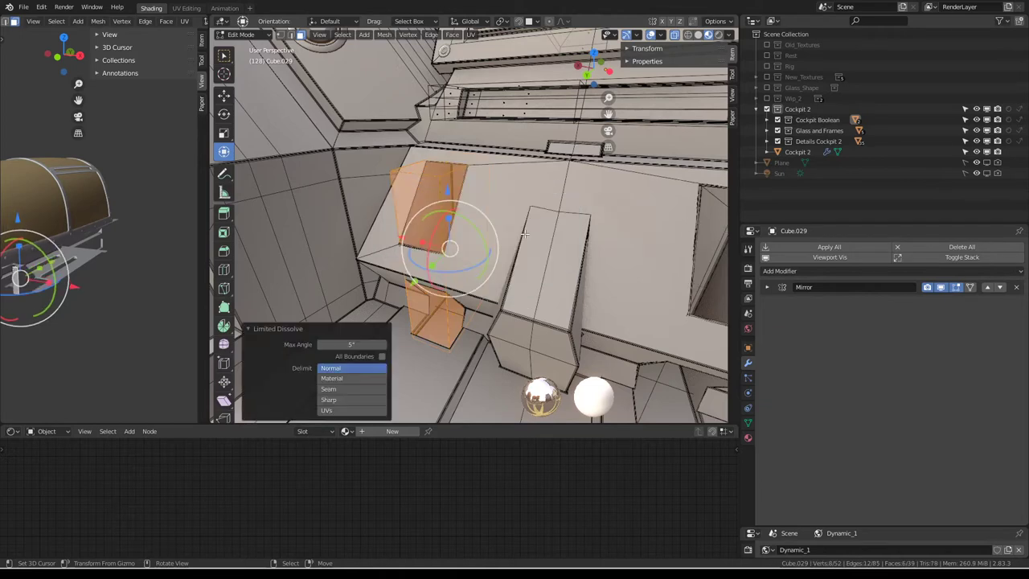
Select the face loop around the box and shift it slightly along X.
left_click(465, 225)
middle_click_drag(464, 225, 502, 231)
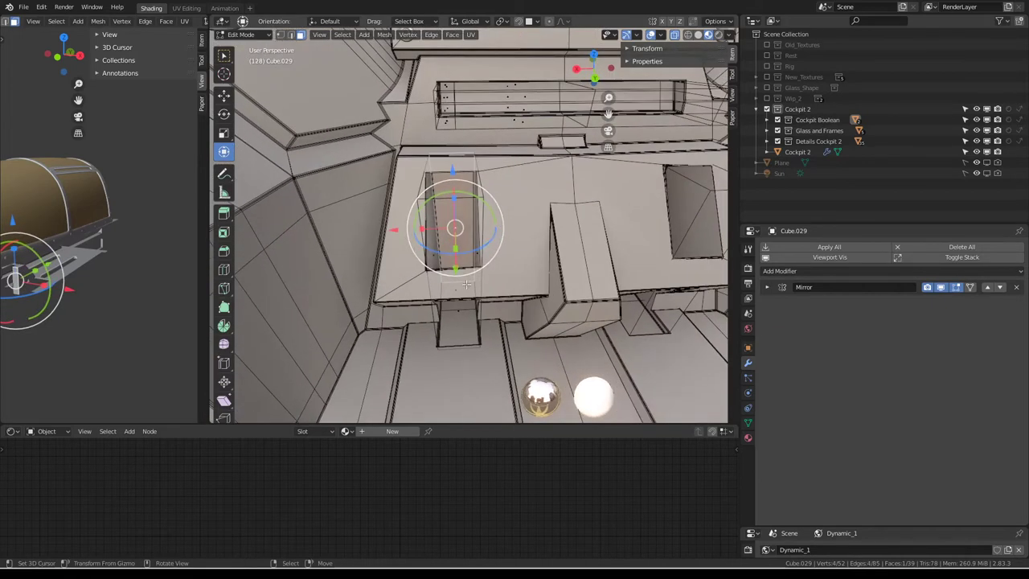
left_click(484, 251, "alt")
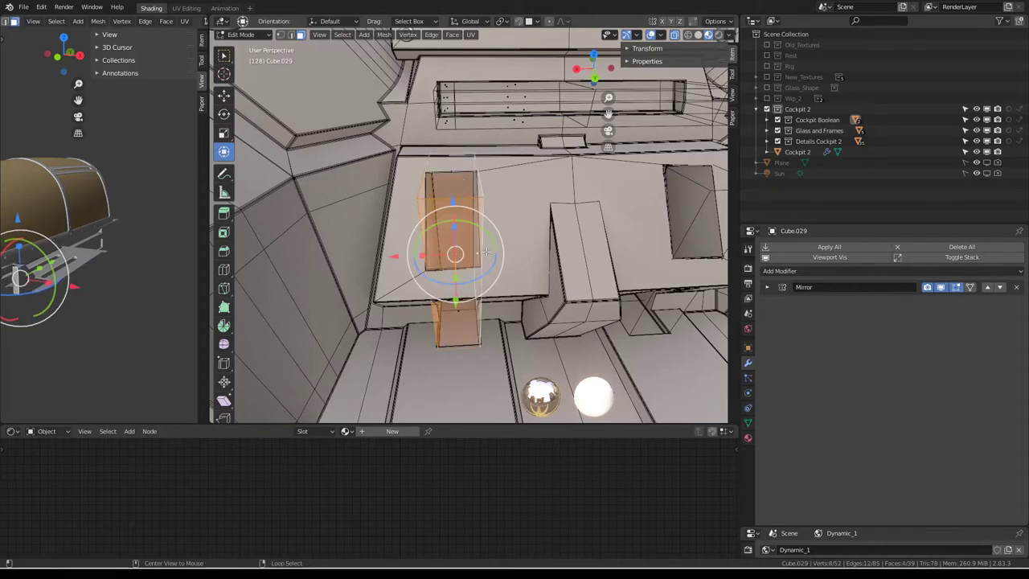
key("g")
key("x")
left_click(398, 255)
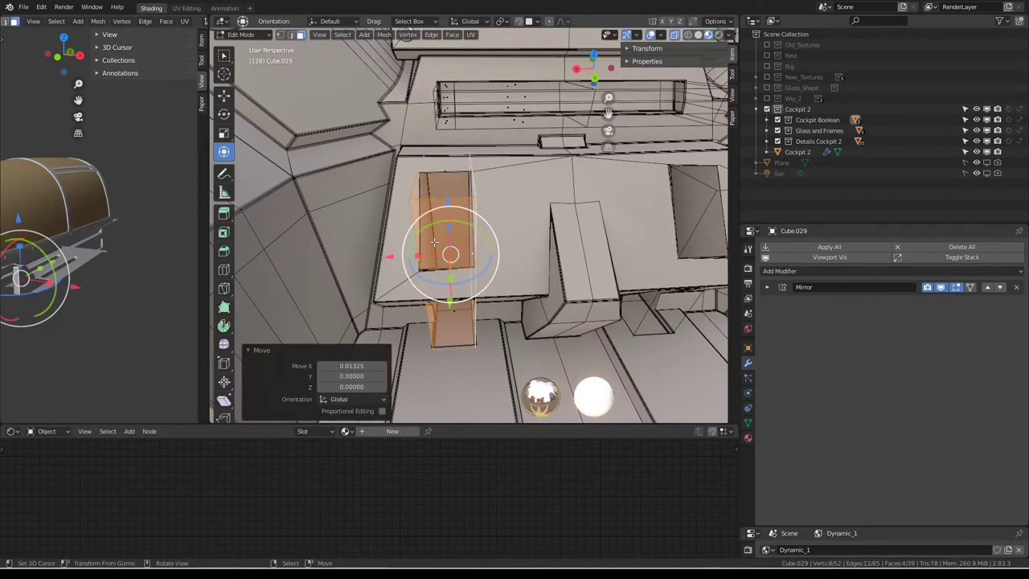
Scale the selected faces along X to widen the recess.
mouse_move(397, 256)
middle_mouse_down()
mouse_move(487, 151)
mouse_move(506, 196)
mouse_move(510, 163)
middle_mouse_up()
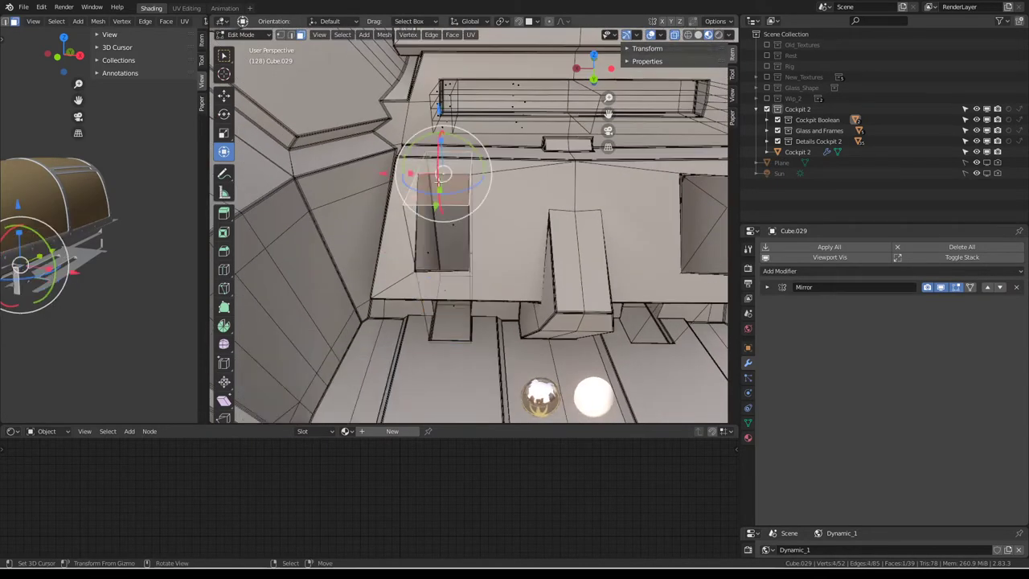
key("s")
key("x")
left_click(455, 304)
left_click_drag(419, 305, 392, 304)
mouse_move(392, 304)
middle_mouse_down()
mouse_move(472, 167)
mouse_move(541, 208)
mouse_move(507, 227)
mouse_move(563, 201)
mouse_move(627, 140)
middle_mouse_up()
Select an edge on the wedge detail and move it along Y.
key("Tab")
key("Tab")
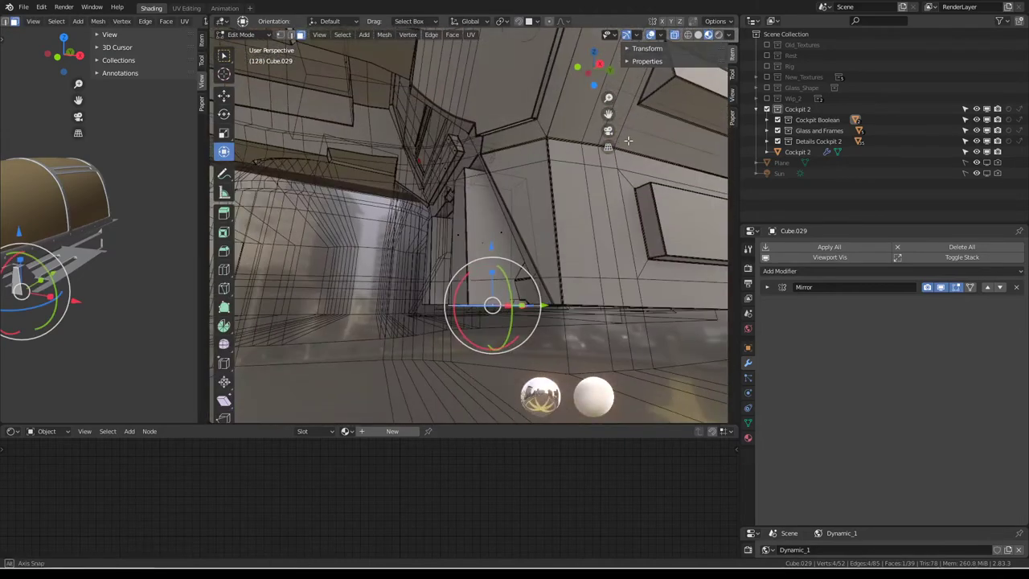
middle_click_drag(460, 252, 429, 224)
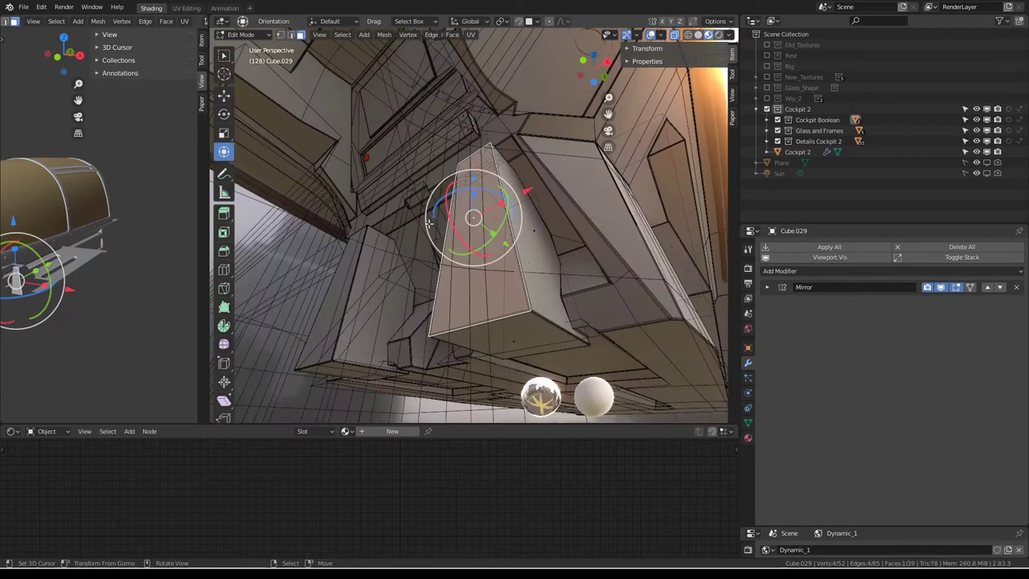
left_click(292, 38)
left_click(490, 329)
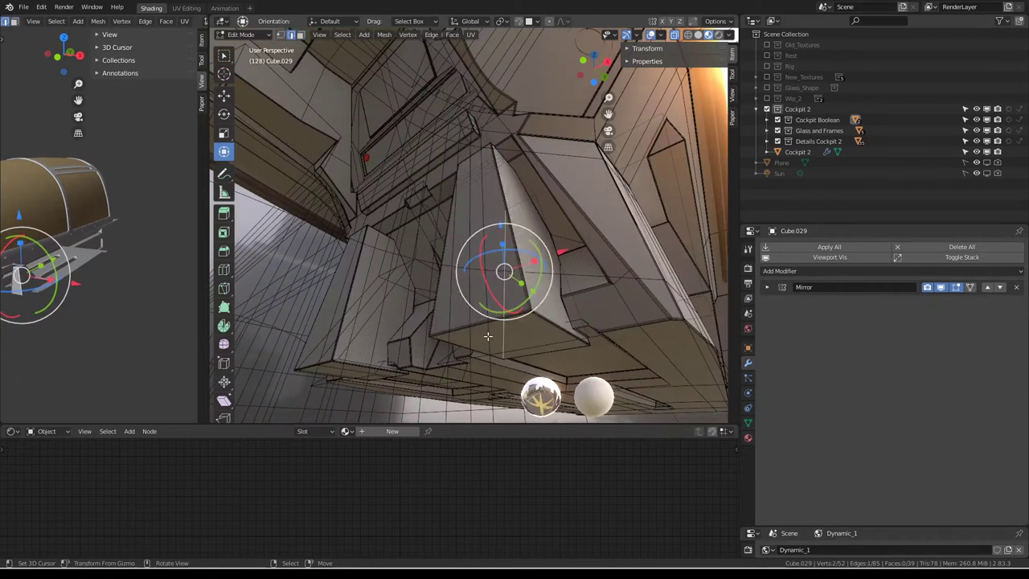
middle_click_drag(487, 336, 479, 317)
key("g")
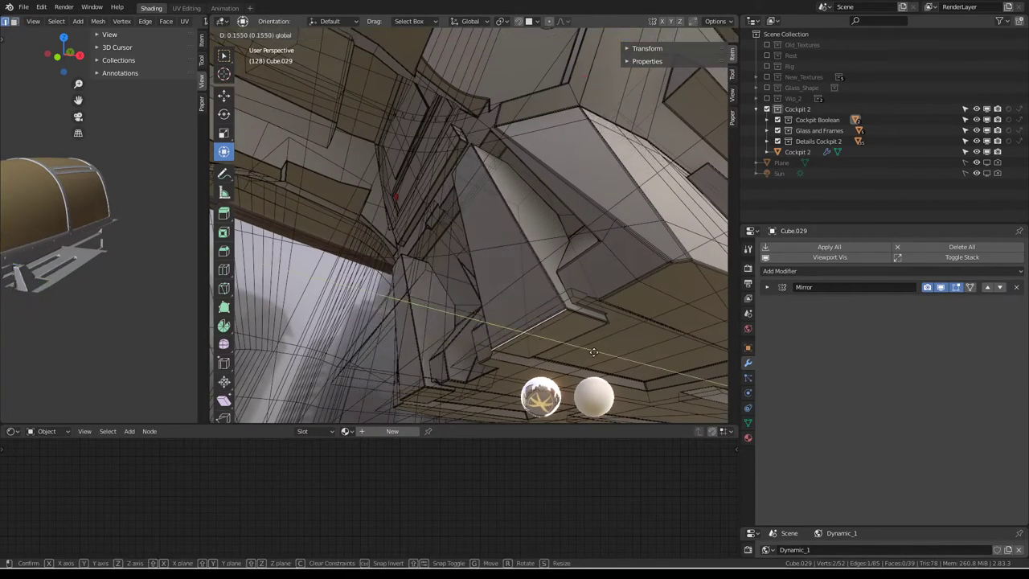
left_click(574, 352)
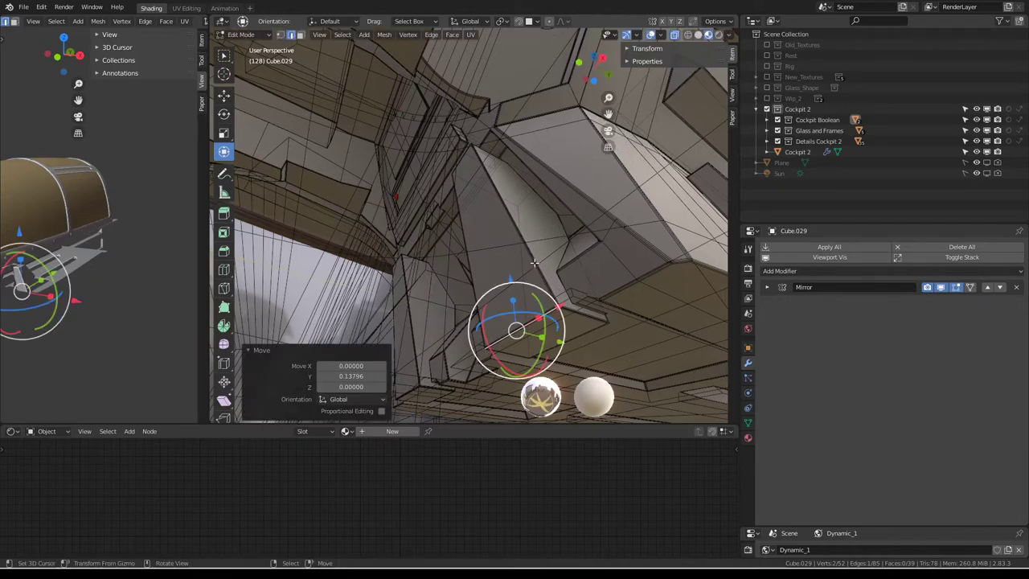
Move the console piece twice along Y, ending at a 0.07940 shift.
middle_click_drag(574, 352, 539, 305)
middle_click_drag(485, 169, 523, 167)
key("g")
key("y")
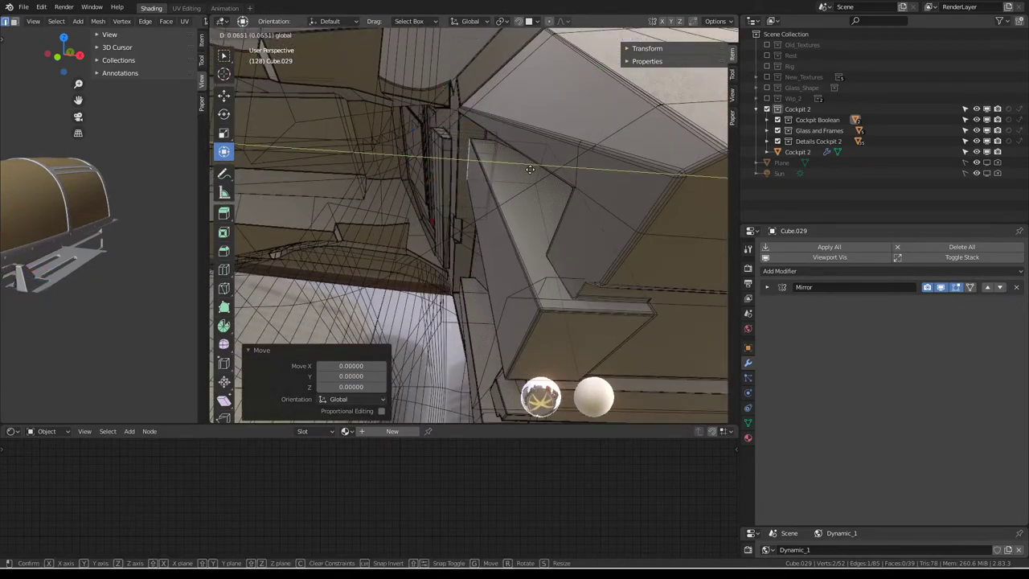
left_click(534, 178)
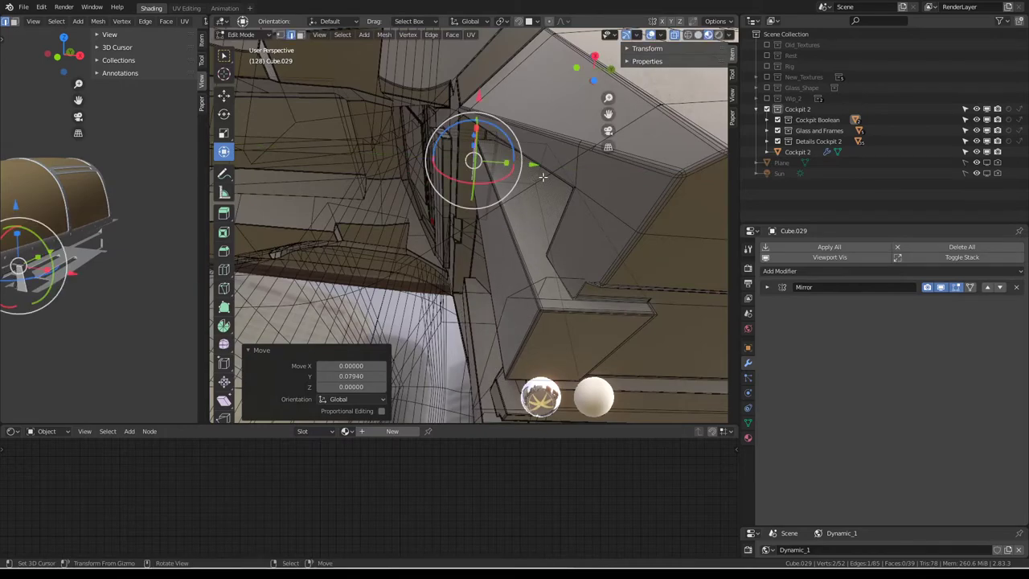
middle_click_drag(535, 178, 480, 200)
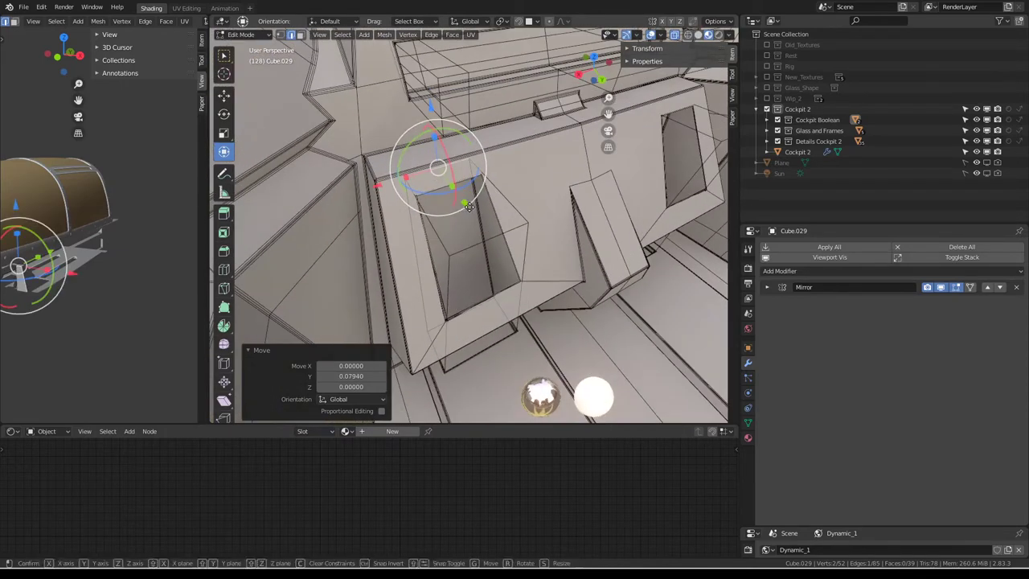
key("g")
key("y")
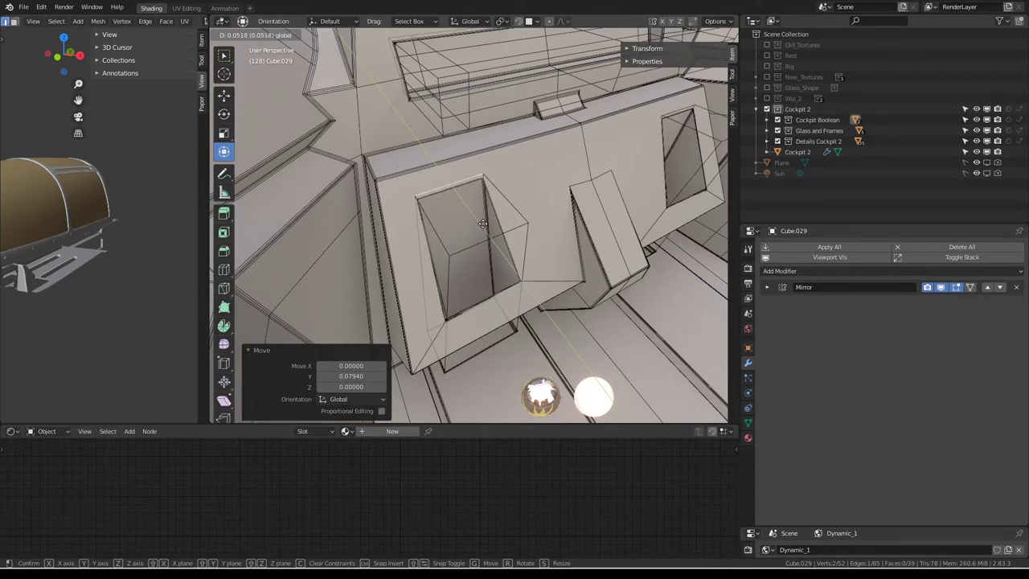
left_click(482, 225)
middle_click_drag(531, 230, 476, 196)
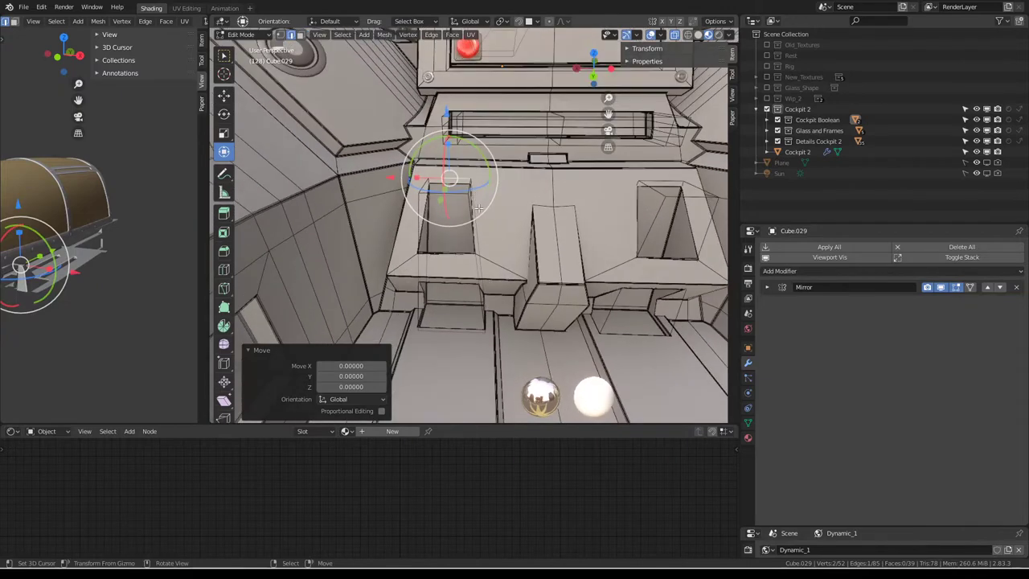
Select another console face and slide it sideways along X.
left_click(472, 208)
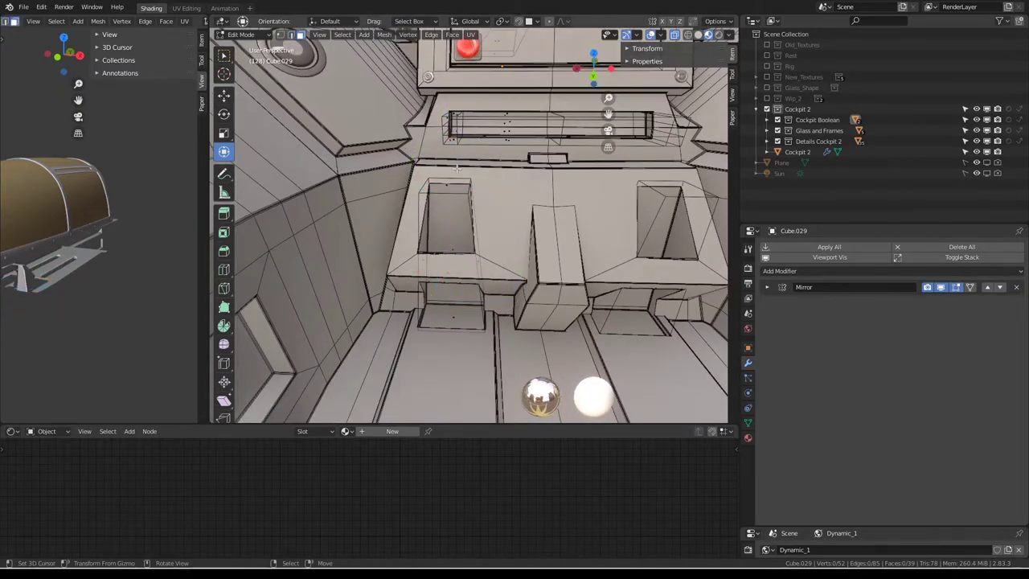
middle_click_drag(475, 229, 489, 207)
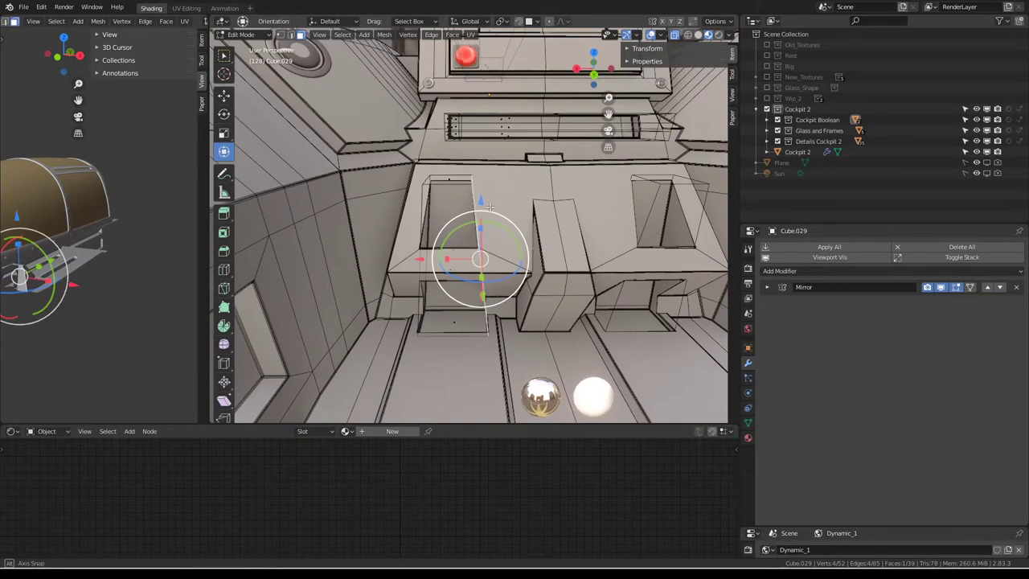
key("g")
key("x")
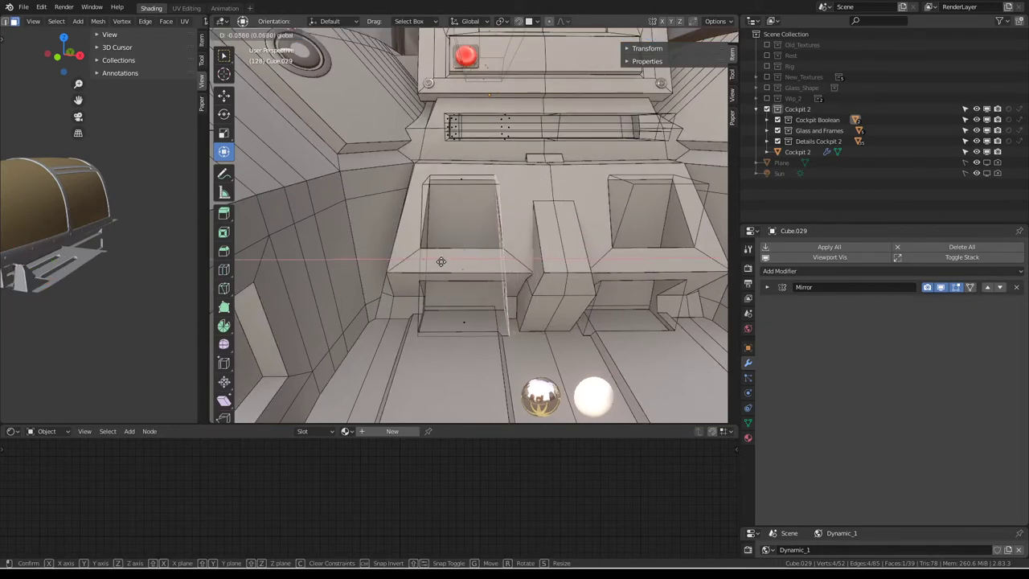
left_click(424, 260)
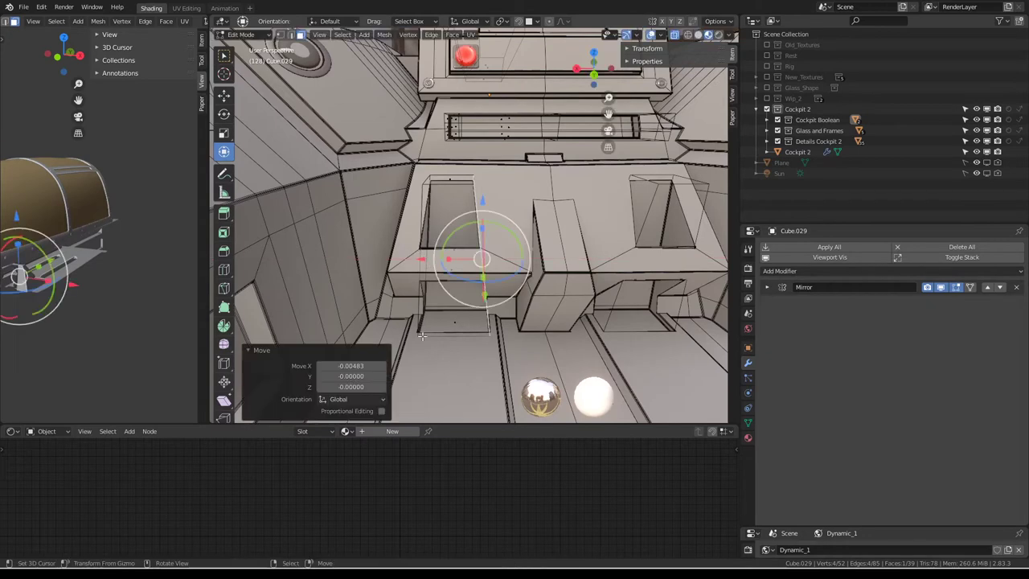
Extrude the wedge's lower face and shift the new face along X.
left_click(452, 322)
key("e")
key("Escape")
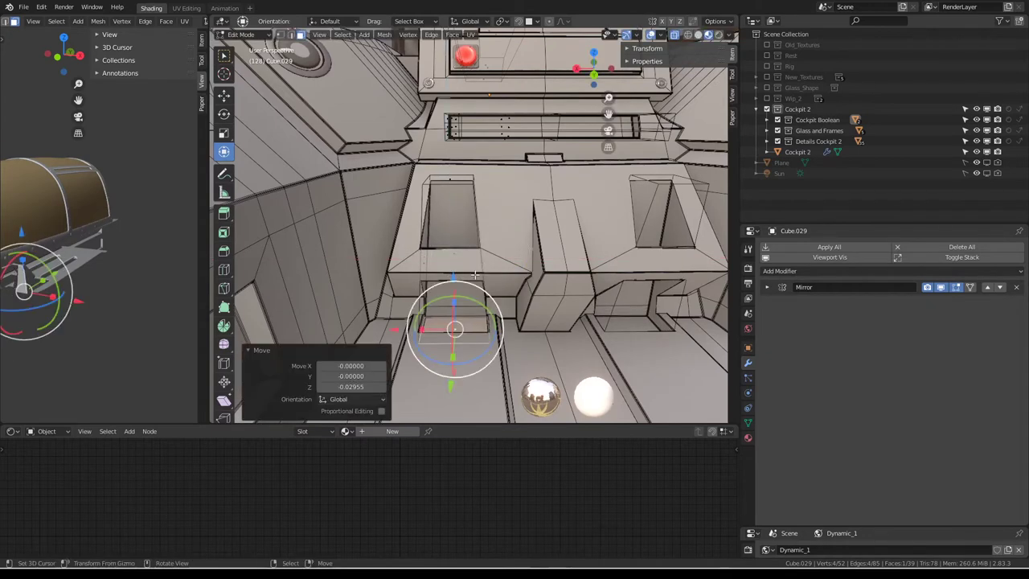
left_click_drag(447, 321, 482, 262)
key("g")
key("x")
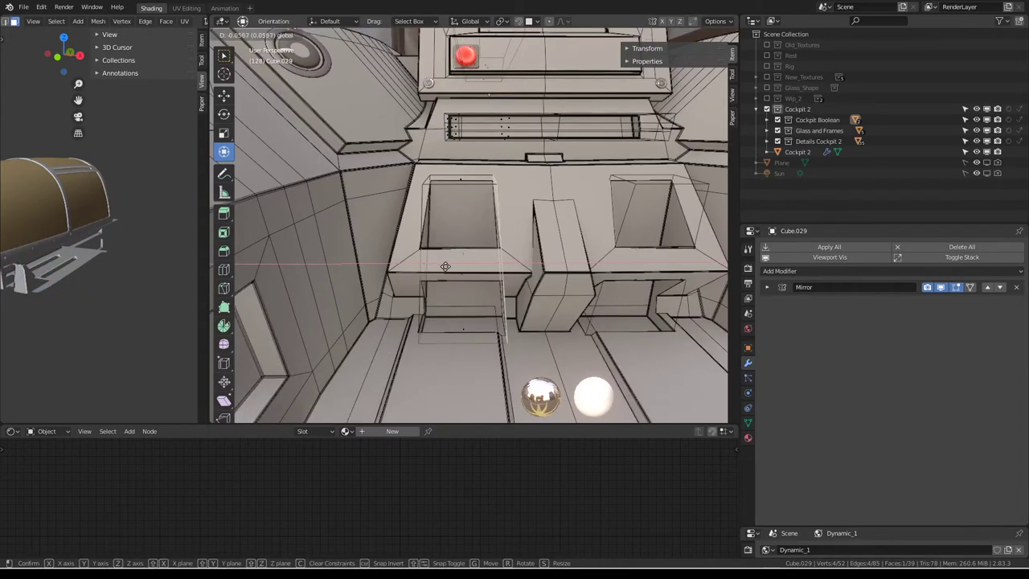
left_click(450, 267)
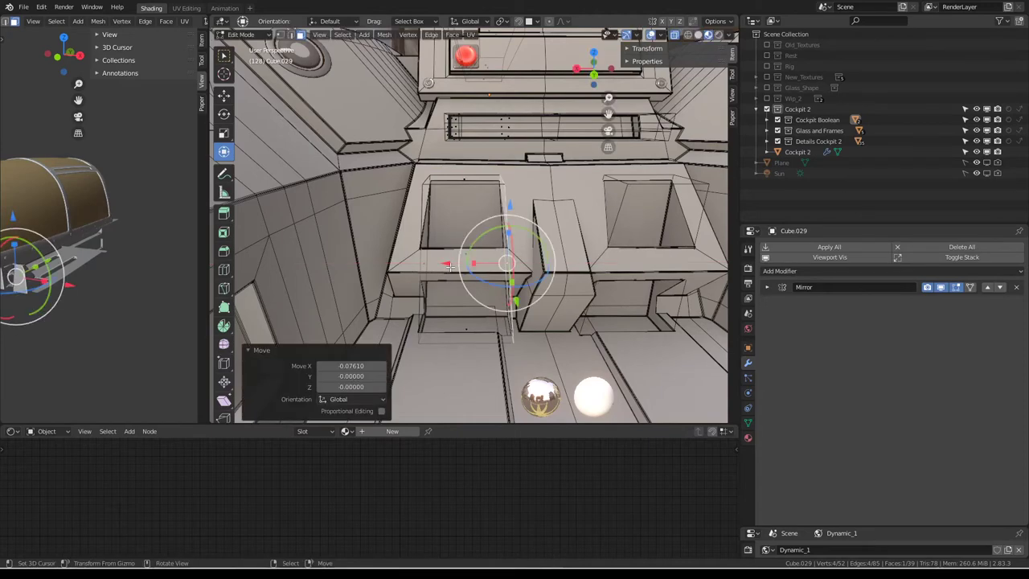
Select the wedge's vertical panel face and shift it sideways along X.
middle_click_drag(434, 294, 472, 211)
key("Tab")
key("Tab")
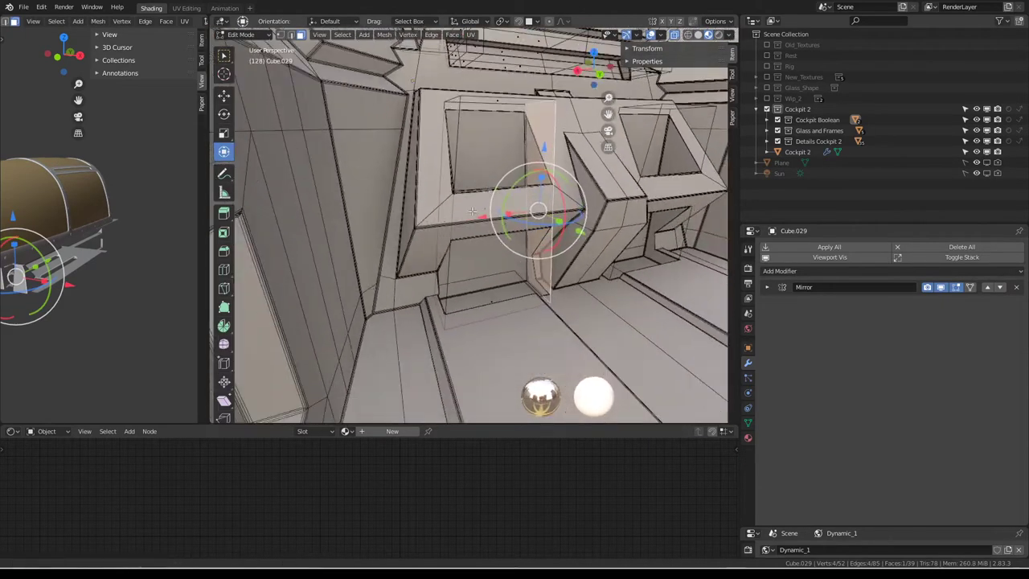
left_click(442, 228)
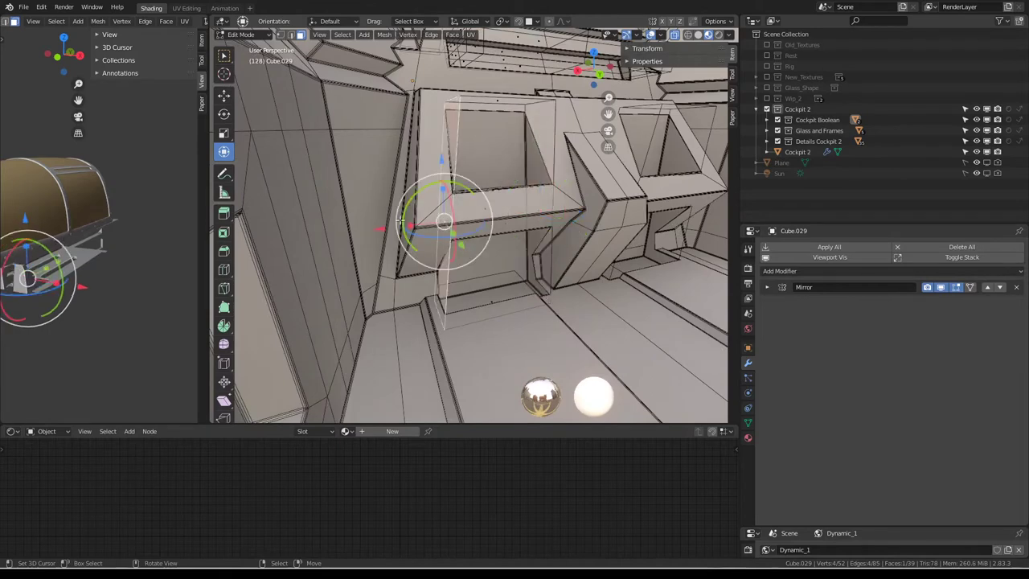
key("g")
key("x")
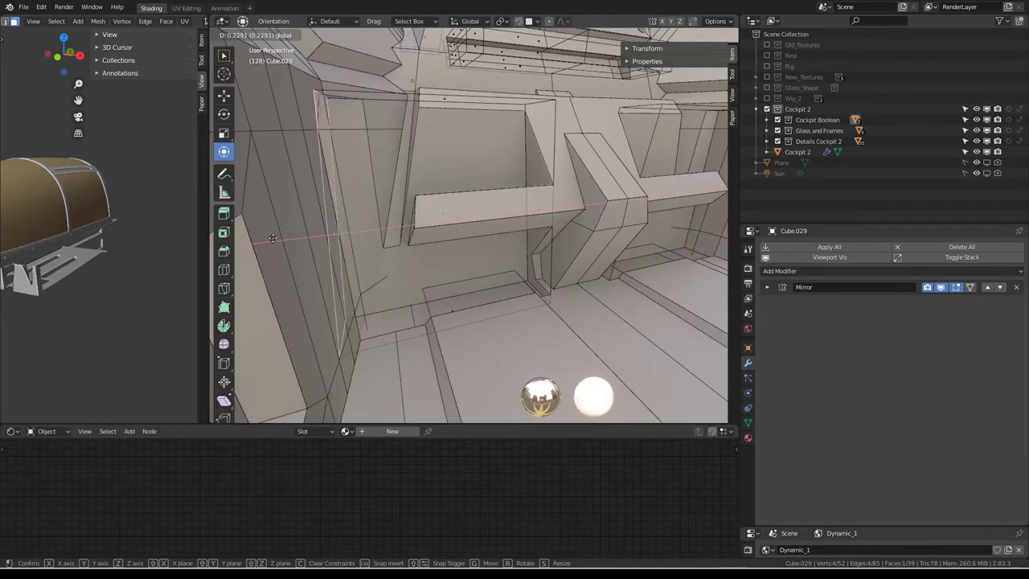
left_click(250, 242)
With wireframe hidden, move the selection along X by -0.17494, then -0.09021.
middle_click_drag(249, 243, 708, 75)
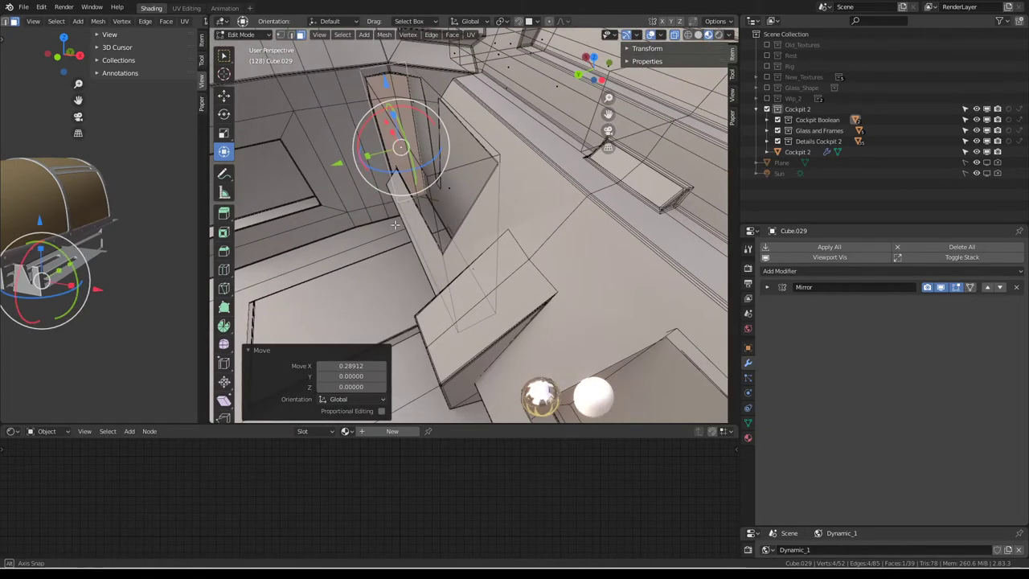
left_click(650, 35)
mouse_move(647, 73)
middle_mouse_down()
mouse_move(428, 148)
mouse_move(635, 178)
middle_mouse_up()
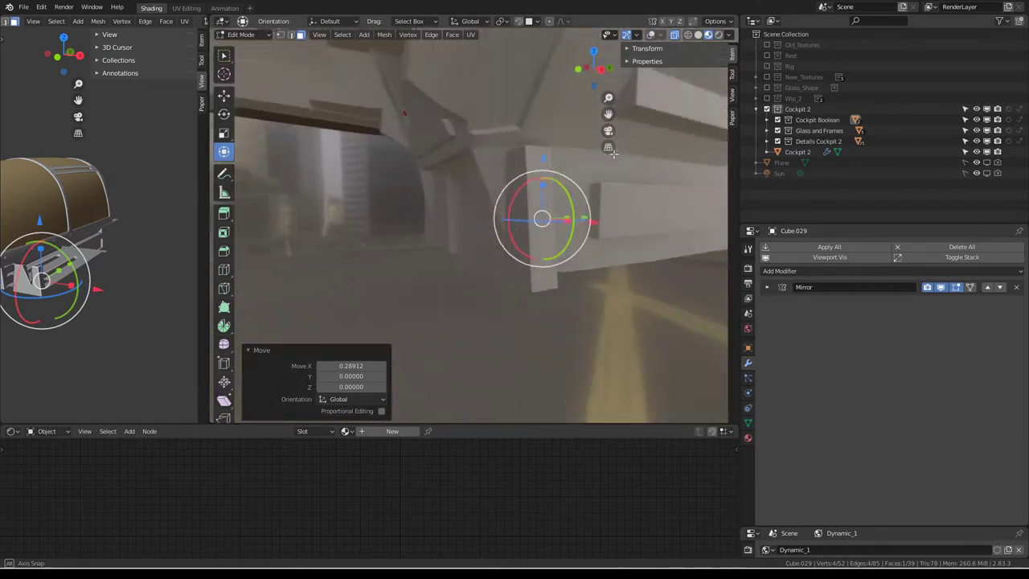
key("g")
key("x")
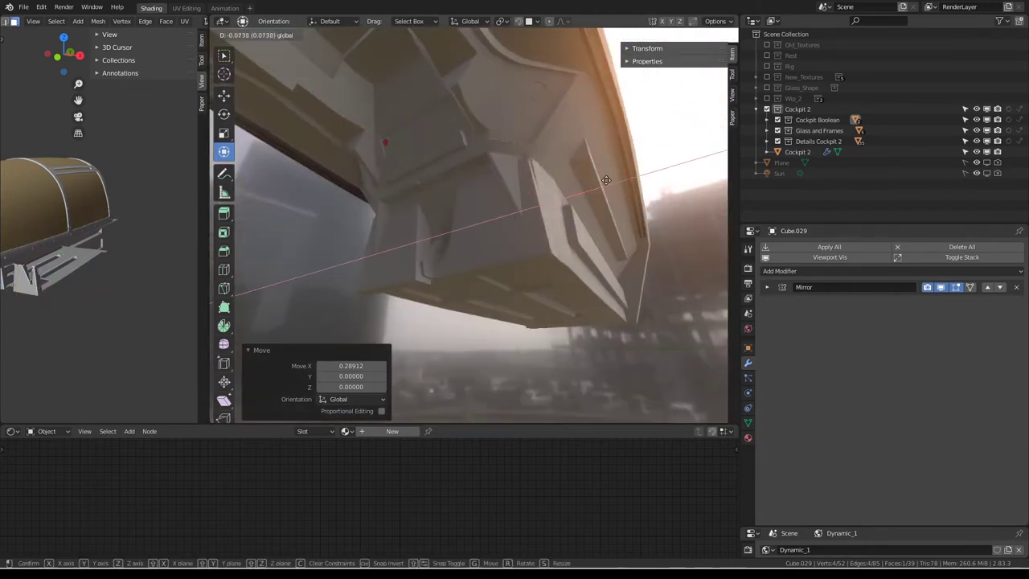
left_click(591, 185)
middle_click_drag(592, 185, 343, 227)
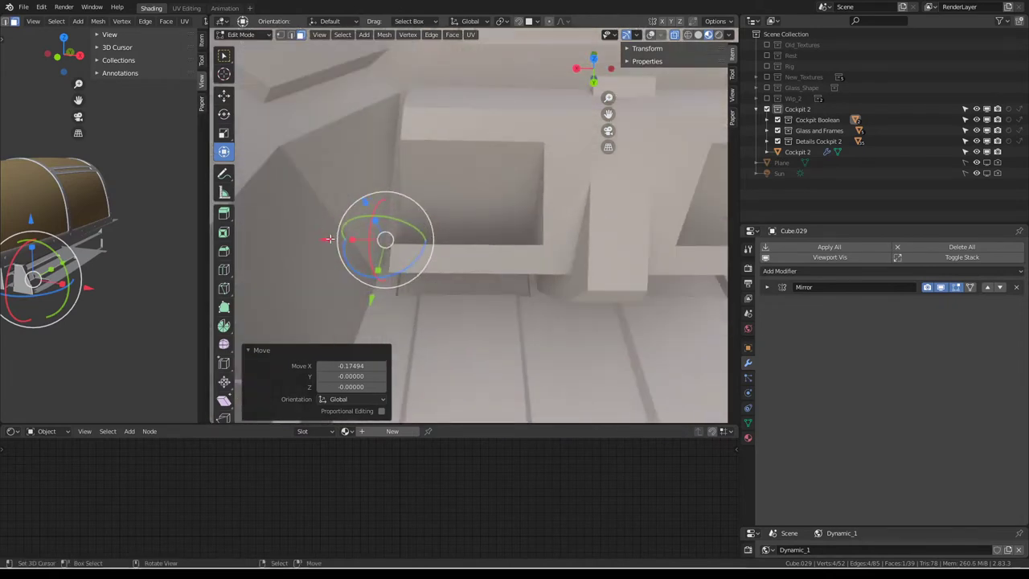
key("g")
key("x")
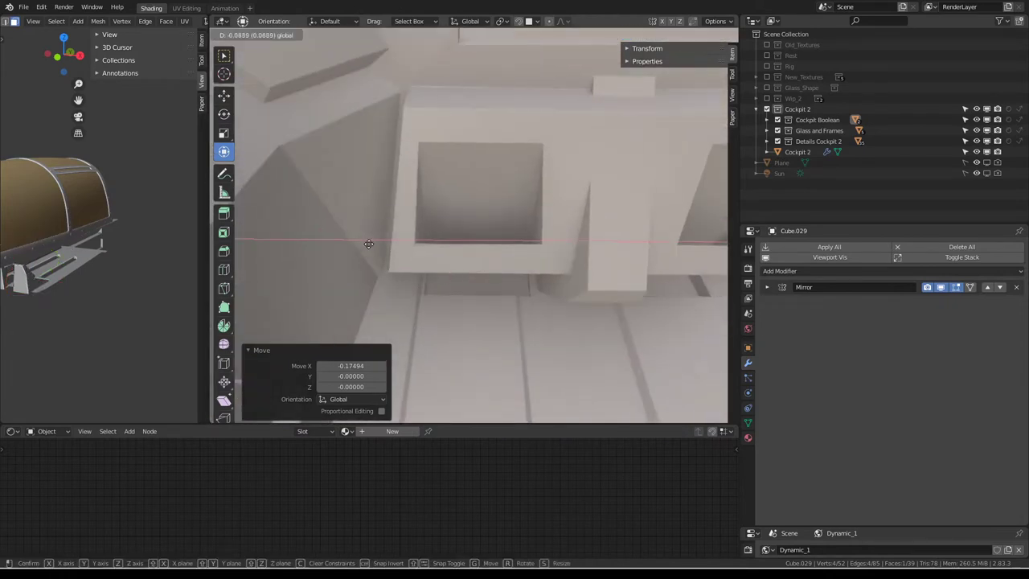
left_click(369, 243)
Nudge two more wedge faces along X, then return to Object Mode.
mouse_move(369, 243)
middle_mouse_down()
mouse_move(498, 199)
mouse_move(718, 48)
middle_mouse_up()
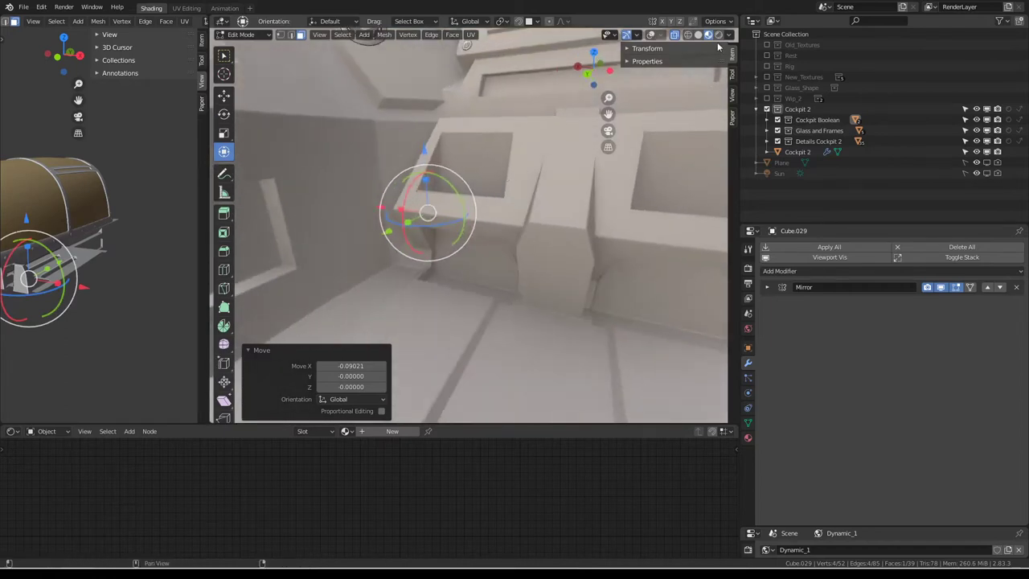
left_click(651, 35)
middle_click_drag(450, 241, 505, 235)
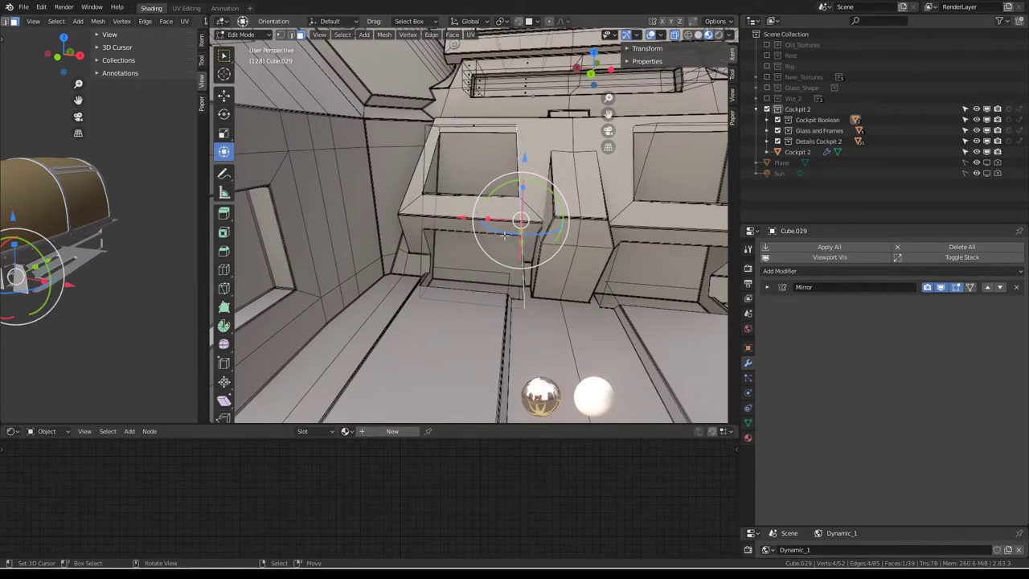
left_click_drag(464, 217, 440, 217)
left_click(429, 195)
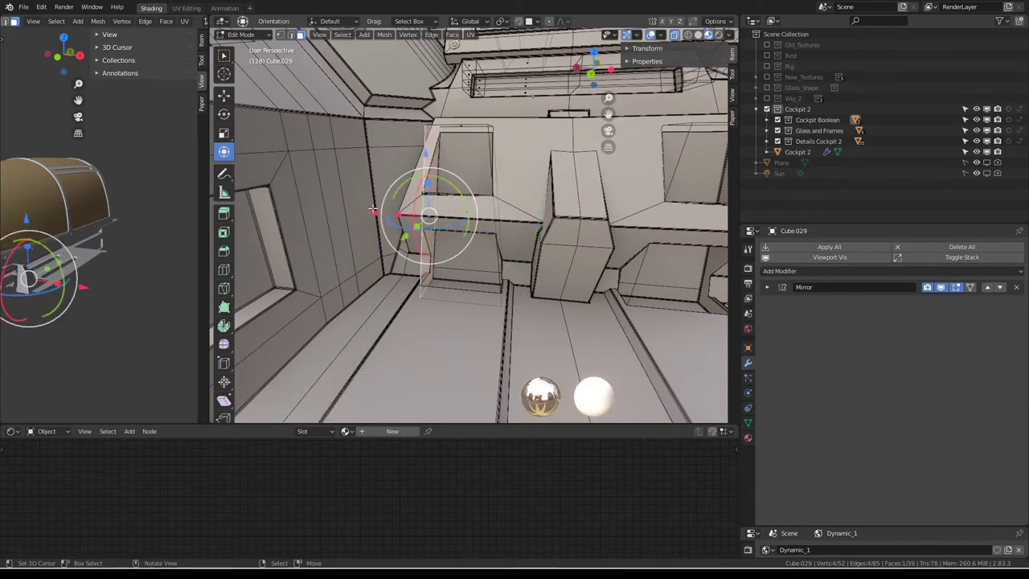
left_click_drag(372, 210, 376, 212)
key("Tab")
mouse_move(385, 210)
middle_mouse_down()
mouse_move(519, 205)
mouse_move(499, 277)
mouse_move(501, 197)
mouse_move(388, 231)
mouse_move(446, 222)
mouse_move(518, 187)
mouse_move(539, 246)
mouse_move(466, 244)
mouse_move(545, 219)
mouse_move(488, 215)
mouse_move(514, 205)
mouse_move(503, 168)
mouse_move(498, 202)
mouse_move(557, 206)
mouse_move(487, 193)
mouse_move(472, 263)
mouse_move(505, 222)
mouse_move(496, 139)
mouse_move(533, 224)
middle_mouse_up()
Enter Edit Mode on Cube.031 and move its wedge cutter piece, reaching 0.0243 global.
left_click(533, 223)
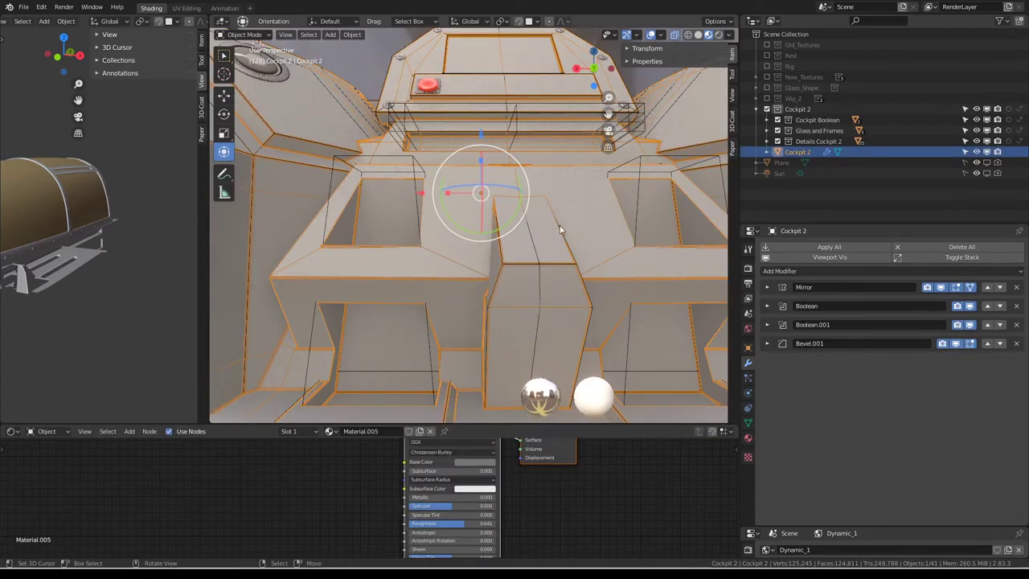
key("Tab")
key("Tab")
middle_click_drag(526, 222, 565, 261)
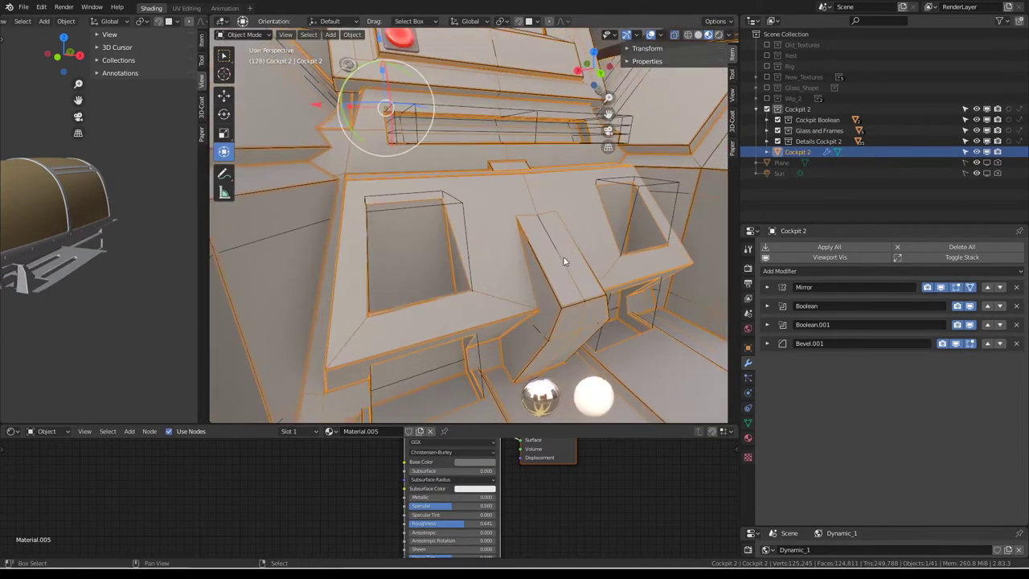
left_click(589, 310)
key("Tab")
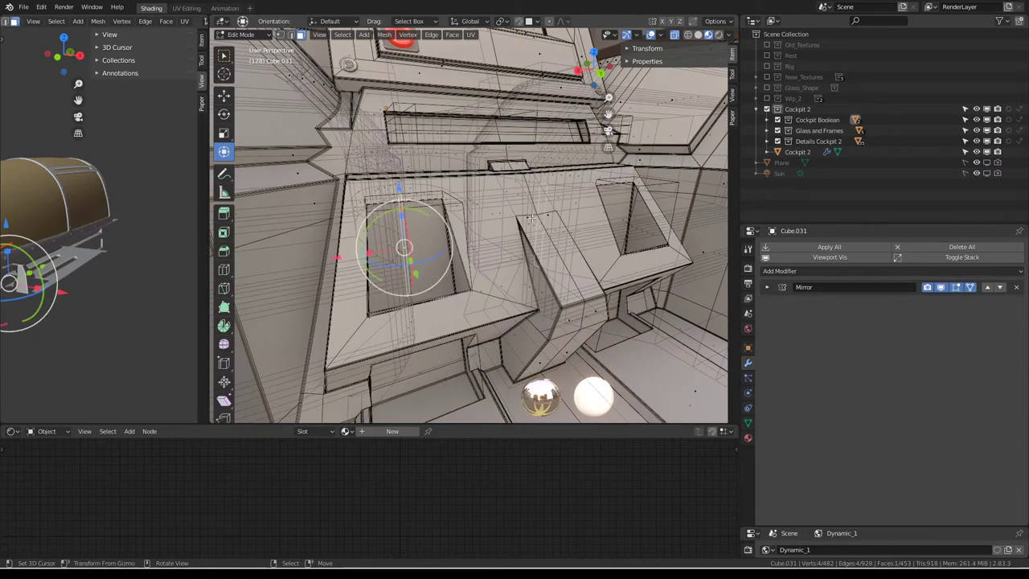
mouse_move(530, 217)
middle_mouse_down()
mouse_move(444, 194)
mouse_move(447, 162)
middle_mouse_up()
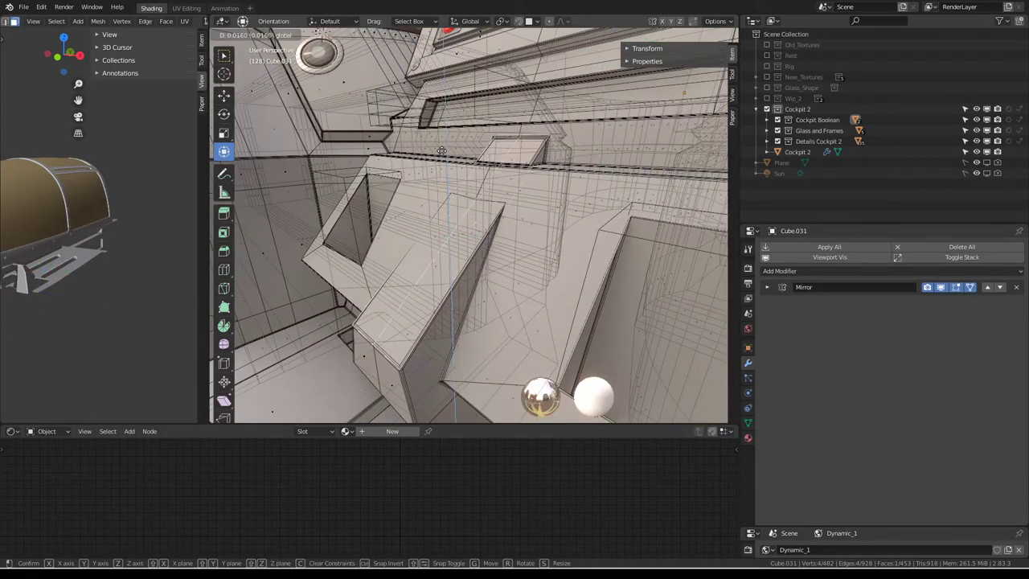
left_click(441, 130)
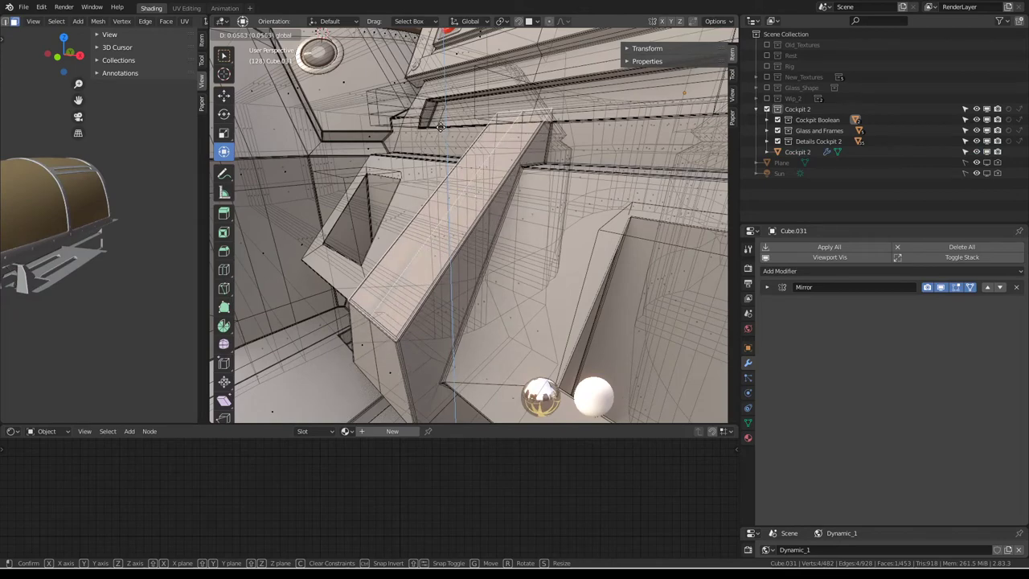
mouse_move(441, 130)
middle_mouse_down()
mouse_move(408, 174)
mouse_move(436, 189)
middle_mouse_up()
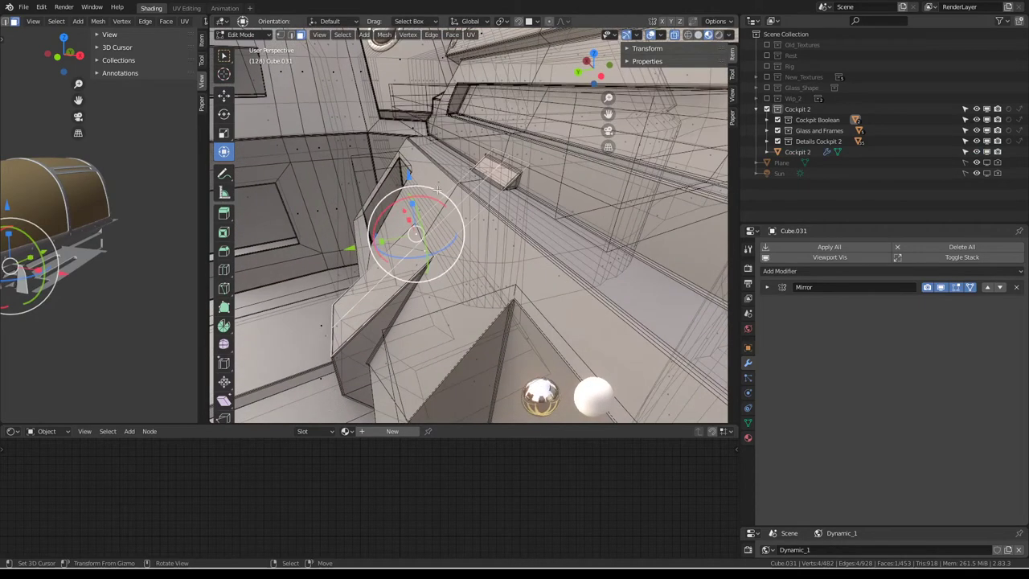
key("g")
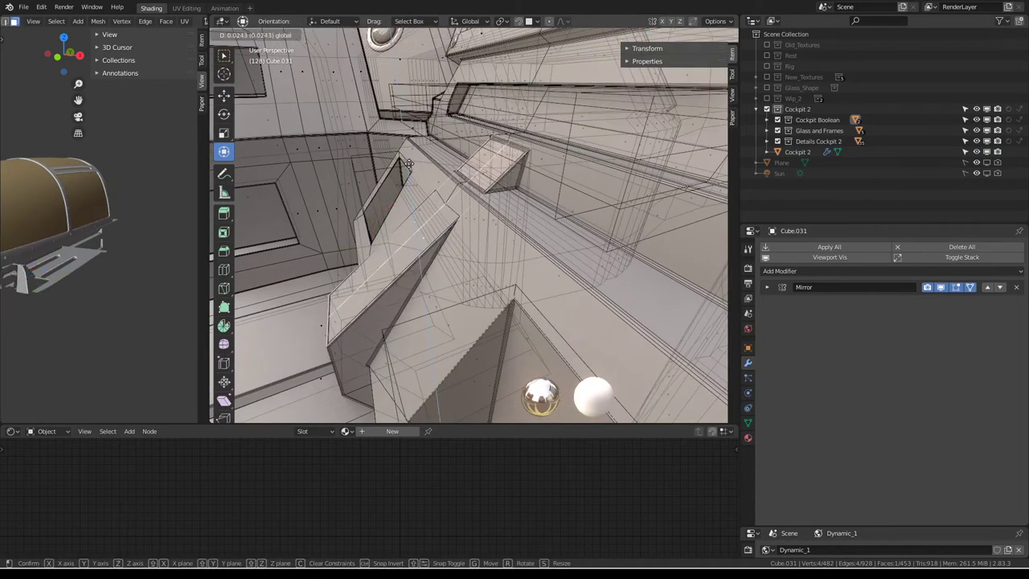
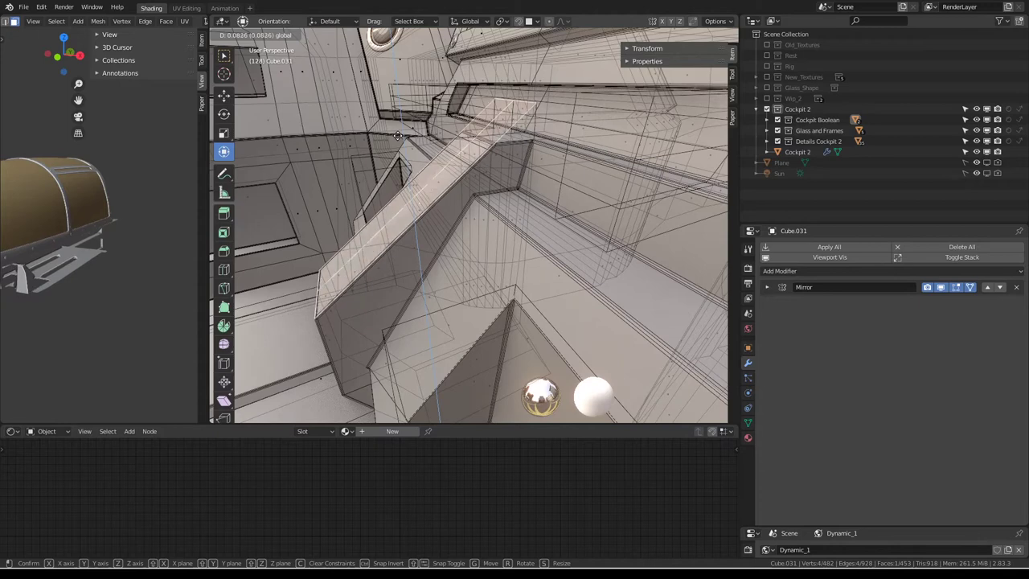
Hide overlays and raise the selected Cube.031 cutter geometry.
left_click(397, 135)
middle_click_drag(397, 135, 674, 4, "shift")
left_click(649, 34)
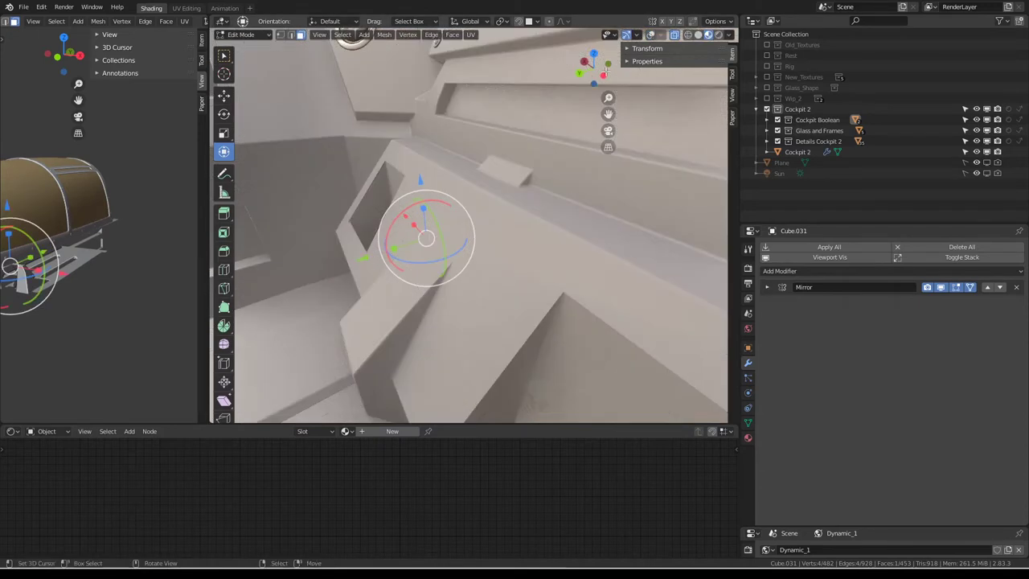
key("g")
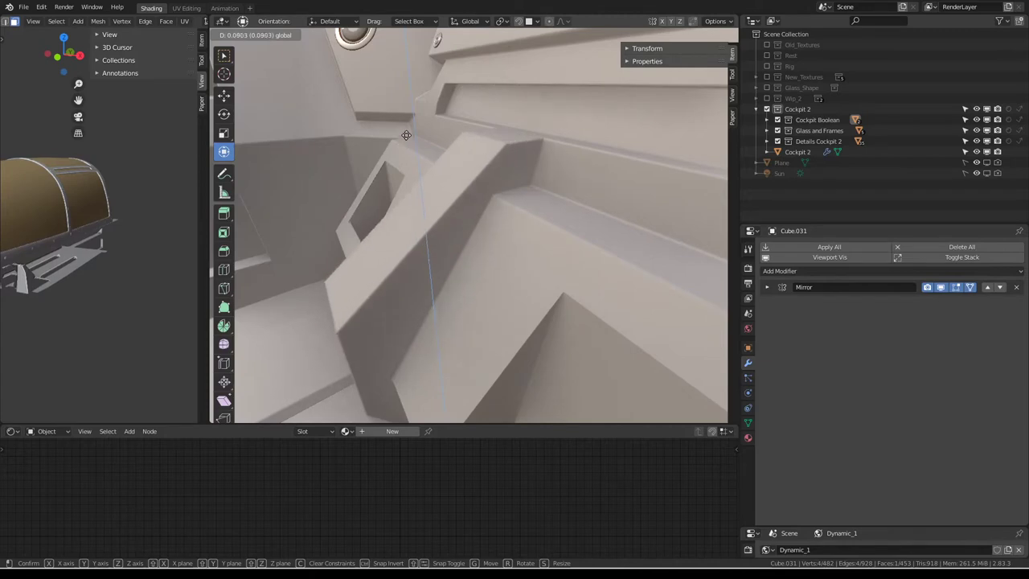
left_click(388, 71)
mouse_move(387, 71)
middle_mouse_down()
mouse_move(556, 145)
mouse_move(526, 140)
middle_mouse_up()
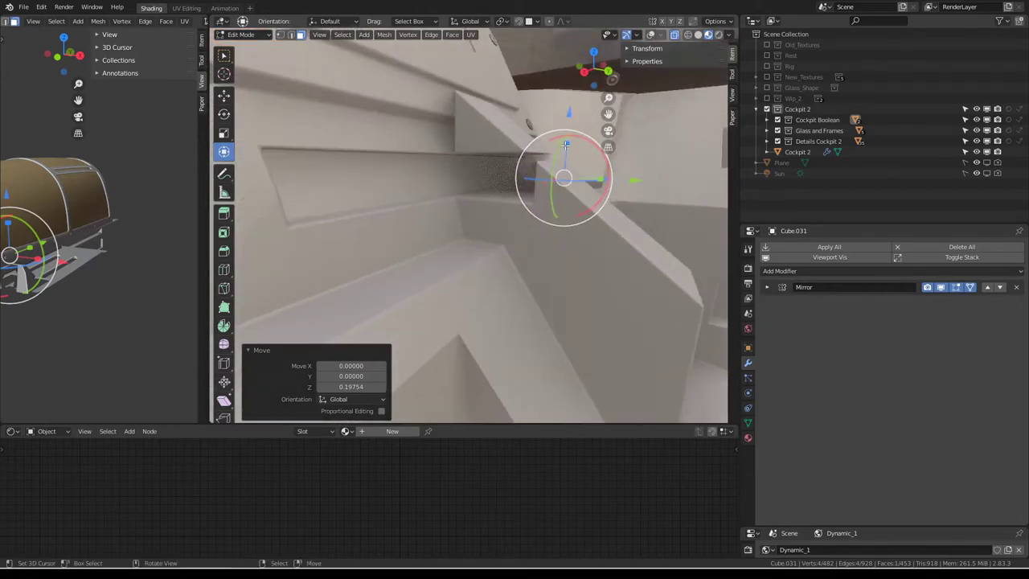
Lower the cutter geometry along Z and inspect the console from new angles.
key("g")
key("z")
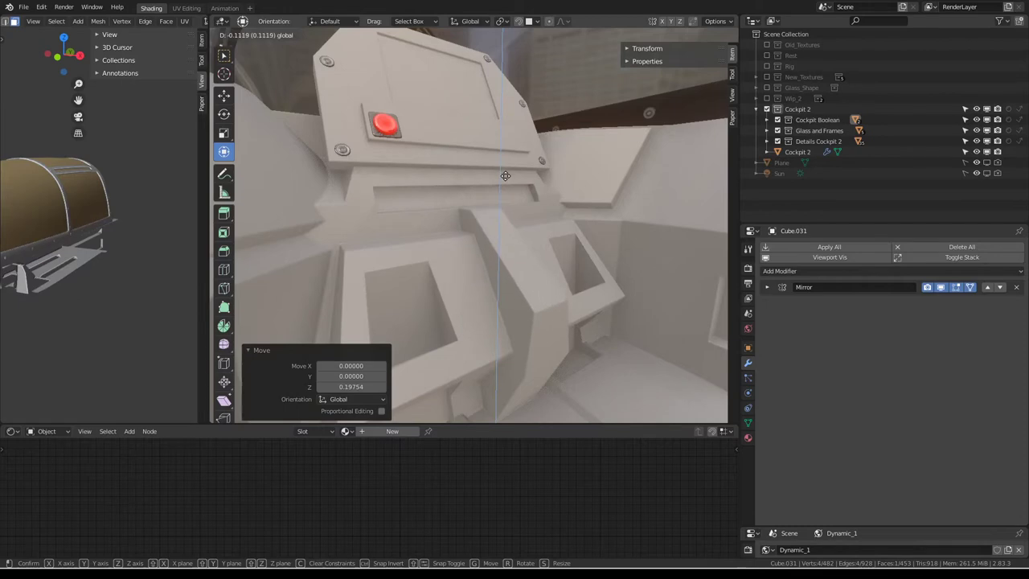
left_click(504, 177)
mouse_move(505, 177)
middle_mouse_down()
mouse_move(458, 218)
mouse_move(486, 239)
mouse_move(492, 301)
middle_mouse_up()
mouse_move(498, 233)
middle_mouse_down()
mouse_move(551, 247)
mouse_move(418, 262)
mouse_move(458, 241)
middle_mouse_up()
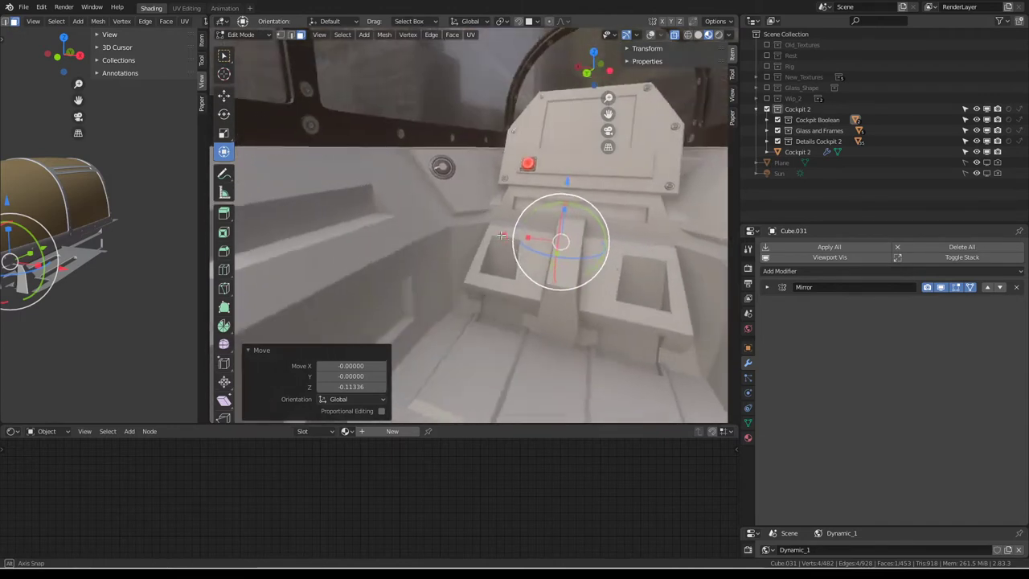
Check the cuts in wireframe, then solid shading, then turn on X-ray.
left_click(689, 35)
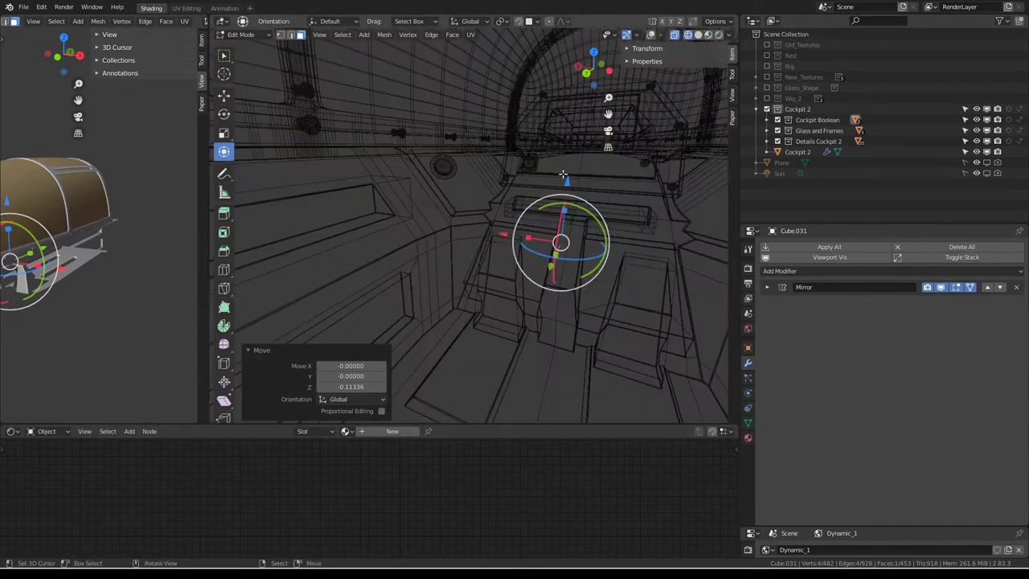
left_click(698, 35)
mouse_move(563, 161)
middle_mouse_down()
mouse_move(546, 130)
mouse_move(636, 179)
mouse_move(551, 165)
mouse_move(468, 173)
middle_mouse_up()
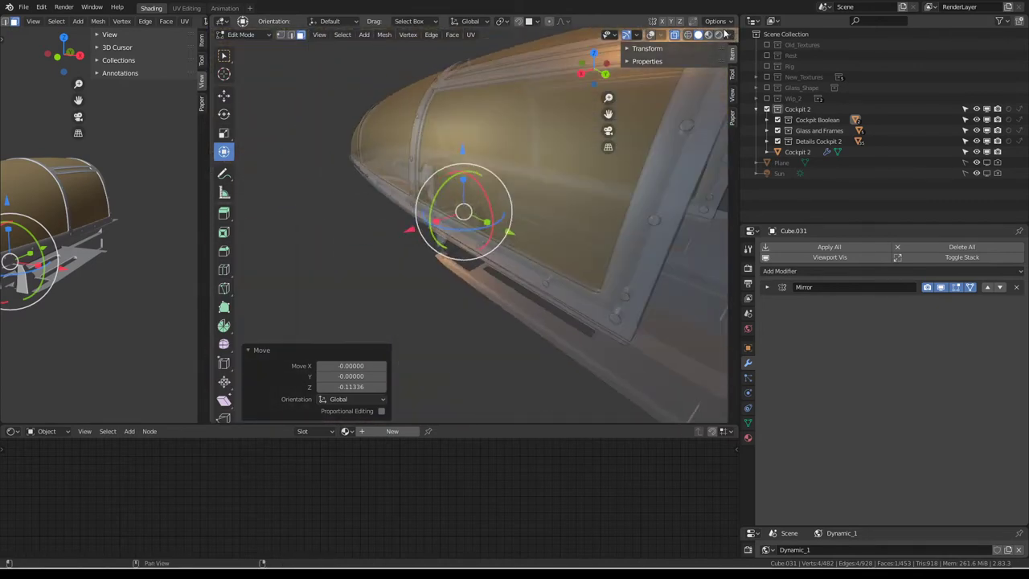
mouse_move(466, 210)
middle_mouse_down()
mouse_move(450, 197)
mouse_move(492, 195)
mouse_move(453, 223)
mouse_move(491, 225)
mouse_move(499, 197)
mouse_move(431, 187)
mouse_move(530, 254)
mouse_move(535, 275)
mouse_move(563, 239)
mouse_move(418, 201)
mouse_move(567, 278)
mouse_move(541, 250)
mouse_move(499, 231)
middle_mouse_up()
left_click(675, 36)
Select all, leave Edit Mode and switch between Cube.029 and Cube.031.
key("a")
key("Tab")
key("alt+z")
left_click(534, 257)
key("Tab")
key("Tab")
left_click(544, 274)
Toggle X-ray, switch between Cube.031 and Cockpit 2, and re-enter Edit Mode on Cube.031.
key("Tab")
key("alt+z")
left_click(563, 239)
key("Tab")
left_click(565, 263)
key("Tab")
key("Tab")
Move a Cube.031 face beneath the console and extrude it.
left_click(493, 228)
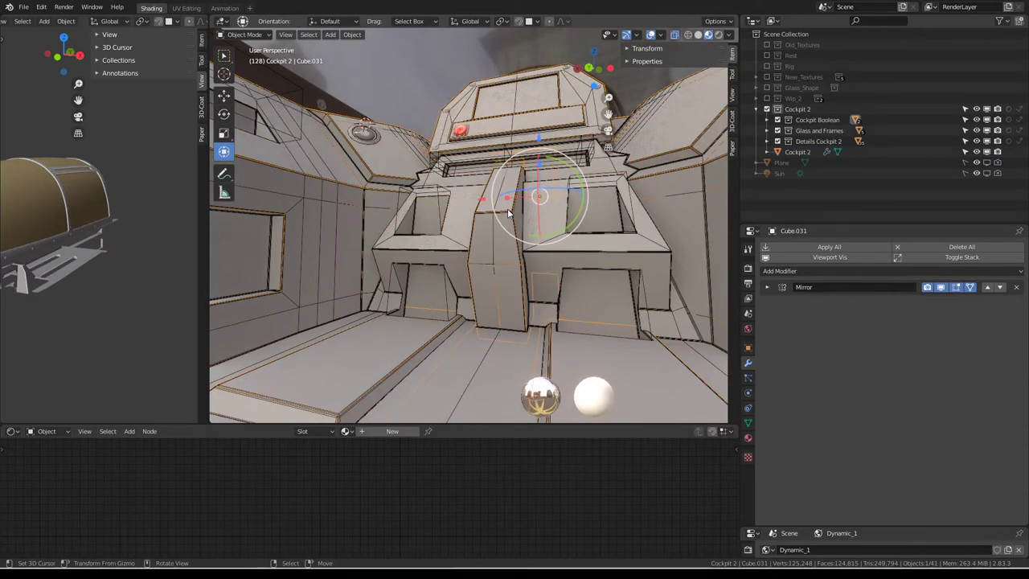
key("Tab")
mouse_move(481, 236)
middle_mouse_down()
mouse_move(474, 251)
mouse_move(493, 246)
middle_mouse_up()
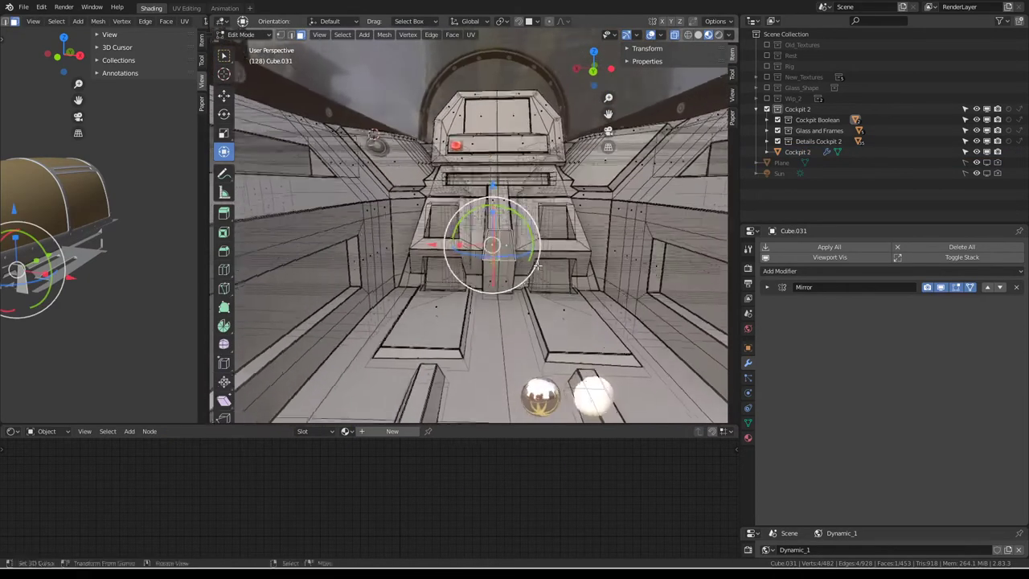
left_click_drag(494, 246, 501, 272)
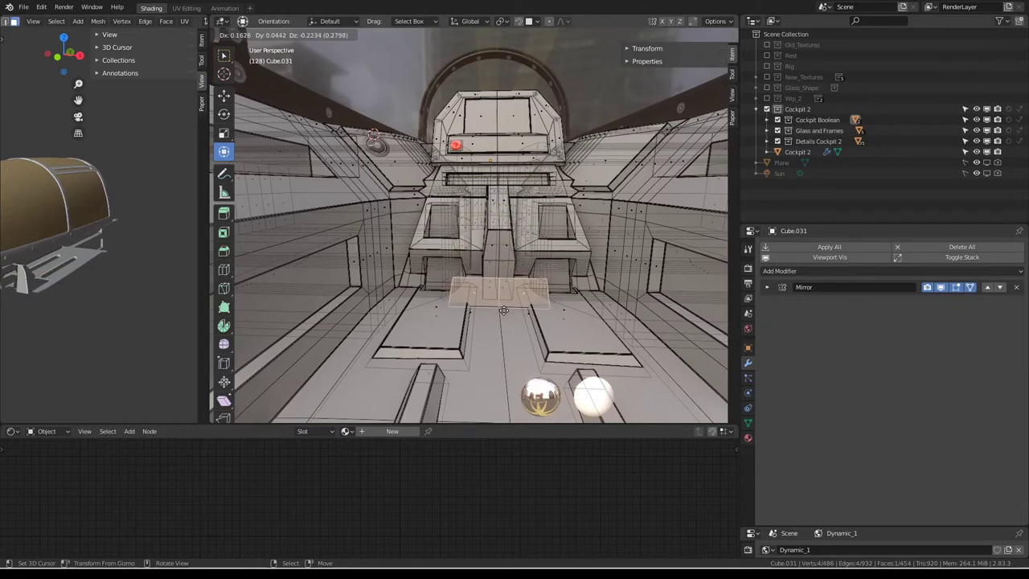
left_click(503, 310)
middle_click_drag(503, 310, 518, 318)
key("e")
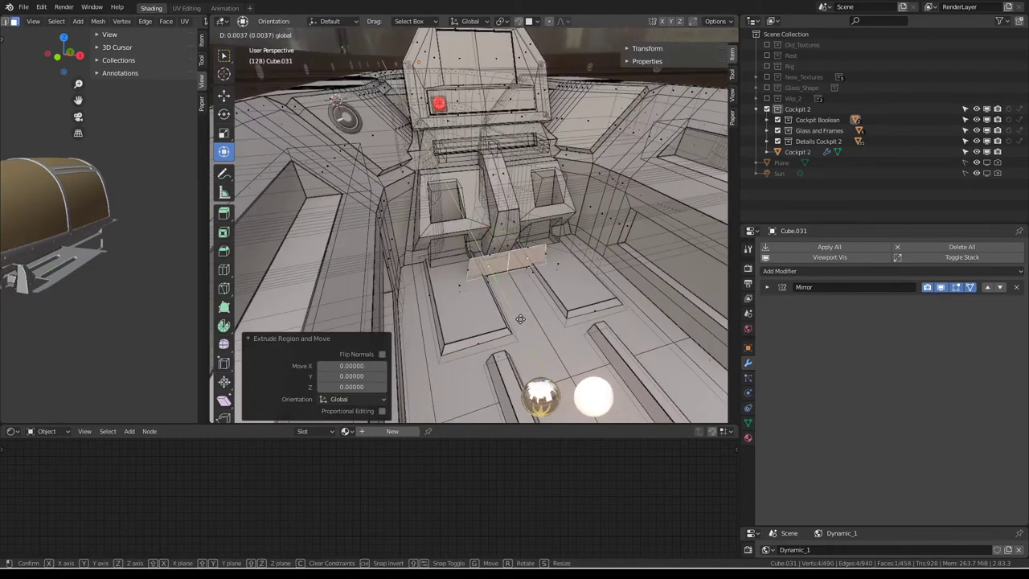
left_click(498, 281)
Select the linked block, turn X-ray off and raise the block along Z.
key("ctrl+l")
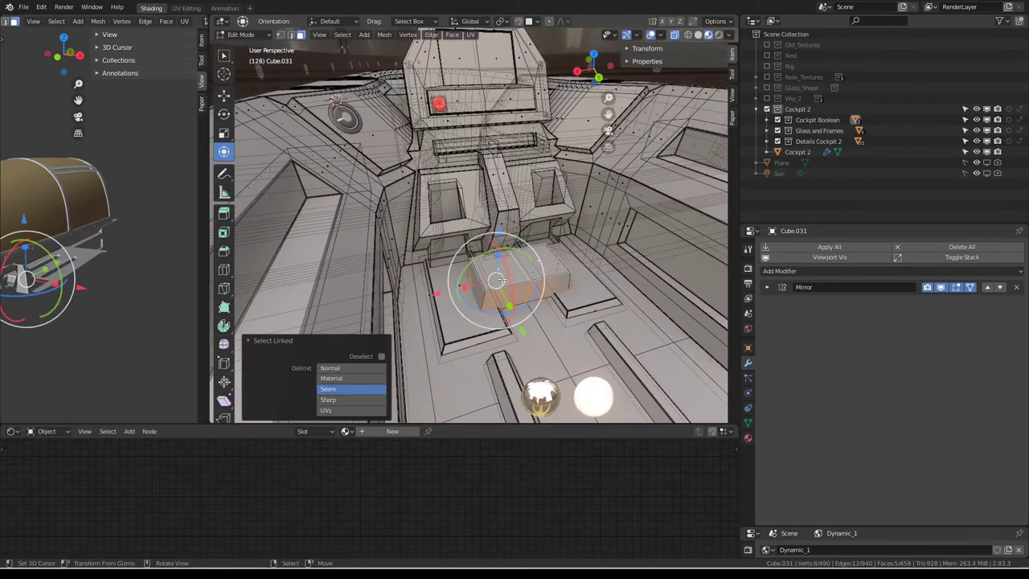
middle_click_drag(498, 280, 696, 38)
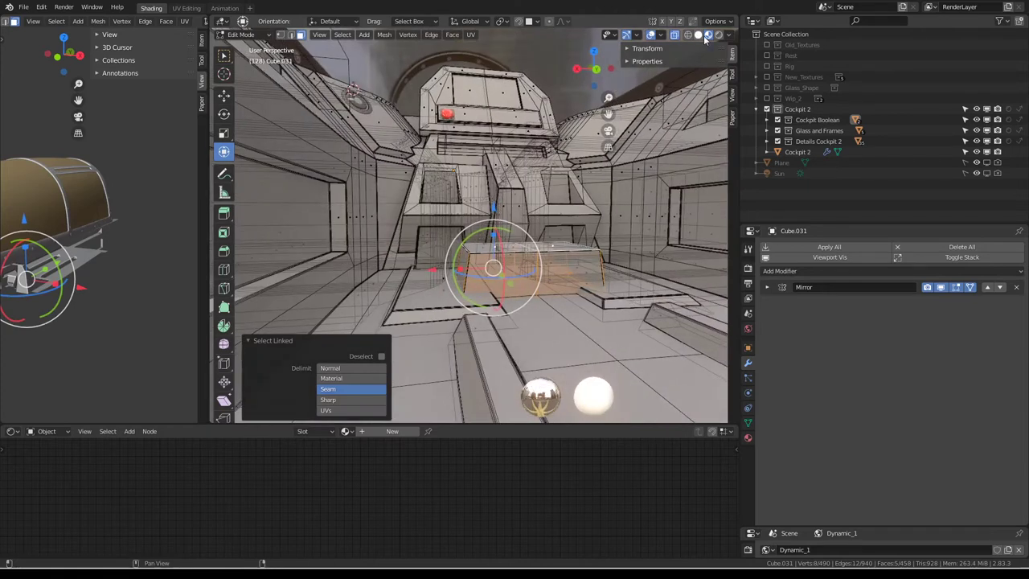
left_click(653, 35)
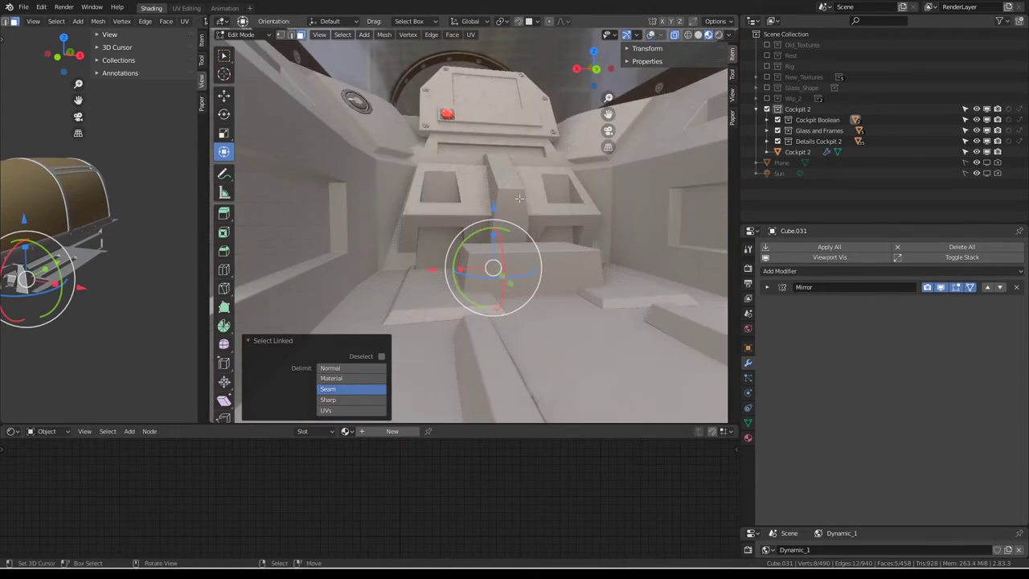
scroll(501, 230, "up", 2)
key("g")
key("z")
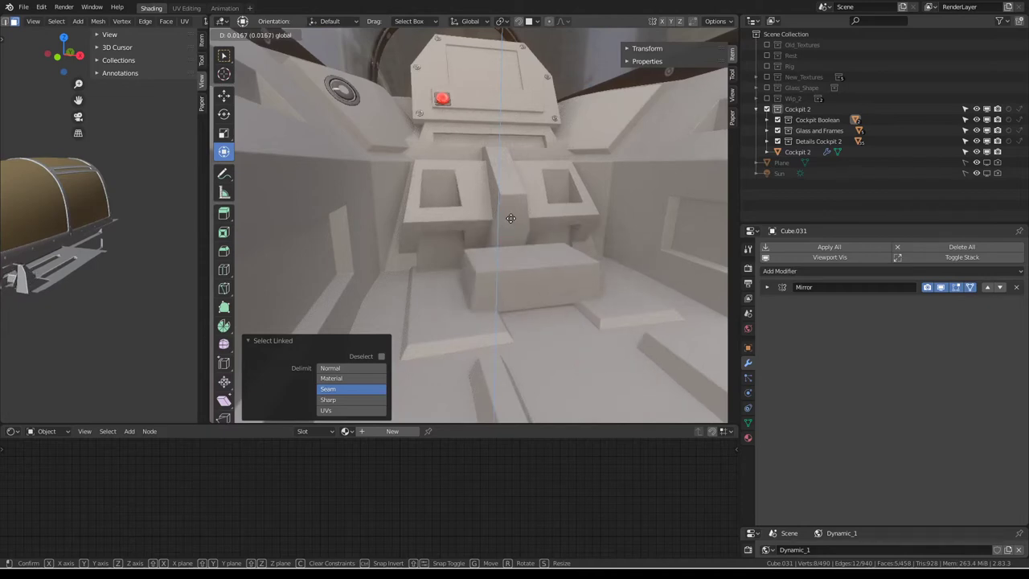
left_click(511, 218)
Flatten the block into a slab along Z and adjust its height.
middle_click_drag(510, 221, 503, 241)
middle_click_drag(524, 218, 491, 248)
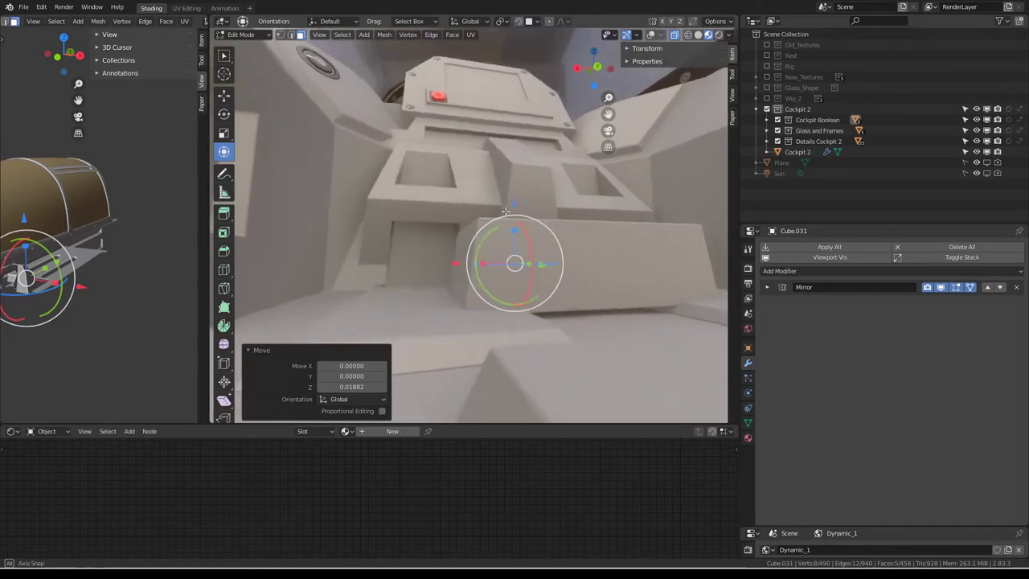
key("s")
key("z")
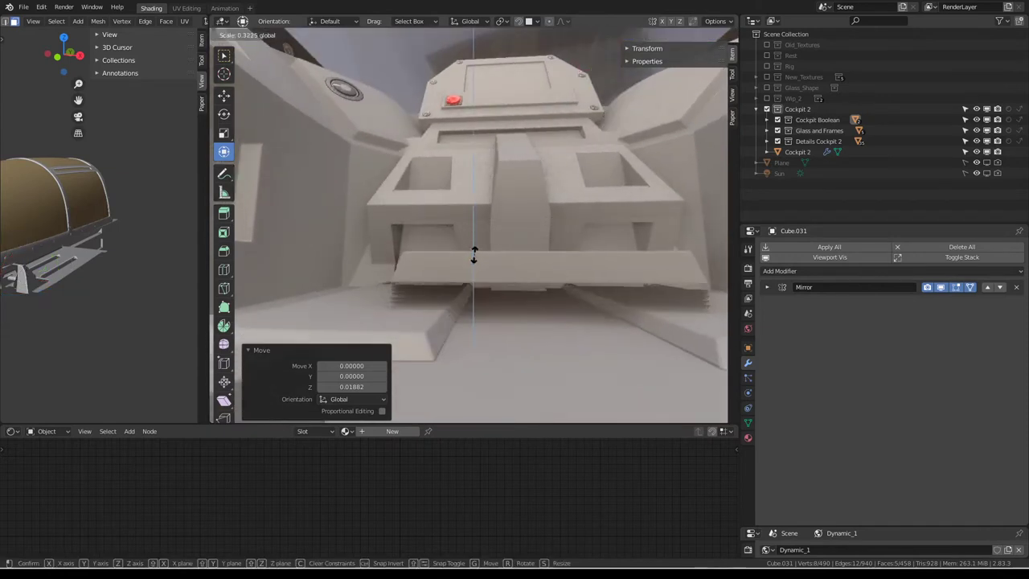
left_click(472, 257)
key("g")
key("z")
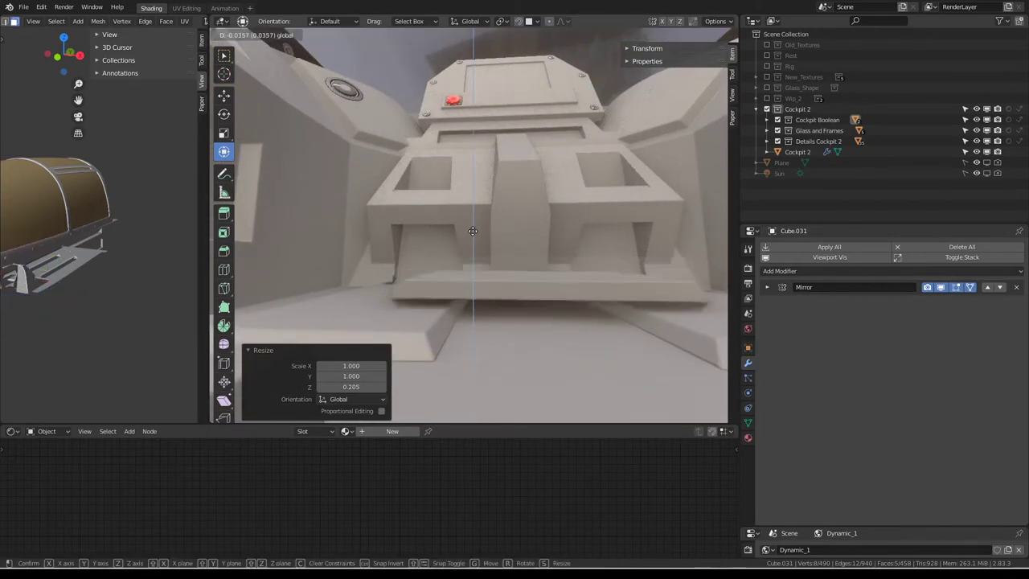
left_click(474, 240)
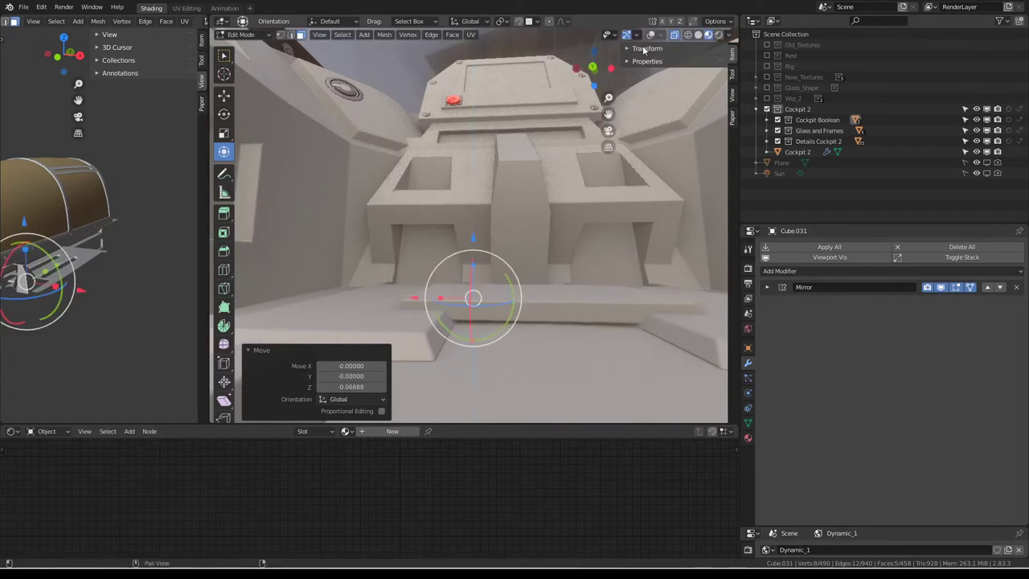
Show overlays again and lower the slab into place along Z.
left_click(651, 35)
middle_click_drag(452, 193, 469, 248)
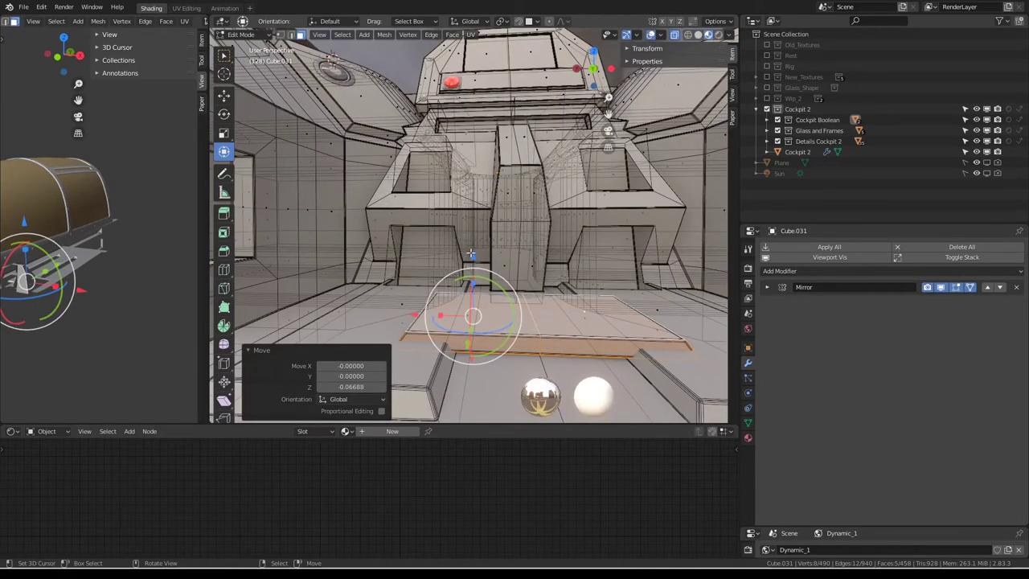
key("g")
key("z")
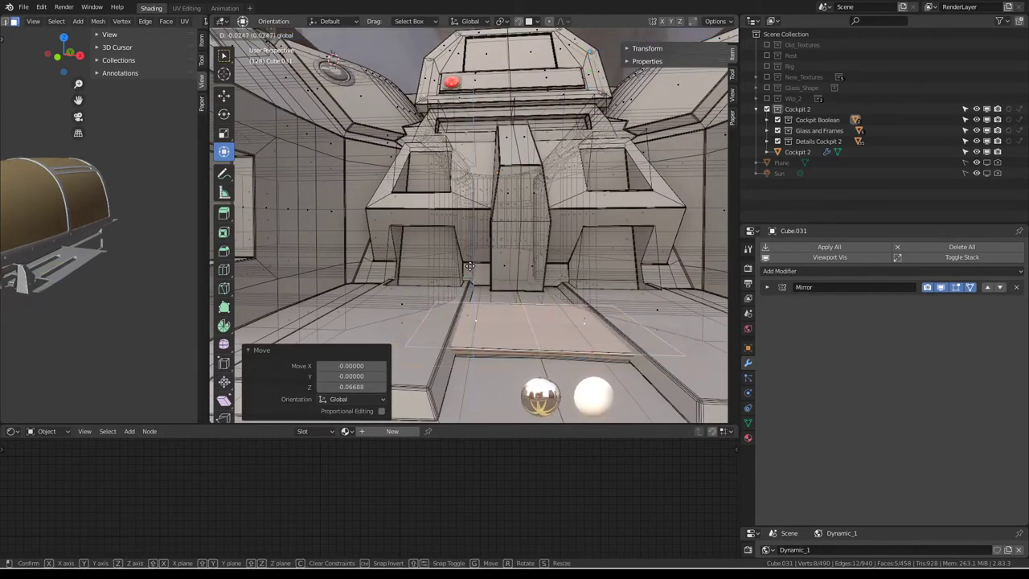
left_click(469, 265)
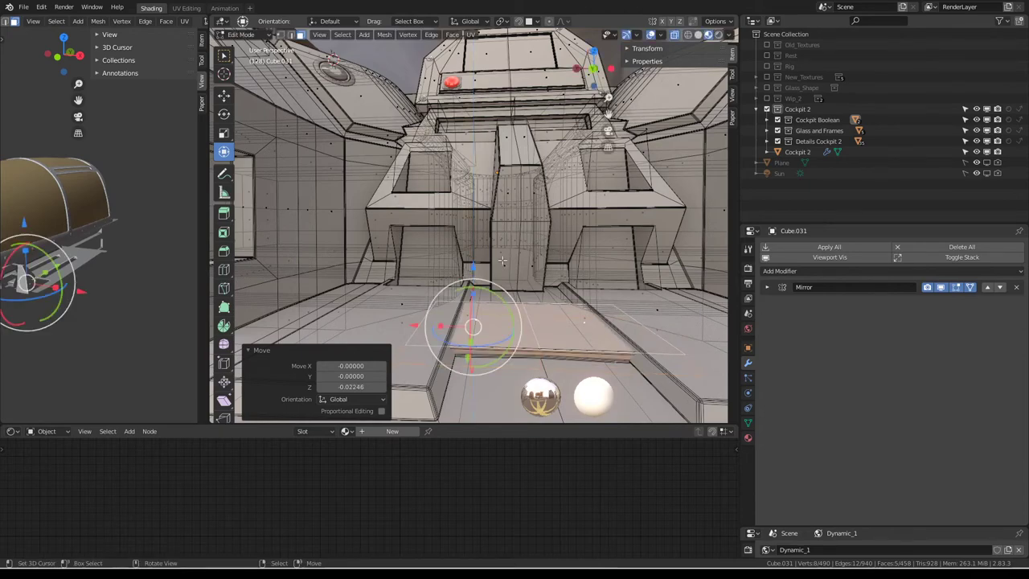
Reposition a face near the rear wall and select a face of the slab.
middle_click_drag(502, 261, 562, 202)
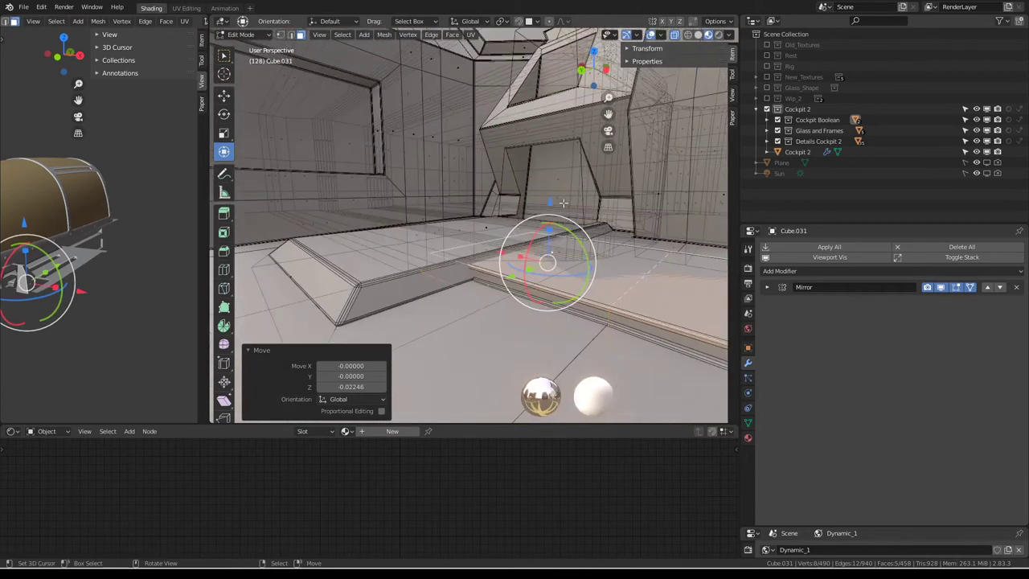
mouse_move(546, 253)
middle_mouse_down()
mouse_move(519, 229)
mouse_move(529, 262)
middle_mouse_up()
middle_click_drag(557, 230, 515, 233)
key("g")
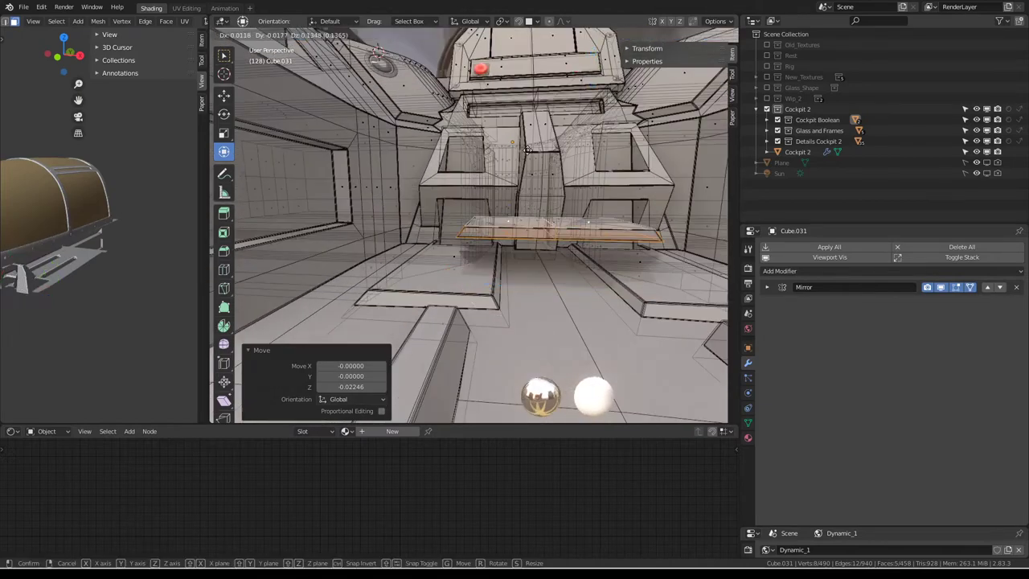
left_click(482, 160)
mouse_move(482, 161)
middle_mouse_down()
mouse_move(434, 232)
mouse_move(482, 225)
middle_mouse_up()
left_click(434, 233)
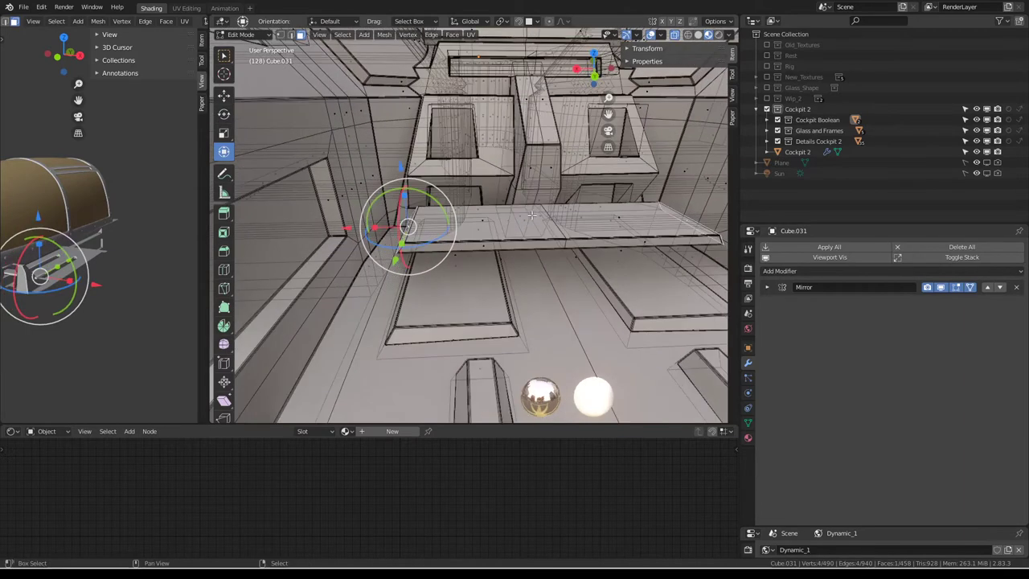
Duplicate the selected face, then delete the duplicate.
key("shift+d")
right_click(508, 221)
left_click_drag(508, 221, 483, 219)
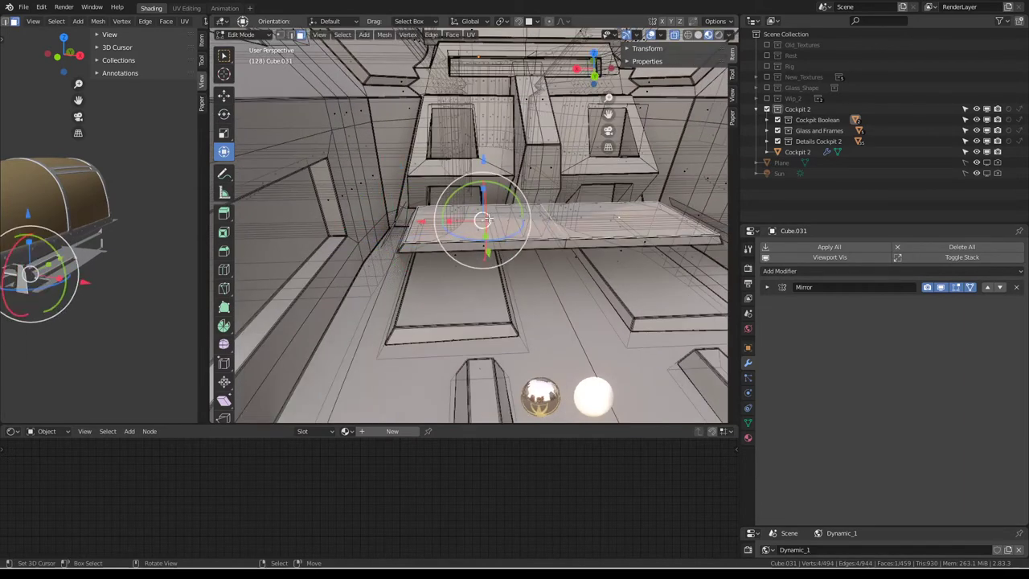
key("x")
left_click(489, 202)
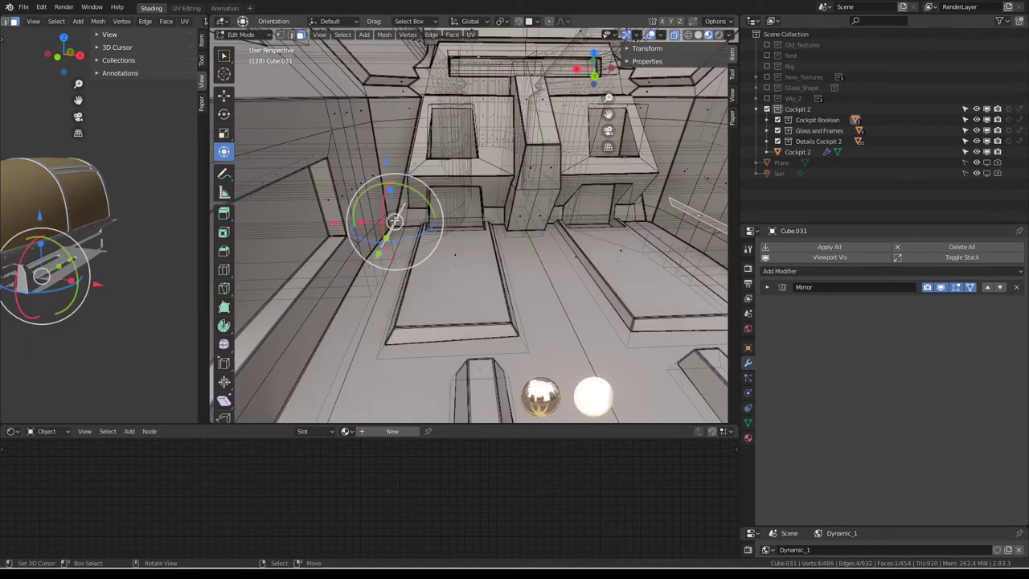
Flatten the selection completely along X and stretch it taller along Z.
middle_click_drag(395, 221, 459, 218)
key("s")
key("x")
type("0")
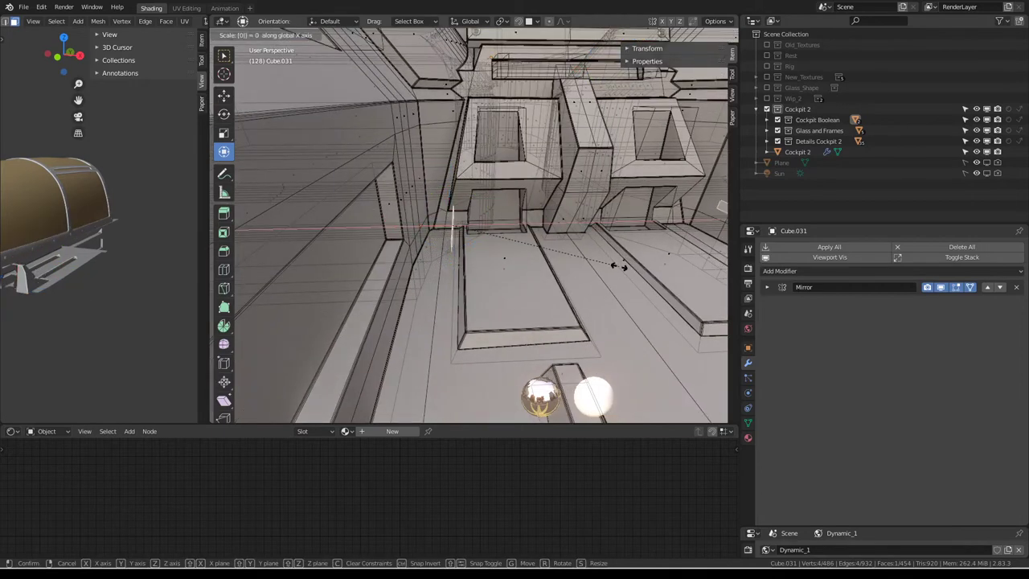
key("Return")
middle_click_drag(563, 274, 482, 294)
key("s")
key("z")
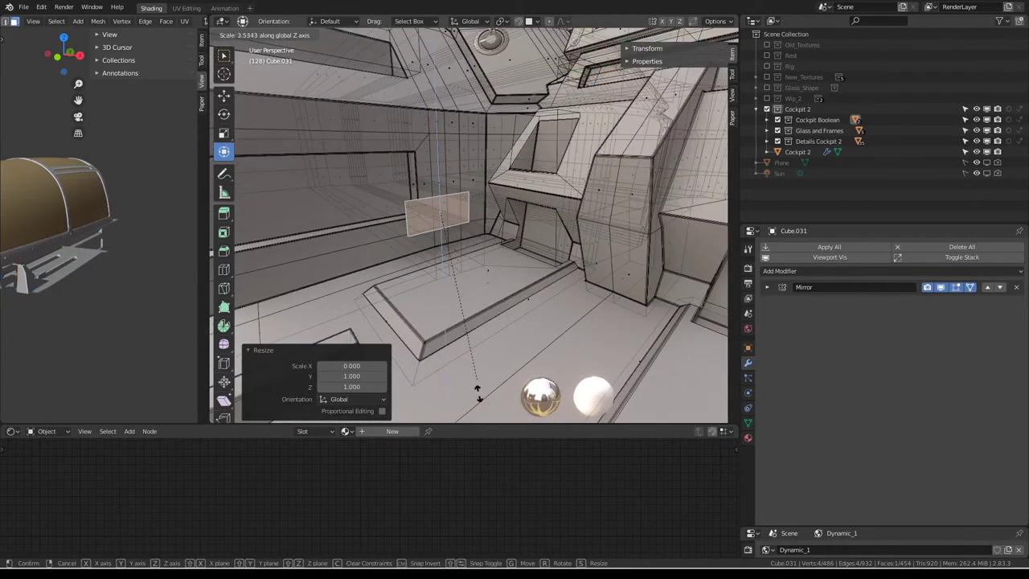
key("Return")
middle_click_drag(496, 76, 572, 221)
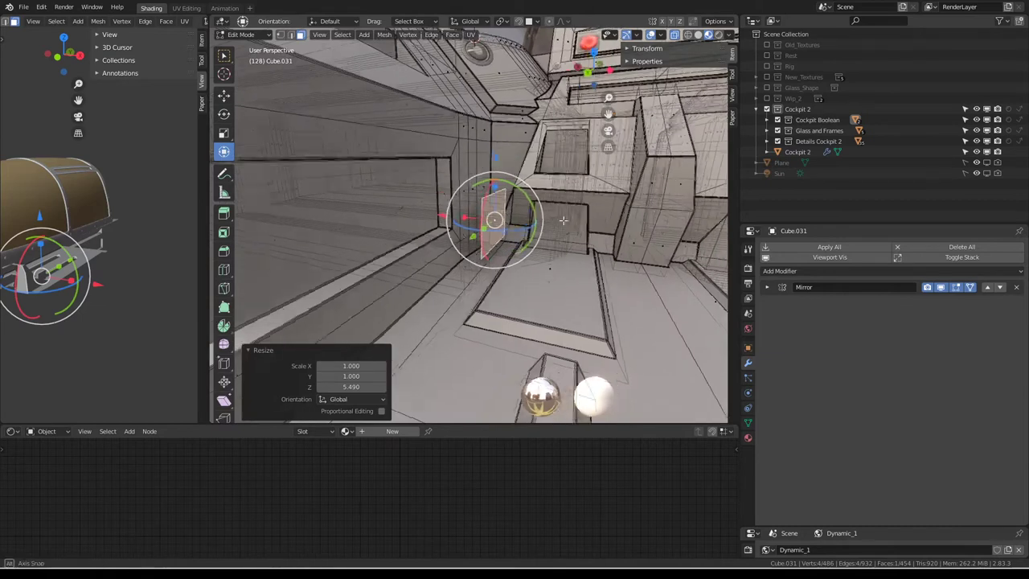
Extrude the flattened piece, select the whole small box and recalculate its normals.
key("e")
right_click(479, 217)
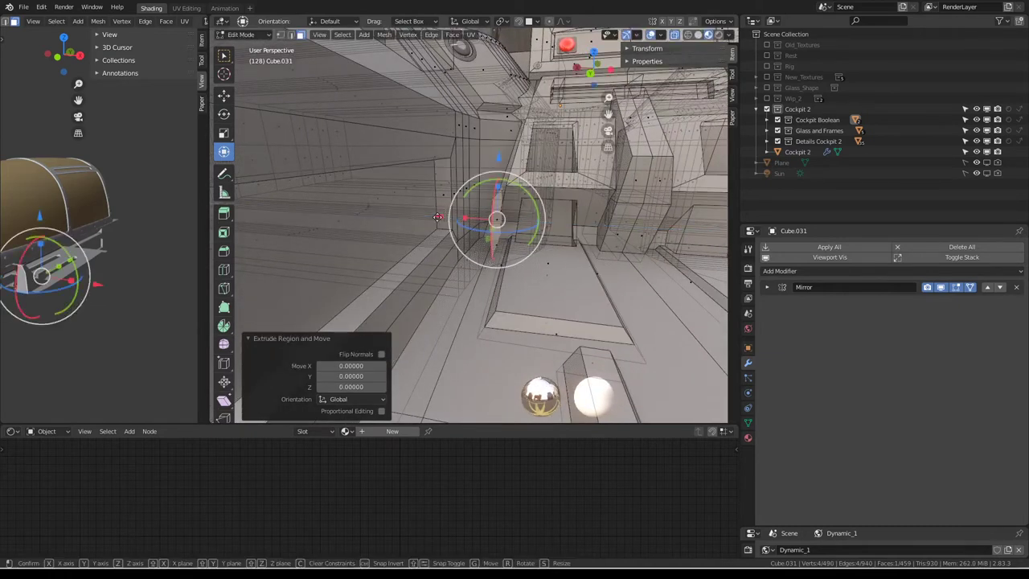
middle_click_drag(437, 217, 485, 231)
key("Escape")
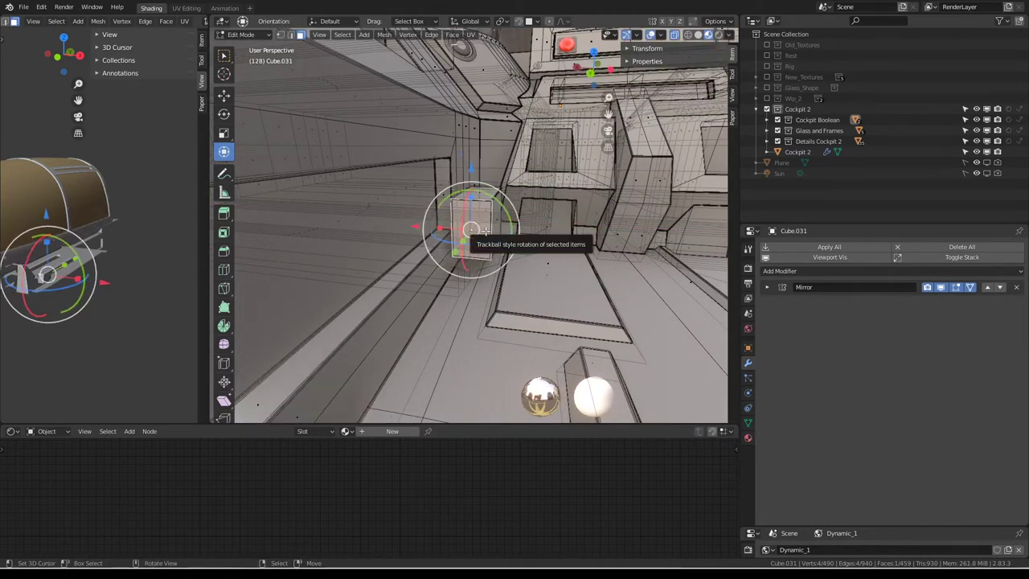
key("l")
key("shift+n")
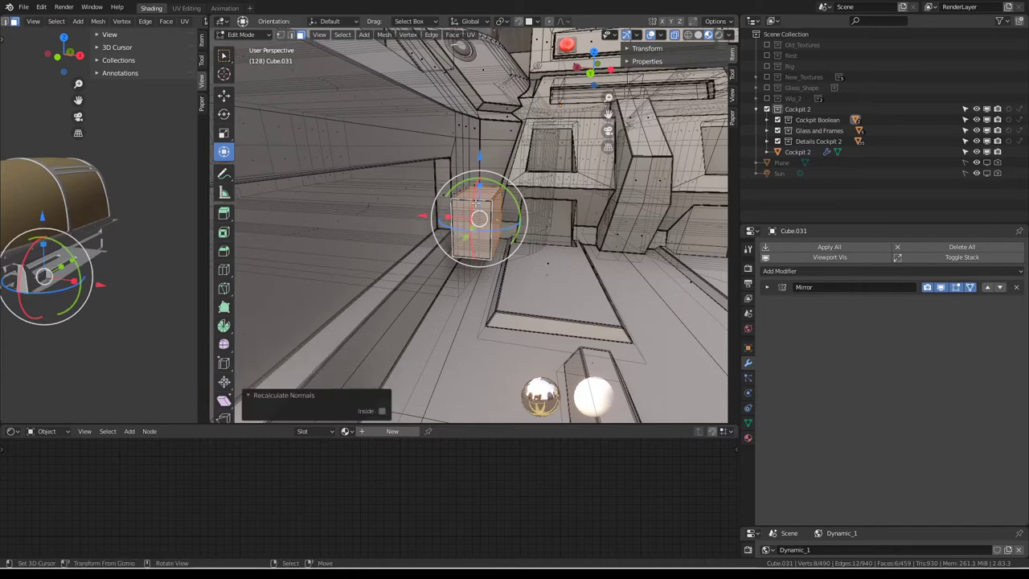
Move the box along X and Y, then slide it down along Z.
left_click_drag(414, 207, 401, 211)
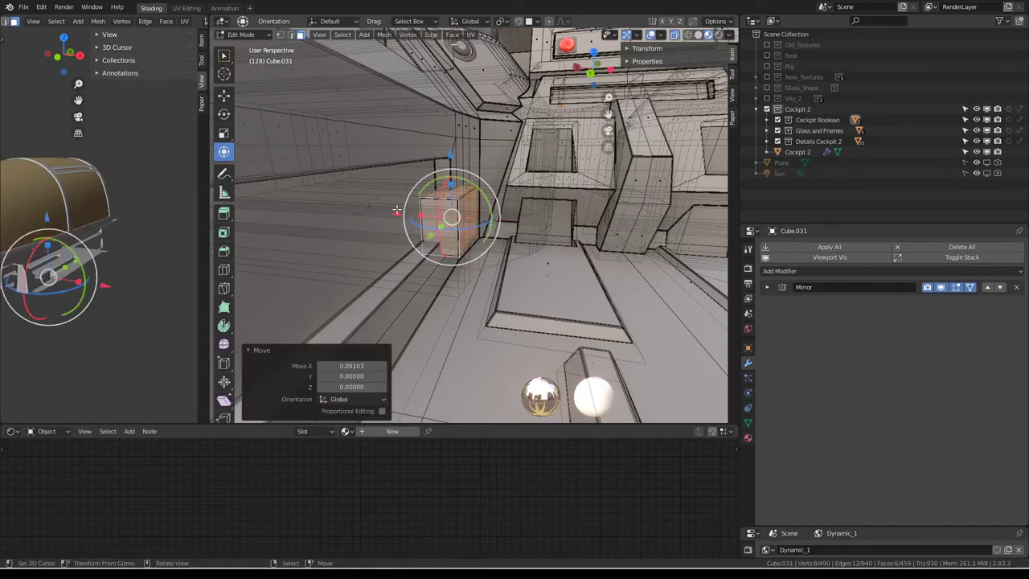
mouse_move(400, 210)
middle_mouse_down()
mouse_move(597, 165)
mouse_move(412, 172)
middle_mouse_up()
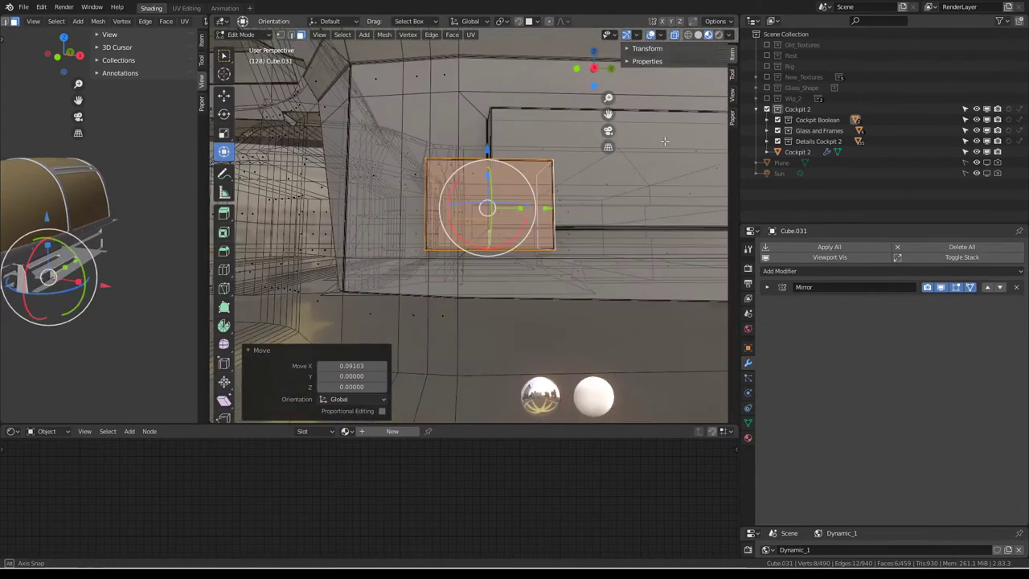
mouse_move(412, 171)
left_mouse_down()
mouse_move(405, 163)
mouse_move(449, 166)
left_mouse_up()
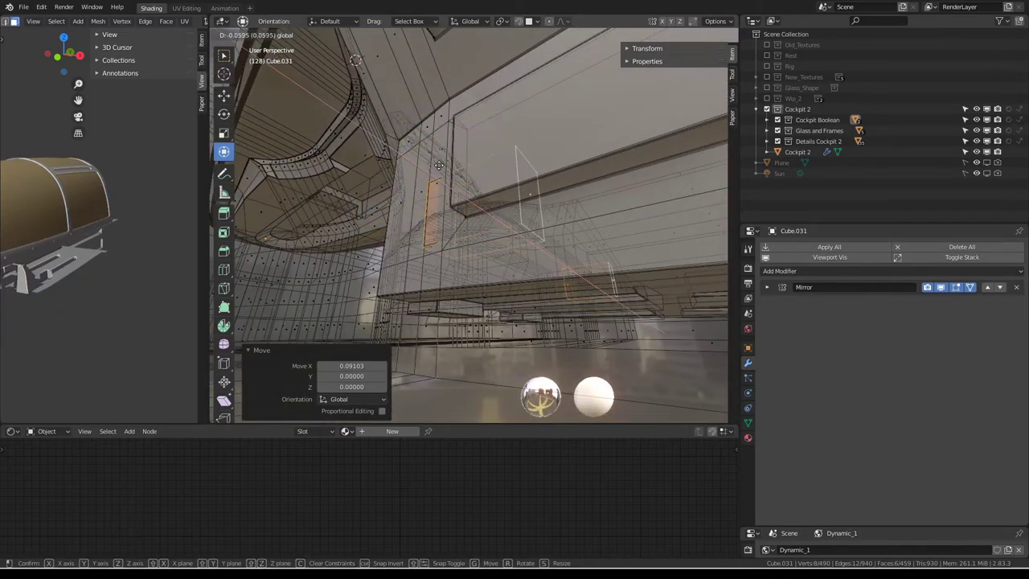
left_click(439, 165)
mouse_move(439, 165)
middle_mouse_down()
mouse_move(379, 236)
mouse_move(455, 178)
middle_mouse_up()
key("g")
left_click(379, 236)
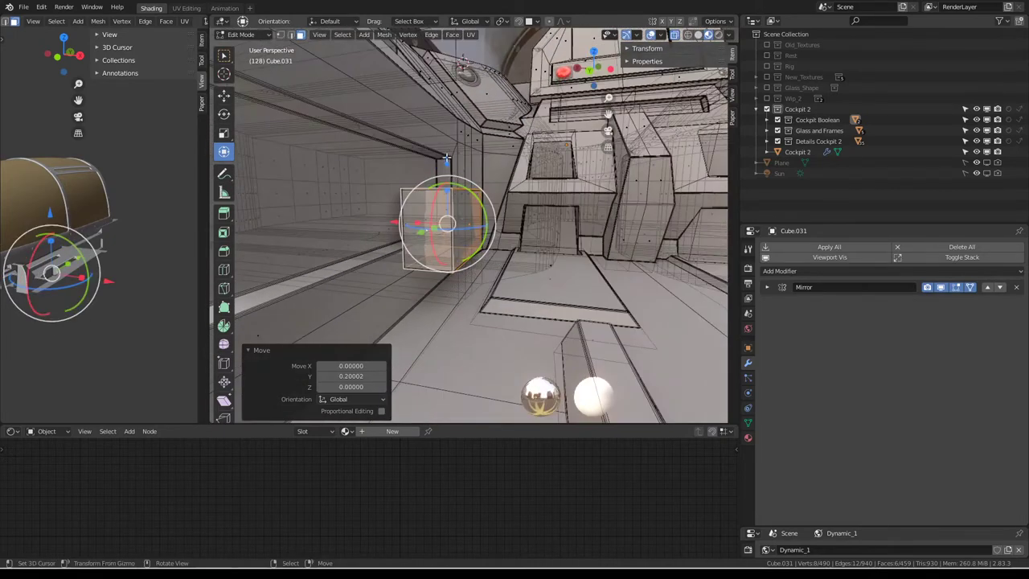
left_click_drag(446, 159, 448, 201)
left_click(452, 229)
Fine-tune the box against the side wall along X and its height along Z.
middle_click_drag(452, 228, 488, 177)
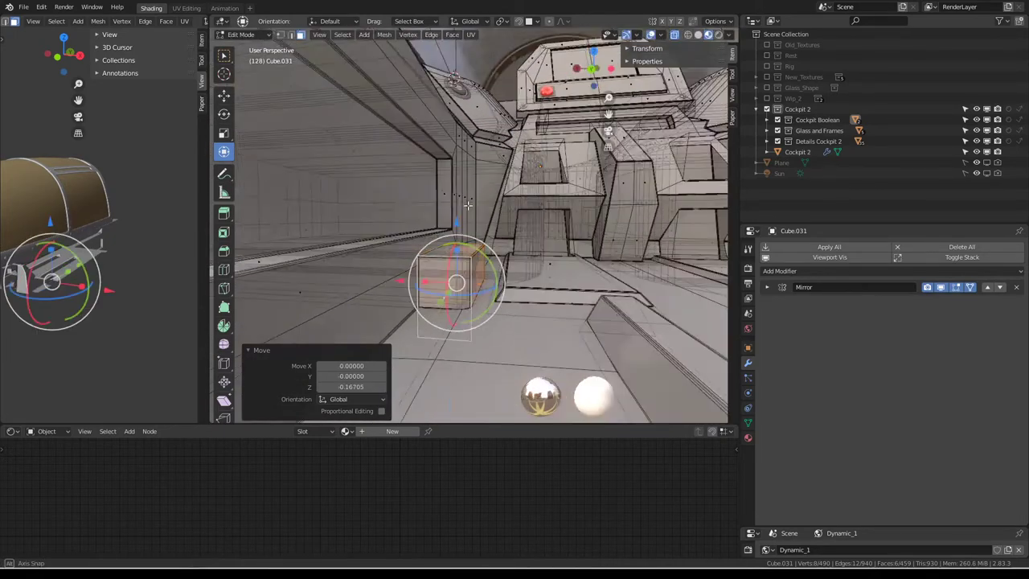
left_click_drag(424, 242, 401, 242)
middle_click_drag(402, 243, 420, 231)
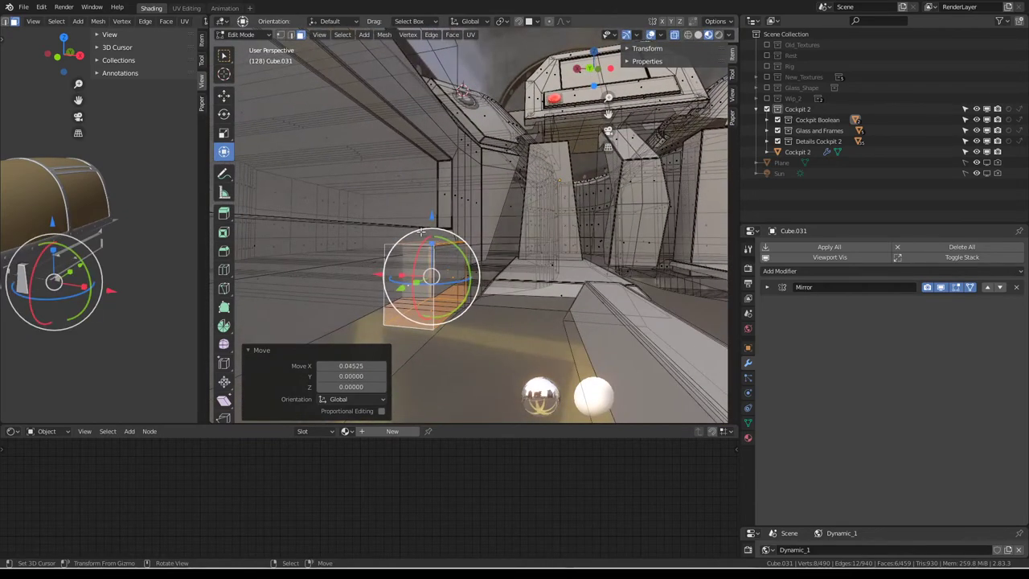
mouse_move(432, 215)
left_mouse_down()
mouse_move(435, 194)
mouse_move(435, 205)
left_mouse_up()
middle_click_drag(435, 206, 430, 253)
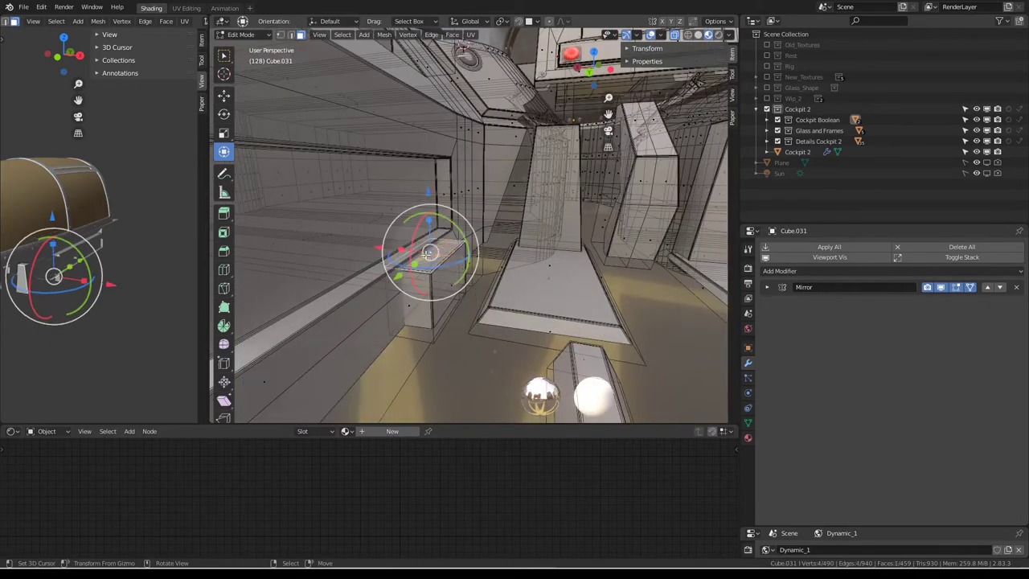
left_click_drag(426, 202, 431, 211)
middle_click_drag(431, 210, 438, 225)
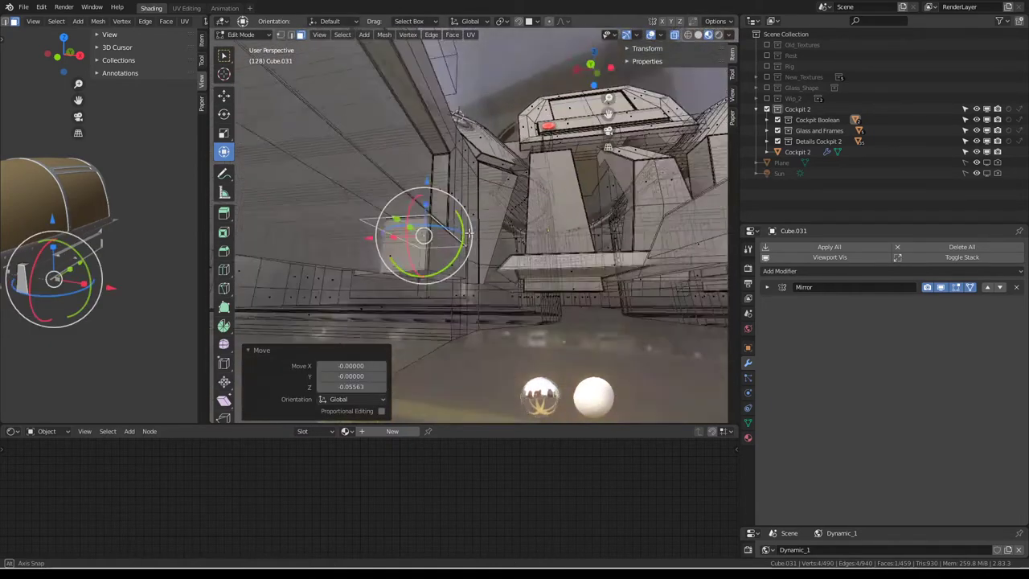
left_click_drag(440, 222, 440, 222)
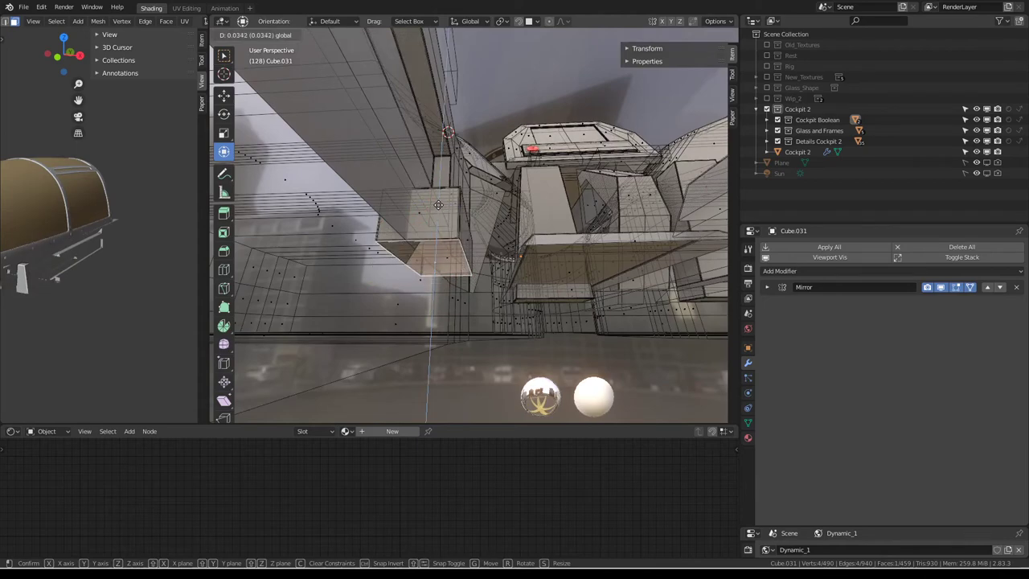
left_click(430, 241)
mouse_move(430, 241)
middle_mouse_down()
mouse_move(444, 284)
mouse_move(454, 278)
middle_mouse_up()
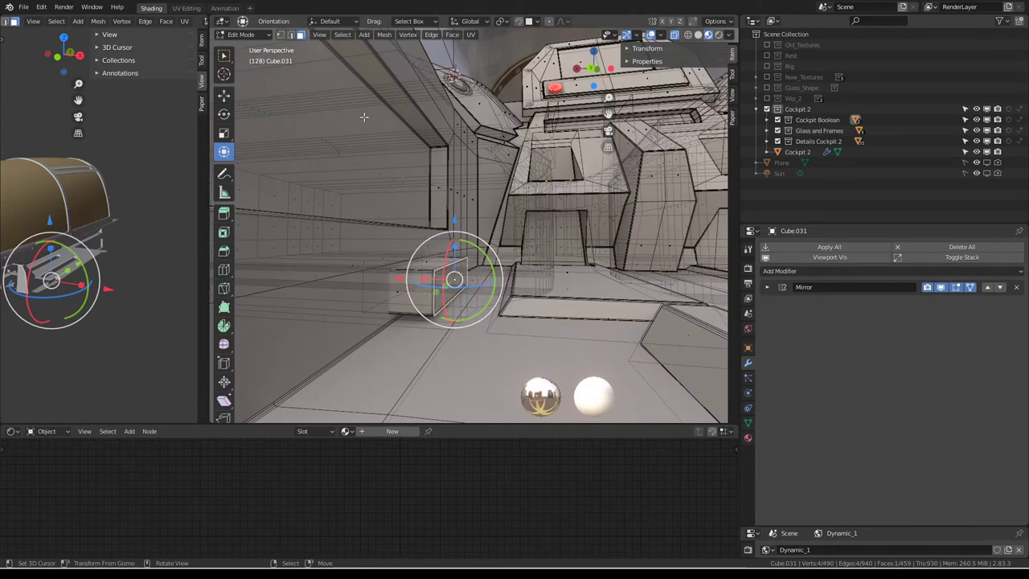
Try raising one box edge (undone), select the wall piece, and return to Object Mode.
left_click(454, 239)
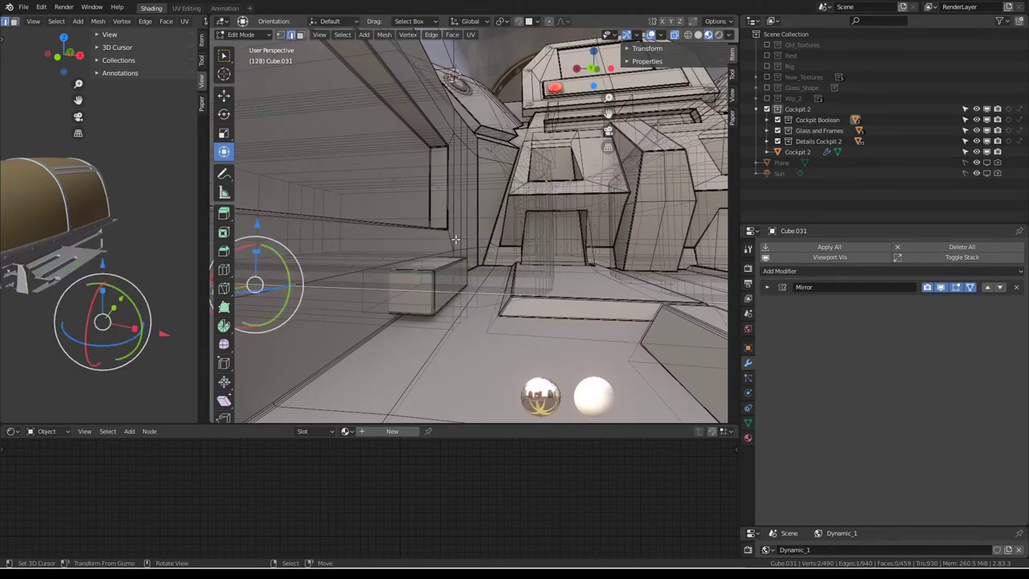
left_click_drag(454, 233, 454, 211)
key("ctrl+z")
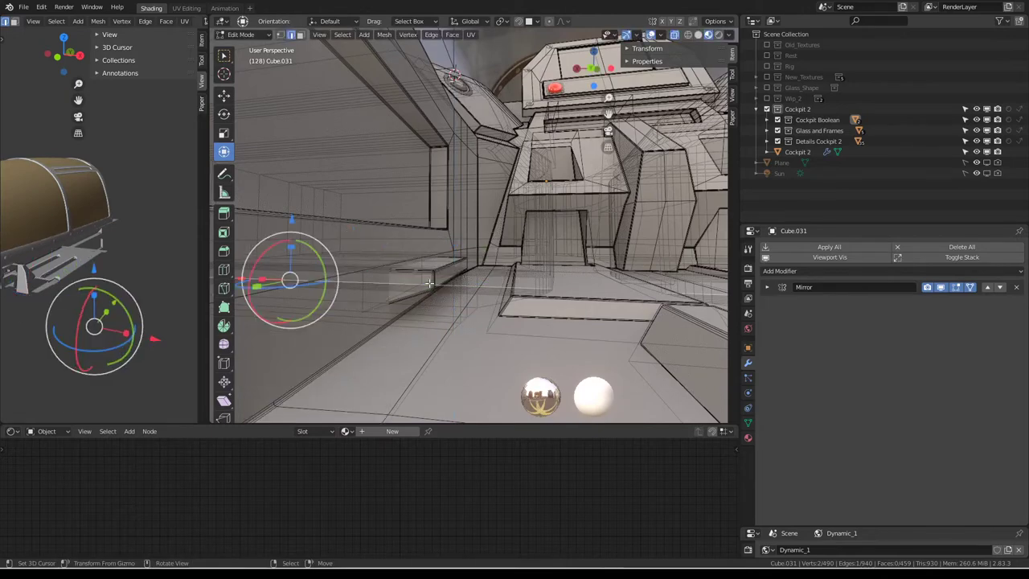
left_click(419, 296, "alt")
middle_click_drag(420, 295, 466, 242)
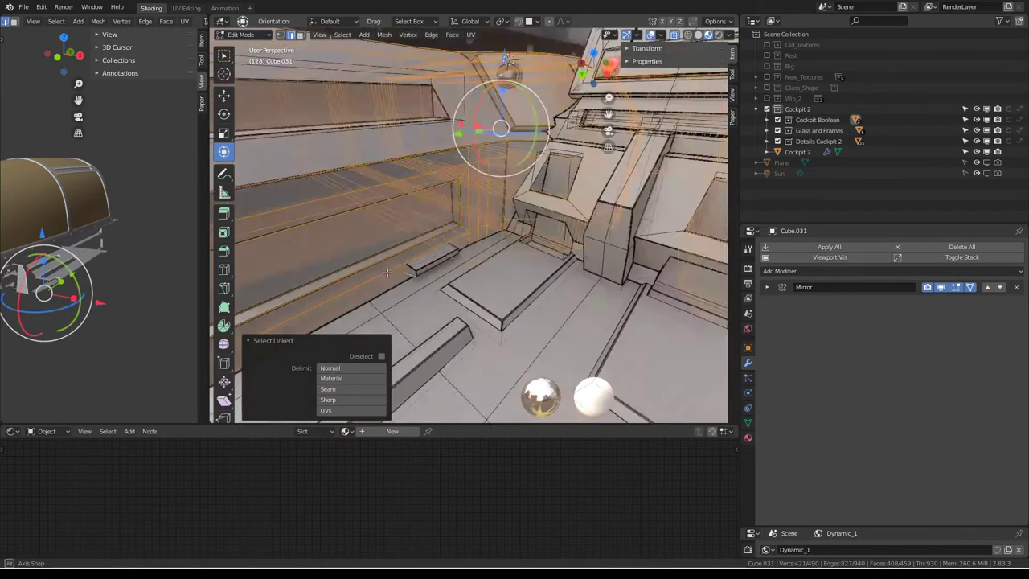
left_click(466, 244)
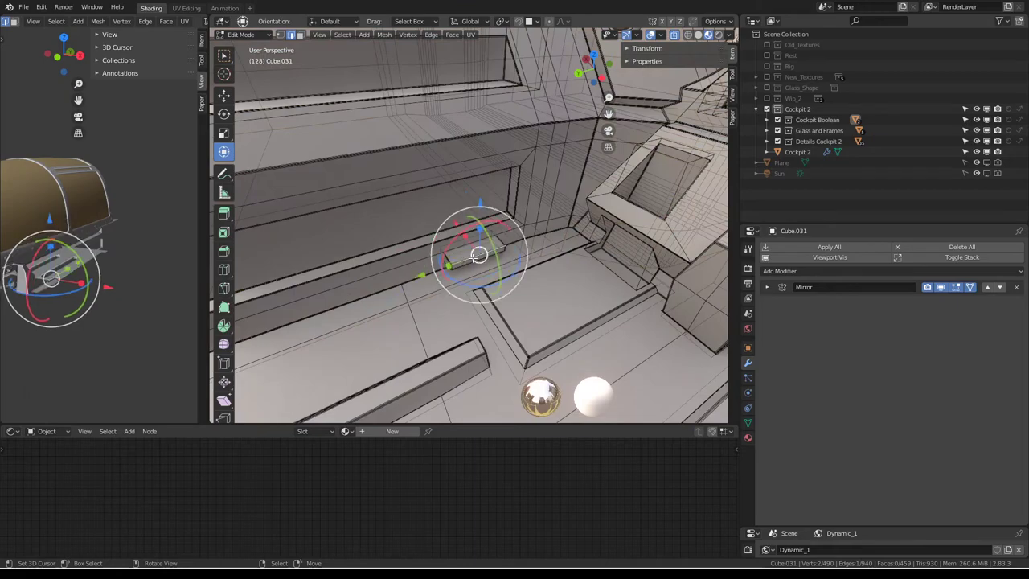
key("l")
mouse_move(478, 255)
middle_mouse_down()
mouse_move(509, 244)
mouse_move(463, 223)
mouse_move(463, 187)
mouse_move(505, 197)
middle_mouse_up()
right_click(504, 197)
key("Tab")
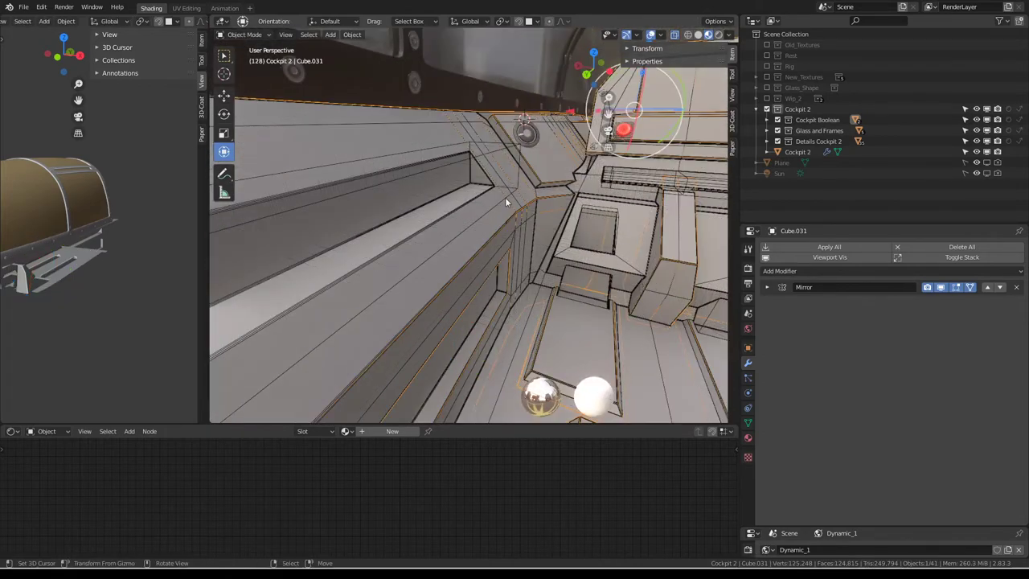
Select and frame Cockpit 2, then pick an edge on its side wall in Edit Mode.
left_click(504, 197)
key("KP_Decimal")
key("Tab")
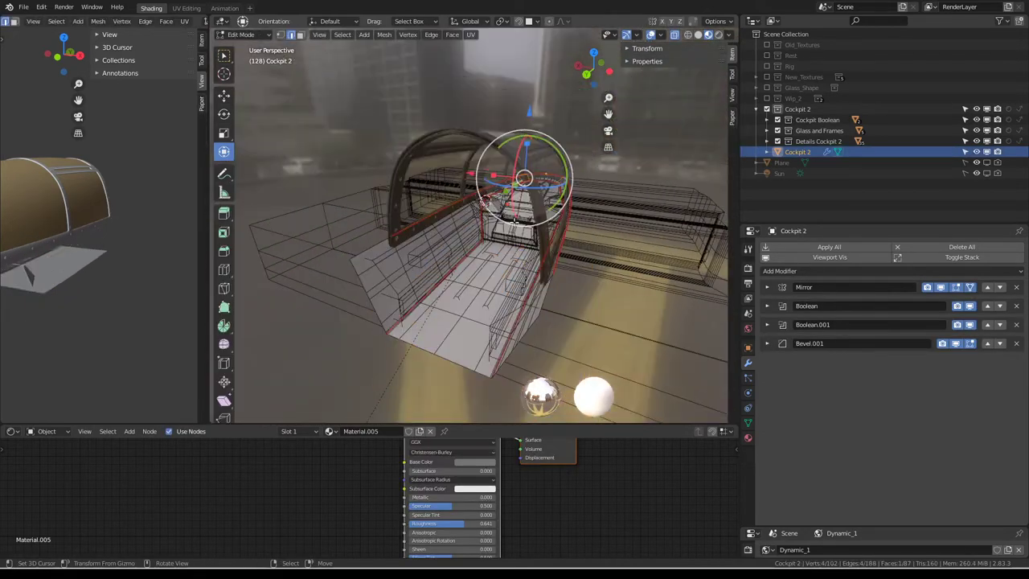
scroll(514, 217, "up", 6)
mouse_move(490, 265)
middle_mouse_down()
mouse_move(633, 170)
mouse_move(488, 232)
mouse_move(756, 39)
middle_mouse_up()
left_click(488, 233)
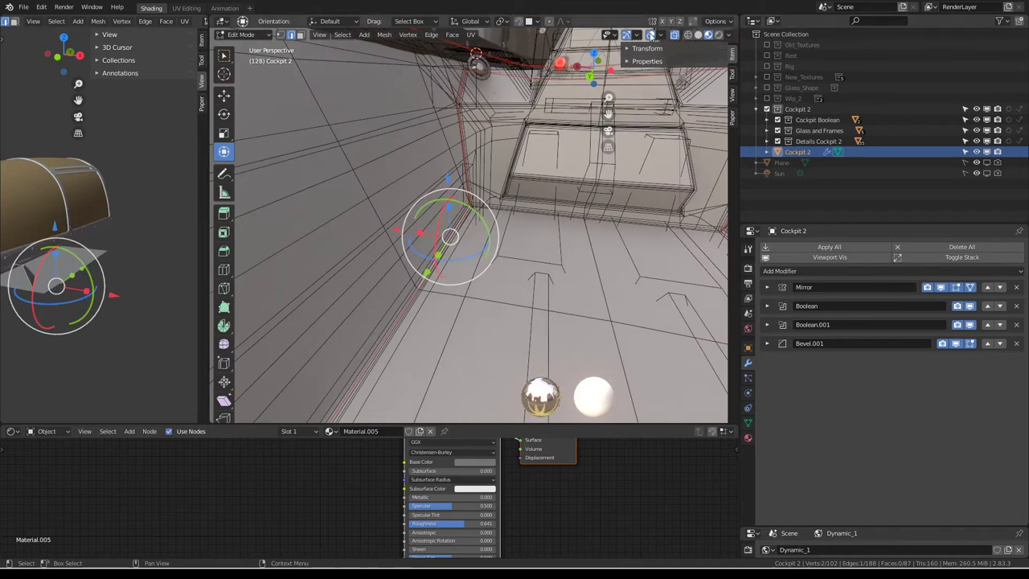
With overlays hidden, shift the selected side-wall edge along X twice.
left_click(651, 35)
left_click_drag(395, 224, 430, 234)
middle_click_drag(430, 235, 388, 228)
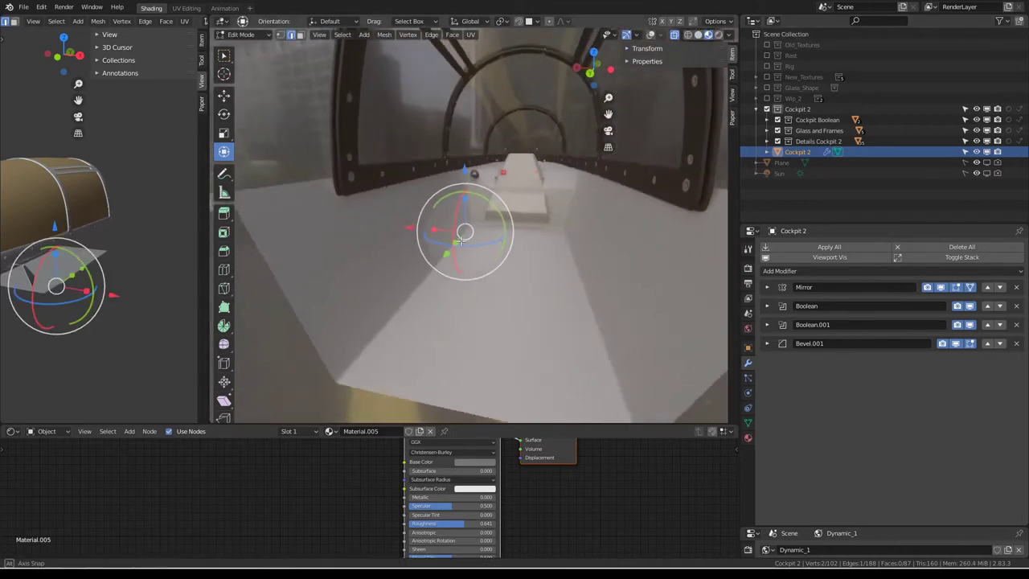
left_click_drag(406, 229, 440, 238)
left_click(655, 36)
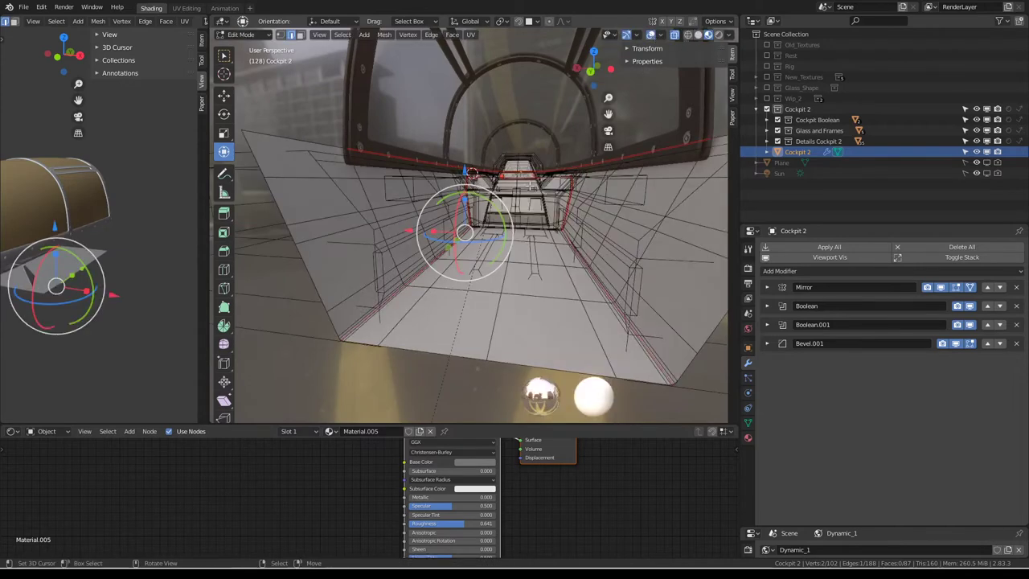
Extend the selection along the shortest edge path and move the loop down the canopy tunnel.
left_click(358, 318, "ctrl")
left_click_drag(382, 252, 419, 264)
middle_click_drag(418, 263, 528, 181)
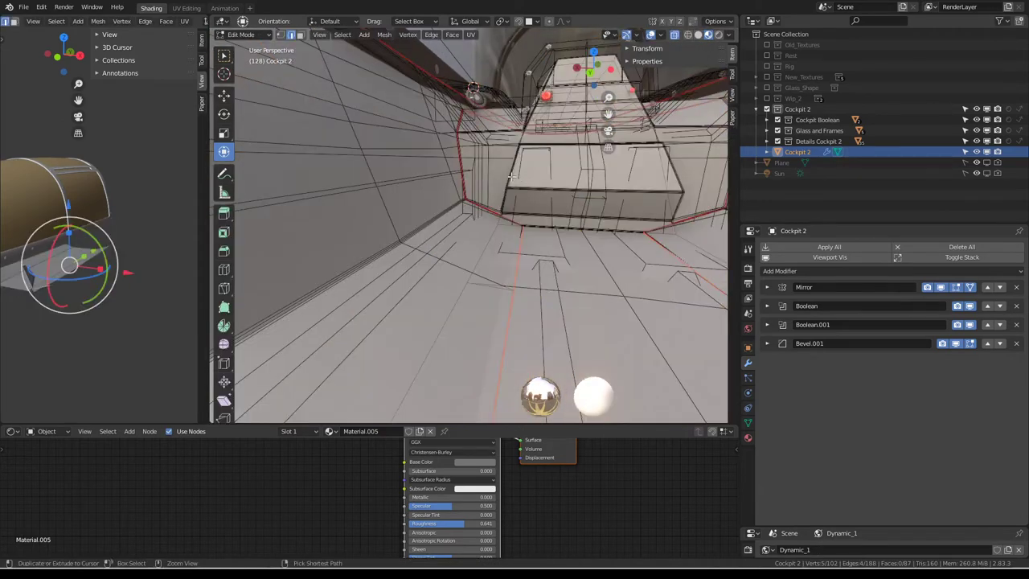
mouse_move(469, 224)
middle_mouse_down()
mouse_move(466, 313)
mouse_move(470, 275)
middle_mouse_up()
left_click_drag(471, 276, 394, 267)
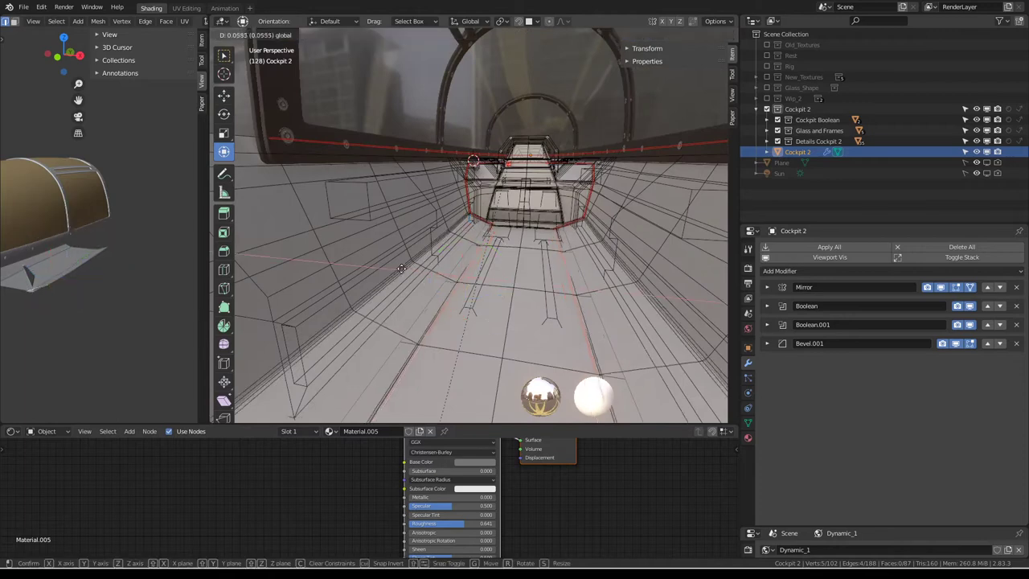
left_click(394, 267)
Preview the reshaped wall in Object Mode and adjust the selected geometry again.
key("Tab")
middle_click_drag(394, 268, 432, 233)
key("Tab")
key("g")
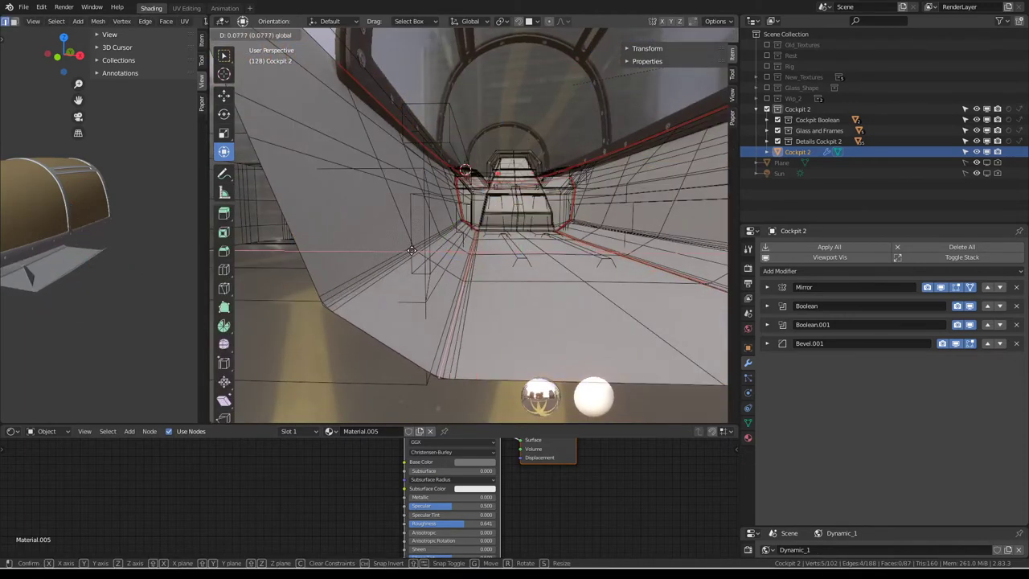
left_click(410, 249)
key("Tab")
mouse_move(410, 249)
middle_mouse_down()
mouse_move(456, 218)
mouse_move(504, 205)
mouse_move(492, 155)
middle_mouse_up()
Compare Edit and Object Mode views, then bring the console into close view.
key("Tab")
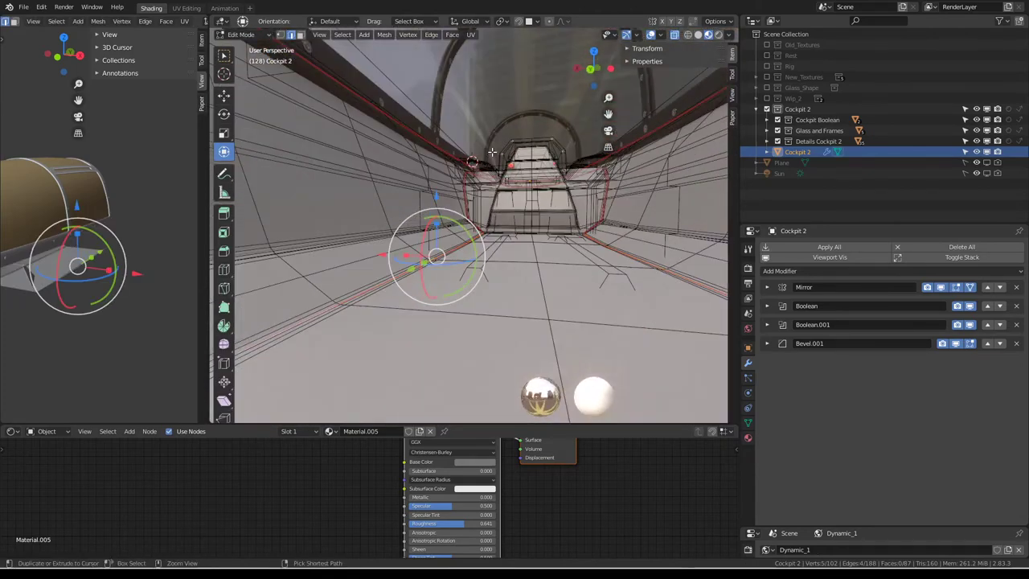
key("Tab")
key("Tab")
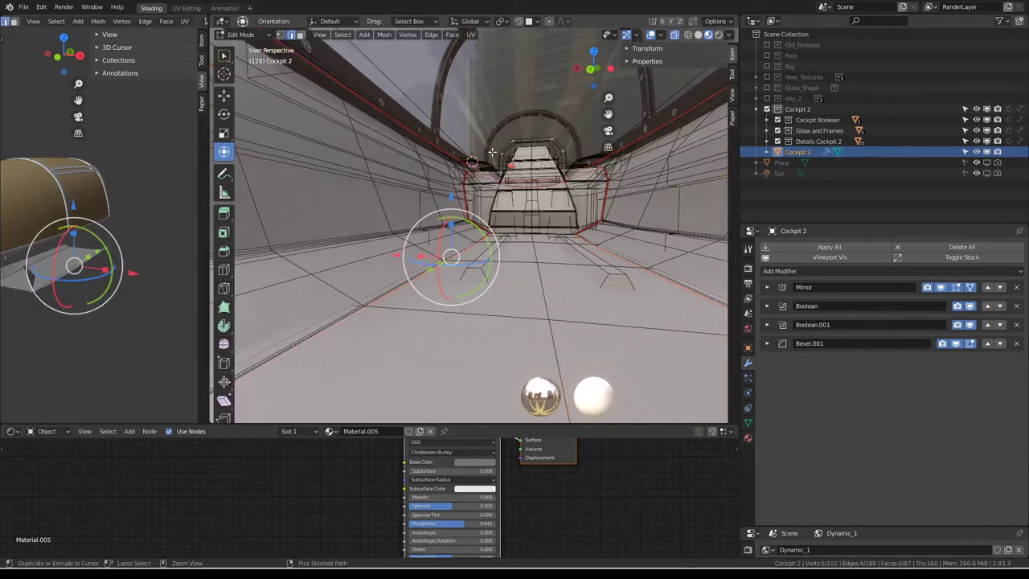
key("Tab")
key("Tab")
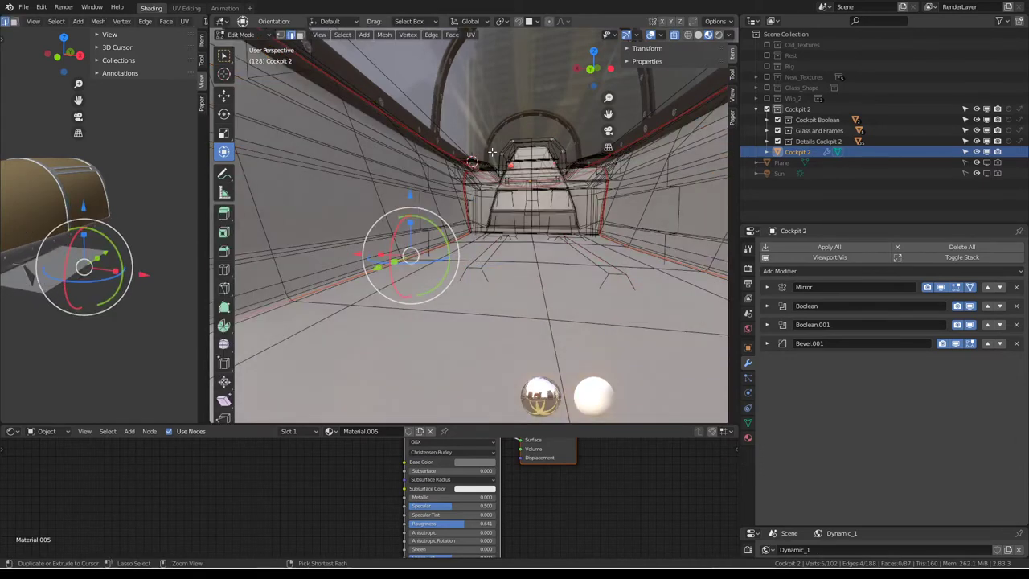
key("Tab")
mouse_move(468, 271)
middle_mouse_down()
mouse_move(457, 254)
mouse_move(578, 194)
mouse_move(721, 215)
mouse_move(612, 204)
mouse_move(422, 270)
mouse_move(524, 218)
mouse_move(475, 238)
mouse_move(547, 232)
mouse_move(492, 177)
mouse_move(478, 222)
mouse_move(462, 216)
mouse_move(480, 206)
middle_mouse_up()
scroll(478, 222, "up", 2)
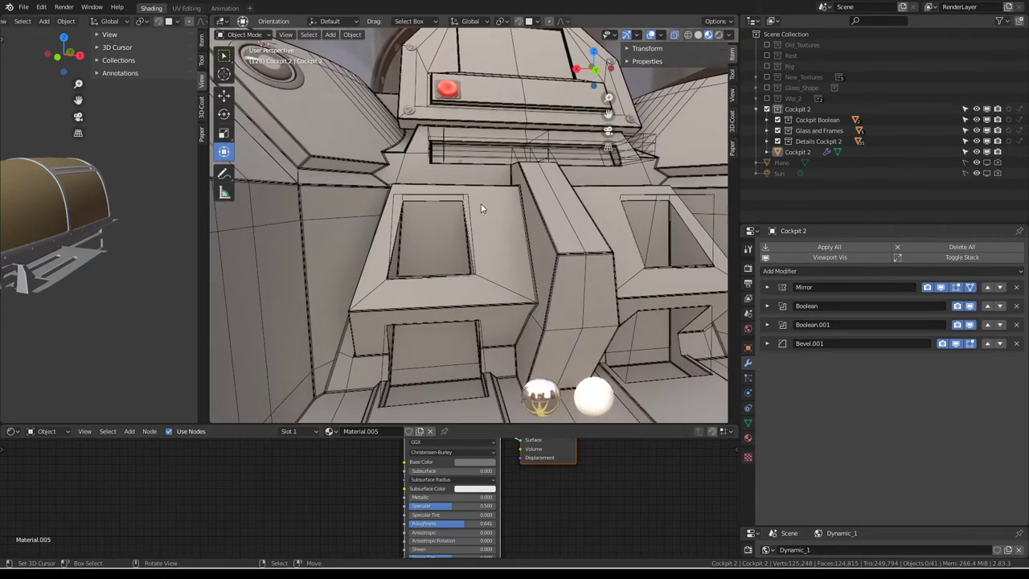
Select the Cube.029 cutter, subdivide its selected faces and slide the new edge into place.
left_click(475, 219)
left_click(473, 217)
key("Tab")
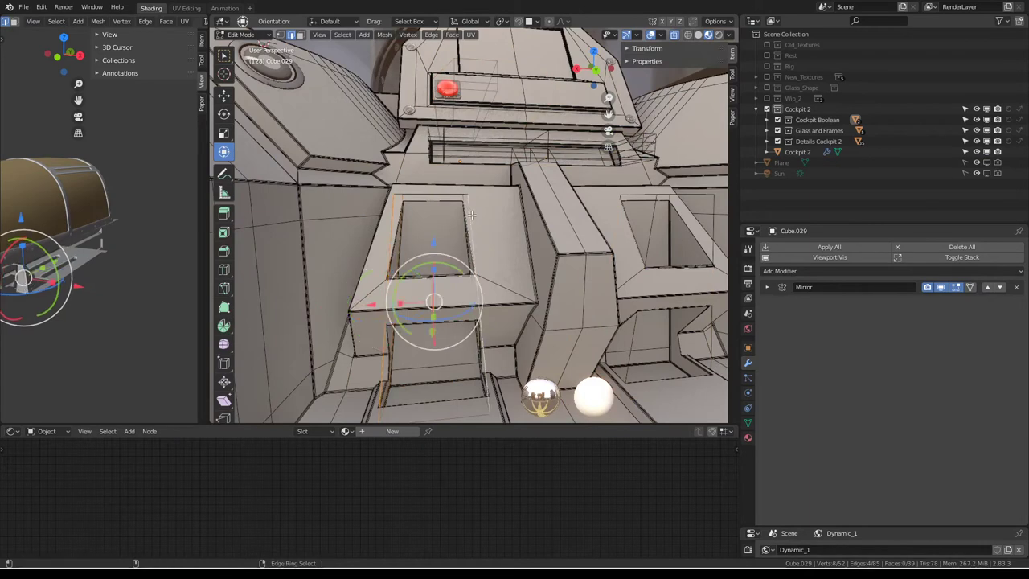
left_click(503, 224)
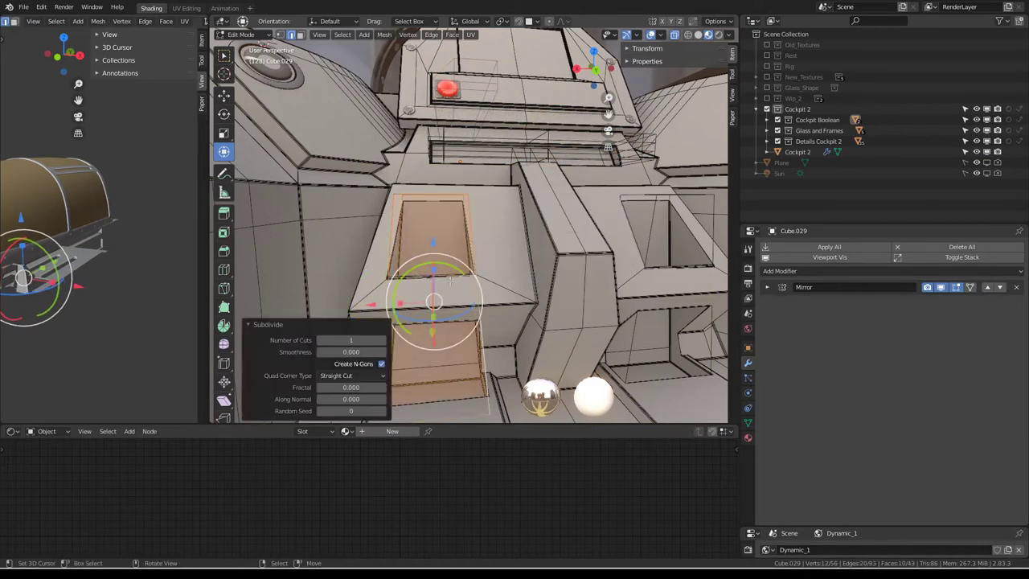
key("g")
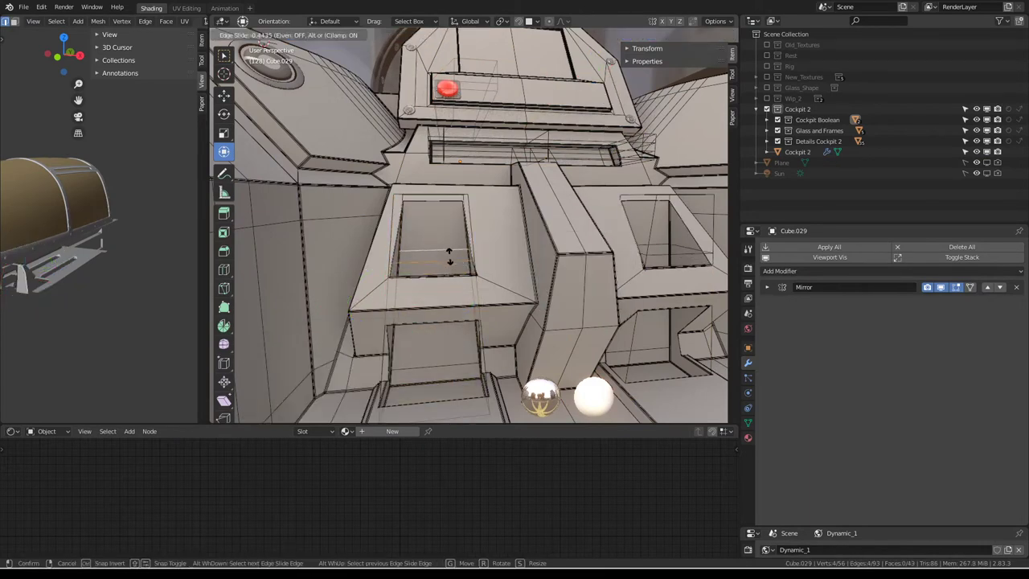
left_click(448, 246)
Try sliding the cutter face sideways along X, then undo that move.
middle_click_drag(448, 246, 456, 211)
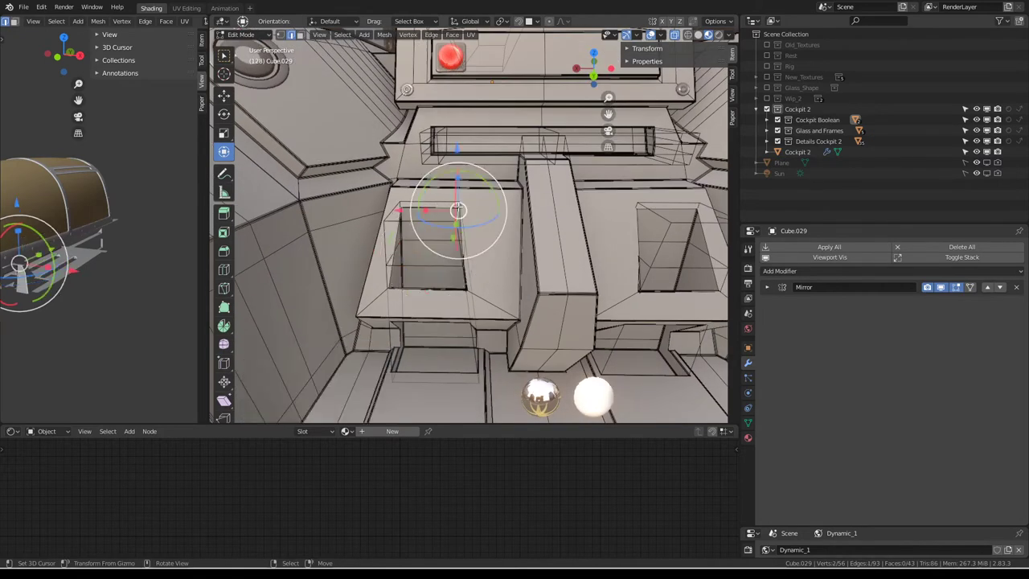
mouse_move(397, 208)
left_mouse_down()
mouse_move(486, 212)
mouse_move(460, 210)
left_mouse_up()
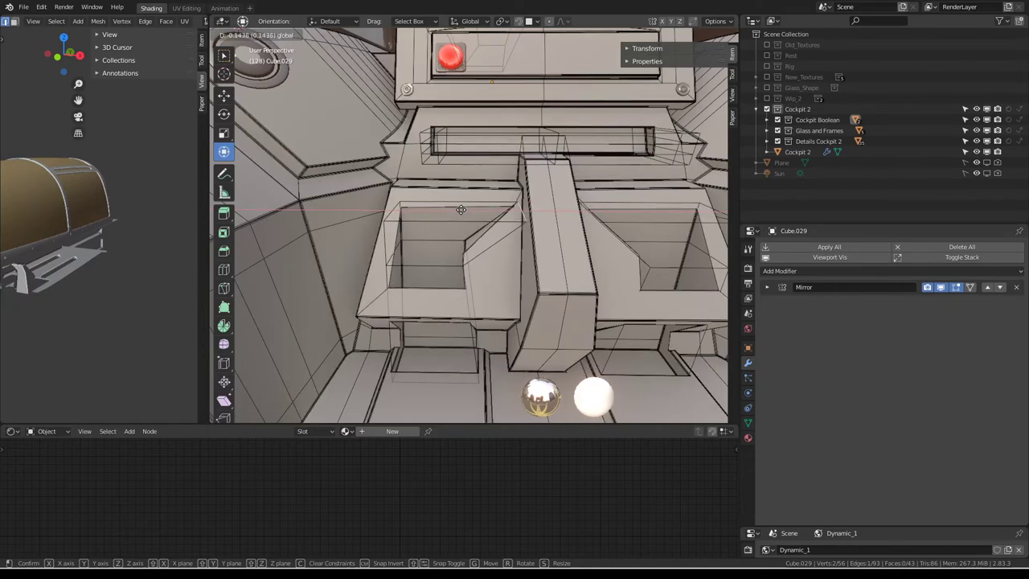
mouse_move(459, 211)
middle_mouse_down()
mouse_move(471, 186)
mouse_move(424, 210)
middle_mouse_up()
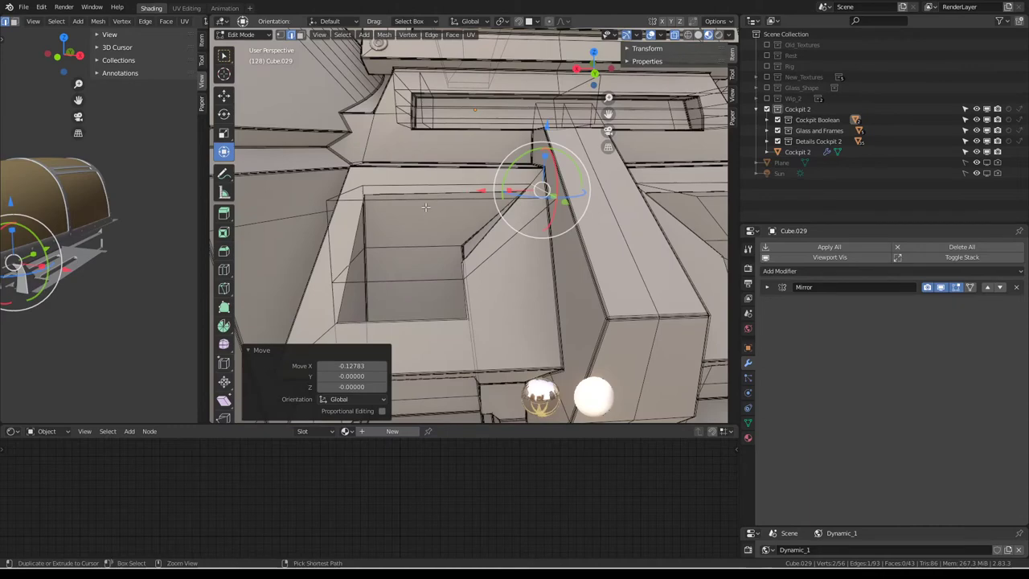
key("ctrl+z")
Slightly rotate the piece under the central console and nudge it vertically.
key("Tab")
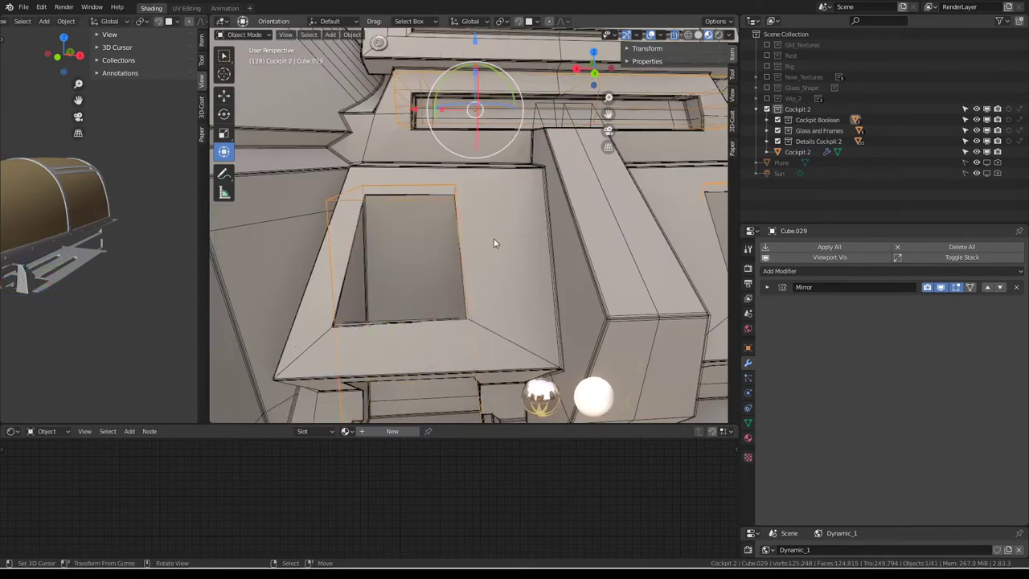
mouse_move(493, 239)
middle_mouse_down()
mouse_move(472, 217)
mouse_move(486, 267)
mouse_move(511, 182)
mouse_move(653, 183)
mouse_move(560, 179)
middle_mouse_up()
key("Tab")
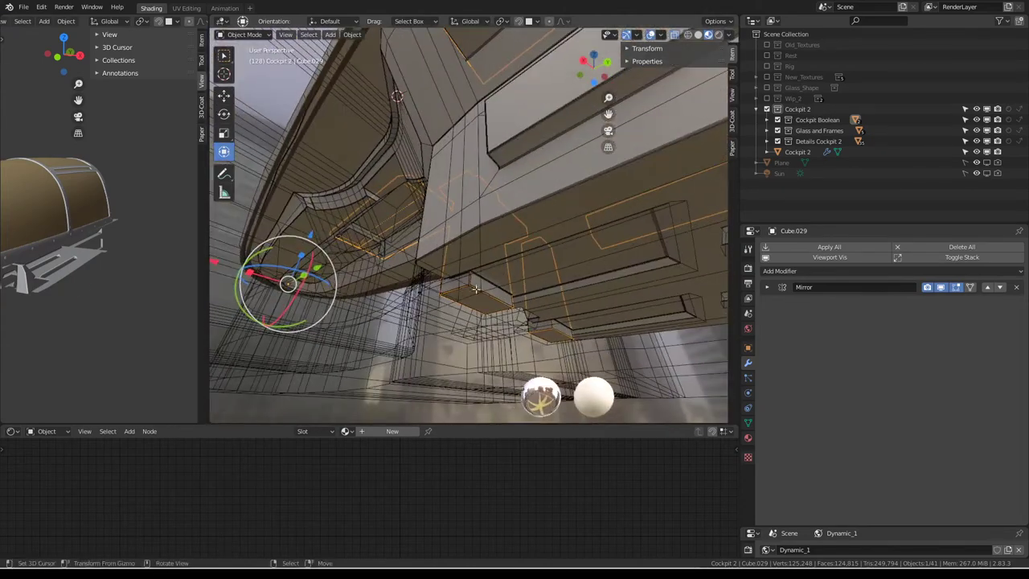
left_click(470, 296)
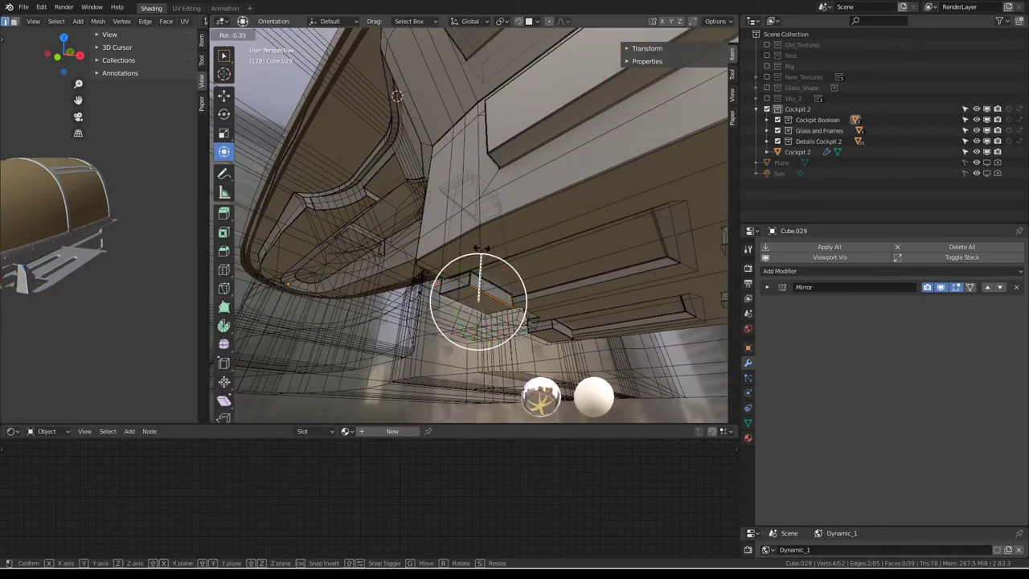
left_click(480, 248)
left_click_drag(478, 248, 478, 240)
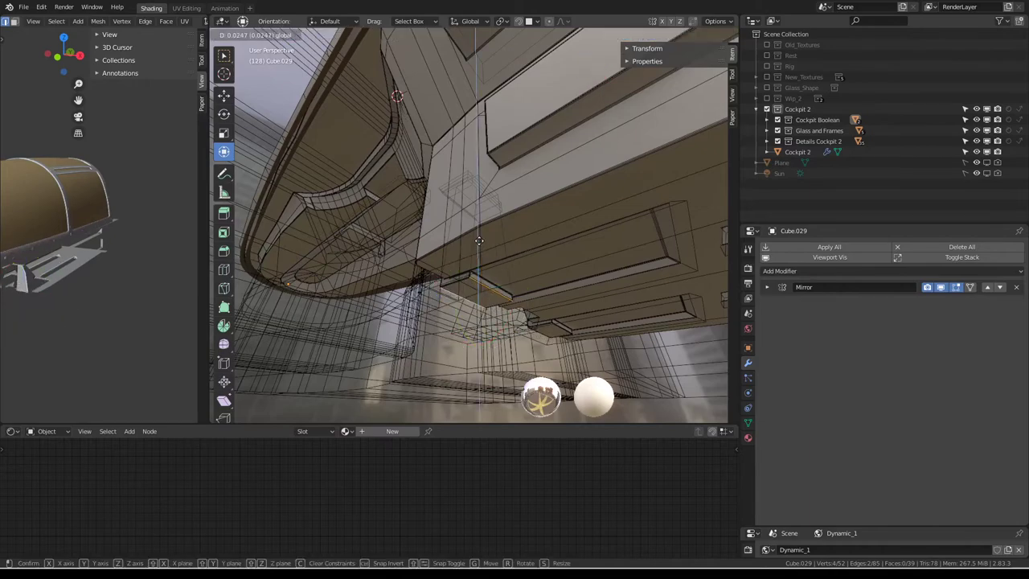
left_click(478, 240)
middle_click_drag(478, 240, 519, 226)
Change the pivot point and flatten the first recess vertices to zero width on X.
key("Tab")
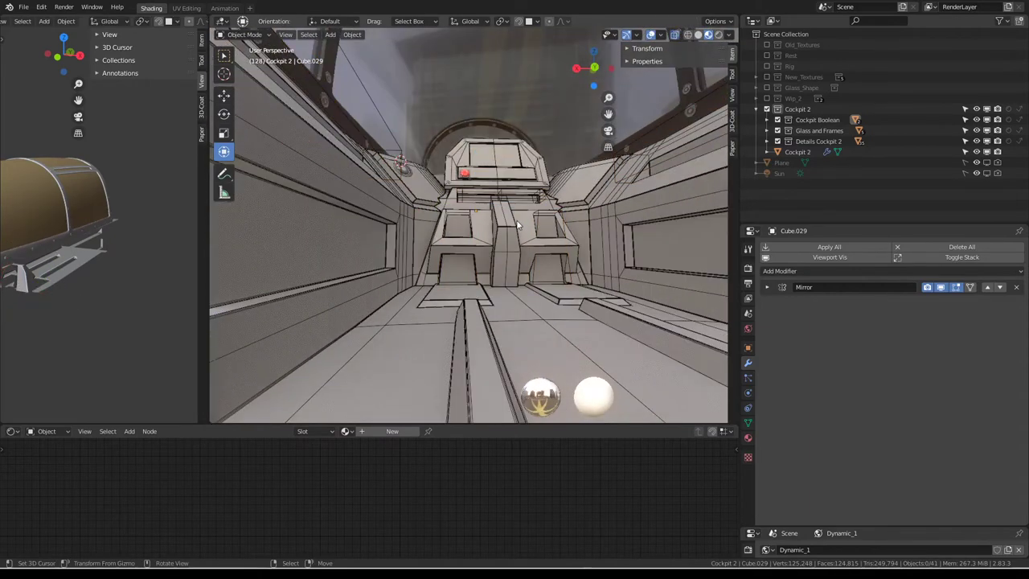
scroll(518, 226, "up", 3)
scroll(506, 223, "up", 2)
mouse_move(506, 223)
middle_mouse_down()
mouse_move(476, 215)
mouse_move(487, 196)
mouse_move(450, 184)
mouse_move(447, 161)
mouse_move(498, 155)
mouse_move(496, 198)
middle_mouse_up()
key("Tab")
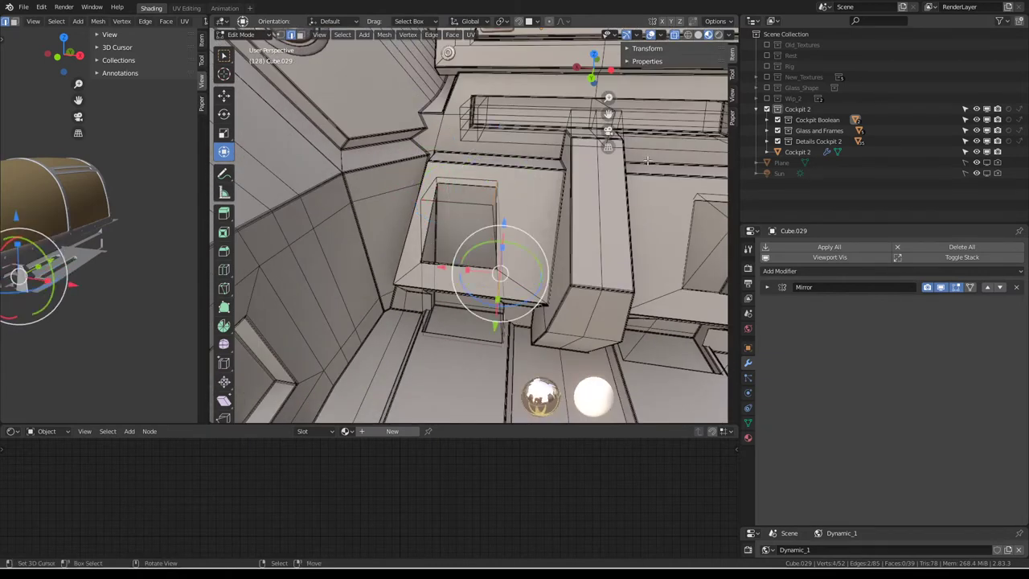
left_click(511, 24)
left_click(534, 80)
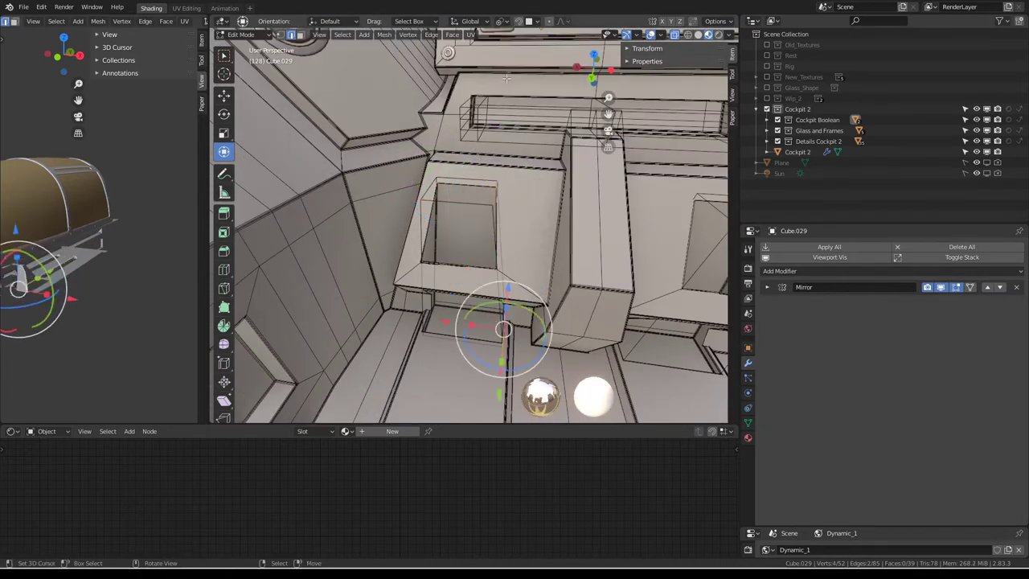
key("s")
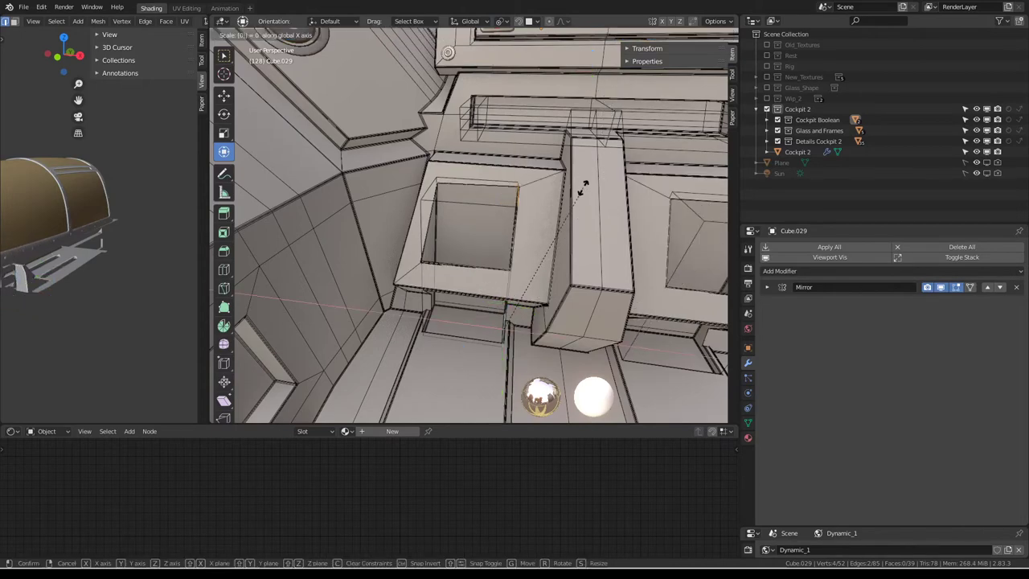
key("Return")
Flatten the other recess vertices to zero width along X as well.
mouse_move(584, 187)
middle_mouse_down()
mouse_move(447, 208)
mouse_move(441, 187)
middle_mouse_up()
left_click(440, 187)
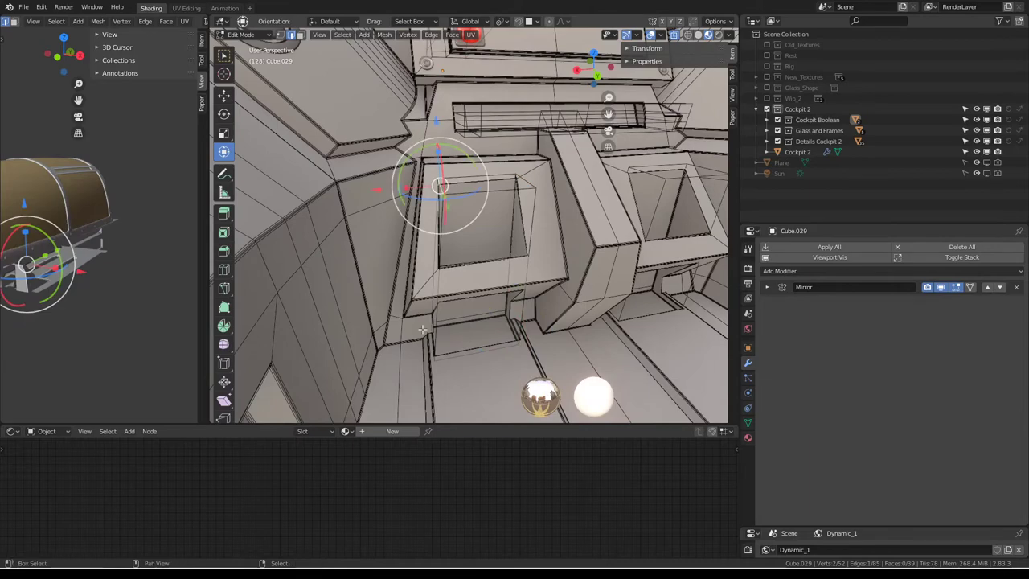
key("s")
key("x")
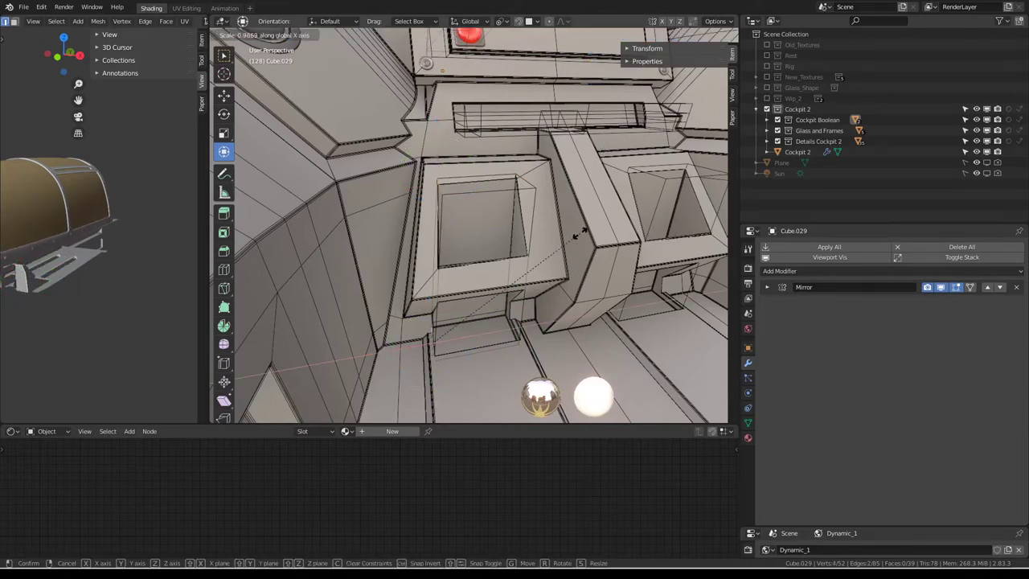
key("Return")
mouse_move(574, 232)
middle_mouse_down()
mouse_move(546, 208)
mouse_move(518, 219)
mouse_move(402, 197)
middle_mouse_up()
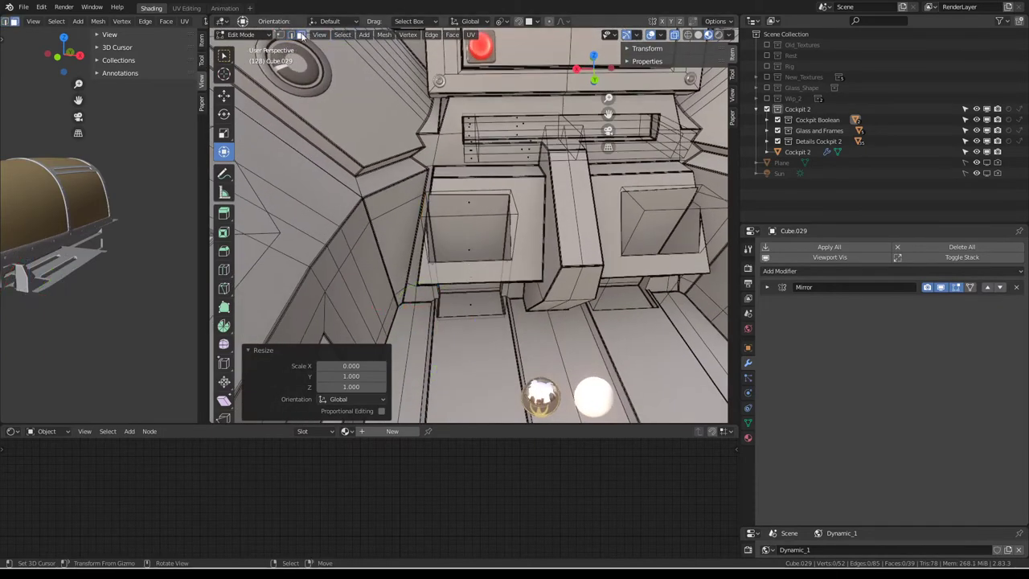
Move the four left-recess vertices along X and check the result in Object Mode.
middle_click_drag(420, 225, 433, 239)
left_click(433, 238)
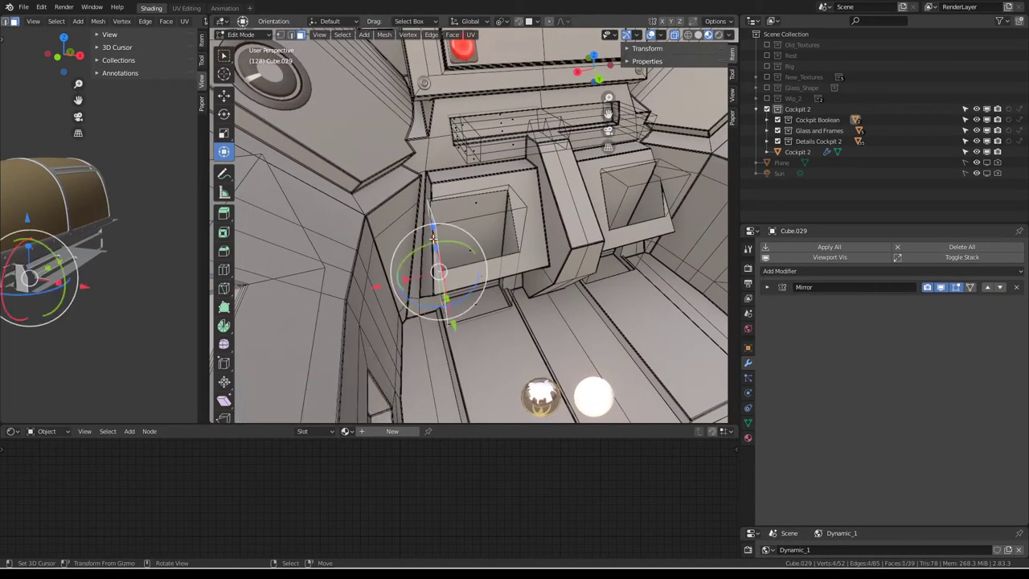
key("g")
left_click(394, 285)
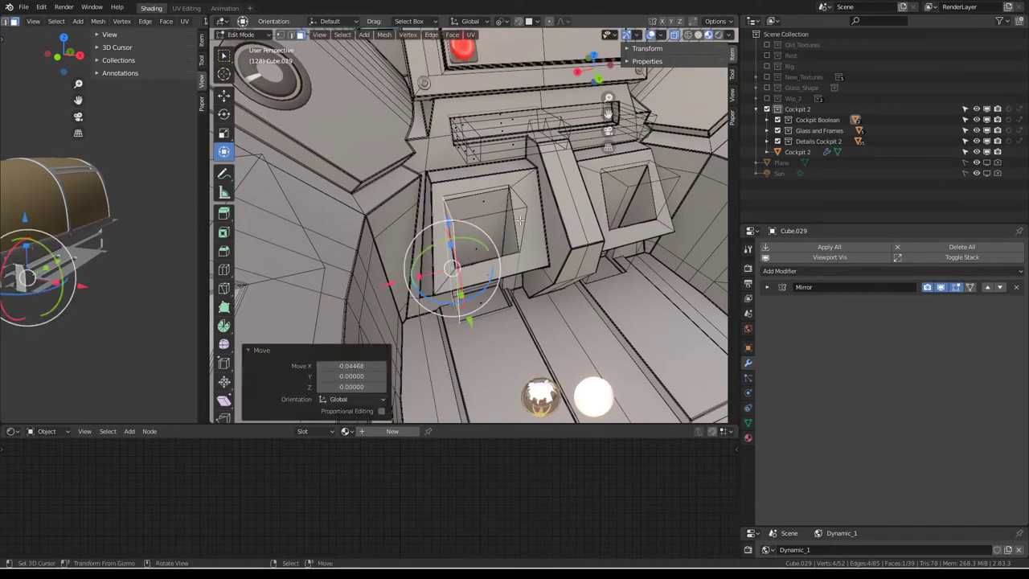
mouse_move(520, 220)
middle_mouse_down()
mouse_move(509, 279)
mouse_move(473, 268)
middle_mouse_up()
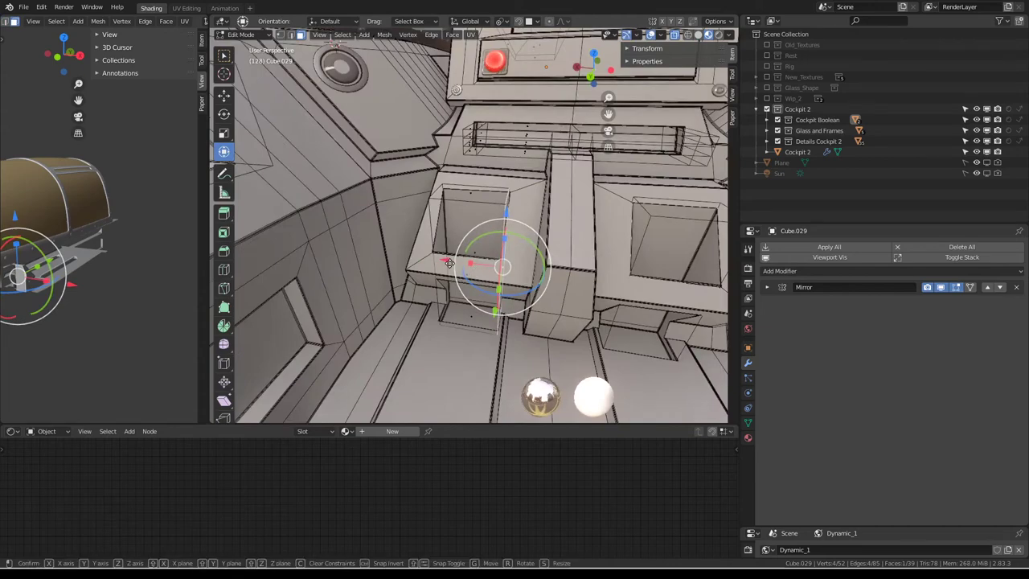
left_click_drag(449, 263, 450, 266)
key("Tab")
mouse_move(450, 265)
middle_mouse_down()
mouse_move(512, 234)
mouse_move(485, 209)
middle_mouse_up()
key("Tab")
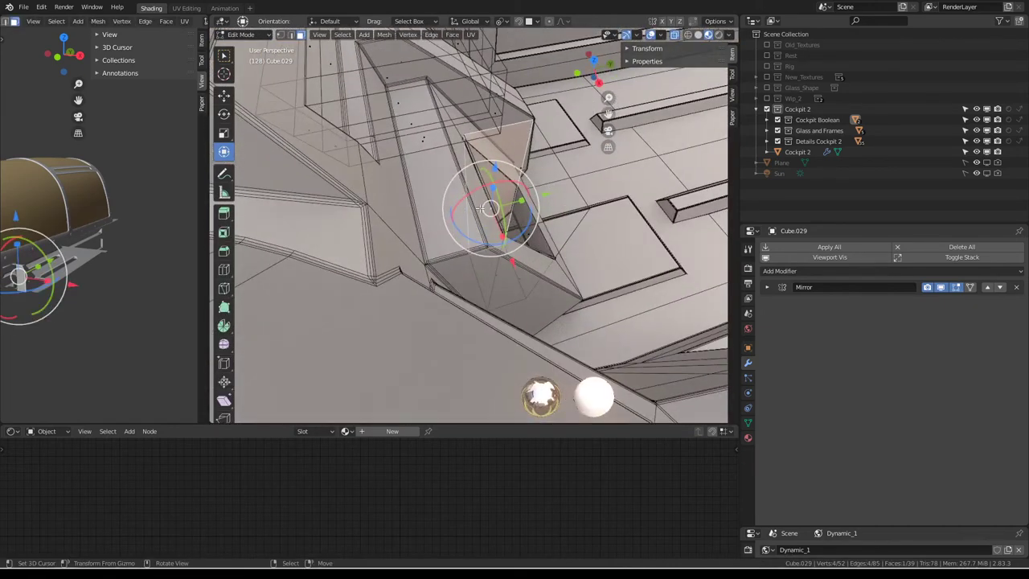
Flatten the recess vertices to zero along Y and nudge them 0.00916 along X.
mouse_move(490, 209)
middle_mouse_down()
mouse_move(514, 229)
mouse_move(482, 241)
middle_mouse_up()
key("s")
key("y")
key("0")
key("Return")
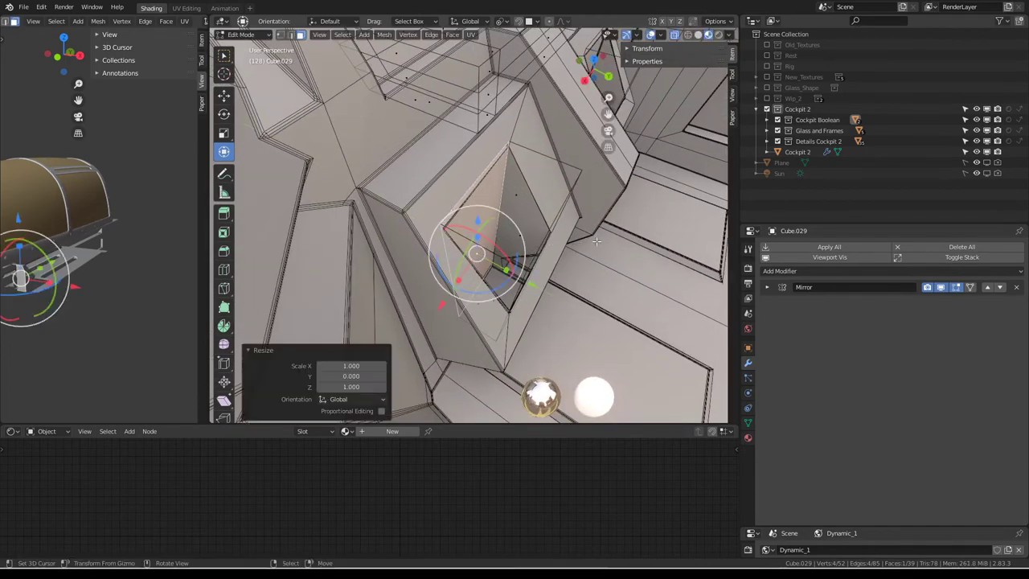
mouse_move(596, 241)
middle_mouse_down()
mouse_move(507, 166)
mouse_move(517, 263)
mouse_move(465, 249)
mouse_move(512, 250)
middle_mouse_up()
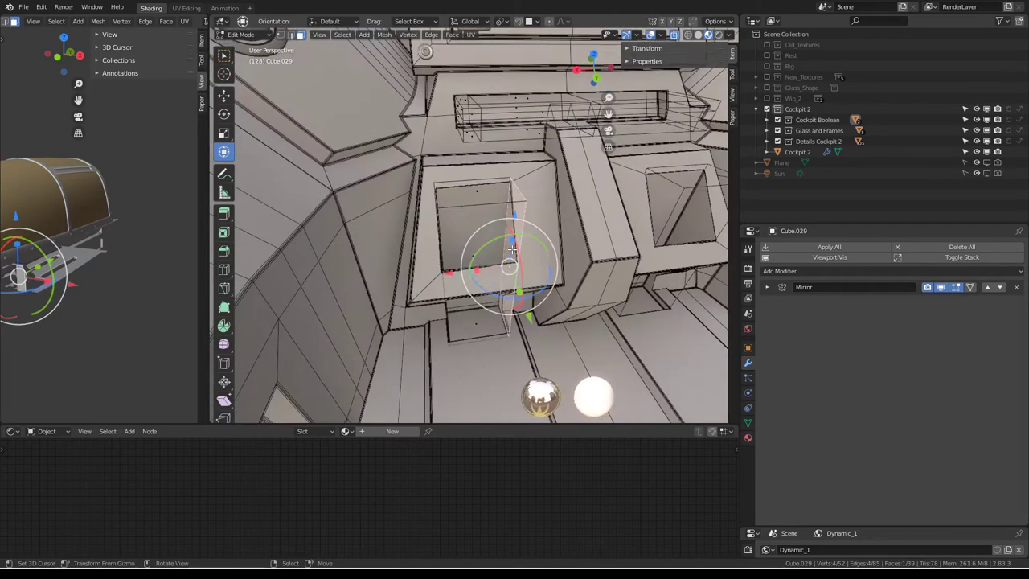
left_click_drag(449, 272, 451, 271)
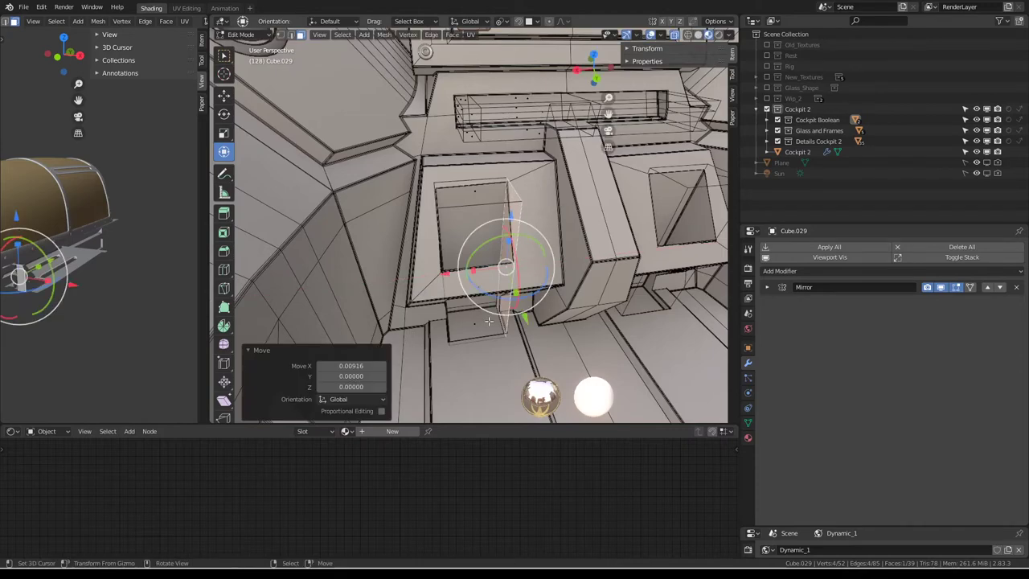
mouse_move(451, 271)
middle_mouse_down()
mouse_move(443, 262)
mouse_move(419, 286)
mouse_move(499, 219)
mouse_move(491, 228)
middle_mouse_up()
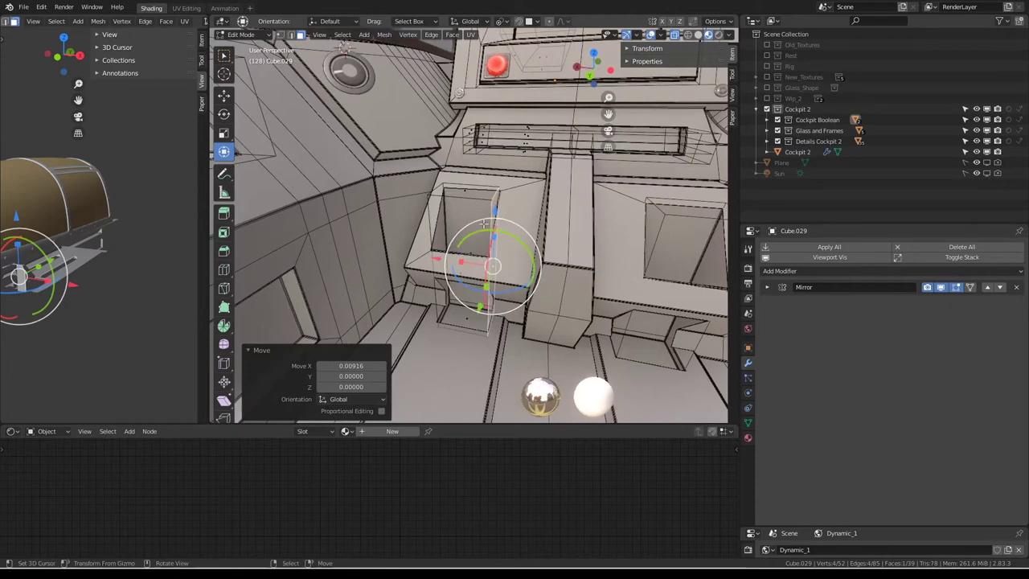
Duplicate the connected cutter part, narrow it to 0.411 on X, and place it beside the central column.
key("l")
mouse_move(493, 265)
middle_mouse_down()
mouse_move(518, 261)
mouse_move(521, 246)
middle_mouse_up()
key("shift+d")
key("s")
key("x")
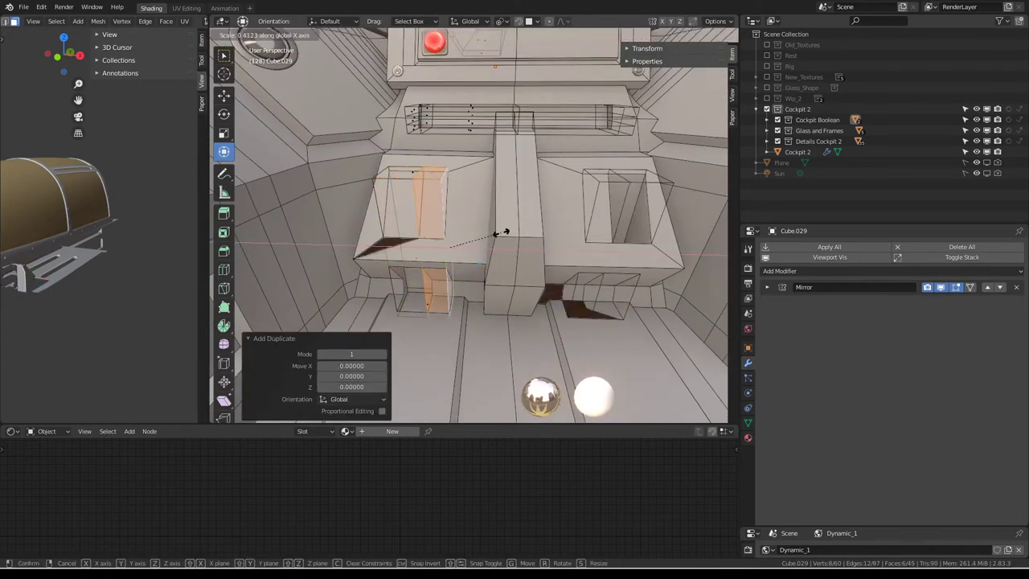
left_click(499, 233)
key("g")
key("x")
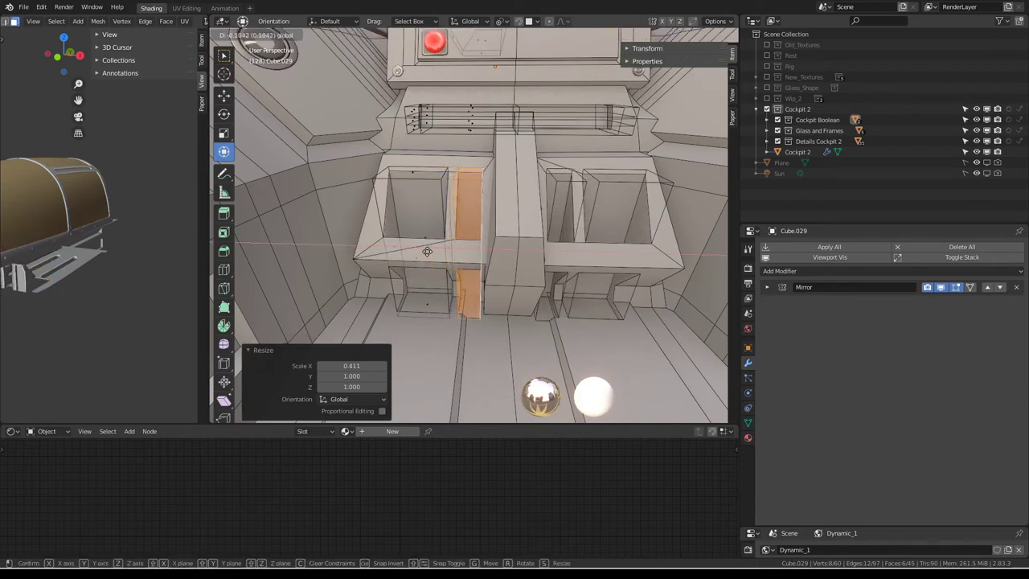
left_click(427, 251)
Rescale the duplicate to 0.494 on X and shift it sideways along X.
mouse_move(427, 251)
middle_mouse_down()
mouse_move(595, 233)
mouse_move(523, 214)
middle_mouse_up()
key("s")
key("x")
left_click(553, 230)
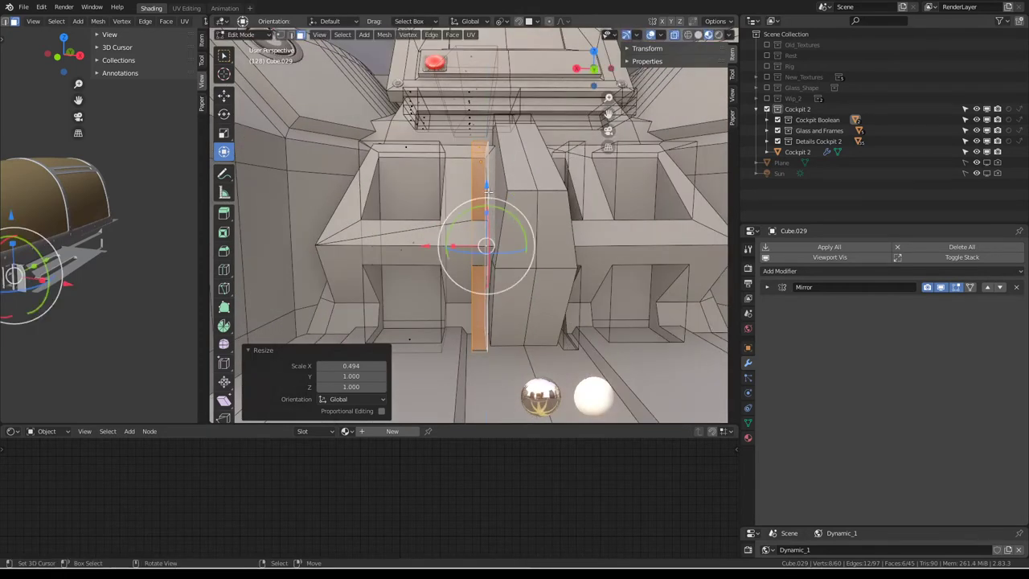
middle_click_drag(485, 185, 447, 261)
key("g")
key("x")
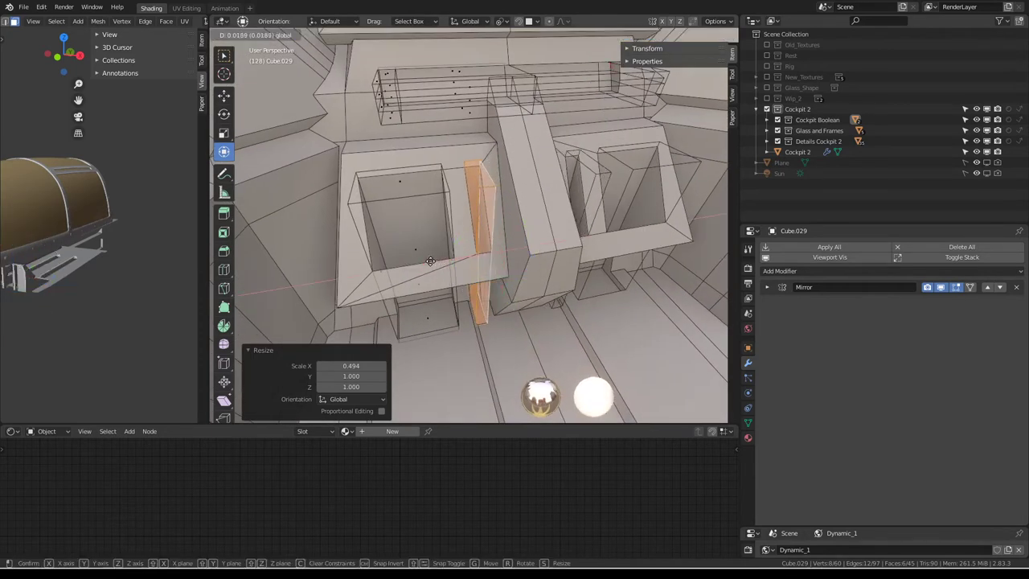
left_click(423, 259)
Shrink the duplicate to 0.522 on Y and move it along Y.
middle_click_drag(423, 260, 532, 288)
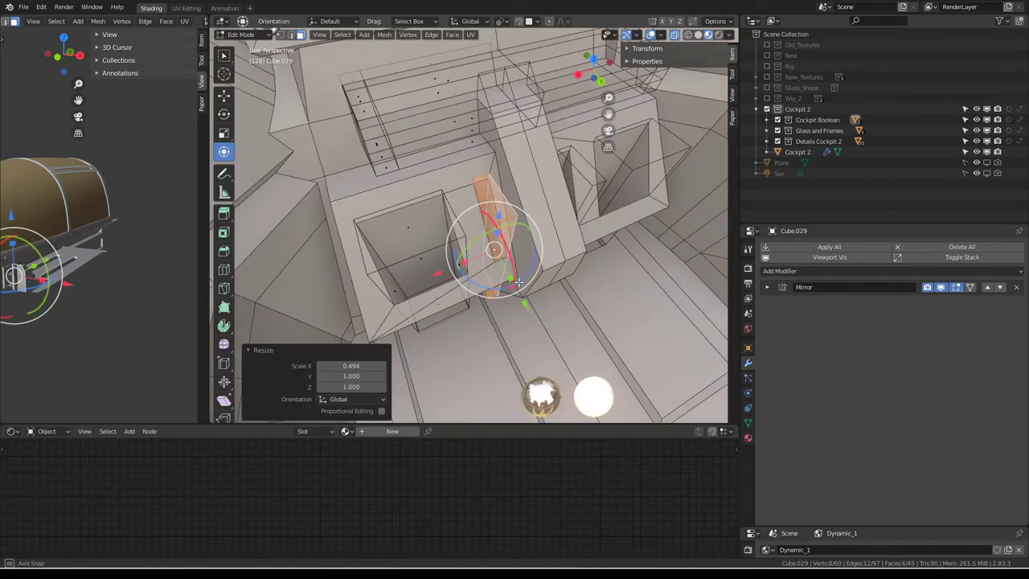
key("s")
key("y")
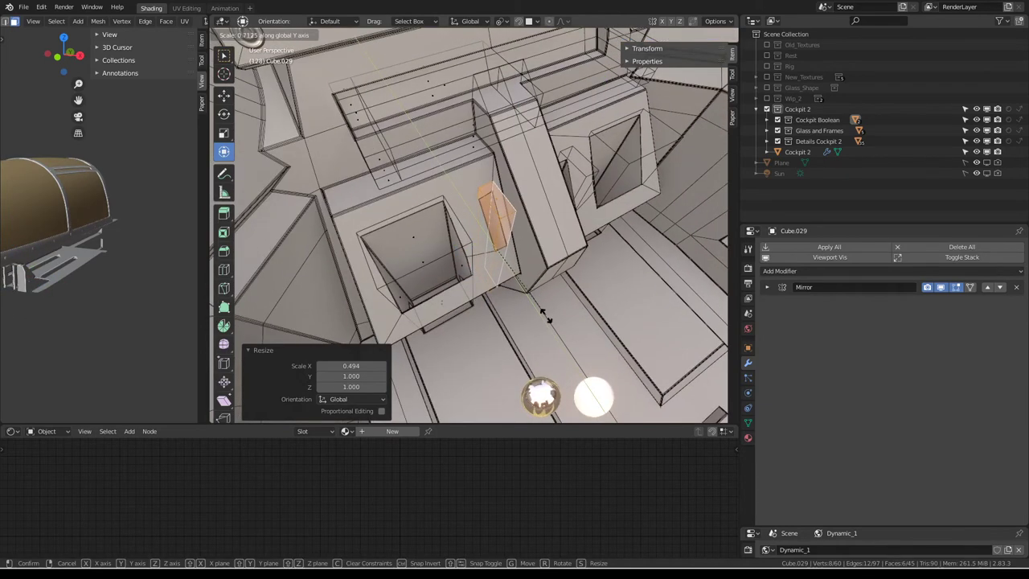
left_click(532, 297)
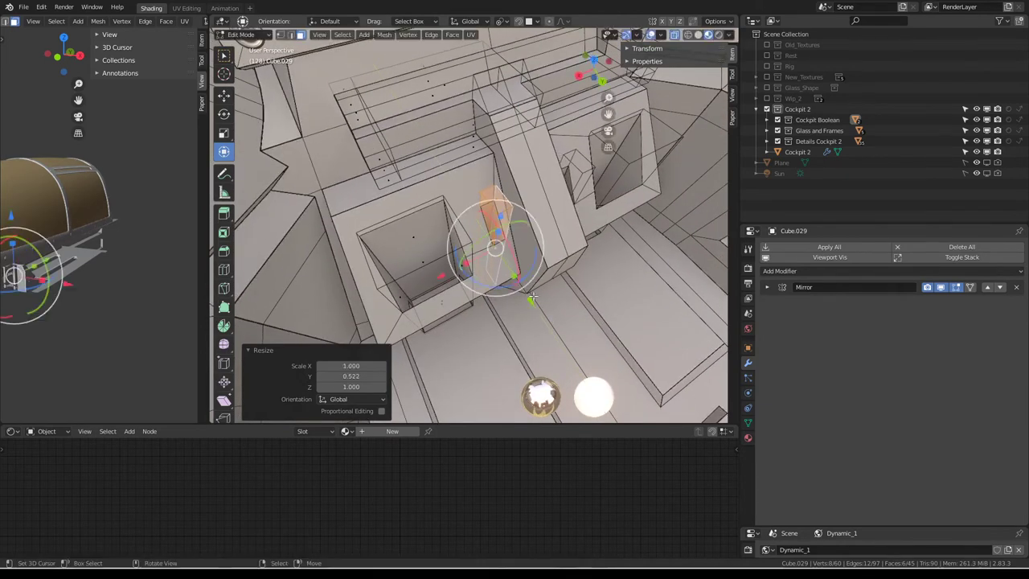
key("g")
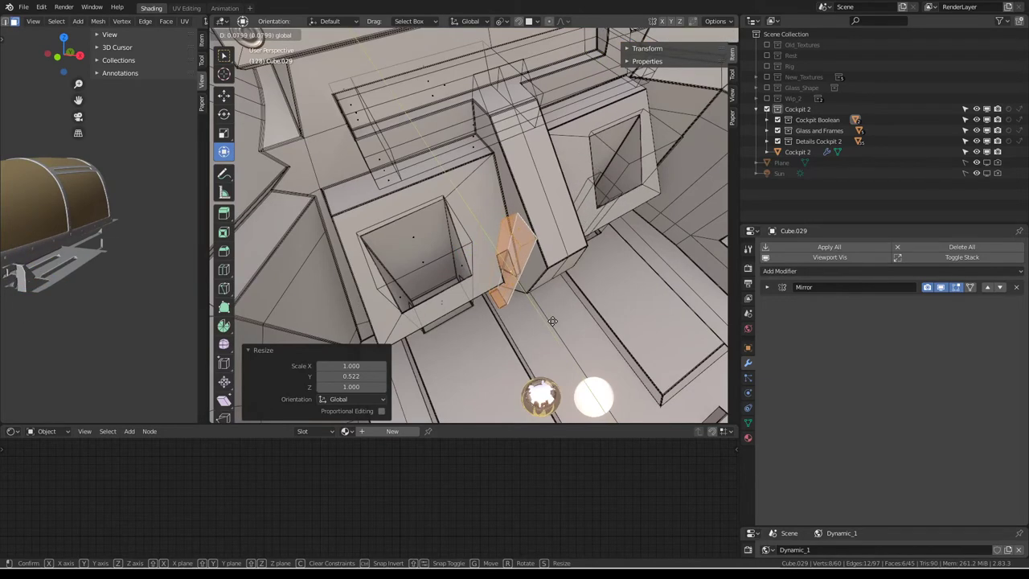
left_click(553, 322)
mouse_move(552, 322)
middle_mouse_down()
mouse_move(514, 239)
mouse_move(411, 285)
mouse_move(489, 169)
mouse_move(498, 205)
middle_mouse_up()
Review the console in Object Mode and shift the strip slightly sideways.
key("Tab")
key("Tab")
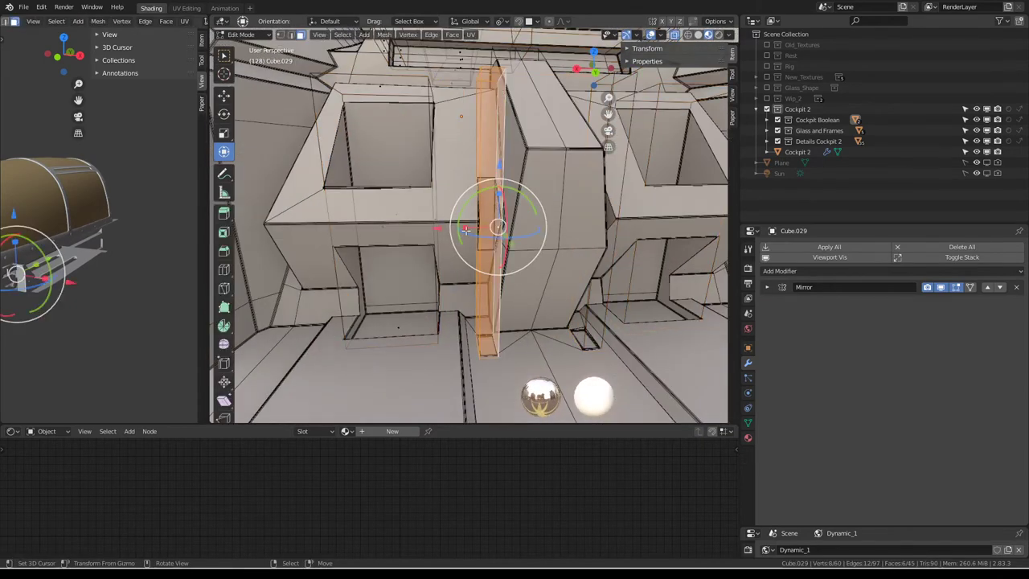
left_click_drag(441, 229, 439, 229)
left_click(437, 228)
middle_click_drag(438, 229, 480, 270)
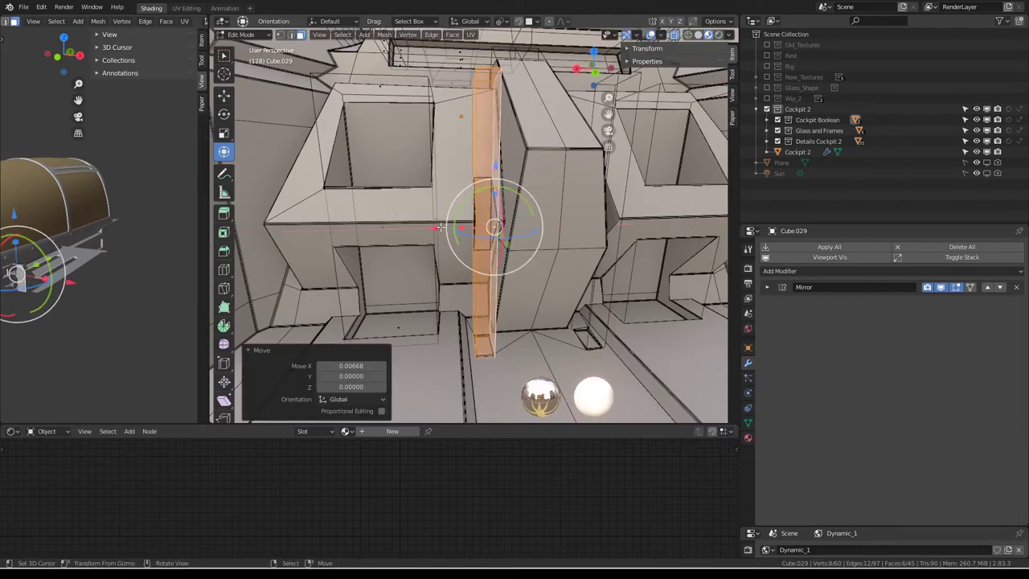
mouse_move(483, 213)
middle_mouse_down()
mouse_move(500, 195)
mouse_move(441, 263)
middle_mouse_up()
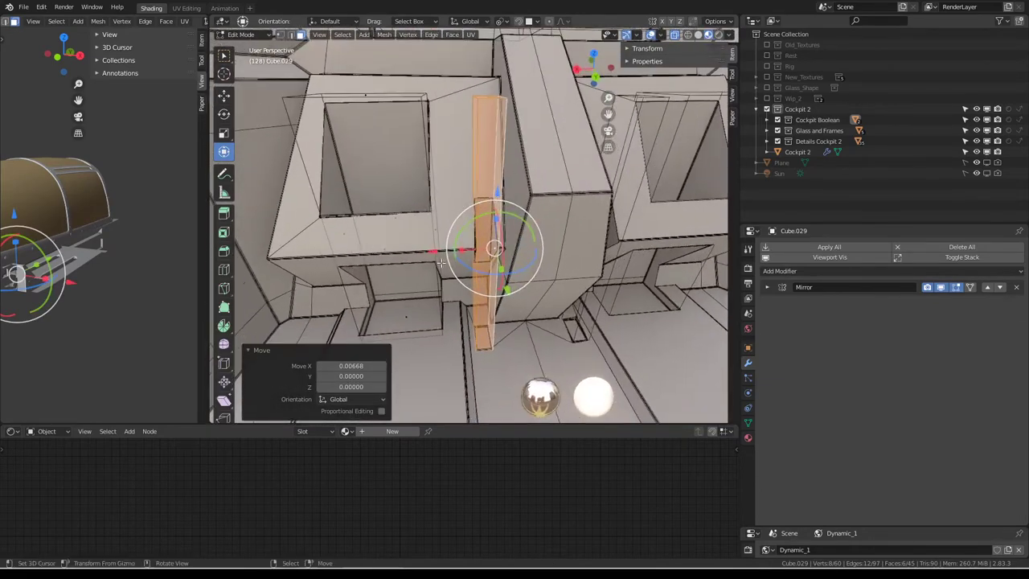
key("g")
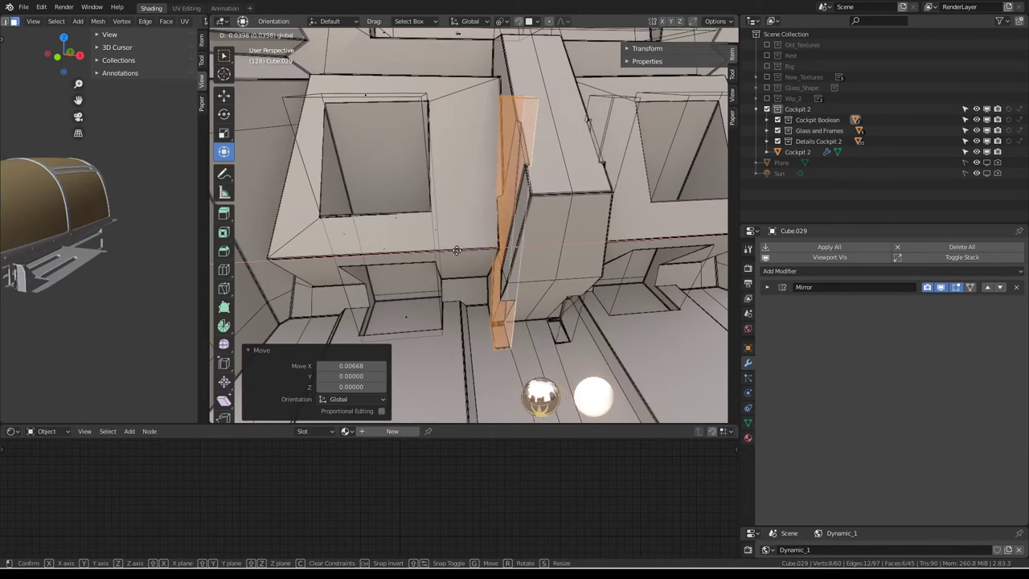
left_click(455, 250)
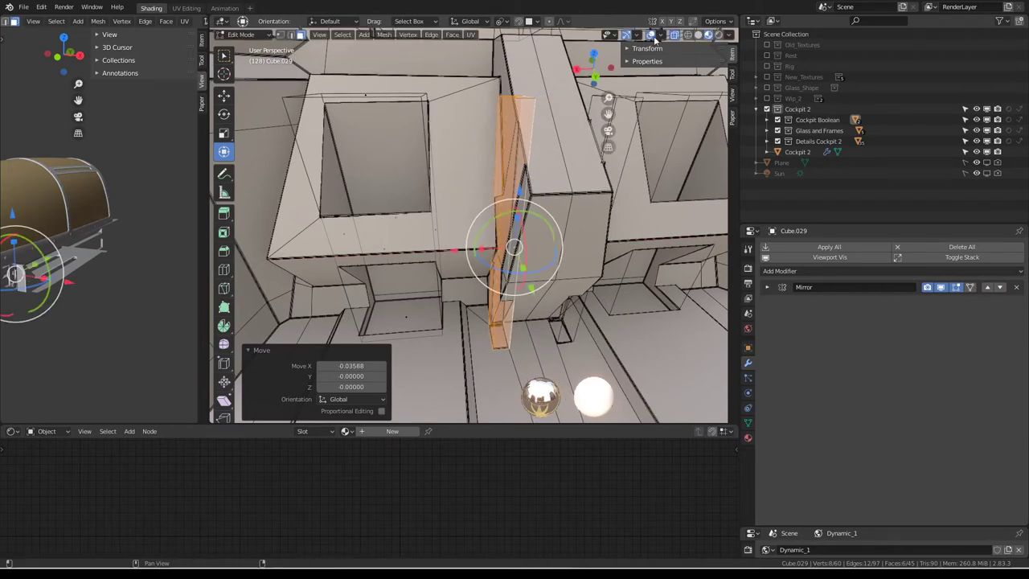
With overlays hidden, move the cutter -0.03347 along X to centre it in the slot.
left_click(655, 38)
mouse_move(530, 200)
middle_mouse_down()
mouse_move(470, 238)
mouse_move(485, 298)
middle_mouse_up()
key("g")
key("x")
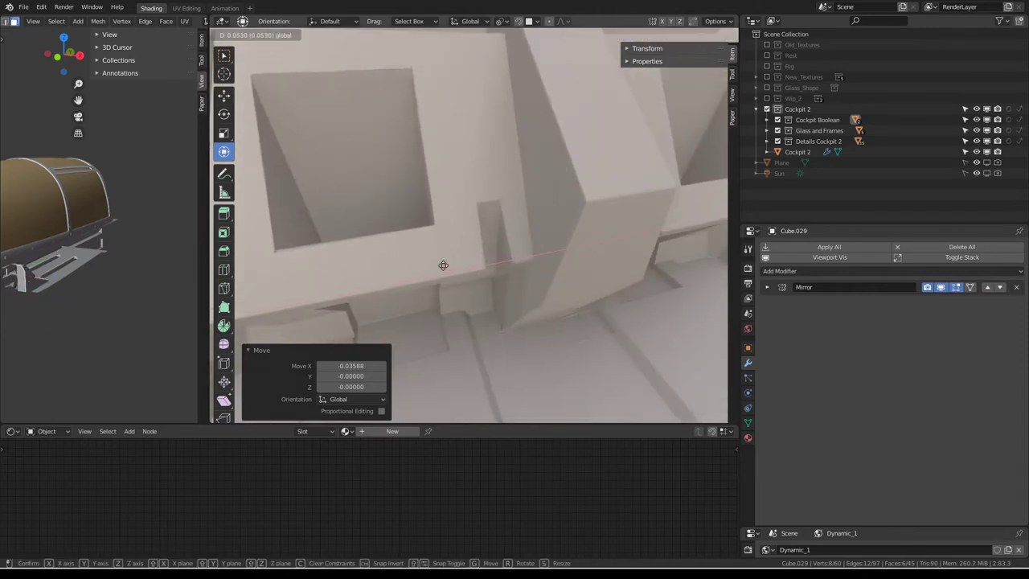
left_click(443, 266)
middle_click_drag(443, 266, 422, 214)
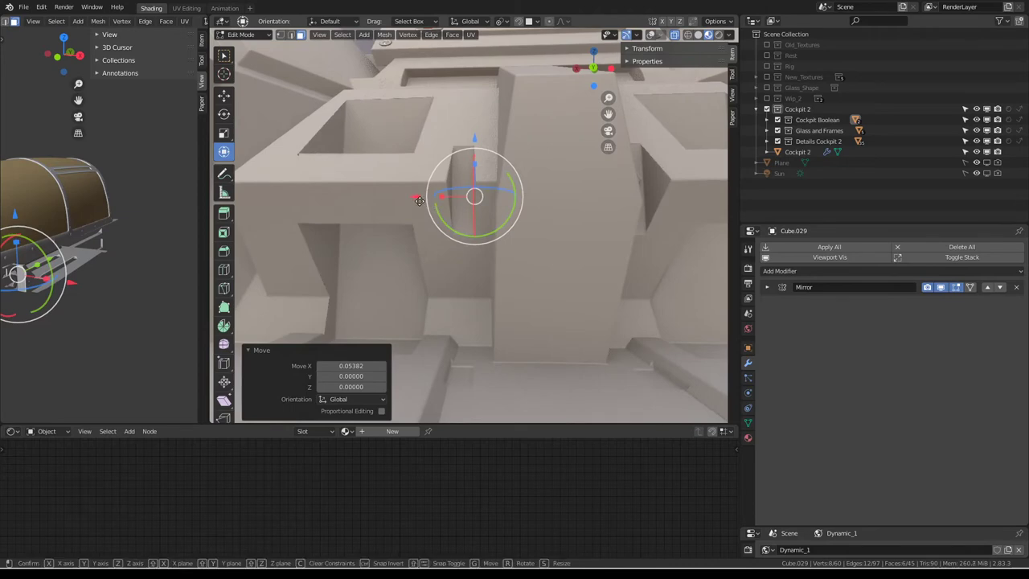
left_click_drag(419, 200, 427, 203)
left_click(427, 204)
Cancel an unwanted Y move of the cutter and show its wireframe again.
middle_click_drag(427, 204, 530, 342)
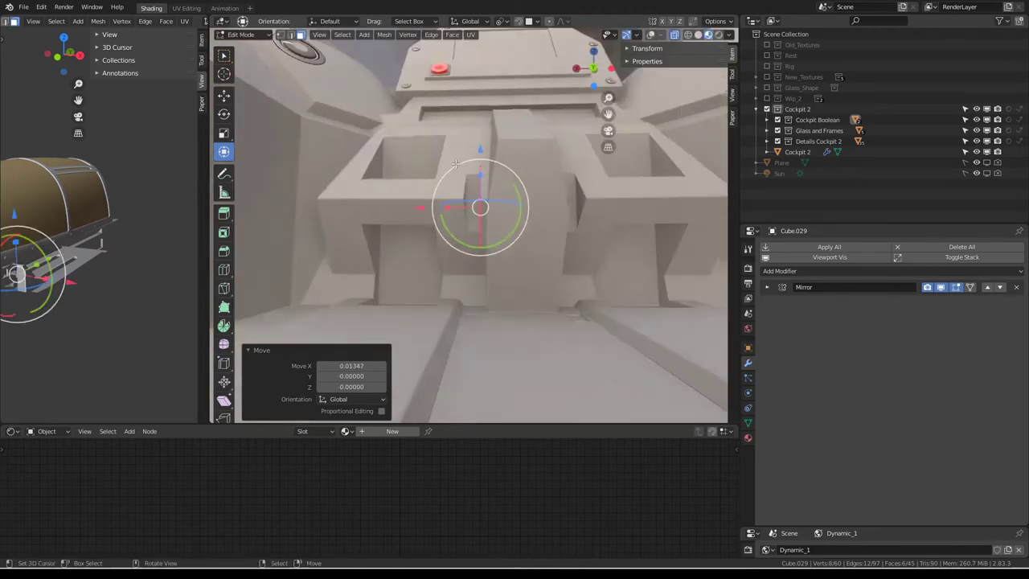
left_click_drag(516, 319, 512, 304)
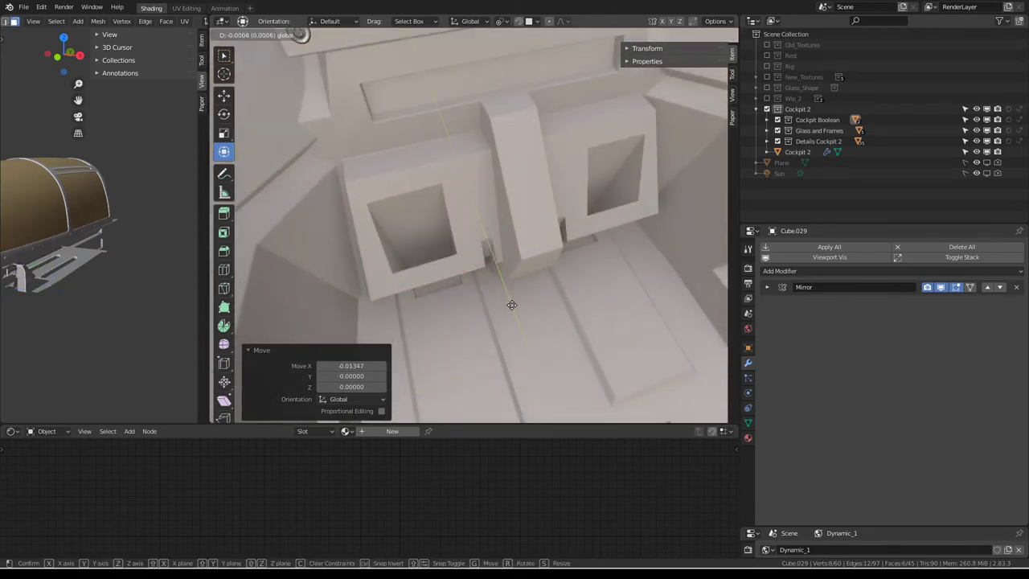
right_click(501, 281)
mouse_move(501, 282)
middle_mouse_down()
mouse_move(515, 205)
mouse_move(503, 211)
mouse_move(537, 185)
middle_mouse_up()
scroll(515, 205, "up", 2)
key("alt+z")
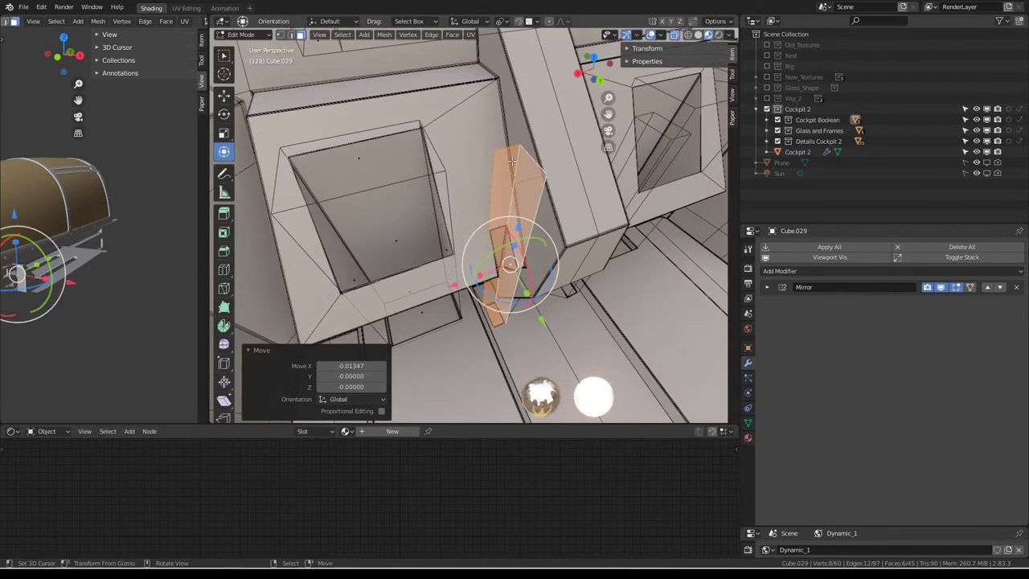
Move the thin cutter's top edge to fit the console's central block.
left_click(505, 144)
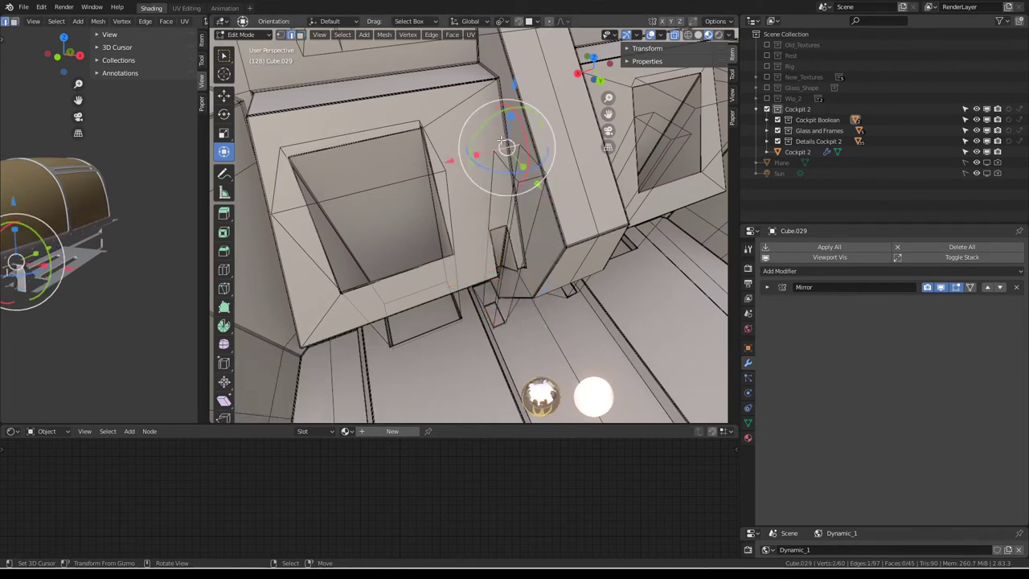
left_click_drag(549, 185, 515, 172)
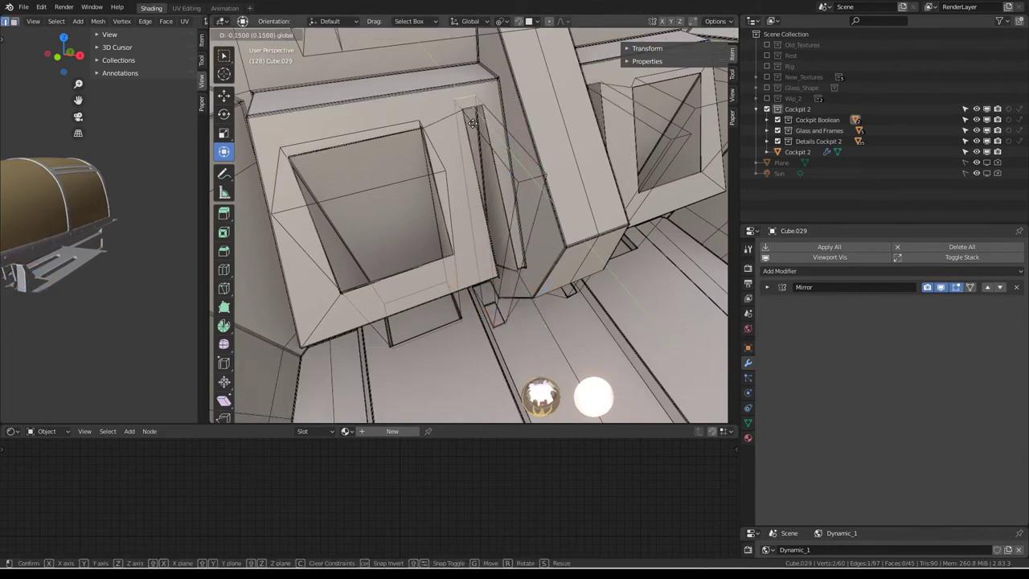
left_click(479, 131)
mouse_move(479, 131)
middle_mouse_down()
mouse_move(462, 48)
mouse_move(471, 122)
middle_mouse_up()
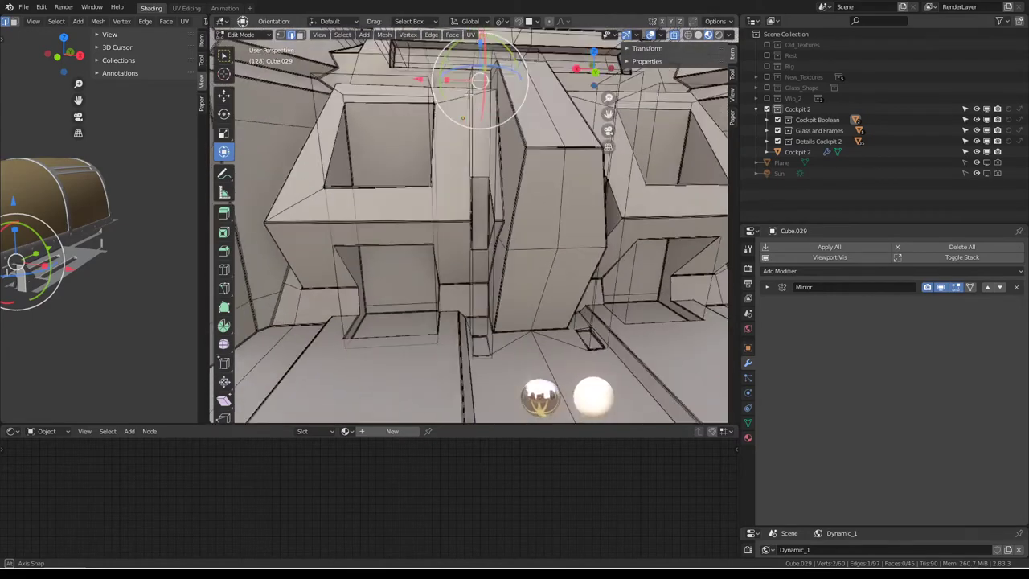
Move the cutter geometry -0.09976 along Y and preview the cut with overlays hidden.
mouse_move(487, 338)
middle_mouse_down()
mouse_move(534, 353)
mouse_move(470, 311)
middle_mouse_up()
left_click_drag(416, 384, 390, 406)
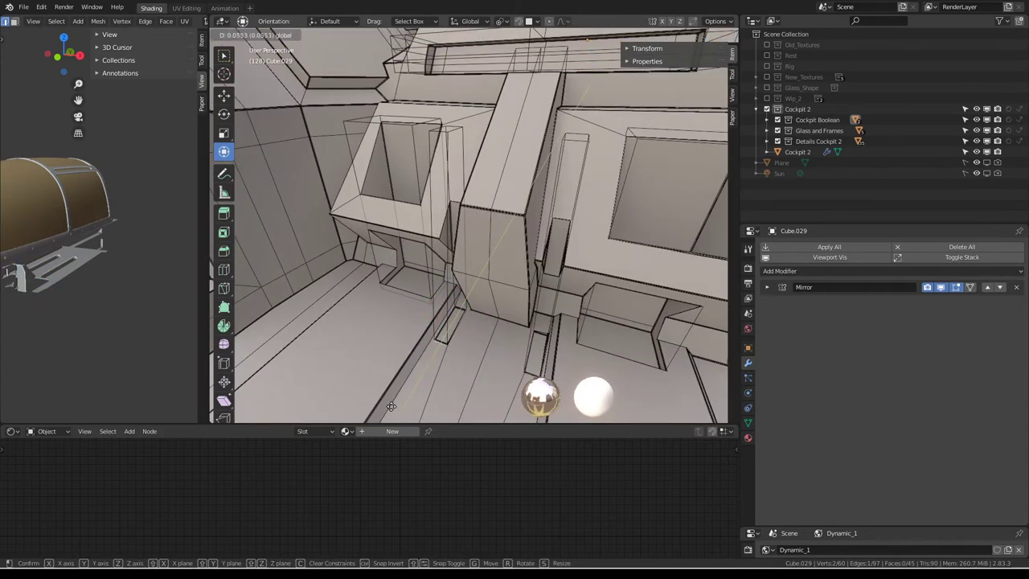
left_click(395, 408)
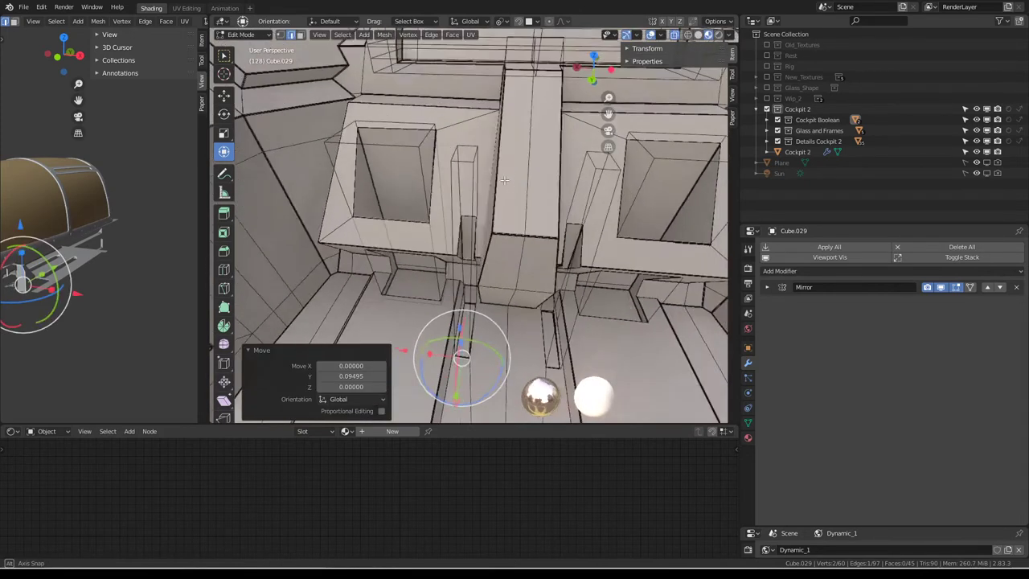
middle_click_drag(450, 346, 506, 190)
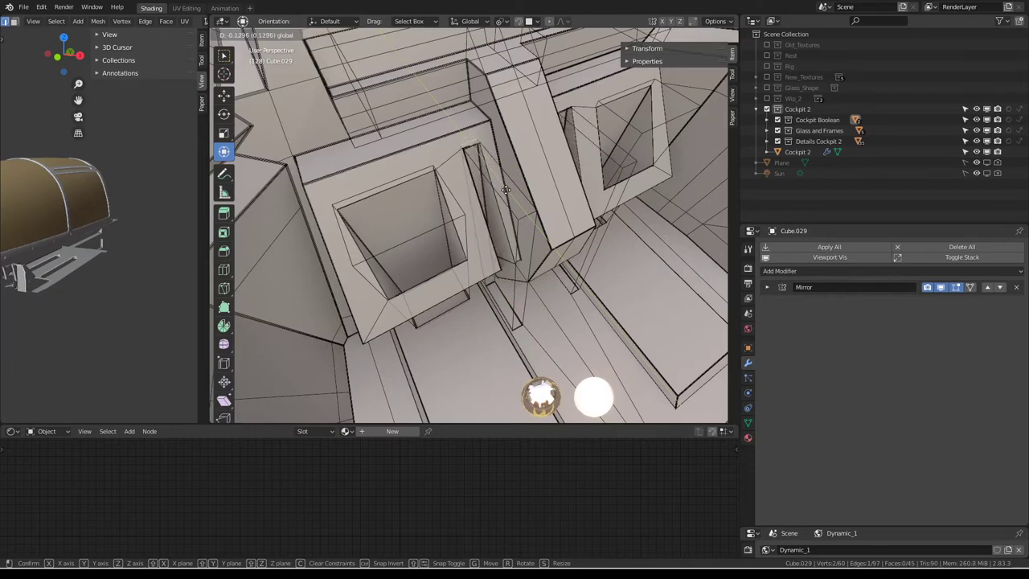
left_click(513, 194)
mouse_move(514, 194)
middle_mouse_down()
mouse_move(474, 124)
mouse_move(474, 138)
middle_mouse_up()
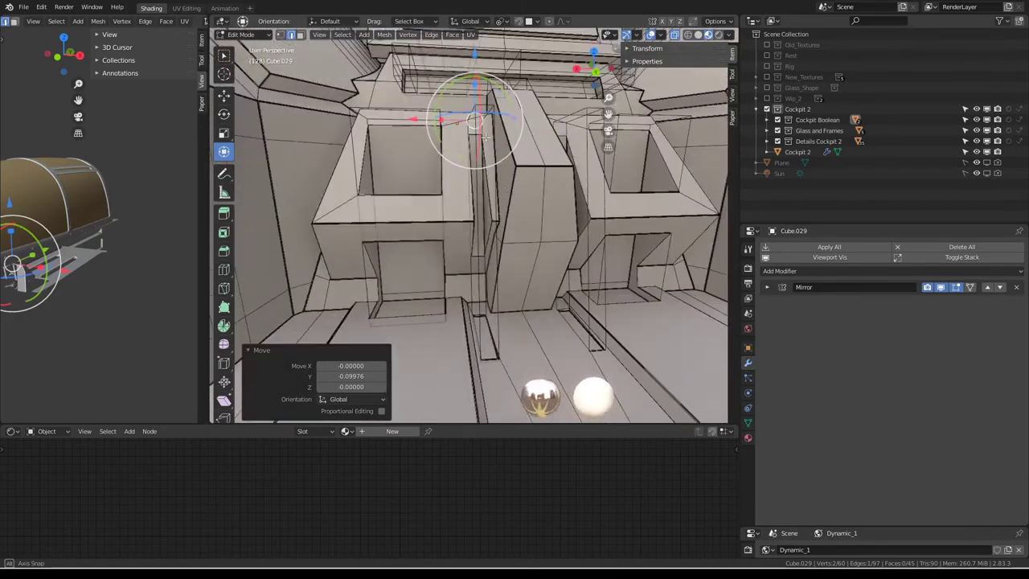
mouse_move(475, 138)
middle_mouse_down()
mouse_move(490, 229)
mouse_move(498, 199)
mouse_move(625, 110)
mouse_move(556, 194)
mouse_move(460, 155)
mouse_move(532, 155)
mouse_move(426, 174)
mouse_move(471, 204)
middle_mouse_up()
left_click(651, 38)
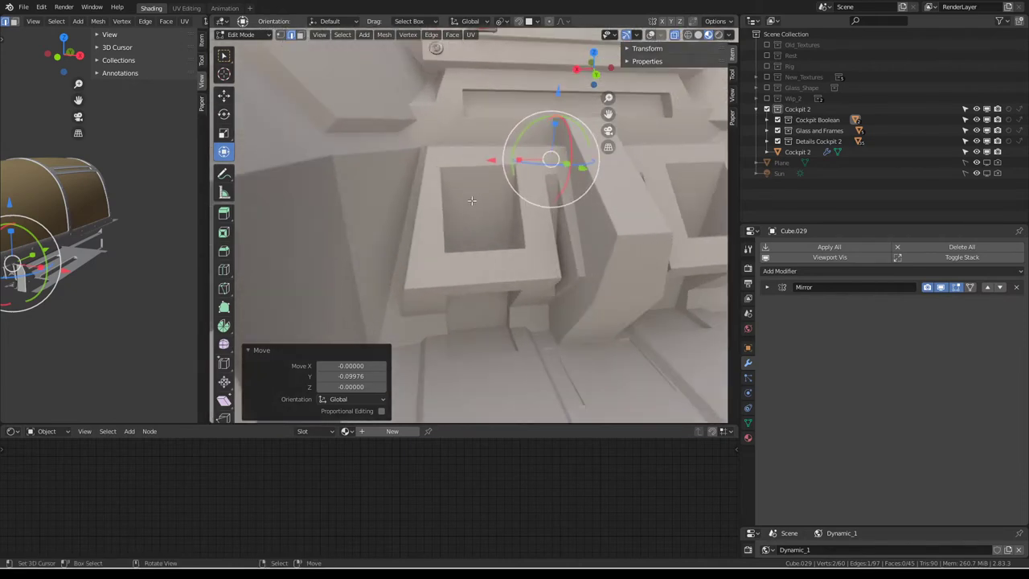
Subdivide the cutter's opening faces once using Quick Favorites.
left_click(649, 34)
key("ctrl+z")
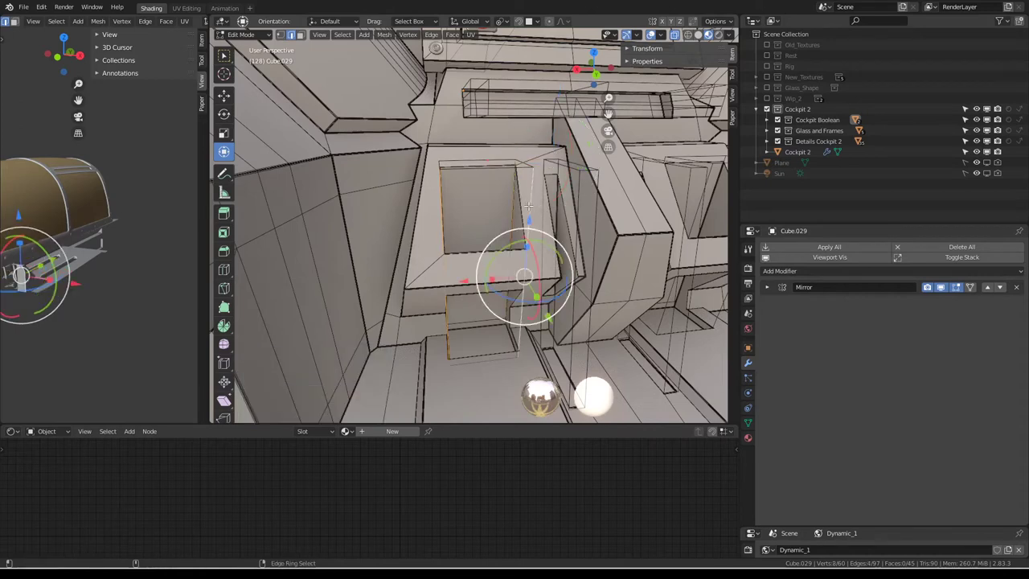
key("q")
left_click(672, 165)
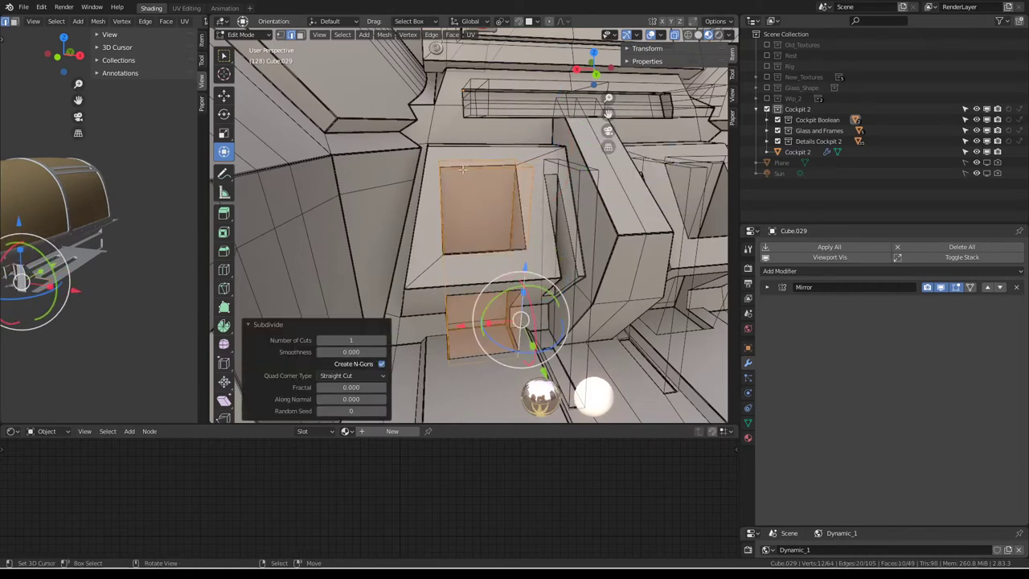
key("ctrl+z")
key("q")
Move the new edges along X to resize the square openings.
left_click(603, 202)
left_click(440, 164)
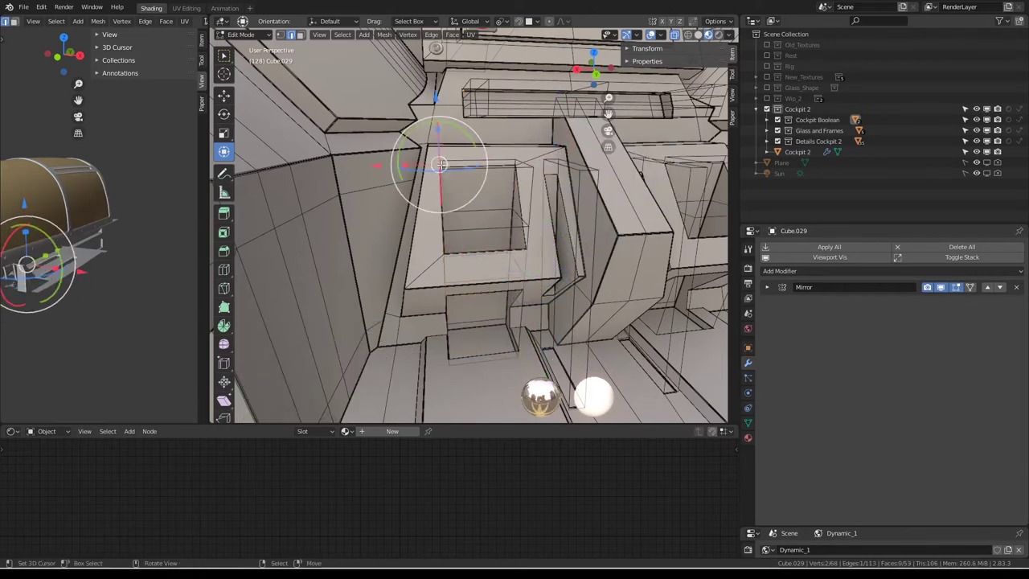
key("g")
key("x")
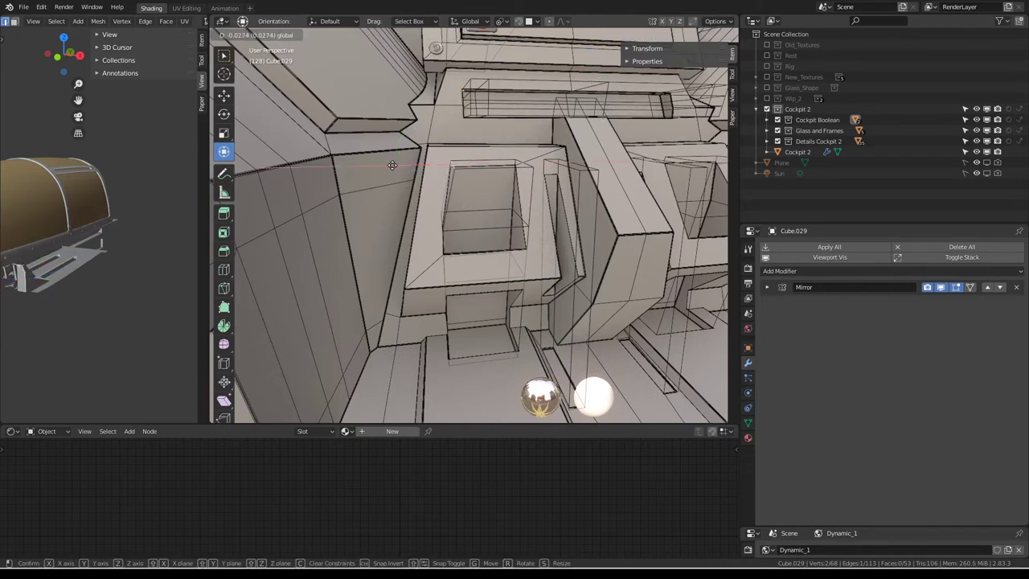
left_click(396, 164)
middle_click_drag(396, 165, 409, 158)
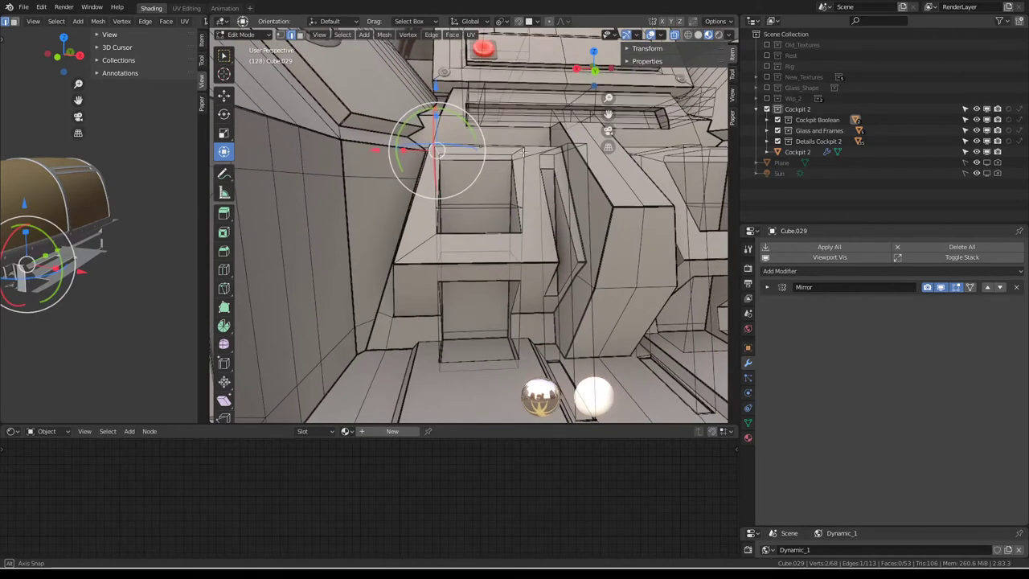
left_click_drag(389, 150, 378, 146)
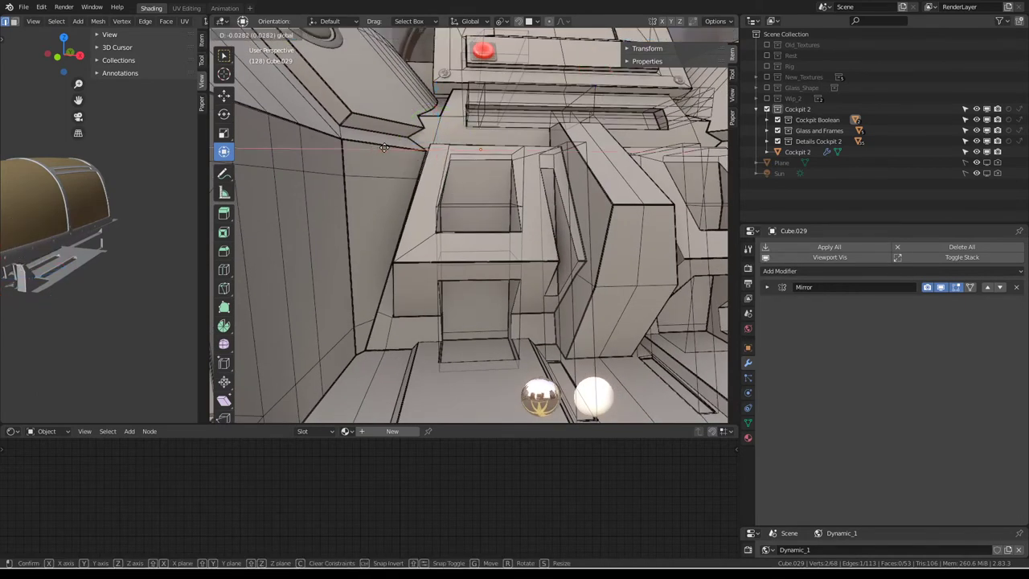
left_click(384, 148)
Edge-slide the opening's inner edge along its face.
mouse_move(384, 148)
middle_mouse_down()
mouse_move(482, 254)
mouse_move(492, 217)
middle_mouse_up()
left_click(482, 254)
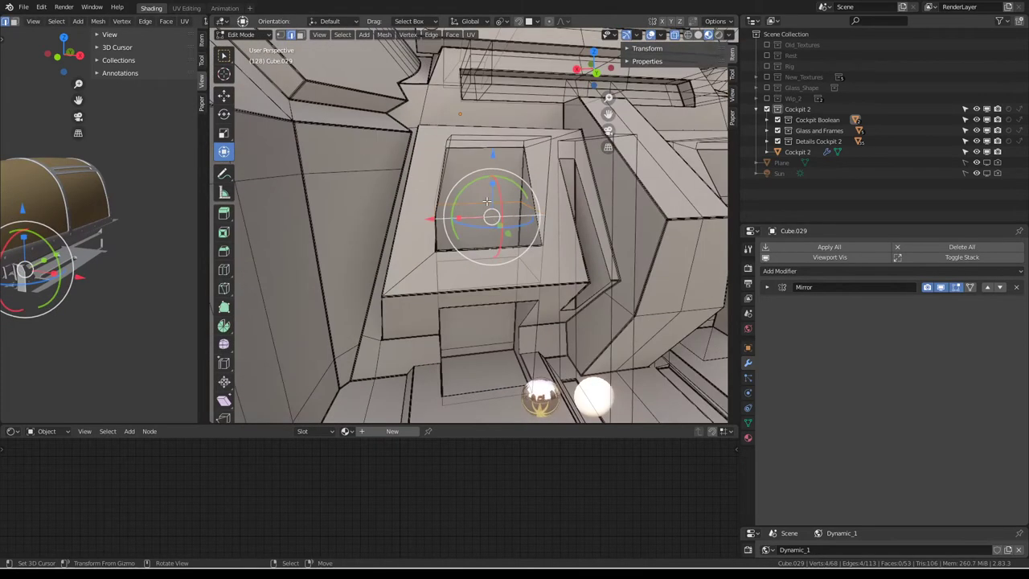
left_click_drag(492, 217, 495, 185)
key("g")
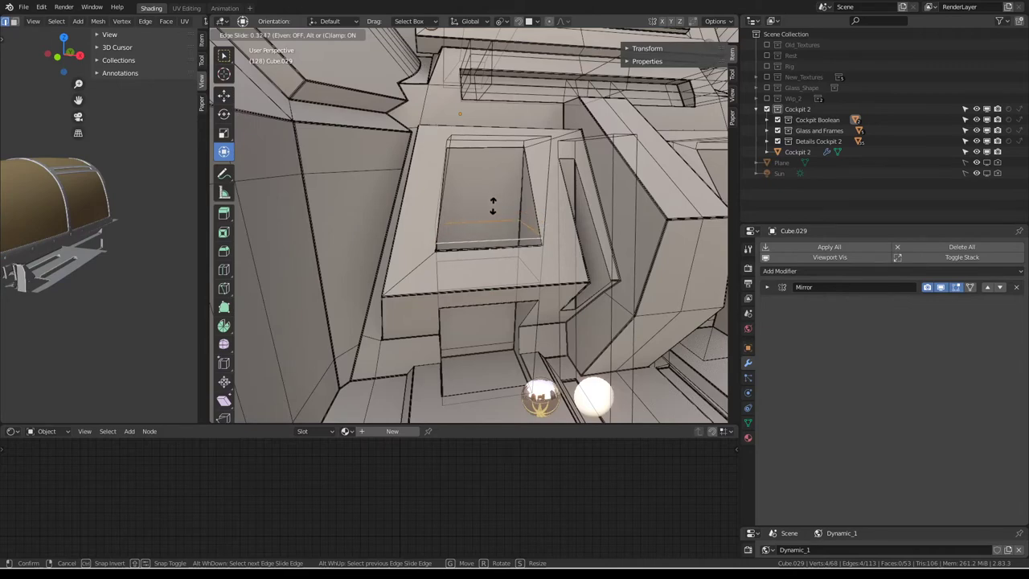
left_click(489, 221)
Switch between Edit and Object Mode to check the refined console cuts.
key("Tab")
mouse_move(489, 221)
middle_mouse_down()
mouse_move(473, 198)
mouse_move(392, 148)
mouse_move(397, 133)
mouse_move(478, 160)
middle_mouse_up()
key("Tab")
scroll(434, 169, "up", 3)
key("Tab")
scroll(487, 211, "up", 3)
Nudge the Cube.029 cutter geometry about 0.033 and preview the updated recesses.
key("Tab")
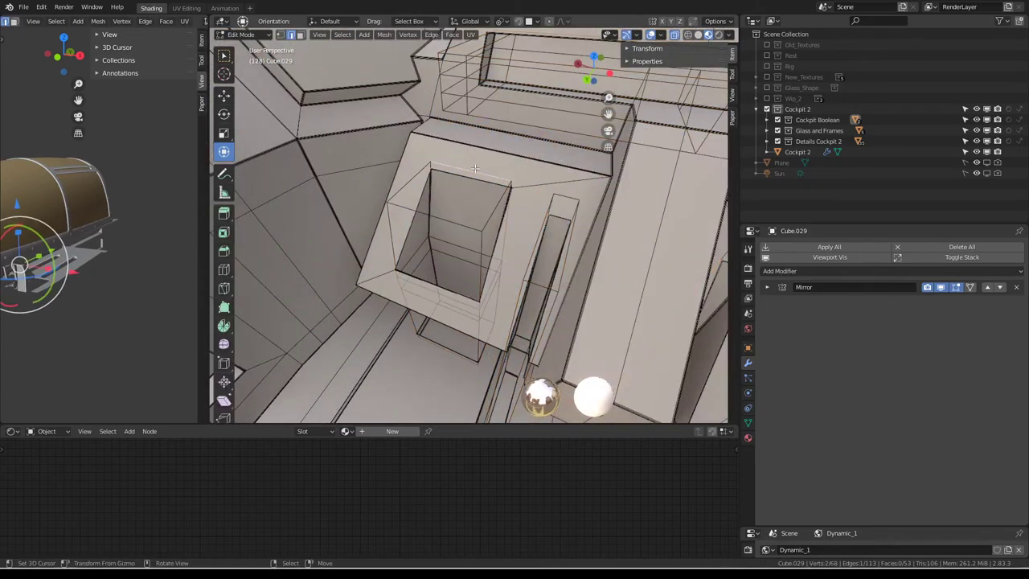
left_click_drag(438, 210, 450, 199)
key("Tab")
mouse_move(447, 214)
middle_mouse_down()
mouse_move(455, 173)
mouse_move(508, 164)
mouse_move(517, 204)
mouse_move(491, 219)
mouse_move(497, 193)
mouse_move(471, 180)
mouse_move(489, 179)
mouse_move(487, 161)
mouse_move(482, 201)
mouse_move(495, 179)
mouse_move(482, 206)
mouse_move(518, 236)
mouse_move(500, 205)
middle_mouse_up()
scroll(490, 220, "down", 3)
scroll(500, 183, "up", 4)
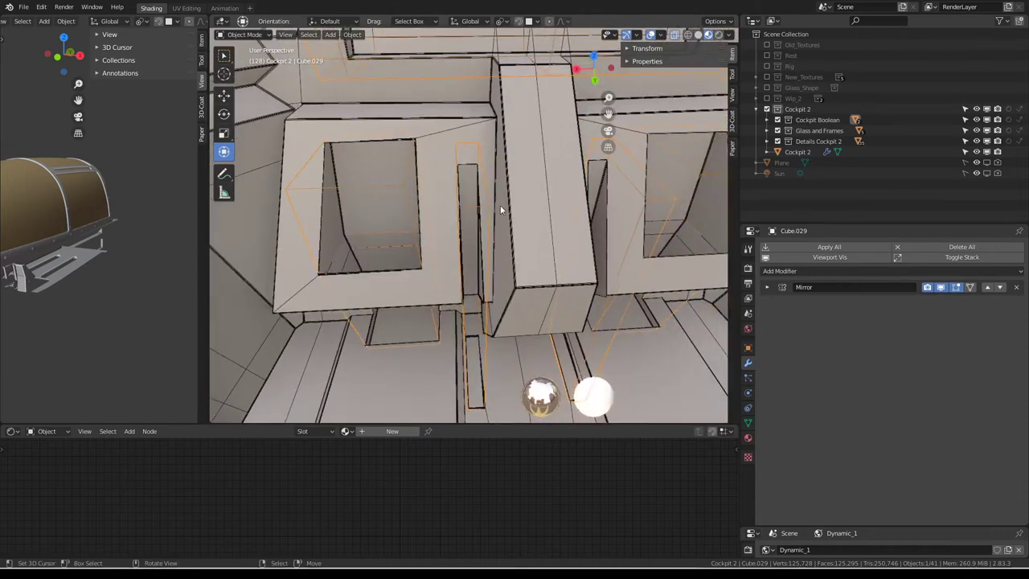
Nudge a cutter edge slightly along X beside the central slot and check the result.
key("Tab")
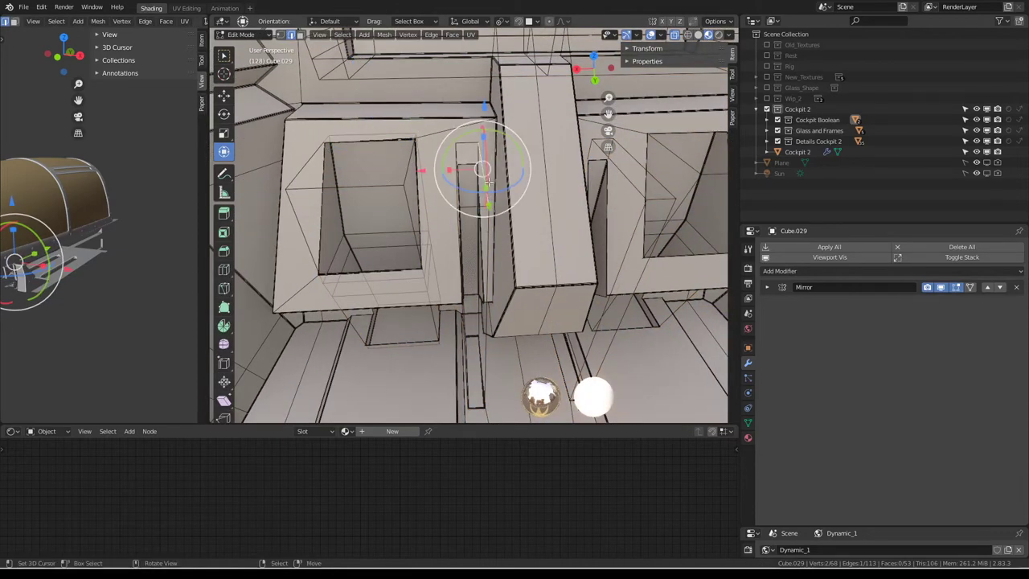
mouse_move(557, 177)
middle_mouse_down()
mouse_move(479, 203)
mouse_move(480, 233)
mouse_move(497, 259)
middle_mouse_up()
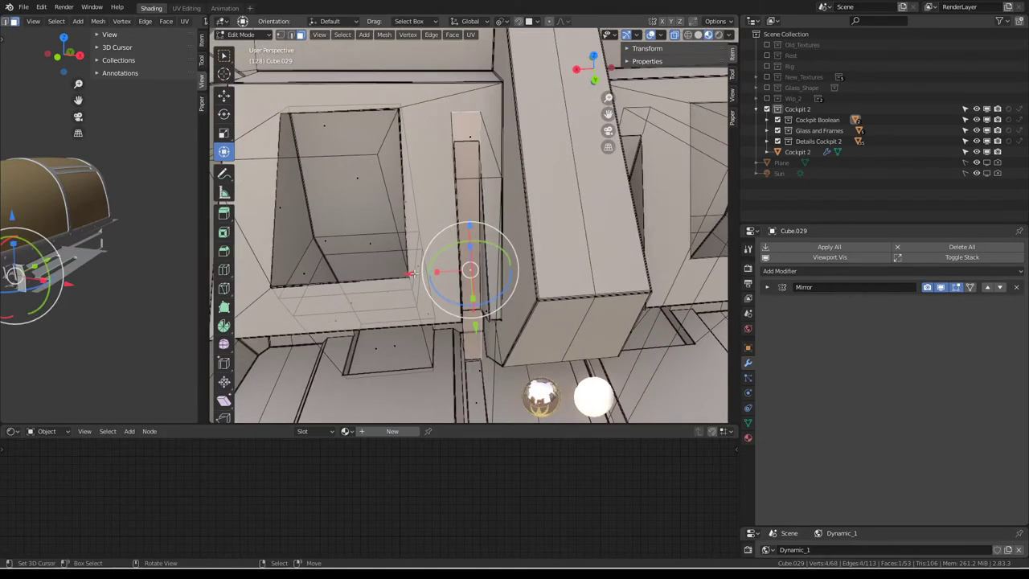
middle_click_drag(411, 274, 461, 256)
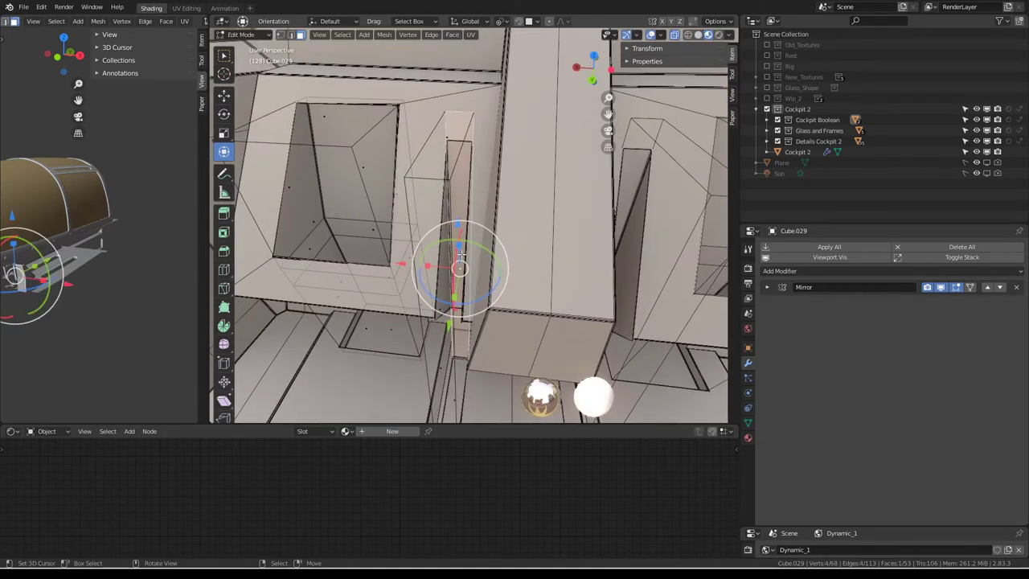
middle_click_drag(463, 319, 445, 298)
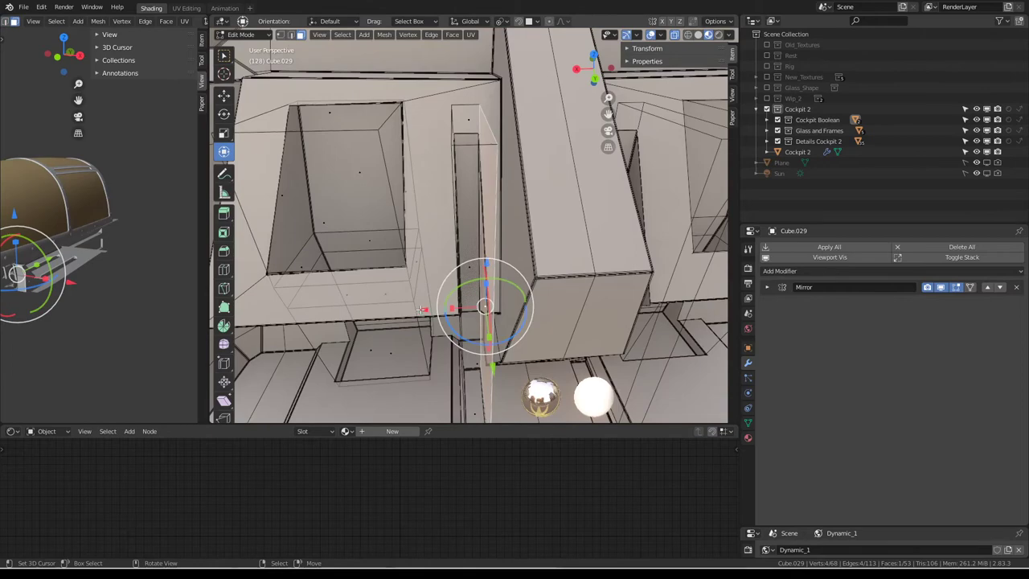
key("g")
left_click(417, 310)
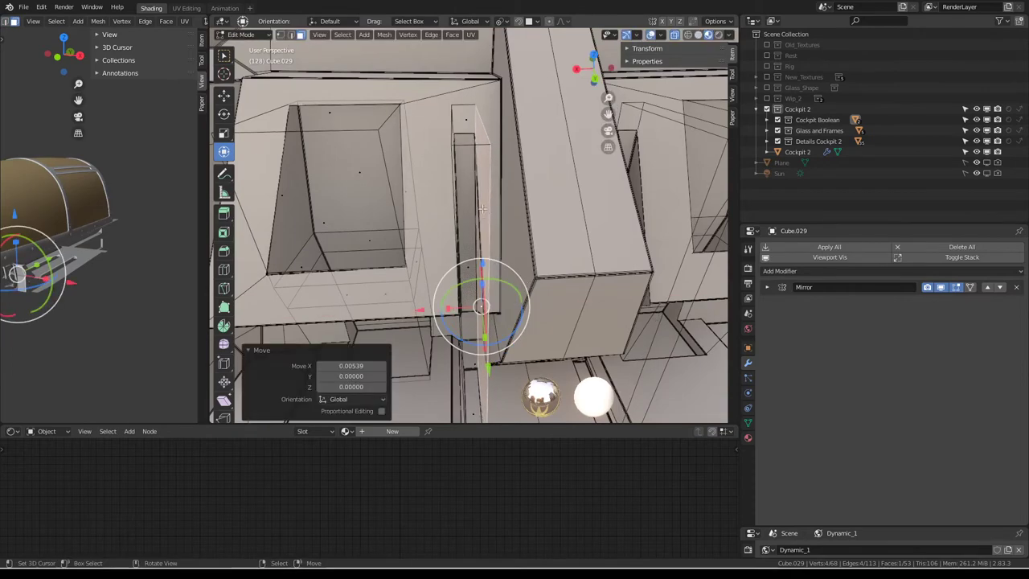
key("Tab")
mouse_move(482, 209)
middle_mouse_down()
mouse_move(420, 167)
mouse_move(499, 193)
mouse_move(471, 184)
mouse_move(471, 162)
mouse_move(455, 194)
middle_mouse_up()
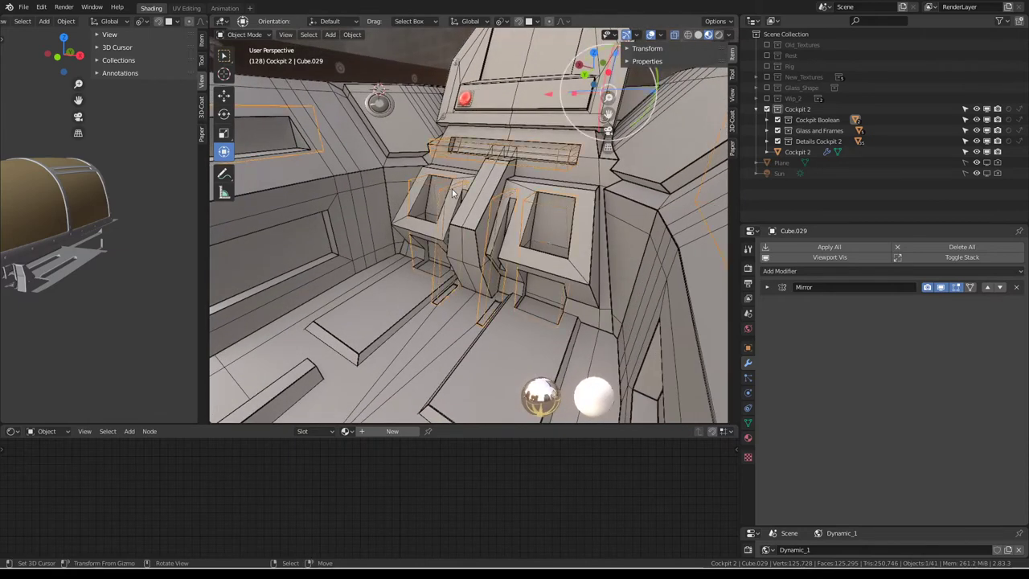
mouse_move(453, 193)
middle_mouse_down()
mouse_move(492, 221)
mouse_move(467, 215)
middle_mouse_up()
Duplicate part of the cutter, shift it 0.01476 along X, and extrude it in place.
key("Tab")
middle_click_drag(462, 241, 528, 234)
left_click(532, 227)
left_click_drag(439, 233, 446, 234)
key("e")
right_click(457, 231)
left_click(444, 234)
mouse_move(443, 233)
middle_mouse_down()
mouse_move(416, 283)
mouse_move(517, 196)
mouse_move(481, 190)
mouse_move(486, 207)
middle_mouse_up()
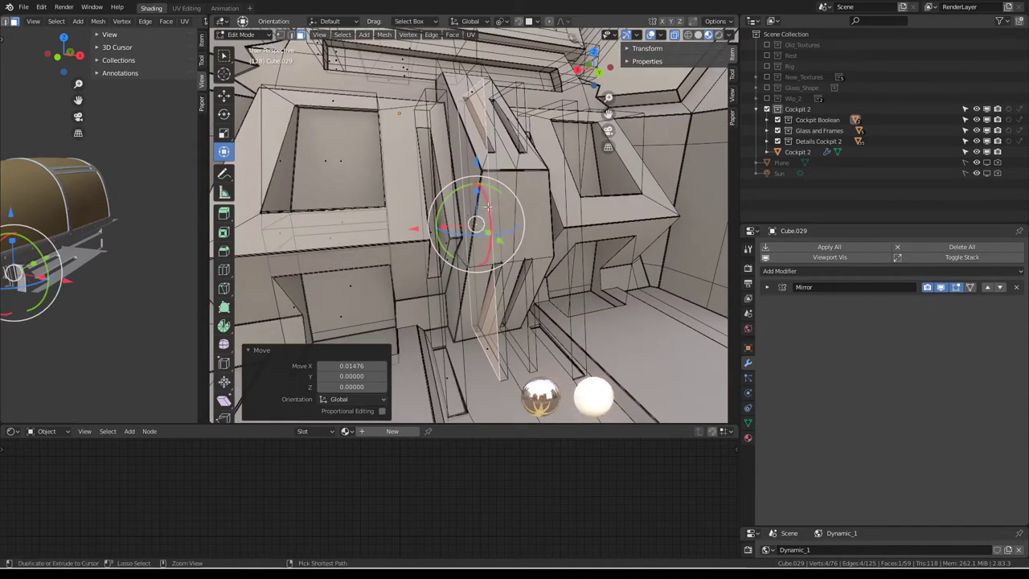
Grow the cutter selection, fix its normals, and delete the selected faces.
key("ctrl+KP_Add")
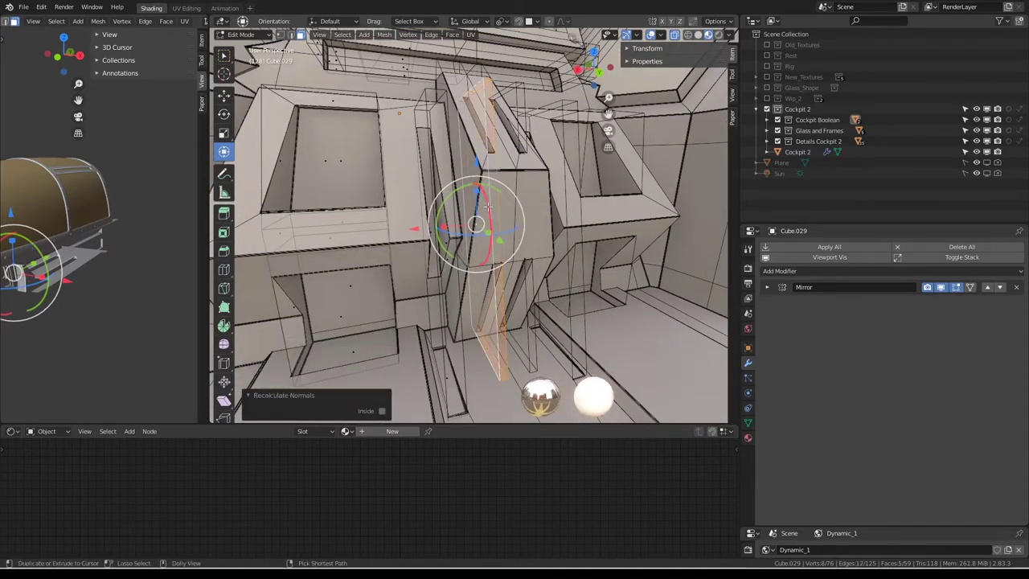
key("ctrl+shift+n")
key("shift+n")
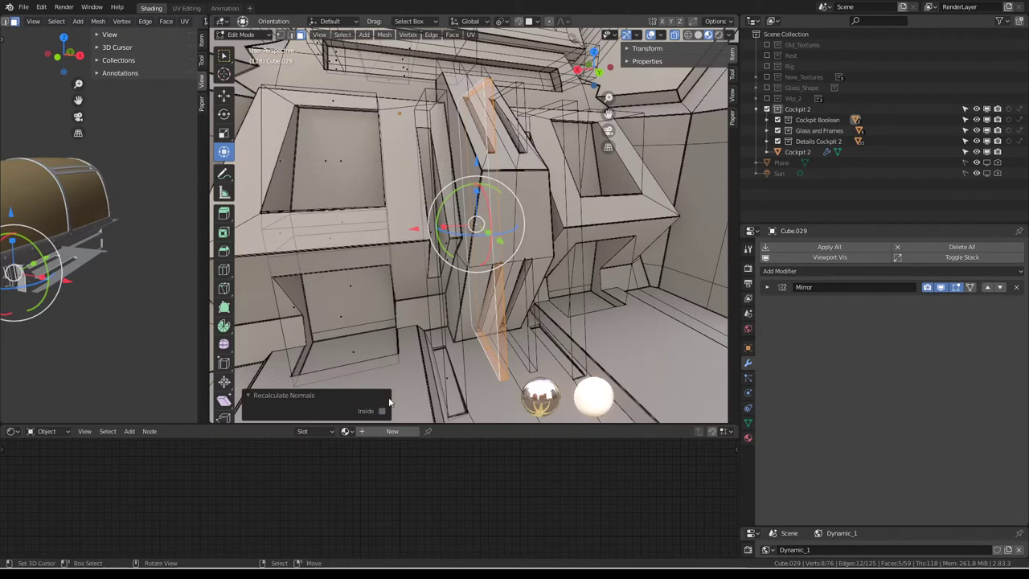
key("x")
left_click(531, 151)
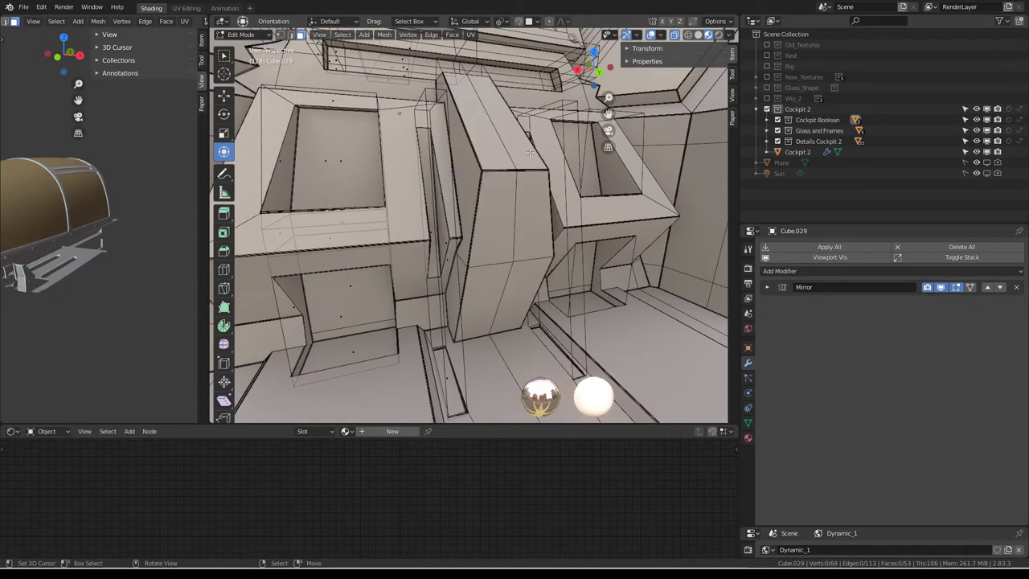
mouse_move(530, 151)
middle_mouse_down()
mouse_move(482, 181)
mouse_move(507, 196)
middle_mouse_up()
key("Tab")
Edit the Cube.031 console pillar and reposition one of its faces.
left_click(491, 191)
key("Tab")
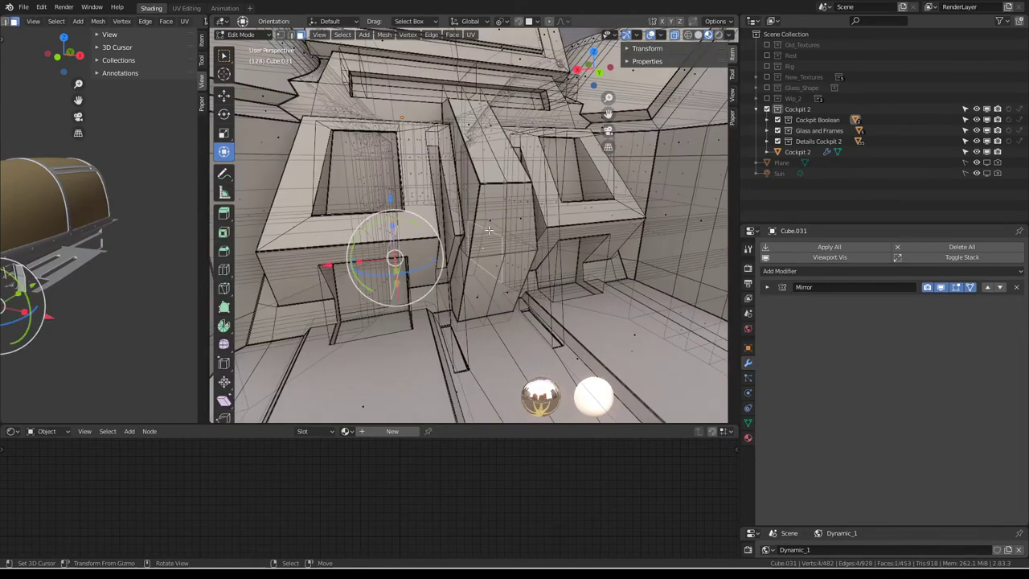
left_click(489, 231)
mouse_move(489, 231)
middle_mouse_down()
mouse_move(572, 263)
mouse_move(570, 176)
mouse_move(570, 206)
middle_mouse_up()
key("g")
left_click(586, 285)
Extrude the pillar face in place and scale it down to about half size.
key("e")
right_click(571, 197)
key("s")
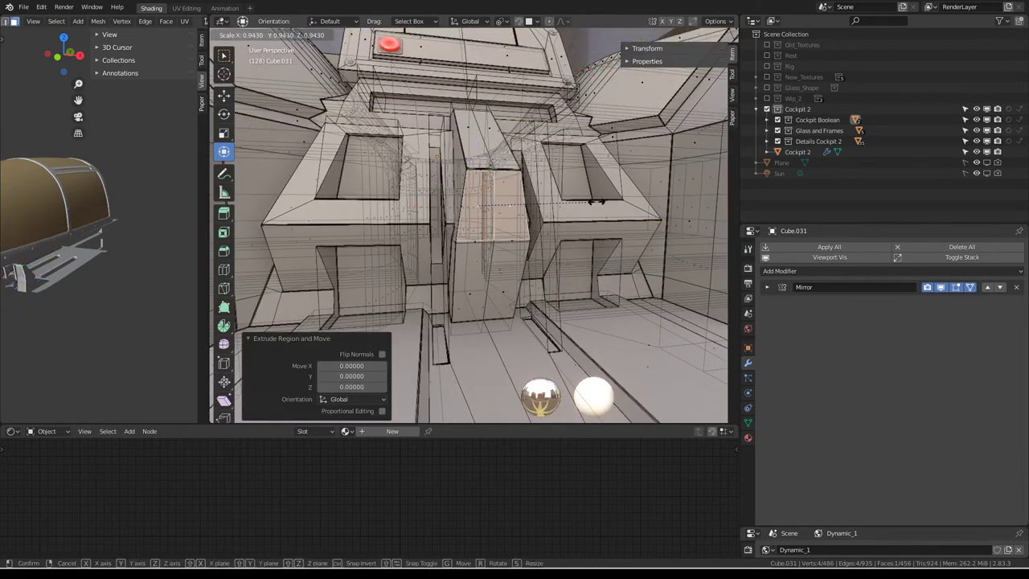
left_click(547, 196)
middle_click_drag(547, 196, 538, 305)
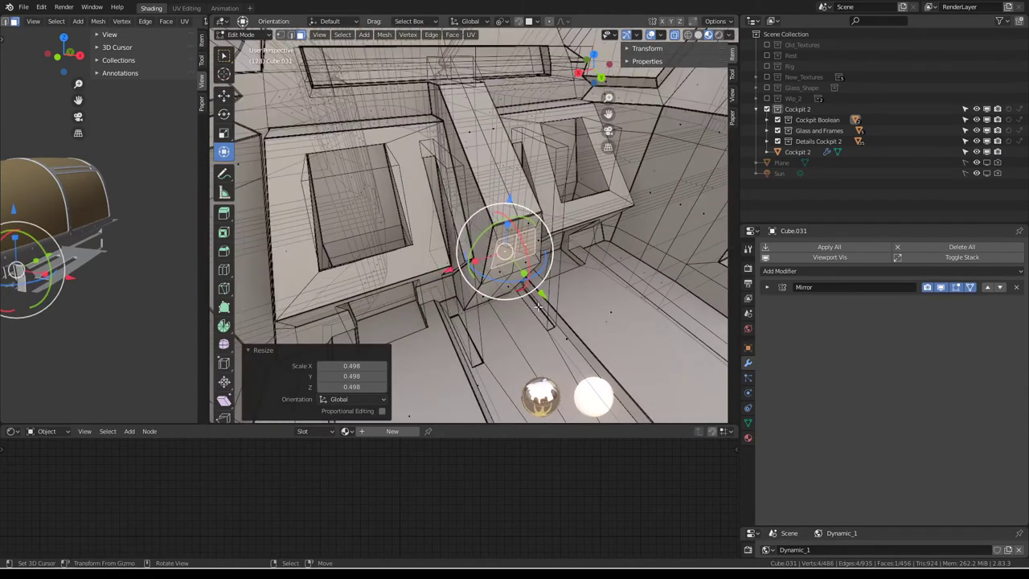
key("g")
right_click(565, 316)
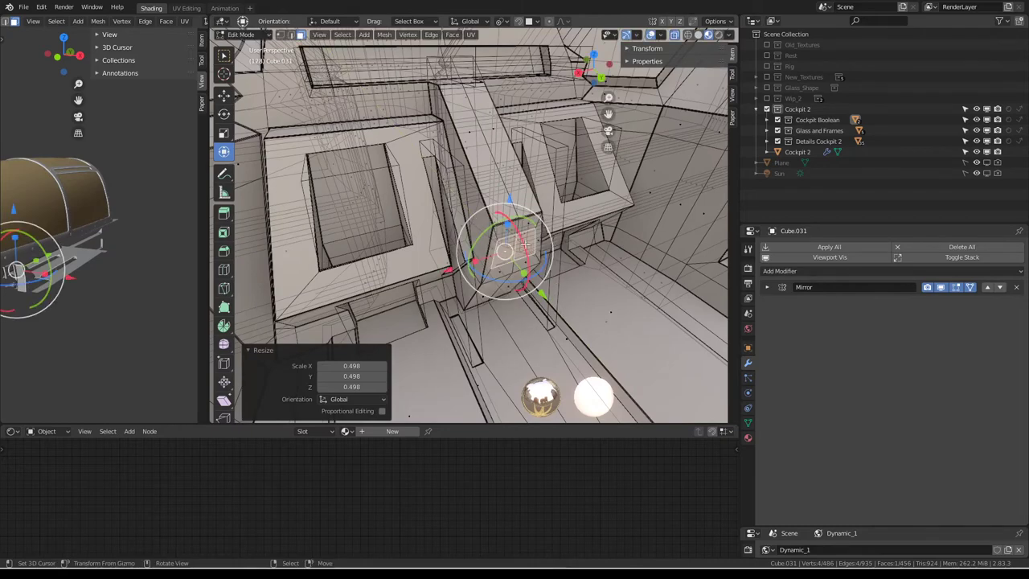
middle_click_drag(566, 316, 507, 209)
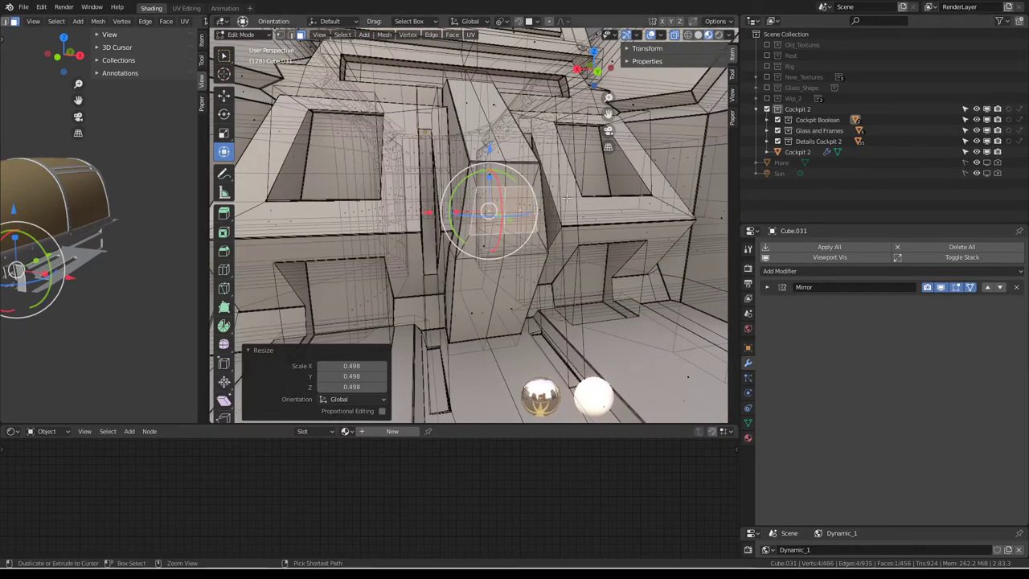
mouse_move(499, 187)
middle_mouse_down()
mouse_move(508, 215)
mouse_move(474, 241)
mouse_move(574, 222)
mouse_move(504, 246)
mouse_move(565, 156)
mouse_move(408, 217)
mouse_move(508, 203)
middle_mouse_up()
Inset the selected pillar faces with a wider border.
key("Tab")
key("Tab")
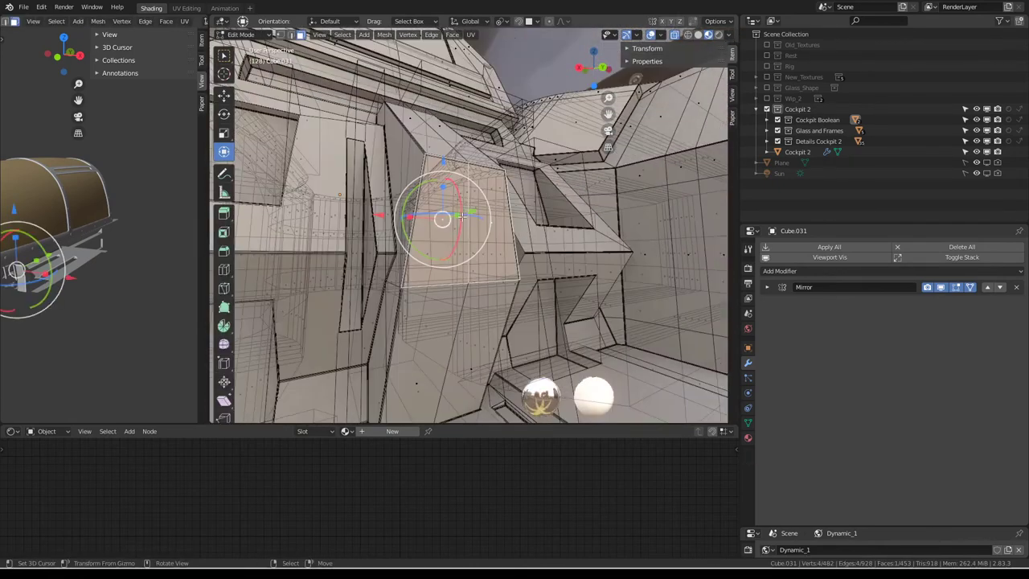
key("Tab")
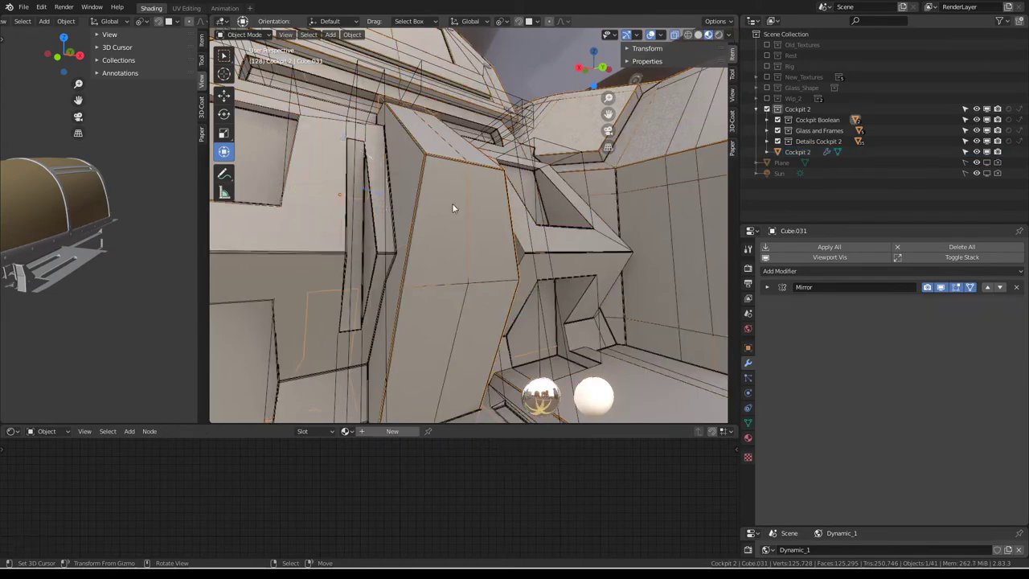
key("Tab")
middle_click_drag(470, 167, 572, 241)
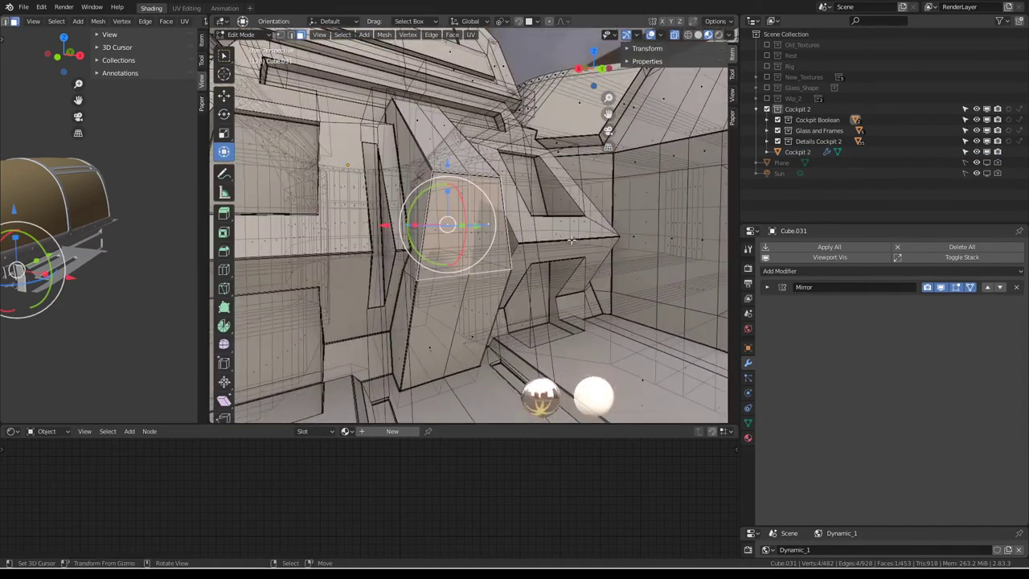
key("ctrl+f")
left_click(571, 238)
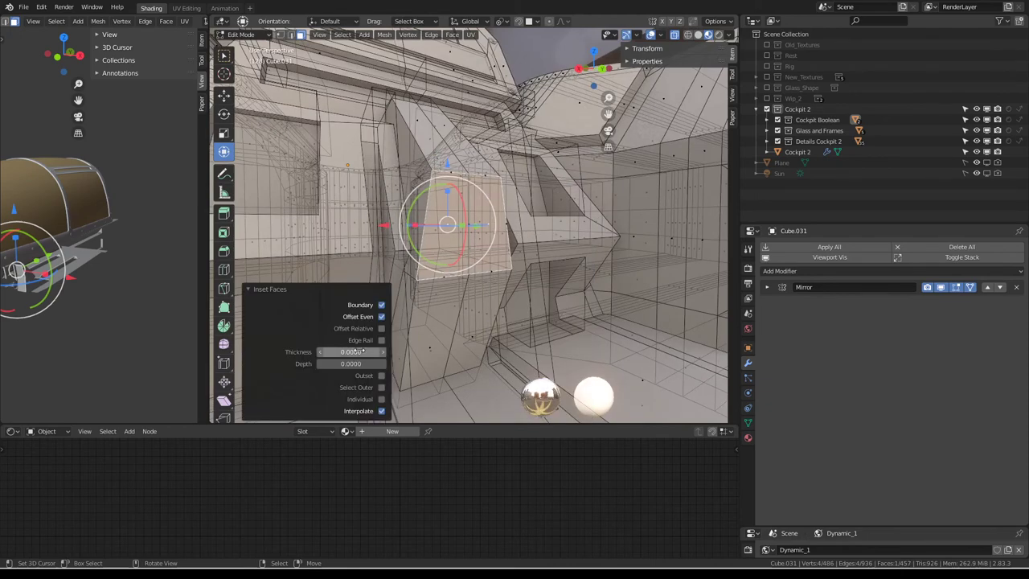
left_click_drag(350, 351, 378, 351)
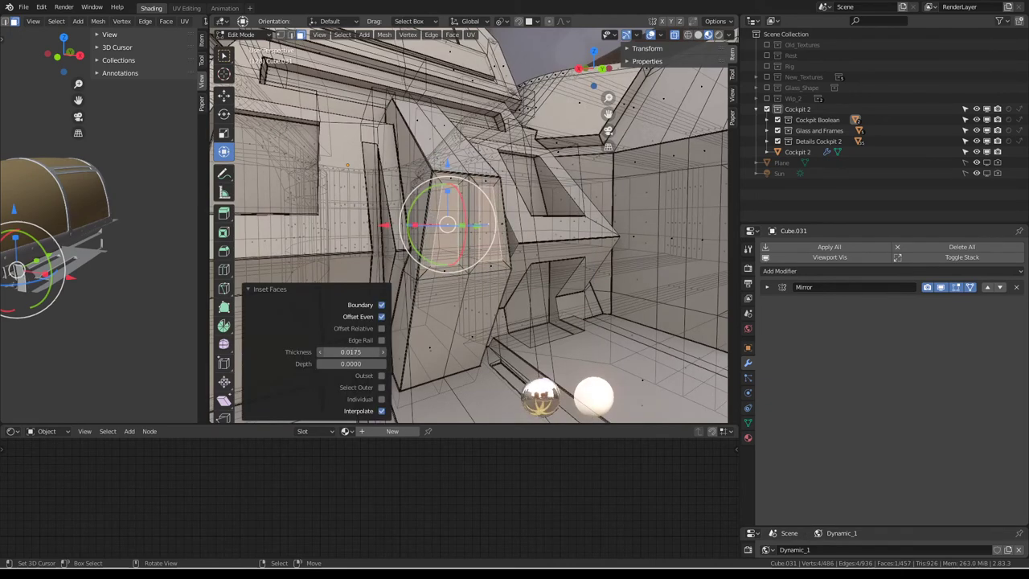
middle_click_drag(498, 188, 456, 226)
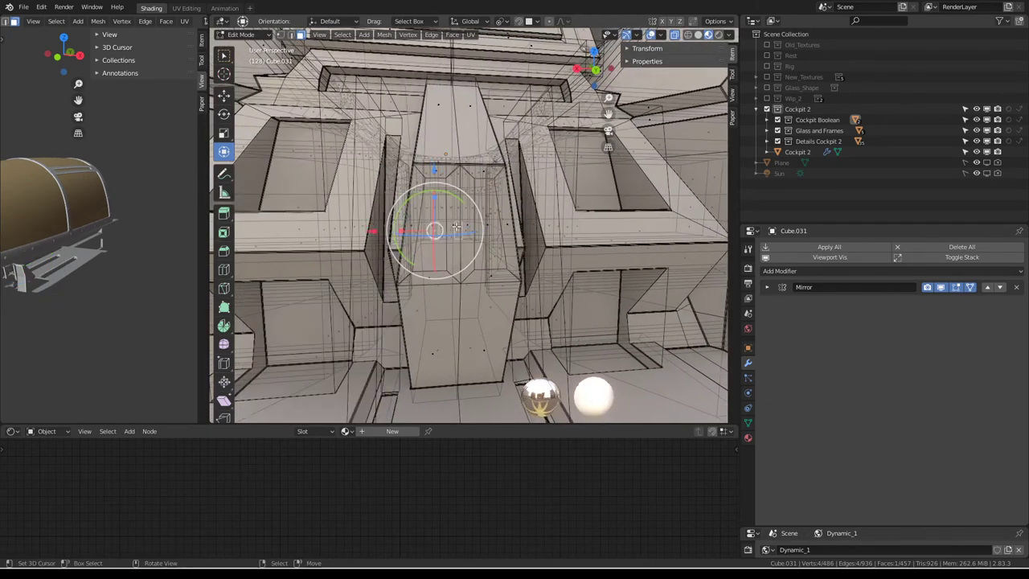
Delete the inset face to open a hole in the pillar.
left_click_drag(381, 223, 430, 231)
key("x")
left_click(403, 253)
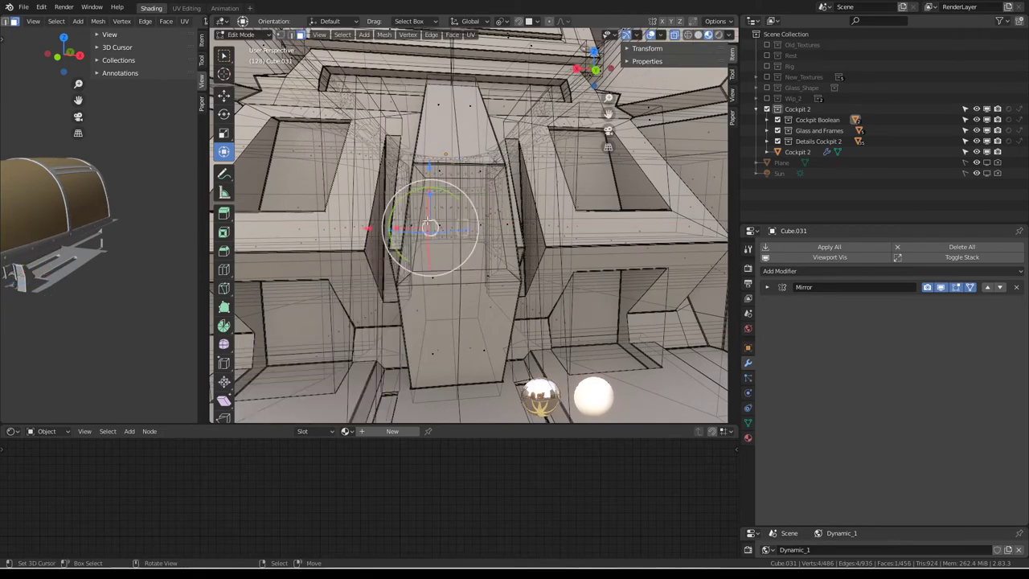
mouse_move(428, 228)
middle_mouse_down()
mouse_move(510, 223)
mouse_move(546, 268)
mouse_move(520, 249)
mouse_move(563, 265)
mouse_move(455, 238)
mouse_move(525, 252)
mouse_move(572, 217)
mouse_move(501, 241)
mouse_move(428, 213)
mouse_move(510, 173)
middle_mouse_up()
Extrude a block and push it 0.17453 outward along Y from the column.
key("e")
right_click(519, 250)
key("g")
left_click(576, 241)
key("Tab")
key("Tab")
key("Tab")
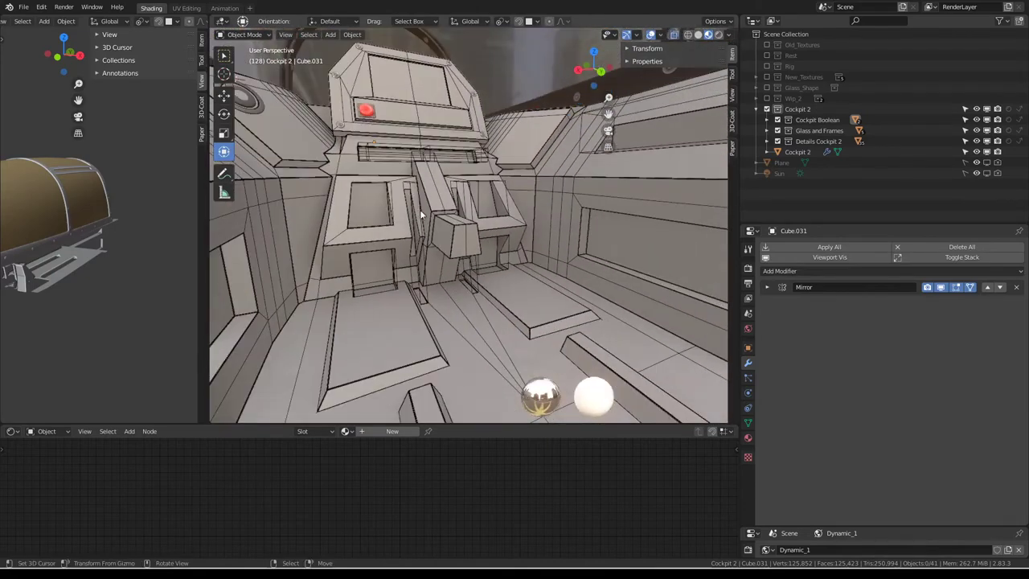
Orbit and zoom around the front console to review the new block and recesses.
mouse_move(510, 176)
middle_mouse_down()
mouse_move(448, 233)
mouse_move(455, 217)
mouse_move(502, 215)
mouse_move(522, 189)
mouse_move(466, 201)
middle_mouse_up()
scroll(448, 233, "up", 3)
key("Tab")
key("Tab")
scroll(466, 232, "down", 2)
scroll(462, 226, "up", 2)
scroll(463, 227, "down", 2)
scroll(462, 226, "down", 2)
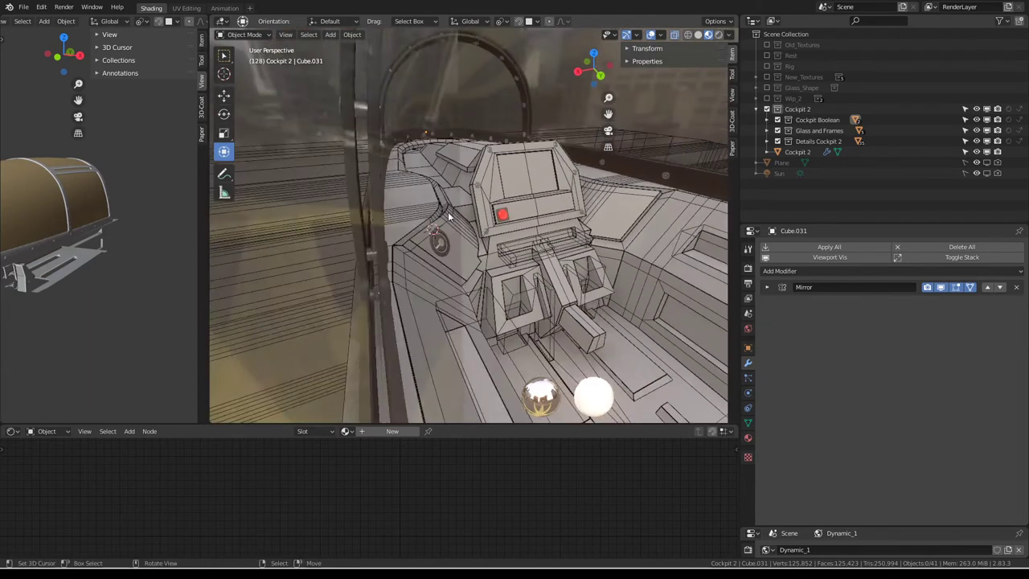
scroll(462, 227, "down", 2)
Turn off X-ray, look up toward the canopy, and select the Cockpit 2 object.
left_click(660, 37)
mouse_move(562, 97)
middle_mouse_down()
mouse_move(511, 128)
mouse_move(399, 122)
mouse_move(425, 172)
mouse_move(569, 188)
mouse_move(516, 226)
mouse_move(572, 207)
middle_mouse_up()
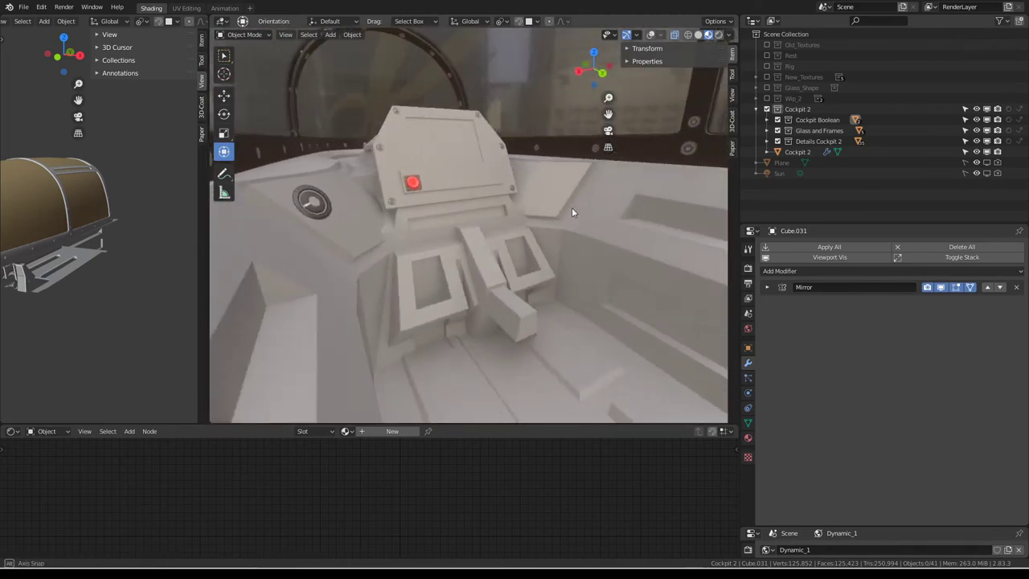
scroll(572, 207, "up", 2)
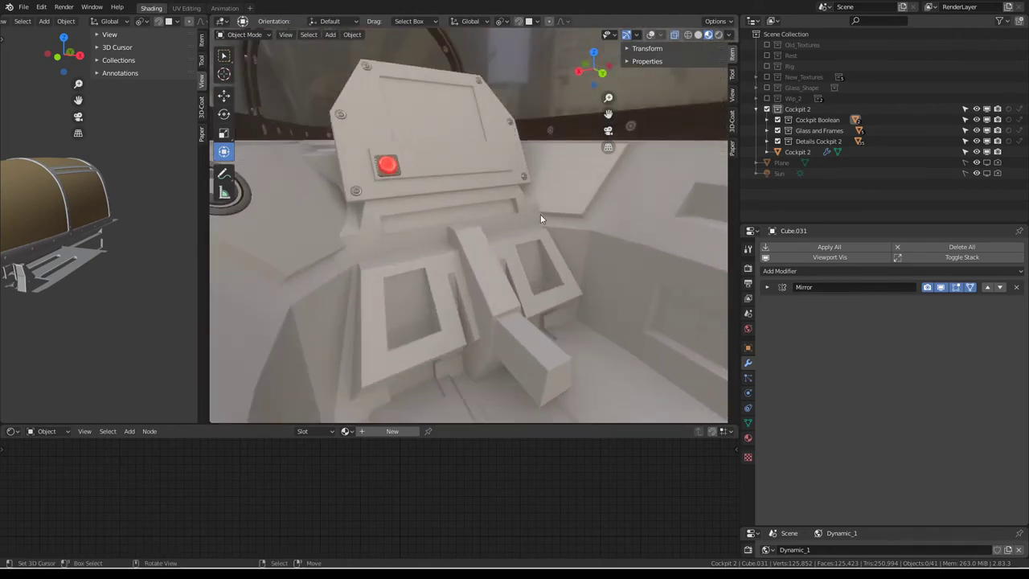
mouse_move(550, 215)
middle_mouse_down()
mouse_move(502, 182)
mouse_move(527, 188)
mouse_move(563, 227)
mouse_move(520, 257)
mouse_move(492, 259)
mouse_move(539, 252)
mouse_move(469, 259)
mouse_move(620, 261)
mouse_move(560, 212)
mouse_move(504, 198)
mouse_move(515, 202)
middle_mouse_up()
left_click(514, 202)
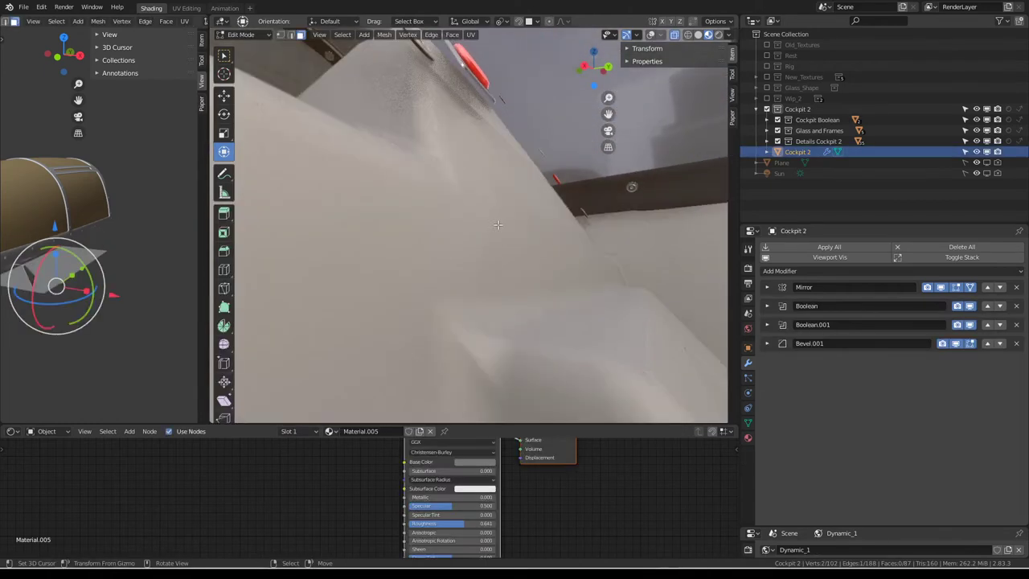
Restore viewport overlays and reselect the Cockpit 2 object.
left_click(651, 35)
middle_click_drag(482, 214, 523, 153)
key("Tab")
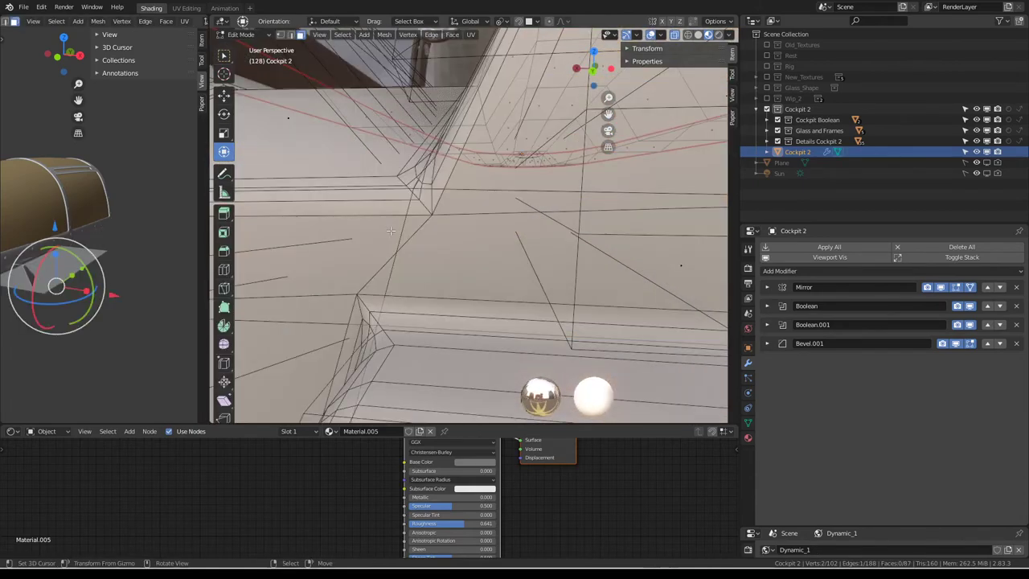
key("Tab")
mouse_move(391, 230)
middle_mouse_down()
mouse_move(445, 223)
mouse_move(475, 246)
middle_mouse_up()
left_click(428, 226)
left_click(439, 224)
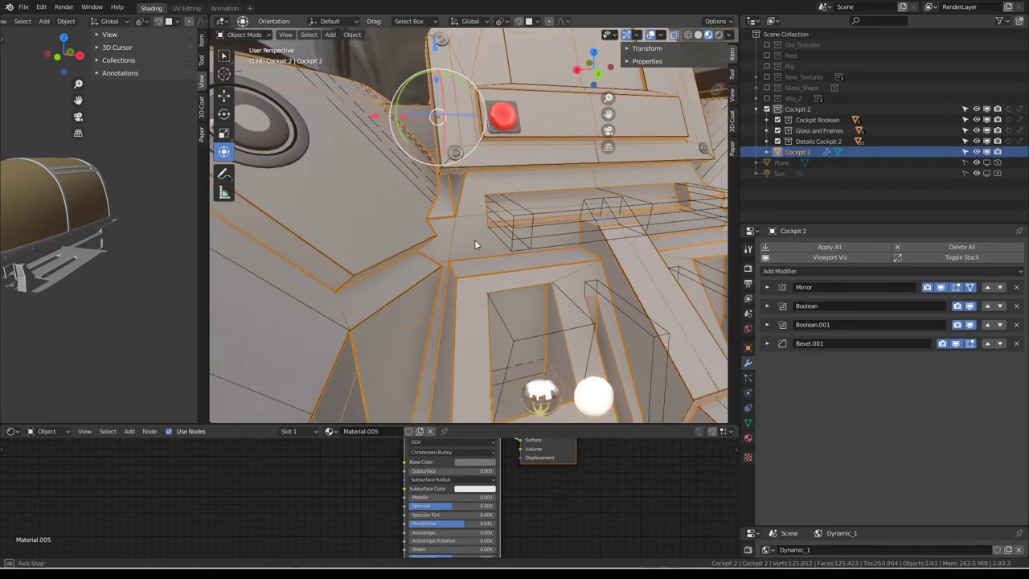
Select all Cockpit 2 edges and subdivide them once via Quick Favorites.
key("Tab")
key("a")
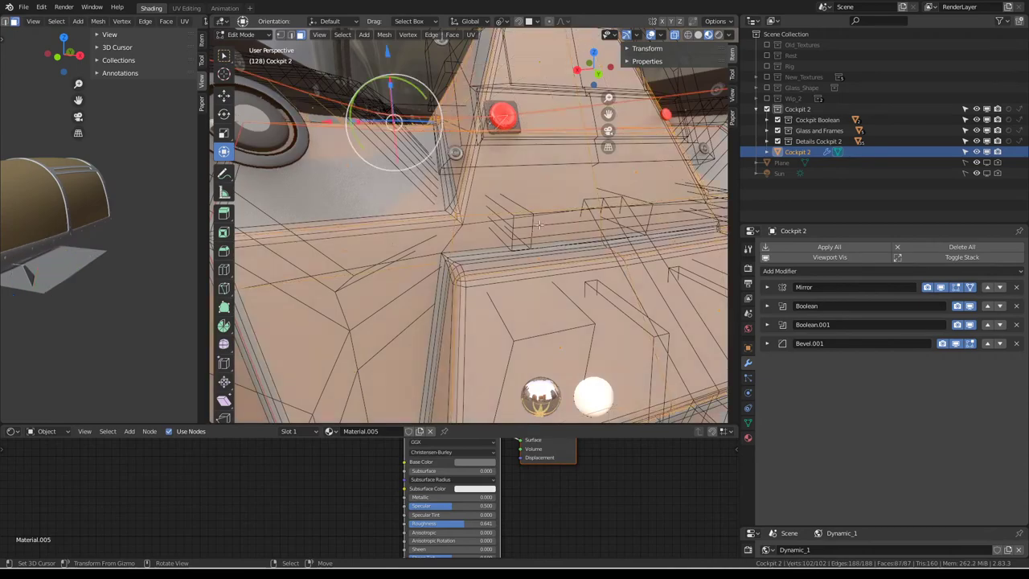
mouse_move(393, 243)
middle_mouse_down()
mouse_move(493, 227)
mouse_move(465, 229)
mouse_move(434, 205)
middle_mouse_up()
left_click(293, 40)
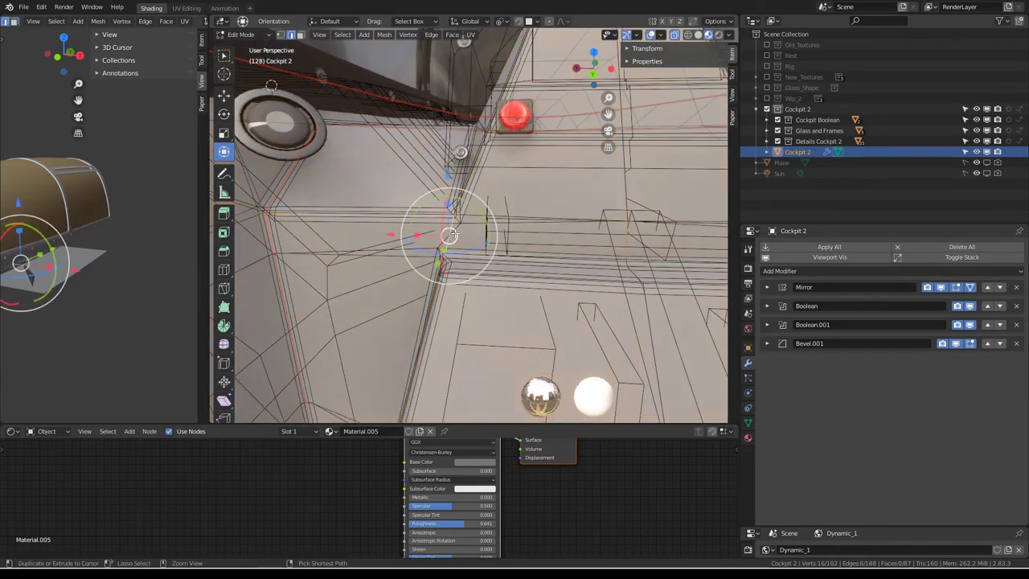
key("q")
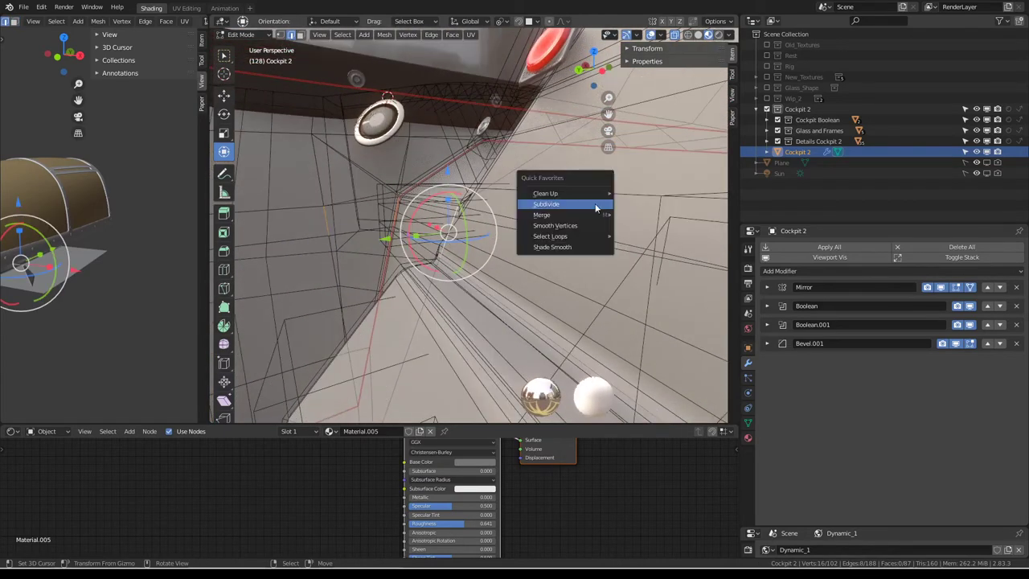
left_click(595, 209)
mouse_move(596, 209)
middle_mouse_down()
mouse_move(544, 212)
mouse_move(507, 182)
mouse_move(421, 198)
mouse_move(456, 190)
middle_mouse_up()
key("Tab")
key("Tab")
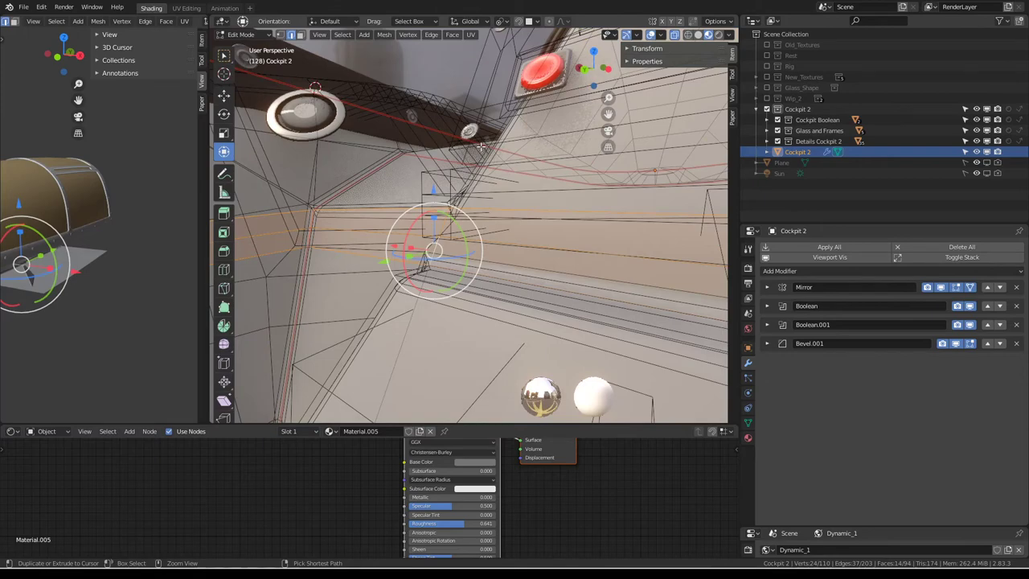
key("Tab")
Select the red button Circle.029, frame it, and enter its mesh editing.
mouse_move(484, 153)
middle_mouse_down()
mouse_move(456, 166)
mouse_move(524, 237)
mouse_move(450, 233)
middle_mouse_up()
key("alt+a")
left_click(524, 237)
key("KP_Decimal")
key("Tab")
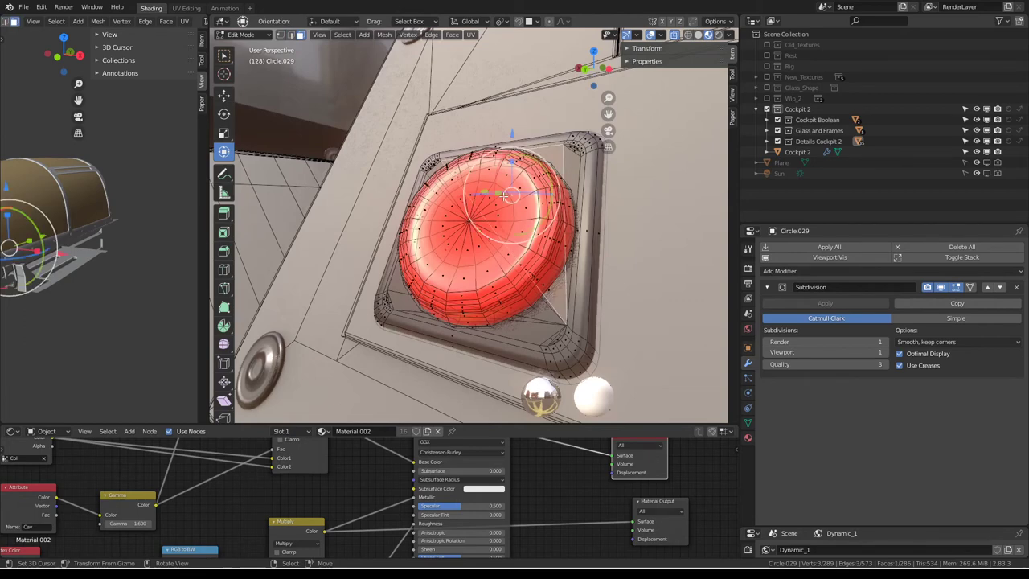
Select the whole linked round button and switch to Vertex Paint mode.
left_click(513, 228, "shift")
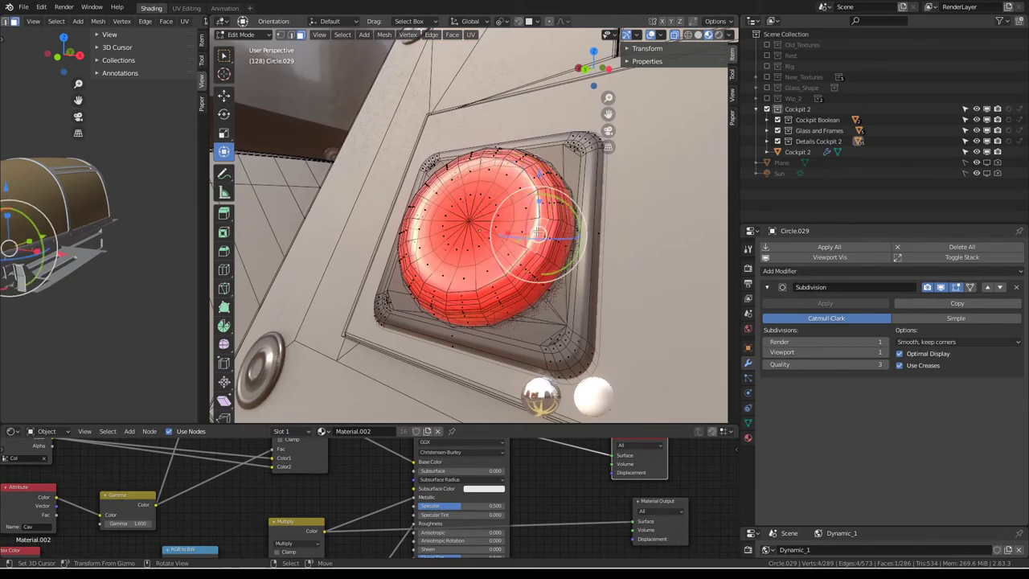
key("ctrl+l")
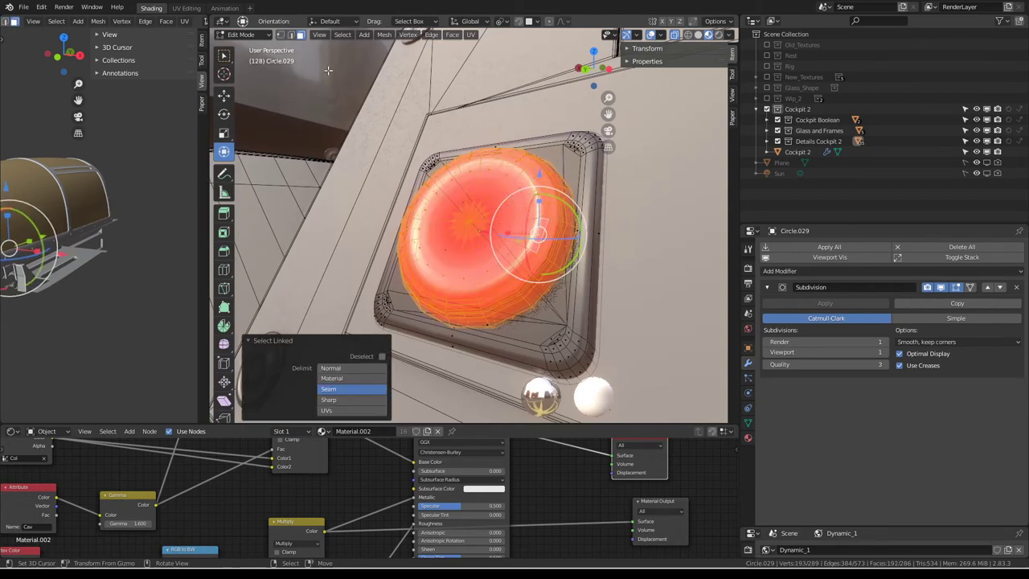
left_click(252, 36)
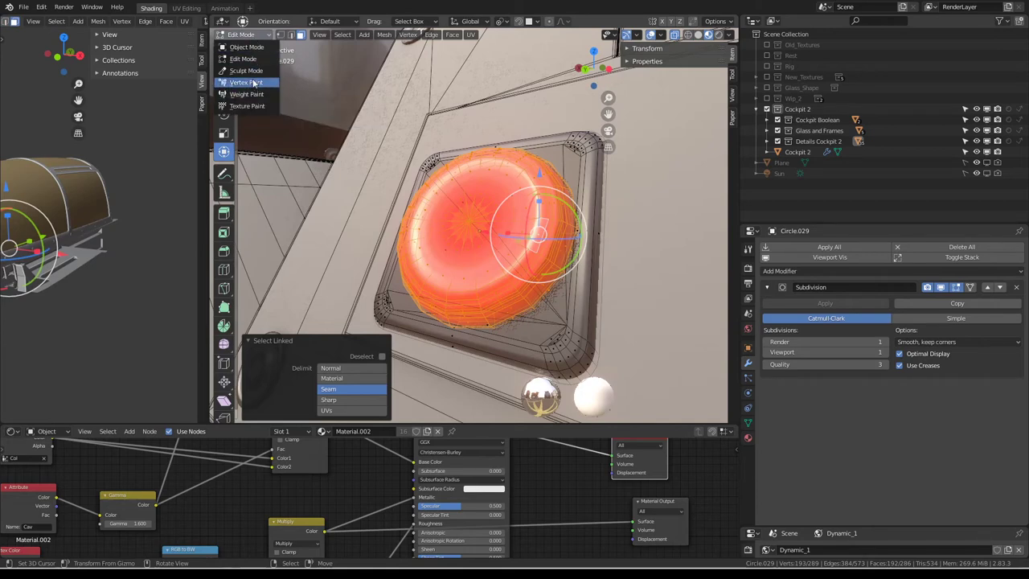
left_click(254, 83)
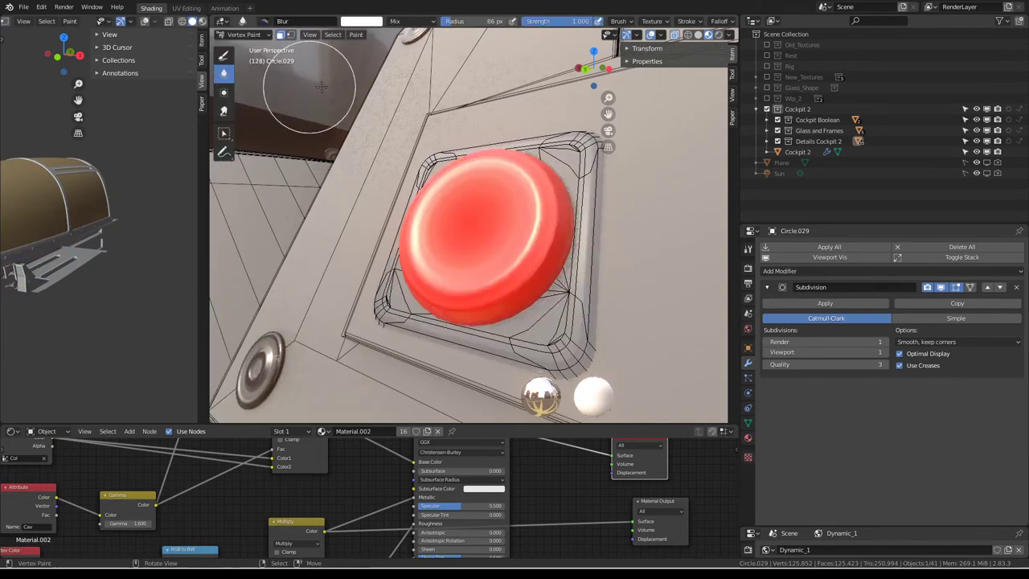
Make the button's Col vertex colour layer the active one.
left_click(730, 74)
scroll(702, 270, "down", 4)
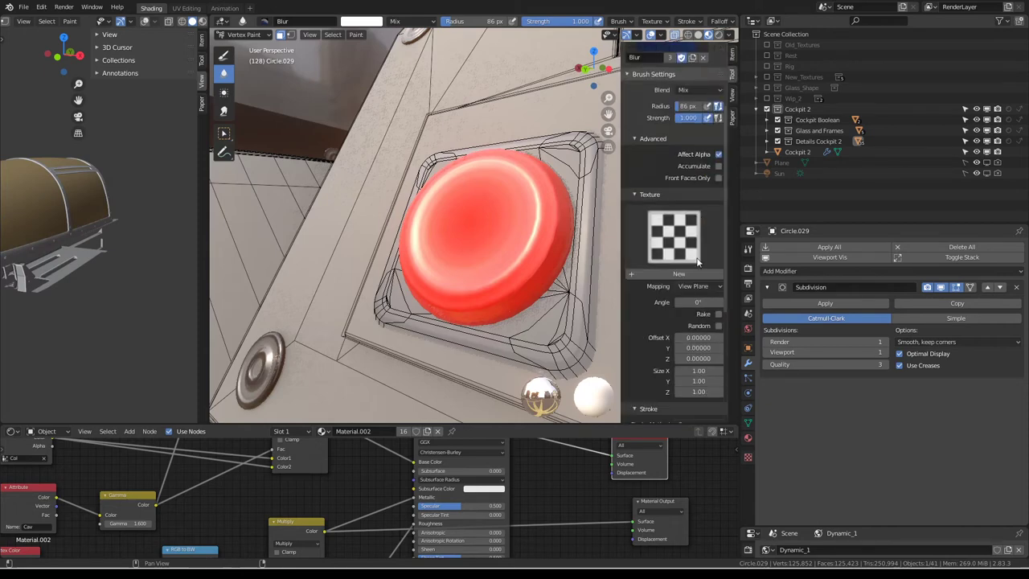
scroll(701, 270, "down", 2)
left_click(747, 422)
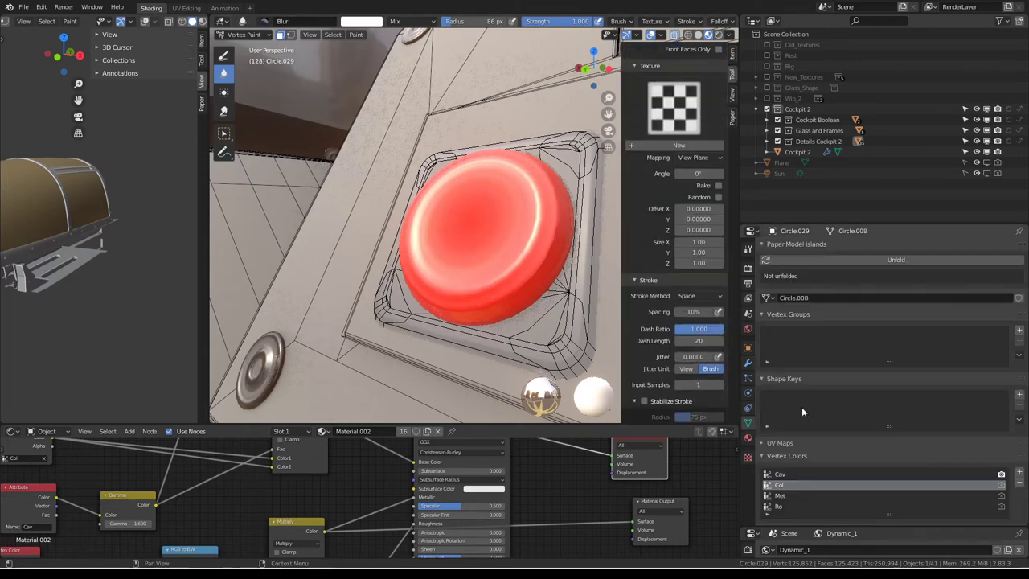
left_click(778, 485)
Set the viewport solid shading Color to Vertex, with see-through off.
left_click(698, 35)
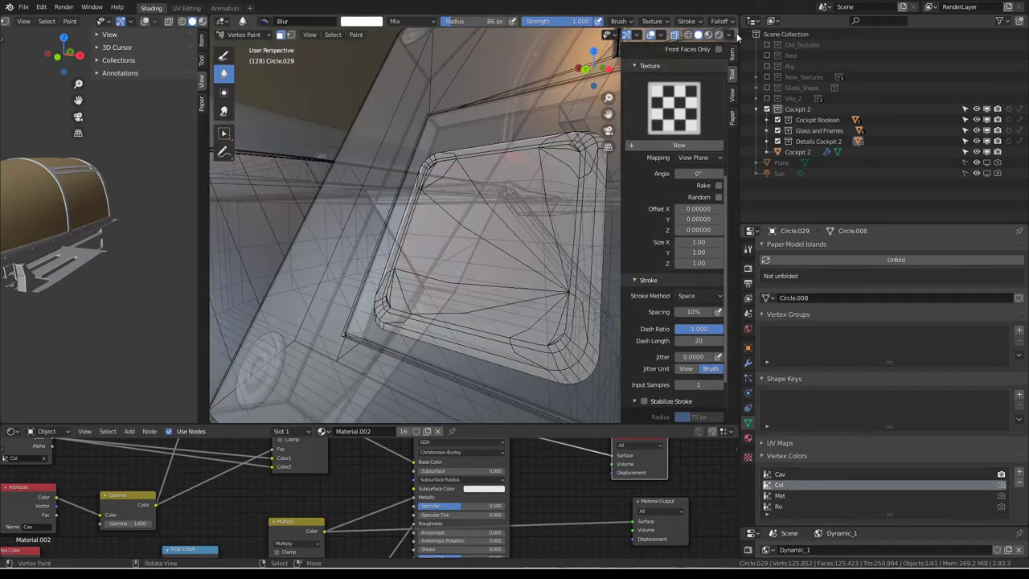
left_click(732, 35)
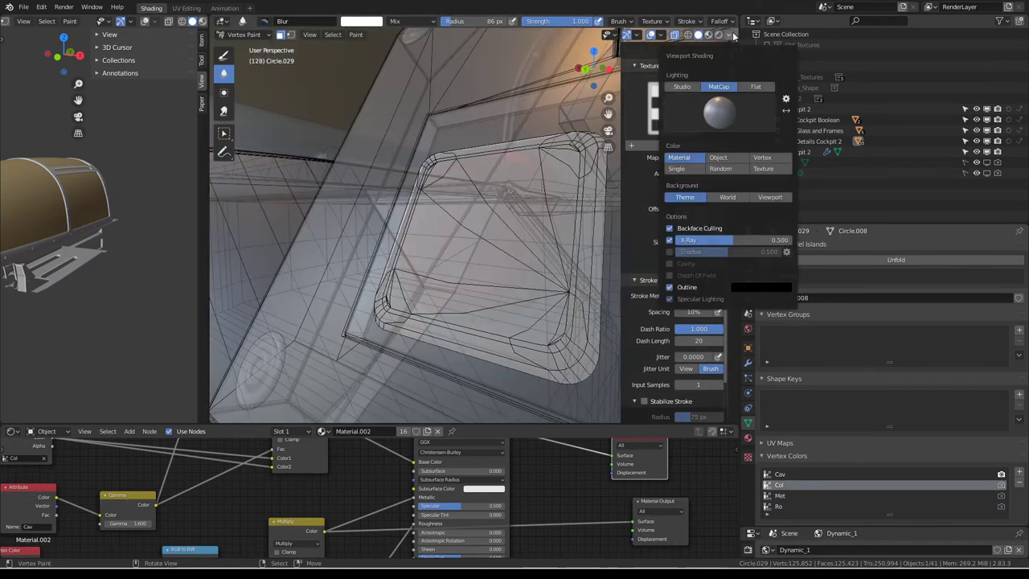
left_click(675, 36)
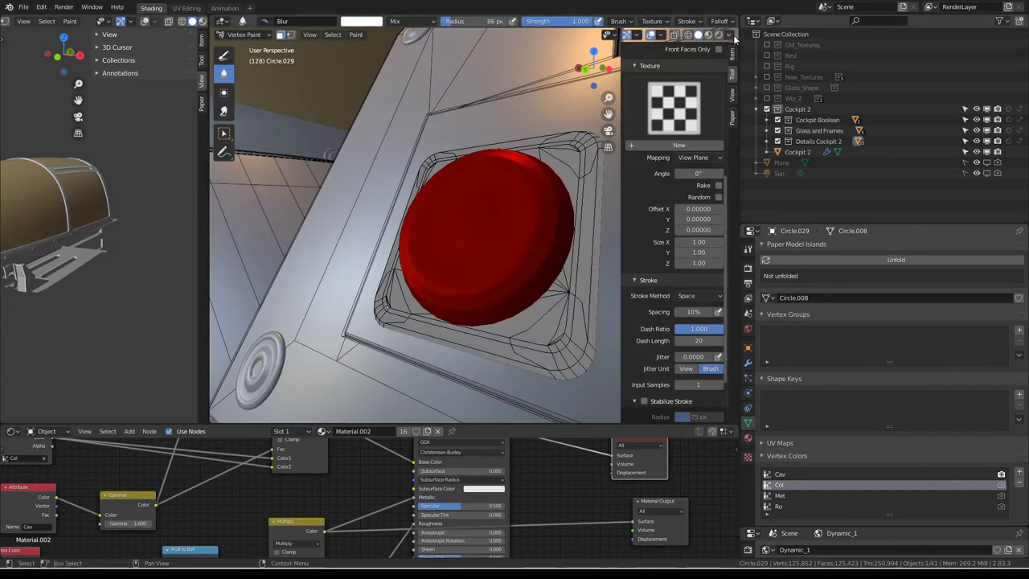
left_click(733, 35)
left_click(768, 160)
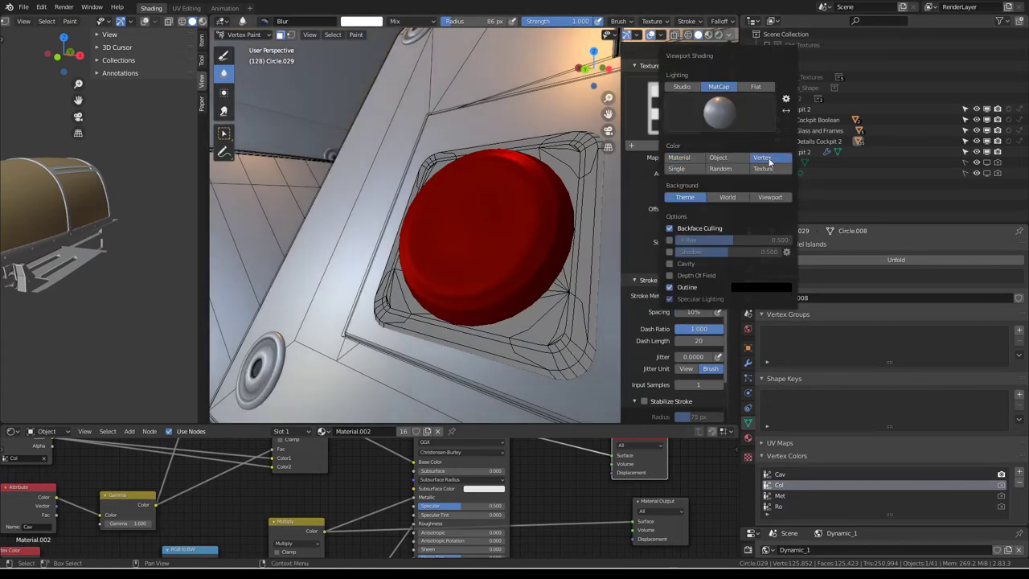
Fill the dome with white using Shift+K, after briefly trying a darker grey.
left_click(223, 55)
scroll(696, 295, "up", 5)
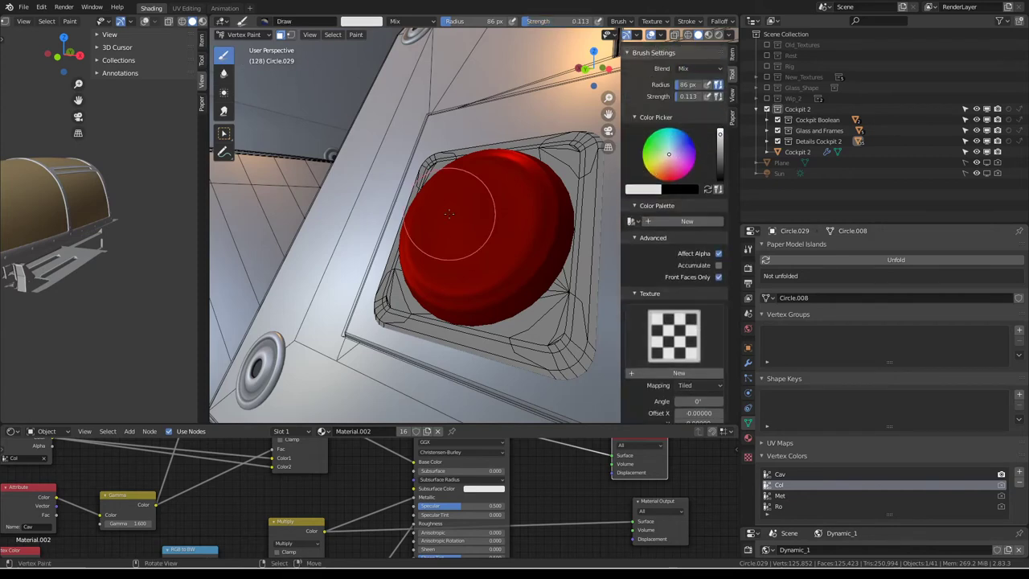
key("shift+k")
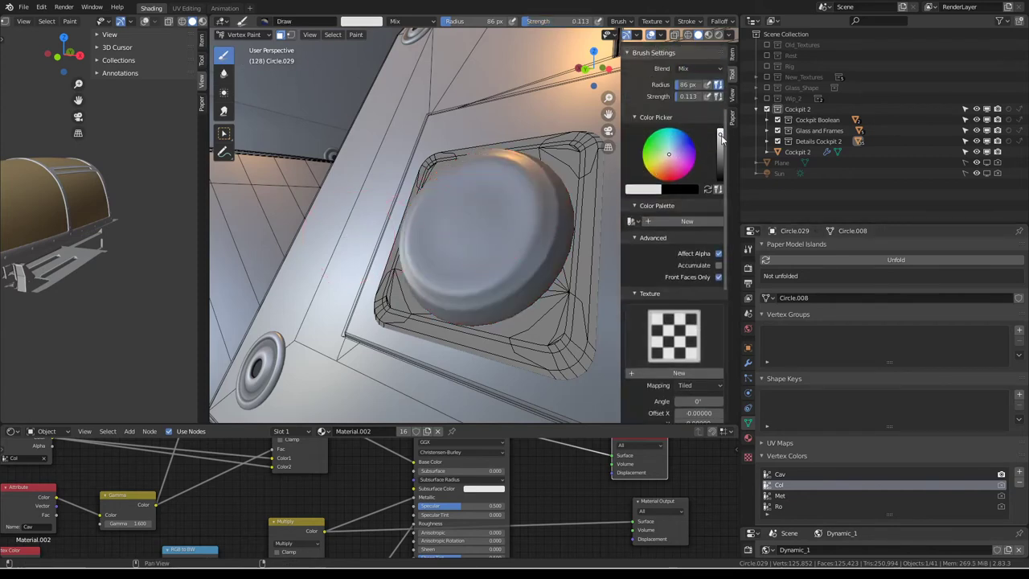
left_click_drag(719, 155, 719, 173)
key("shift+k")
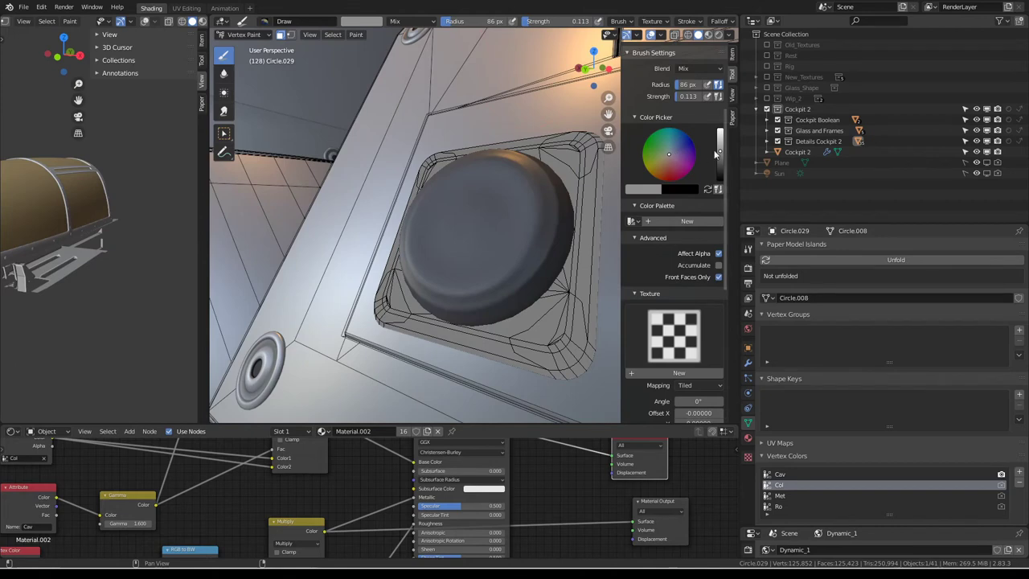
key("shift+k")
Apply Paint > Dirty Vertex Colors to darken the dome's shading.
left_click(356, 35)
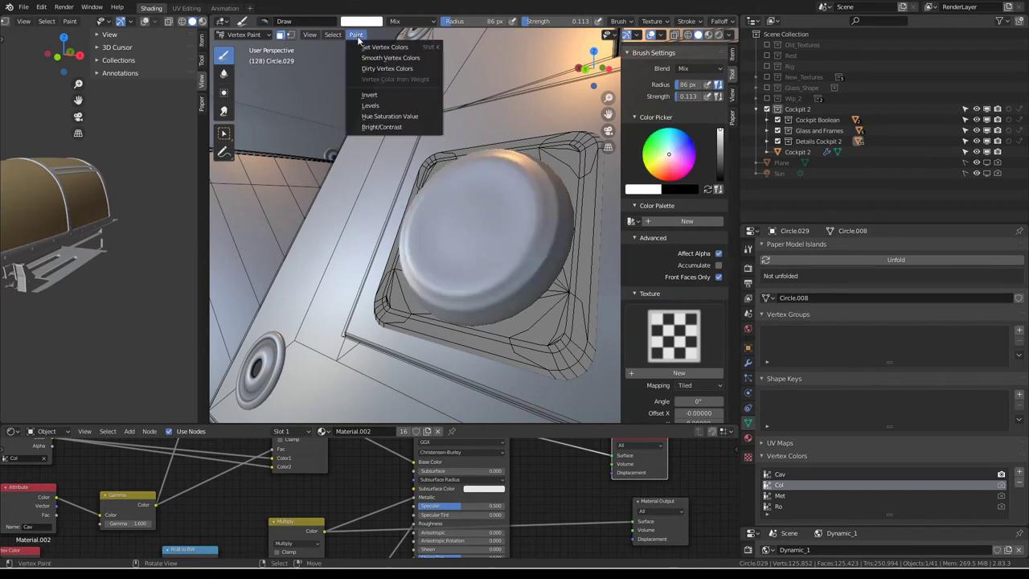
left_click(387, 68)
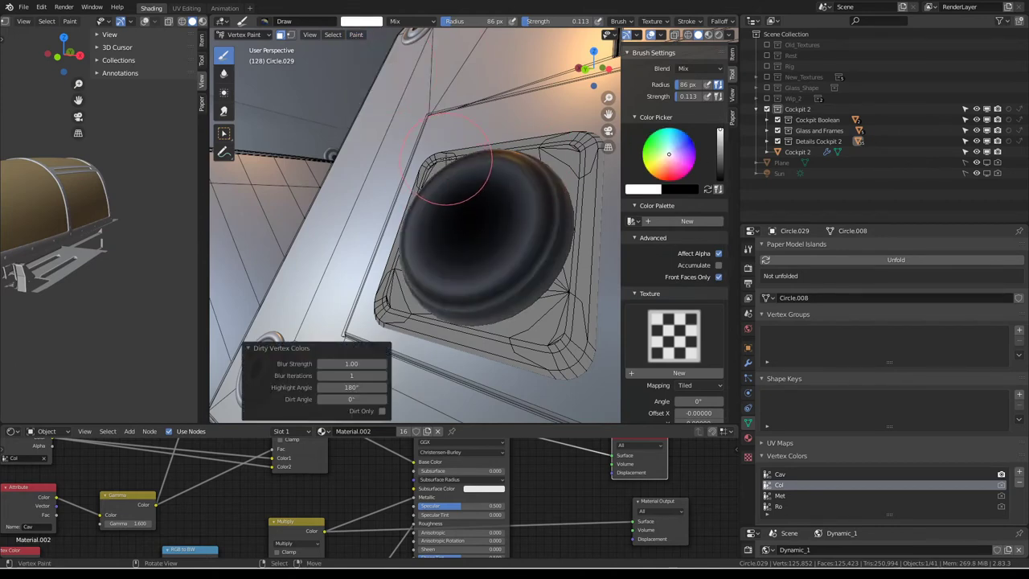
left_click(241, 35)
Return to Object Mode in Material Preview and hide the Cockpit Boolean collection.
left_click(246, 46)
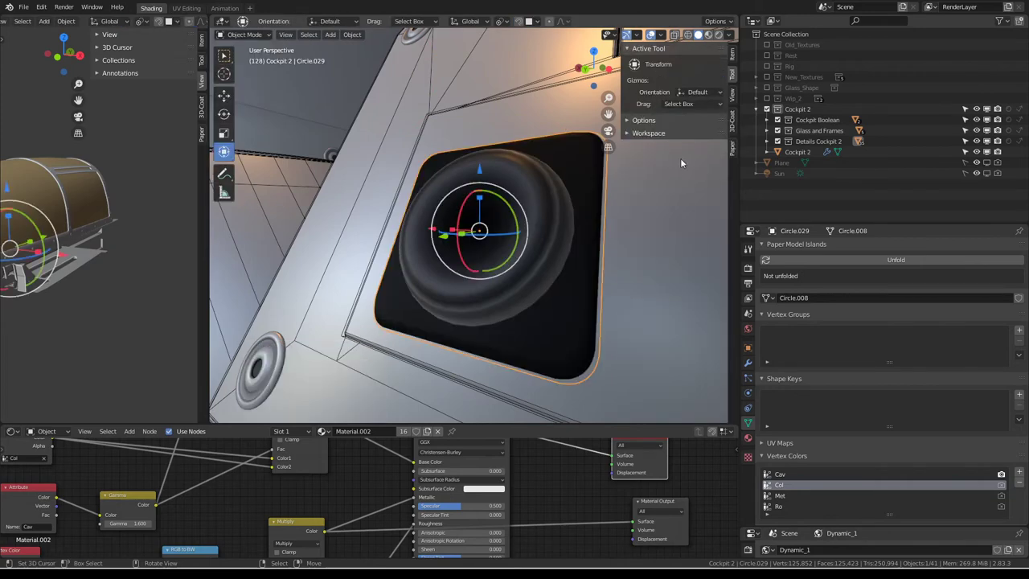
left_click(708, 34)
mouse_move(562, 241)
middle_mouse_down()
mouse_move(523, 170)
mouse_move(519, 215)
middle_mouse_up()
scroll(408, 226, "down", 4)
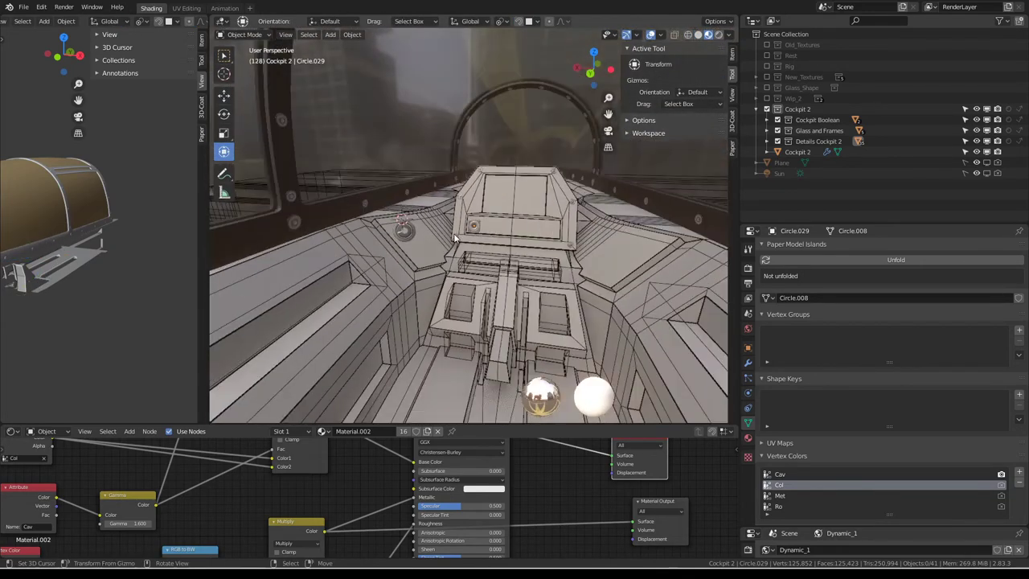
mouse_move(408, 226)
middle_mouse_down()
mouse_move(490, 251)
mouse_move(504, 206)
mouse_move(471, 191)
mouse_move(615, 188)
mouse_move(419, 124)
mouse_move(534, 171)
mouse_move(356, 129)
mouse_move(364, 156)
middle_mouse_up()
left_click(489, 251)
left_click(392, 116)
left_click(363, 156)
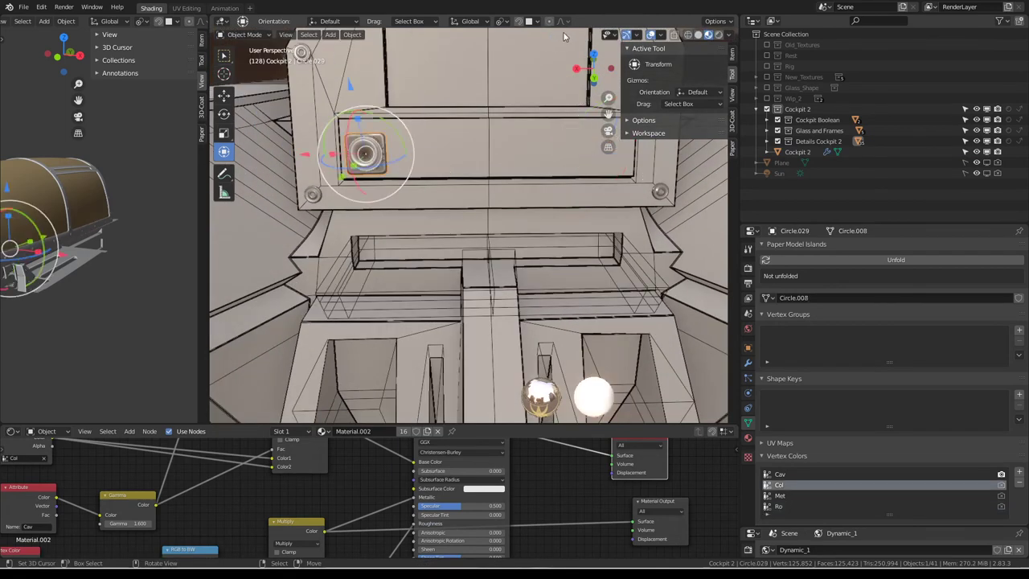
left_click_drag(400, 156, 402, 158)
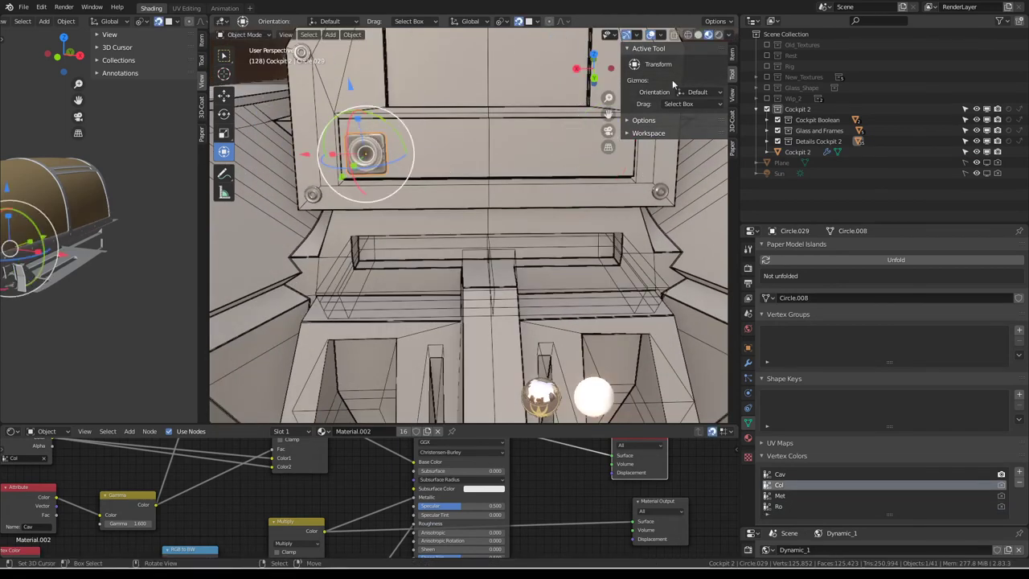
left_click(777, 120)
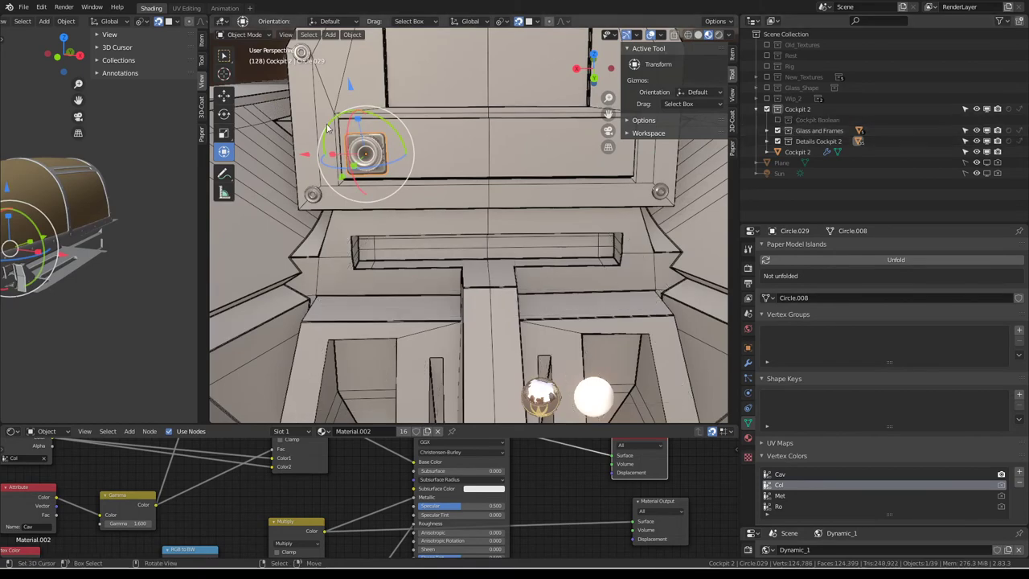
Move the small red knob Circle.028 to sit beside the round button.
key("g")
mouse_move(477, 161)
middle_mouse_down()
mouse_move(273, 113)
mouse_move(315, 124)
mouse_move(324, 172)
mouse_move(534, 157)
middle_mouse_up()
left_click(272, 113)
left_click(321, 170)
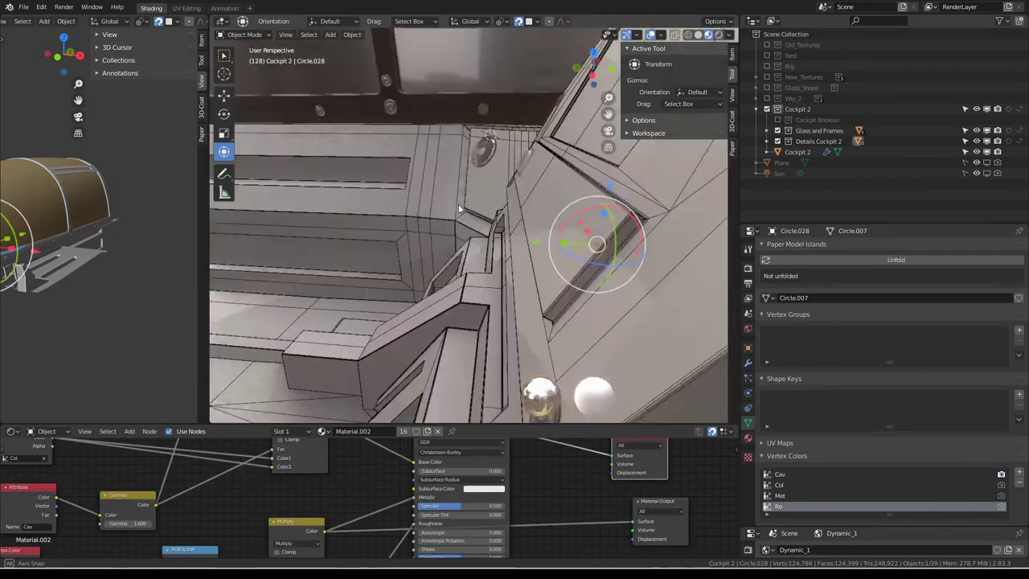
key("g")
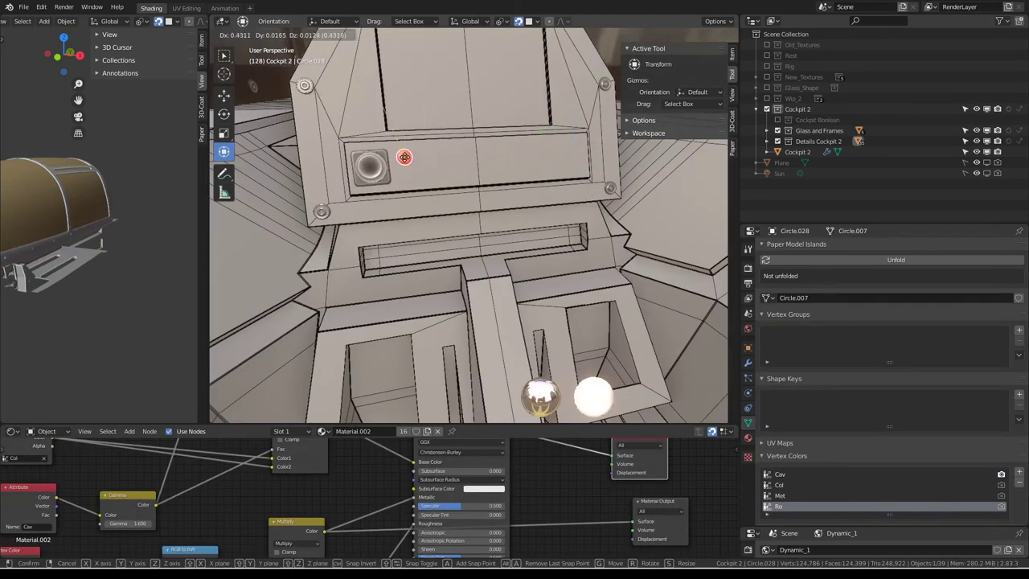
left_click(405, 157)
Inspect the cockpit front and interior, briefly toggling Edit Mode on the cockpit body.
scroll(450, 201, "down", 3)
mouse_move(450, 201)
middle_mouse_down()
mouse_move(489, 212)
mouse_move(437, 197)
mouse_move(386, 213)
mouse_move(359, 204)
middle_mouse_up()
scroll(474, 210, "down", 5)
scroll(385, 212, "up", 3)
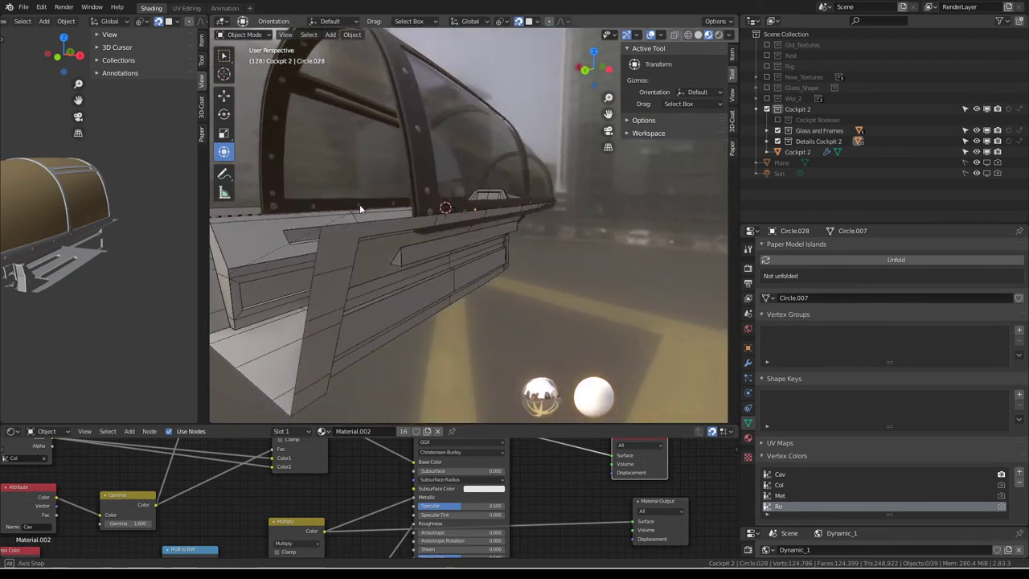
left_click(363, 223)
key("Tab")
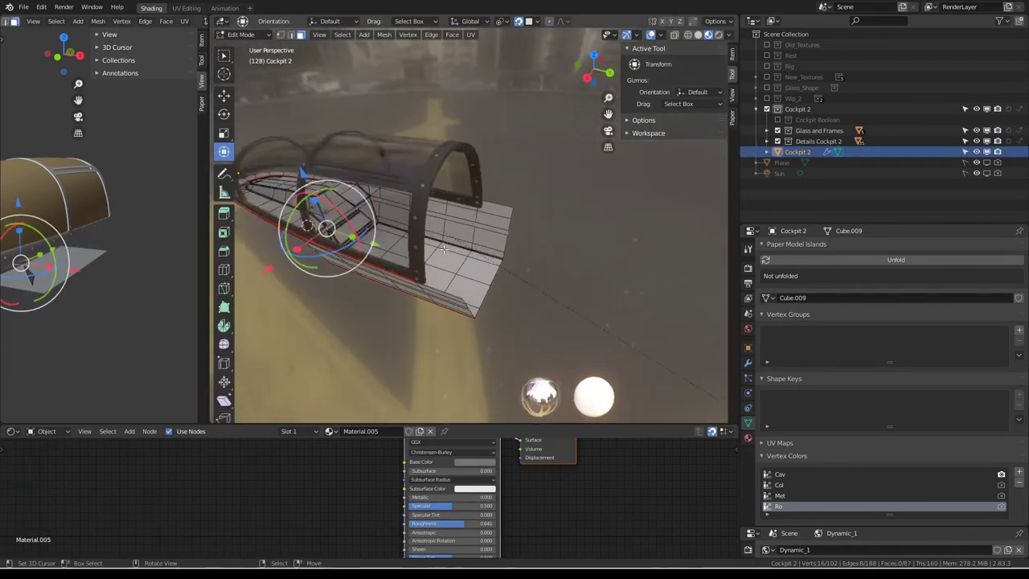
middle_click_drag(363, 224, 564, 204)
key("Tab")
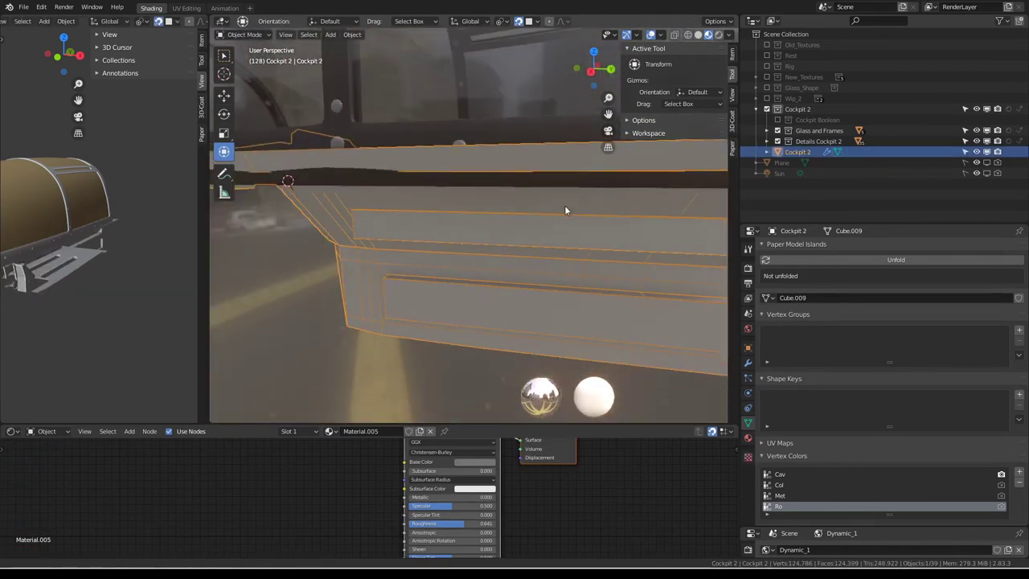
scroll(565, 205, "down", 4)
mouse_move(459, 225)
middle_mouse_down()
mouse_move(515, 245)
mouse_move(457, 230)
mouse_move(544, 213)
mouse_move(549, 253)
mouse_move(565, 248)
mouse_move(459, 191)
mouse_move(522, 262)
mouse_move(409, 193)
mouse_move(483, 200)
mouse_move(507, 215)
mouse_move(471, 202)
mouse_move(550, 190)
middle_mouse_up()
scroll(515, 248, "up", 5)
Disable the cockpit body's Bevel.001 modifier in the viewport.
scroll(507, 214, "up", 2)
scroll(507, 215, "down", 3)
scroll(507, 215, "down", 5)
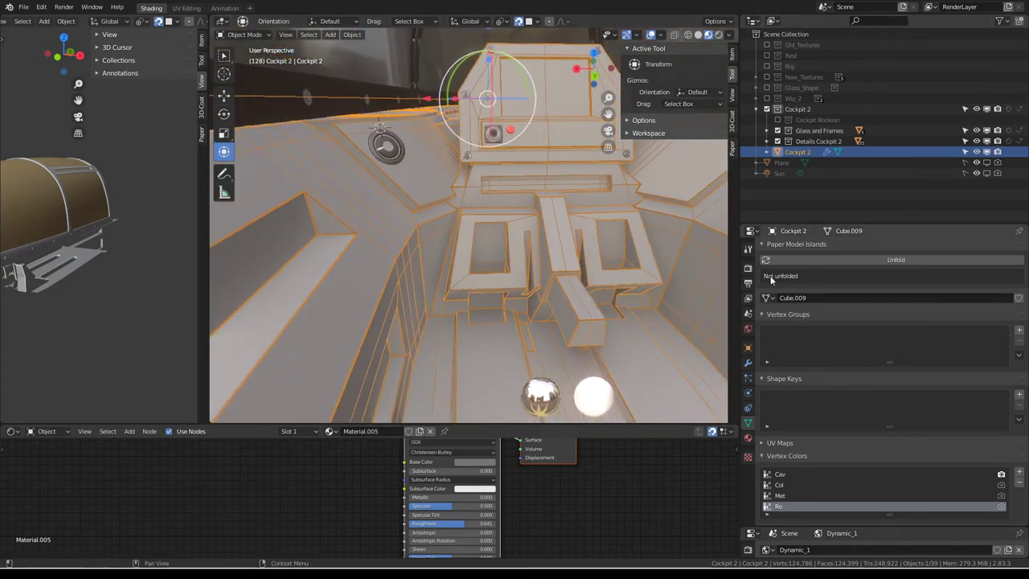
left_click(749, 362)
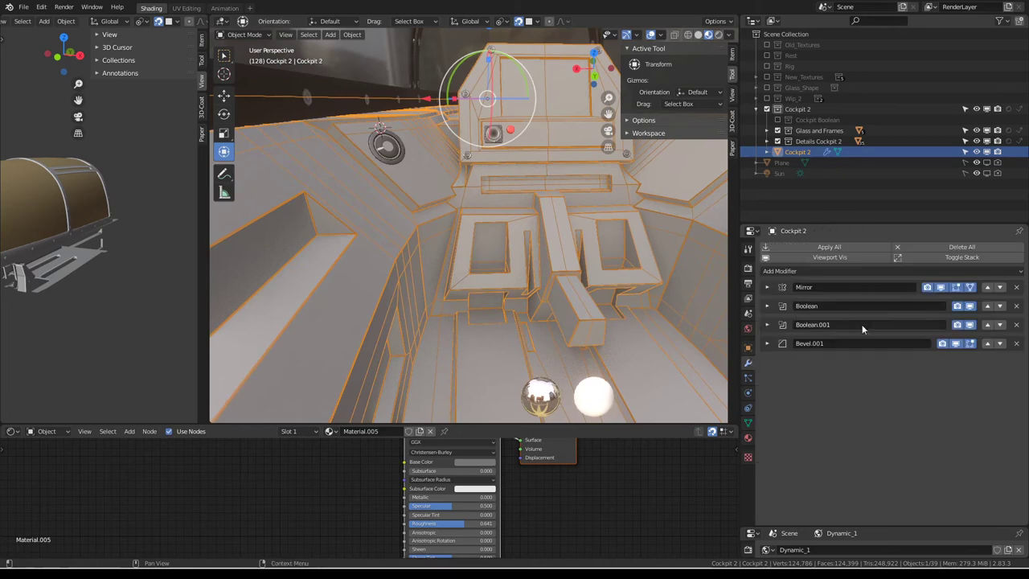
left_click(957, 343)
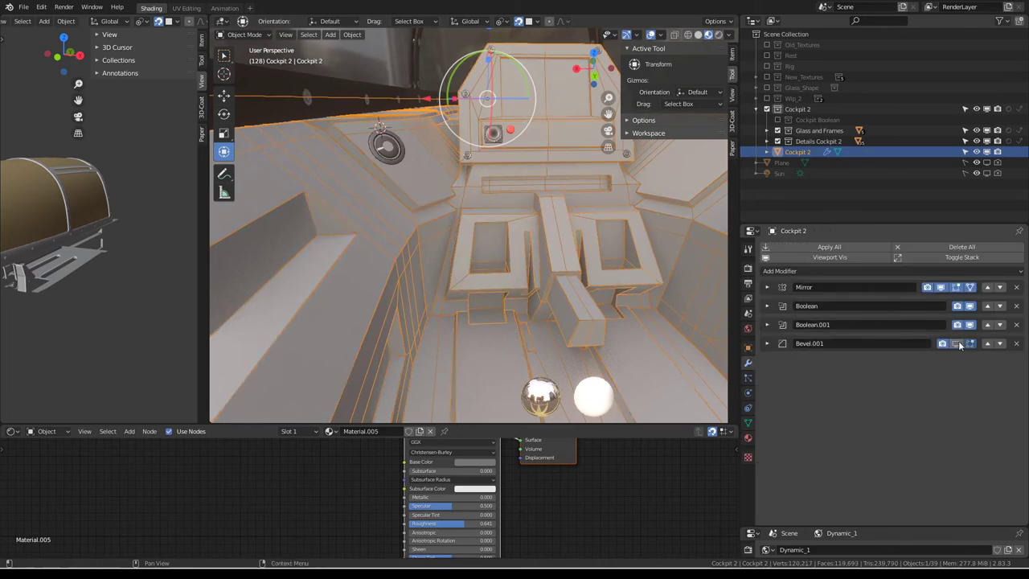
Try a Subdivision Surface modifier on the cockpit body, then delete it.
left_click(858, 271)
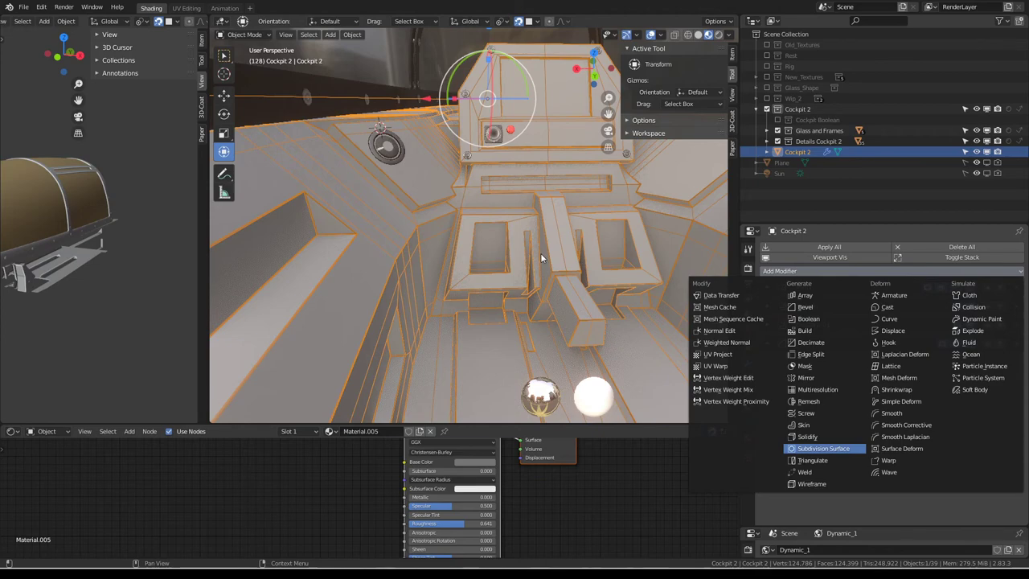
key("Return")
mouse_move(540, 252)
middle_mouse_down()
mouse_move(571, 250)
mouse_move(384, 164)
middle_mouse_up()
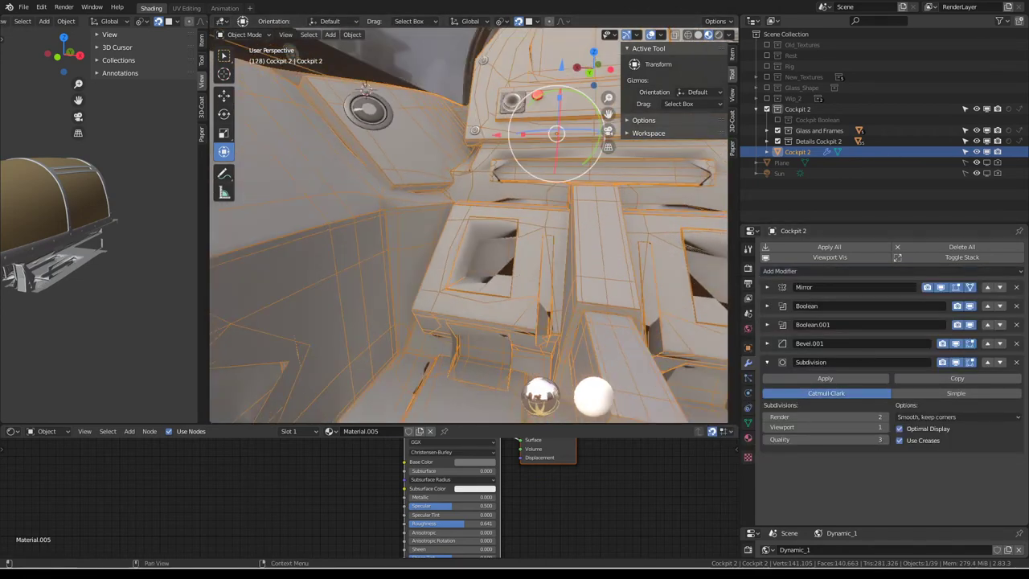
scroll(384, 164, "down", 3)
scroll(422, 170, "down", 2)
scroll(422, 170, "down", 2)
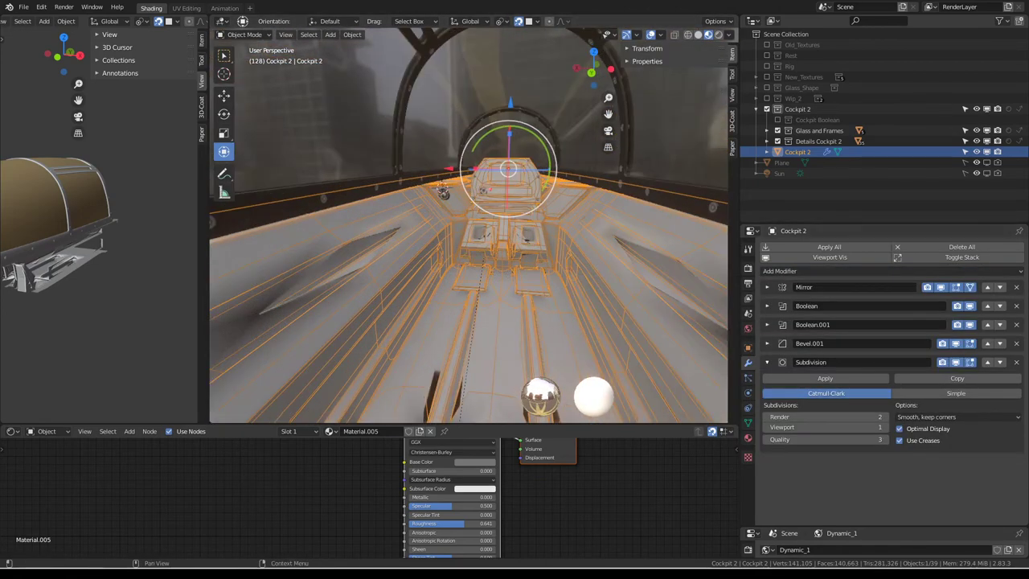
left_click(1016, 362)
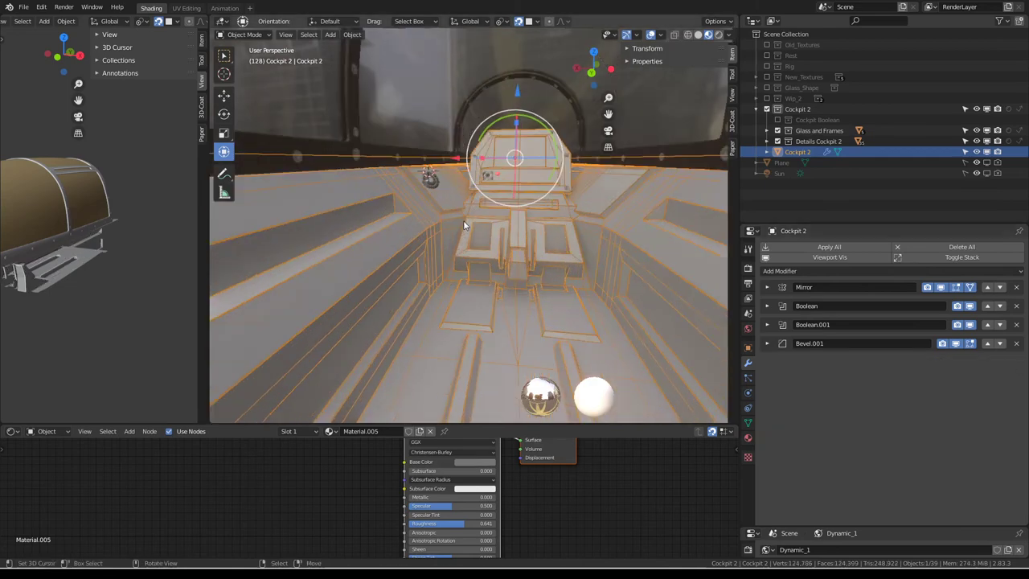
Preview the cockpit and canopy in Material Preview with overlays off, then restore overlays.
scroll(514, 209, "up", 5)
left_click(651, 35)
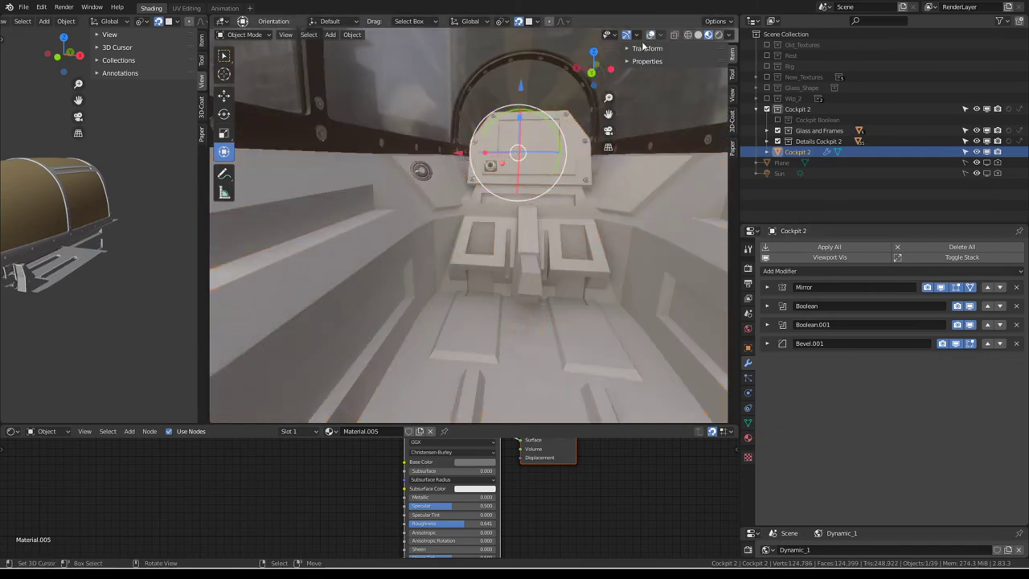
mouse_move(514, 177)
middle_mouse_down()
mouse_move(563, 208)
mouse_move(447, 182)
mouse_move(488, 158)
middle_mouse_up()
left_click(706, 36)
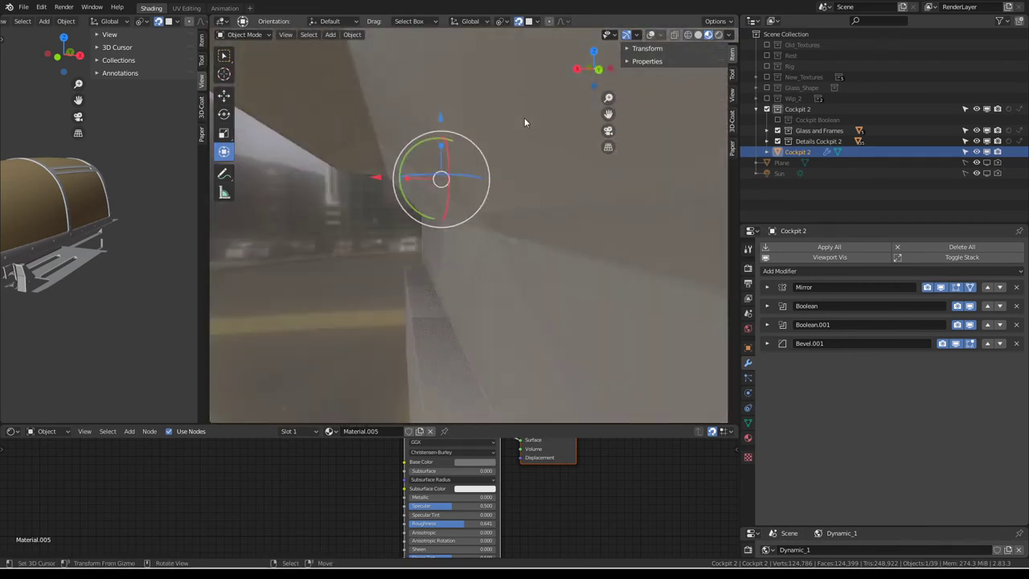
middle_click_drag(523, 118, 491, 161)
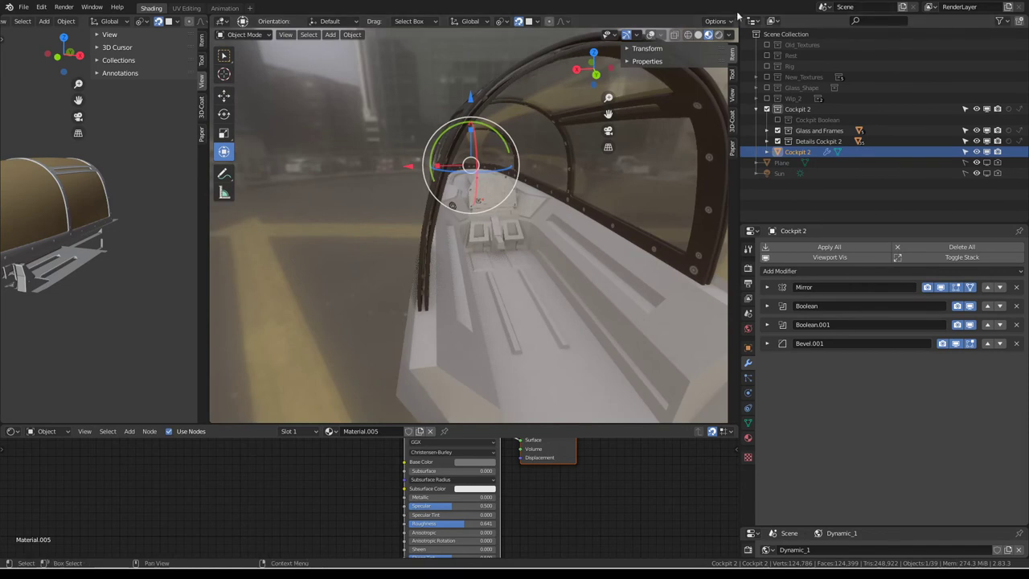
left_click(649, 35)
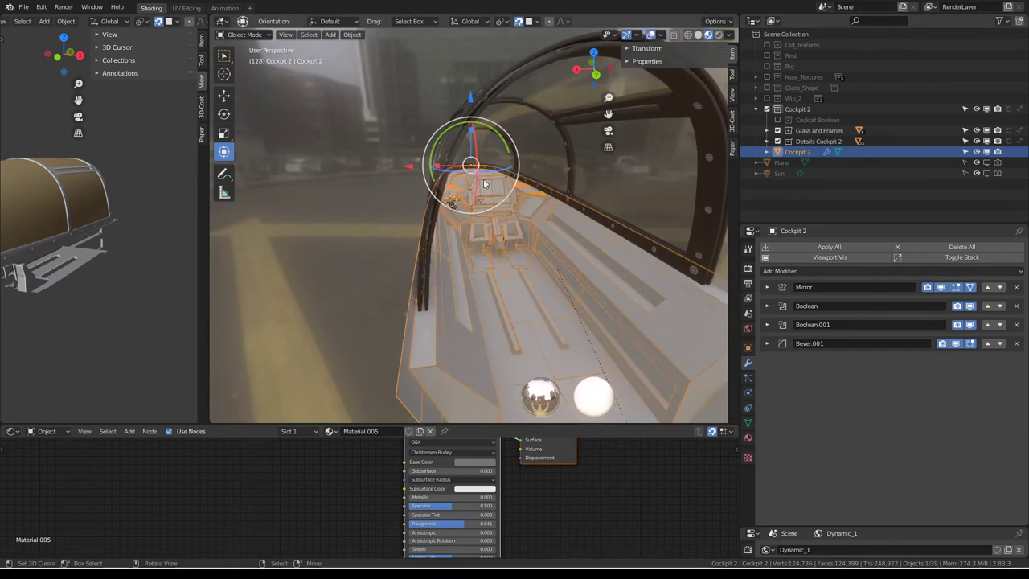
Show the Cockpit Boolean collection again and add a Subdivision modifier to cutter Cube.031.
left_click(777, 119)
left_click(354, 159)
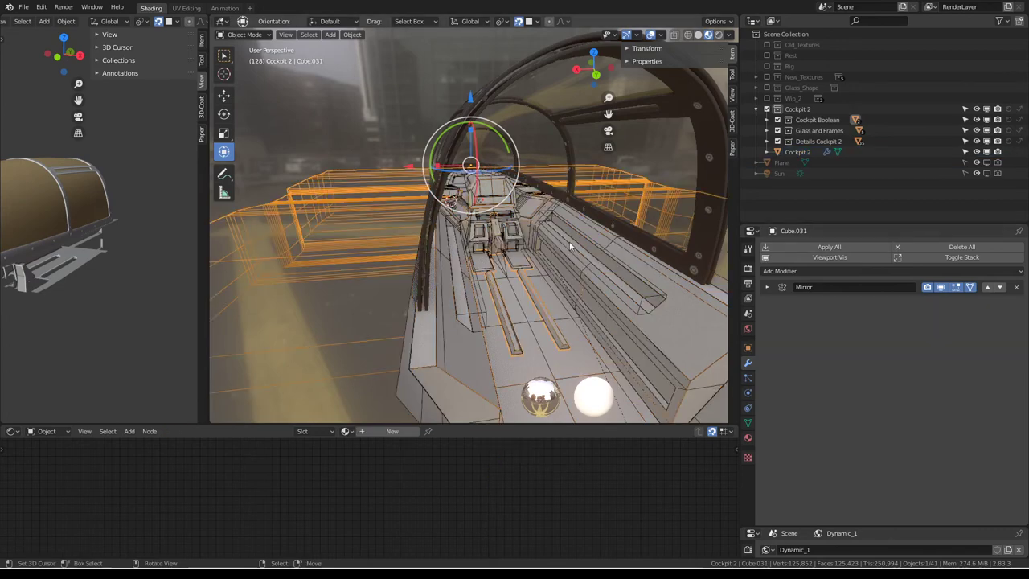
scroll(563, 209, "up", 3)
left_click(819, 270)
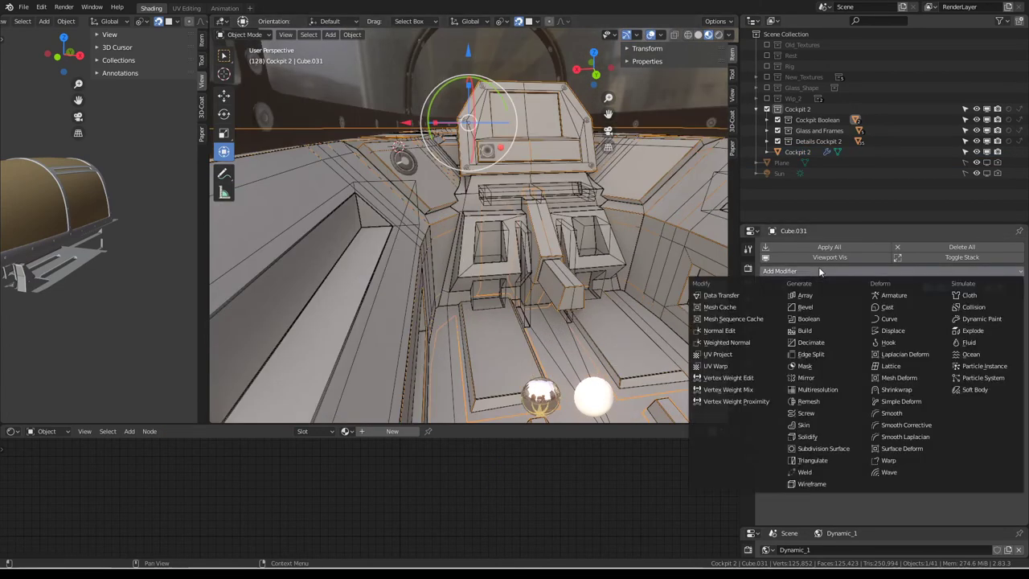
left_click(822, 448)
Toggle the cutter's viewport subdivision off and back on, then enter Edit Mode.
mouse_move(482, 265)
middle_mouse_down()
mouse_move(473, 248)
mouse_move(545, 227)
mouse_move(505, 211)
middle_mouse_up()
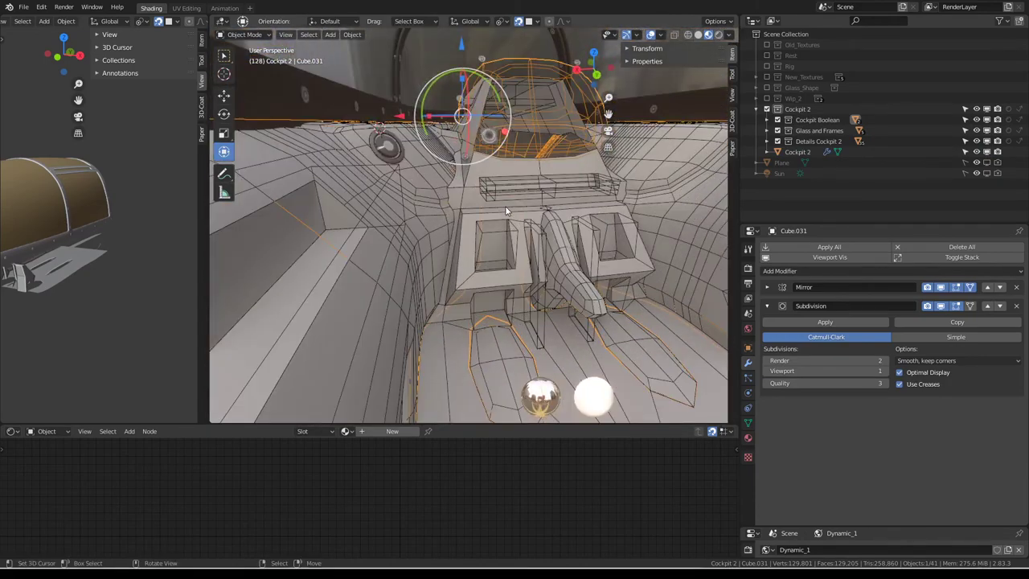
left_click(941, 305)
left_click(943, 306)
middle_click_drag(514, 209, 483, 156)
key("Tab")
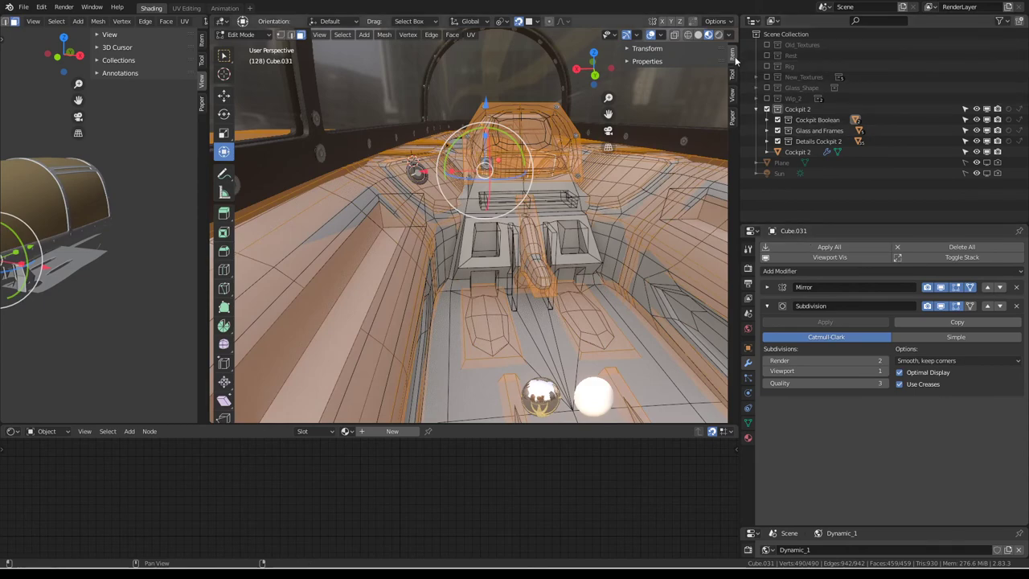
Set Mean Crease of all the cutter's edges to 1.00 and check it in Object Mode.
left_click(644, 49)
left_click_drag(676, 167, 724, 166)
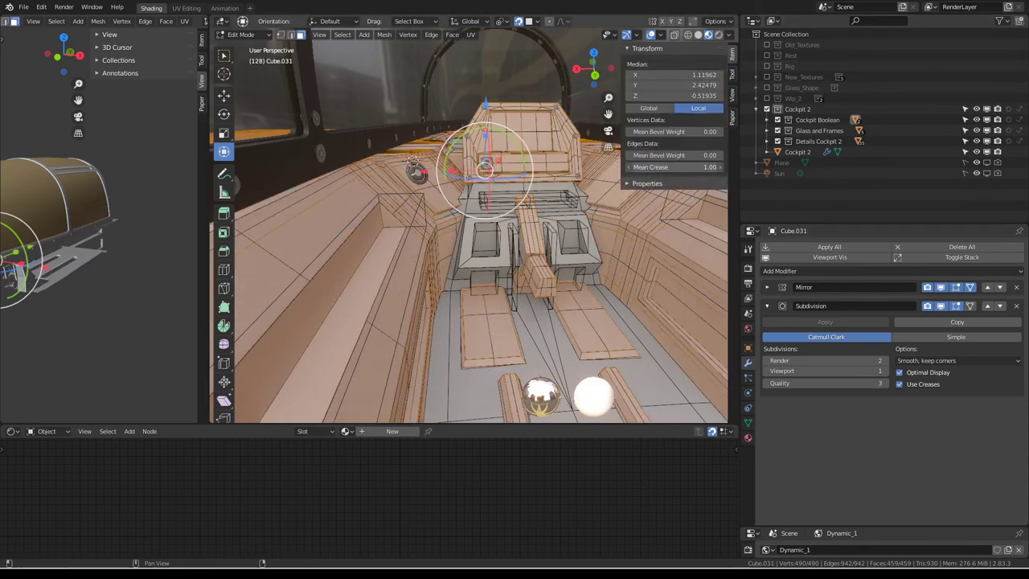
key("Tab")
mouse_move(479, 211)
middle_mouse_down()
mouse_move(406, 160)
mouse_move(374, 166)
mouse_move(475, 225)
mouse_move(475, 213)
mouse_move(432, 186)
mouse_move(458, 168)
mouse_move(458, 190)
mouse_move(486, 180)
middle_mouse_up()
scroll(409, 181, "up", 5)
scroll(475, 230, "down", 2)
Lower the cutter's Subdivision render level from 2 to 1.
key("Tab")
scroll(458, 173, "up", 3)
scroll(458, 177, "up", 3)
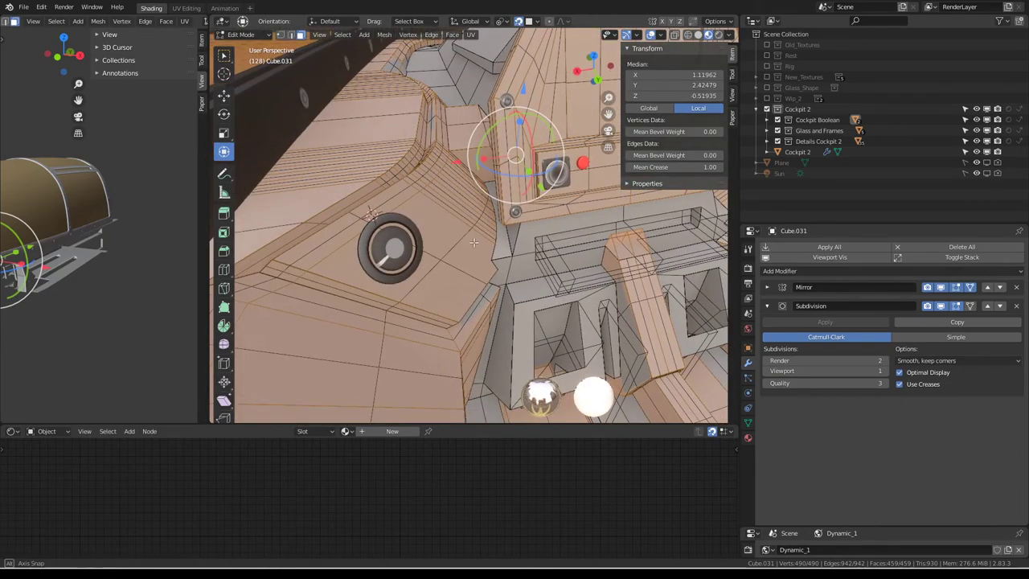
left_click(768, 361)
mouse_move(434, 233)
middle_mouse_down()
mouse_move(399, 229)
mouse_move(398, 160)
mouse_move(362, 150)
mouse_move(422, 176)
middle_mouse_up()
Reset the selected edges' Mean Crease to 0 after viewing the cockpit from above.
key("Tab")
key("Tab")
scroll(393, 189, "down", 4)
scroll(397, 154, "down", 4)
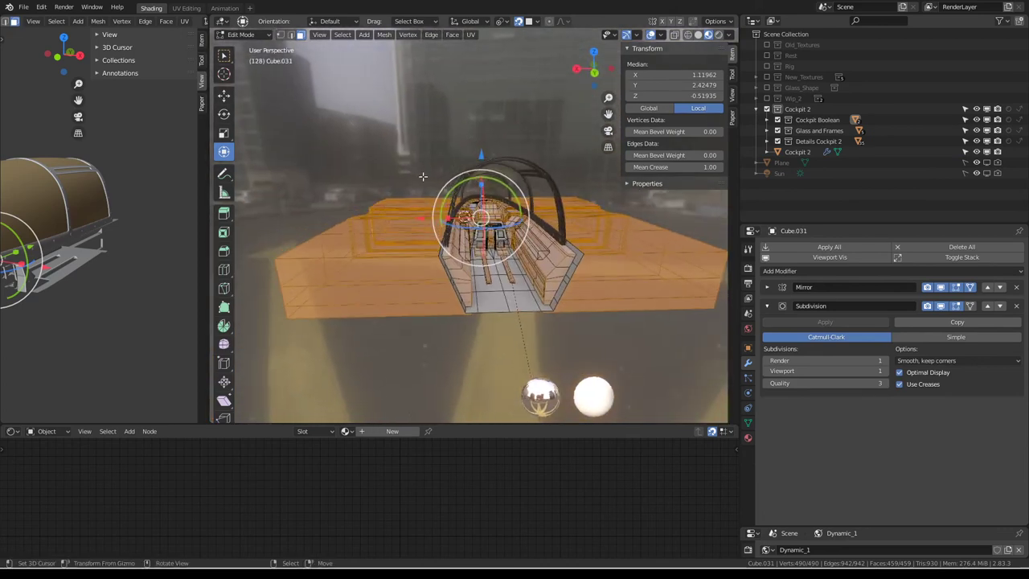
middle_click_drag(353, 212, 289, 185)
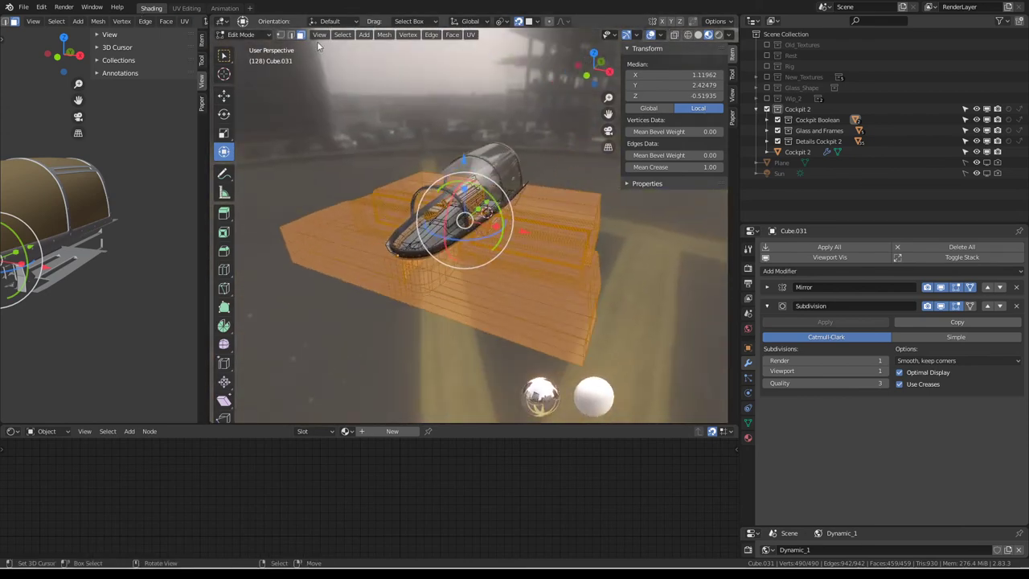
scroll(565, 203, "up", 4)
middle_click_drag(565, 203, 475, 159)
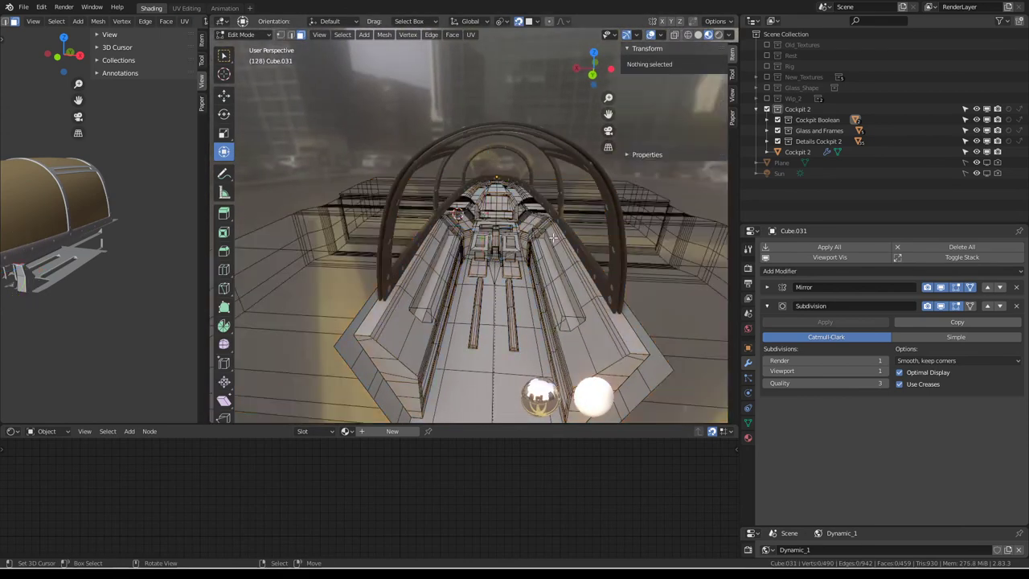
key("BackSpace")
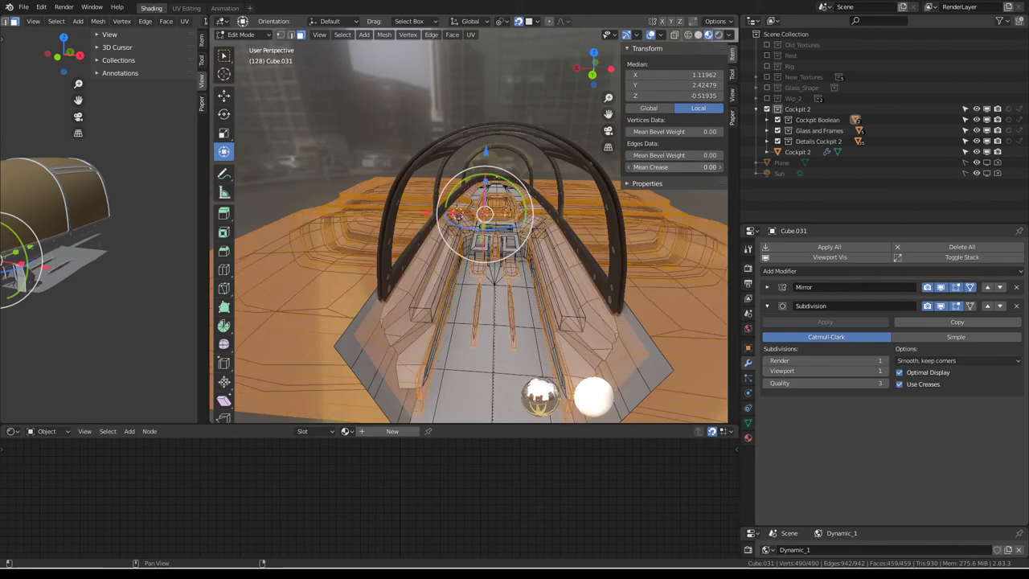
Crease the boundary loop of the cutter's same-normal flat faces to 1.00.
left_click(380, 278)
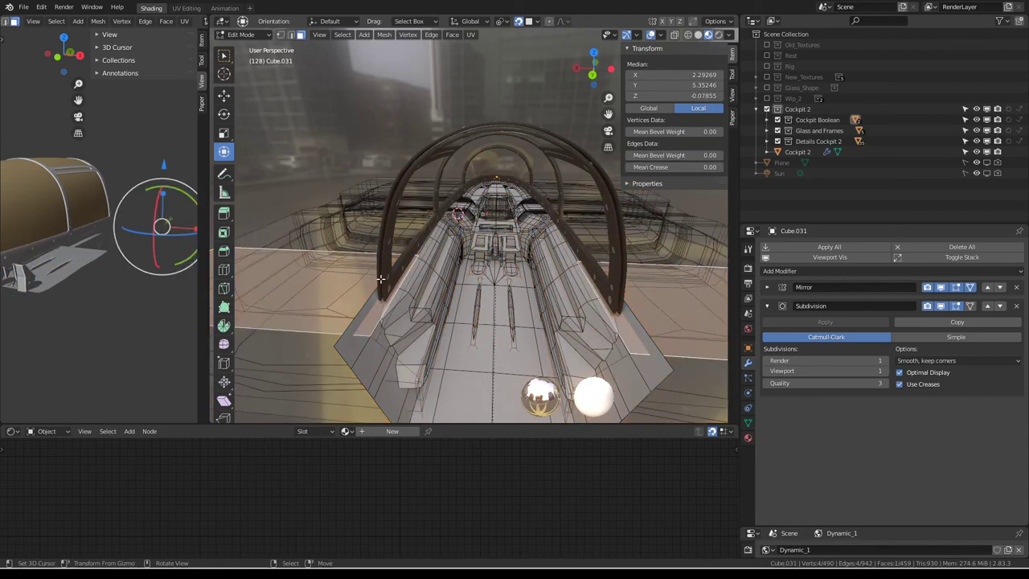
key("shift+g")
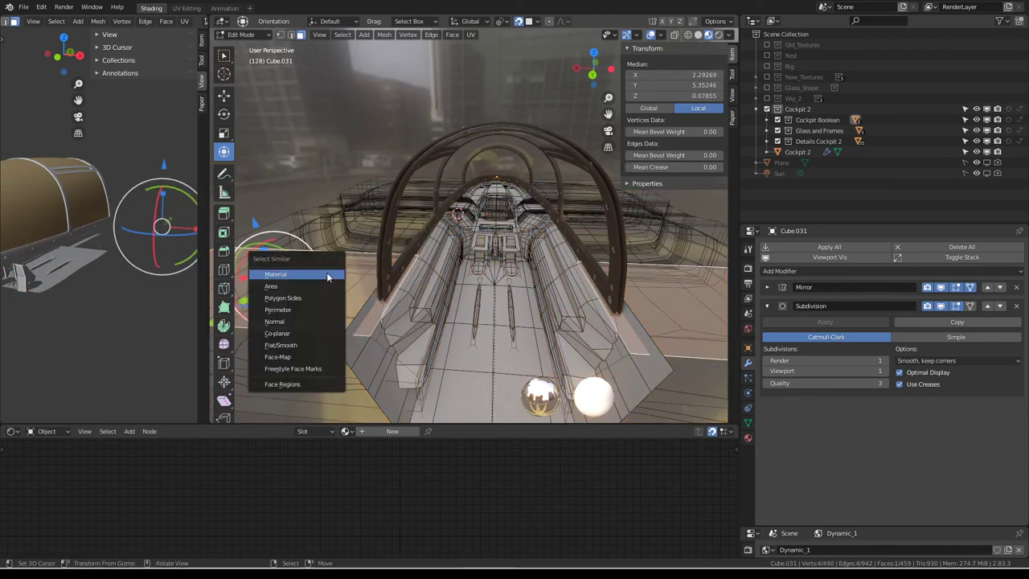
left_click(301, 319)
key("q")
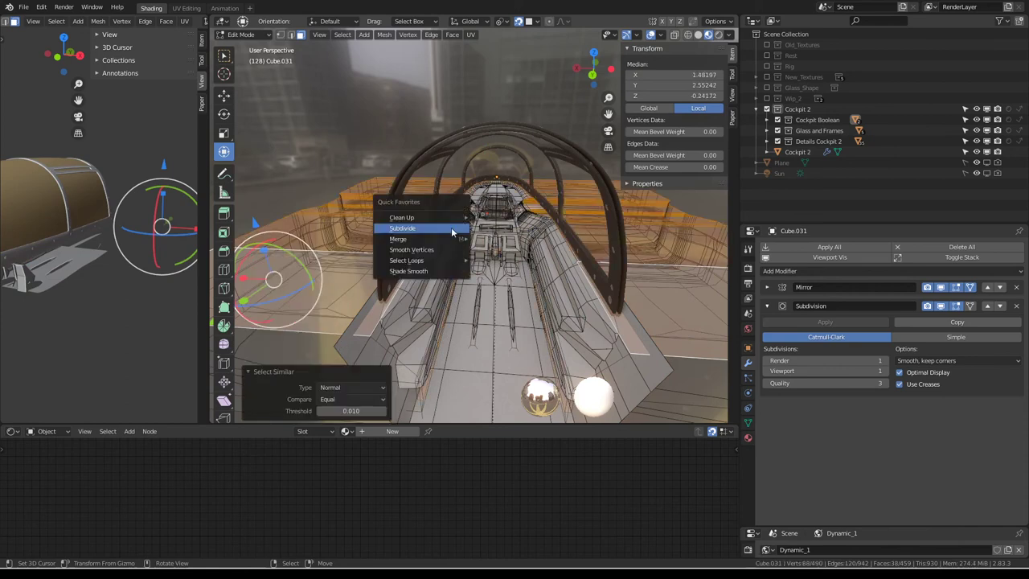
mouse_move(410, 260)
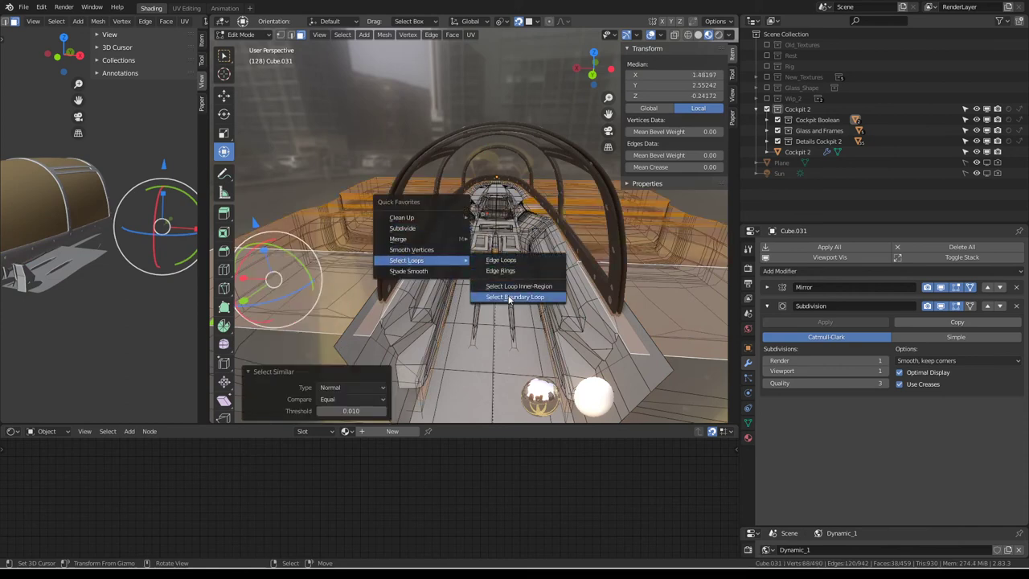
left_click(509, 299)
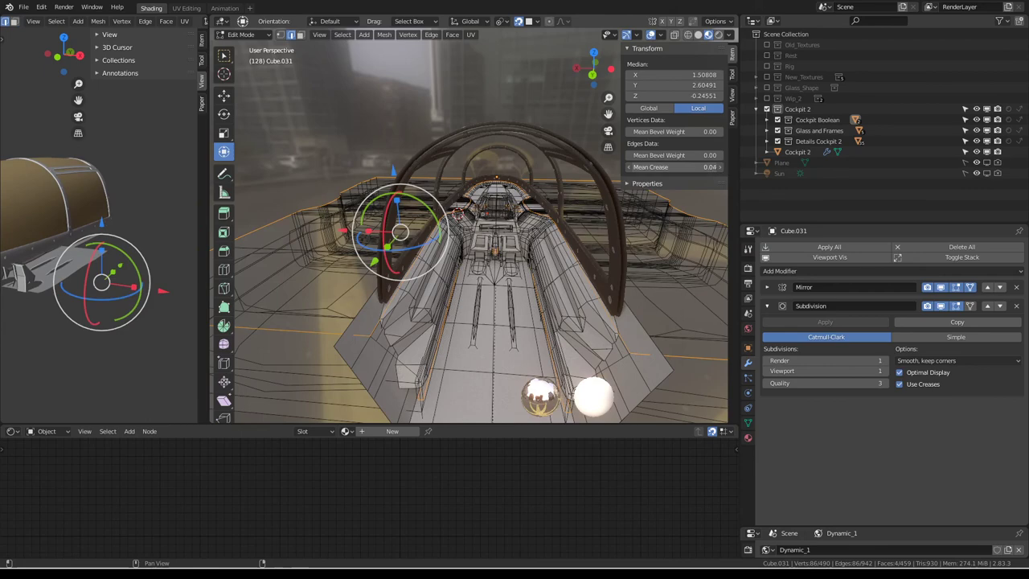
key("shift+e")
type("1")
key("Return")
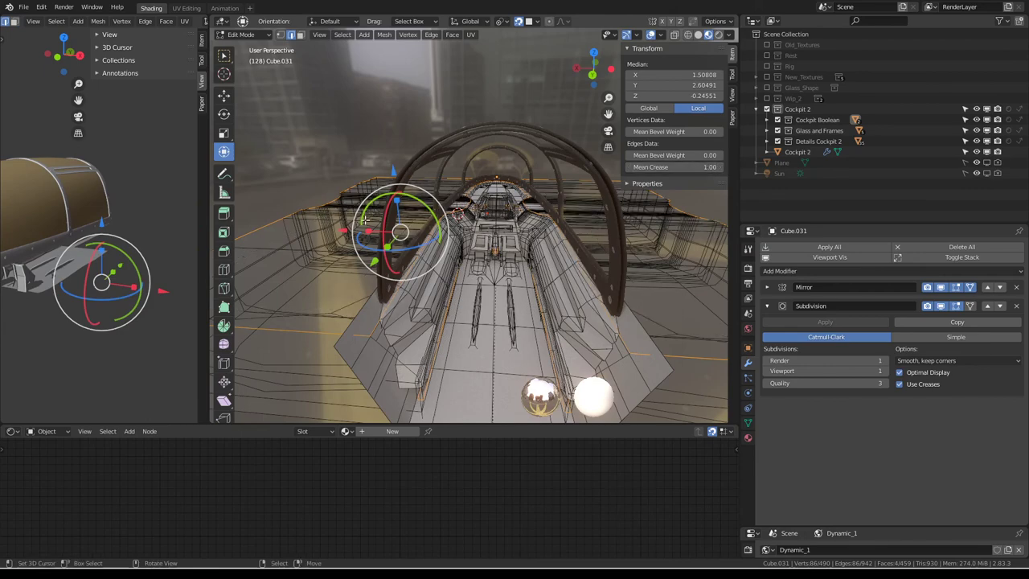
scroll(387, 220, "up", 5)
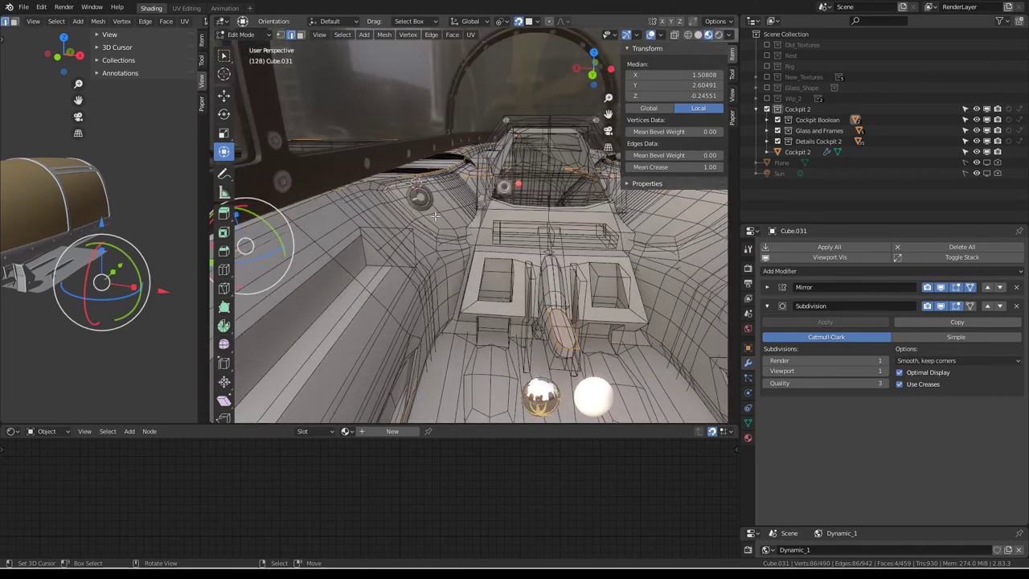
middle_click_drag(388, 221, 508, 270)
scroll(509, 266, "down", 2)
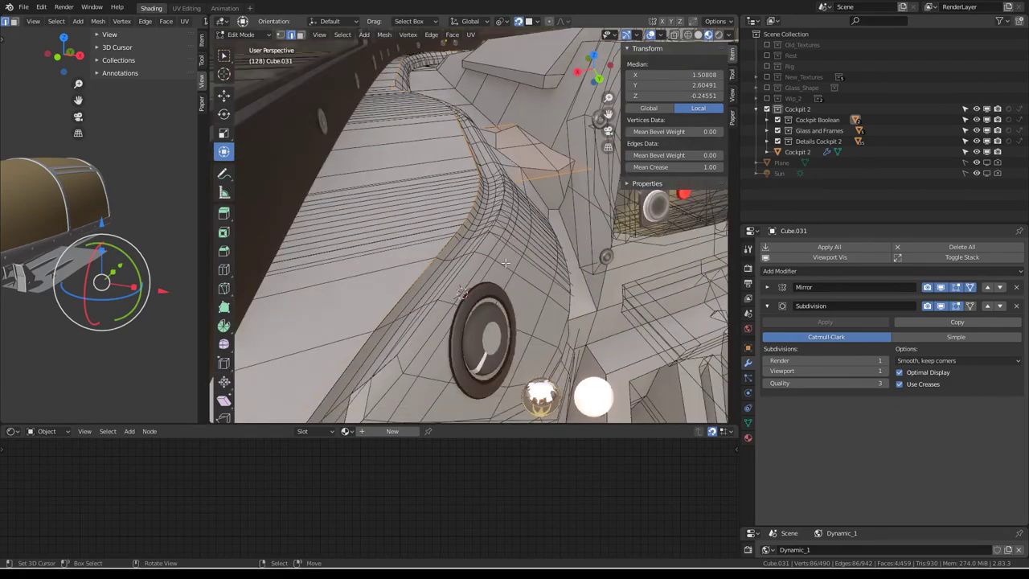
scroll(504, 258, "down", 2)
mouse_move(505, 256)
middle_mouse_down()
mouse_move(471, 246)
mouse_move(500, 220)
middle_mouse_up()
Give the underside flat faces' boundary loop a 1.00 Mean Crease.
scroll(500, 220, "up", 3)
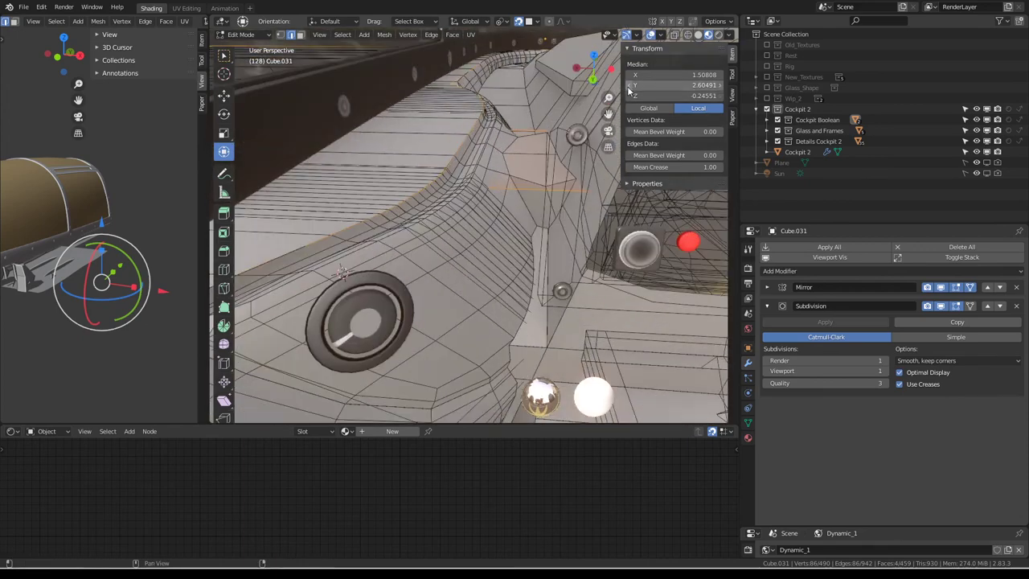
scroll(474, 164, "down", 5)
middle_click_drag(474, 164, 450, 209)
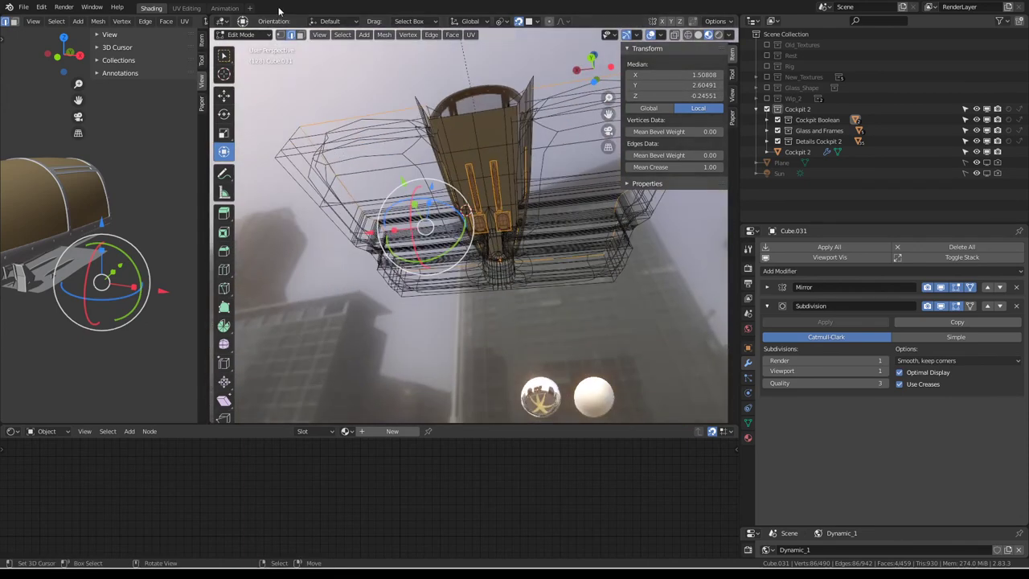
left_click(301, 35)
left_click(372, 185)
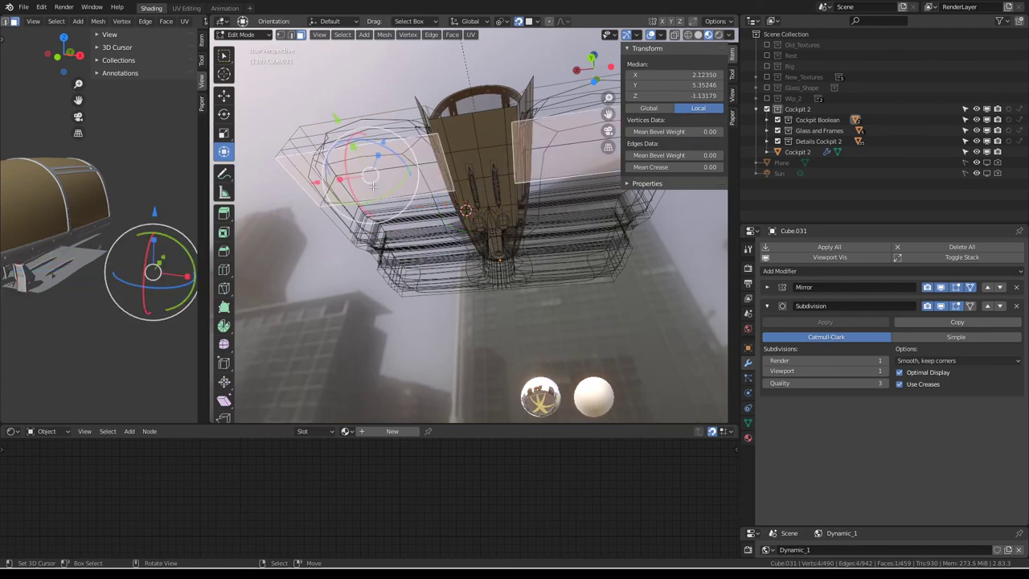
key("shift+g")
left_click(445, 213)
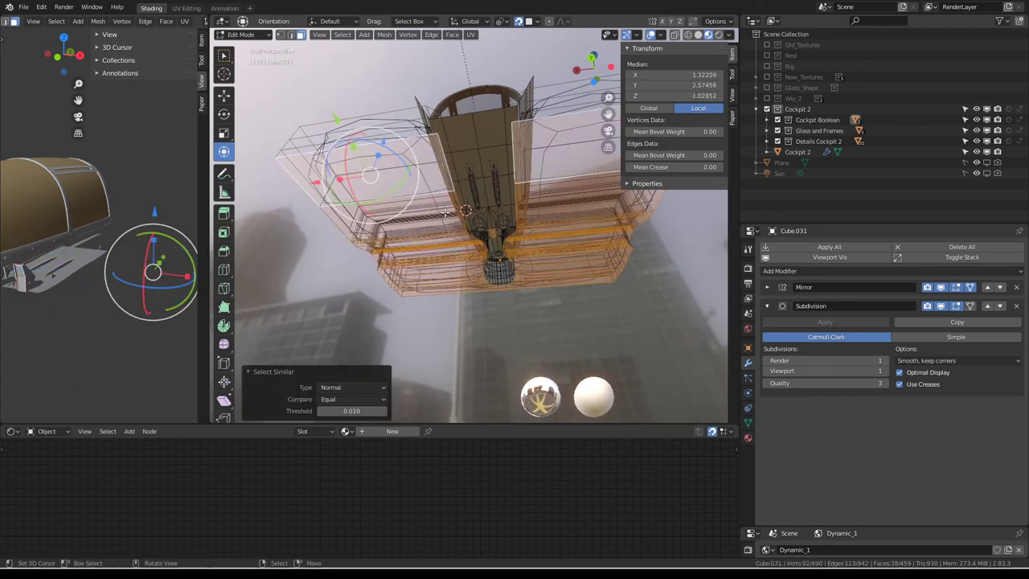
key("q")
left_click(493, 249)
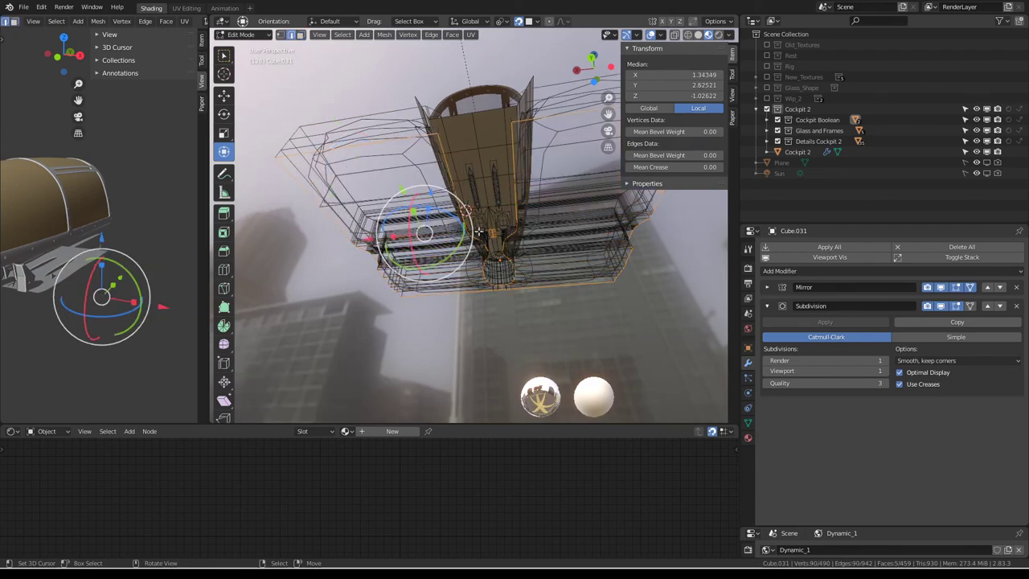
middle_click_drag(493, 249, 408, 179)
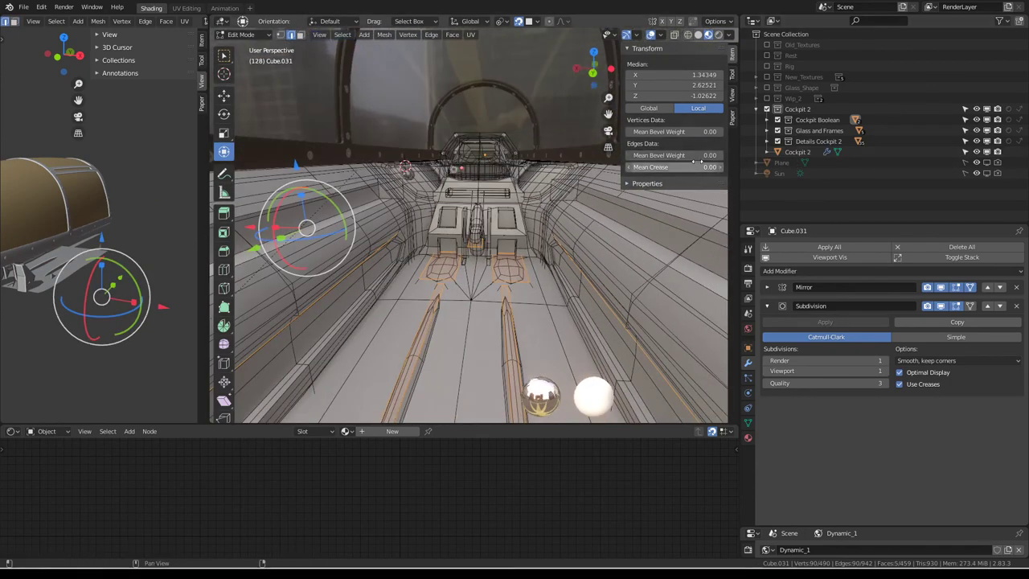
left_click_drag(675, 166, 724, 166)
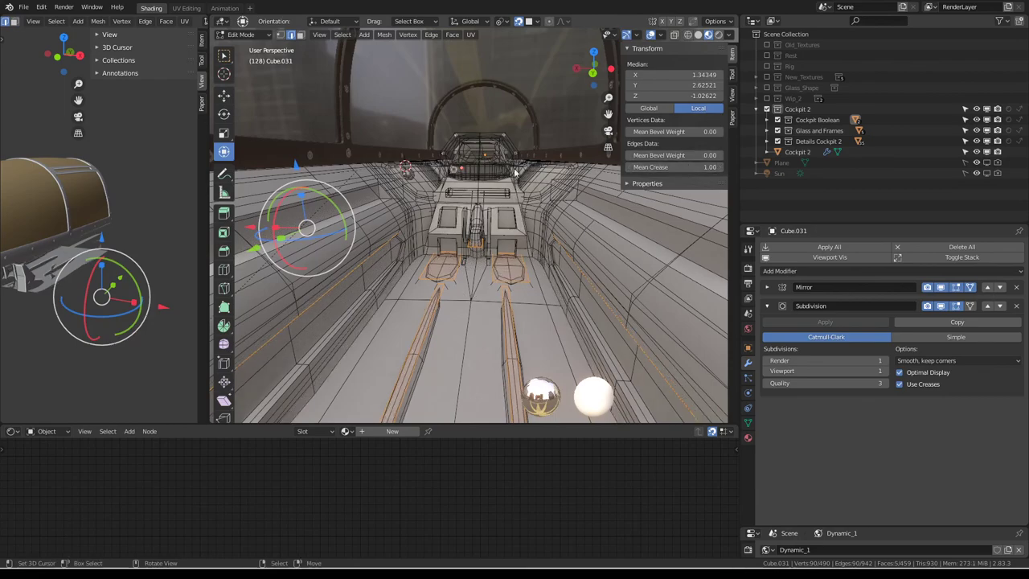
mouse_move(514, 171)
middle_mouse_down()
mouse_move(623, 217)
mouse_move(399, 188)
mouse_move(418, 199)
middle_mouse_up()
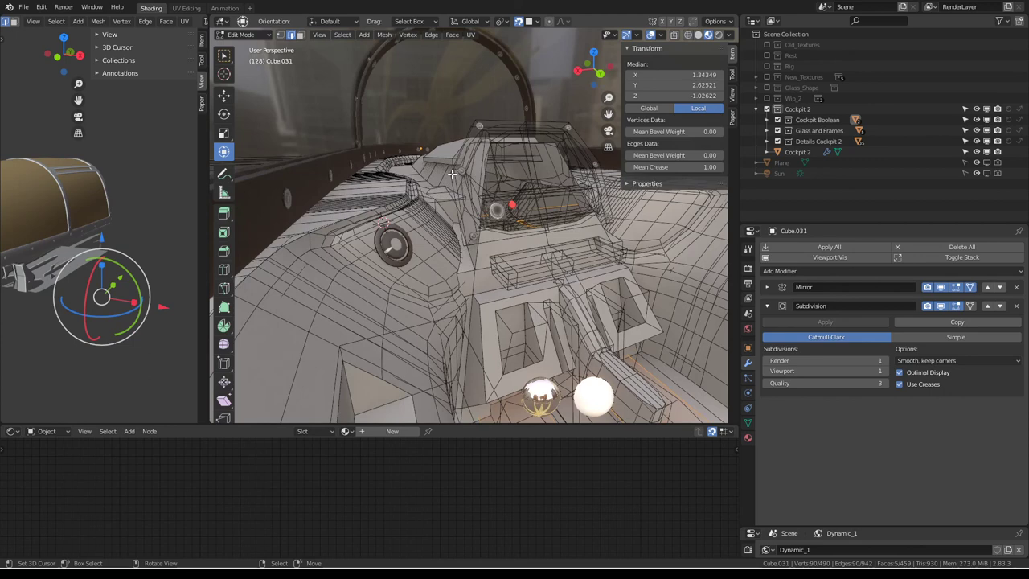
Crease the linked console panel and the knob edge loop to 1.00, then exit Edit Mode.
key("ctrl+l")
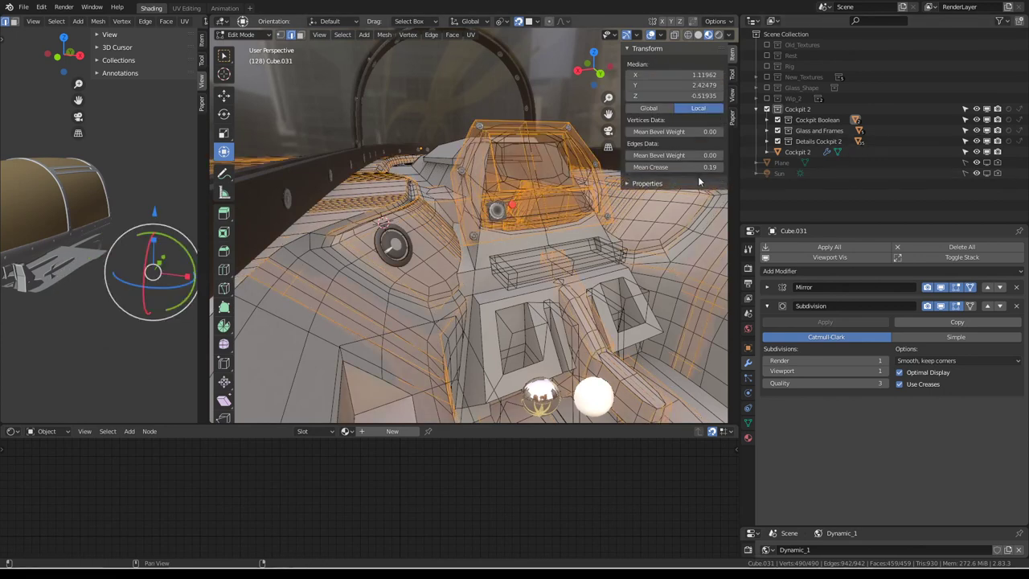
left_click_drag(675, 166, 772, 167)
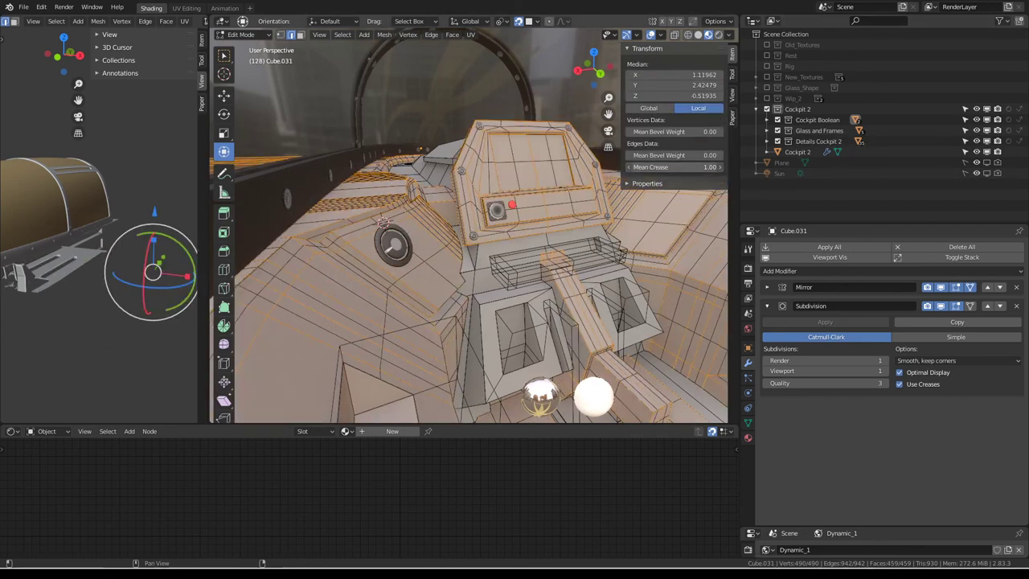
left_click(366, 229, "alt")
middle_click_drag(365, 229, 503, 198)
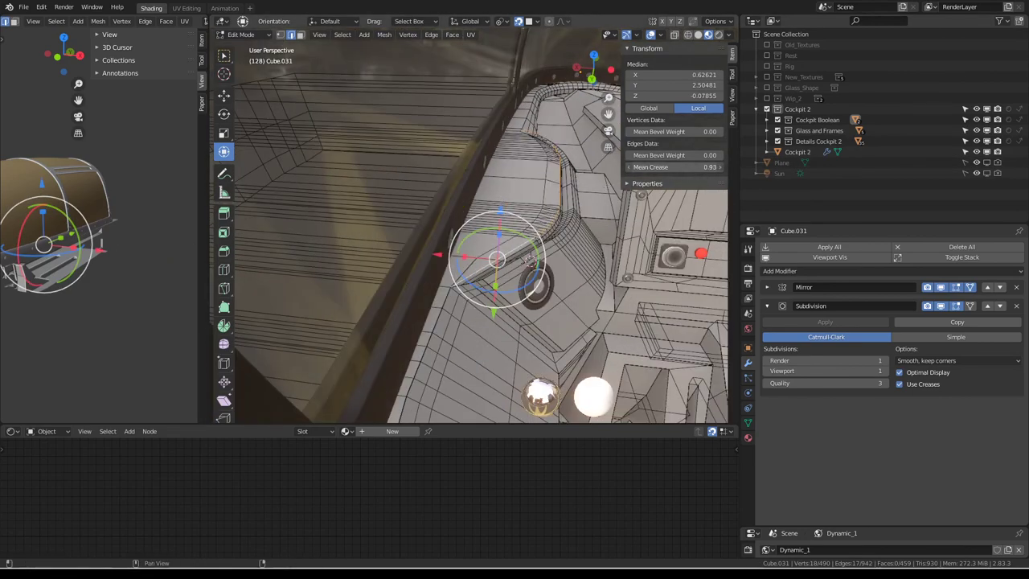
key("ctrl+z")
left_click(434, 265)
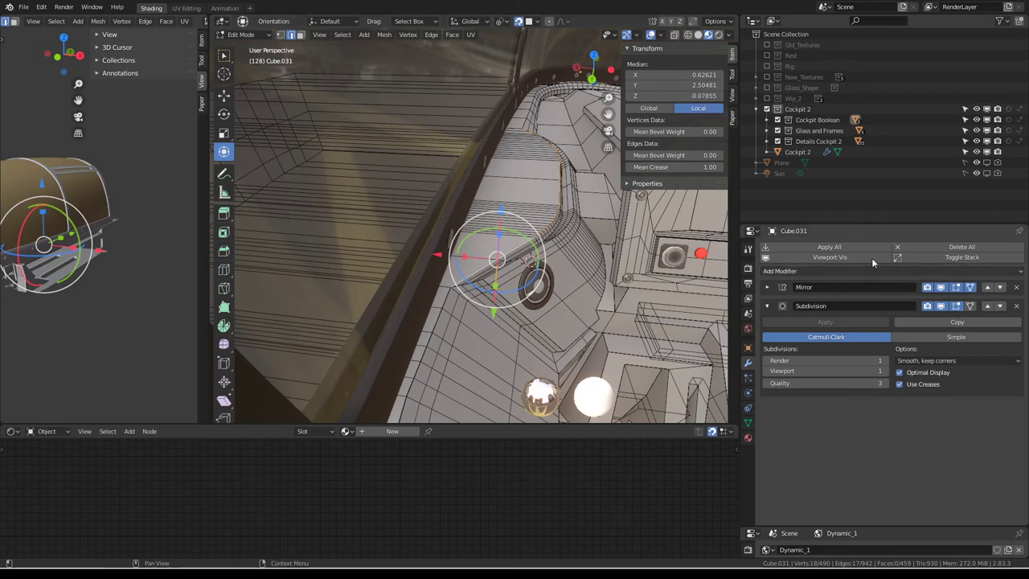
key("Tab")
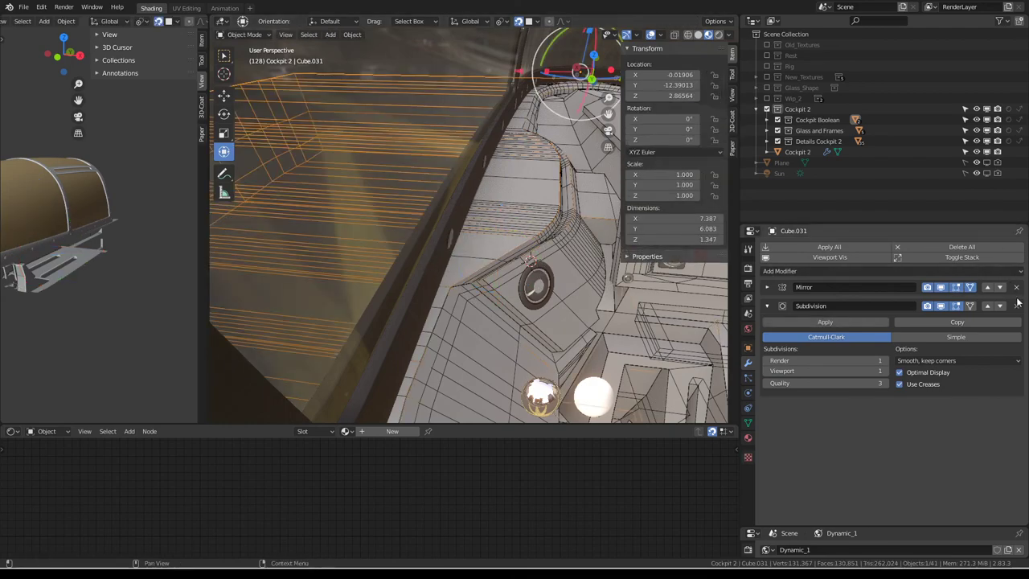
Delete Cube.031's Subdivision modifier, leaving only Mirror, then select Cockpit 2.
left_click(1015, 305)
middle_click_drag(483, 233, 489, 207)
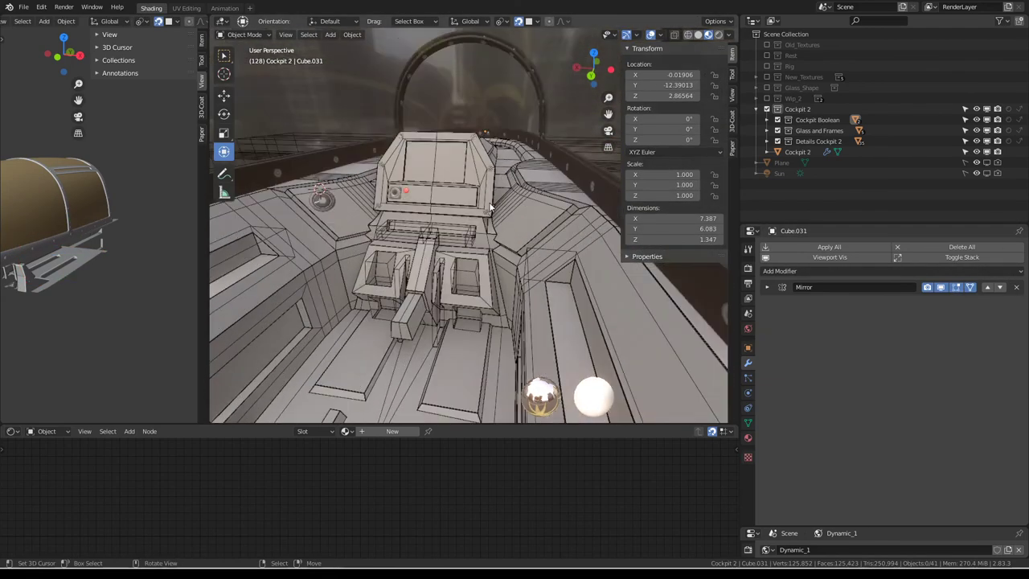
scroll(490, 206, "up", 3)
scroll(491, 219, "up", 3)
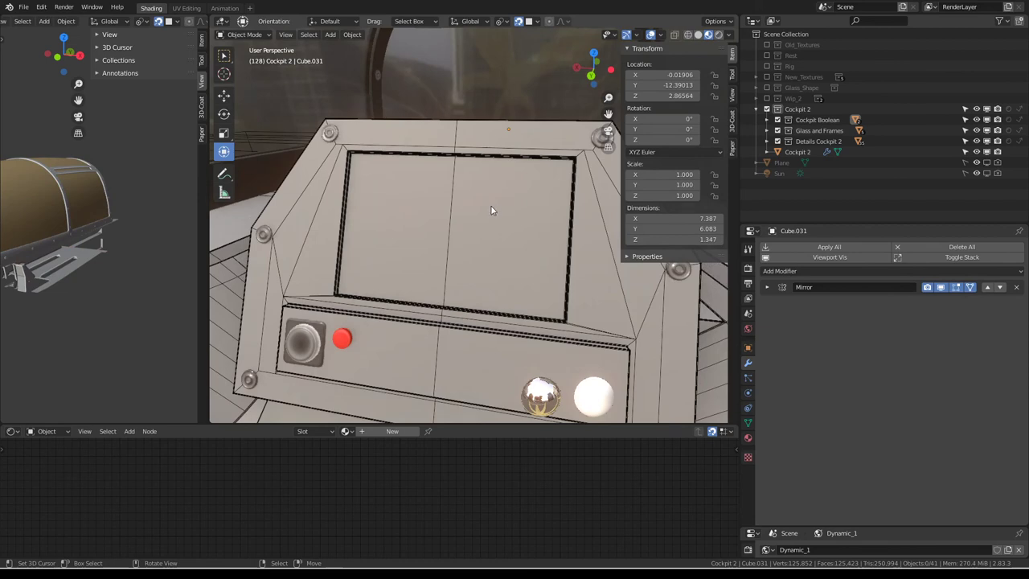
left_click(534, 186)
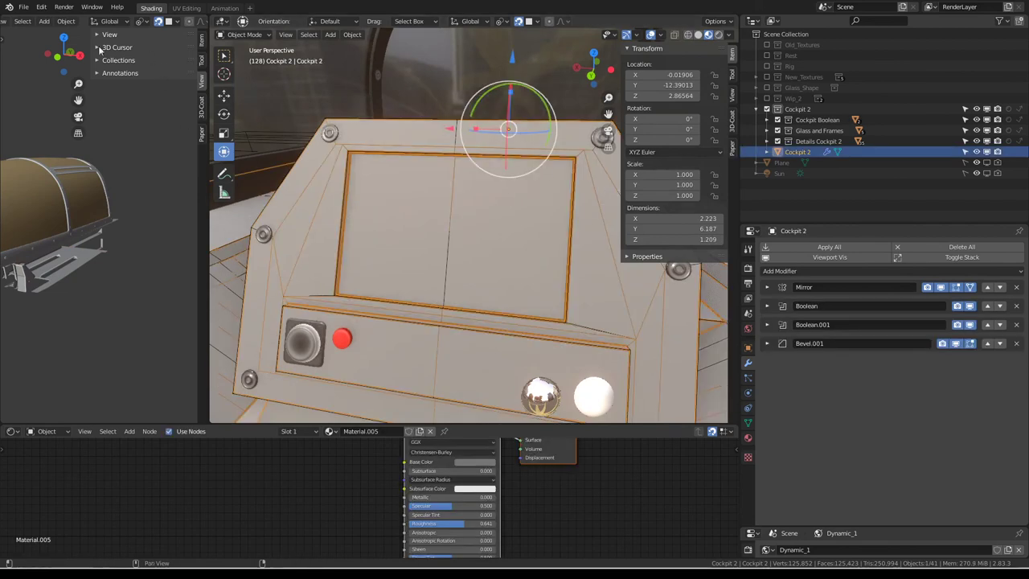
left_click(503, 558)
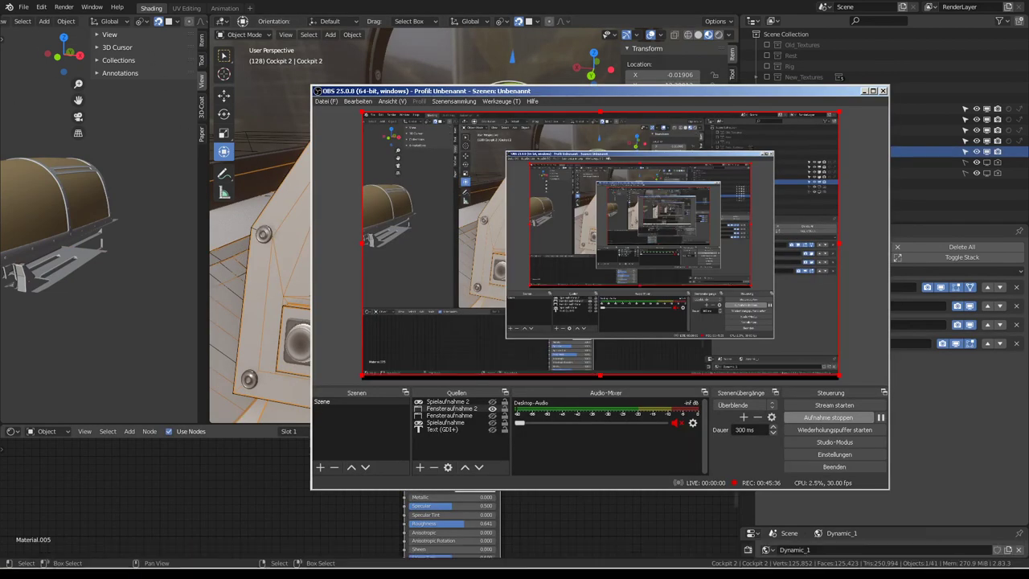